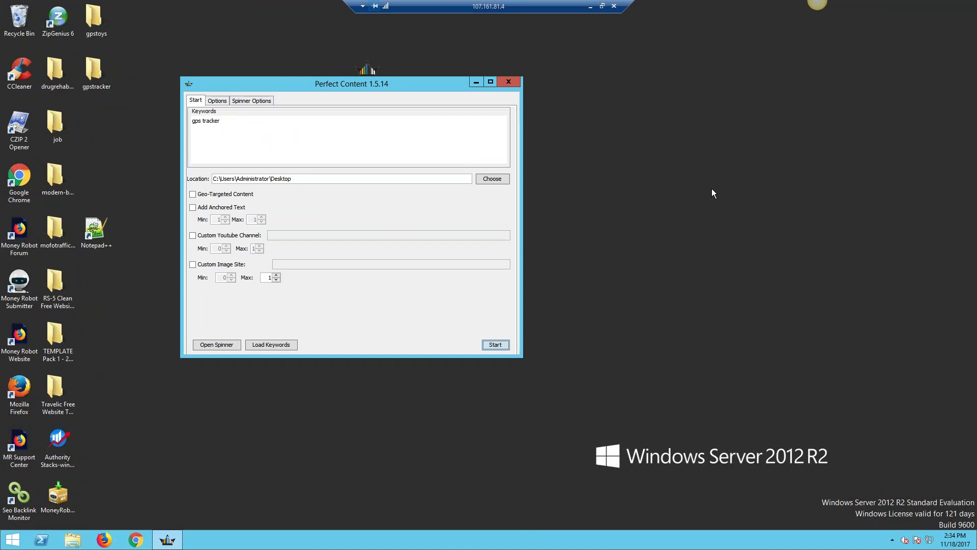
Take the remote session out of full screen and switch to Notepad++, moving its window higher on the desktop.
left_click(603, 7)
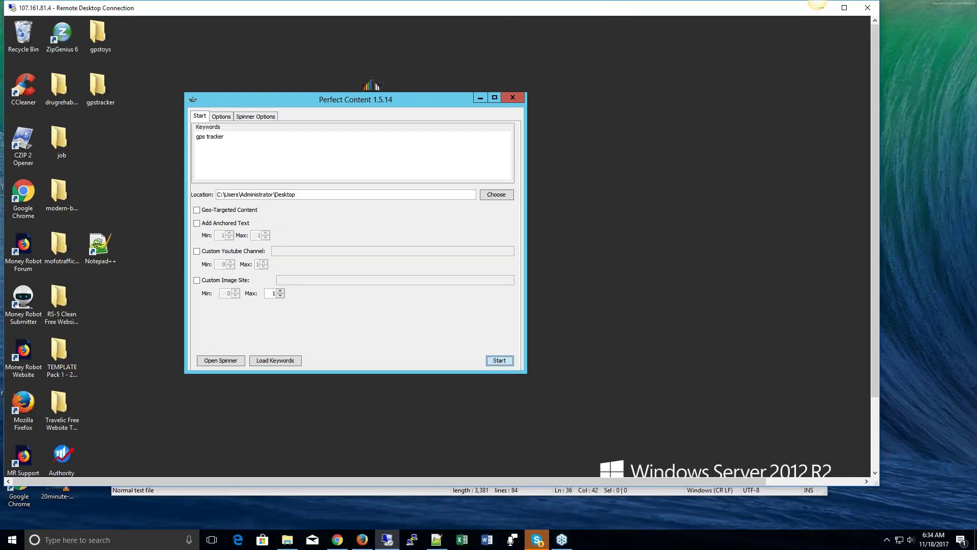
left_click(438, 541)
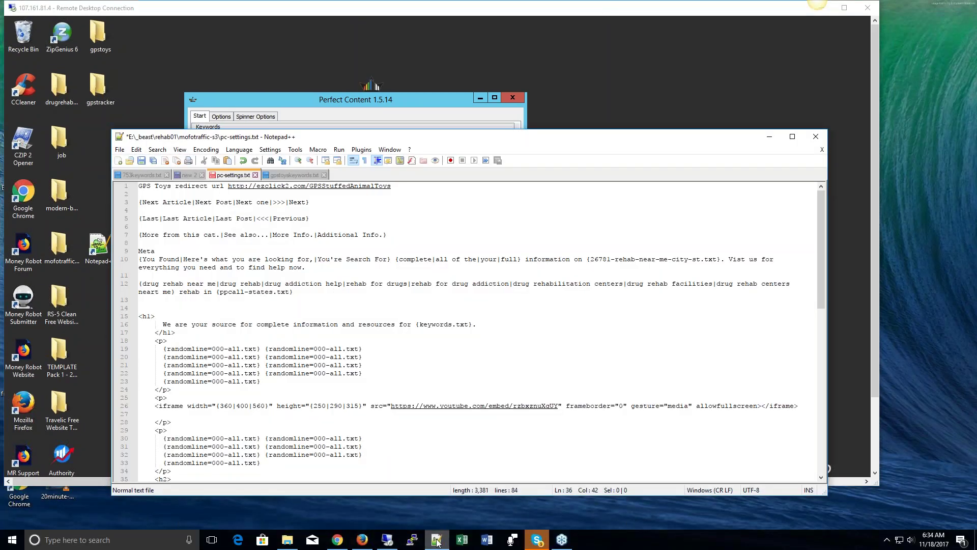
left_click_drag(611, 143, 610, 97)
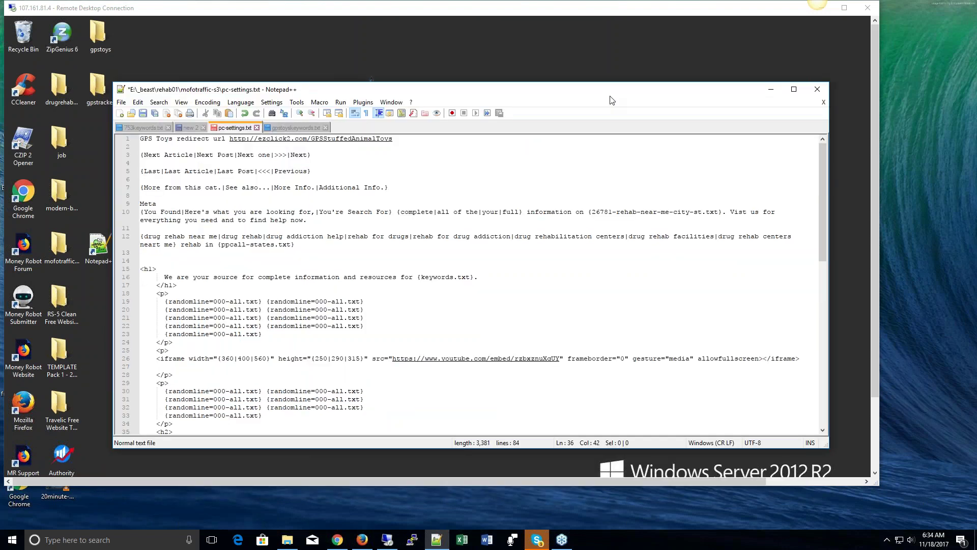
Adjust the computer's audio volume, ending slightly louder.
key("XF86AudioLowerVolume")
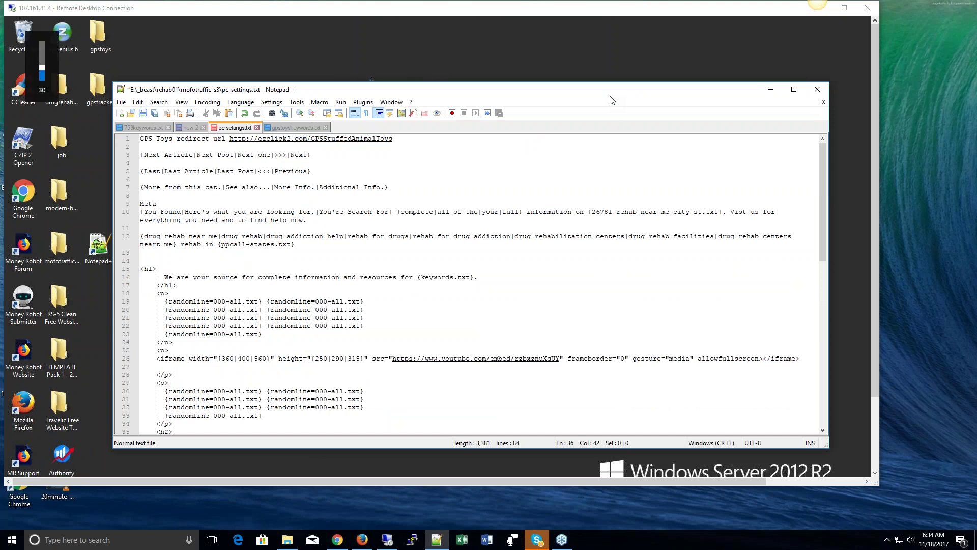
key("XF86AudioRaiseVolume")
key("XF86AudioRaiseVolume")
key("XF86AudioRaiseVolume")
key("XF86AudioRaiseVolume")
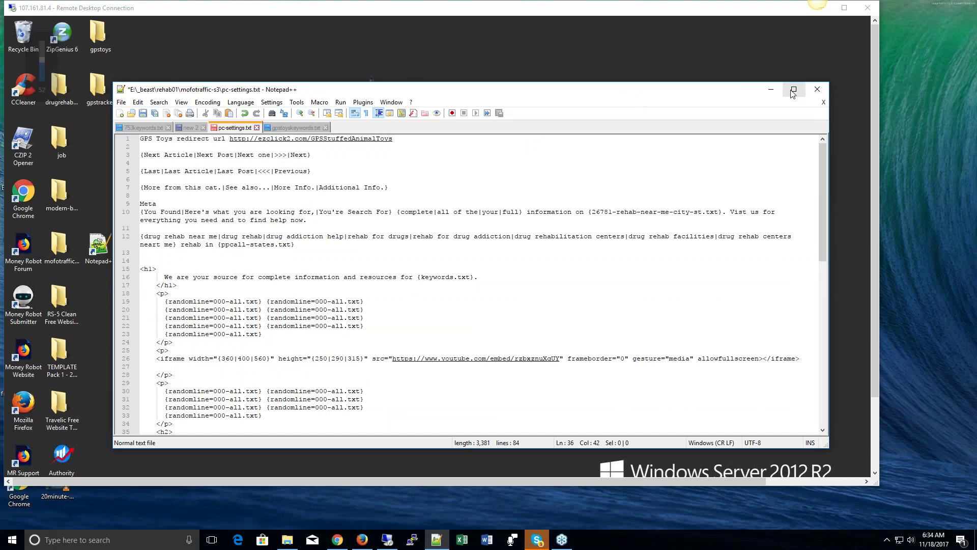
Maximize the Notepad++ window and enlarge the pc-settings.txt text by two zoom levels.
double_click(635, 91)
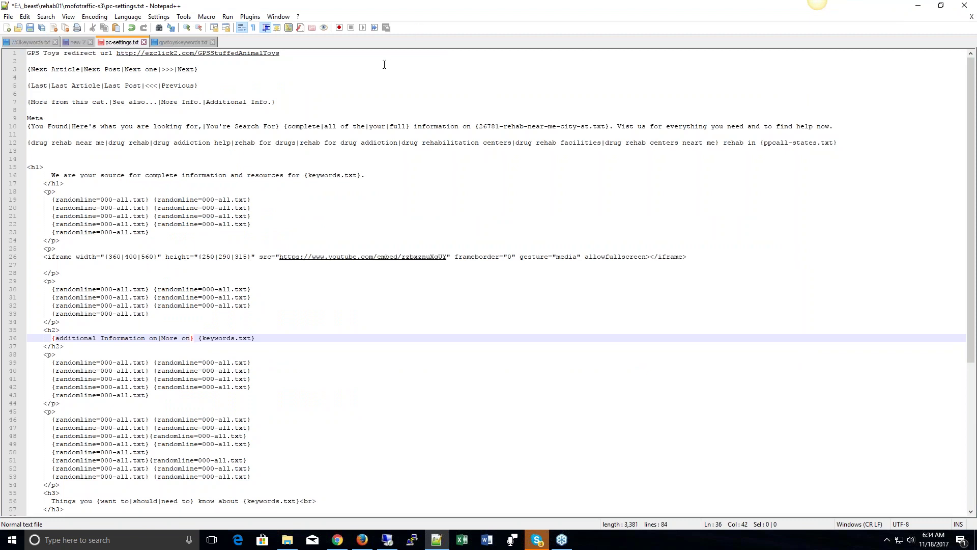
left_click(68, 17)
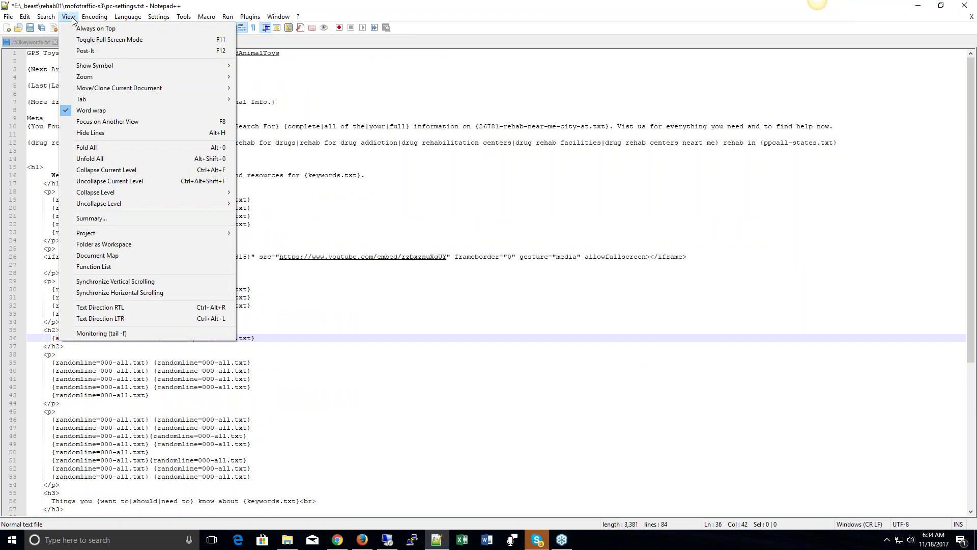
mouse_move(89, 78)
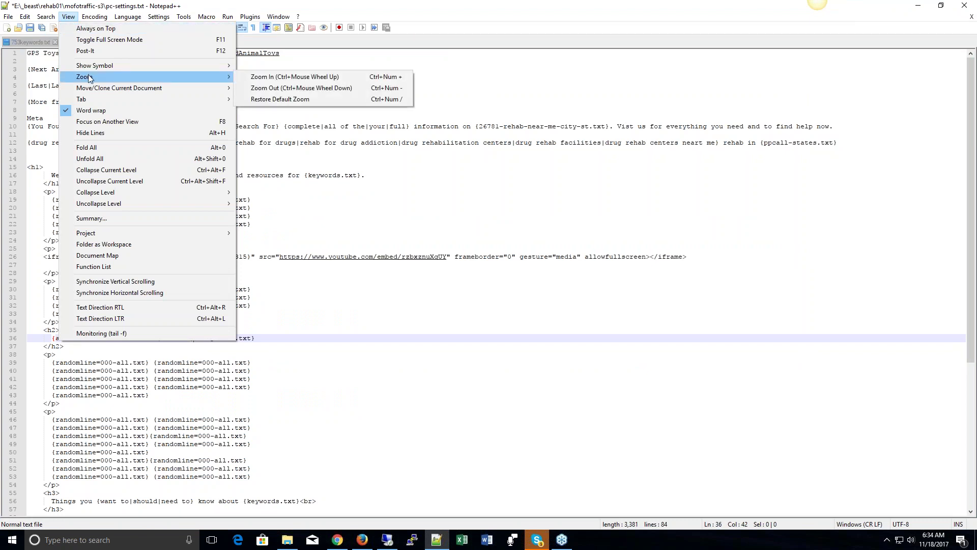
left_click(214, 86)
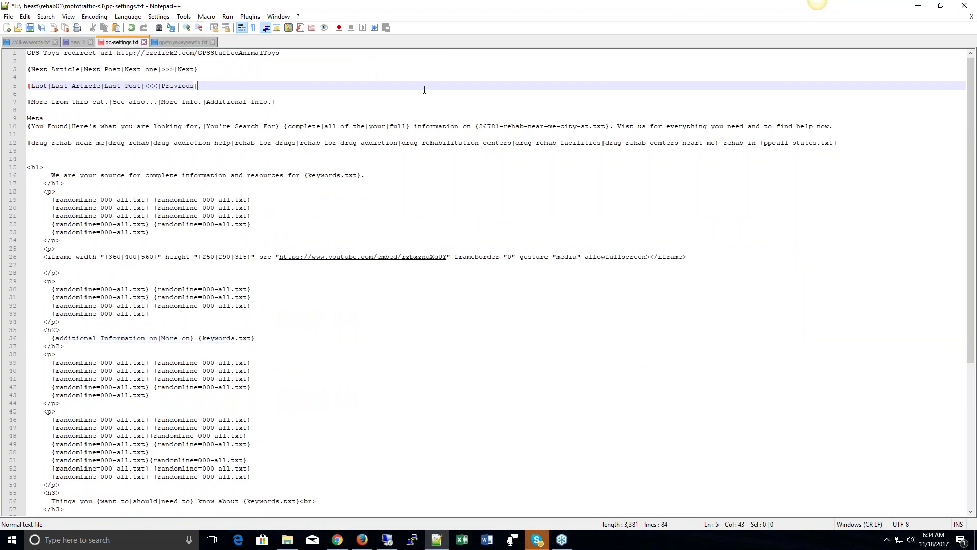
left_click(417, 99)
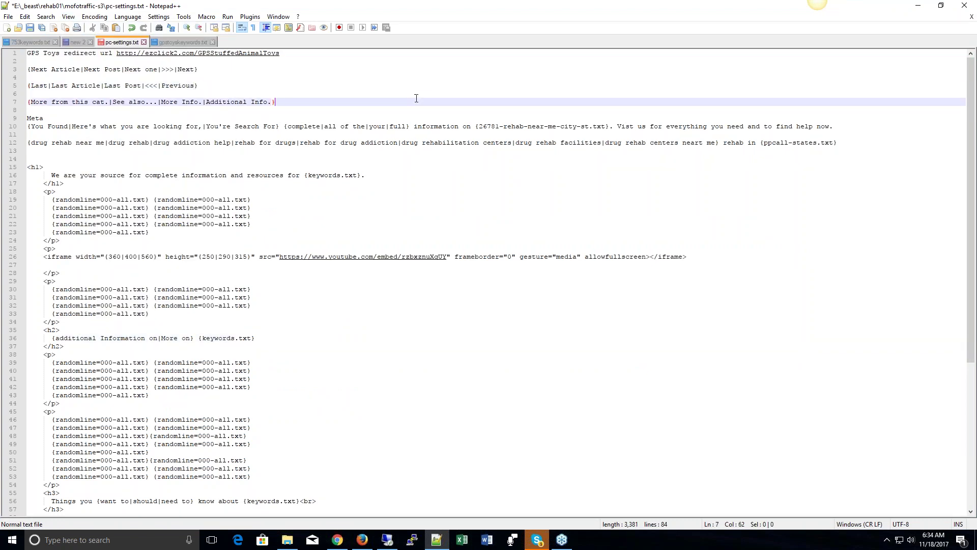
left_click(68, 17)
mouse_move(98, 76)
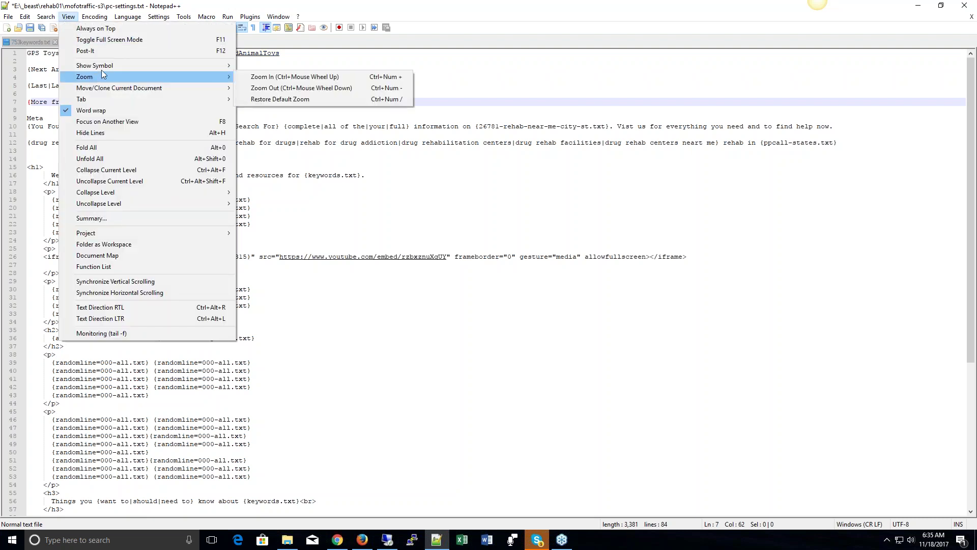
left_click(299, 76)
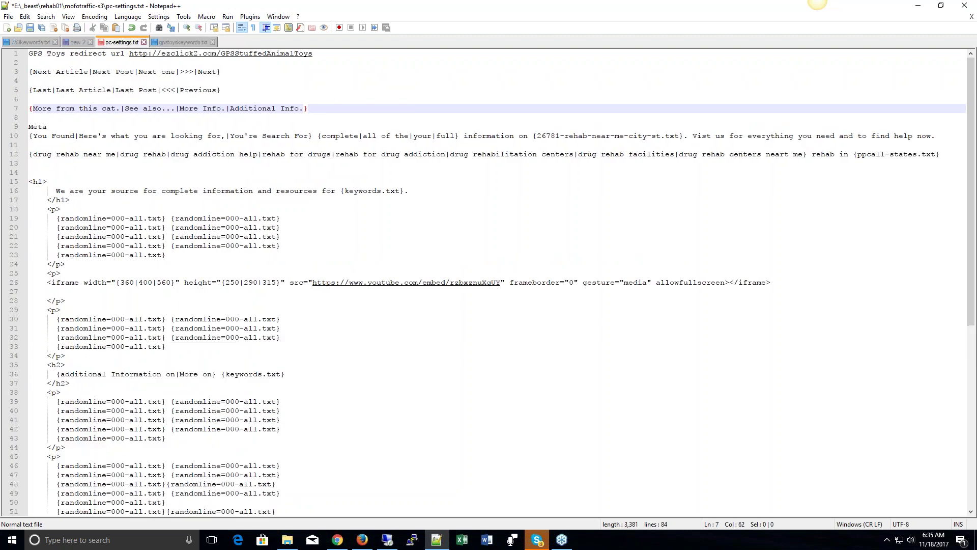
left_click(68, 17)
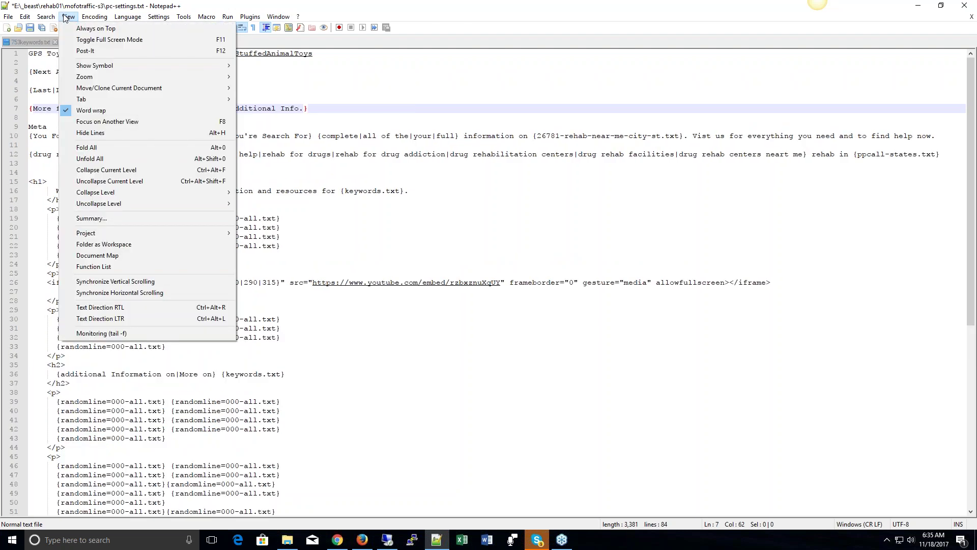
mouse_move(93, 81)
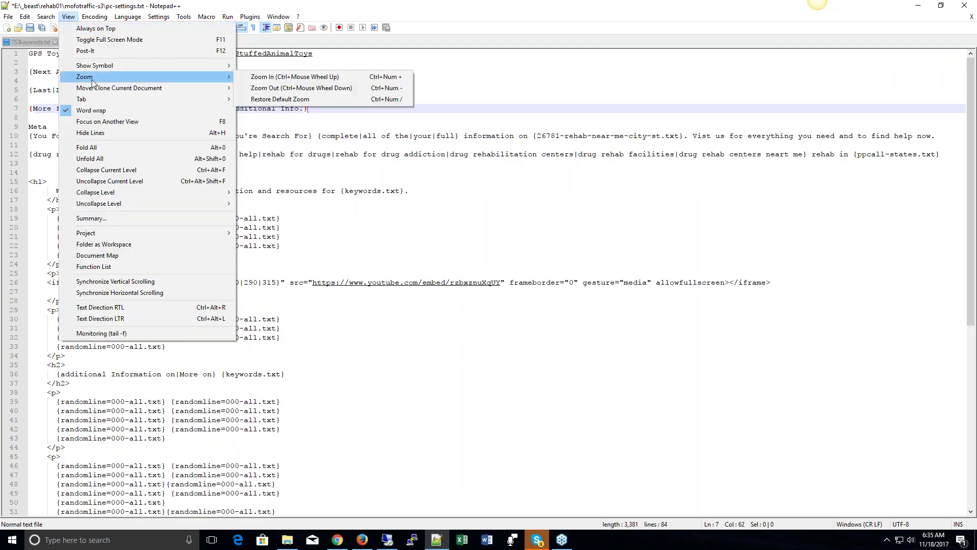
left_click(267, 76)
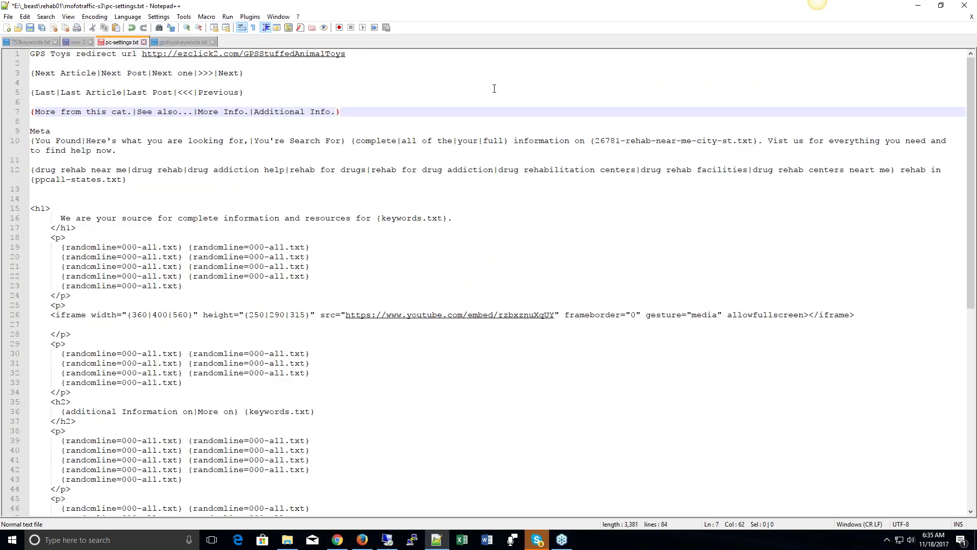
key("XF86AudioRaiseVolume")
Create a new blank document and enter the spintax example {go|stop} on line 3.
left_click(7, 28)
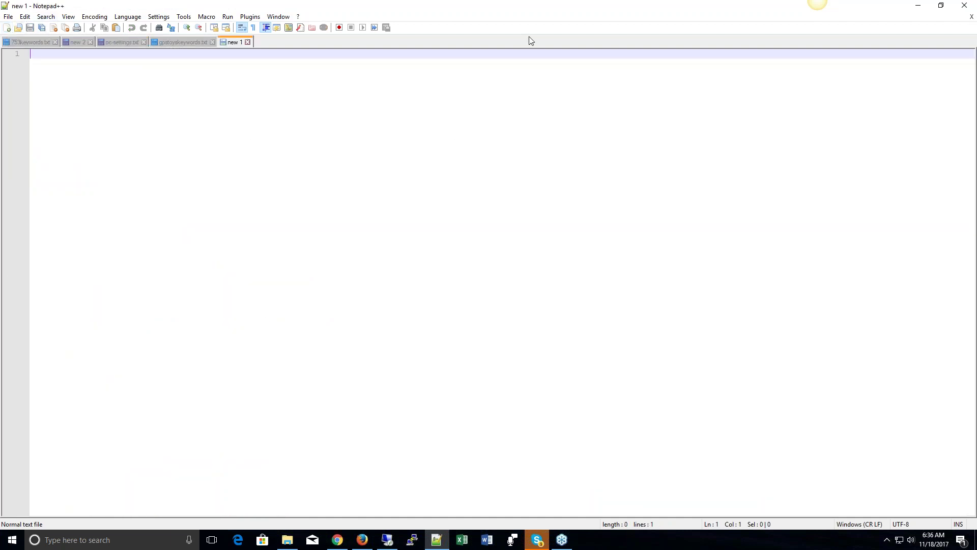
key("Return")
key("Return")
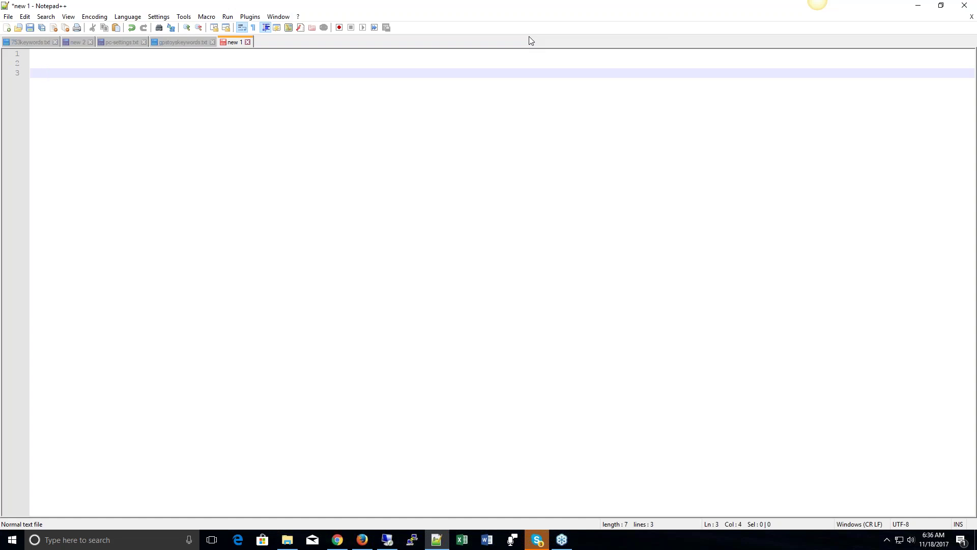
type("(")
type("go")
type("|stop")
type("}")
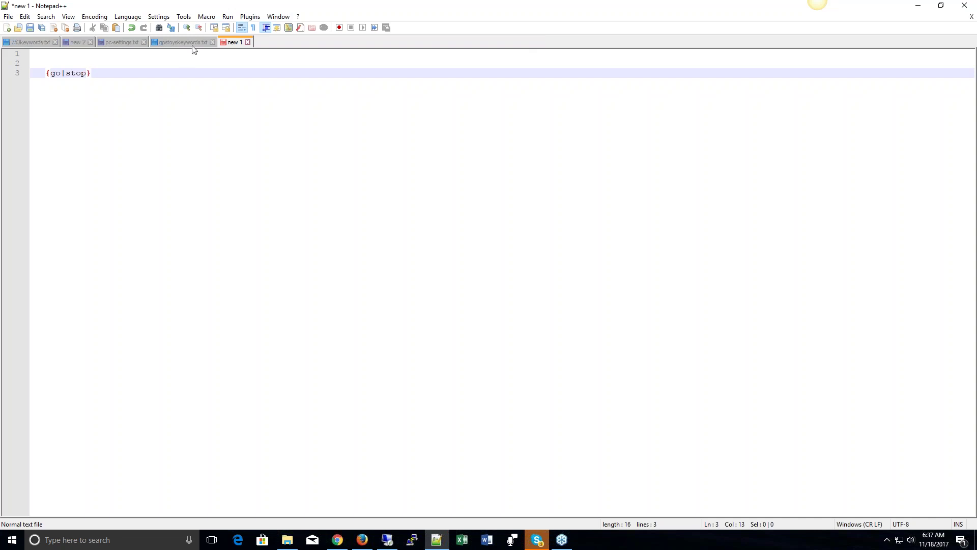
Open the GPS Toys redirect URL from pc-settings.txt to view its landing page, then return to the text file.
left_click(122, 42)
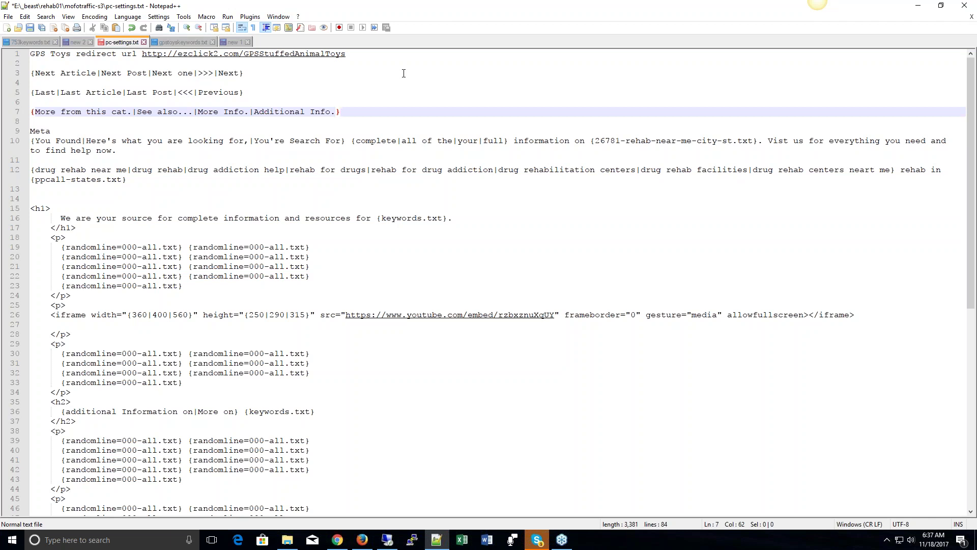
double_click(304, 54)
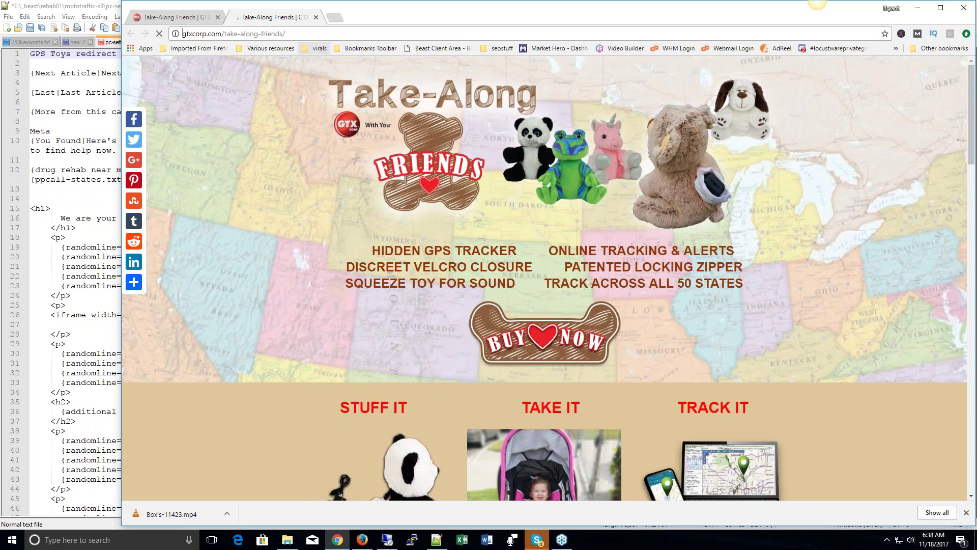
left_click(317, 18)
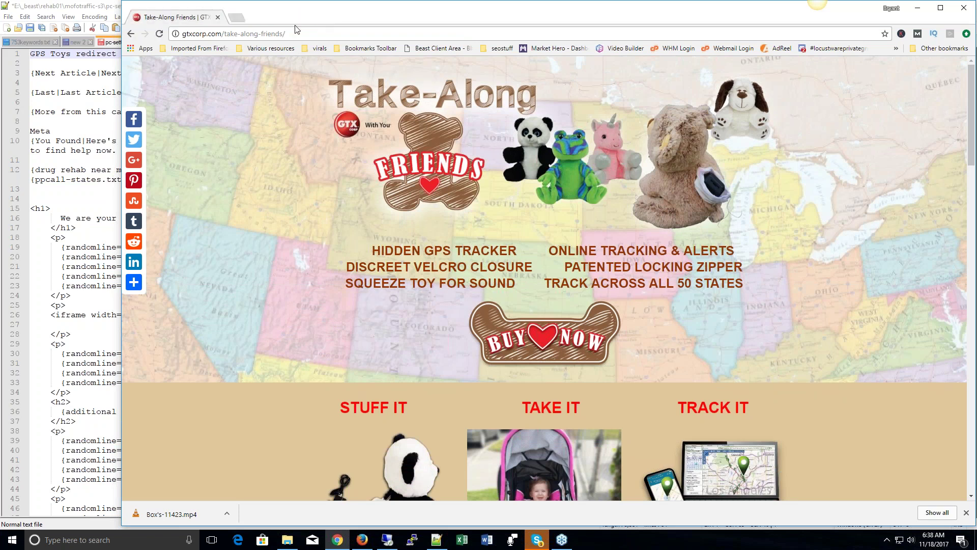
left_click(918, 7)
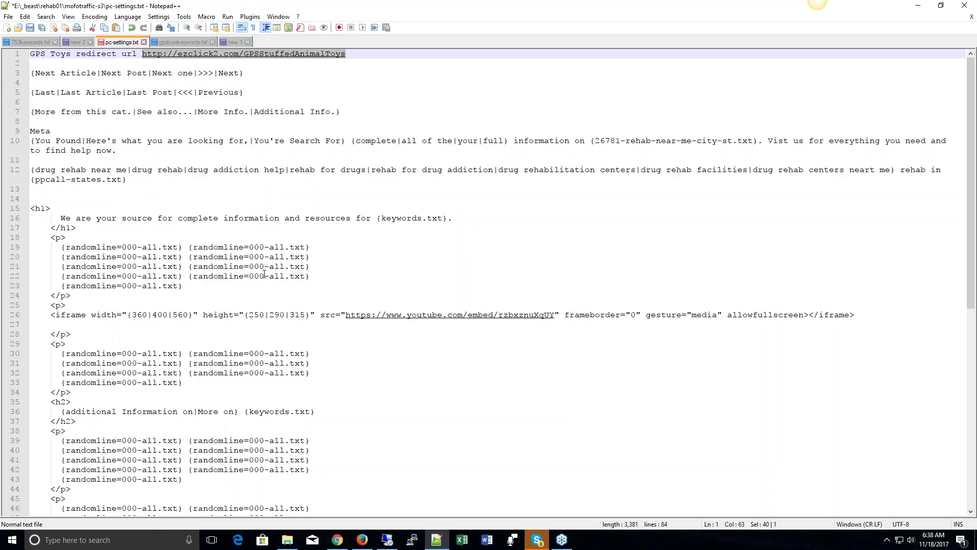
Highlight the whole HTML article template in pc-settings.txt, from the opening h1 tag to the last closing paragraph tag.
scroll(268, 266, "down", 1)
scroll(349, 246, "up", 1)
scroll(384, 248, "down", 1)
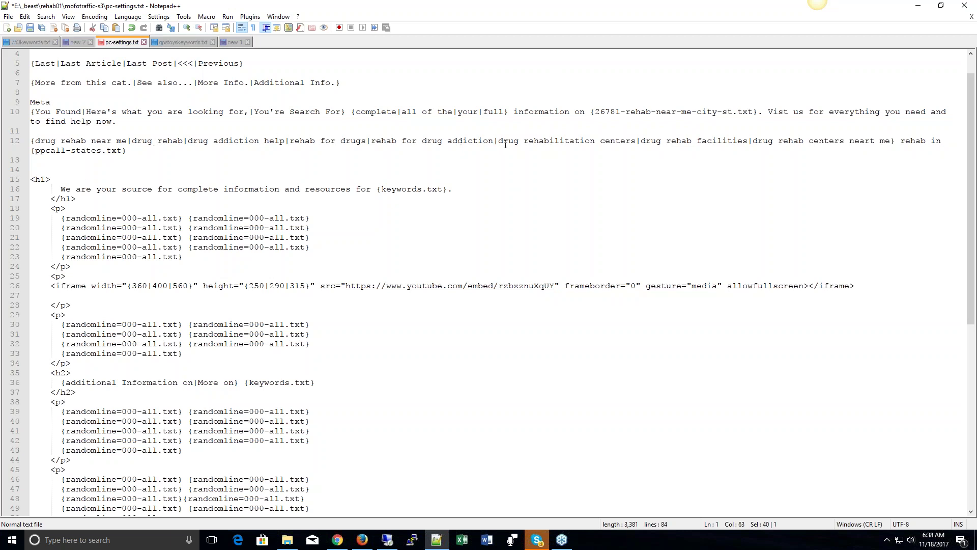
scroll(86, 140, "down", 2)
left_click_drag(30, 119, 277, 497)
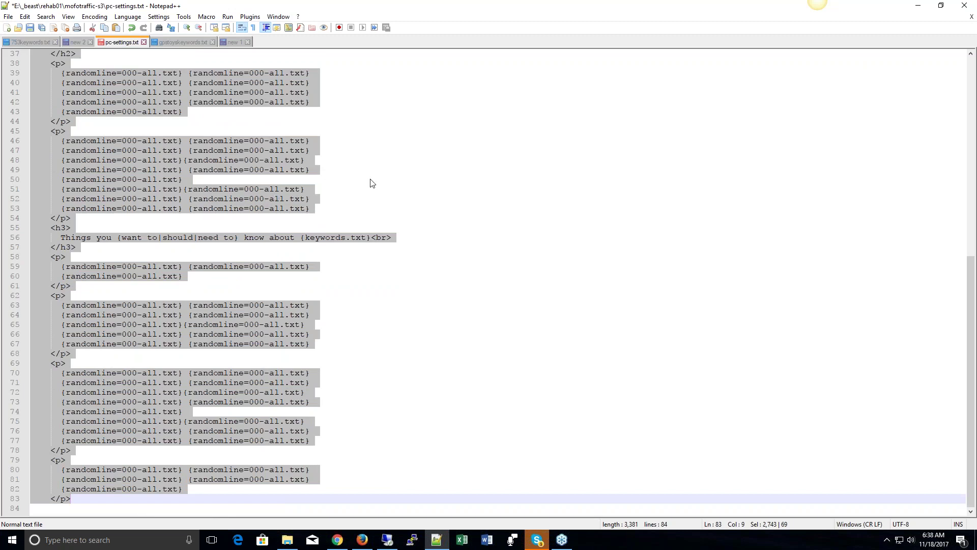
Review the template's headings, paragraphs and video embed, and highlight the second {randomline=000-all.txt} token on line 19.
scroll(389, 188, "up", 7)
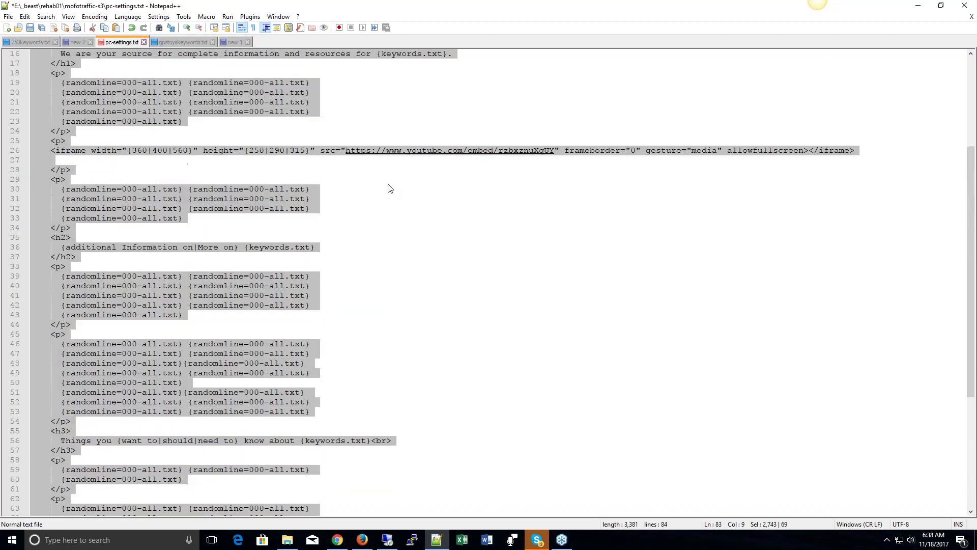
scroll(390, 189, "up", 3)
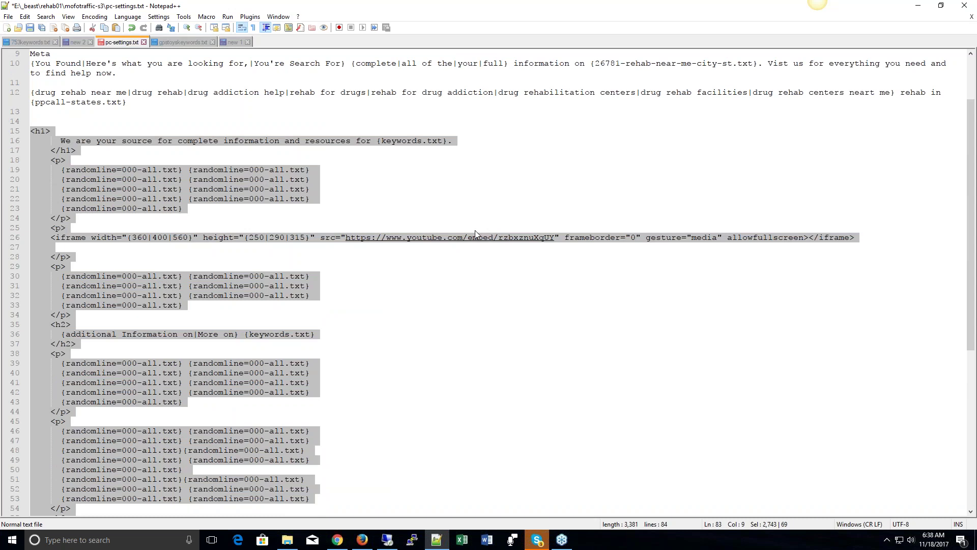
scroll(476, 233, "down", 3)
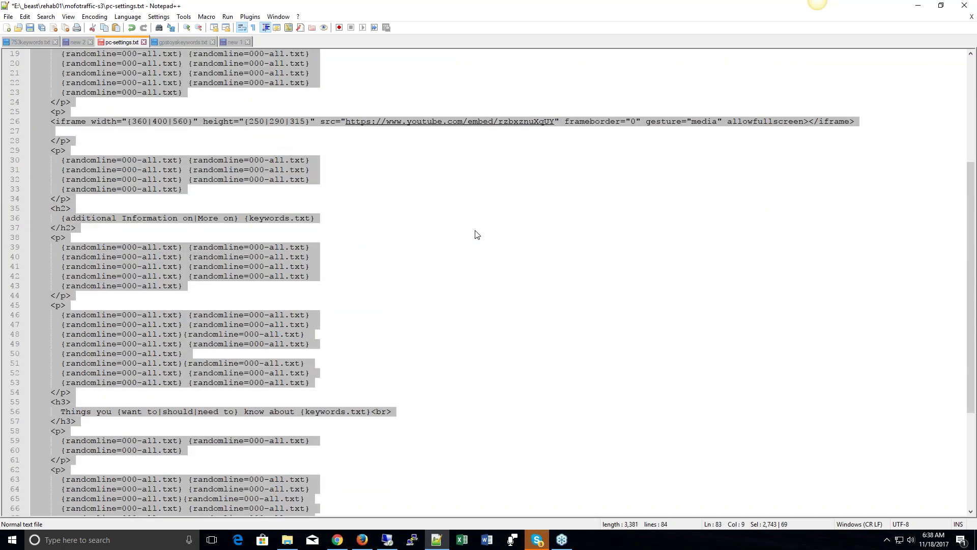
scroll(392, 261, "up", 3)
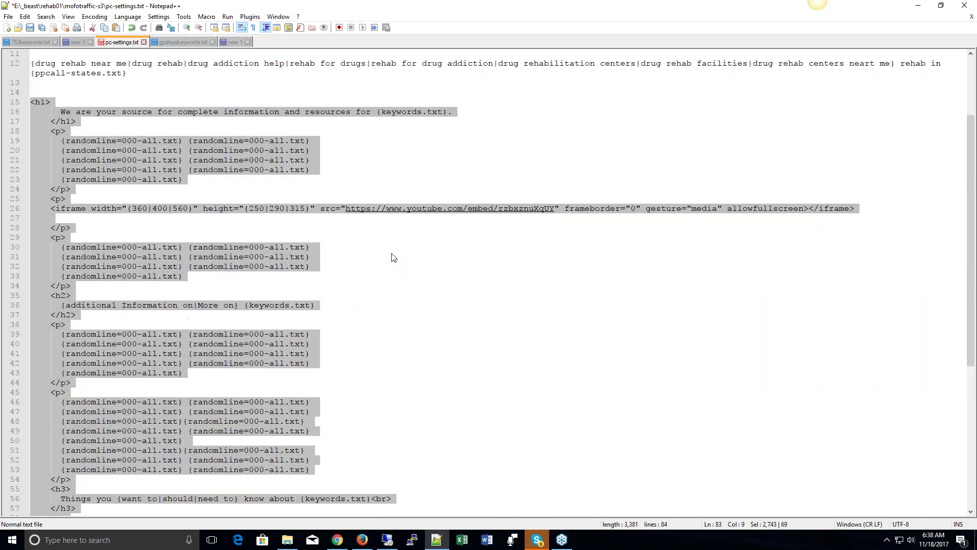
scroll(394, 258, "up", 3)
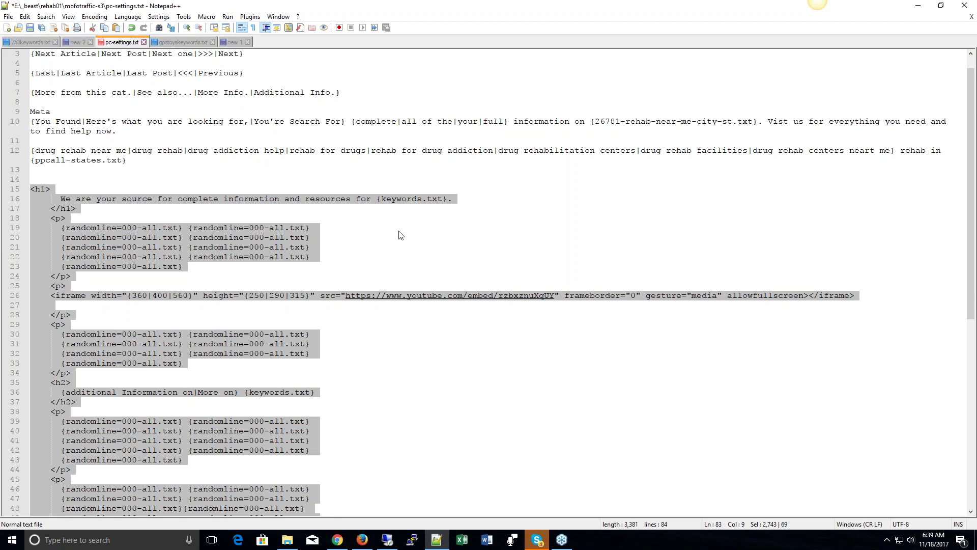
scroll(499, 210, "down", 2)
scroll(499, 210, "down", 1)
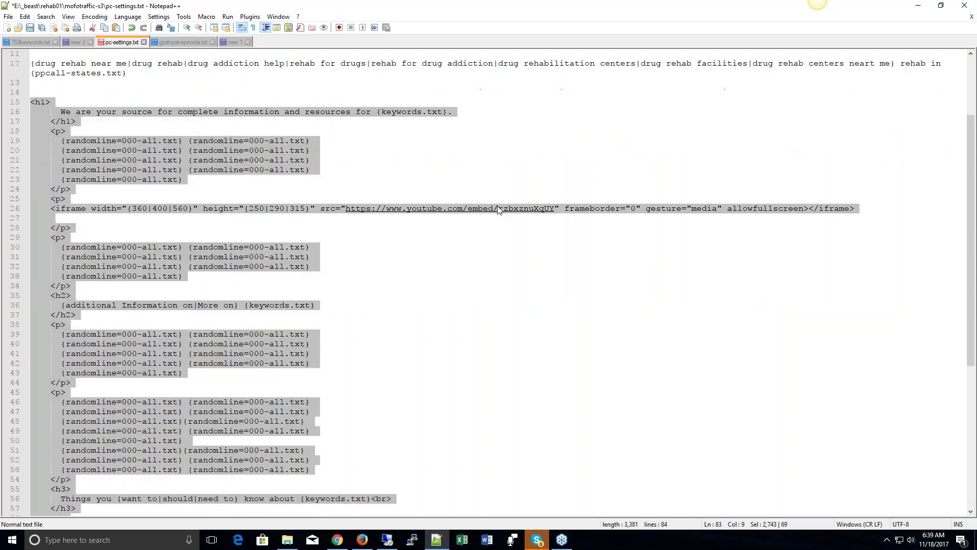
left_click(388, 145)
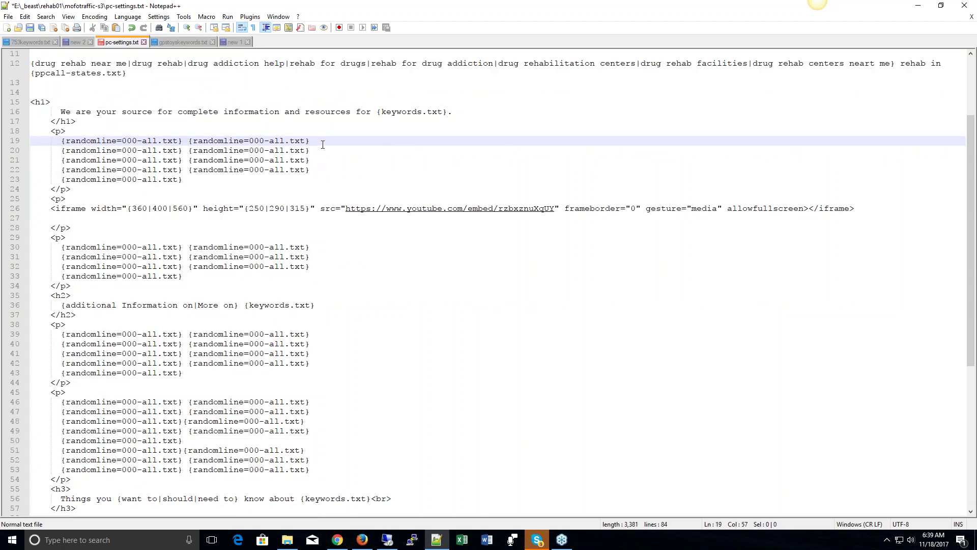
left_click_drag(318, 142, 190, 144)
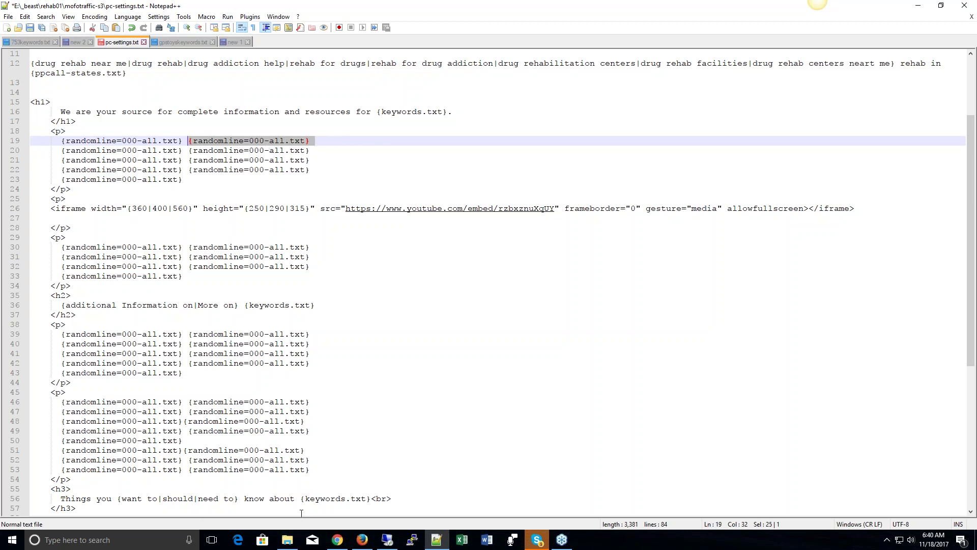
Switch back to the remote desktop session in full screen and display Perfect Content's general options.
left_click(389, 541)
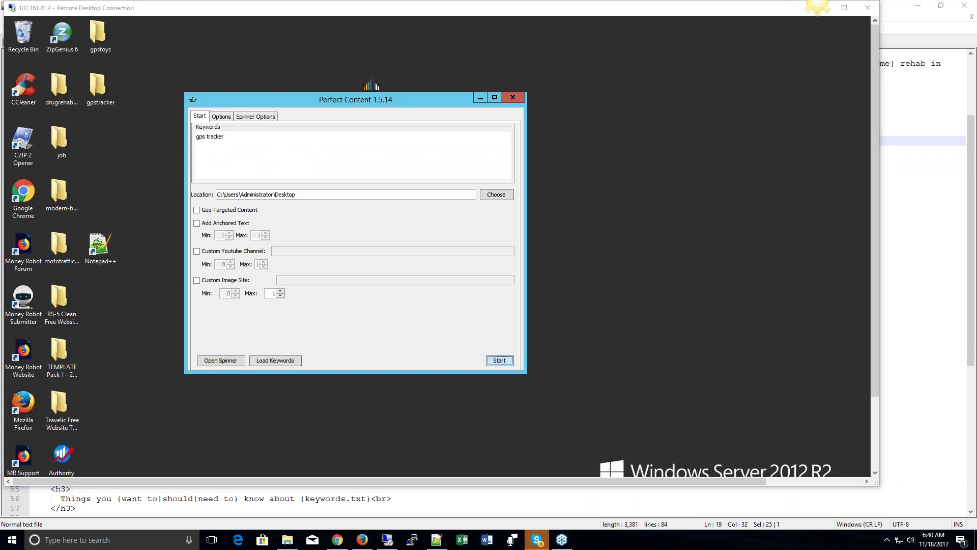
left_click(846, 8)
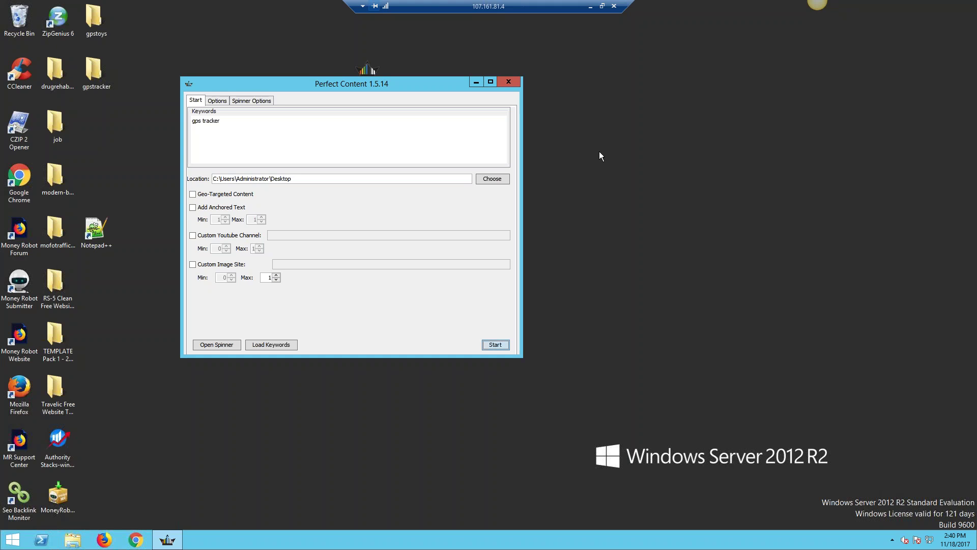
left_click(222, 105)
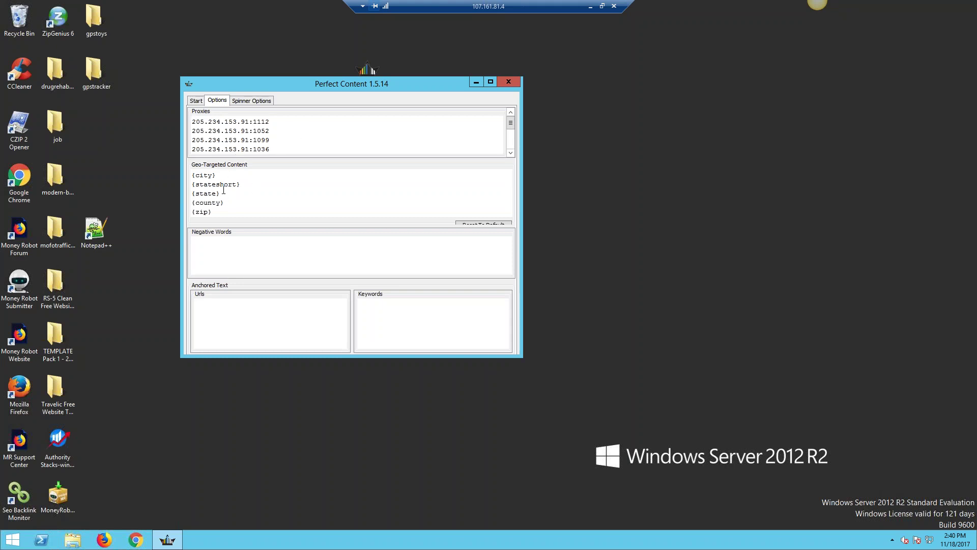
Review Perfect Content's spinner options, then return to the keyword and location settings.
left_click(255, 101)
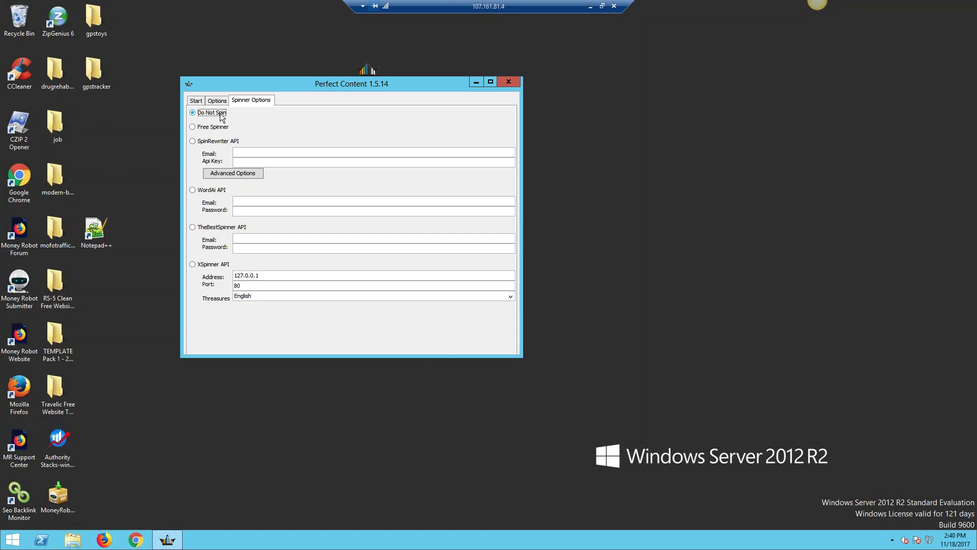
left_click(194, 102)
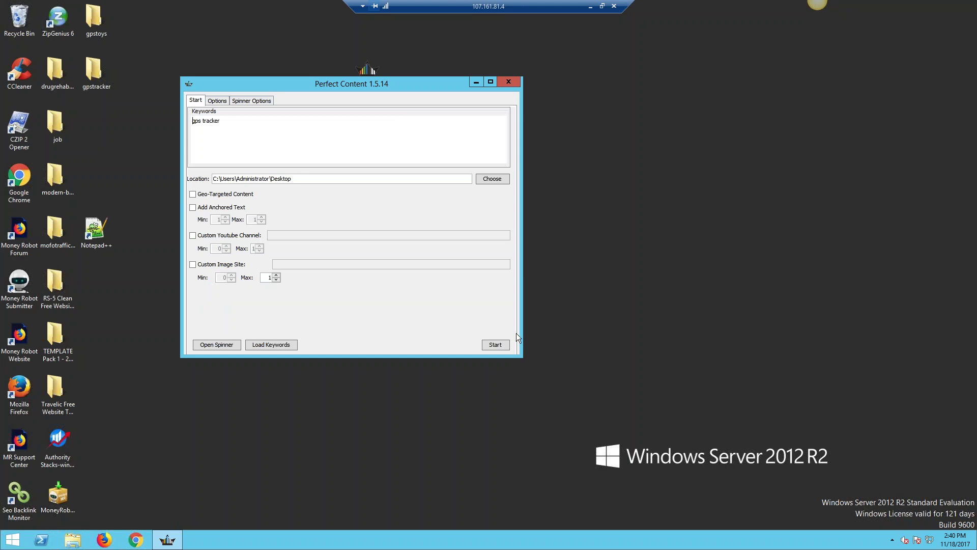
Start a content run for gps tracker with all suggested keywords selected, then stop it and close the execution dialog.
left_click(495, 345)
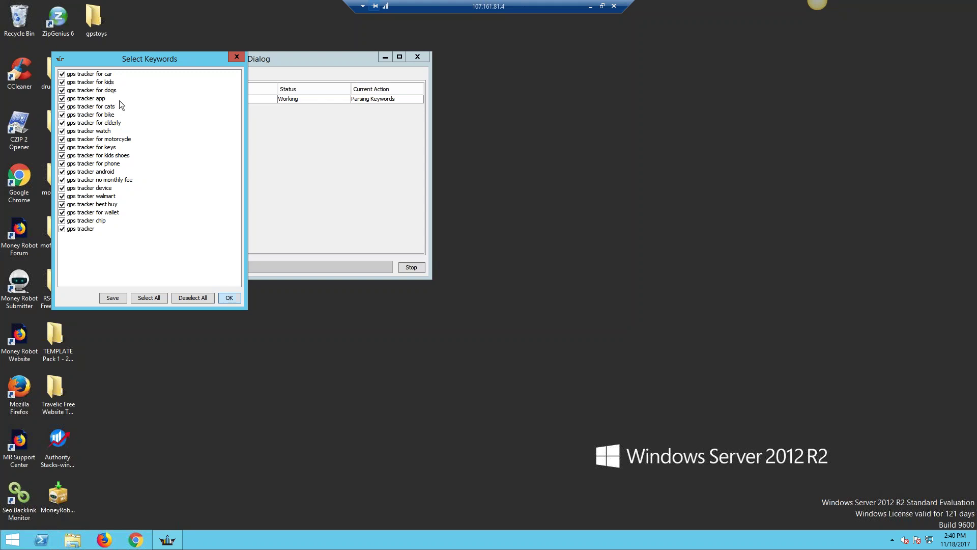
left_click(229, 299)
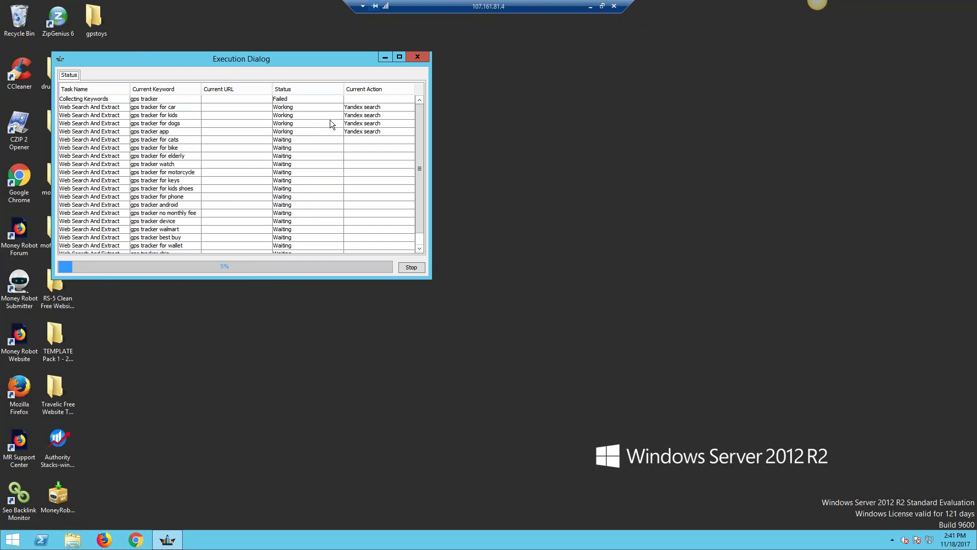
left_click(411, 269)
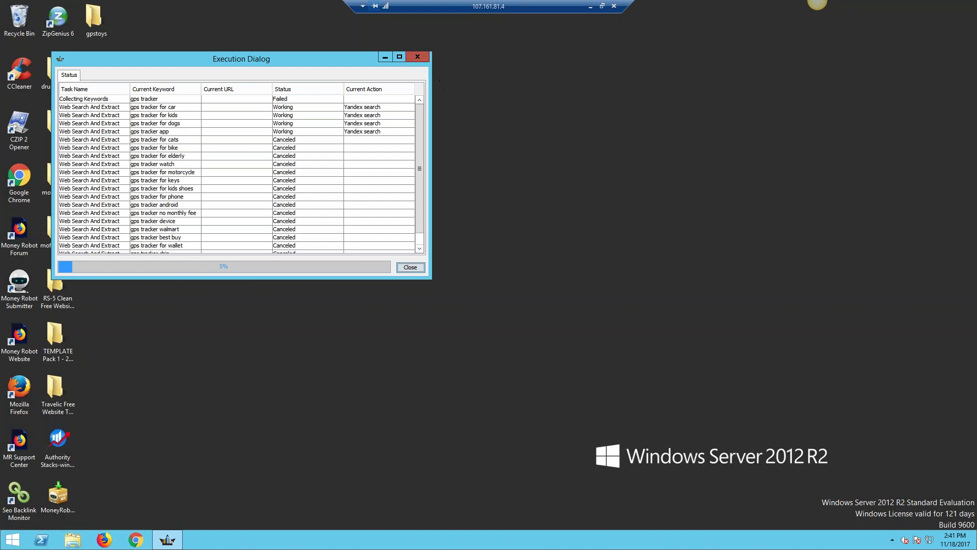
left_click(417, 57)
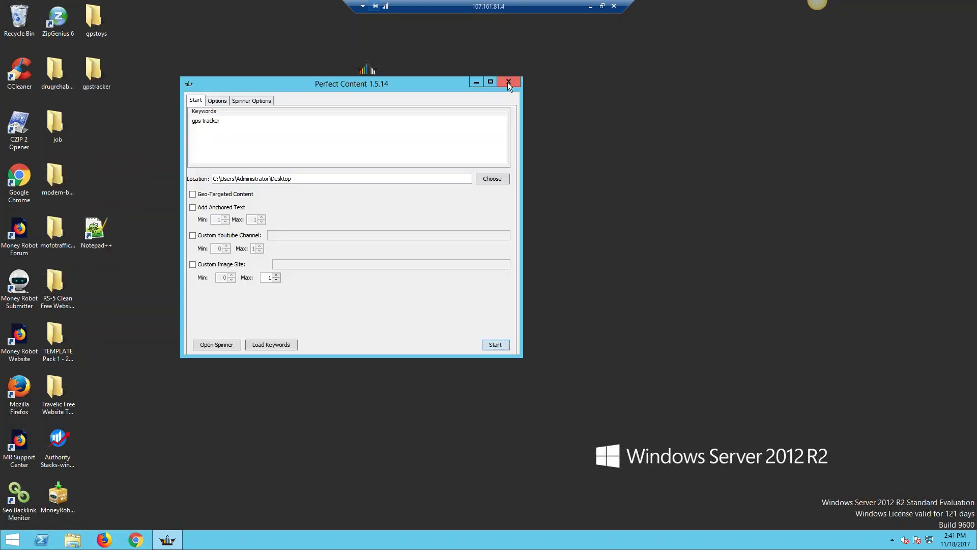
Examine the text files in the sentences subfolder of the desktop gpstracker folder, then close the folder window.
double_click(98, 72)
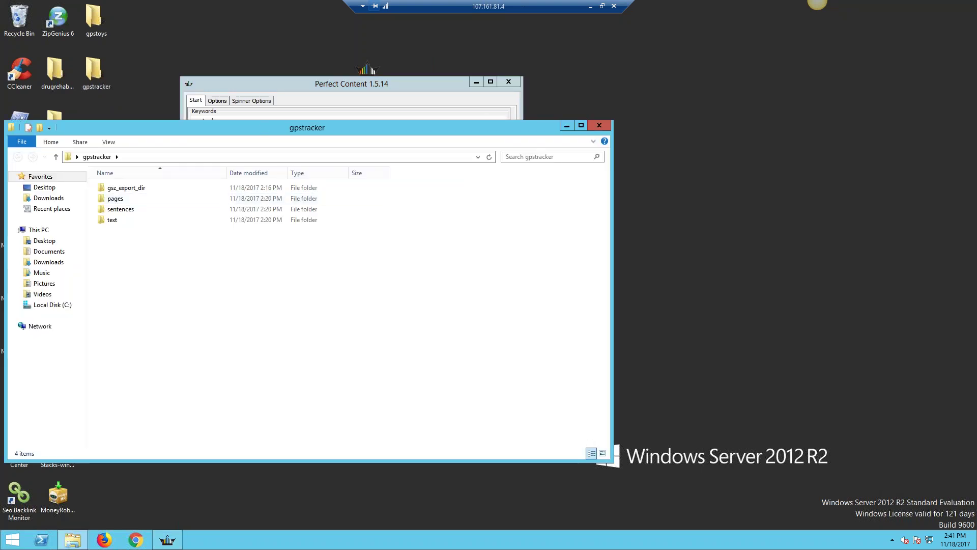
left_click_drag(433, 121, 545, 99)
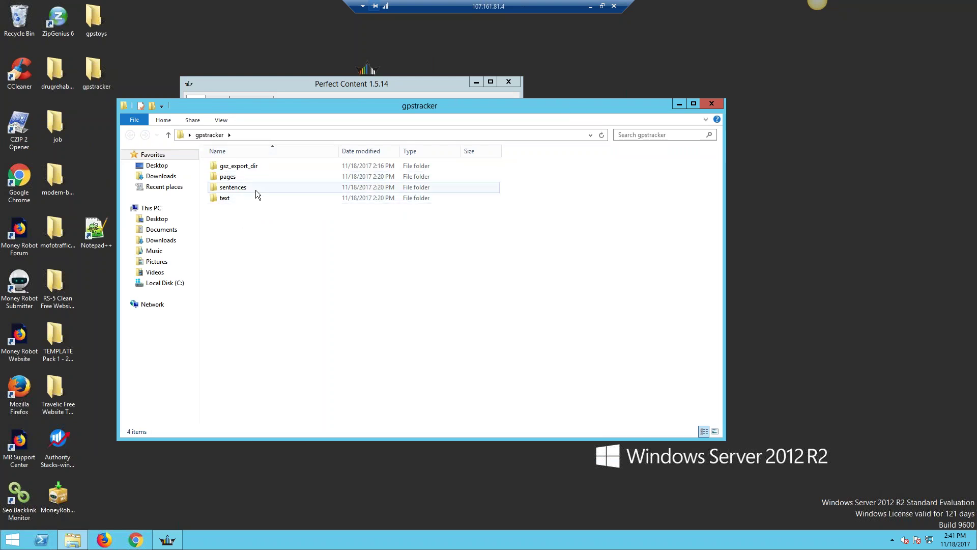
double_click(239, 189)
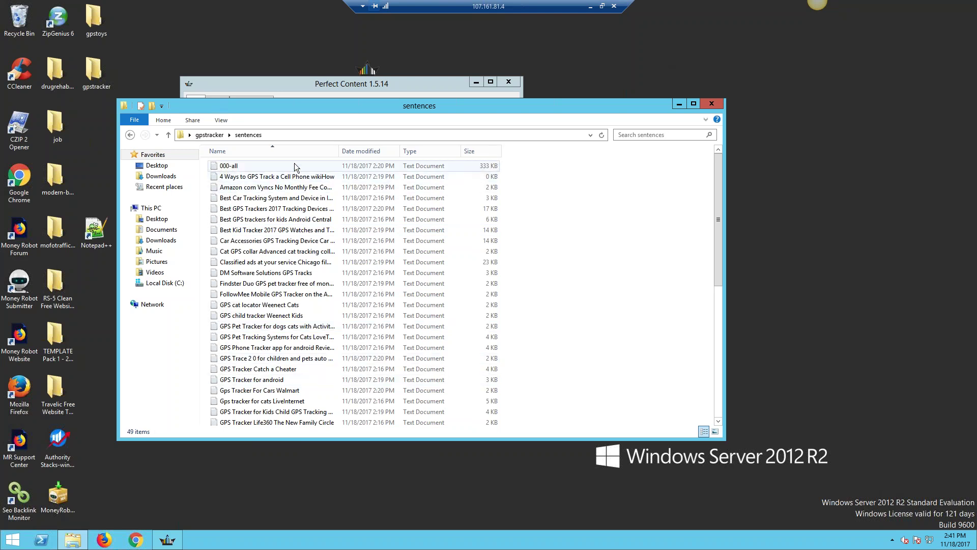
left_click(707, 102)
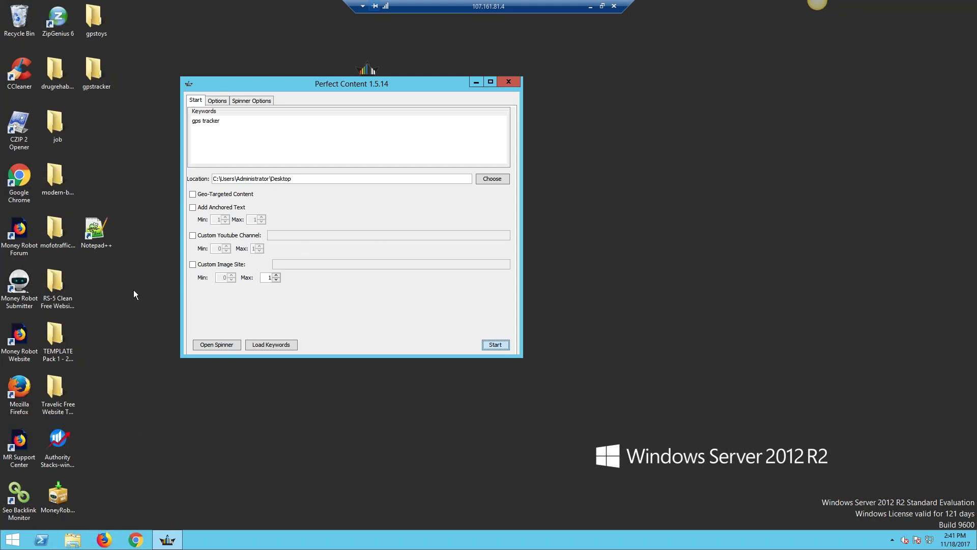
Open Notepad++ and look through the scraped sentences in the gpstoys 000-all.txt file, then close the editor.
double_click(109, 241)
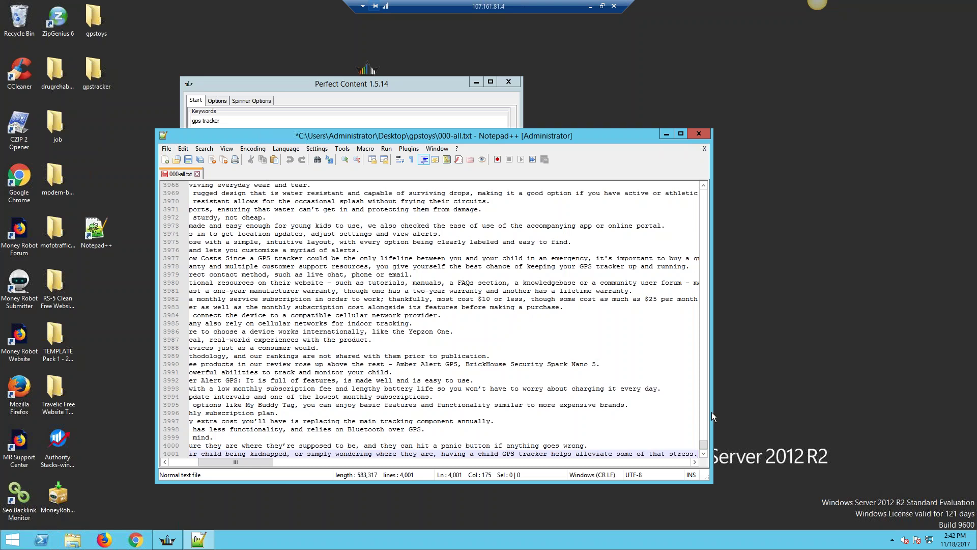
scroll(430, 306, "up", 19)
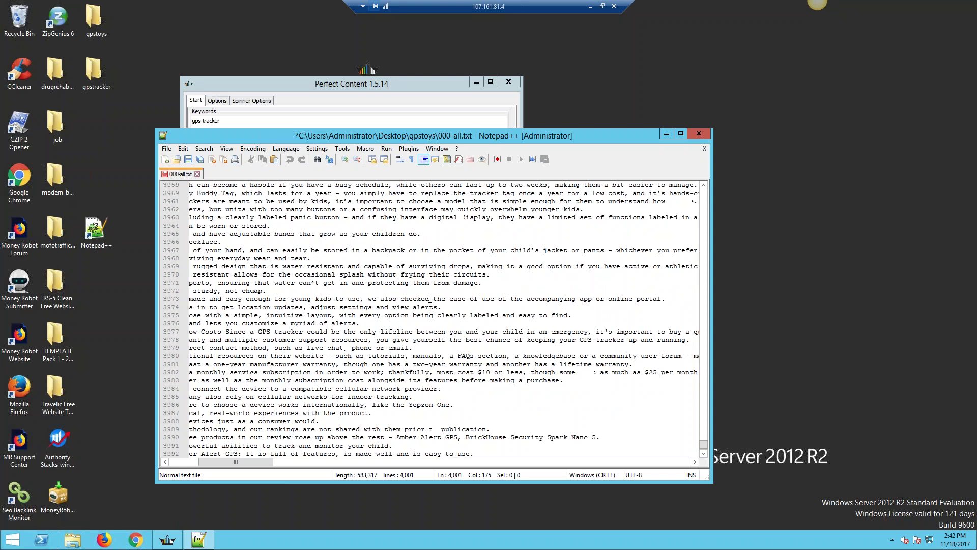
scroll(430, 306, "up", 20)
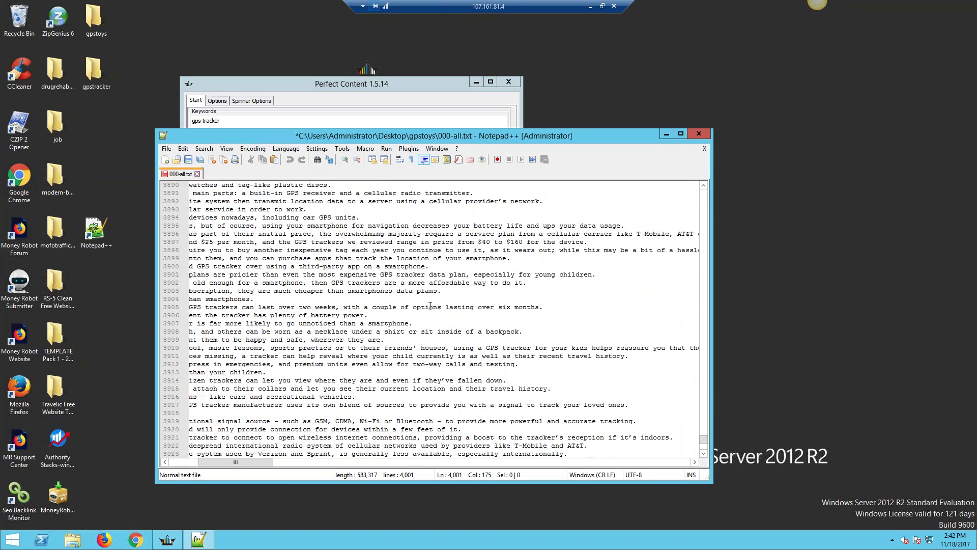
scroll(430, 306, "up", 20)
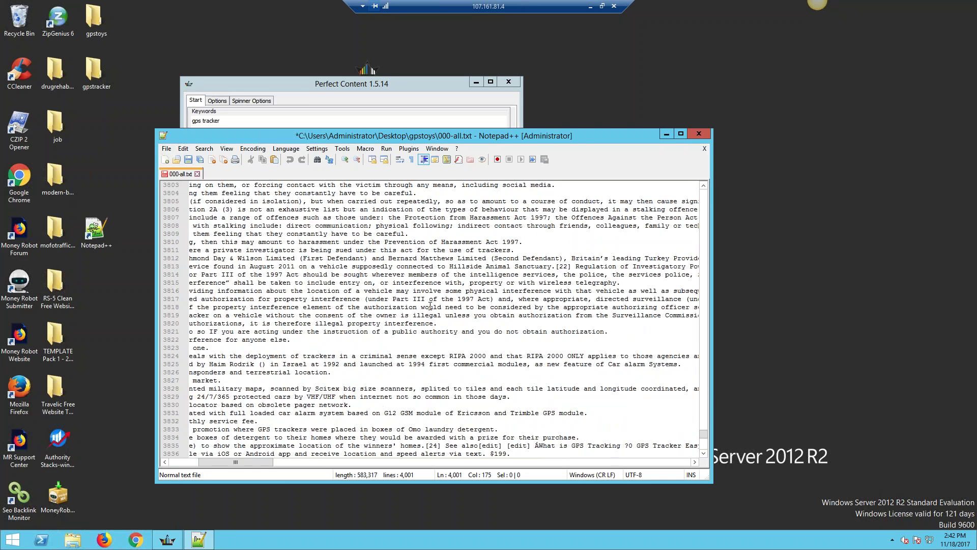
scroll(431, 305, "up", 20)
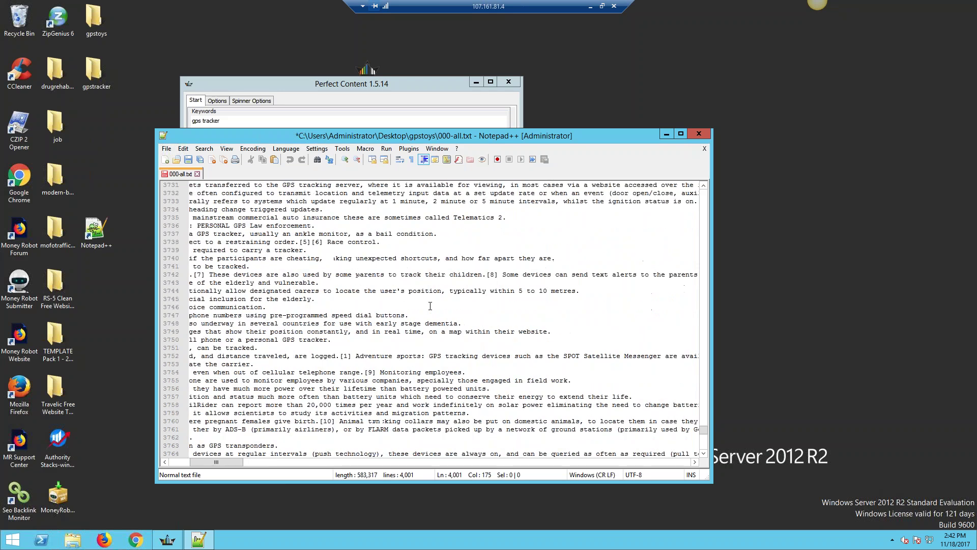
scroll(430, 305, "up", 17)
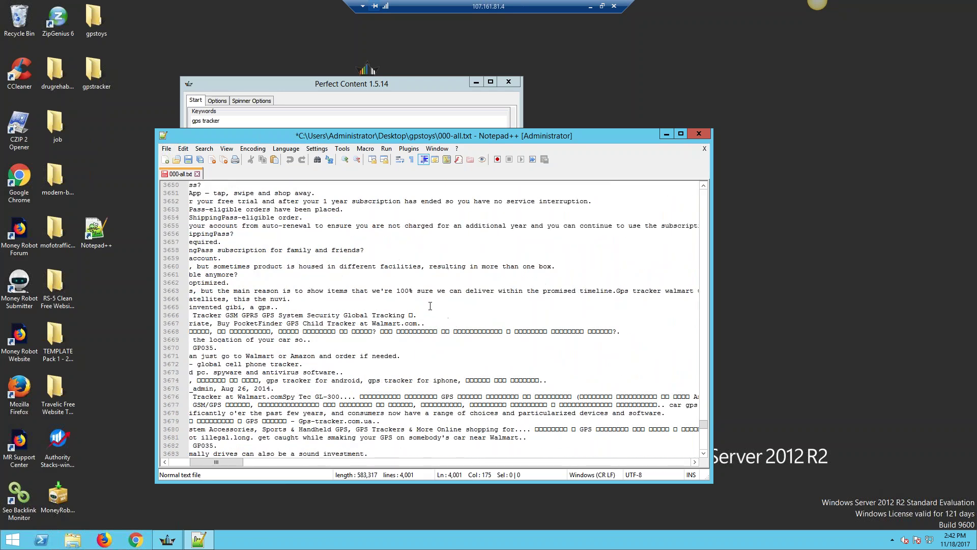
scroll(430, 305, "up", 20)
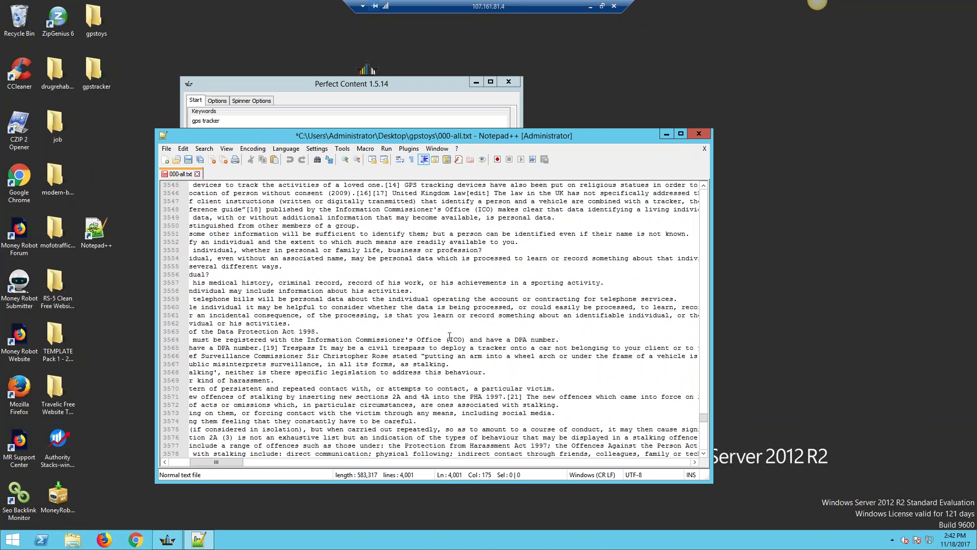
scroll(422, 341, "up", 10)
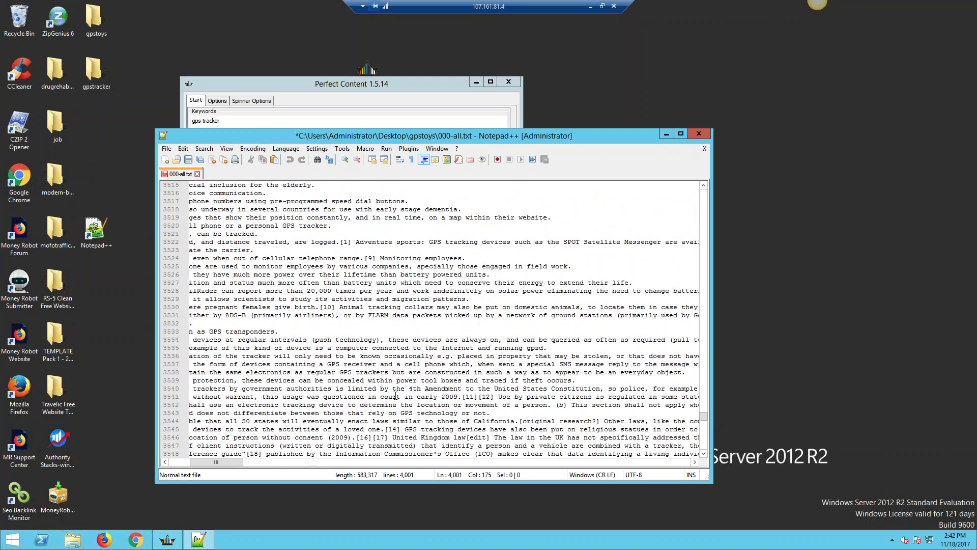
left_click_drag(221, 462, 134, 470)
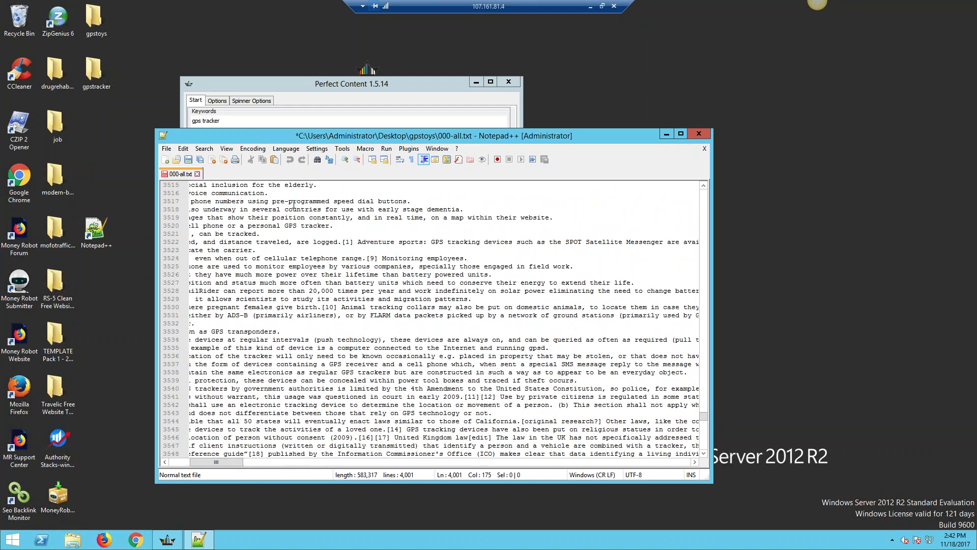
left_click(698, 133)
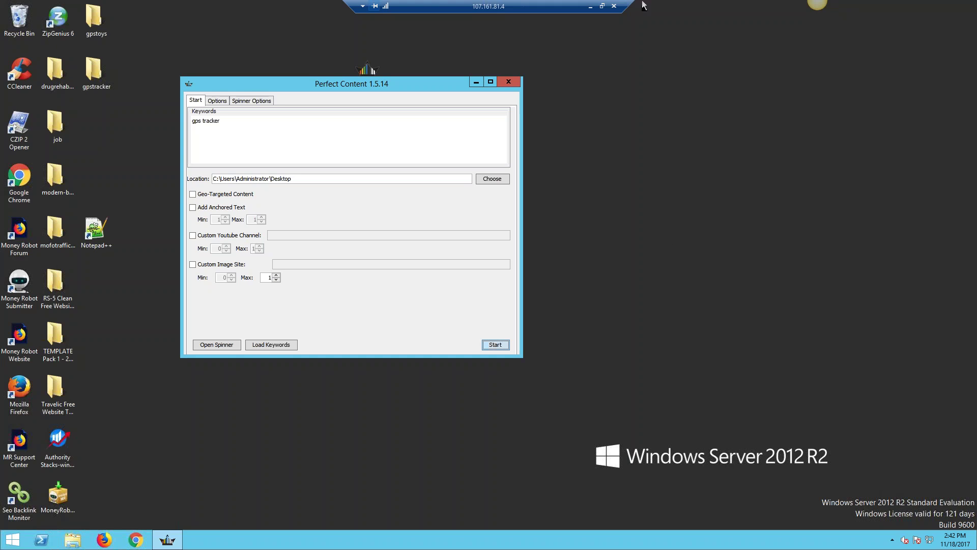
Close Perfect Content, launch Authority Stacks and move its window clear of the desktop icons.
left_click(506, 82)
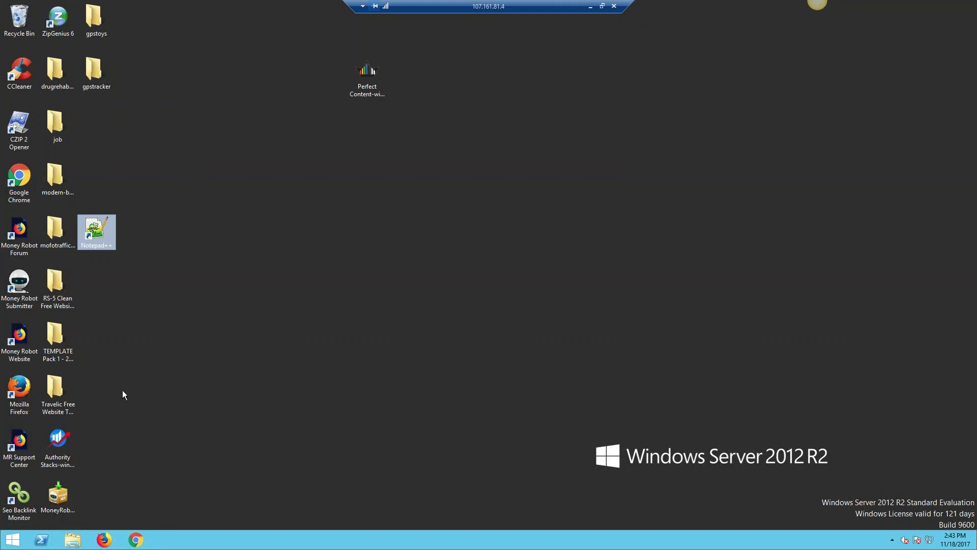
left_click(51, 445)
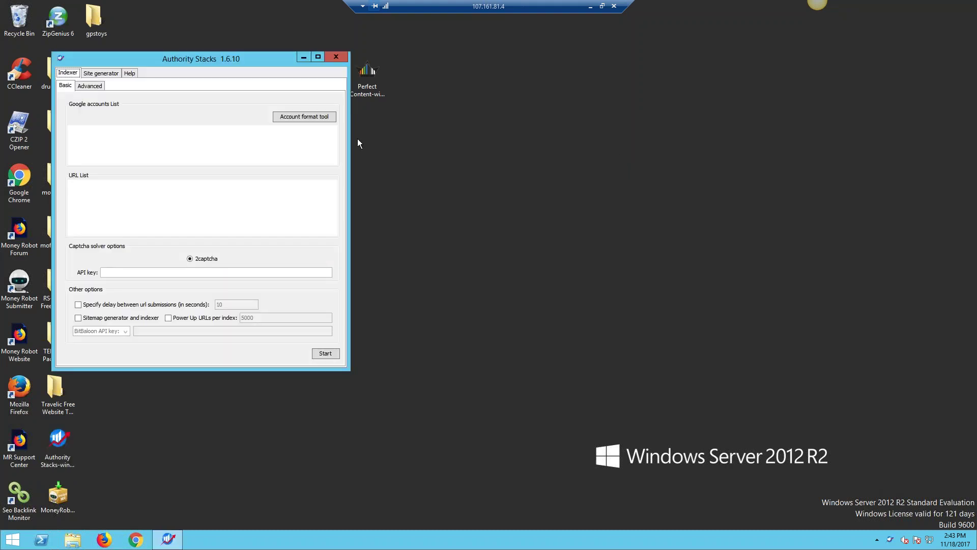
left_click_drag(272, 59, 640, 75)
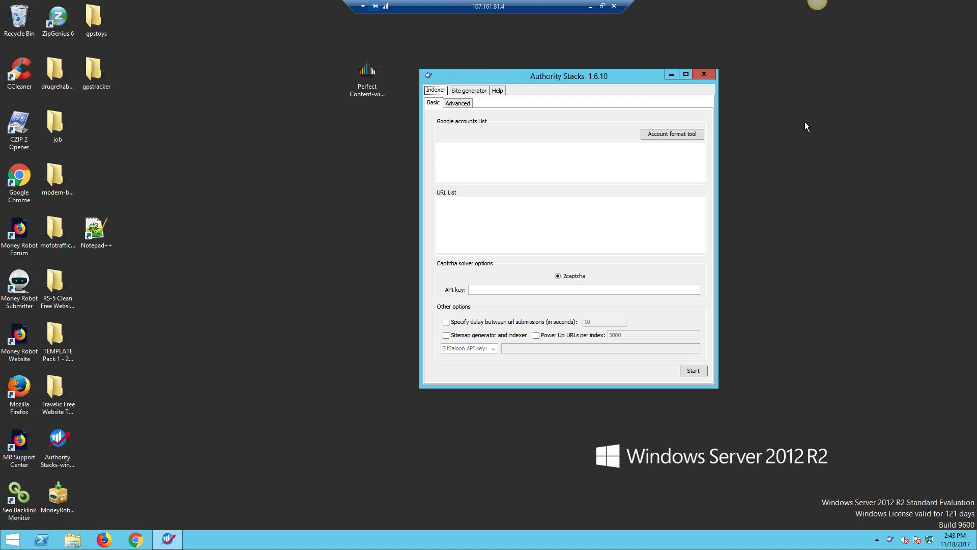
Move the Perfect Content shortcut into the desktop icon column, directly below the gpstracker folder.
left_click_drag(359, 76, 95, 116)
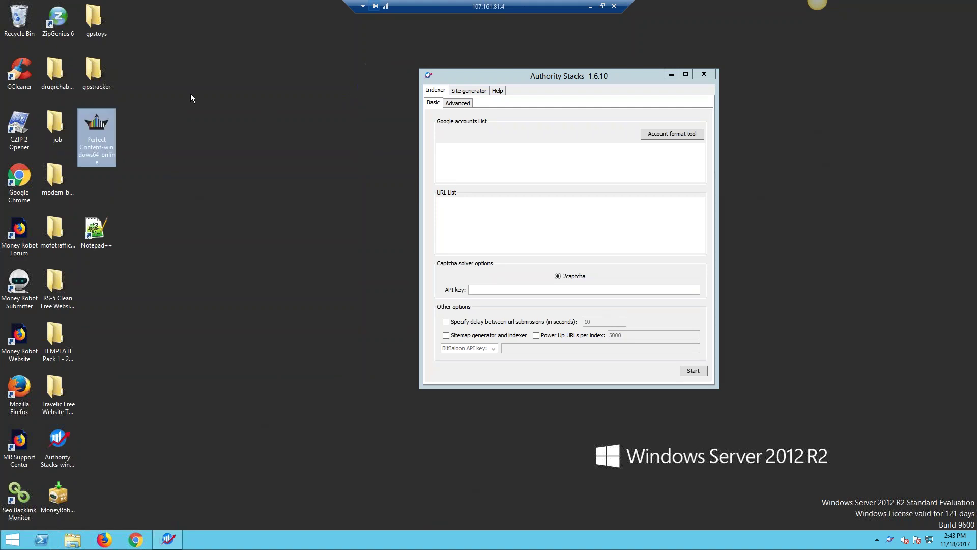
left_click(808, 89)
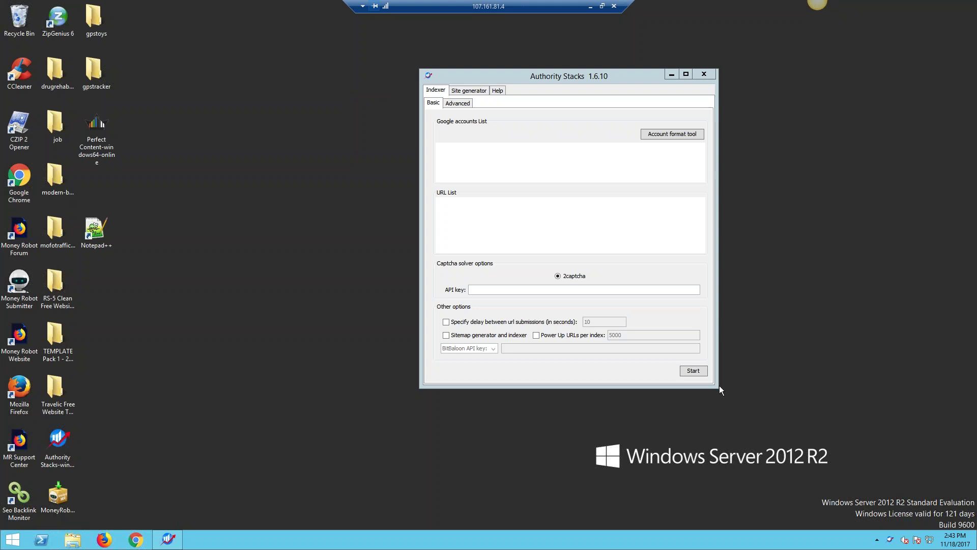
Enlarge and reposition the Authority Stacks window, and display the site generator's content settings.
left_click_drag(719, 383, 861, 476)
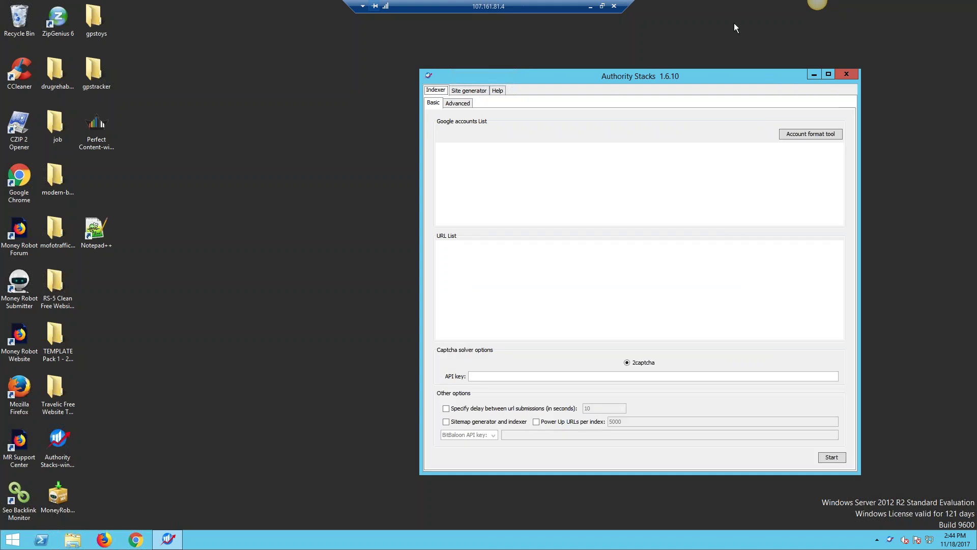
left_click_drag(692, 73, 555, 60)
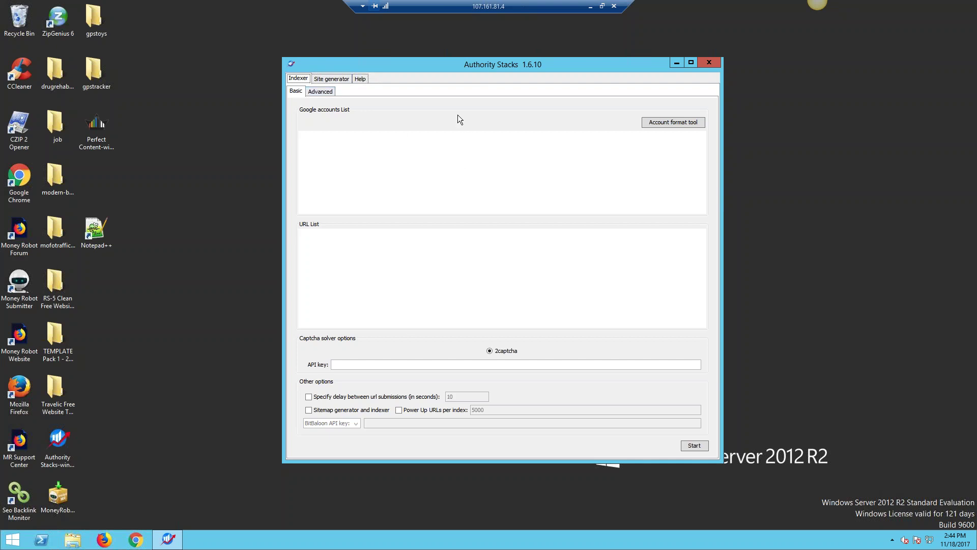
left_click(334, 79)
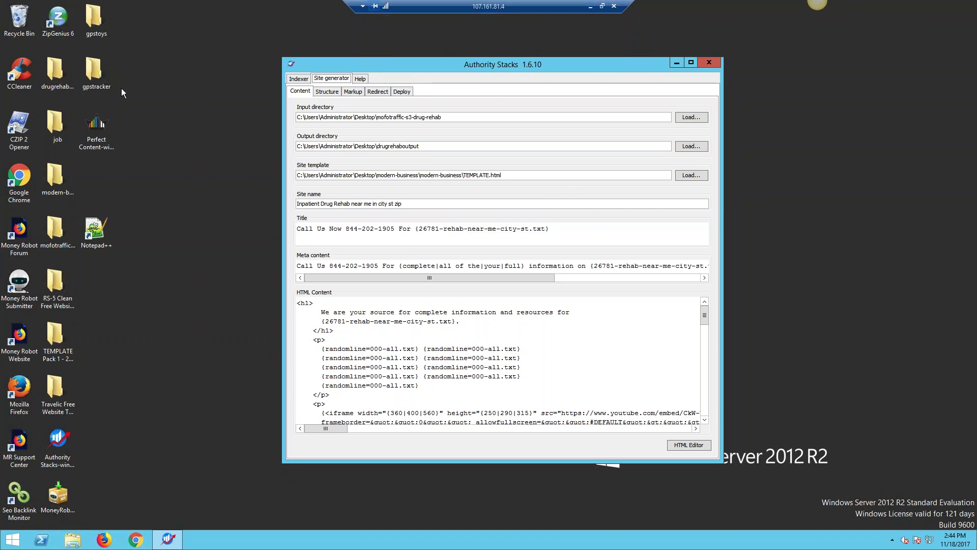
Examine the desktop gpstoys folder, including the JPEG files in its images subfolder, and return to the main folder.
double_click(97, 23)
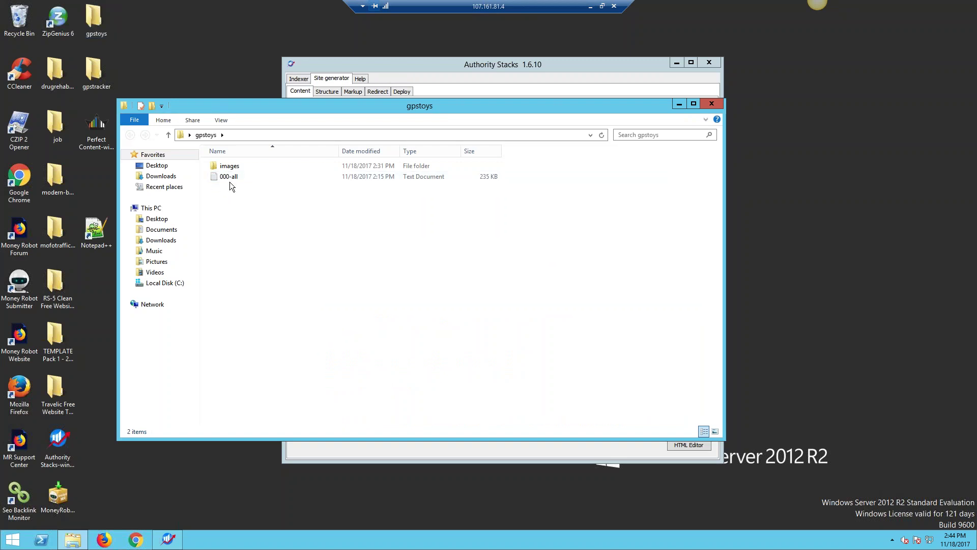
left_click(236, 177)
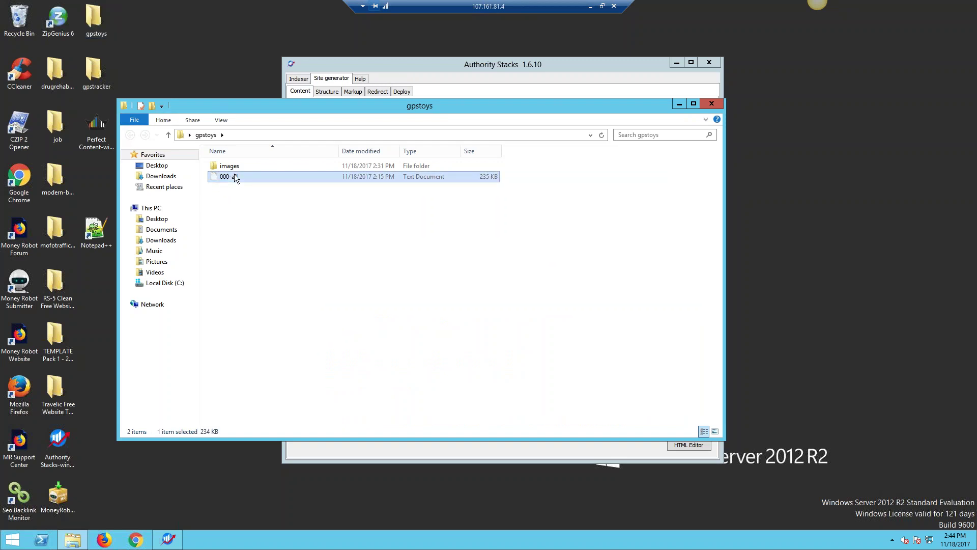
left_click(219, 168)
double_click(221, 170)
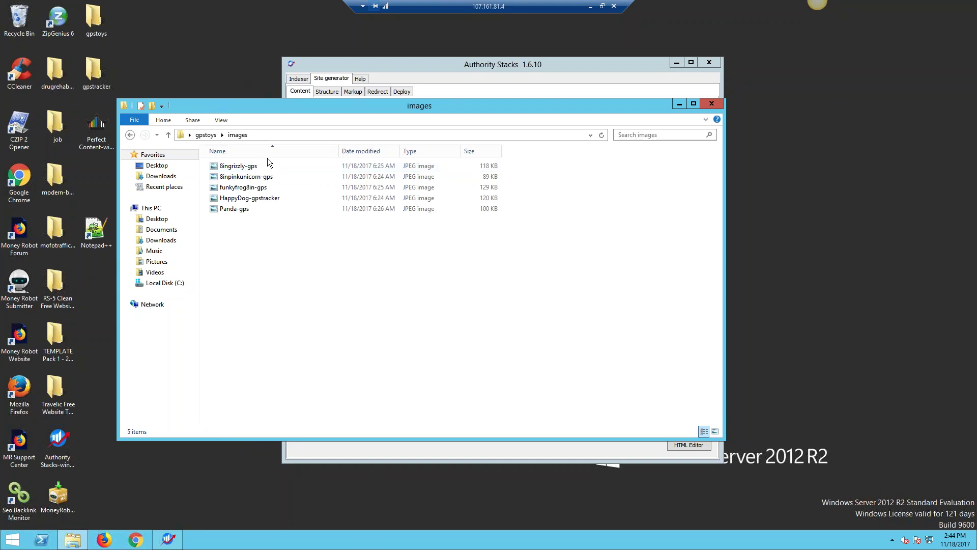
left_click(205, 138)
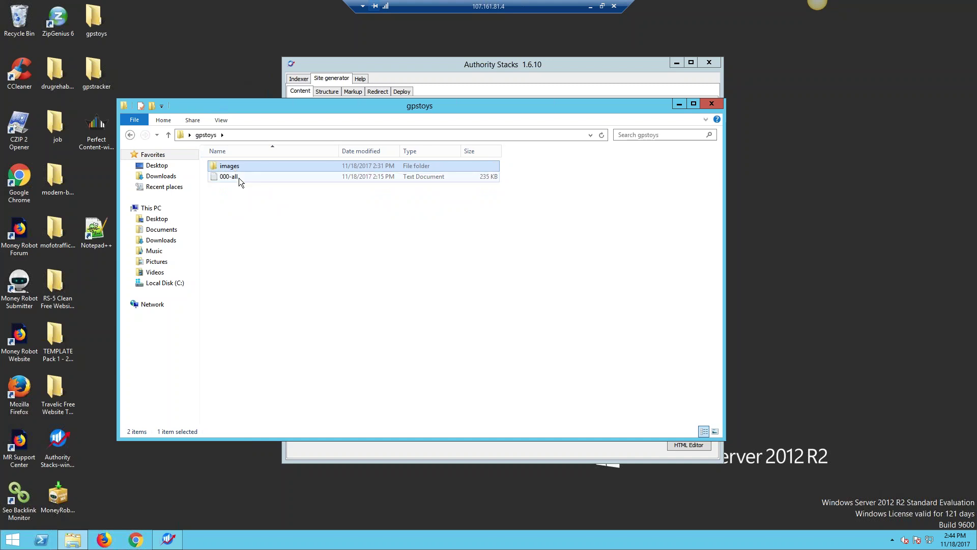
Create a new folder named gpsoutput on the desktop.
left_click(591, 64)
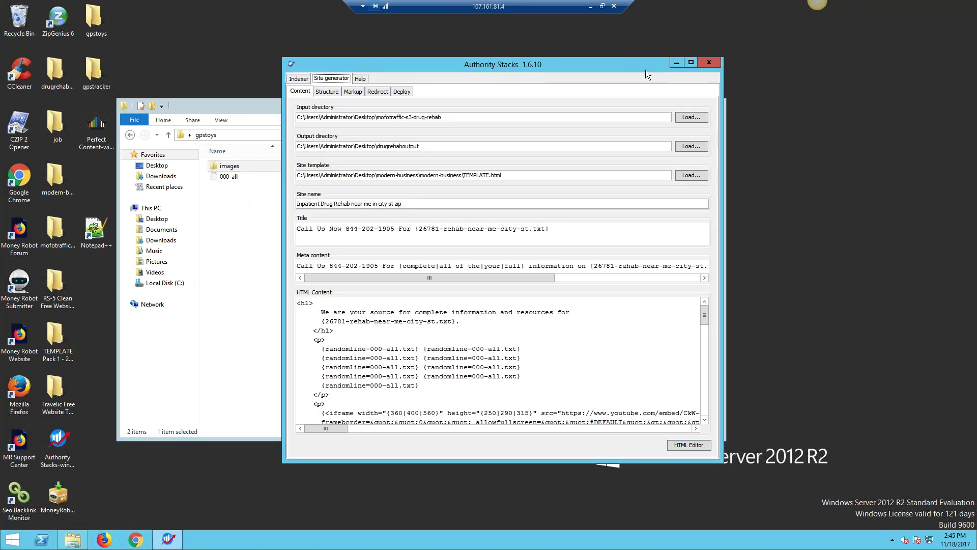
right_click(166, 14)
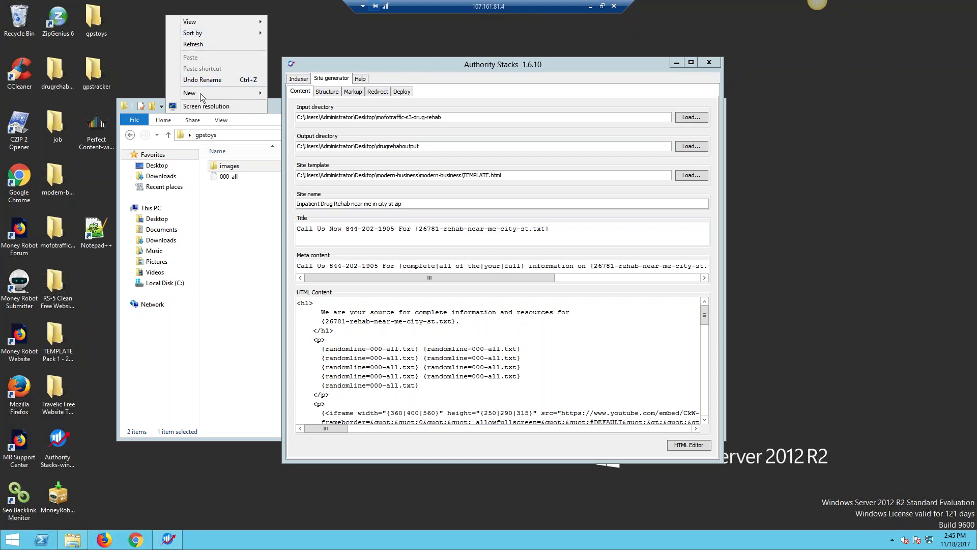
left_click(292, 92)
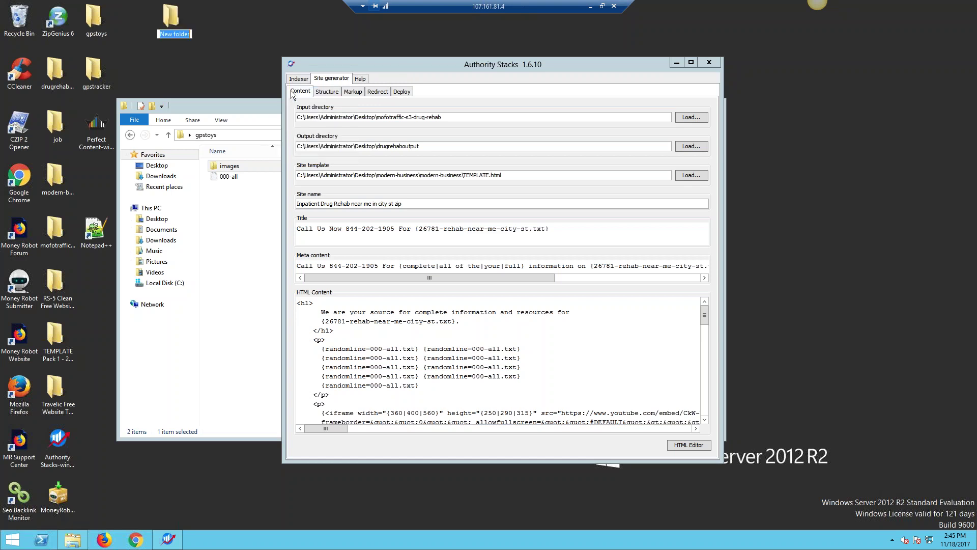
type("gpsoutput")
key("Return")
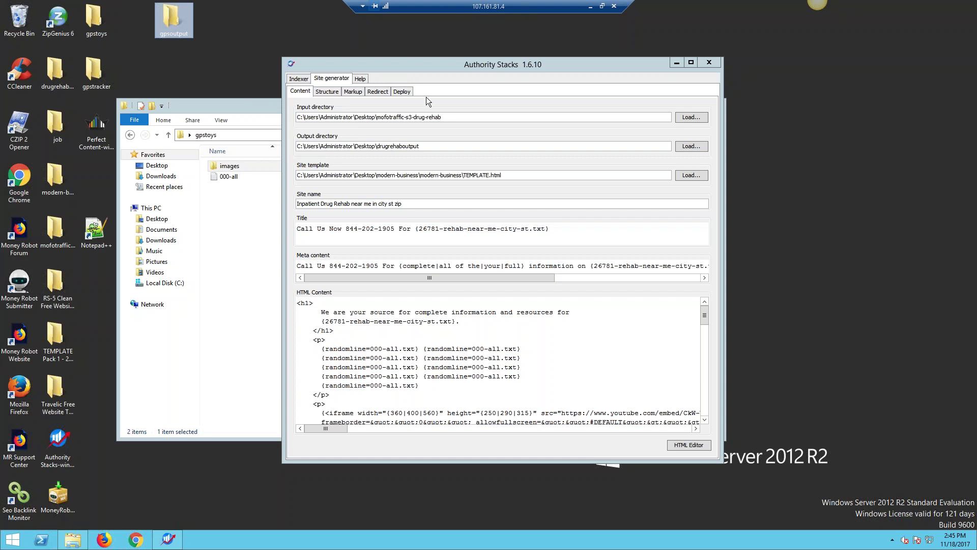
Set the site generator's input directory to the gpstoys folder on the desktop.
left_click(690, 117)
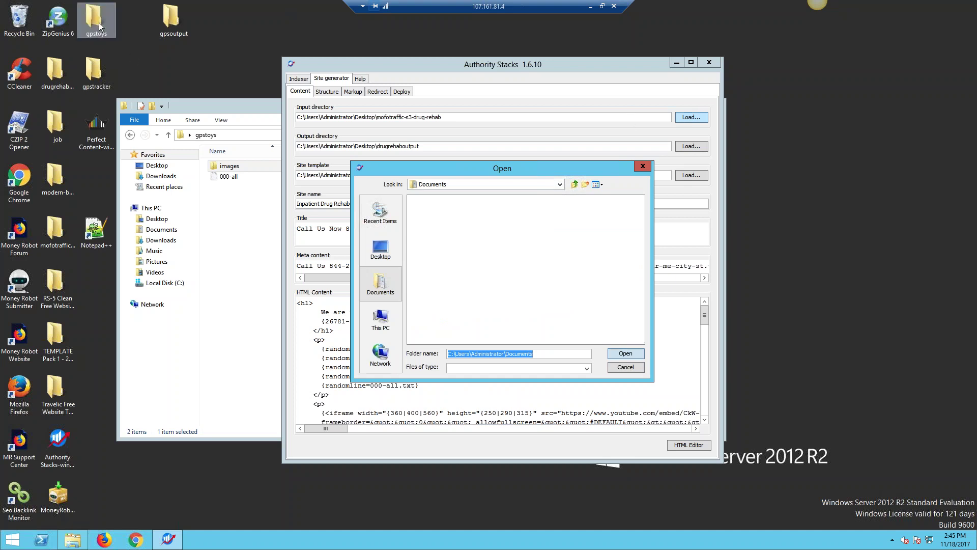
left_click(379, 253)
left_click(429, 256)
left_click(625, 354)
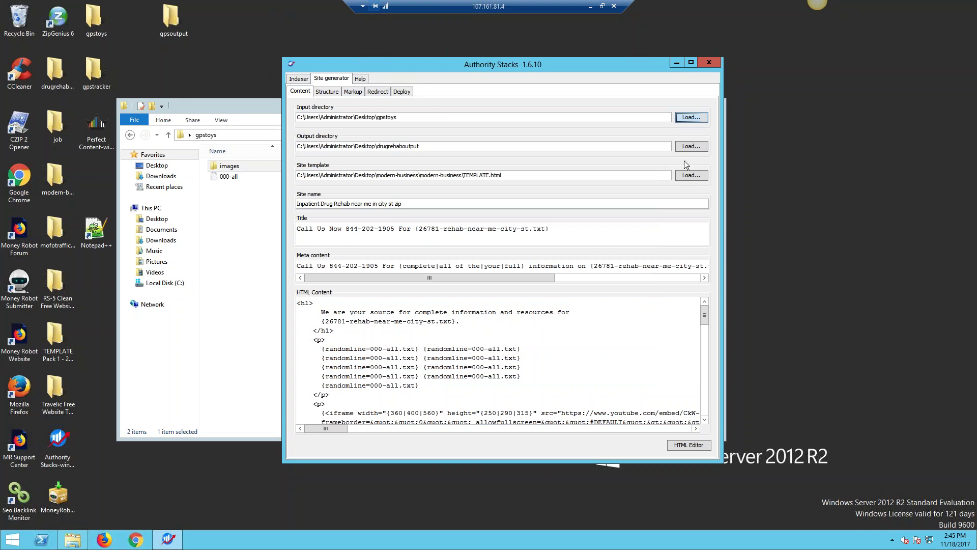
Set the output directory to the gpsoutput folder on the desktop.
left_click(692, 146)
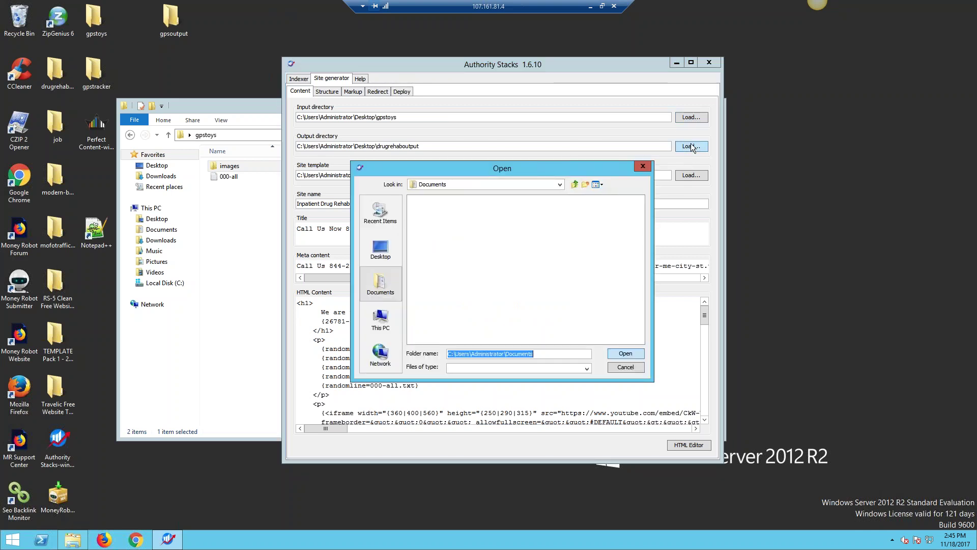
left_click(381, 248)
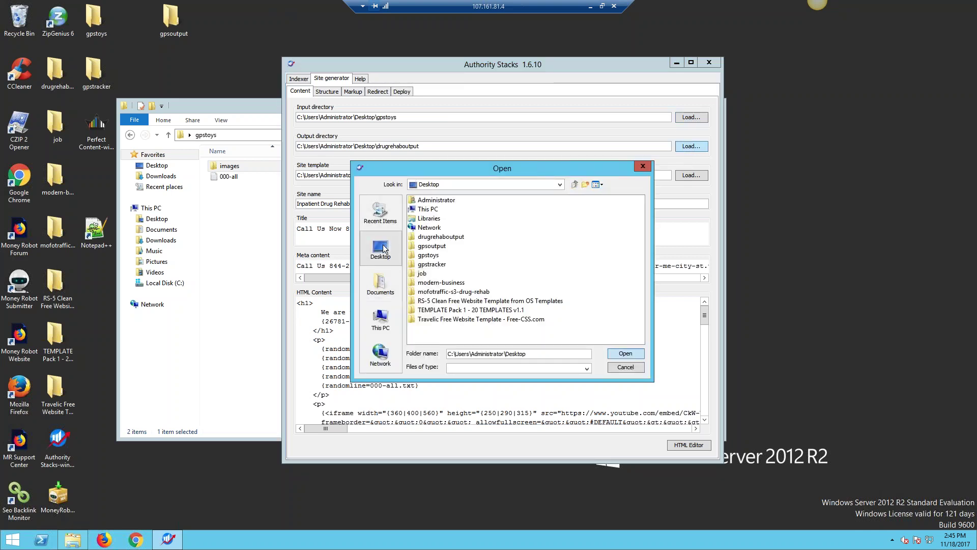
left_click(440, 247)
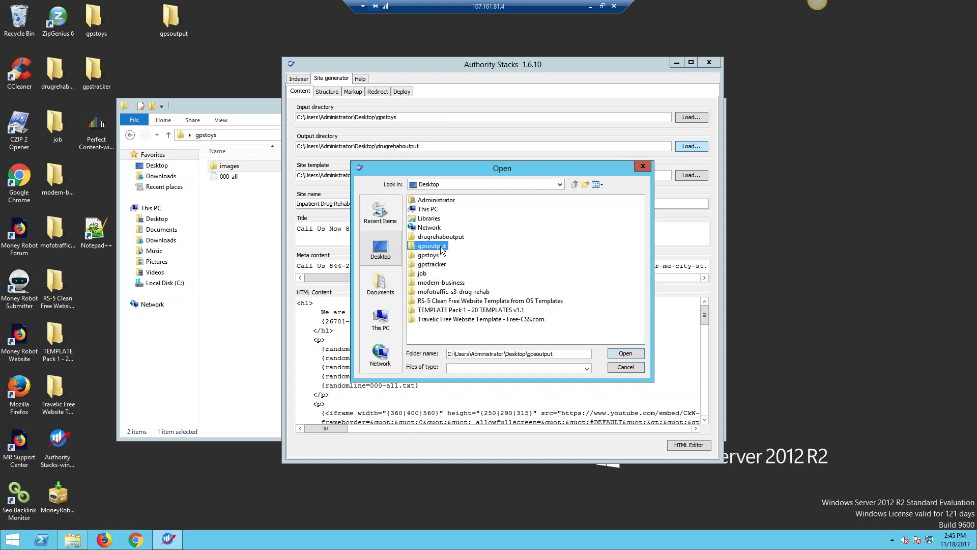
left_click(622, 355)
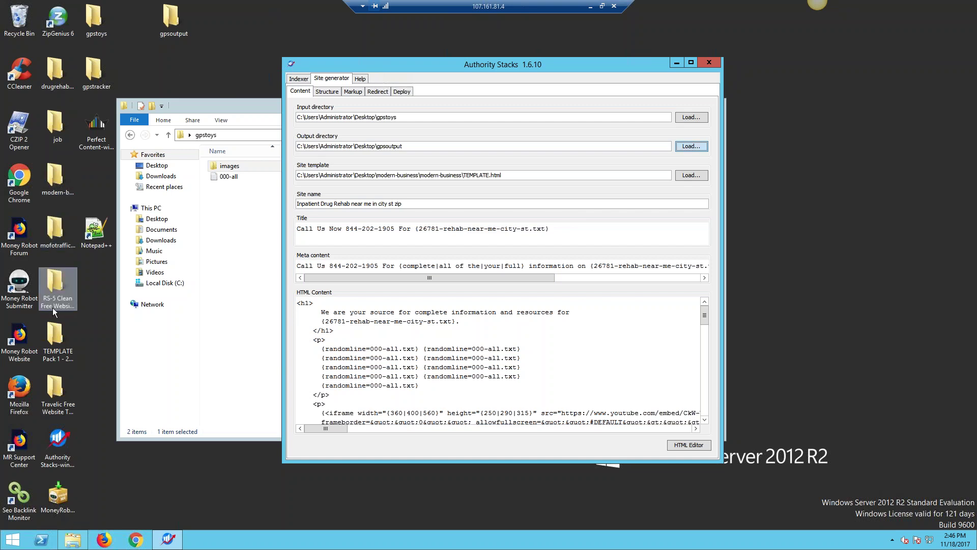
Extract the html5up-stellar archive from the first Sajtovi folder of TEMPLATE Pack 1 to the desktop with ZipGenius, and close the folder window.
left_click(53, 344)
double_click(53, 344)
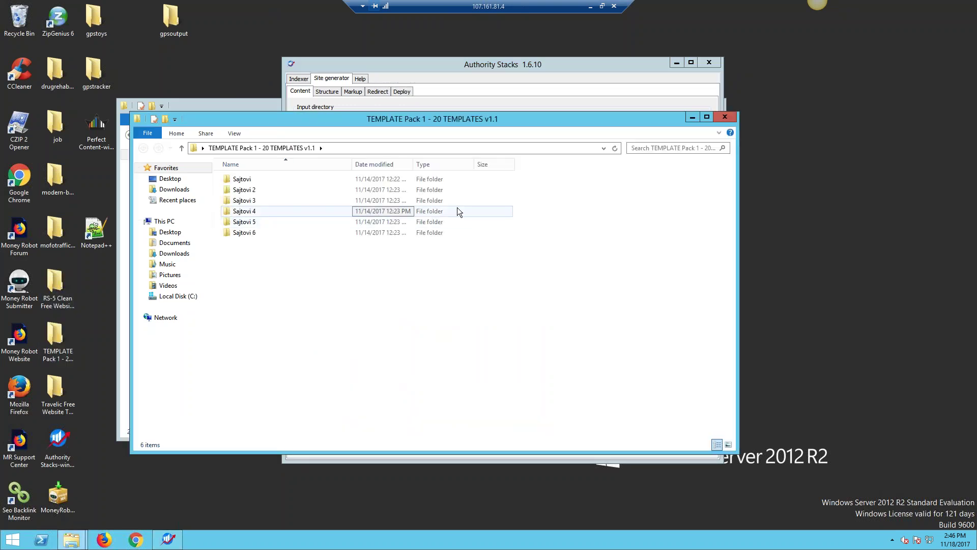
double_click(241, 180)
double_click(248, 179)
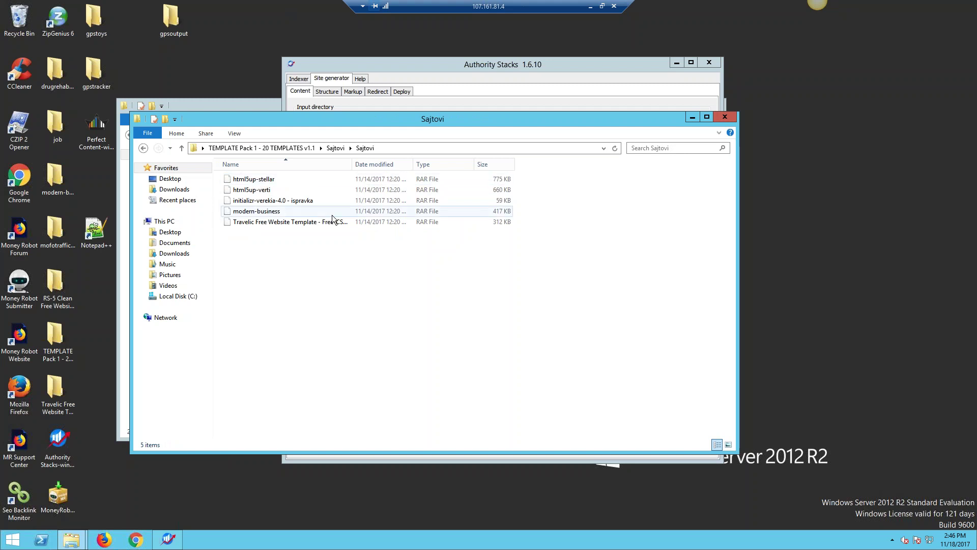
left_click(273, 179)
right_click(273, 179)
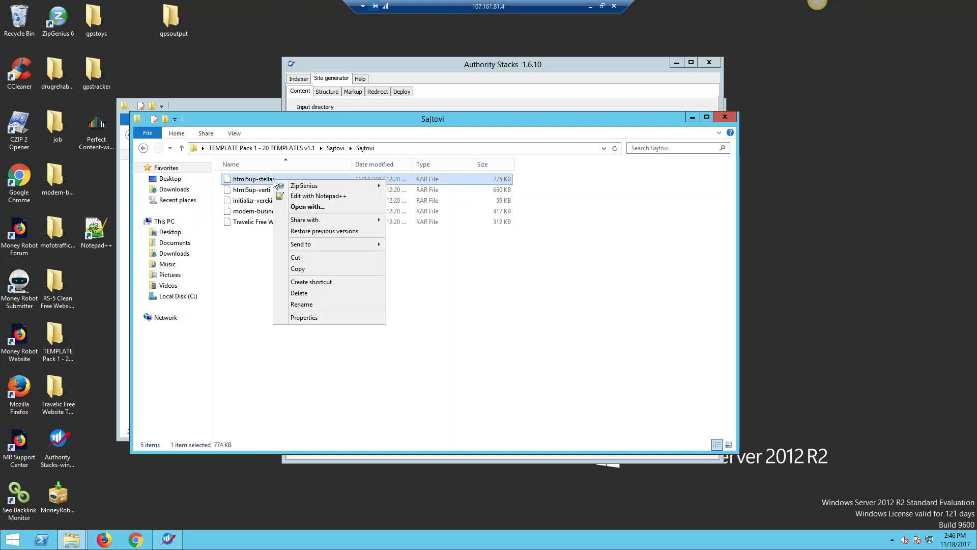
mouse_move(311, 188)
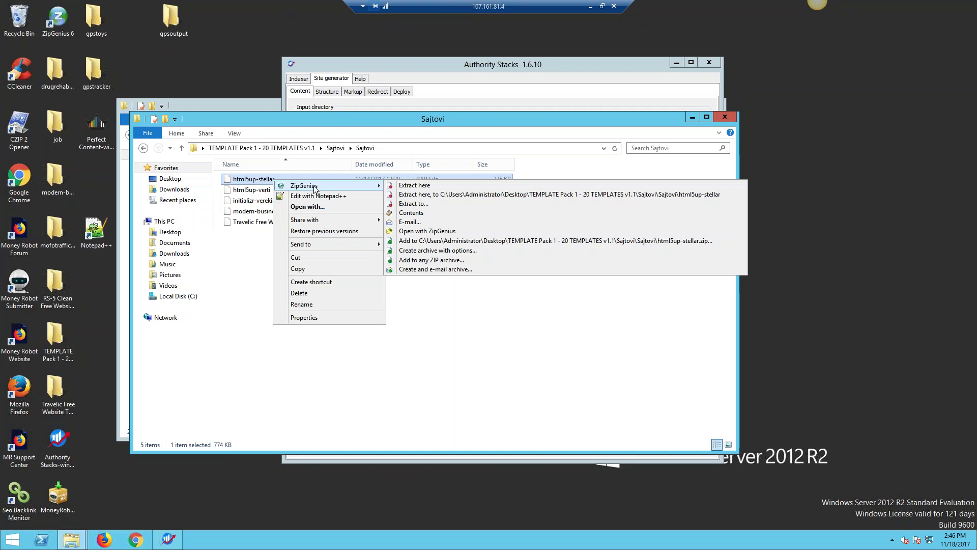
left_click(420, 205)
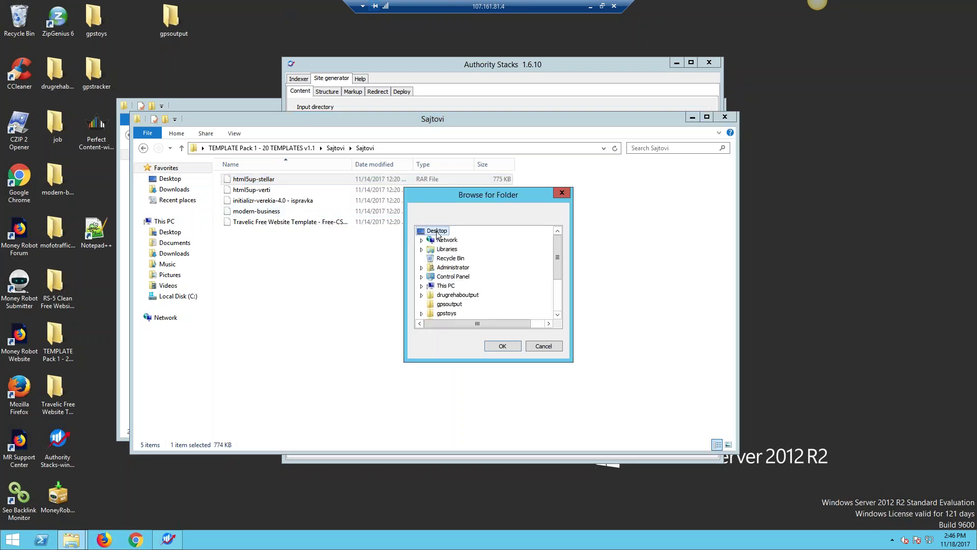
left_click(502, 346)
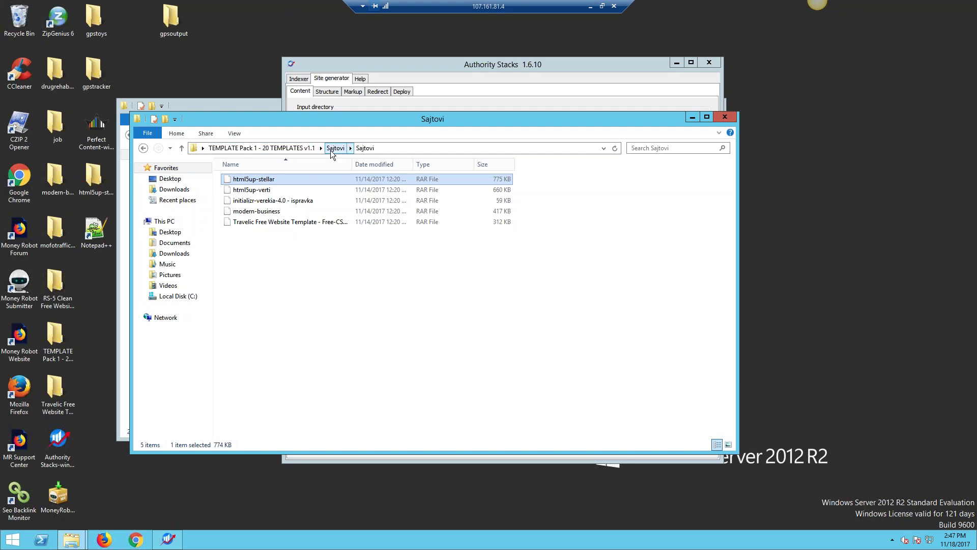
left_click(725, 117)
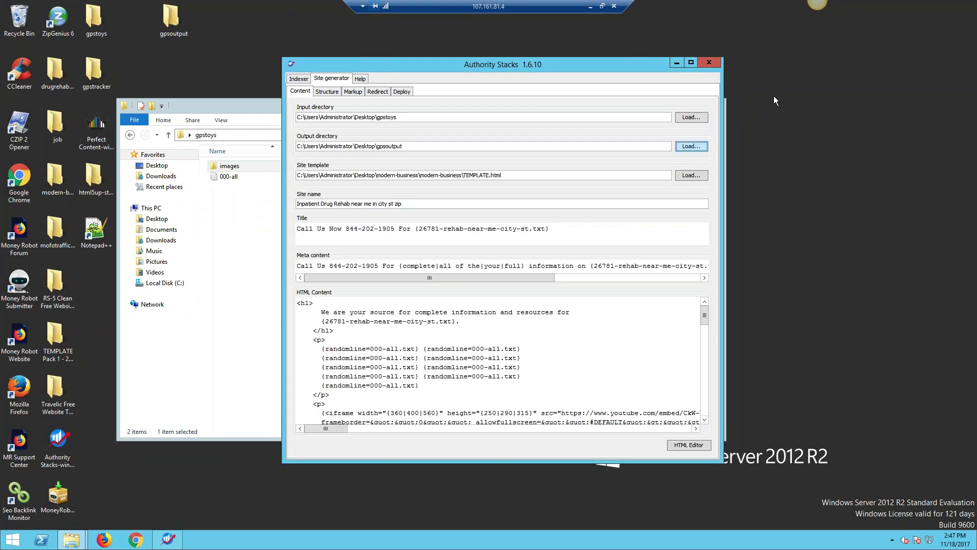
Examine the extracted html5up-stellar folder for its TEMPLATE file, and close the folder window.
double_click(88, 178)
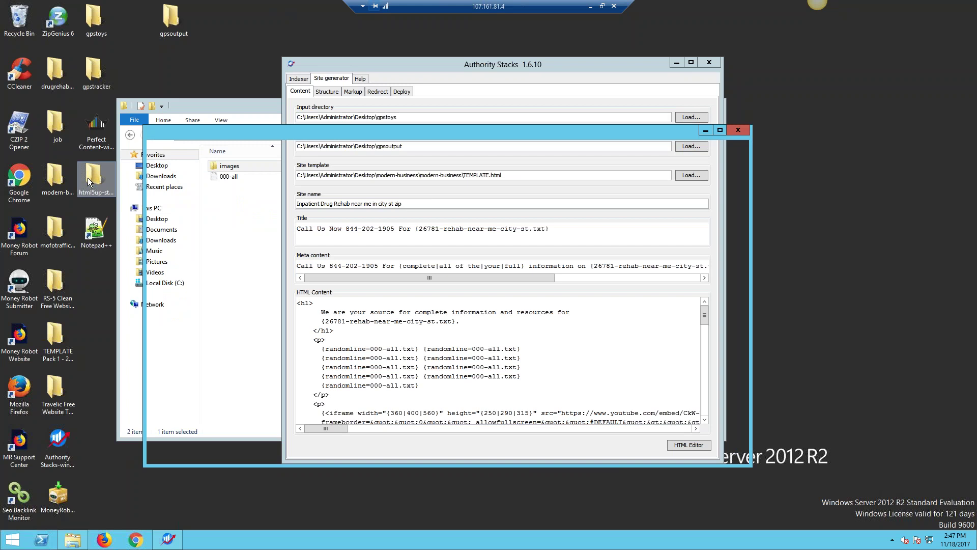
left_click(270, 193)
double_click(271, 192)
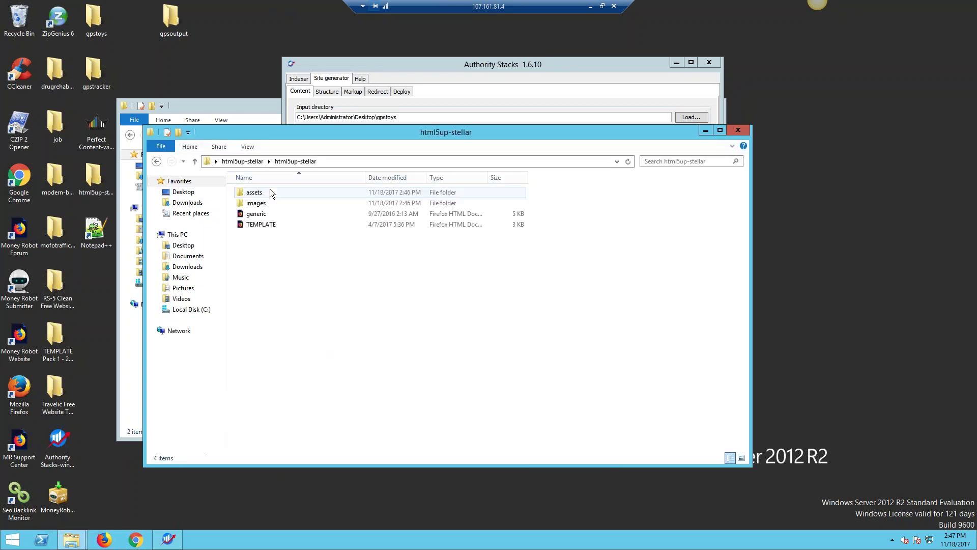
left_click(278, 223)
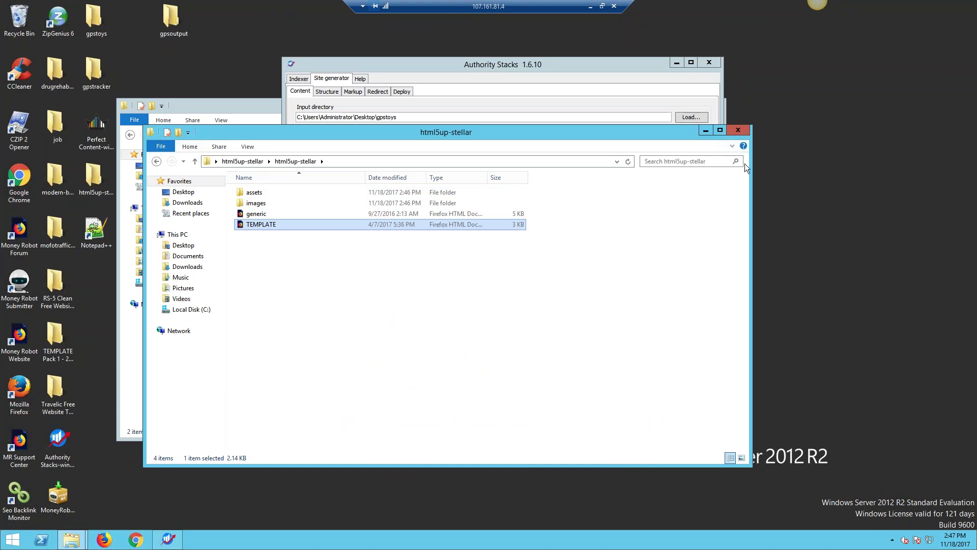
left_click(743, 131)
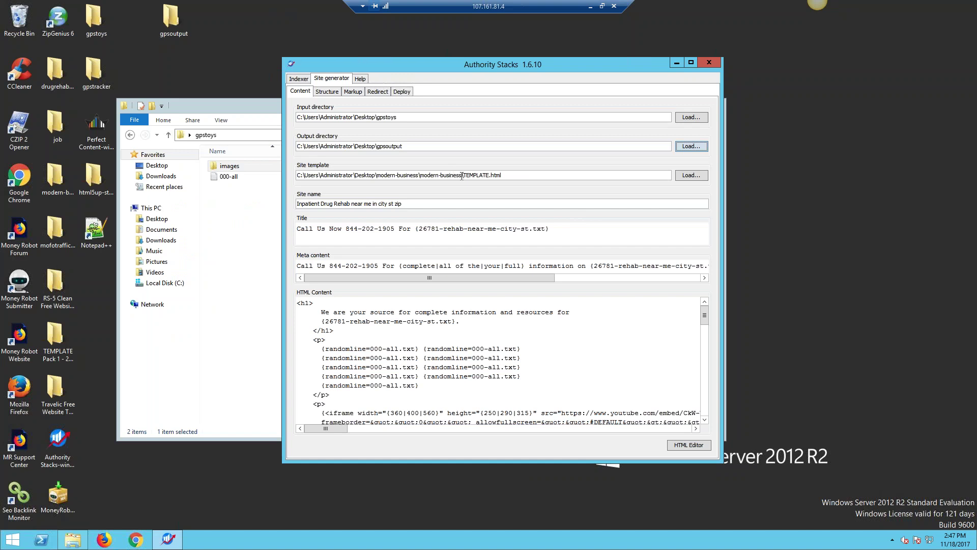
Load TEMPLATE.html from the nested html5up-stellar folder on the desktop as the site template.
left_click(688, 175)
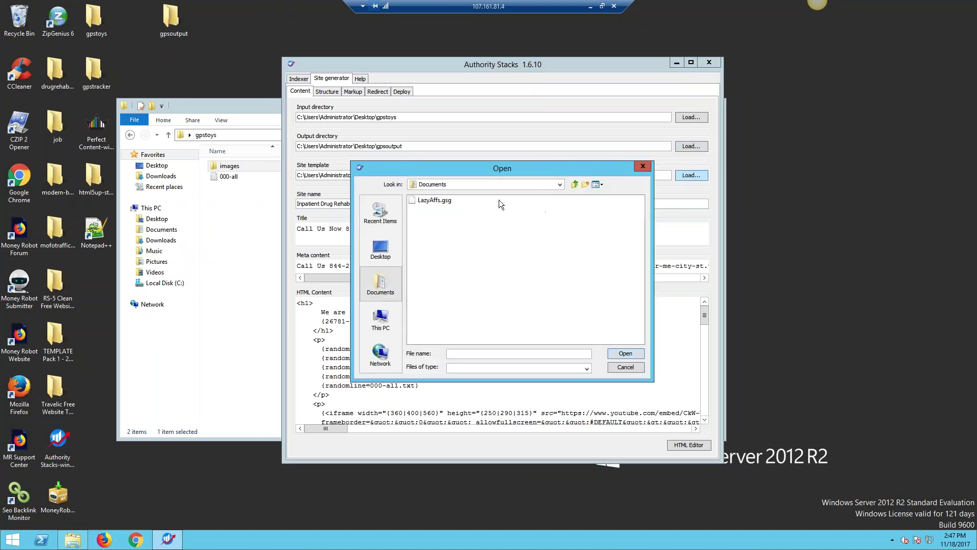
left_click(380, 249)
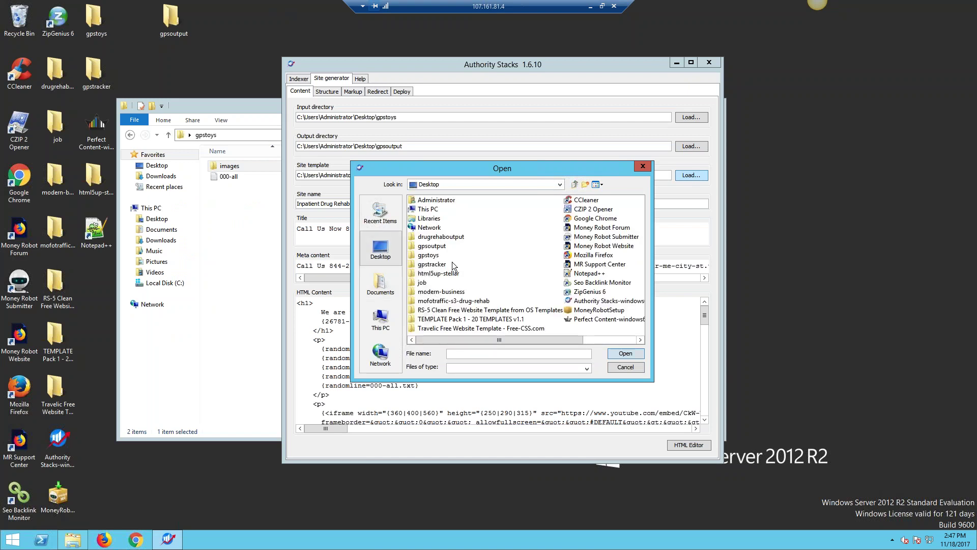
double_click(450, 274)
left_click(423, 200)
double_click(423, 200)
left_click(434, 227)
double_click(435, 227)
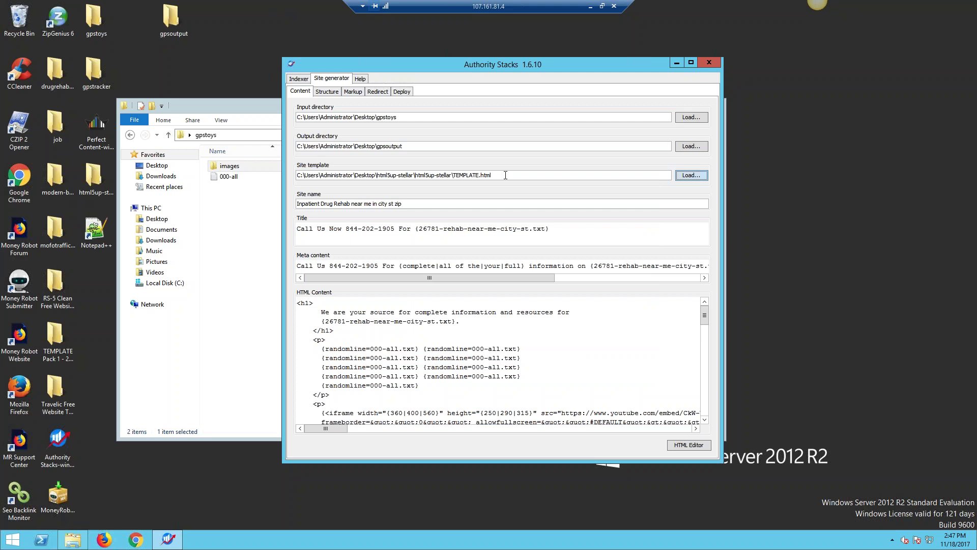
Load TEMPLATE.html from the nested modern-business folder on the desktop as the site template.
left_click(697, 177)
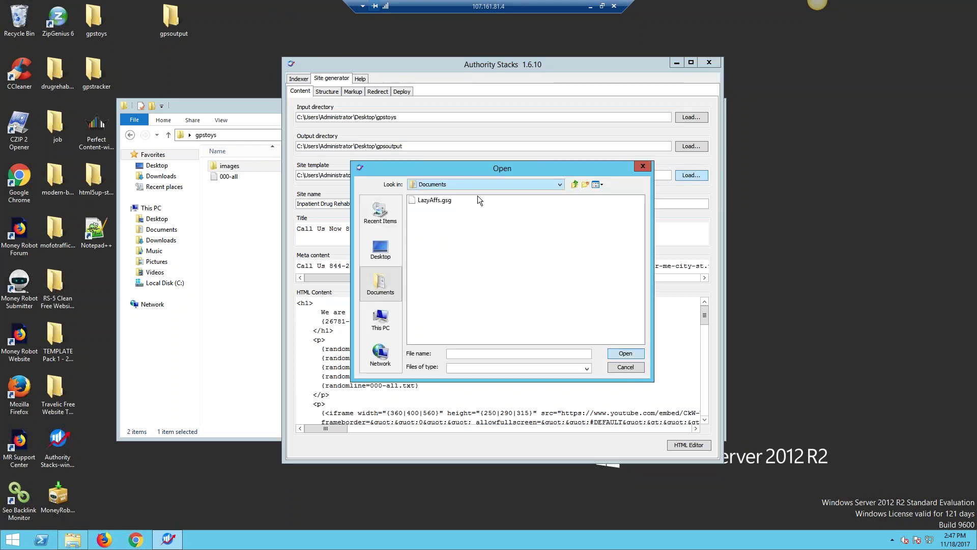
left_click(381, 248)
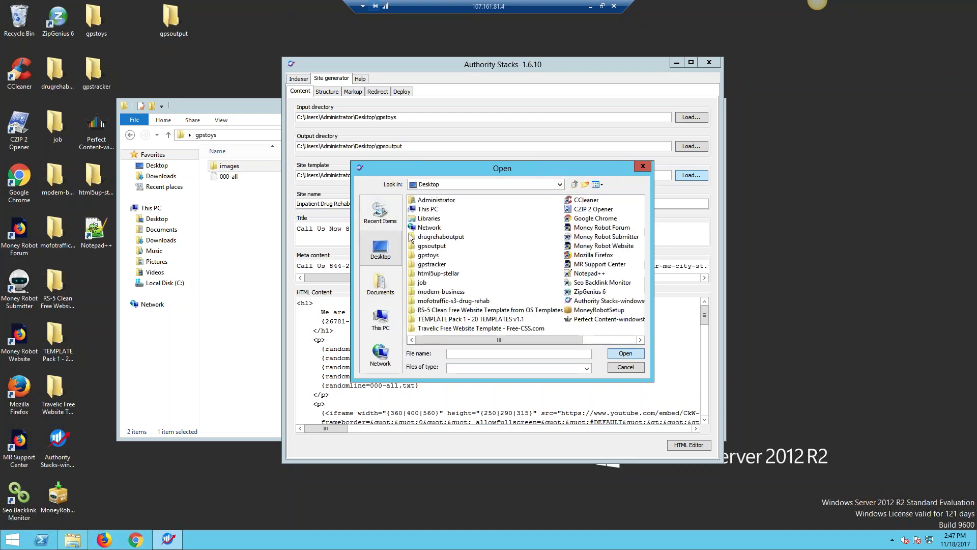
double_click(442, 293)
double_click(450, 202)
left_click(437, 246)
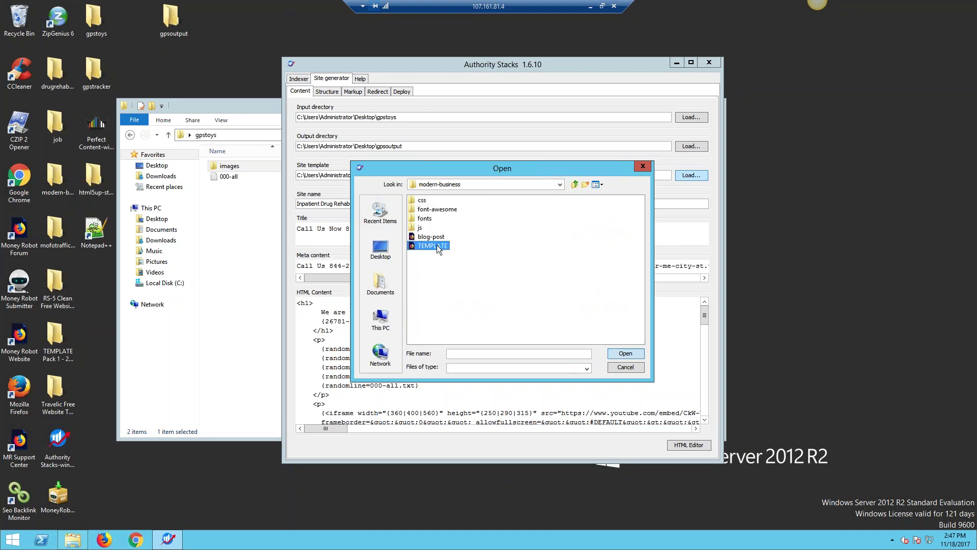
left_click(630, 355)
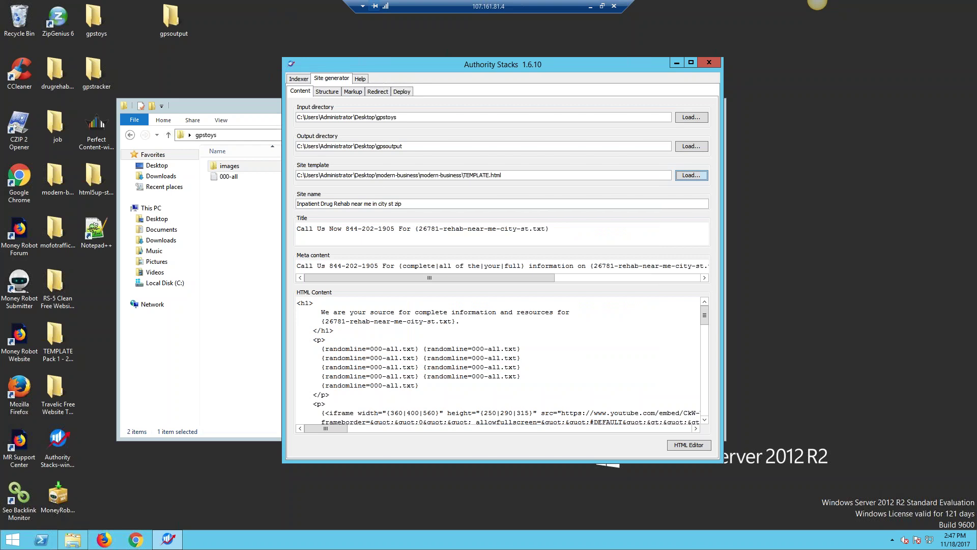
Close the gpstoys folder window and replace the site name with "Gps Stuffed Toy Animals".
left_click(403, 204)
key("ctrl+a")
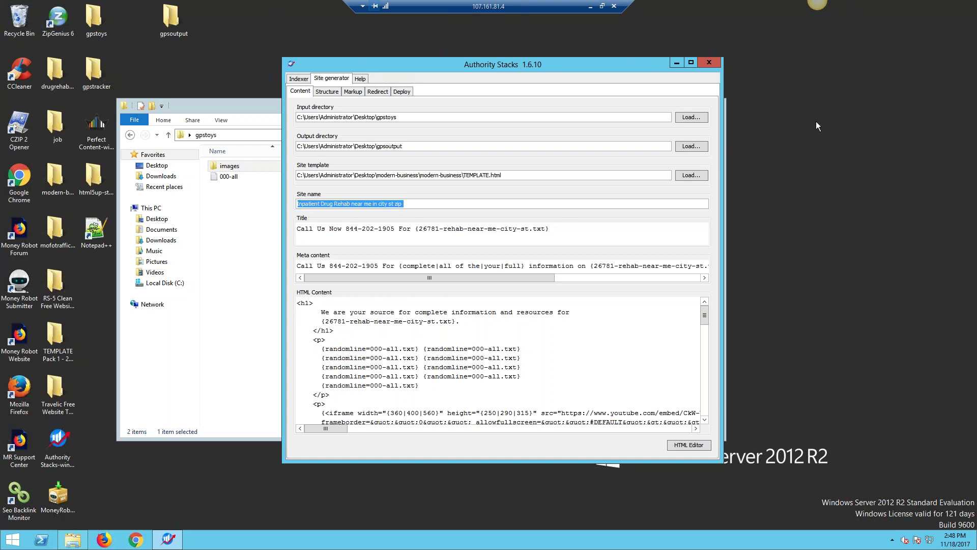
left_click(230, 105)
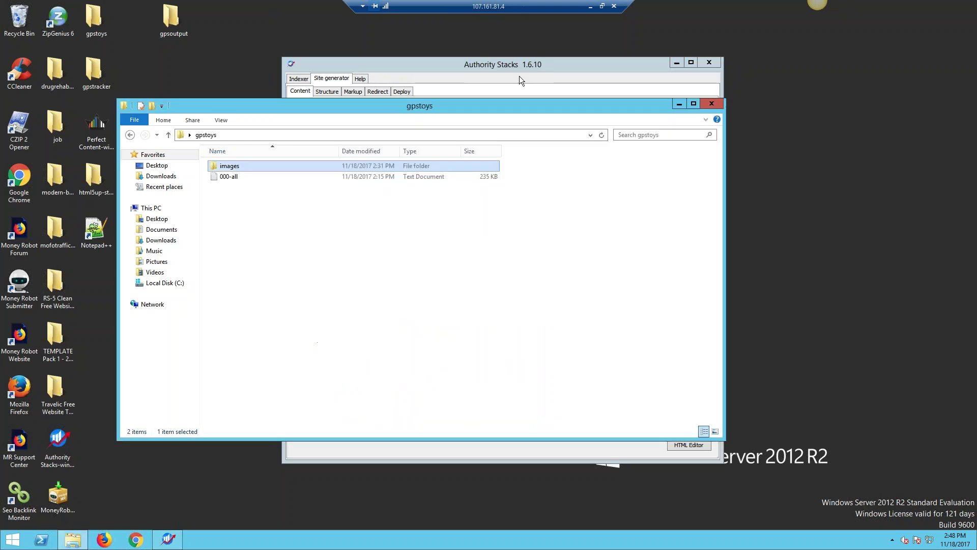
left_click(713, 104)
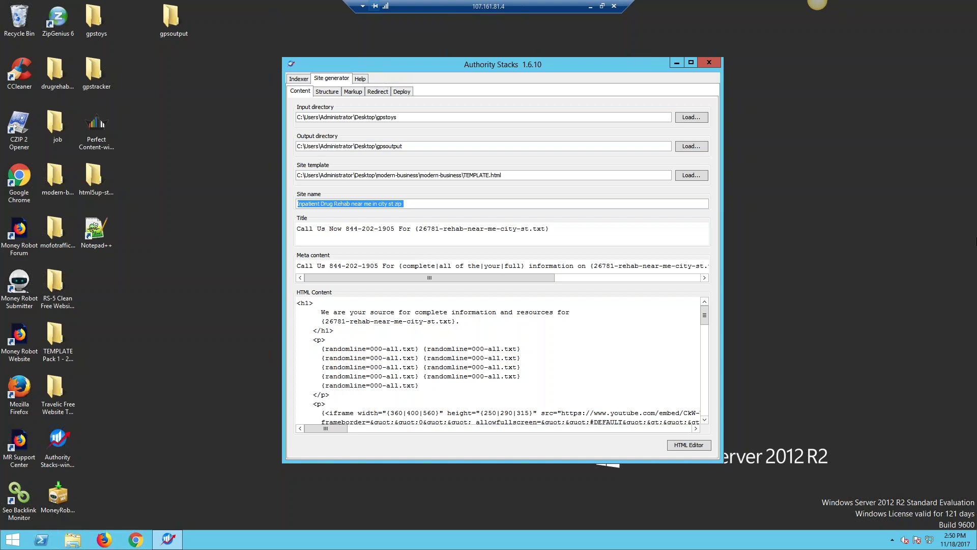
type("Gps Stuffed ")
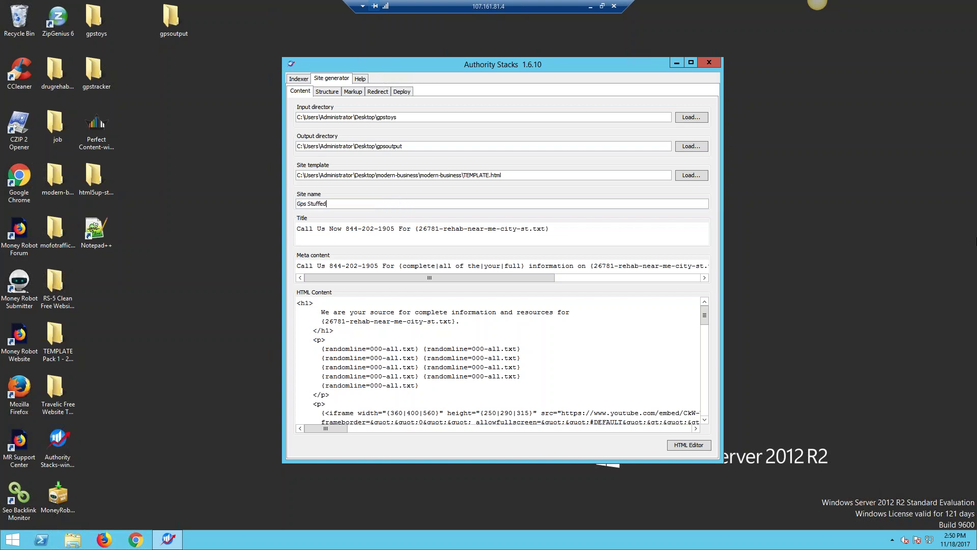
type("TOy Animals")
key("Delete")
type("o")
Replace the page title with "Gps Stuffed Toy Animals".
left_click(556, 227)
key("ctrl+a")
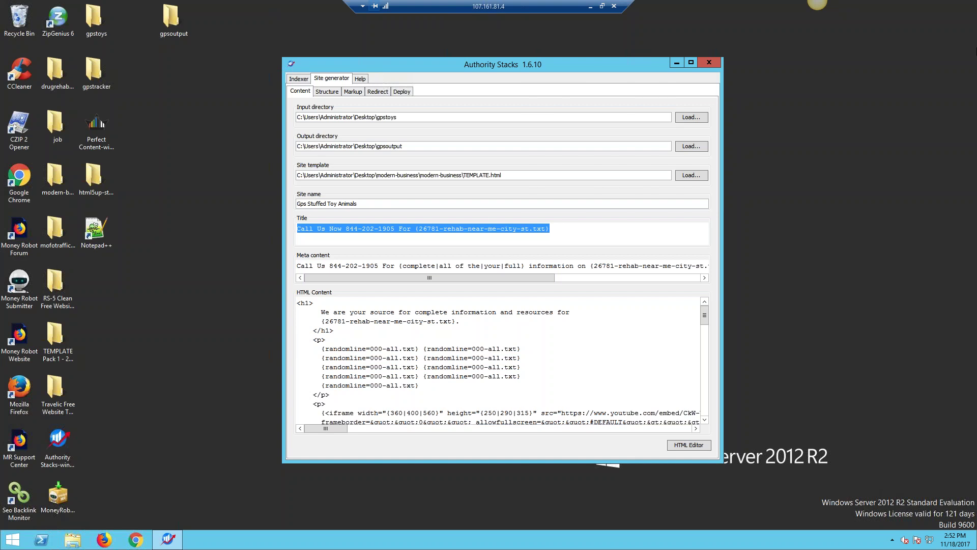
type("New")
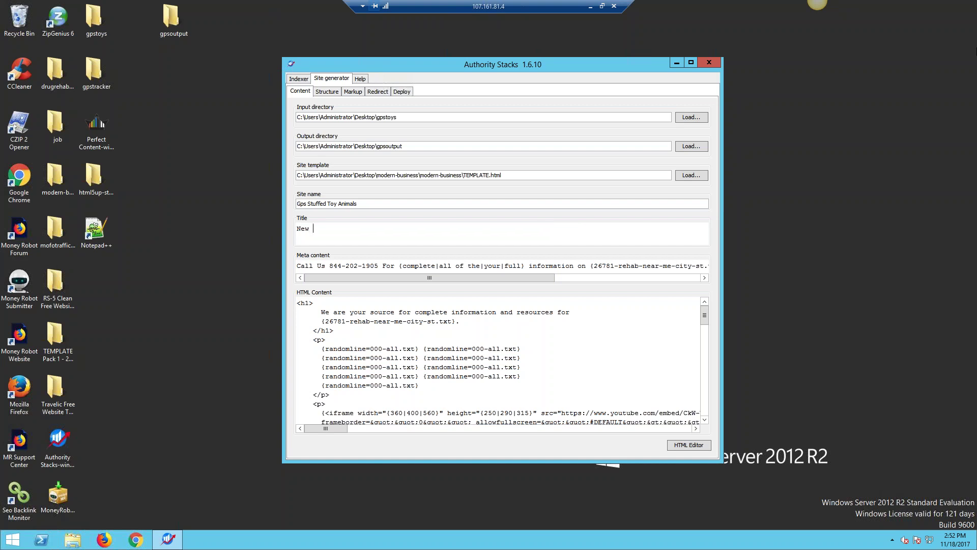
key("BackSpace")
key("BackSpace")
type("Gp")
type("s Stuf")
type("fed TOy A")
type("nu")
type("mals")
key("BackSpace")
key("BackSpace")
key("BackSpace")
key("BackSpace")
key("BackSpace")
key("BackSpace")
key("BackSpace")
key("BackSpace")
key("BackSpace")
key("BackSpace")
key("BackSpace")
type("oy Animals")
Select the word "Stuffed" in the title and reduce the full-screen remote desktop session to a window.
double_click(340, 229)
left_click(602, 7)
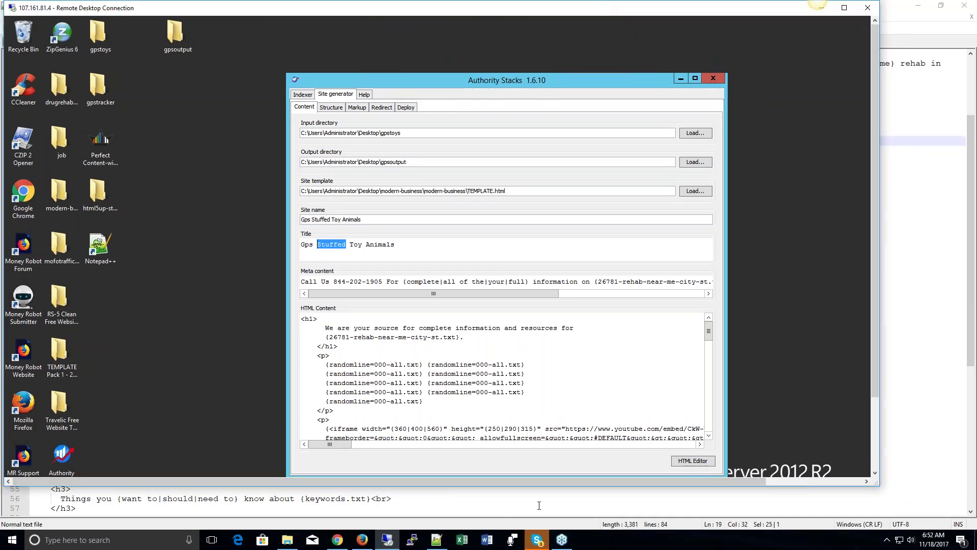
Reduce the local Notepad++ window and open the 3gps01 folder inside _beast on the My Passport drive in File Explorer.
left_click(437, 540)
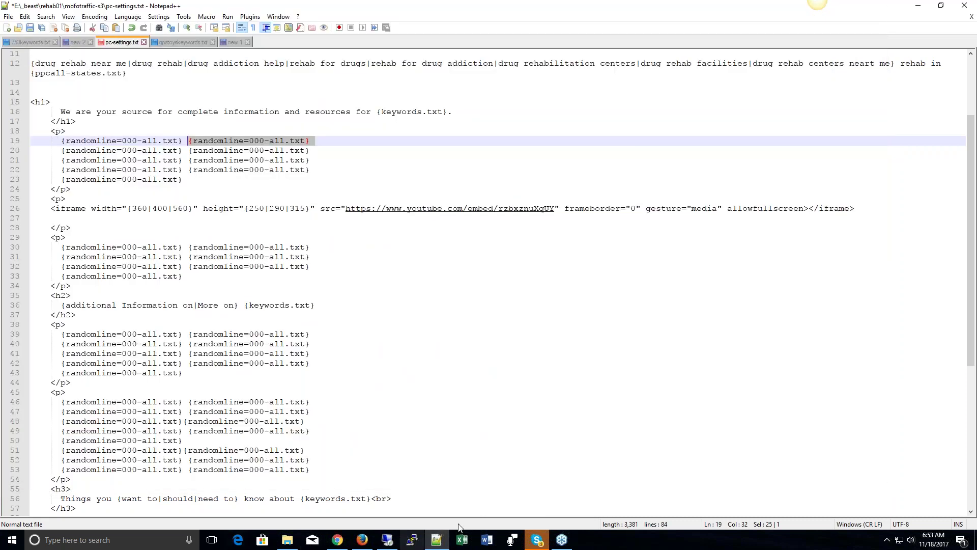
key("super+Down")
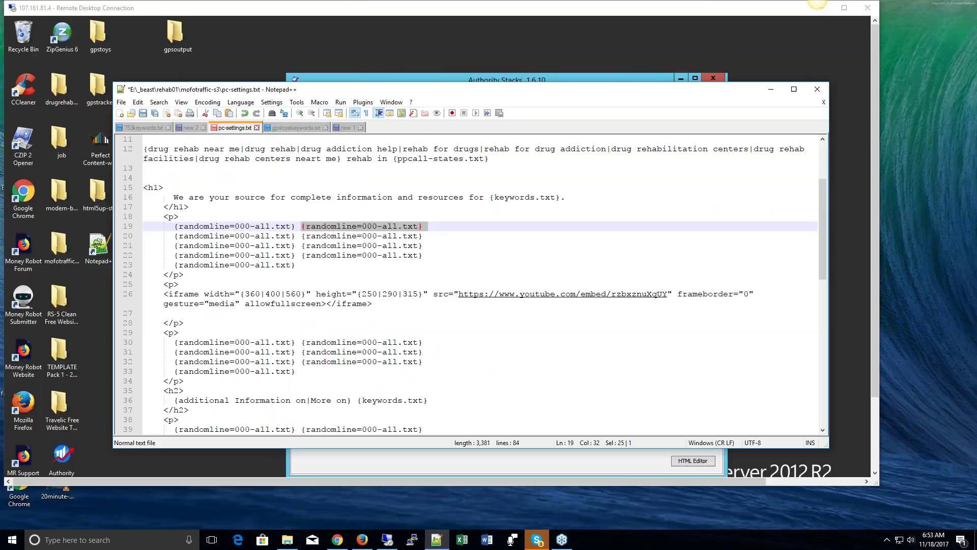
left_click(290, 542)
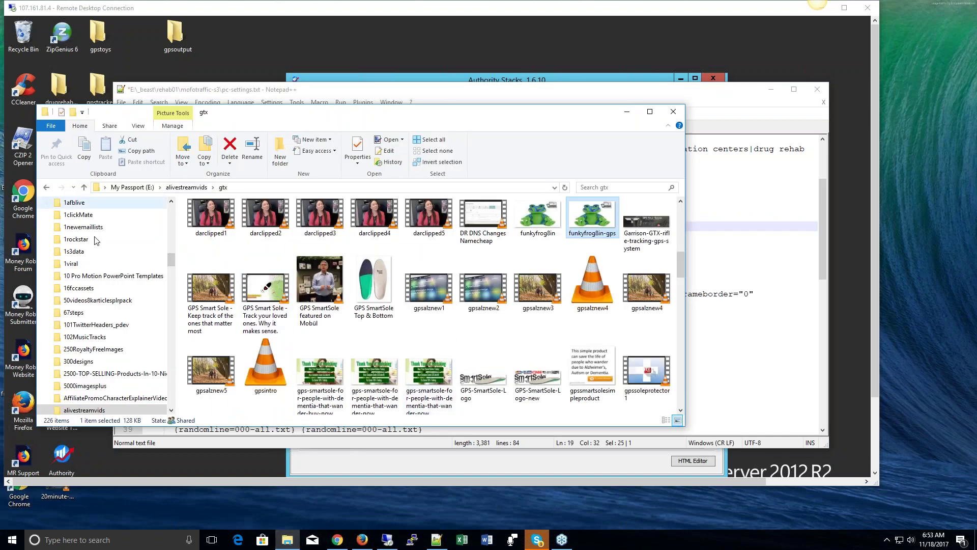
scroll(116, 255, "up", 2)
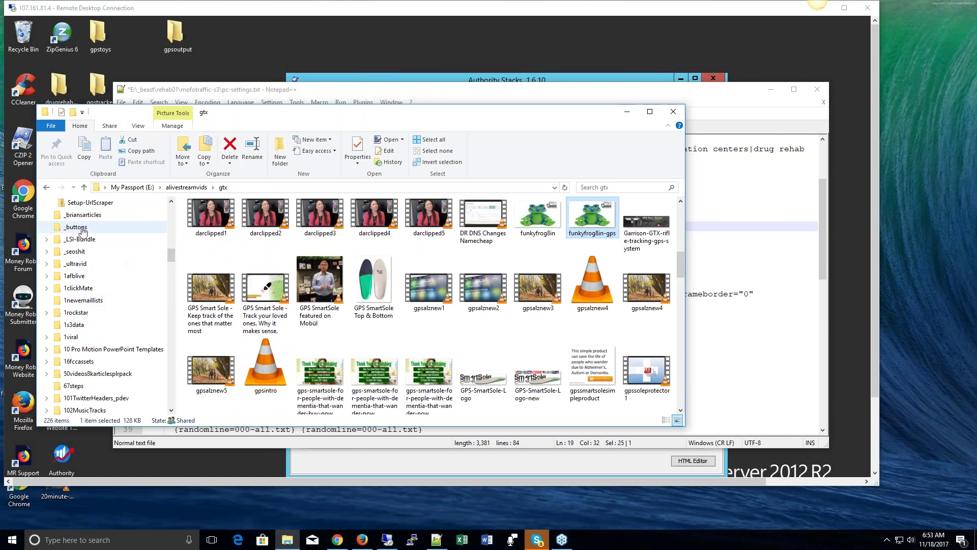
scroll(125, 273, "up", 1)
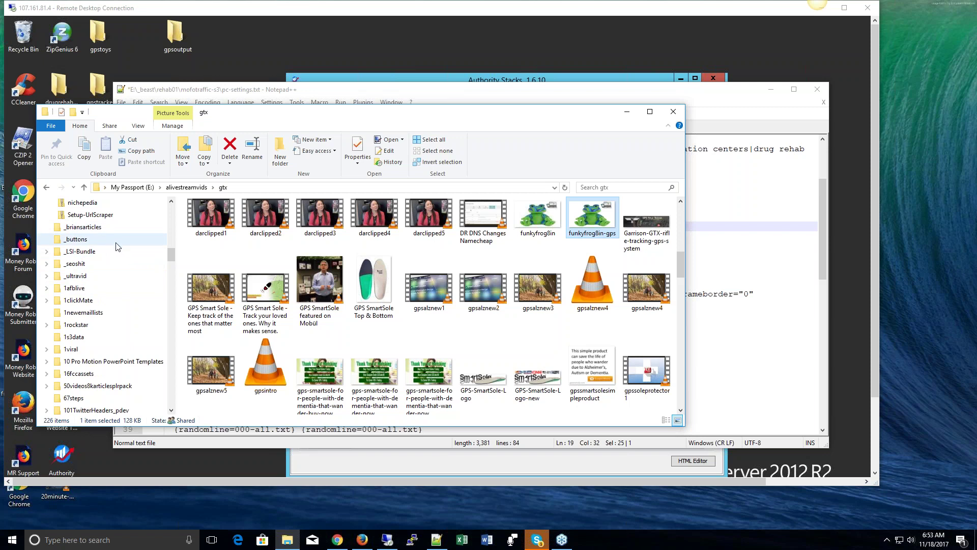
scroll(117, 247, "up", 1)
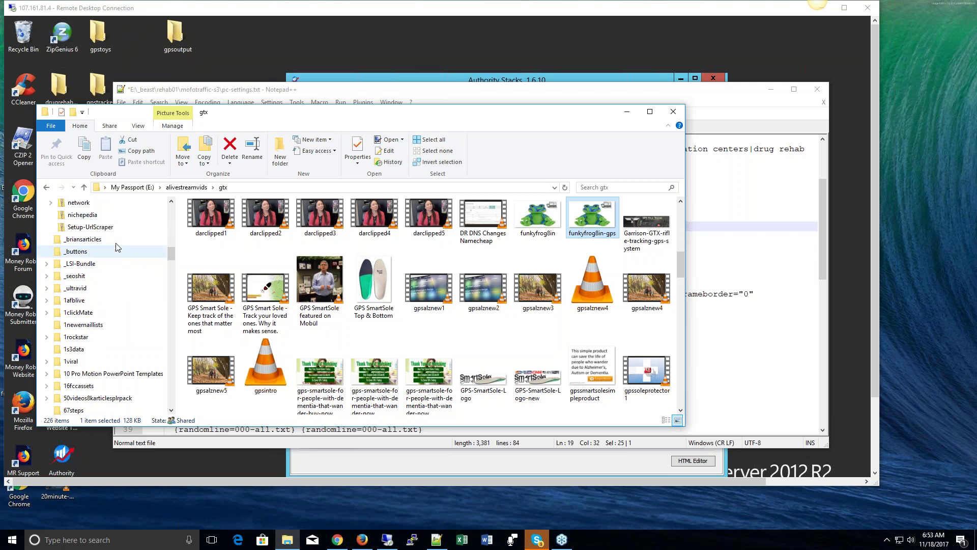
scroll(116, 247, "up", 6)
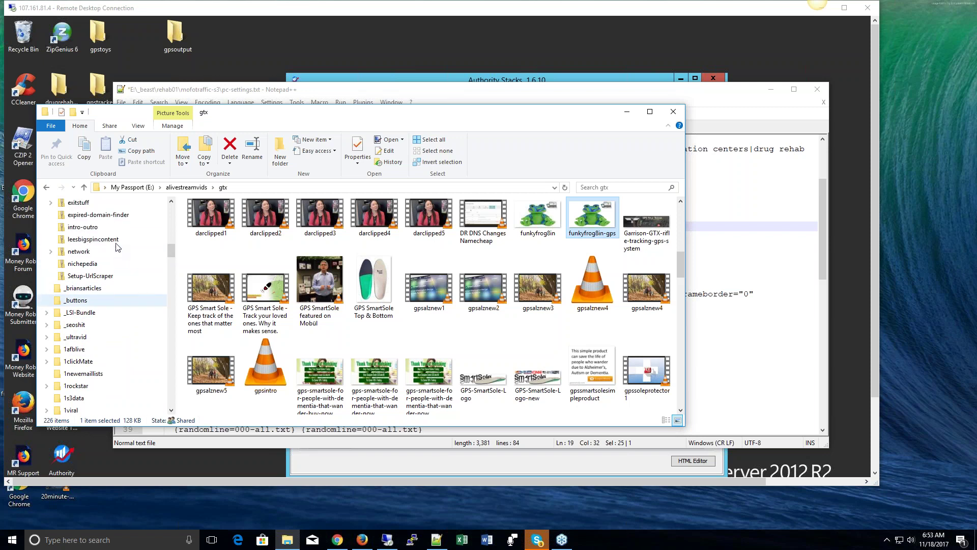
scroll(117, 248, "up", 3)
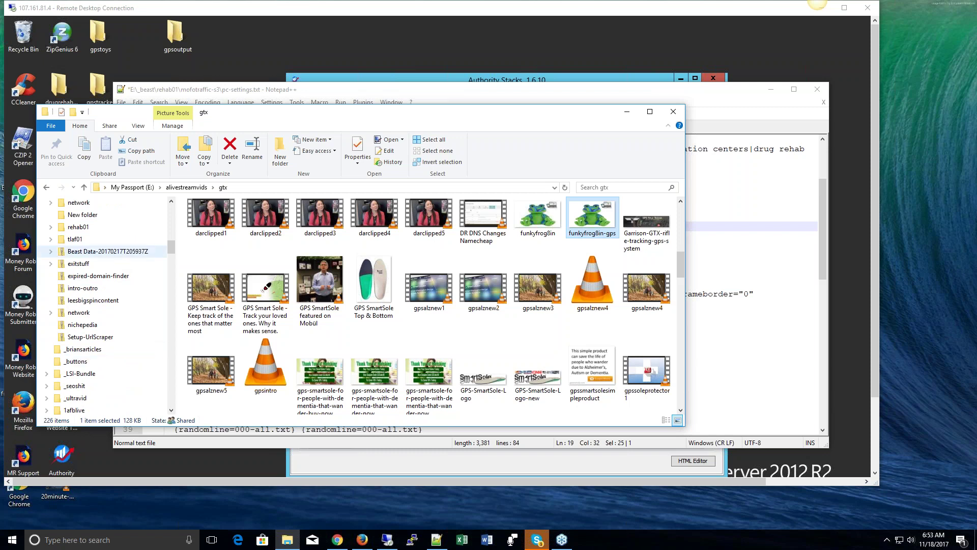
scroll(89, 245, "up", 7)
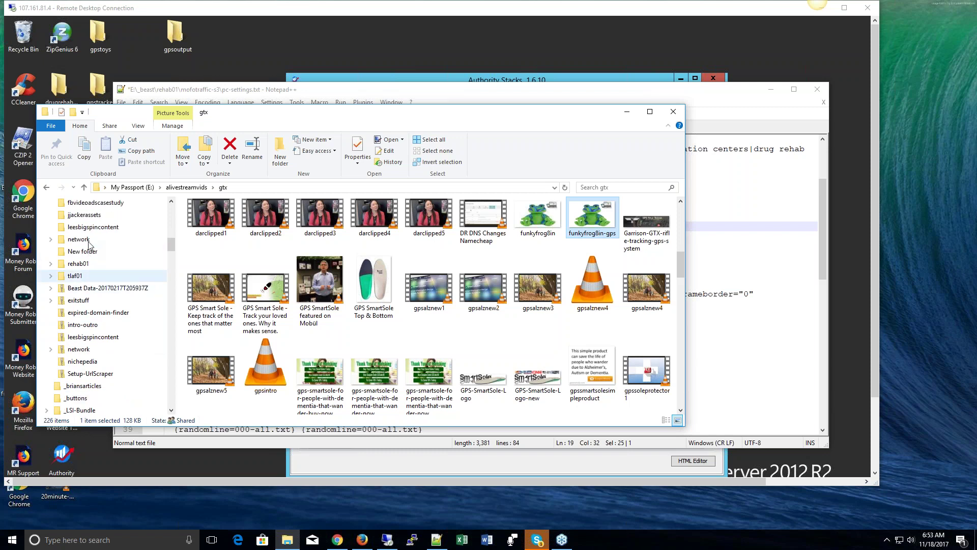
scroll(89, 244, "up", 7)
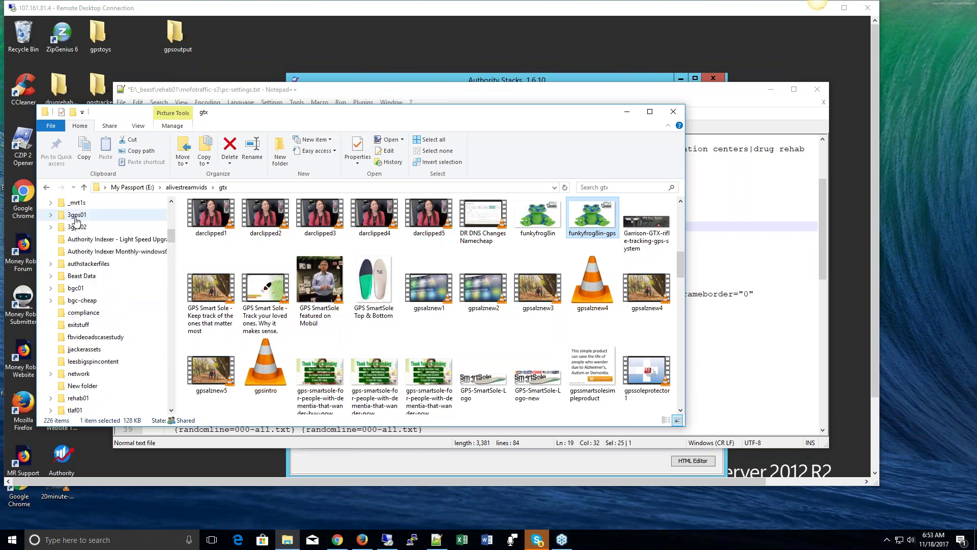
left_click(77, 217)
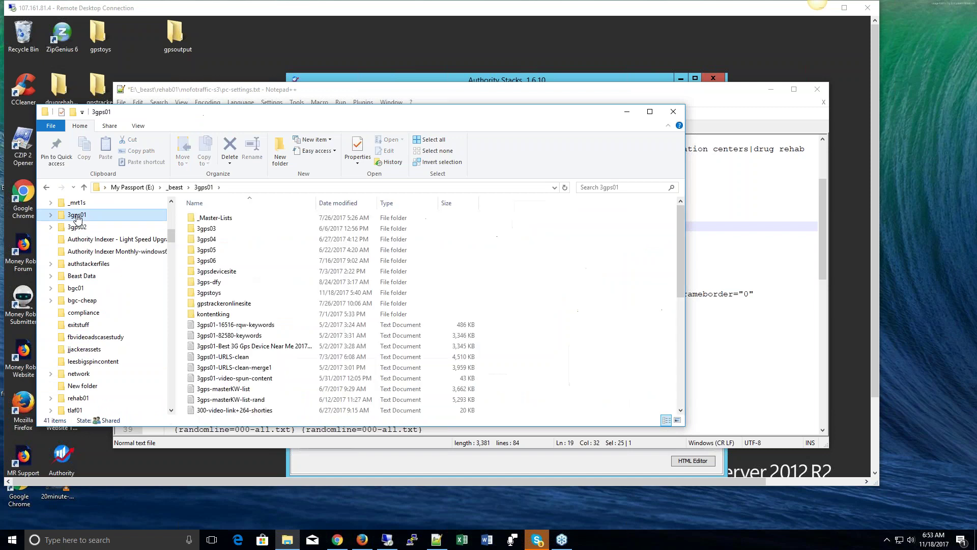
Open the 3gpstoys subfolder and copy the gpstoyskeywords text file.
double_click(215, 293)
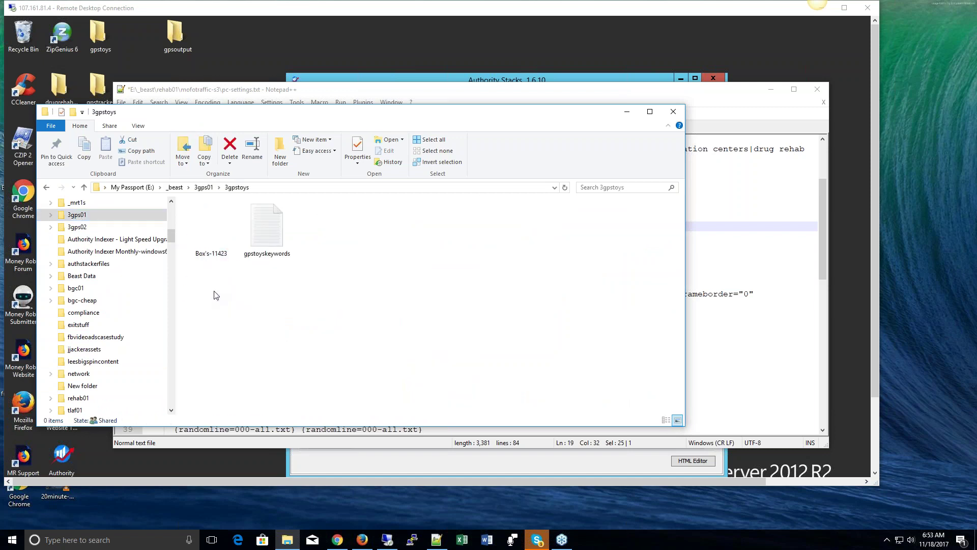
right_click(272, 239)
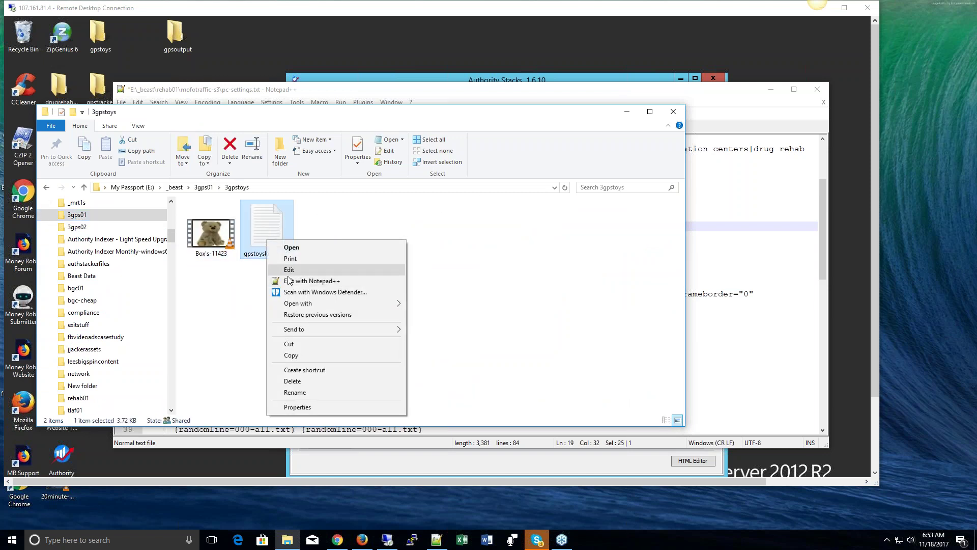
left_click(291, 355)
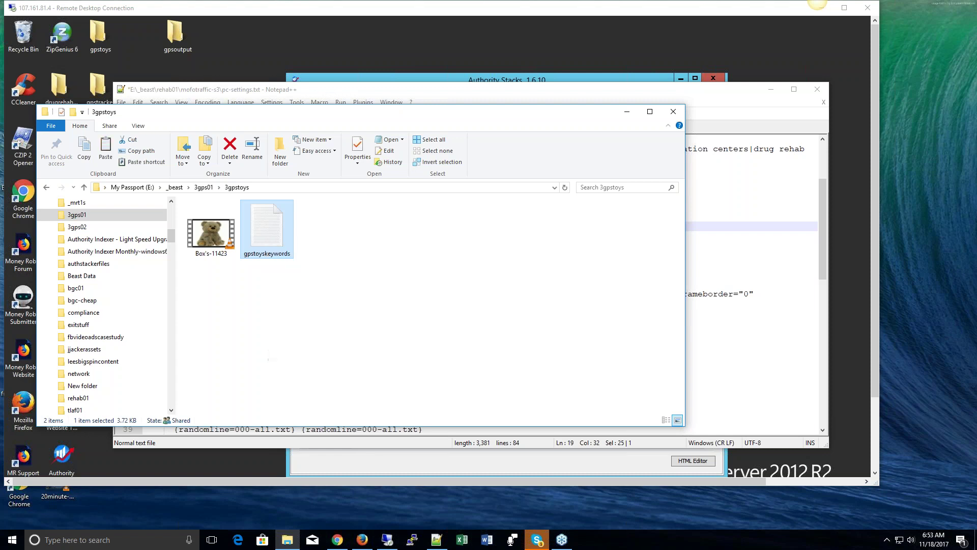
Switch to the remote desktop, open its gpstoys folder and paste the copied keywords file there.
left_click(270, 49)
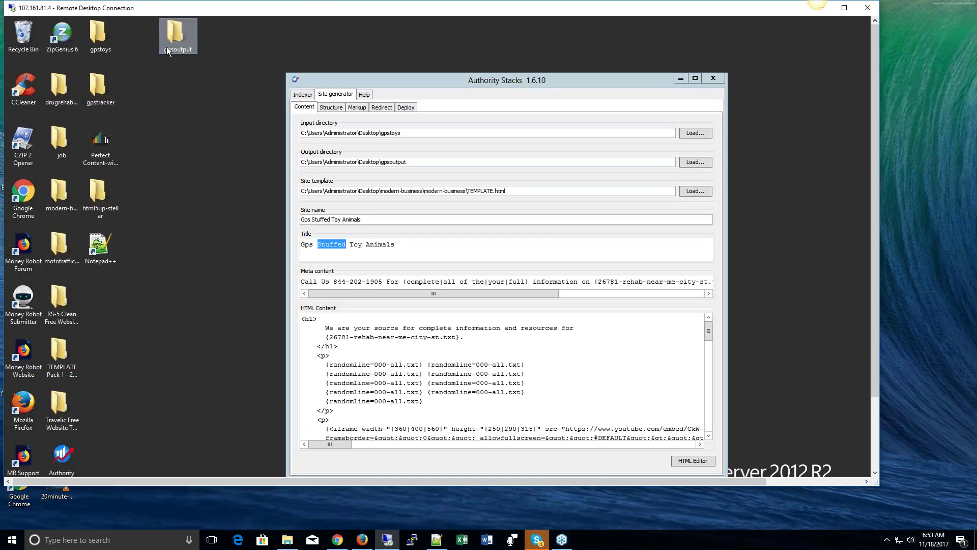
left_click(105, 38)
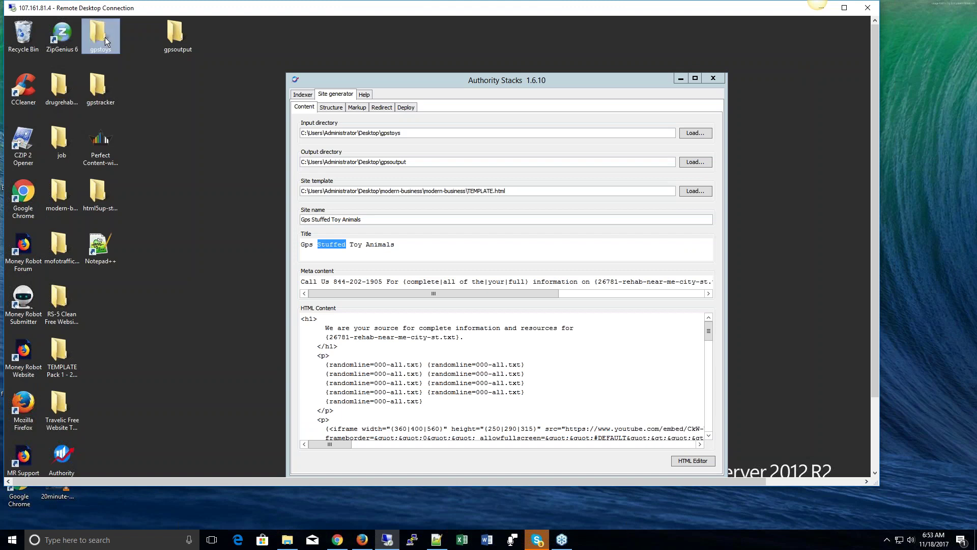
double_click(105, 38)
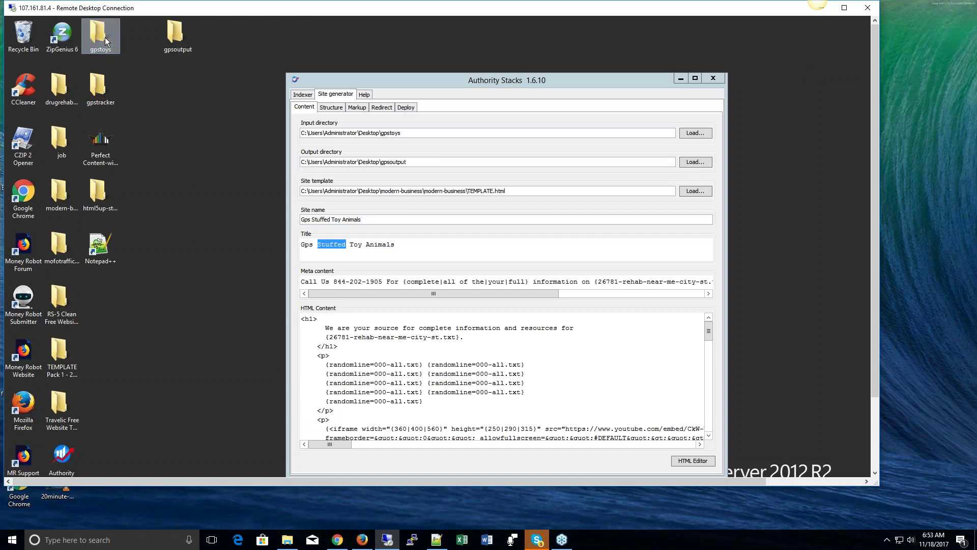
right_click(243, 242)
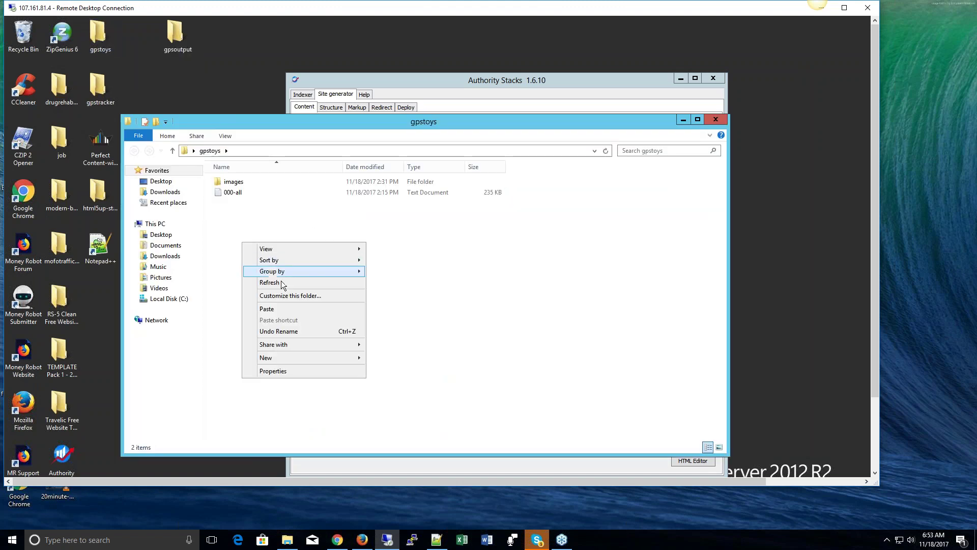
left_click(271, 309)
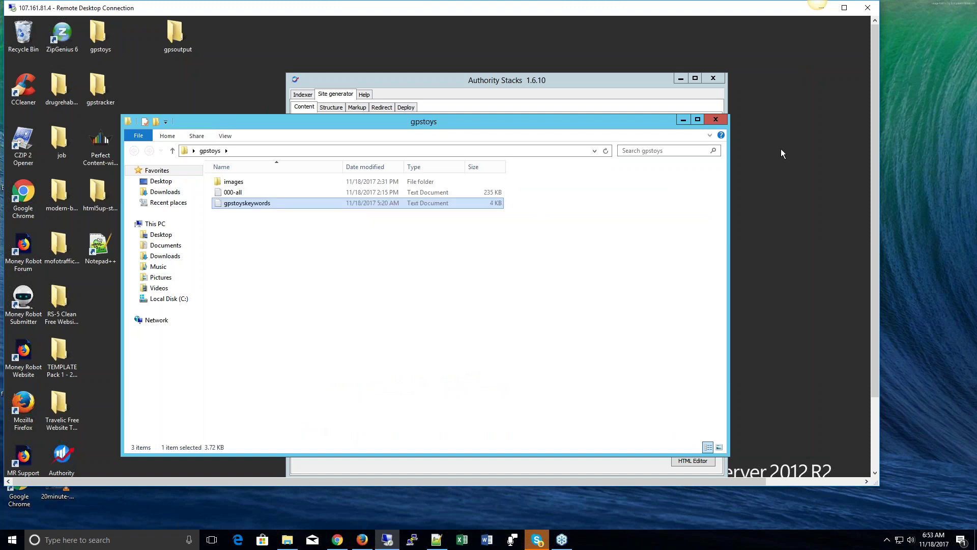
Open the pasted gpstoyskeywords file in the remote Notepad++ and return the remote session to full screen.
right_click(237, 205)
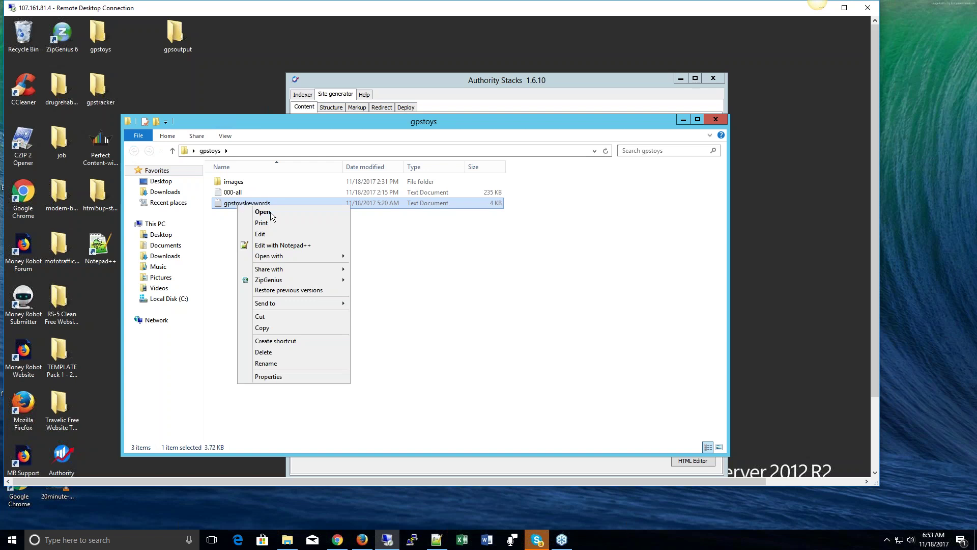
left_click(279, 245)
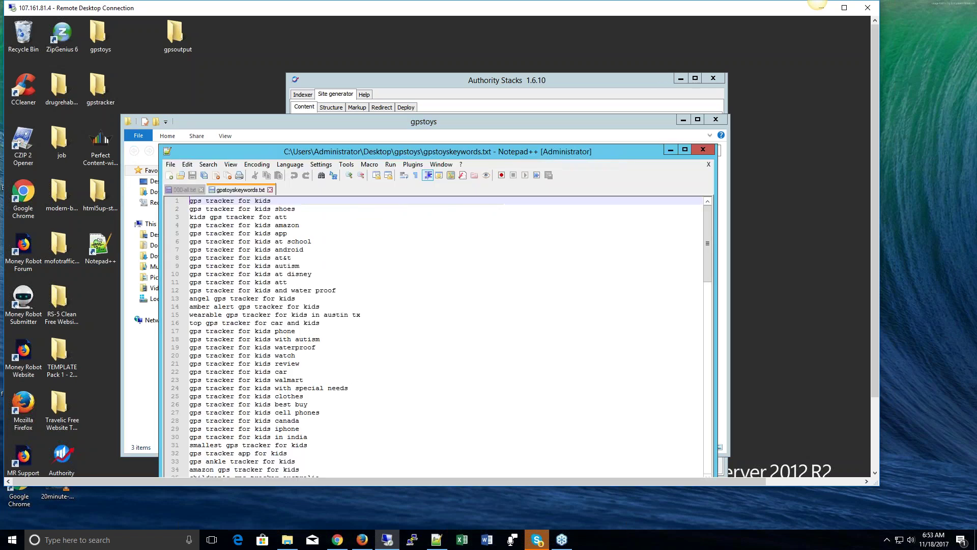
key("ctrl+alt+Break")
Look through the list of GPS tracker keywords in gpstoyskeywords.txt and close Notepad++.
scroll(380, 225, "down", 4)
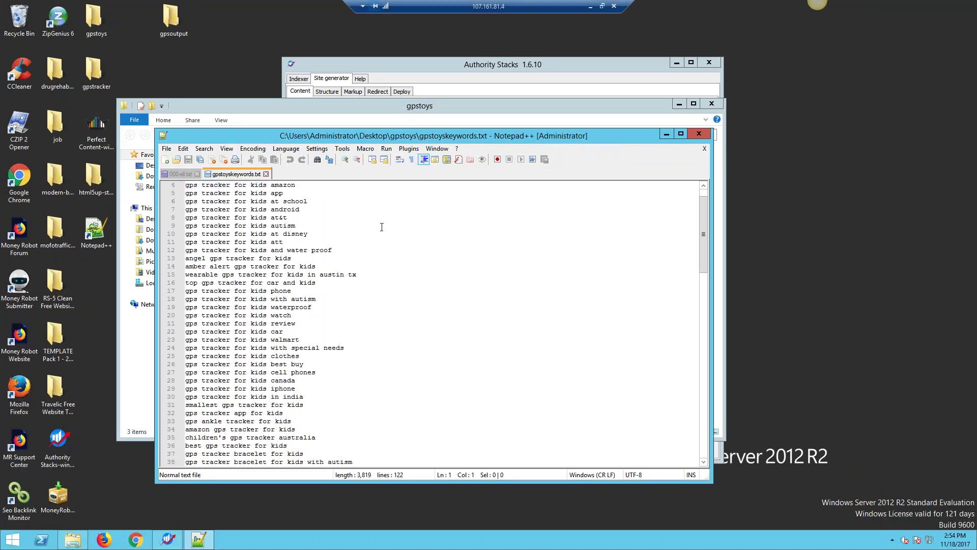
scroll(382, 227, "down", 2)
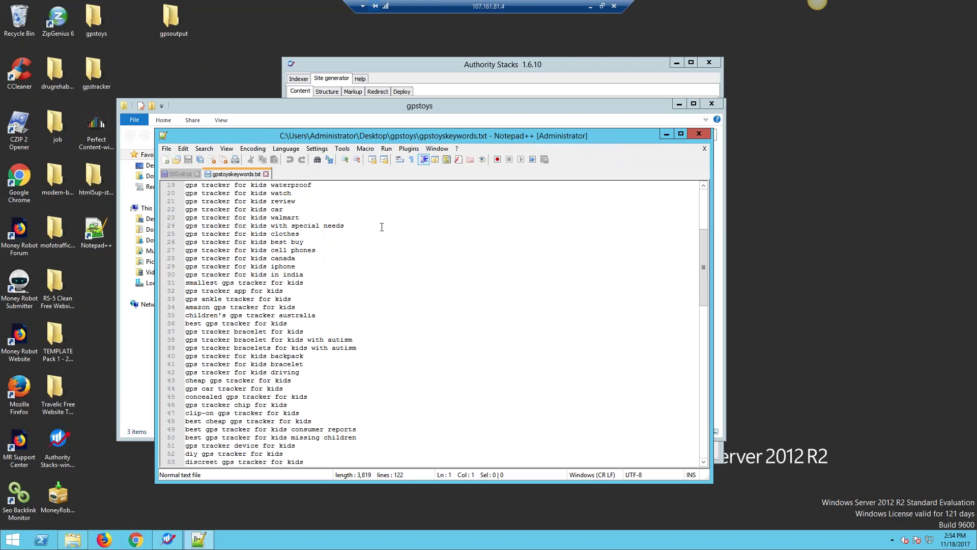
scroll(382, 227, "down", 9)
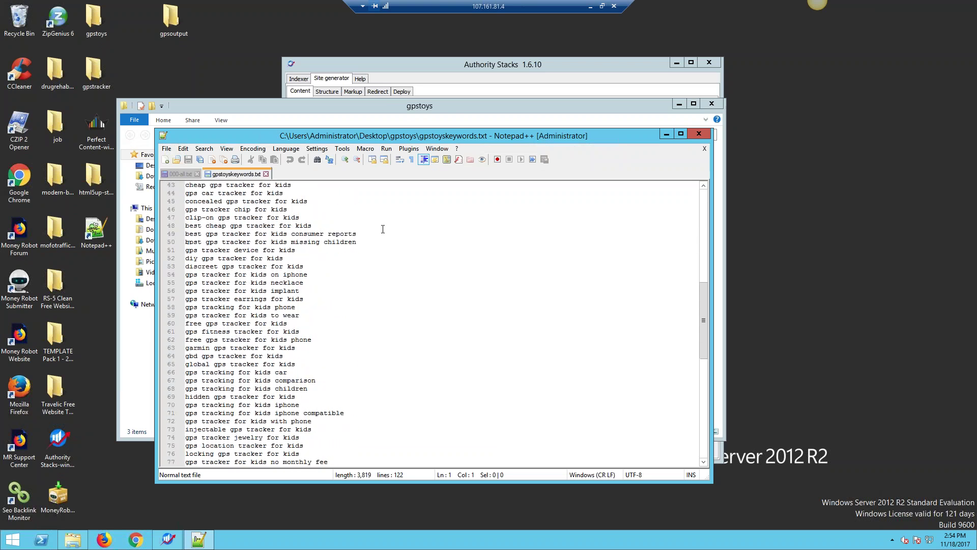
scroll(383, 229, "down", 12)
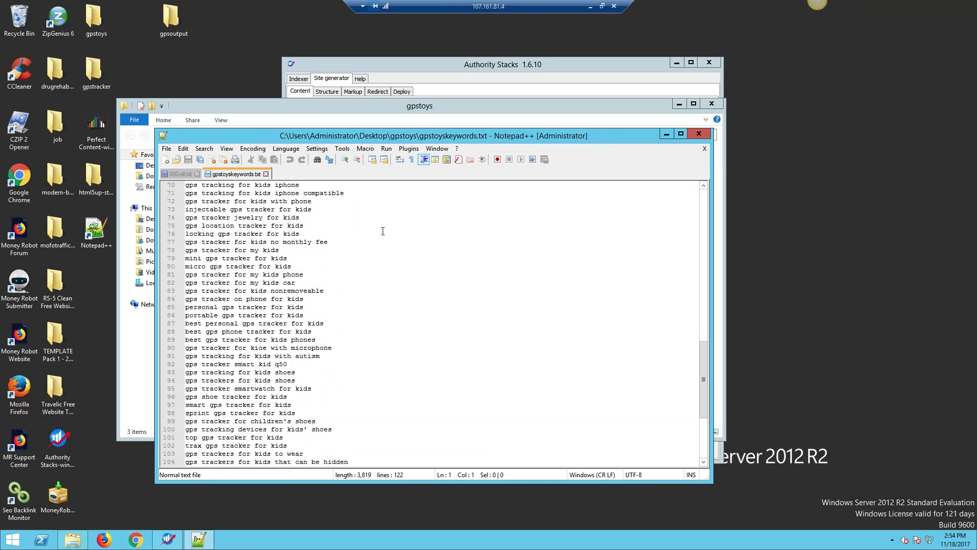
scroll(382, 233, "down", 2)
scroll(382, 234, "up", 20)
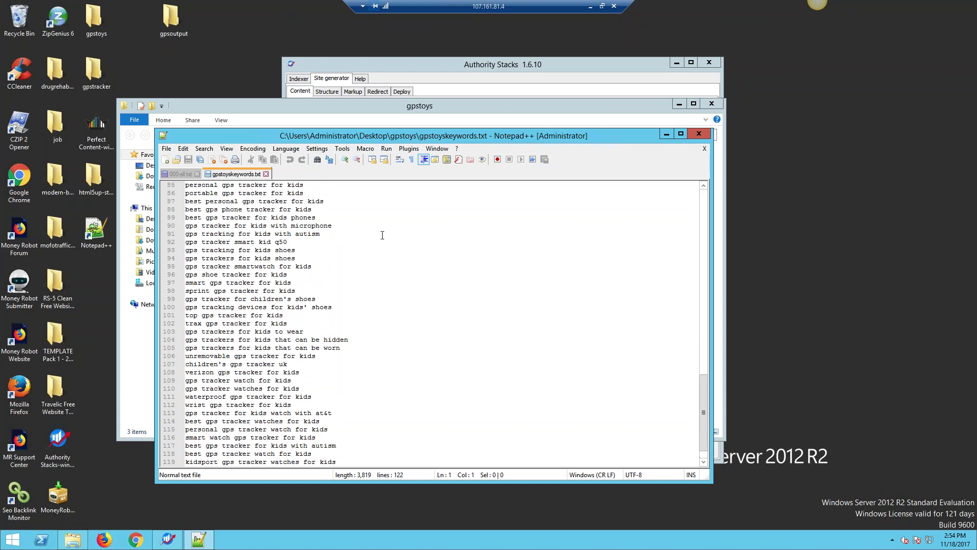
scroll(382, 235, "up", 9)
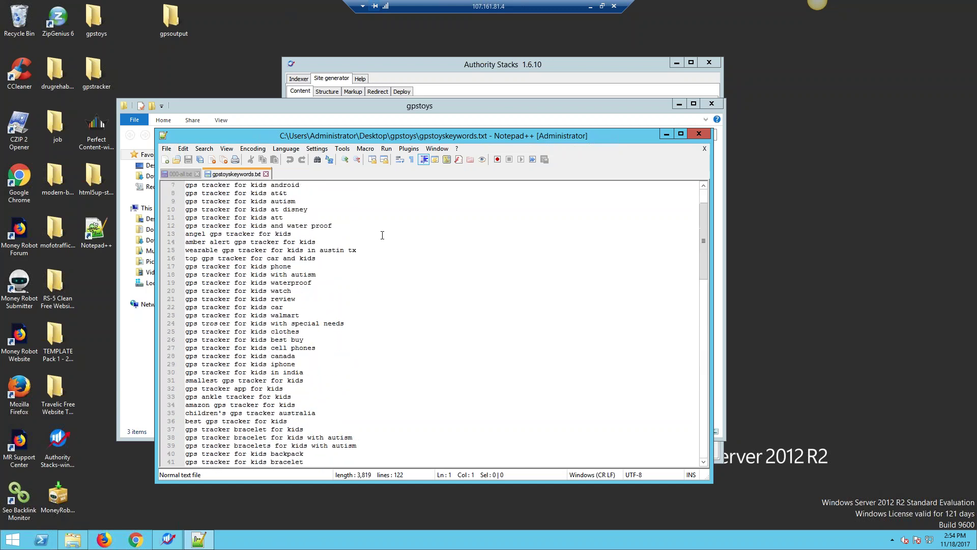
scroll(377, 199, "down", 3)
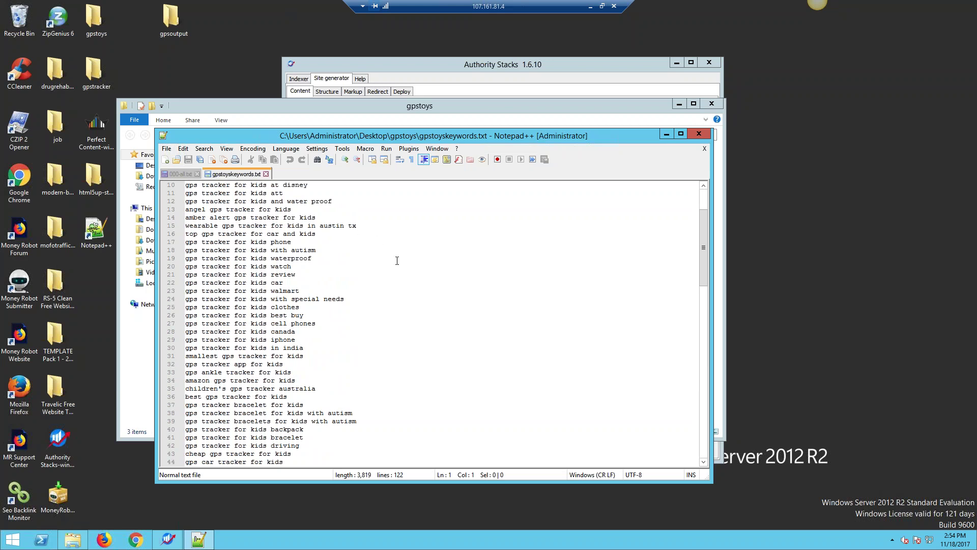
scroll(397, 260, "down", 8)
scroll(463, 260, "up", 7)
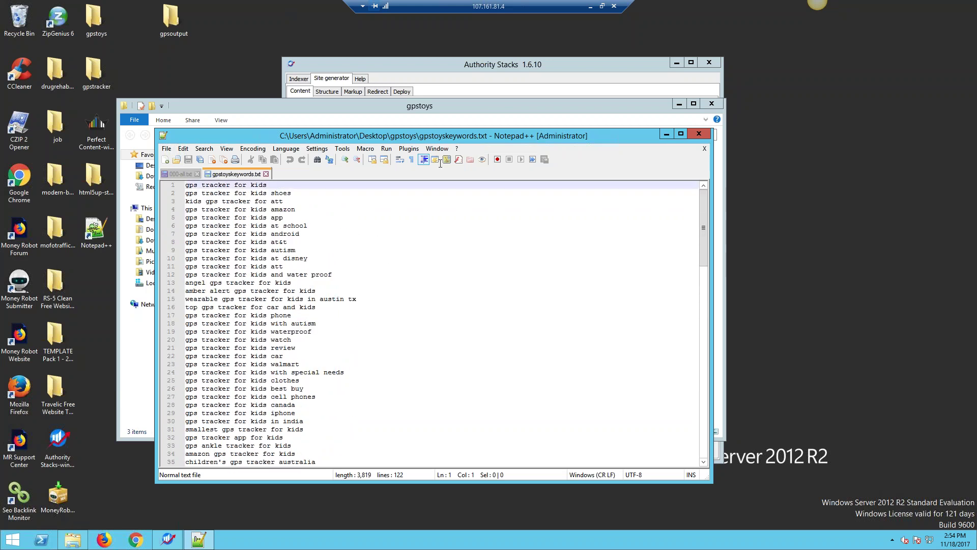
left_click(699, 134)
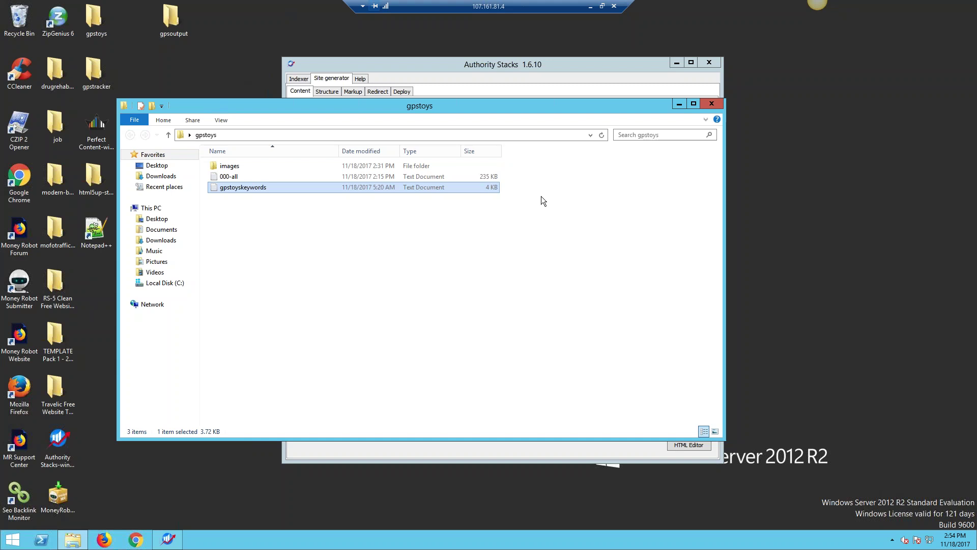
Copy the name of the gpstoyskeywords file in the gpstoys folder without renaming it.
left_click(240, 188)
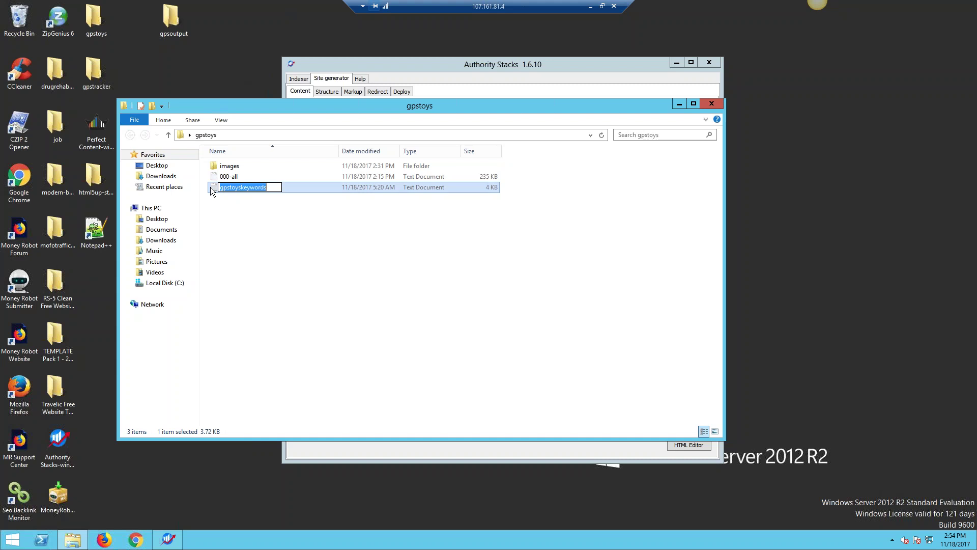
right_click(224, 186)
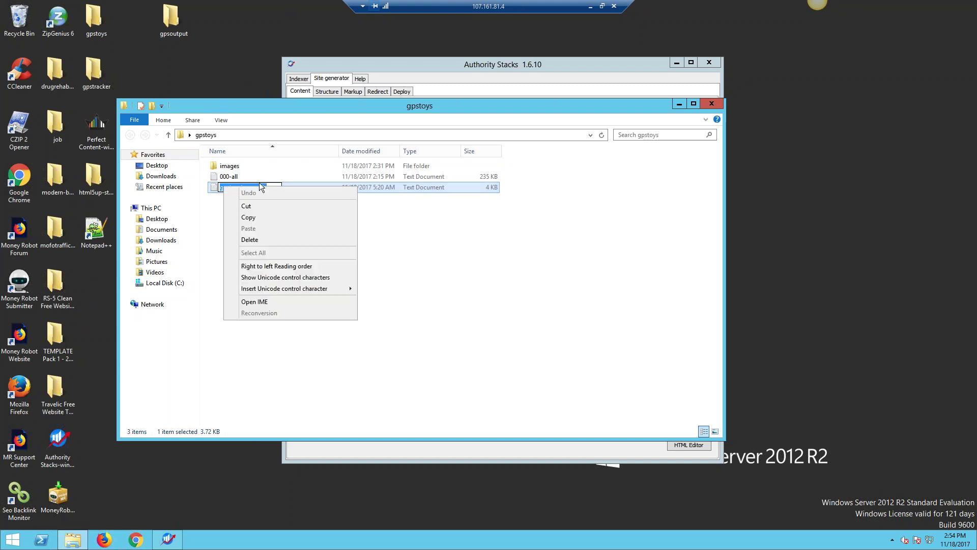
left_click(251, 219)
left_click(424, 224)
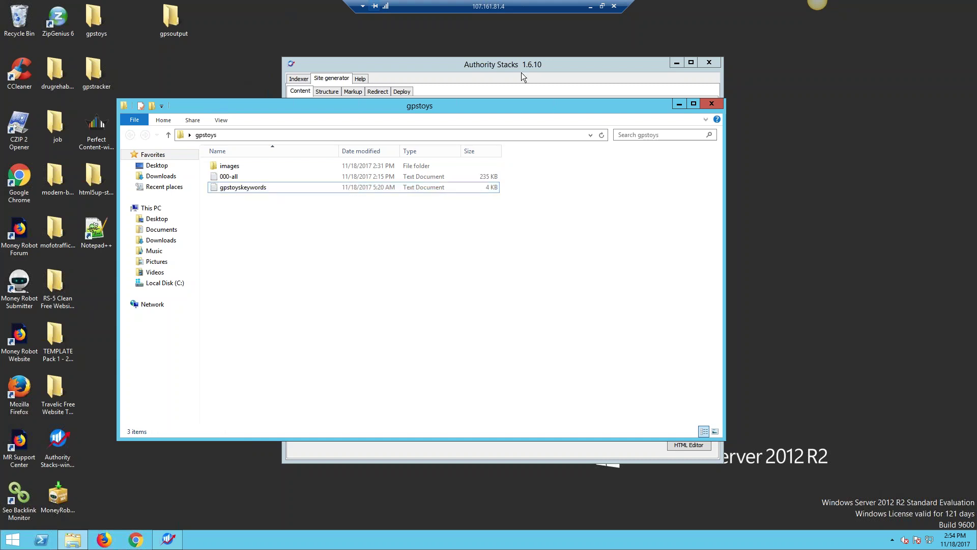
Replace the site title in Authority Stacks with the keyword file token {gpstoyskeywords.txt}.
left_click(576, 68)
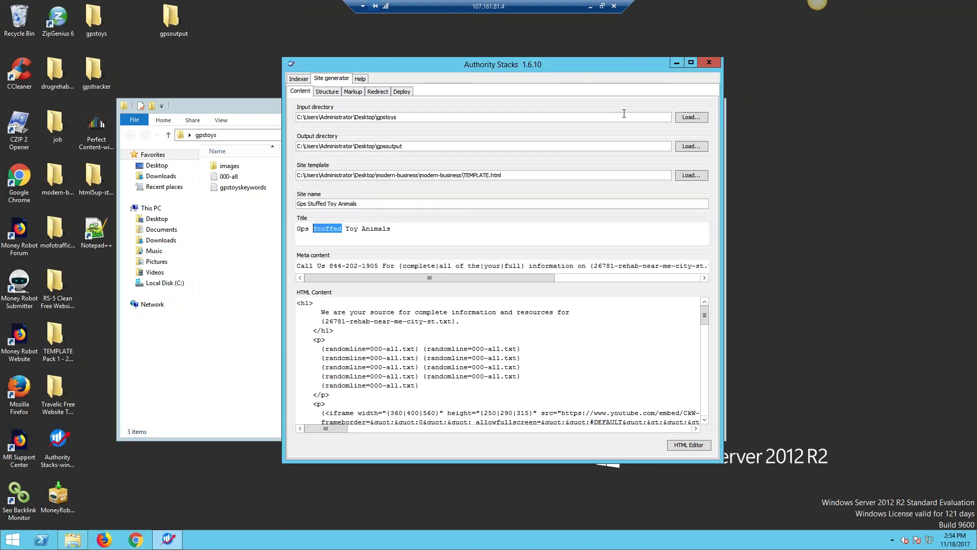
key("BackSpace")
key("BackSpace")
key("BackSpace")
key("BackSpace")
key("BackSpace")
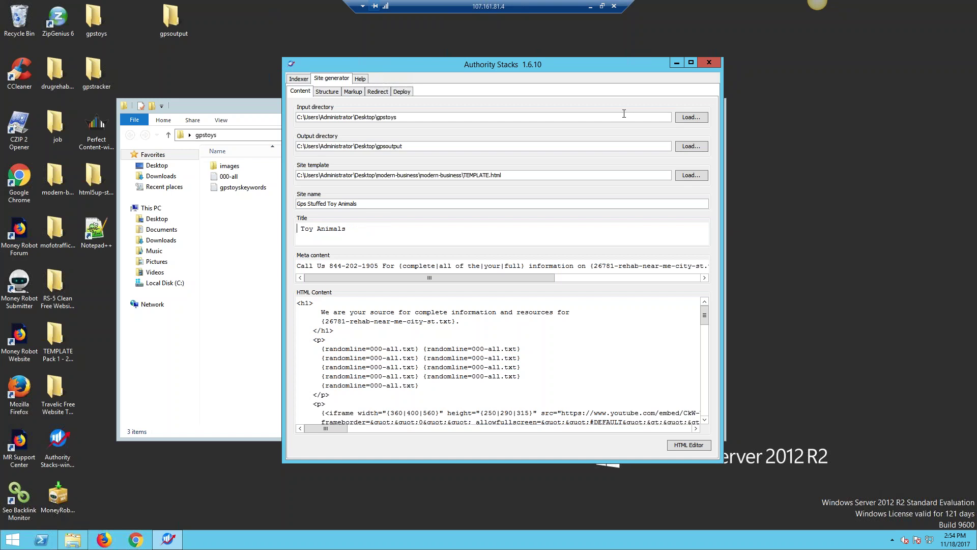
key("Delete")
key("ctrl+a")
key("Delete")
type("{")
key("ctrl+v")
type(".txt}")
Copy the title's token, switch to the local Notepad++, and paste it over the keywords placeholder in the h1 line of pc-settings.txt.
left_click_drag(386, 229, 295, 229)
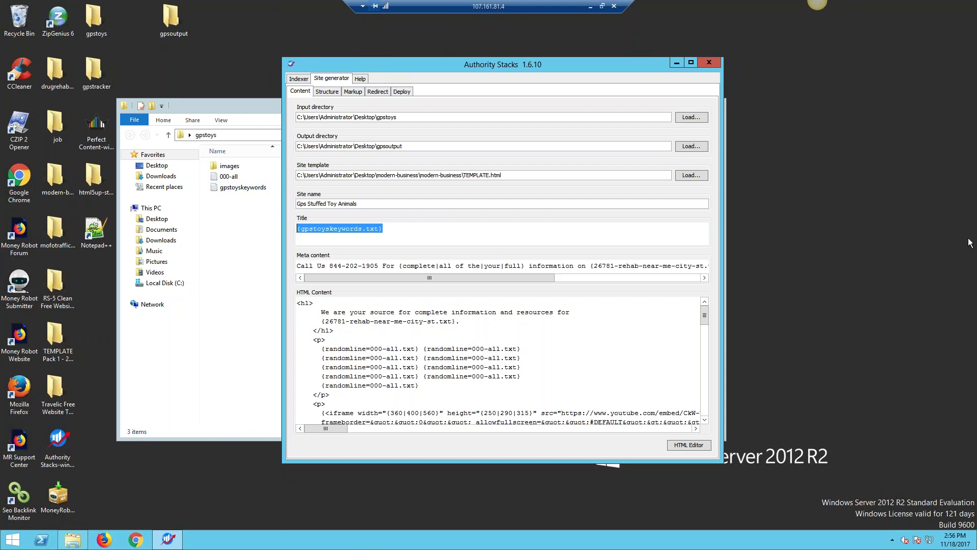
left_click(602, 6)
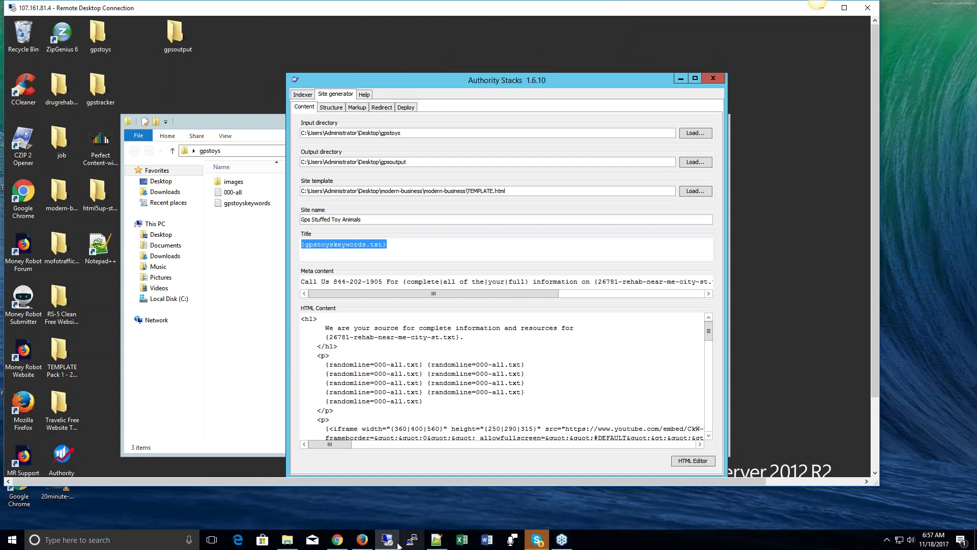
left_click(439, 544)
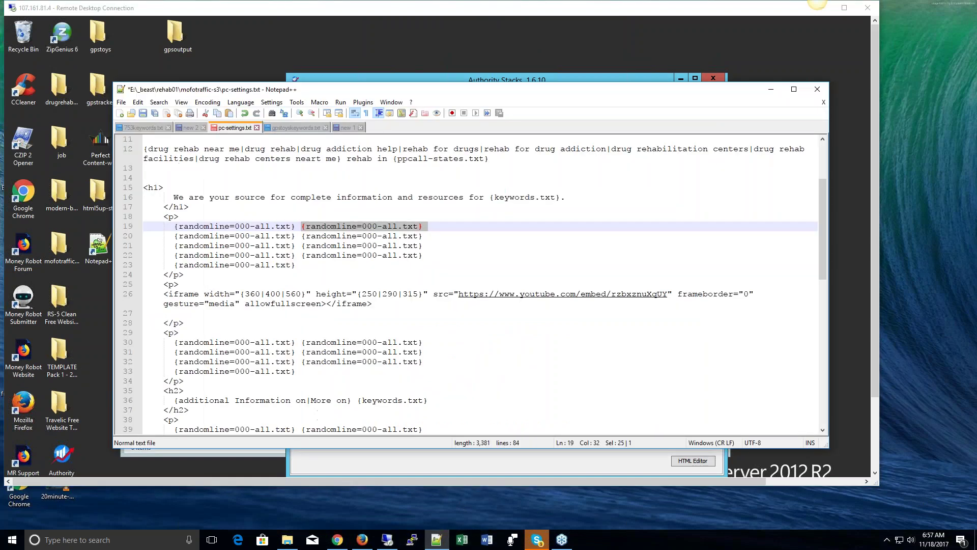
left_click(480, 257)
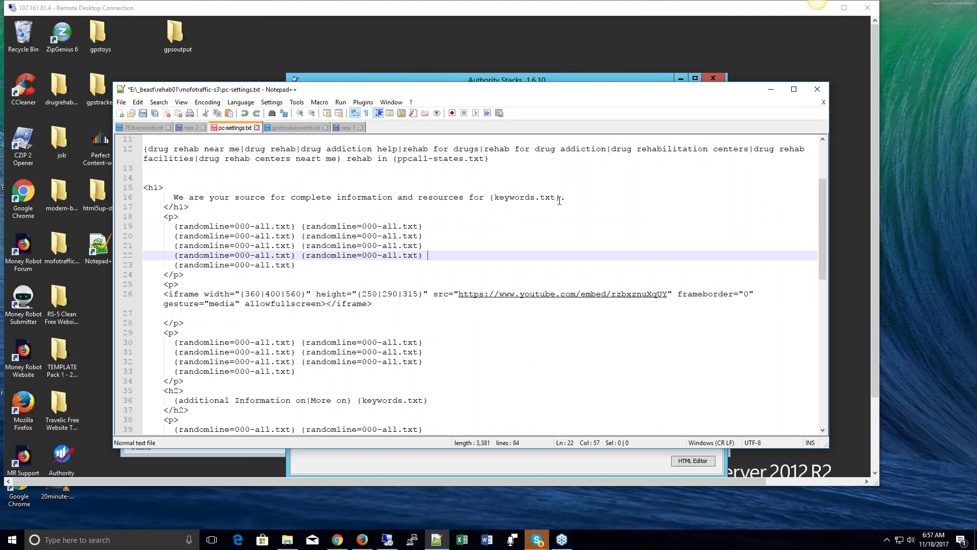
left_click_drag(560, 198, 489, 197)
right_click(517, 199)
left_click(529, 225)
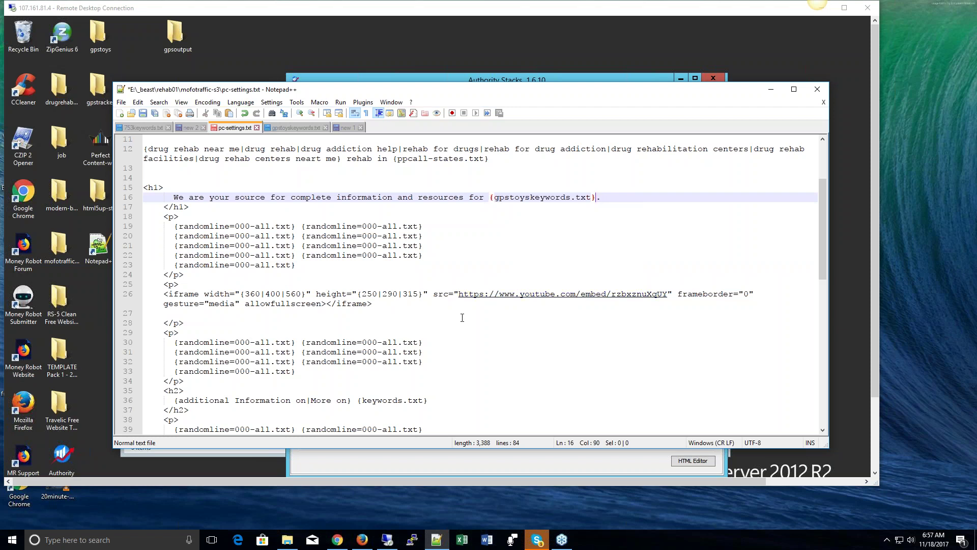
Replace the keywords placeholder in the h3 "Things you ... know about" line with {gpstoyskeywords.txt}.
scroll(493, 265, "down", 5)
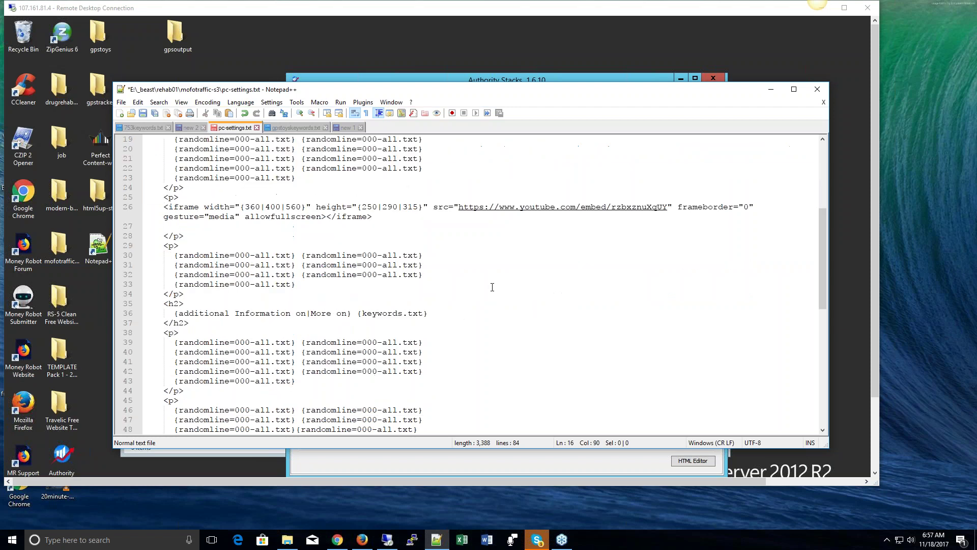
scroll(474, 285, "down", 3)
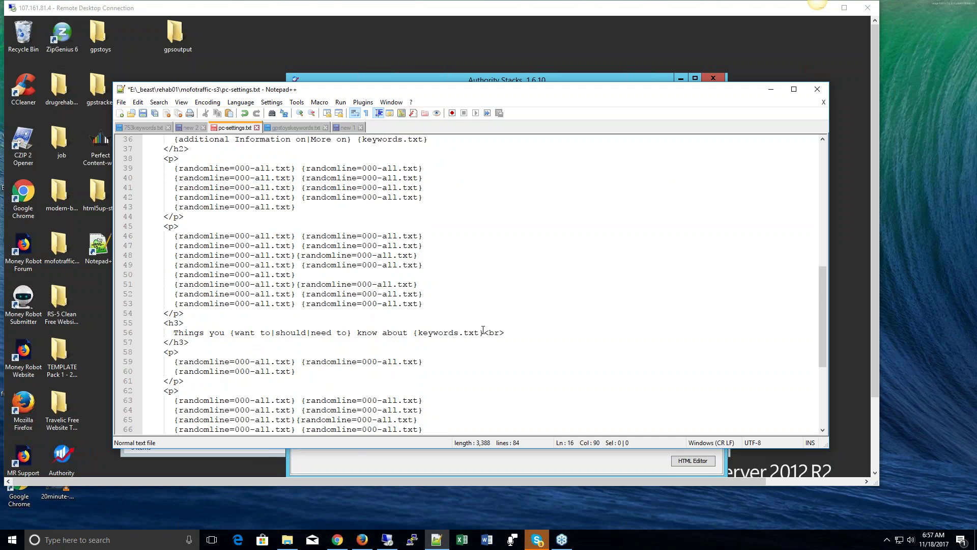
left_click_drag(484, 332, 478, 332)
left_click_drag(449, 335, 414, 329)
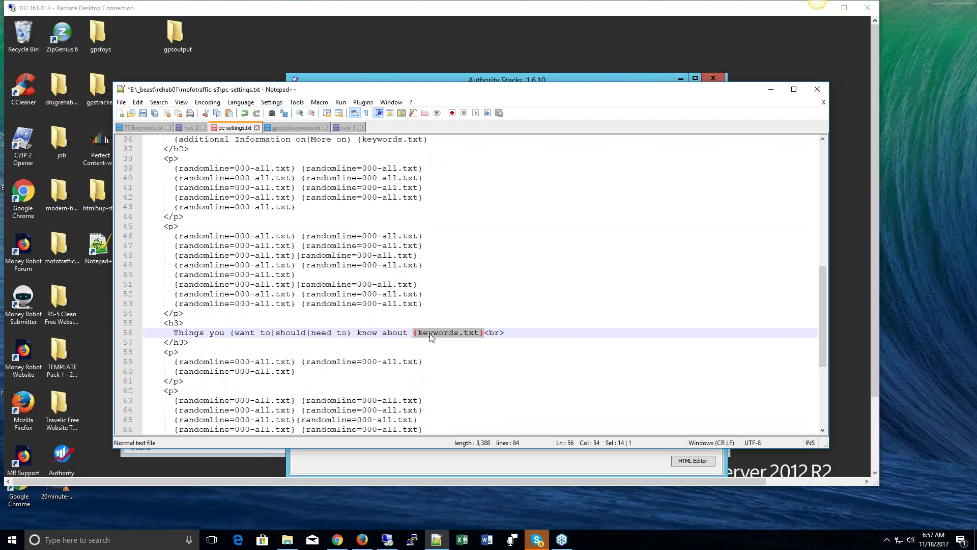
right_click(430, 337)
left_click(489, 148)
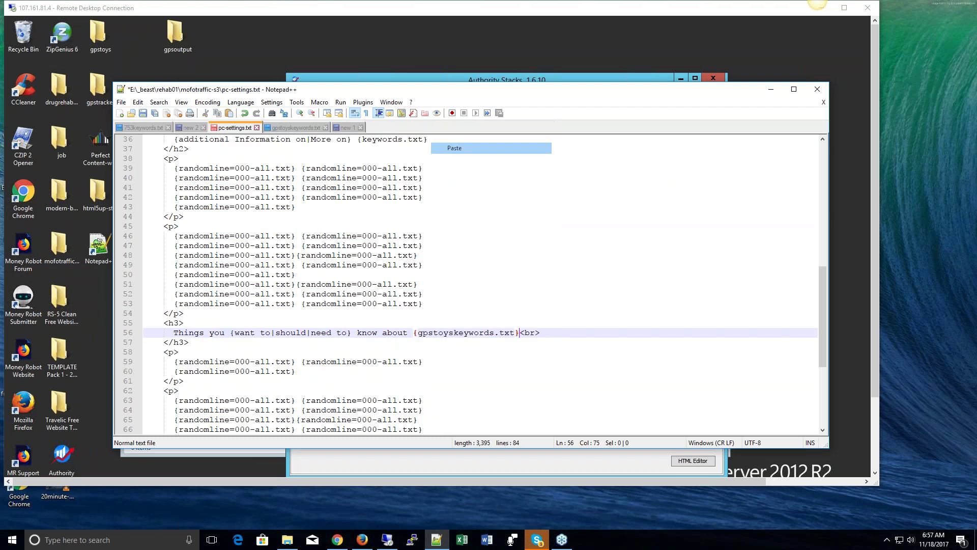
Replace the keywords placeholder in the h2 "additional Information on|More on" line with {gpstoyskeywords.txt}.
scroll(518, 284, "down", 6)
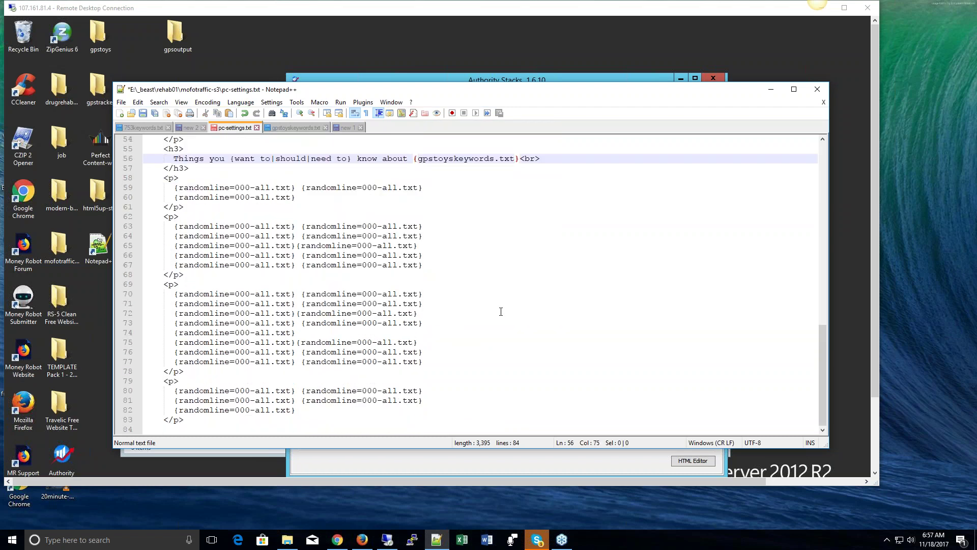
scroll(501, 311, "up", 8)
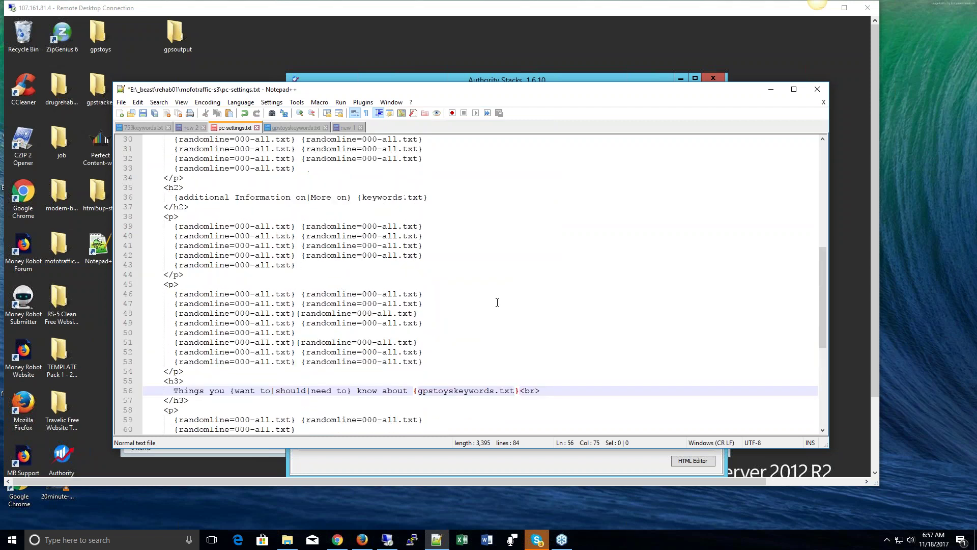
left_click(431, 199)
key("shift+Left")
key("shift+Left")
key("shift+Left")
key("shift+Left")
key("shift+Left")
key("shift+Left")
key("shift+Left")
key("shift+Left")
key("shift+Left")
key("shift+Left")
key("shift+Left")
key("shift+Left")
key("shift+Left")
key("shift+Left")
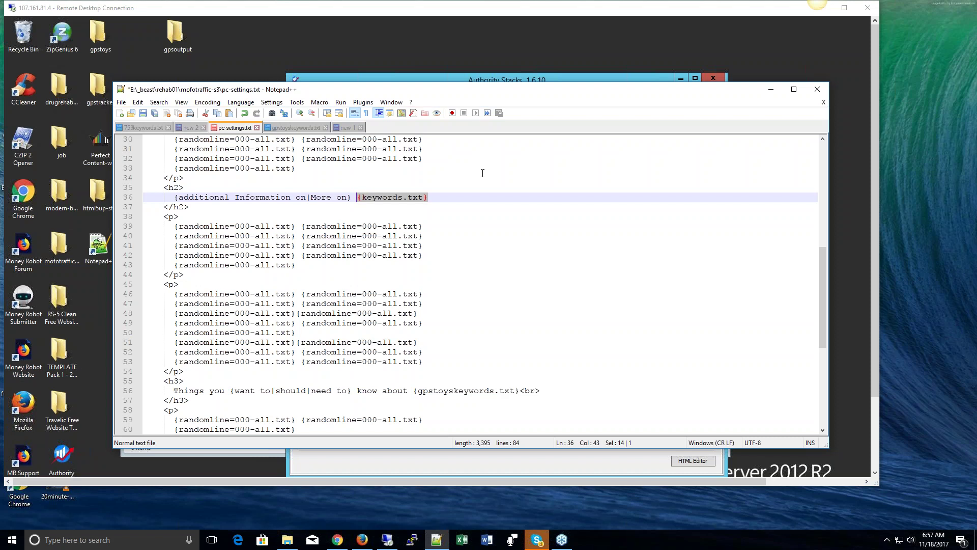
key("ctrl+v")
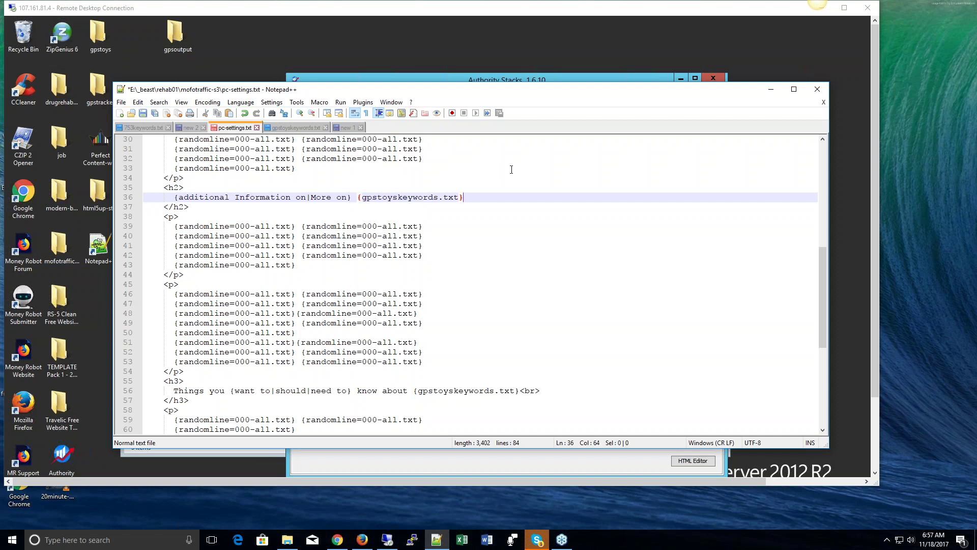
Review pc-settings.txt, checking the heading keyword tokens, random-line paragraphs, YouTube embed and meta text.
scroll(511, 214, "up", 10)
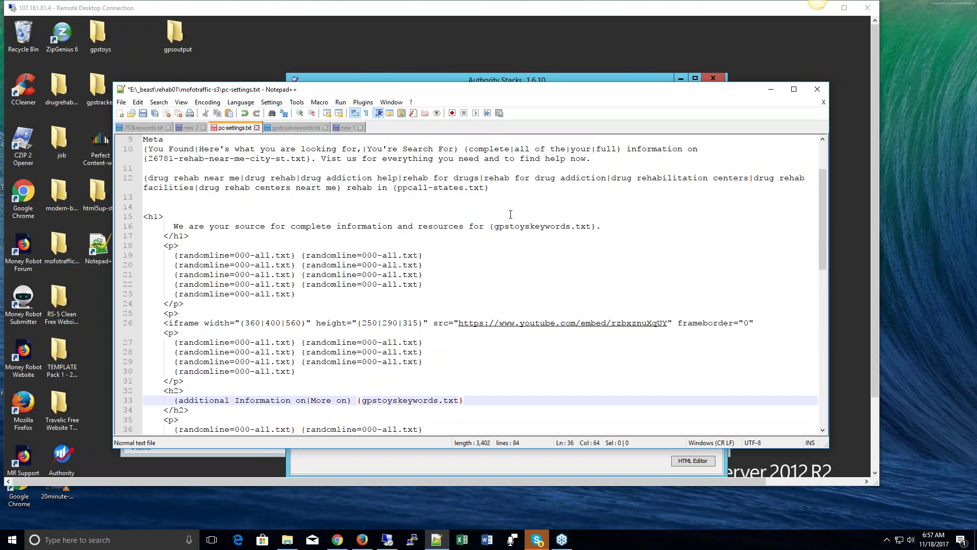
scroll(537, 219, "down", 4)
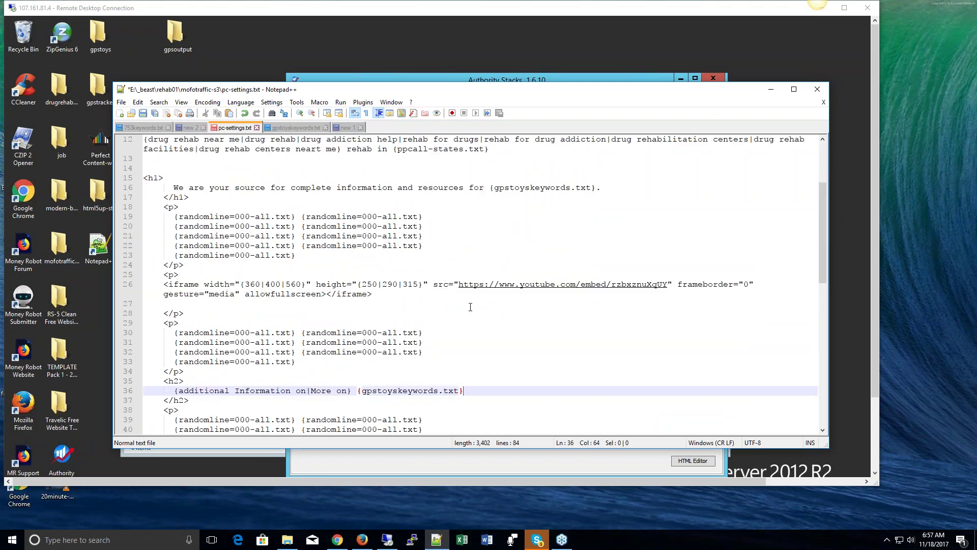
scroll(485, 309, "down", 2)
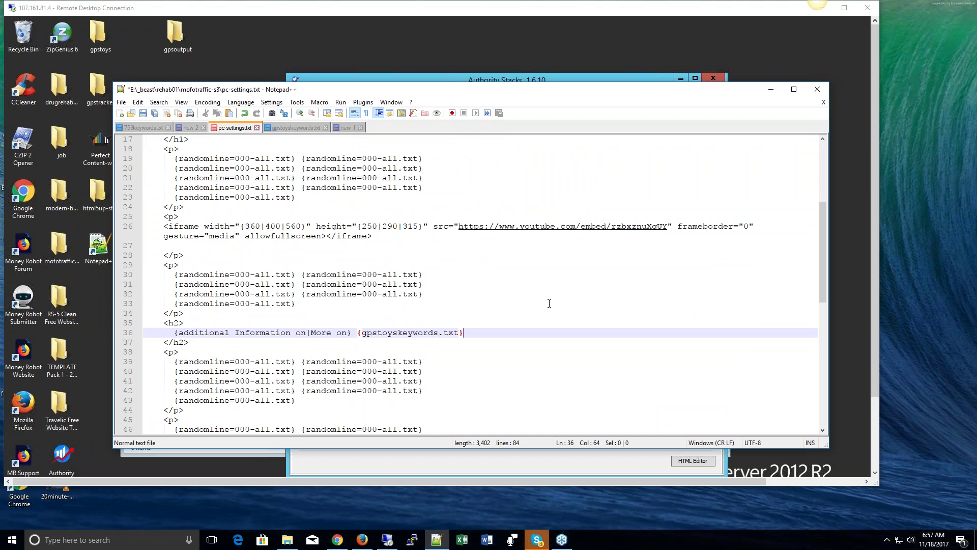
scroll(509, 301, "down", 3)
scroll(510, 300, "down", 3)
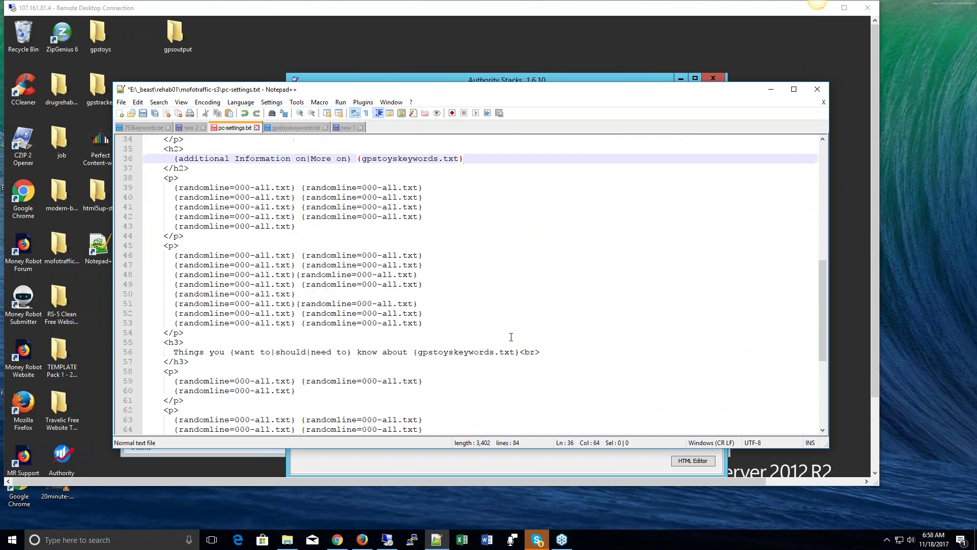
scroll(509, 336, "down", 1)
scroll(461, 370, "down", 3)
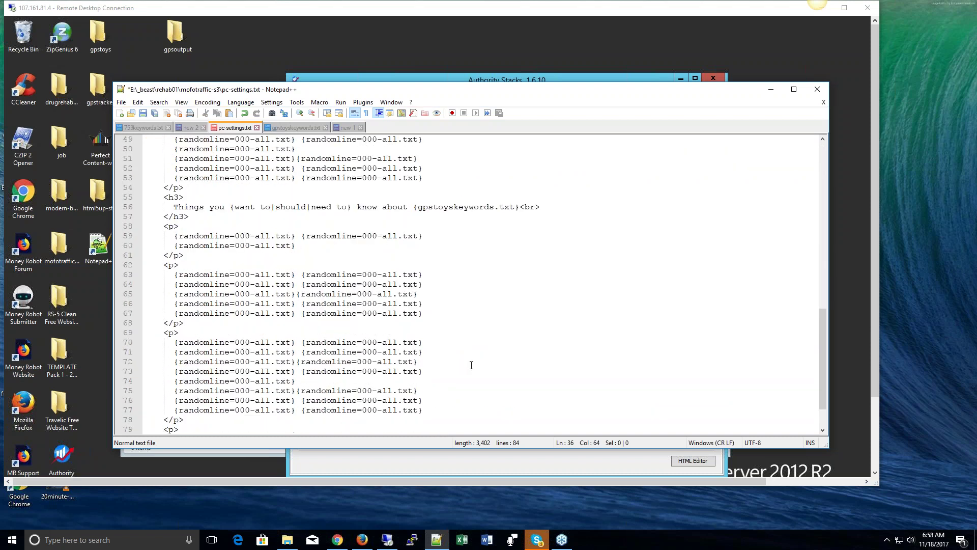
scroll(475, 363, "up", 11)
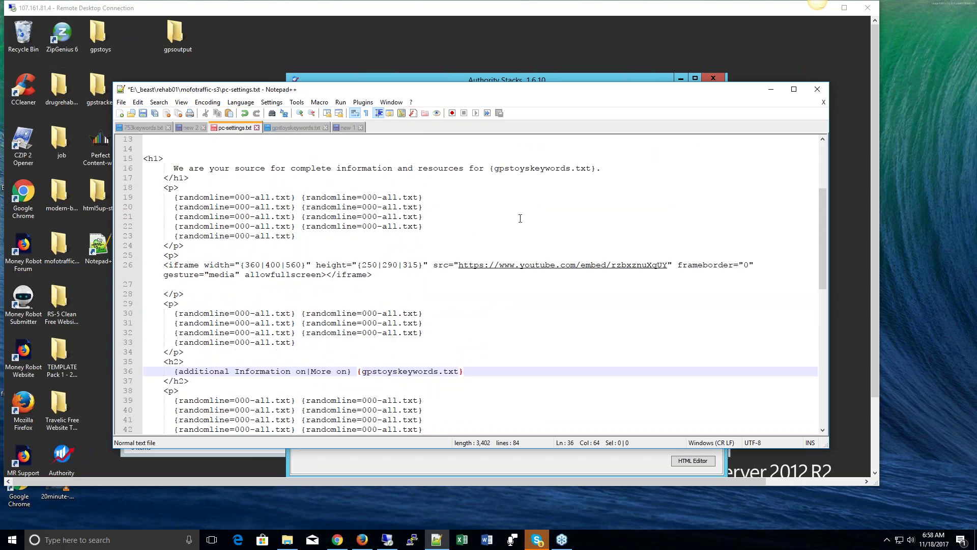
scroll(520, 218, "up", 2)
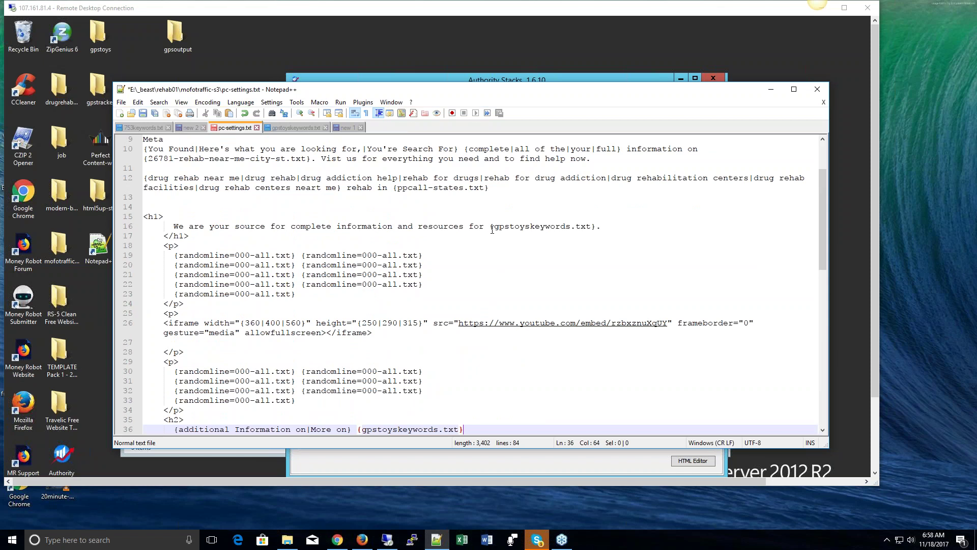
scroll(493, 230, "up", 2)
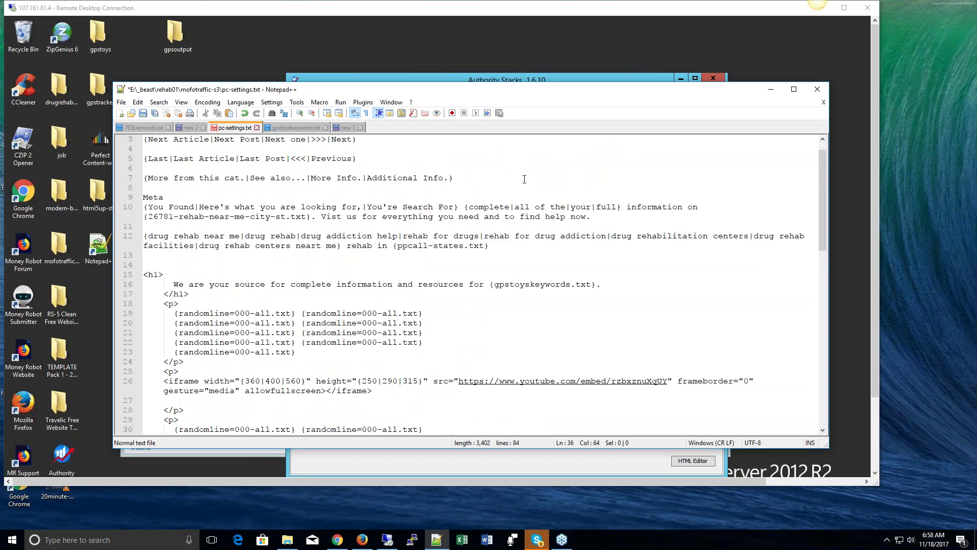
scroll(629, 267, "down", 3)
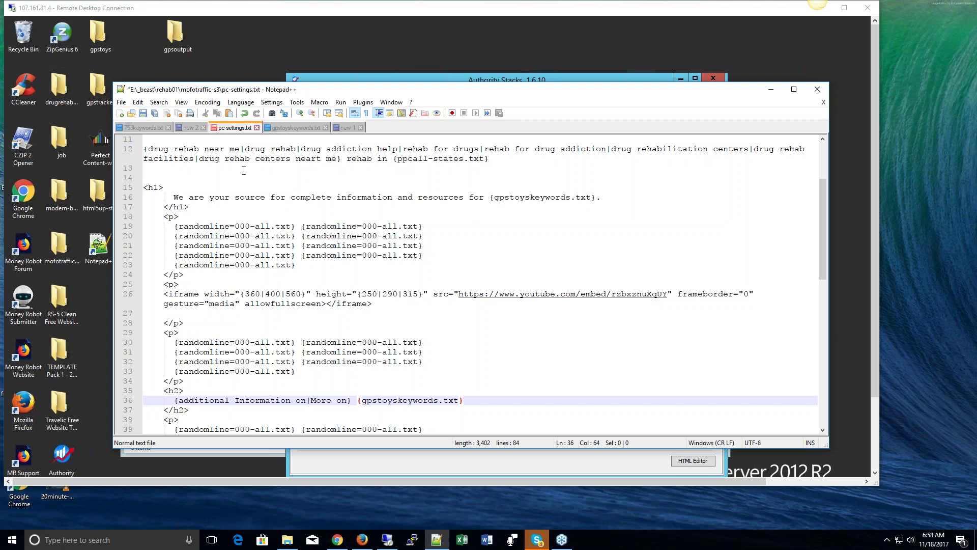
scroll(608, 218, "up", 4)
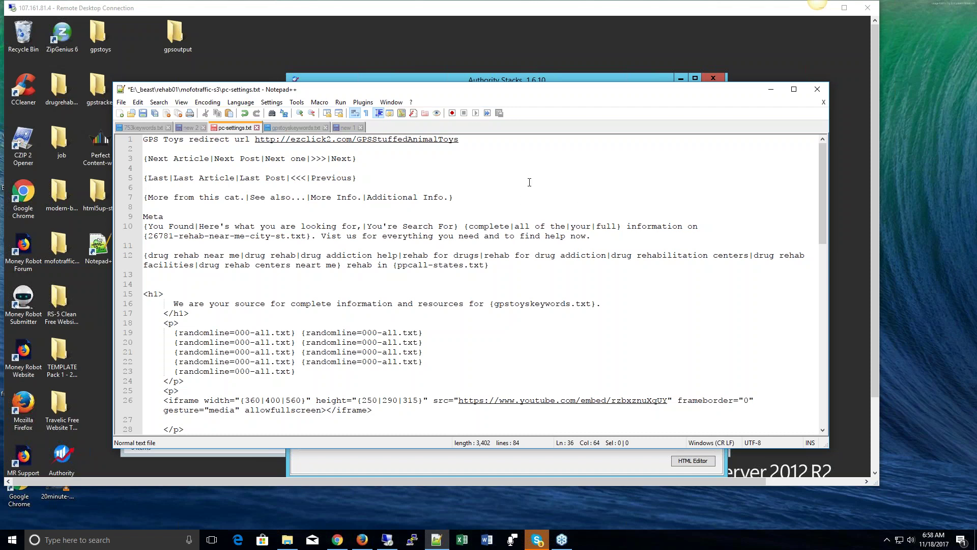
scroll(529, 182, "down", 1)
scroll(381, 288, "down", 2)
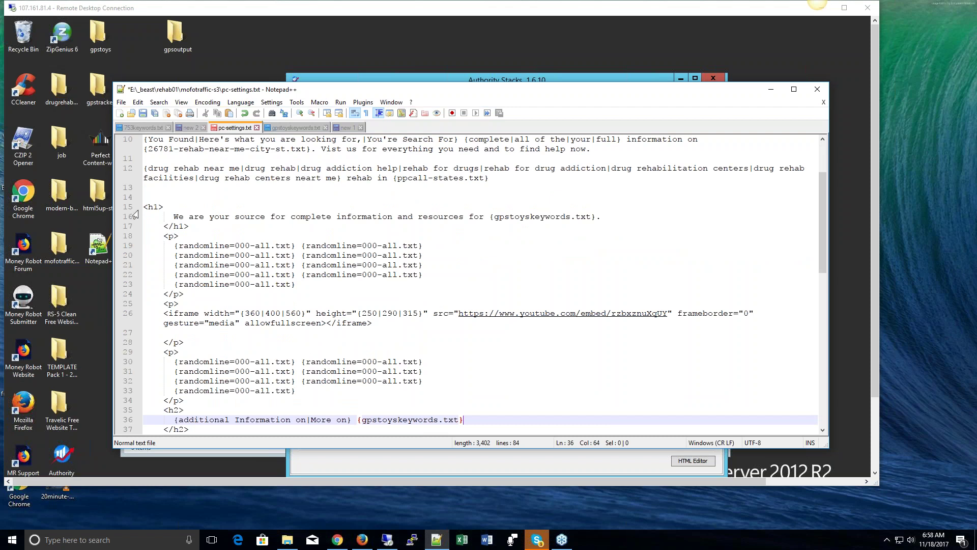
Copy the whole HTML block in pc-settings.txt, from the opening h1 tag to the last closing paragraph tag.
left_click_drag(143, 208, 406, 436)
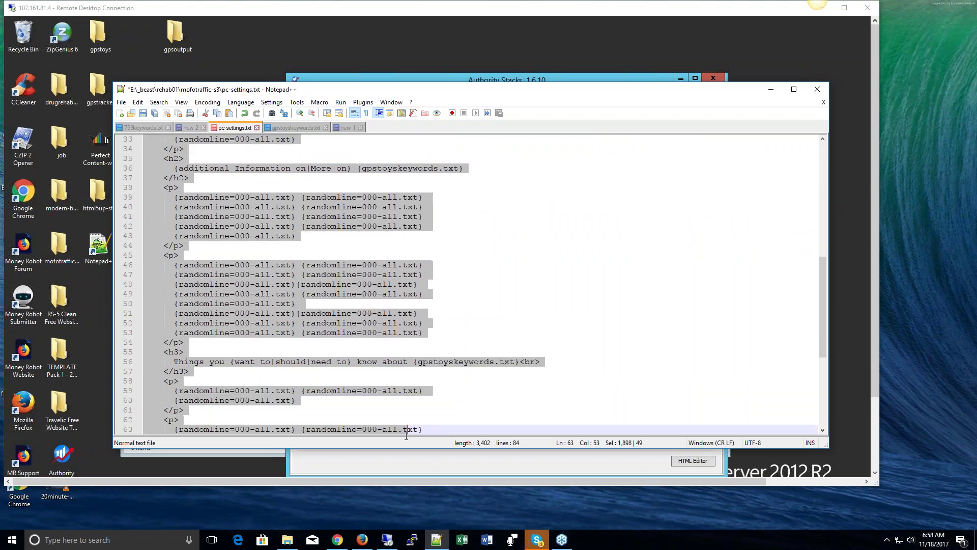
left_click(407, 434)
scroll(410, 427, "down", 4)
scroll(402, 409, "down", 4)
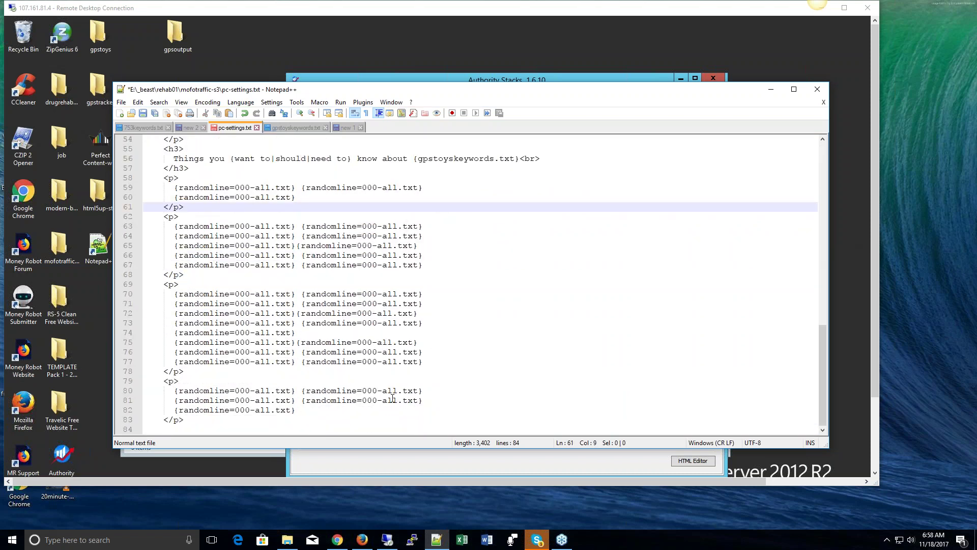
left_click_drag(212, 416, 145, 294)
right_click(219, 344)
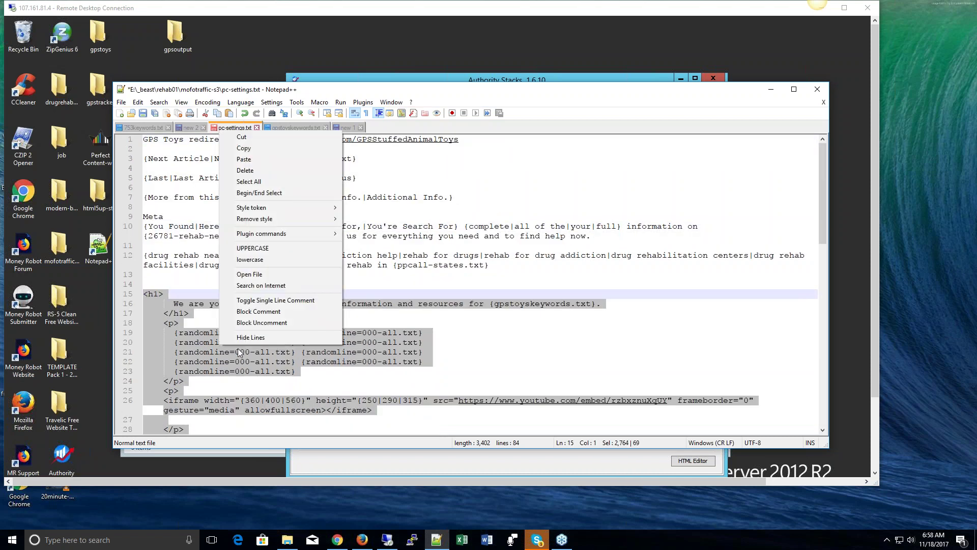
left_click(248, 148)
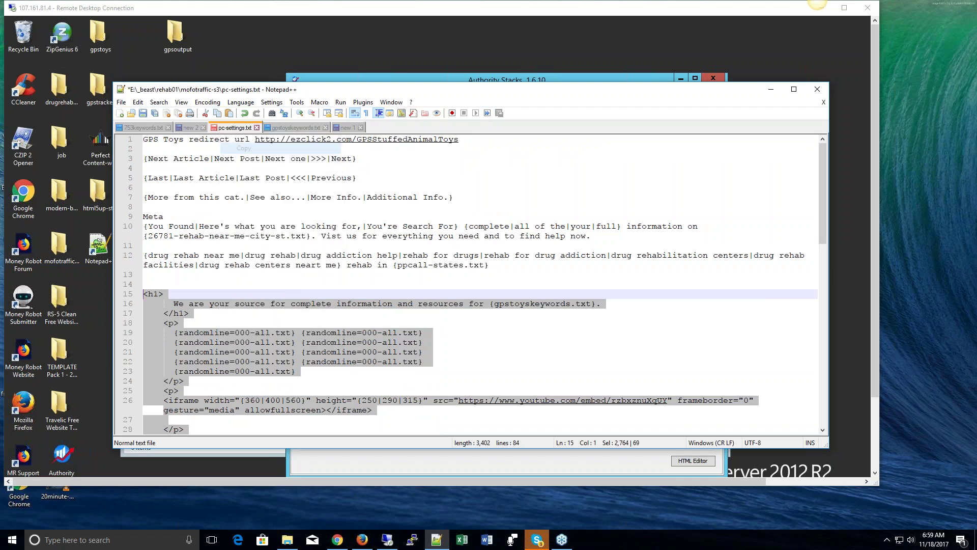
Switch to Authority Stacks on the remote desktop, open the site content in the HTML Editor and delete all of it.
left_click(368, 77)
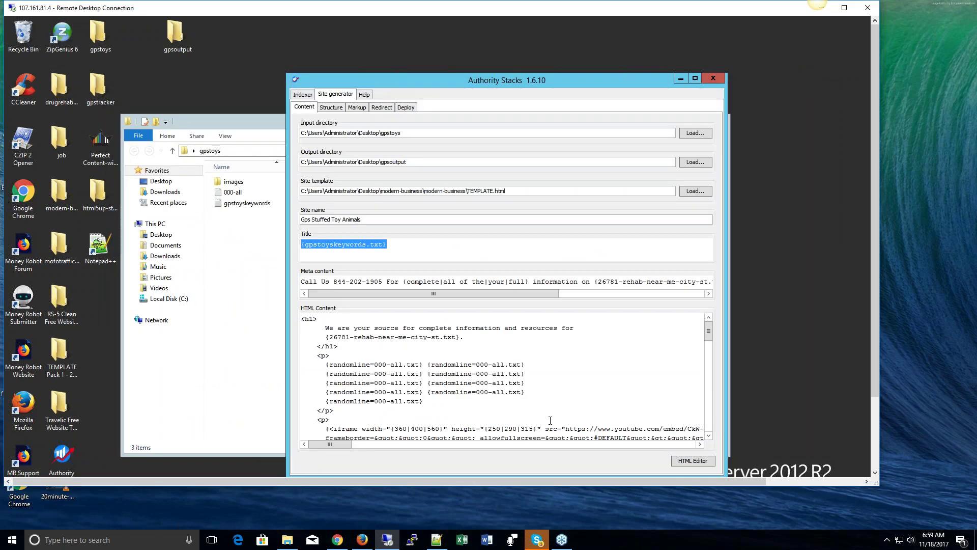
left_click(693, 461)
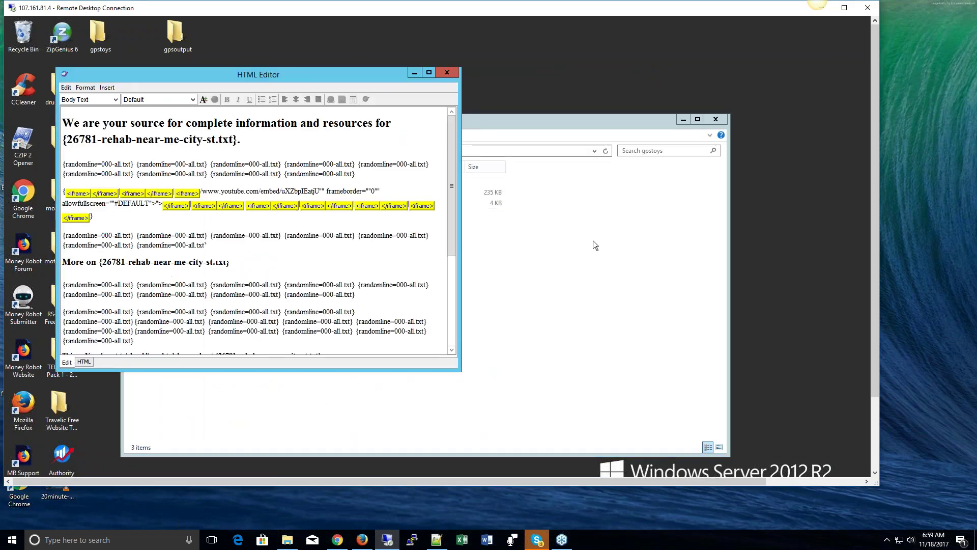
left_click(345, 130)
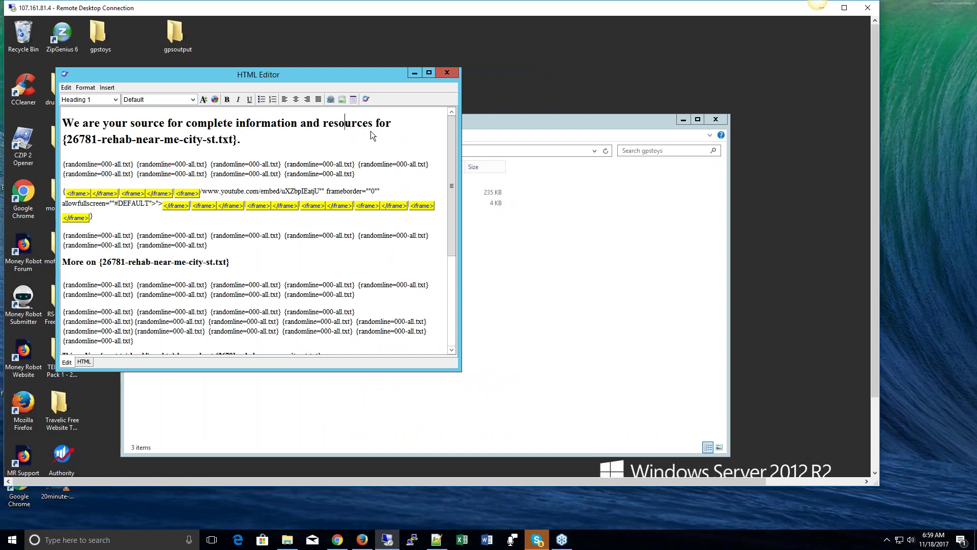
key("ctrl+a")
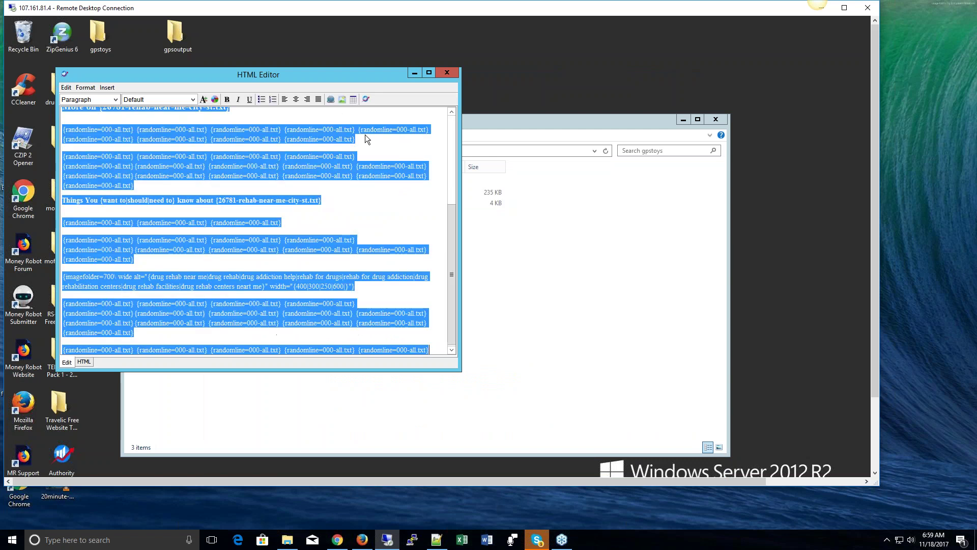
key("Delete")
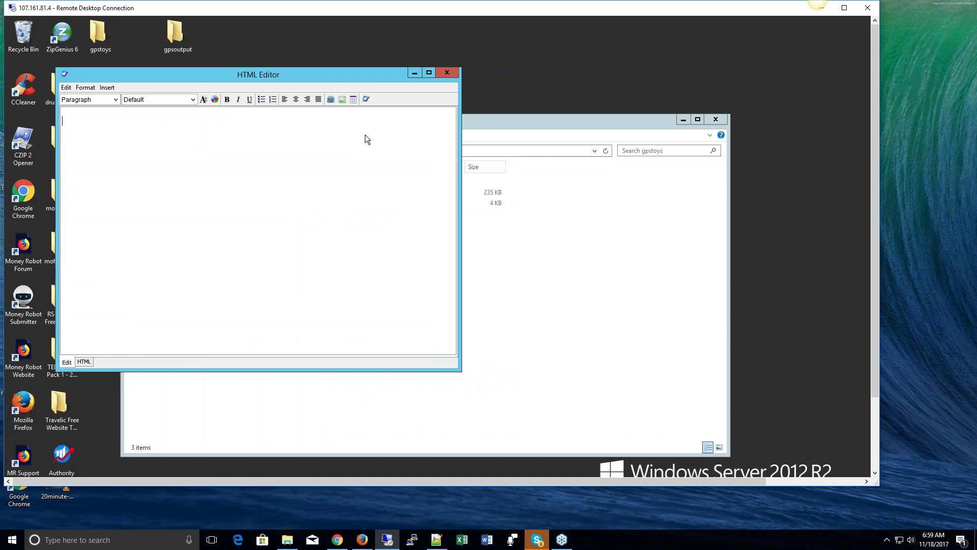
Try pasting the copied HTML block into the editor's visual edit view, and check the headings, random-line paragraphs and iframe line.
key("ctrl+v")
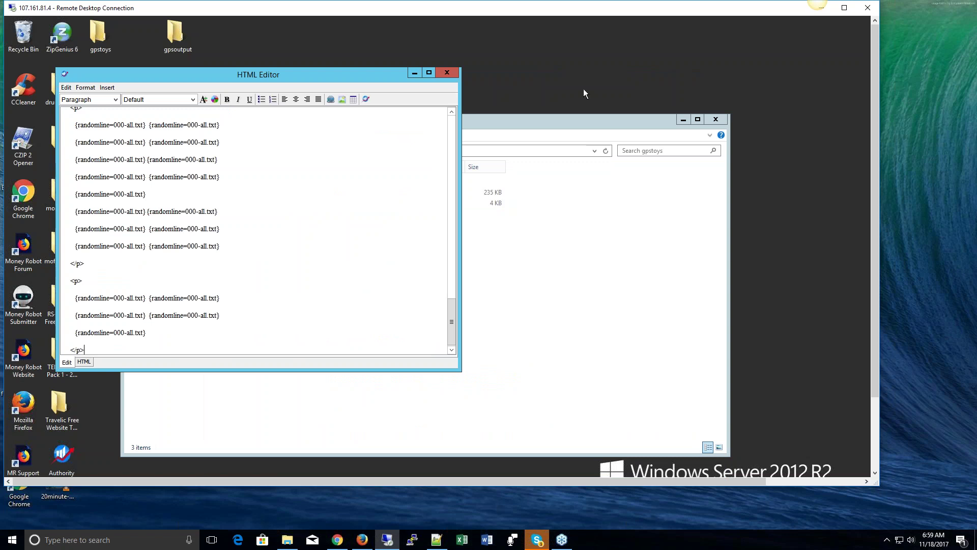
scroll(445, 347, "up", 10)
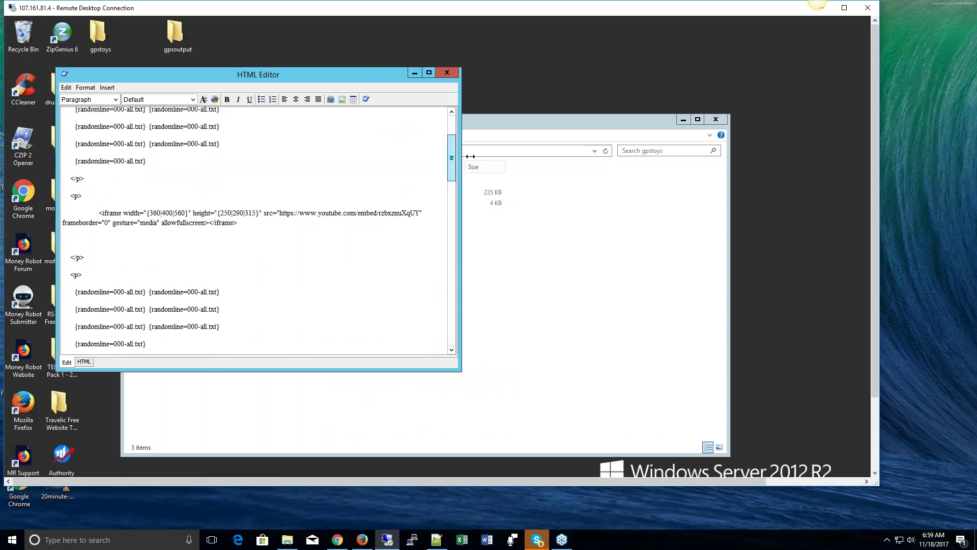
scroll(471, 192, "down", 4)
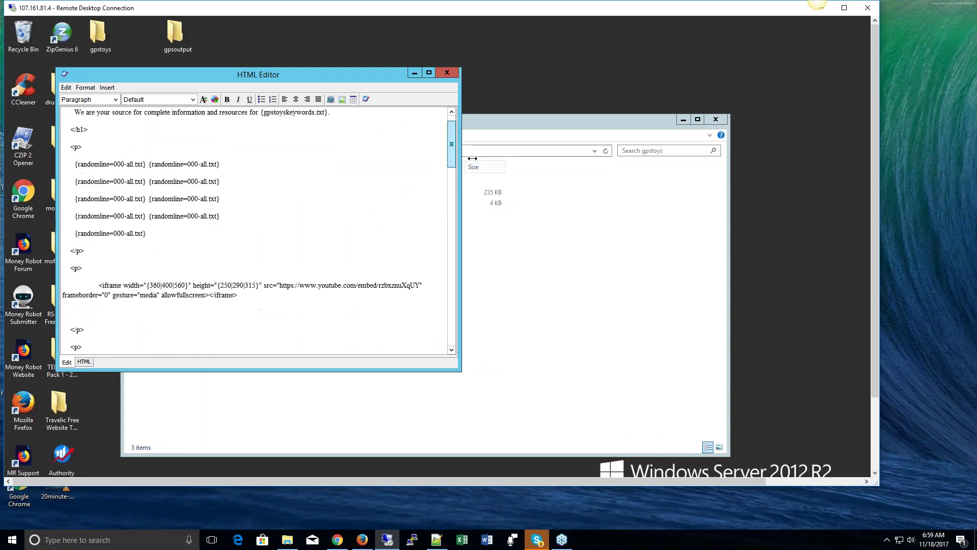
scroll(470, 193, "down", 6)
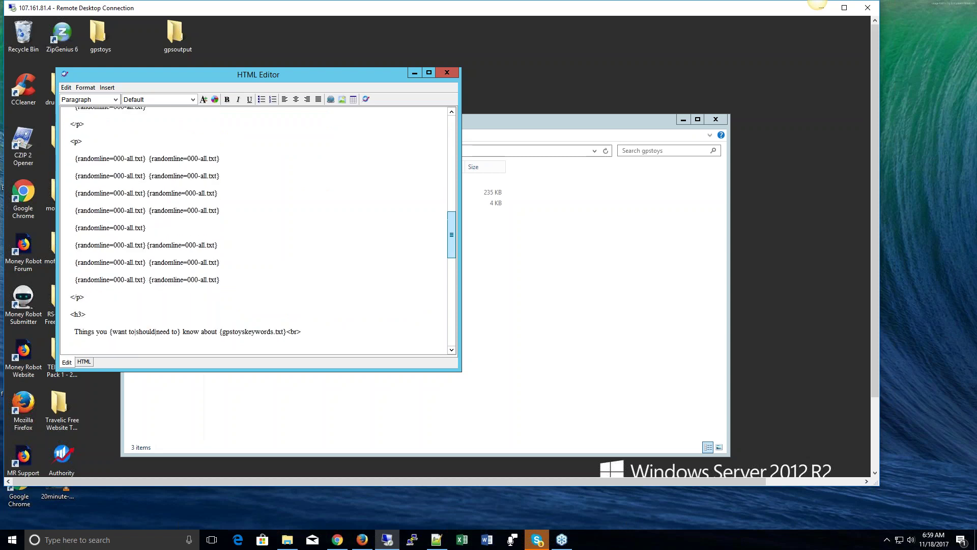
scroll(440, 263, "up", 10)
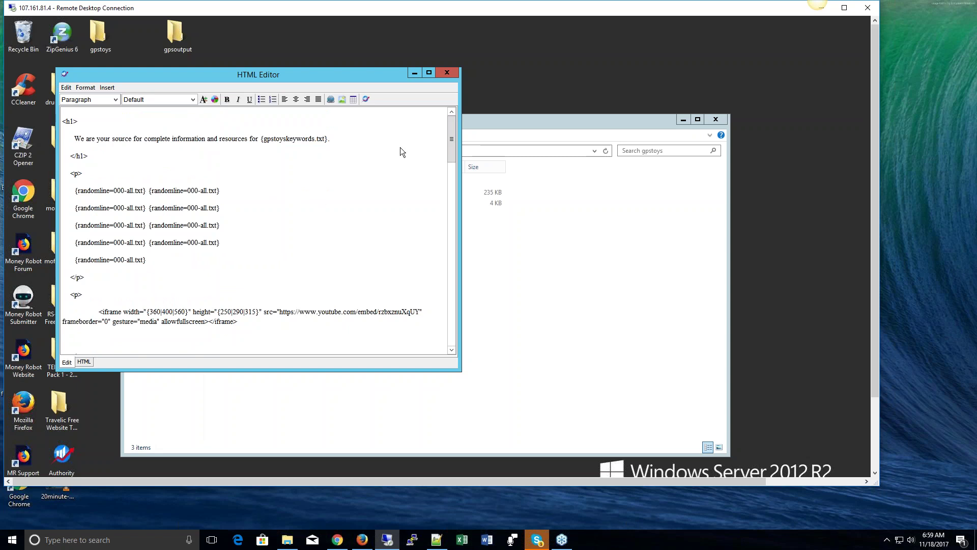
scroll(248, 200, "down", 3)
left_click_drag(246, 178, 60, 164)
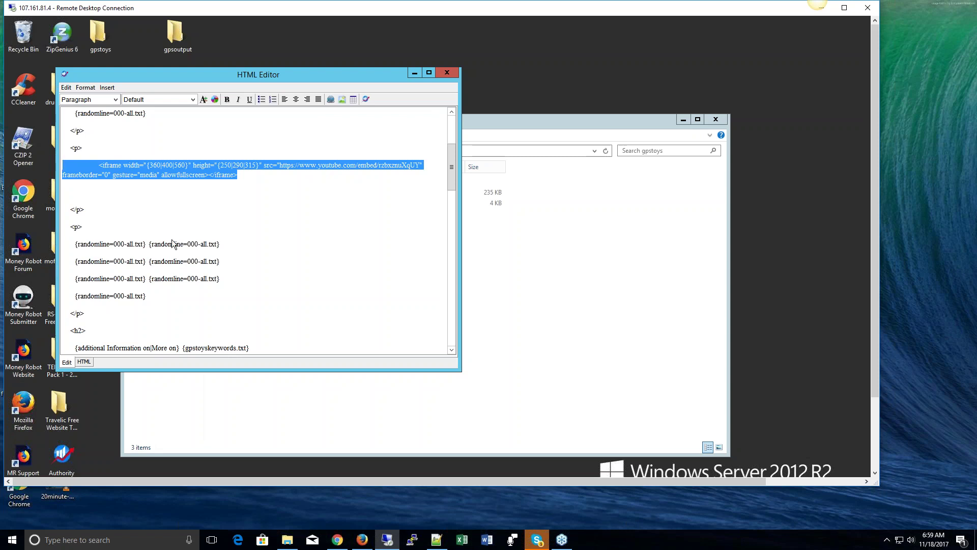
left_click(65, 365)
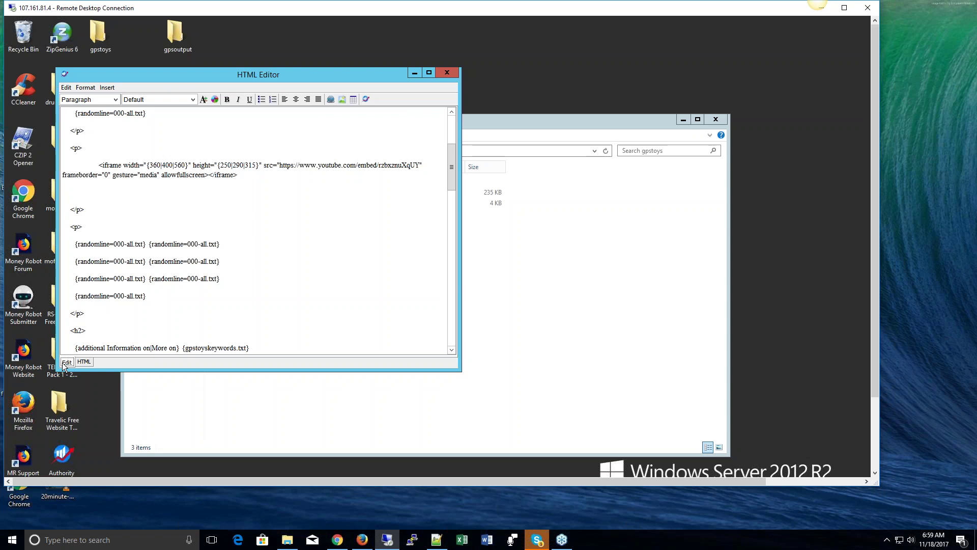
Examine how the pasted tags and random-line tokens are written in the HTML source view.
left_click(87, 362)
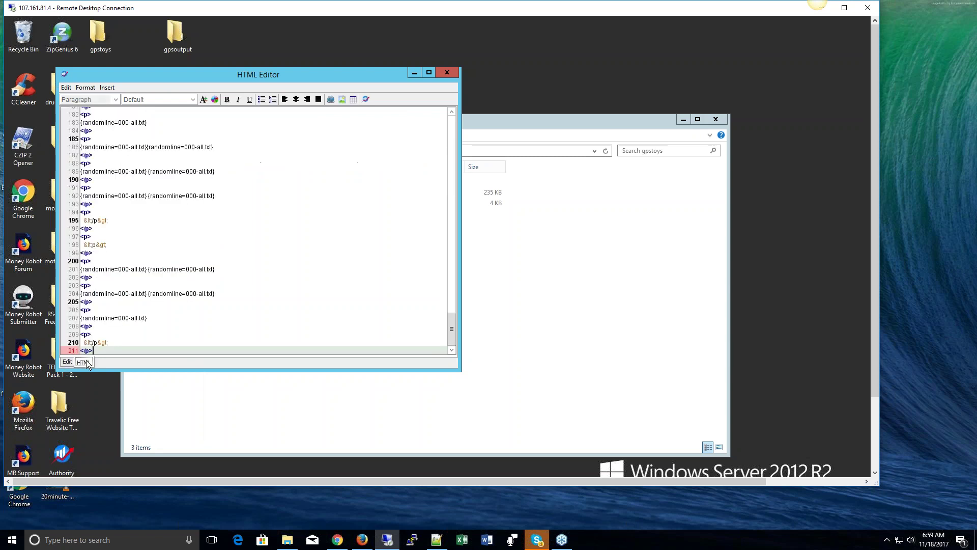
scroll(273, 260, "up", 17)
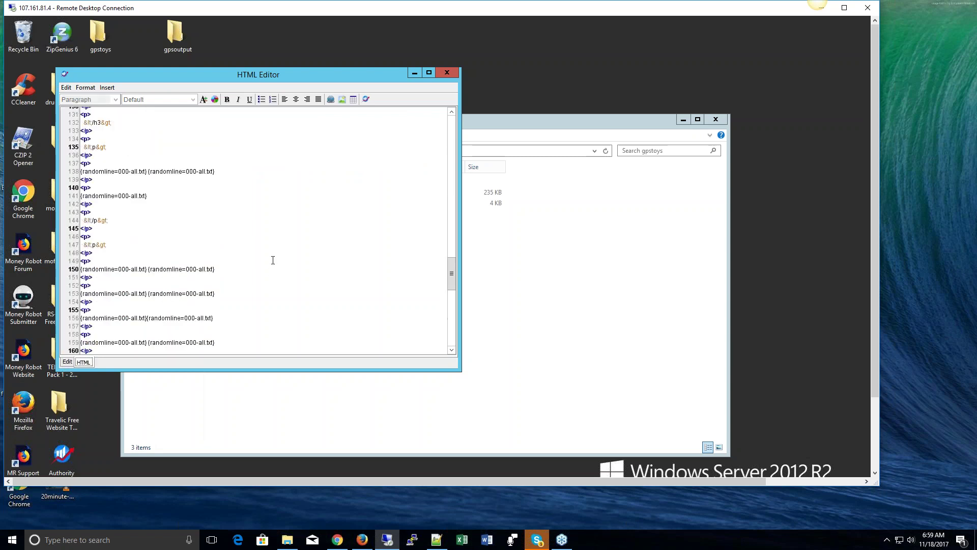
scroll(275, 262, "up", 10)
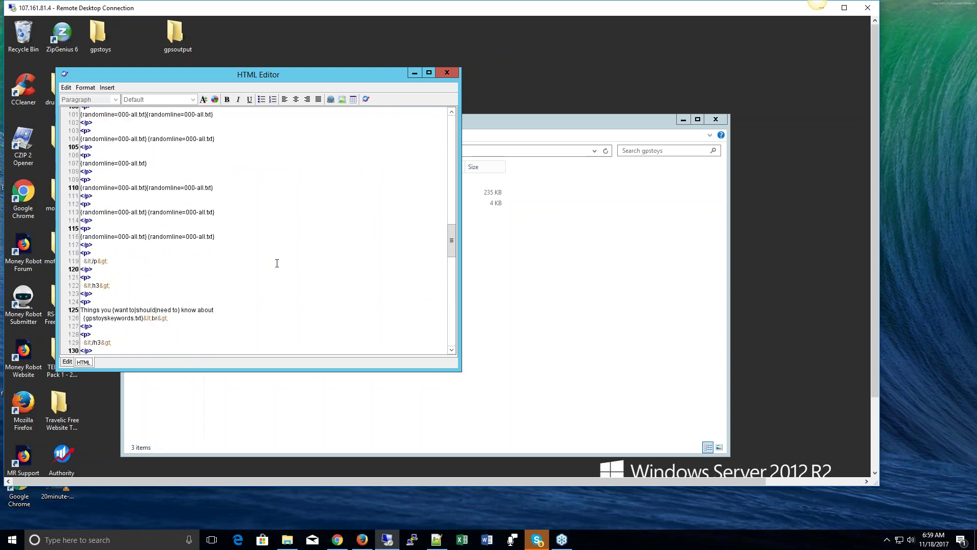
scroll(277, 262, "down", 15)
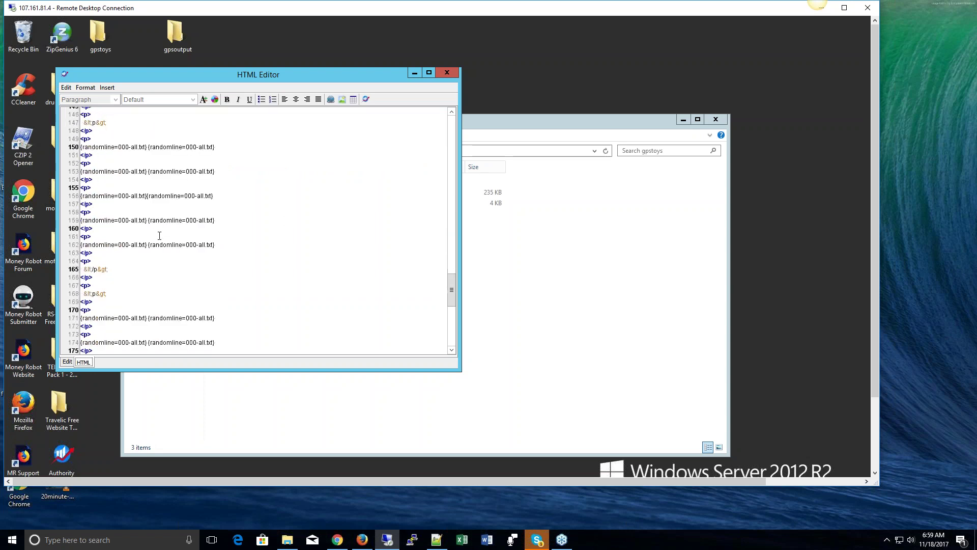
scroll(104, 200, "down", 3)
scroll(144, 241, "down", 9)
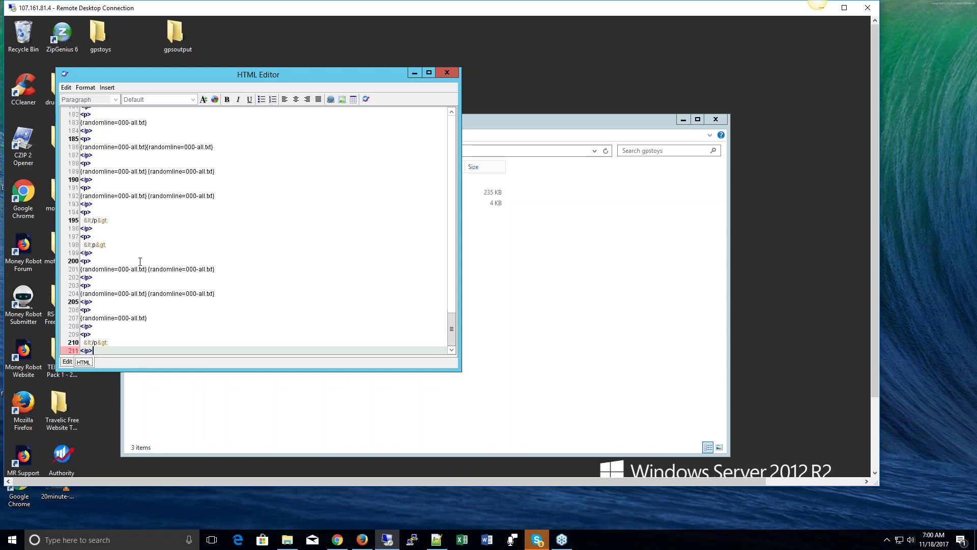
Delete all the pasted content, including the leftover empty paragraph tags in the HTML source.
left_click(66, 361)
left_click(178, 233)
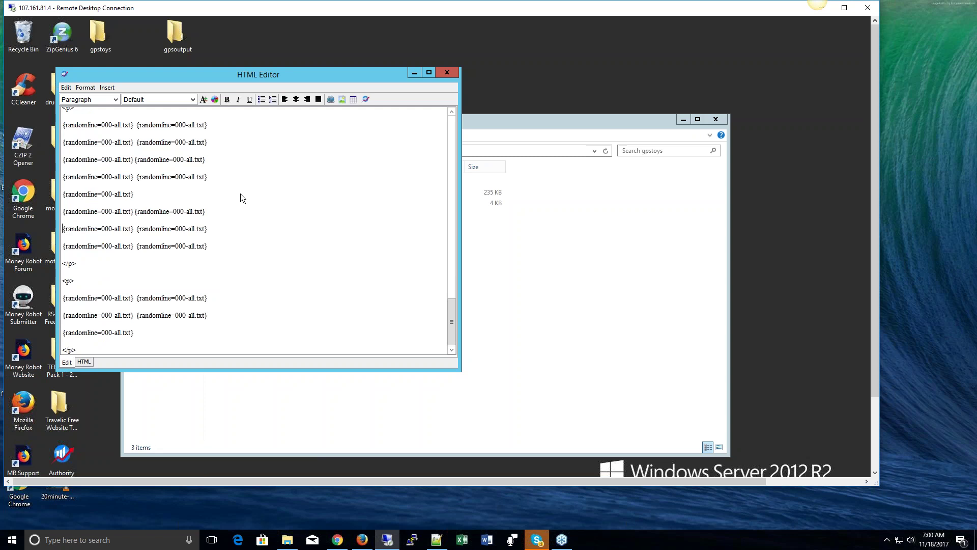
key("ctrl+a")
key("Delete")
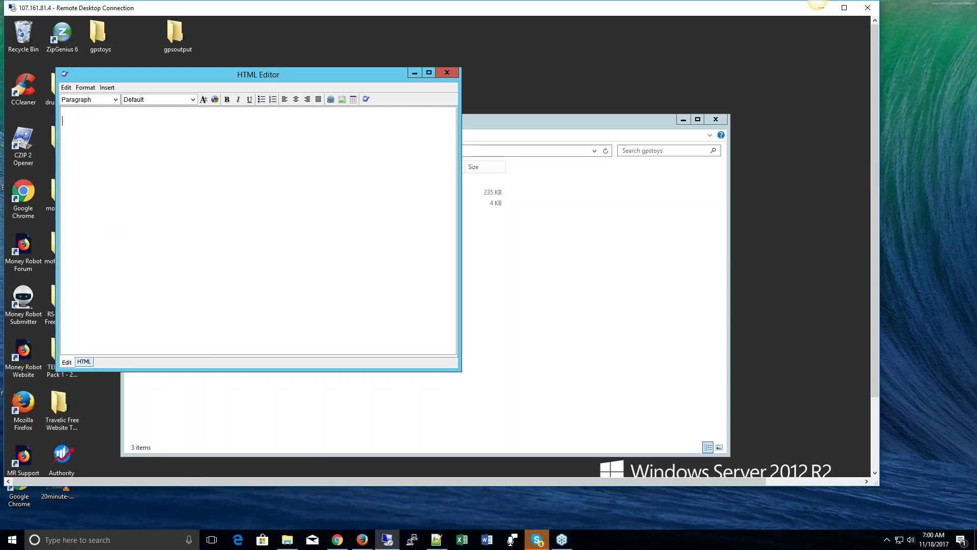
left_click(83, 362)
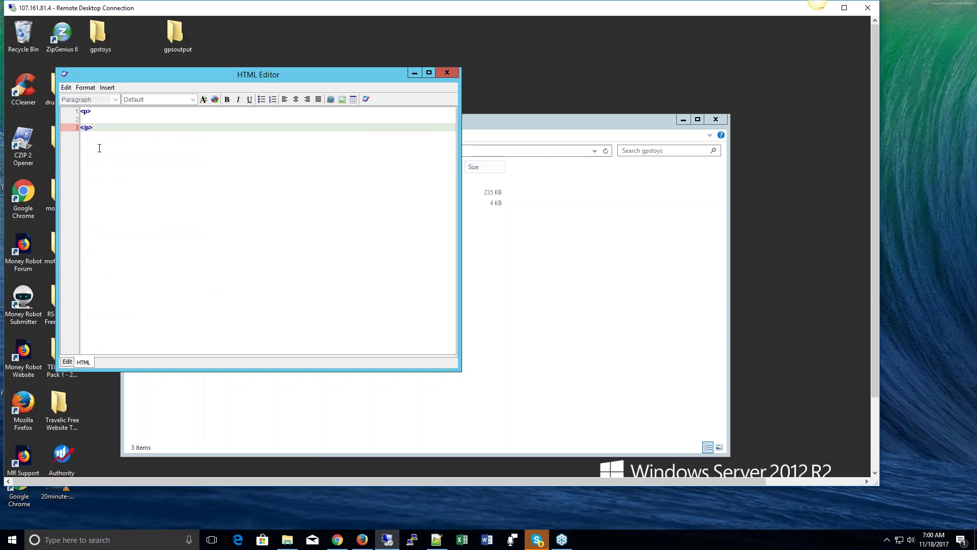
left_click_drag(94, 127, 77, 111)
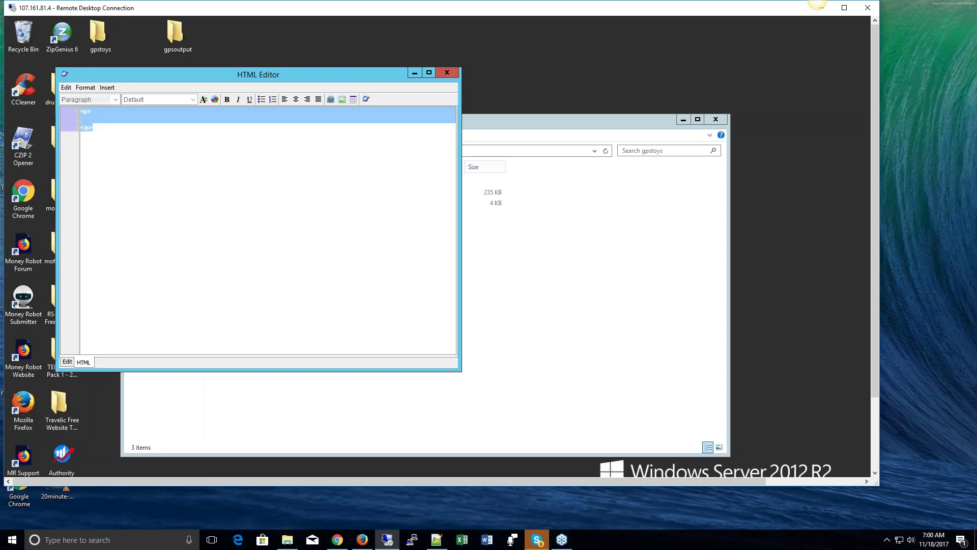
key("Delete")
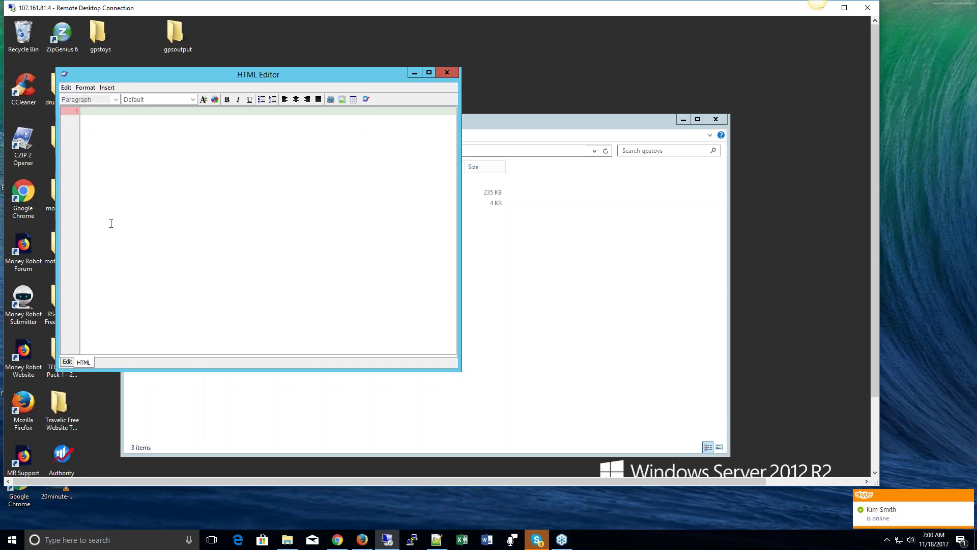
Paste the copied HTML block into the empty HTML source and review it in the visual edit view.
key("ctrl+v")
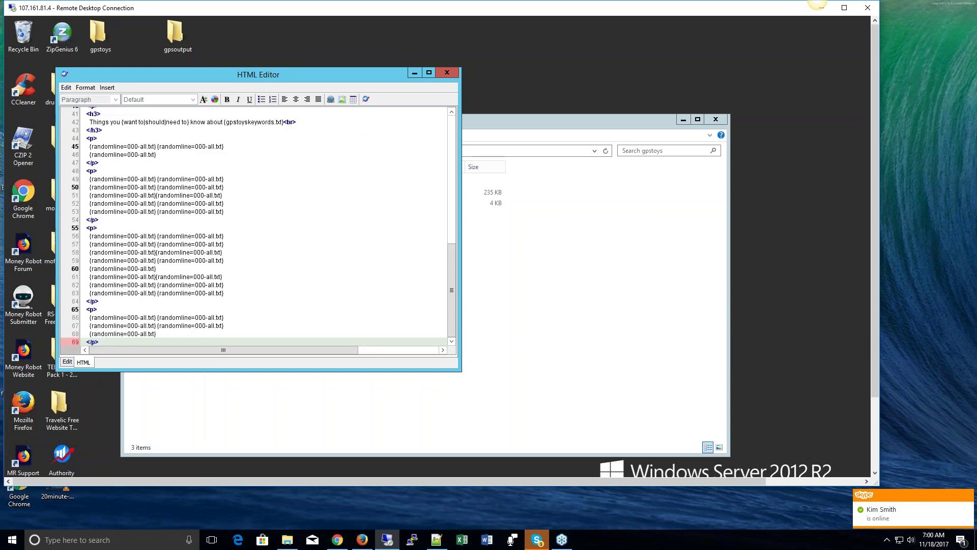
scroll(287, 224, "up", 13)
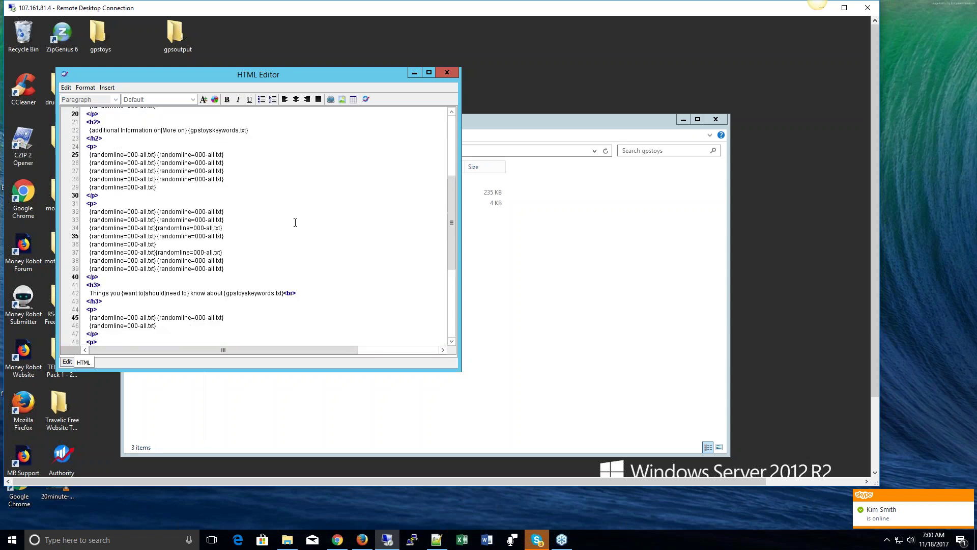
left_click(67, 361)
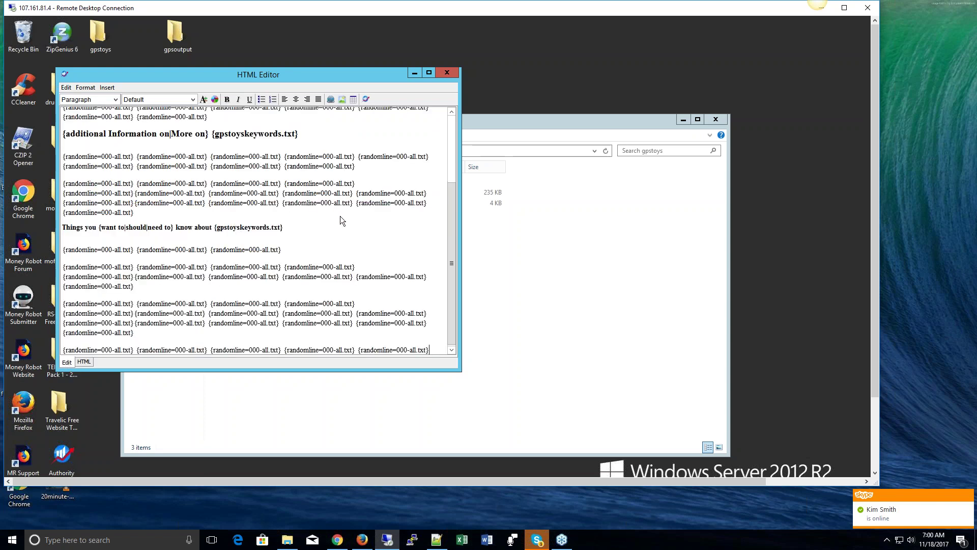
scroll(340, 216, "up", 4)
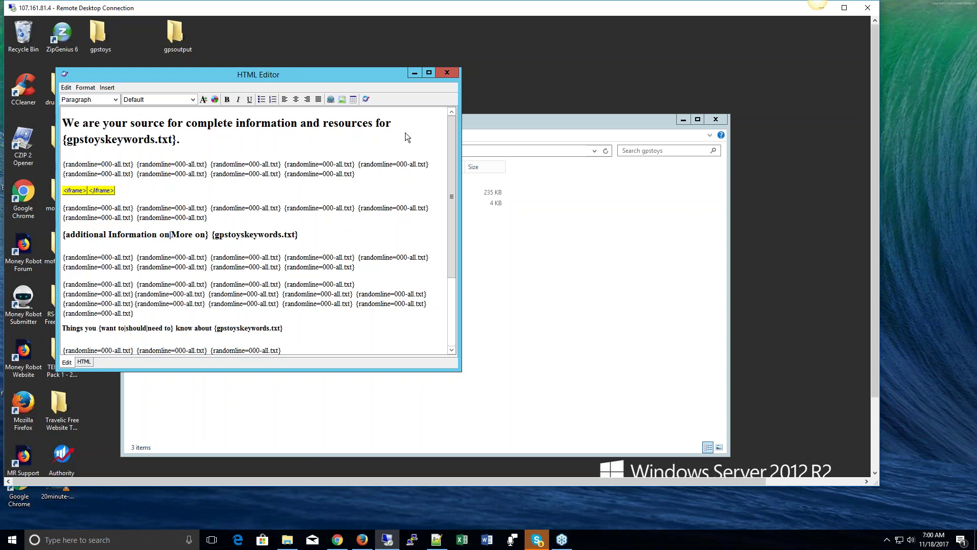
Close the gpstoys folder window and the HTML Editor, and enlarge the remote desktop to full screen.
left_click(715, 119)
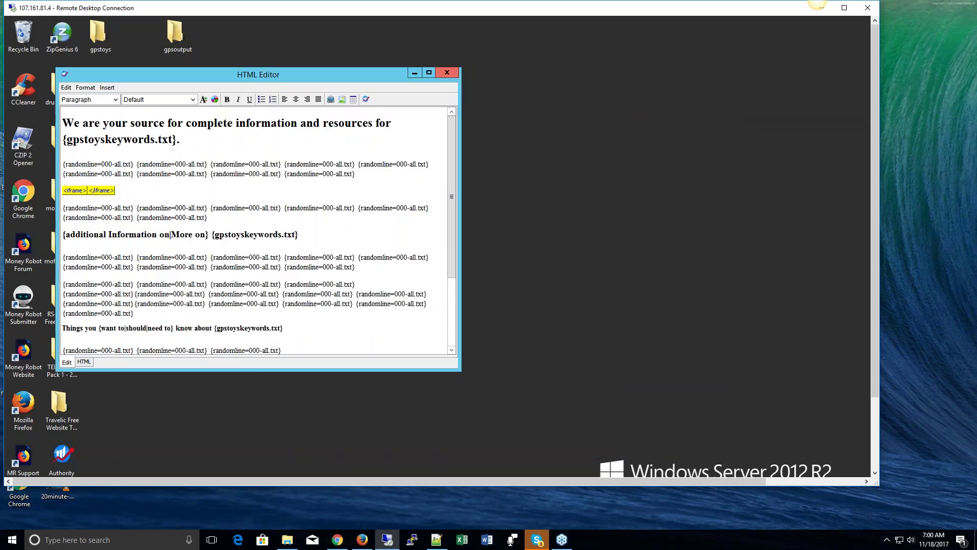
left_click(447, 73)
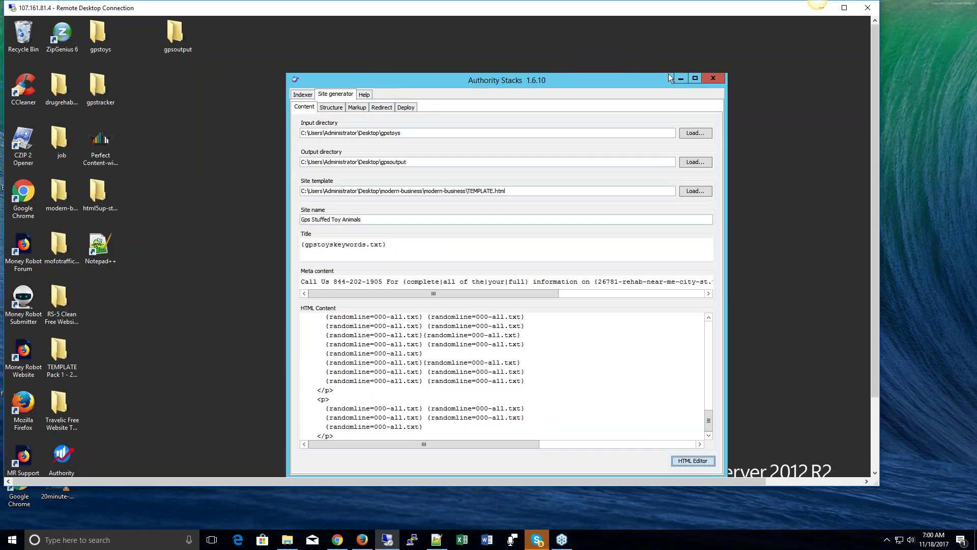
scroll(869, 118, "down", 1)
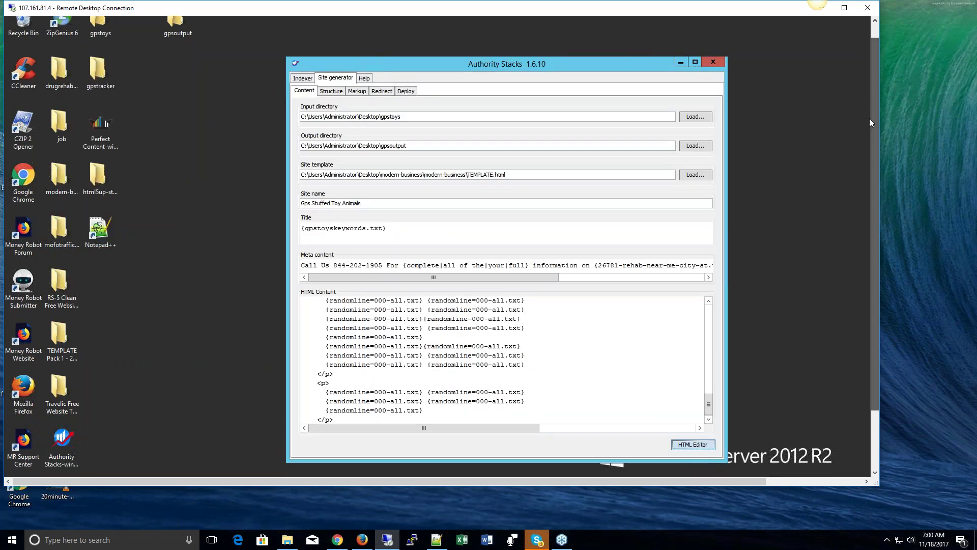
left_click(844, 8)
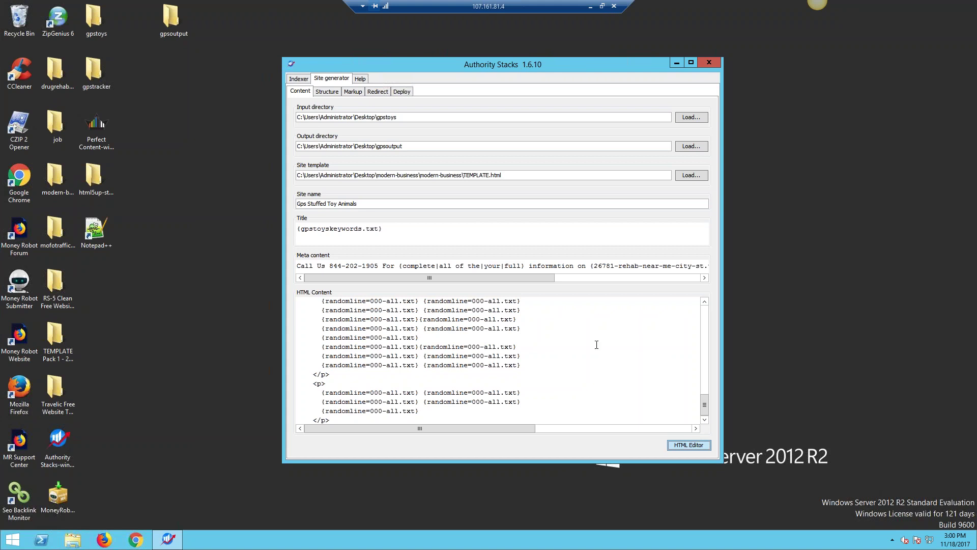
scroll(540, 368, "up", 4)
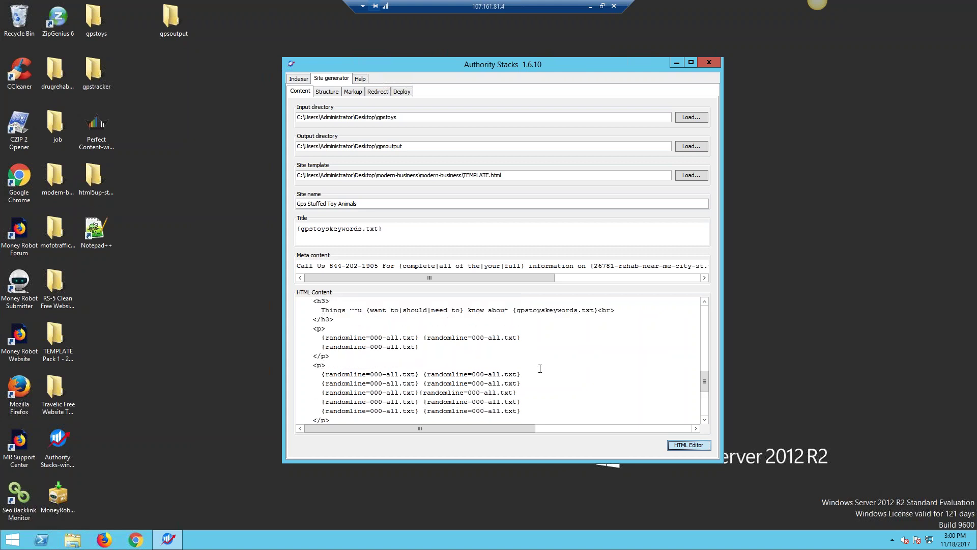
Reopen the site content in the HTML Editor and add a blank paragraph above the "additional Information on|More on" heading.
left_click(688, 446)
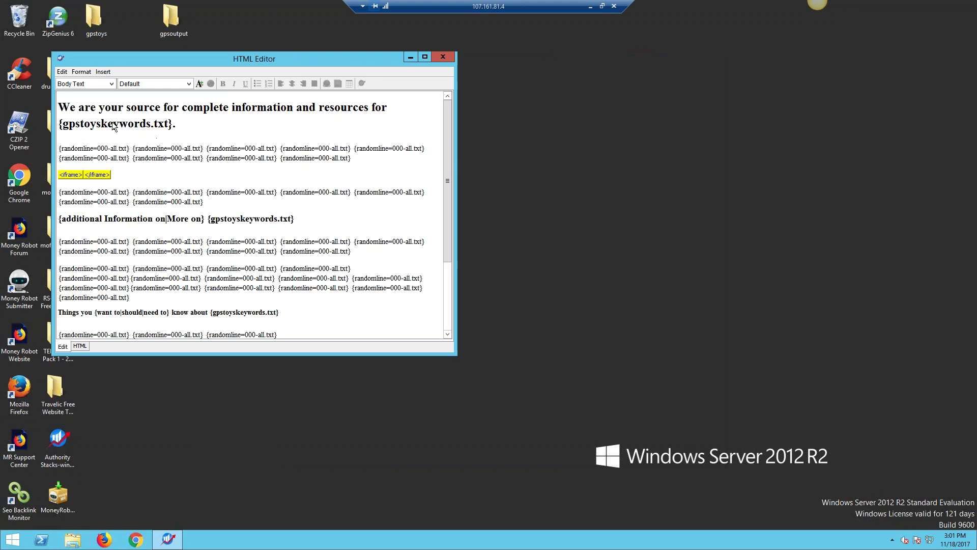
left_click(185, 93)
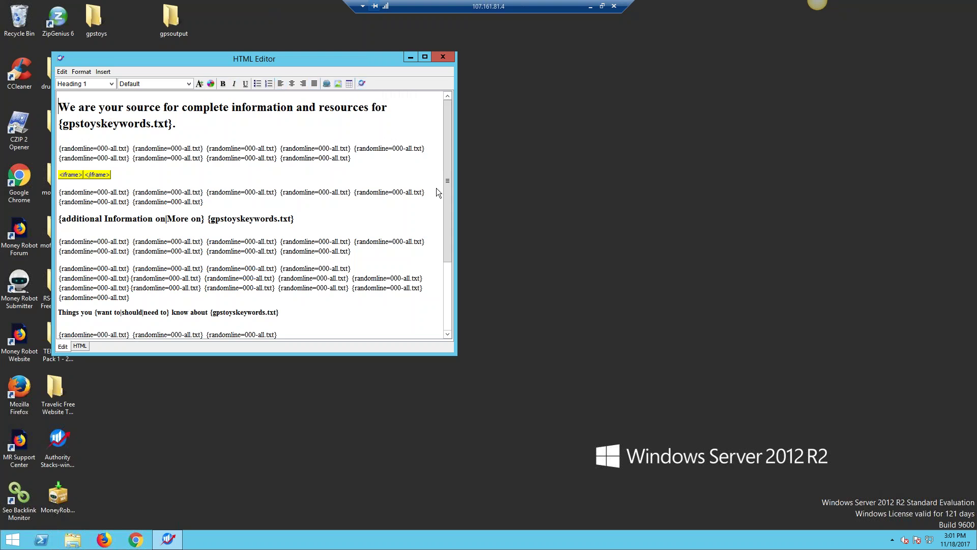
left_click_drag(450, 196, 446, 264)
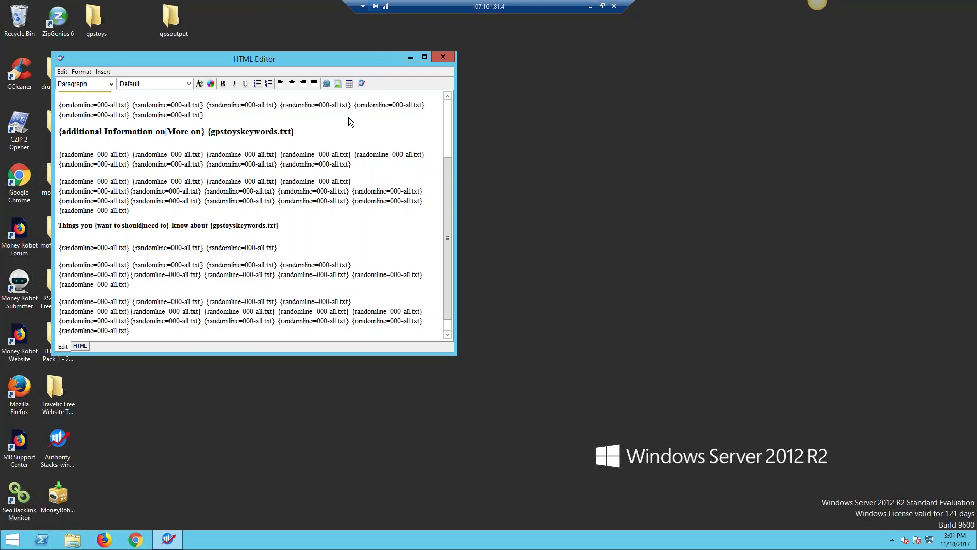
key("Return")
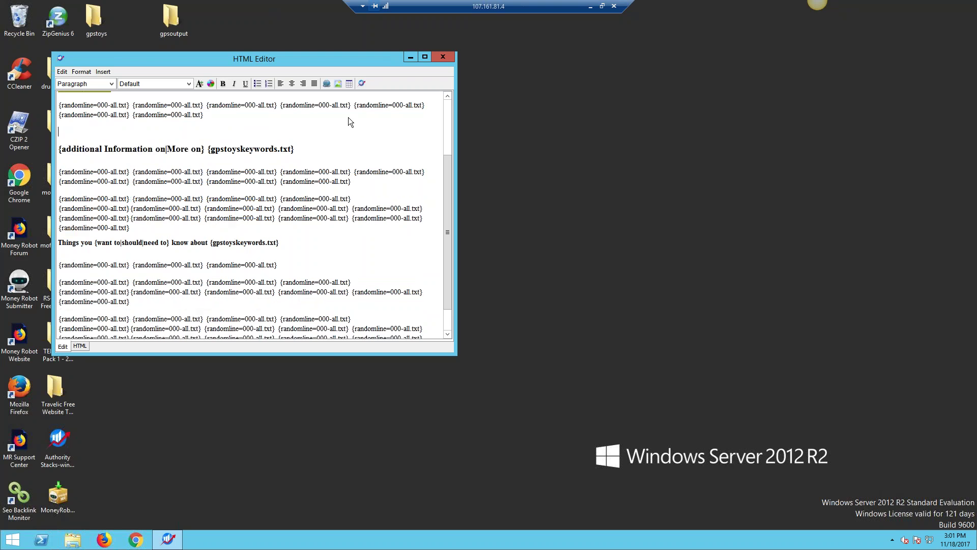
left_click(361, 84)
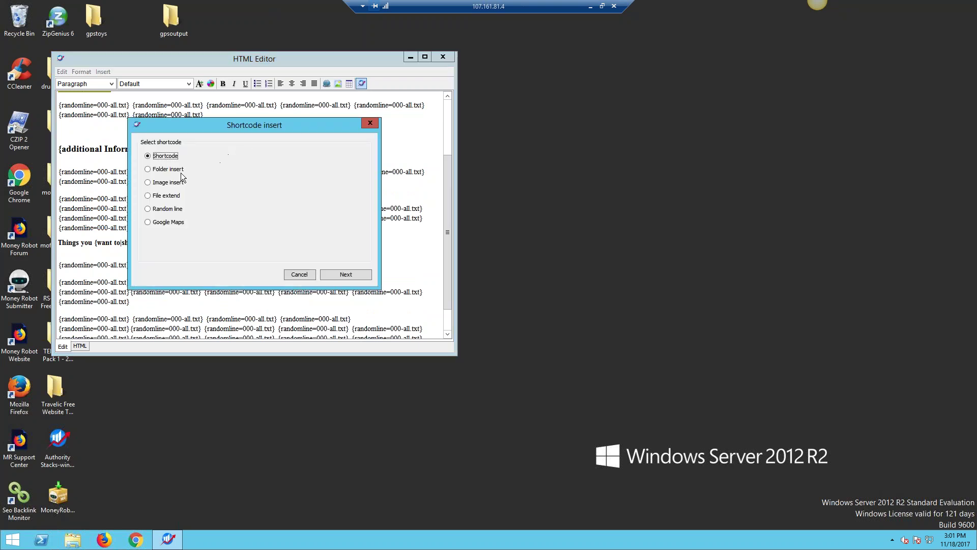
left_click(148, 182)
left_click(345, 275)
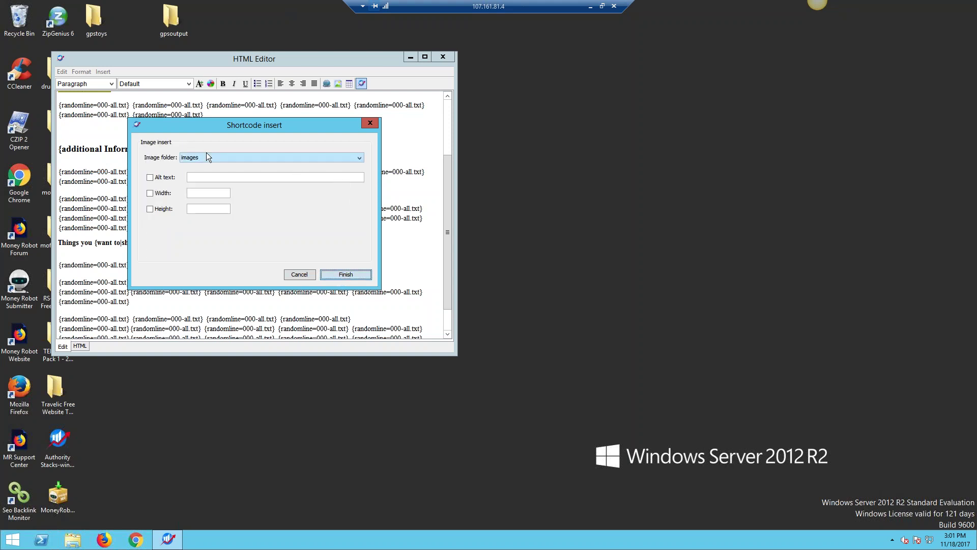
left_click(359, 159)
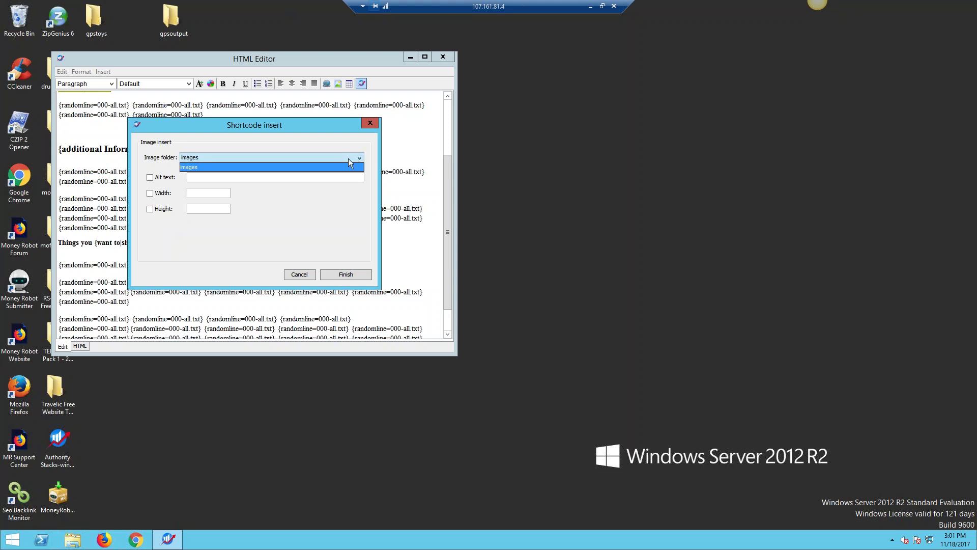
left_click(310, 167)
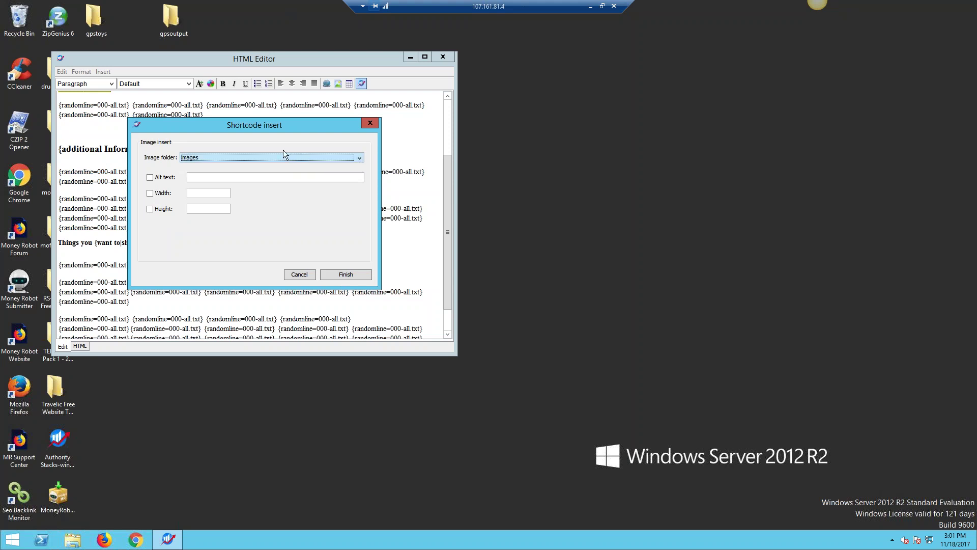
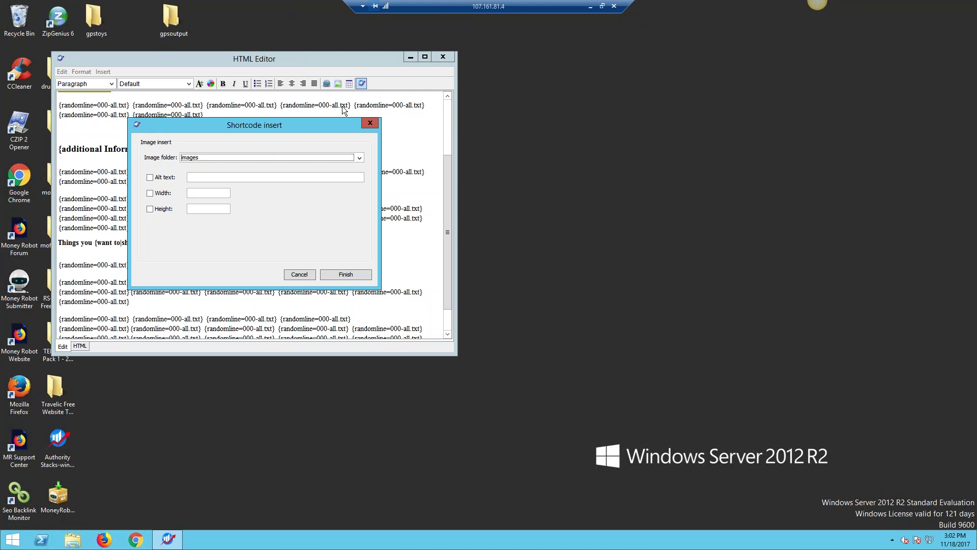
left_click(370, 122)
left_click(442, 58)
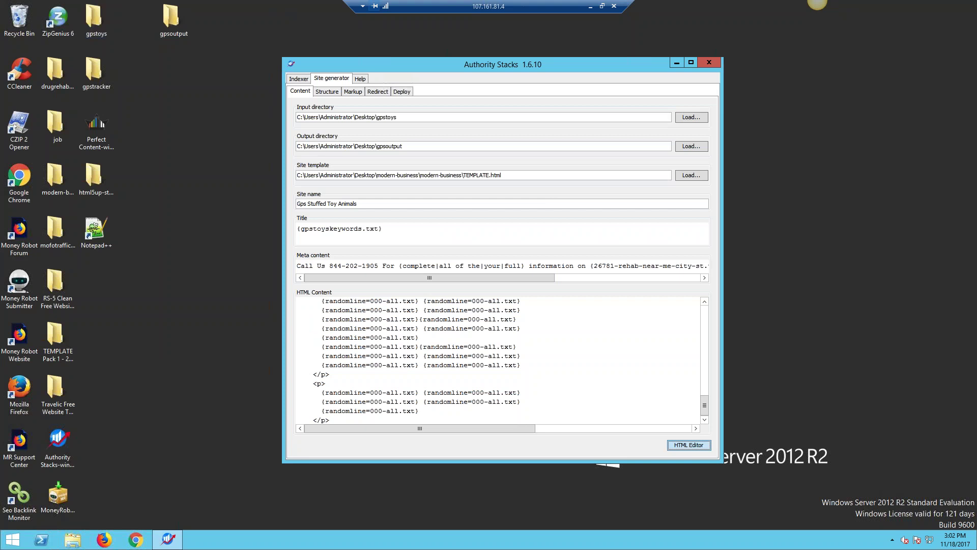
Open the images subfolder of the gpstoys input folder on the desktop and look over its image files.
left_click_drag(397, 119, 343, 118)
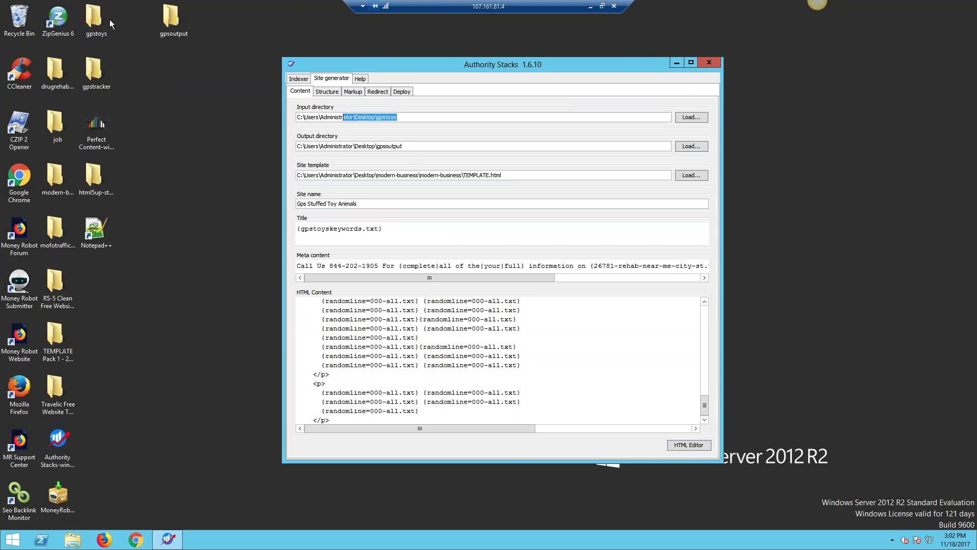
double_click(95, 20)
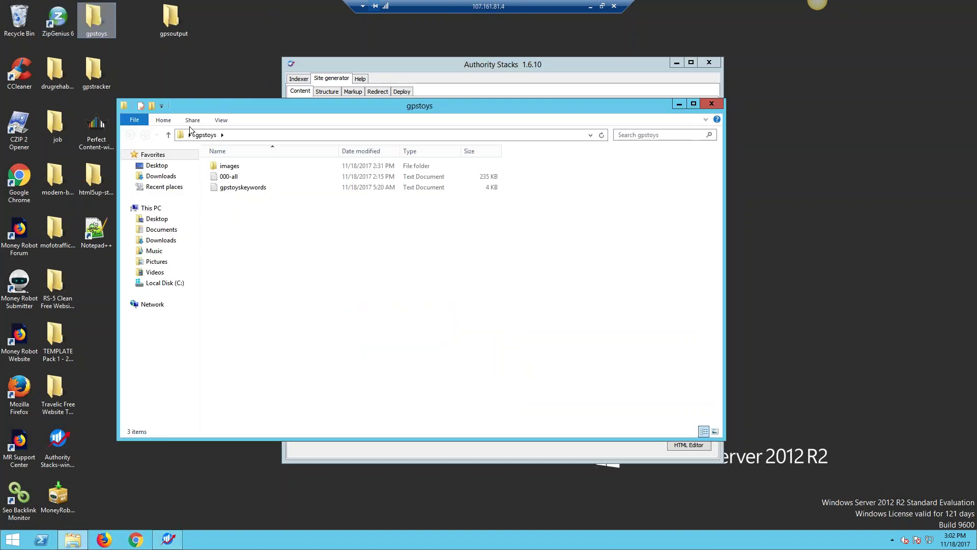
double_click(231, 165)
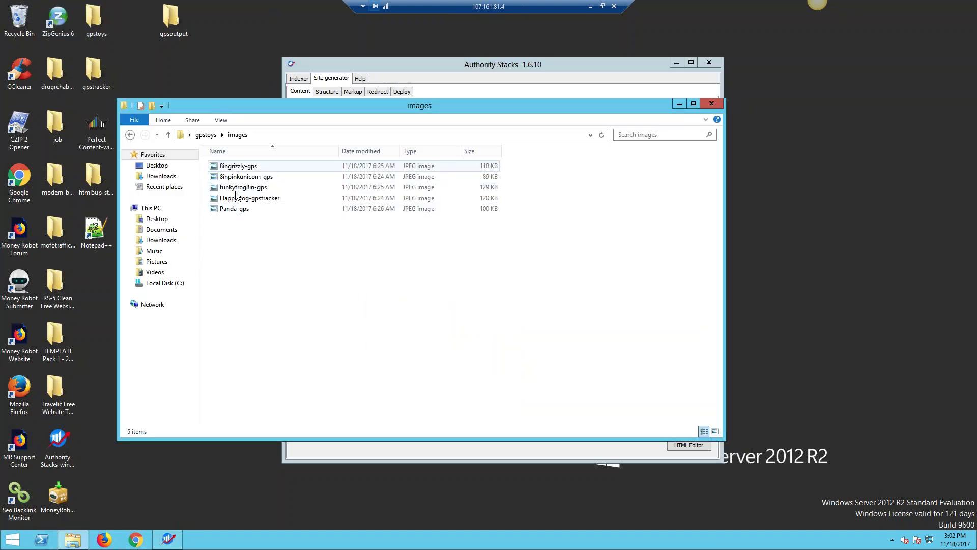
left_click(242, 177)
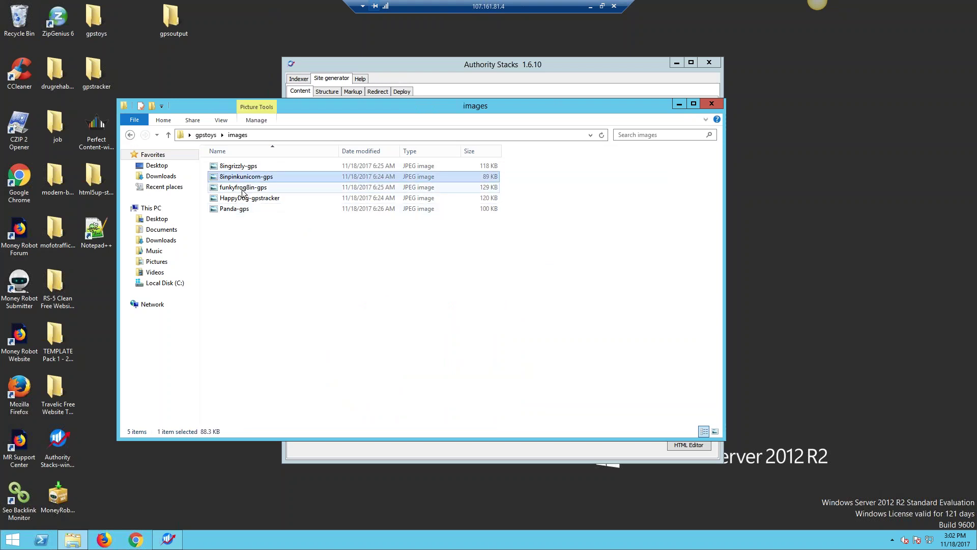
left_click(288, 238)
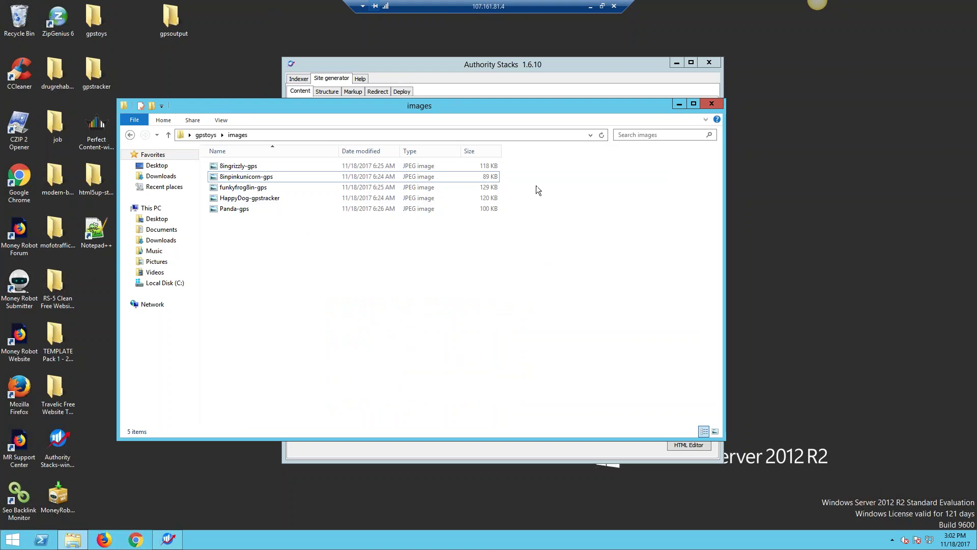
Open the detailed file properties of the 8inpinkunicorn-gps image.
right_click(222, 179)
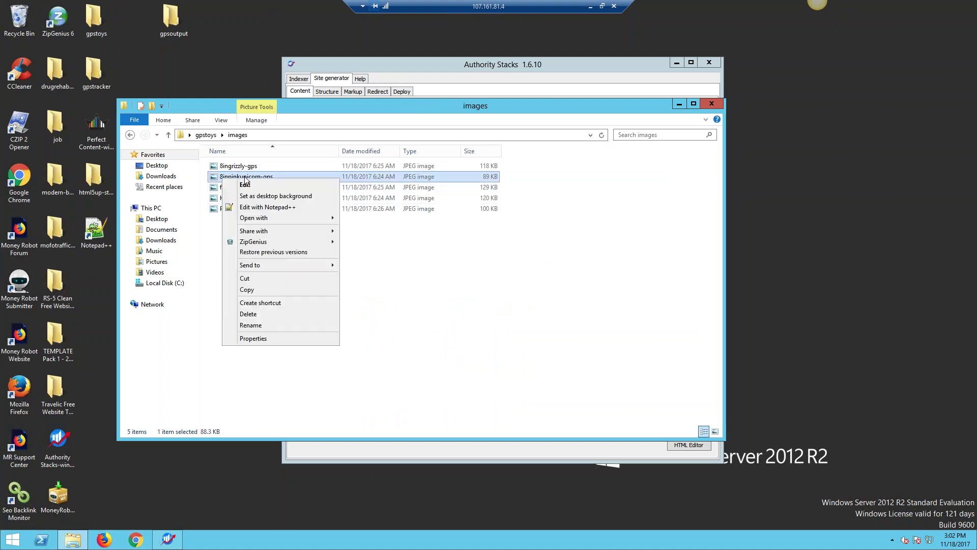
left_click(249, 338)
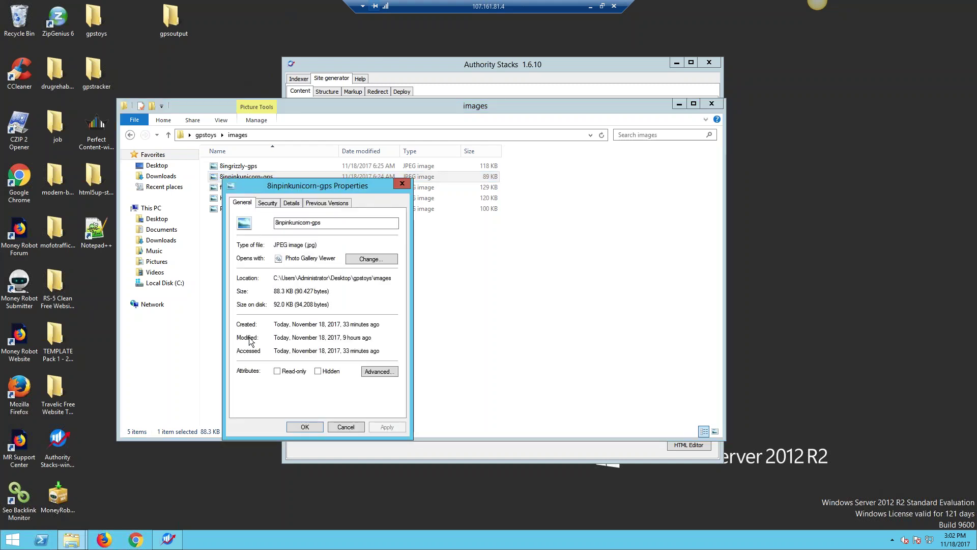
left_click(285, 204)
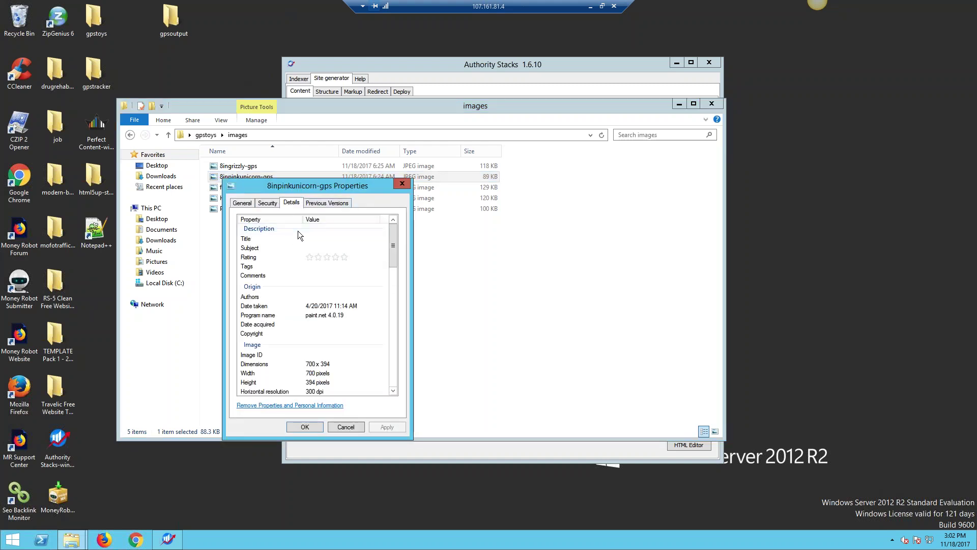
Set the image's Title property to "gps toy unicorn stuffer pink plush animal".
left_click(325, 231)
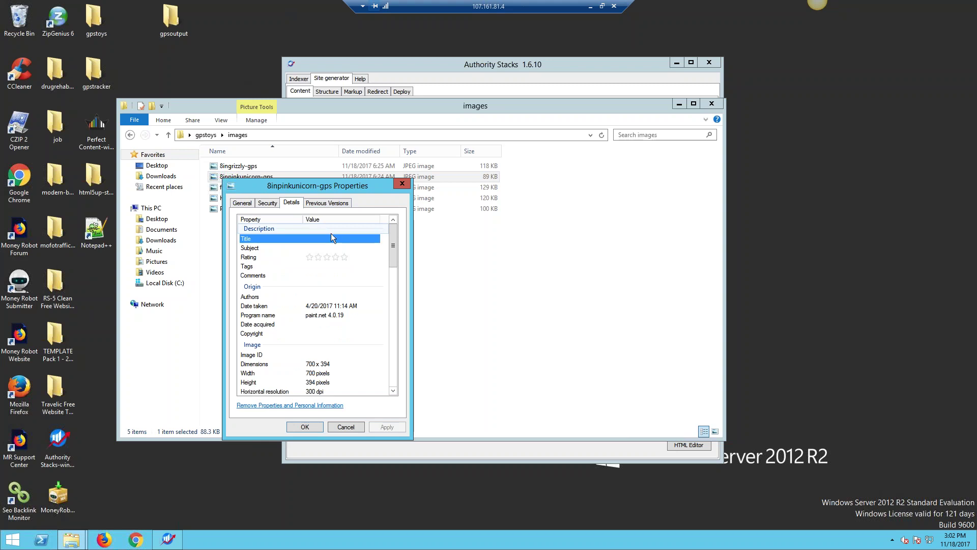
left_click(331, 234)
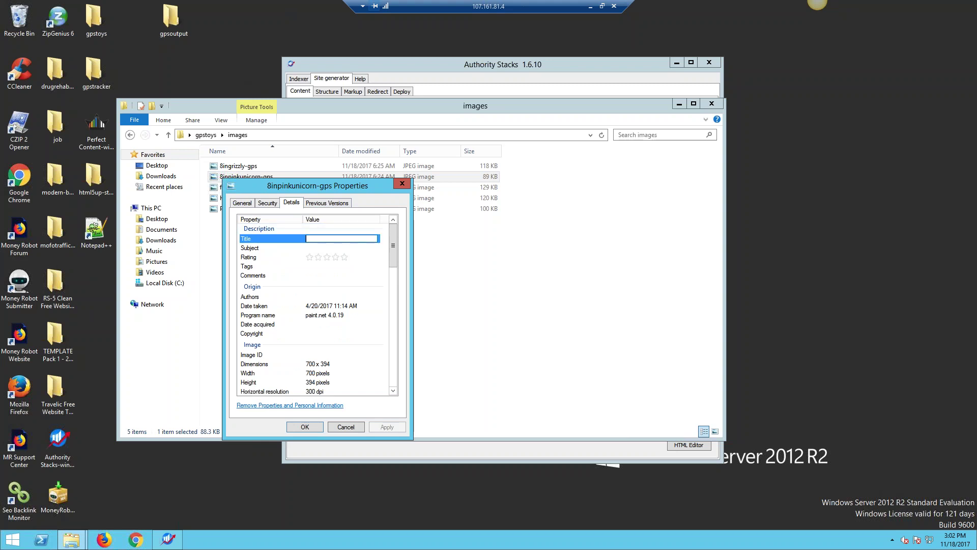
key("Tab")
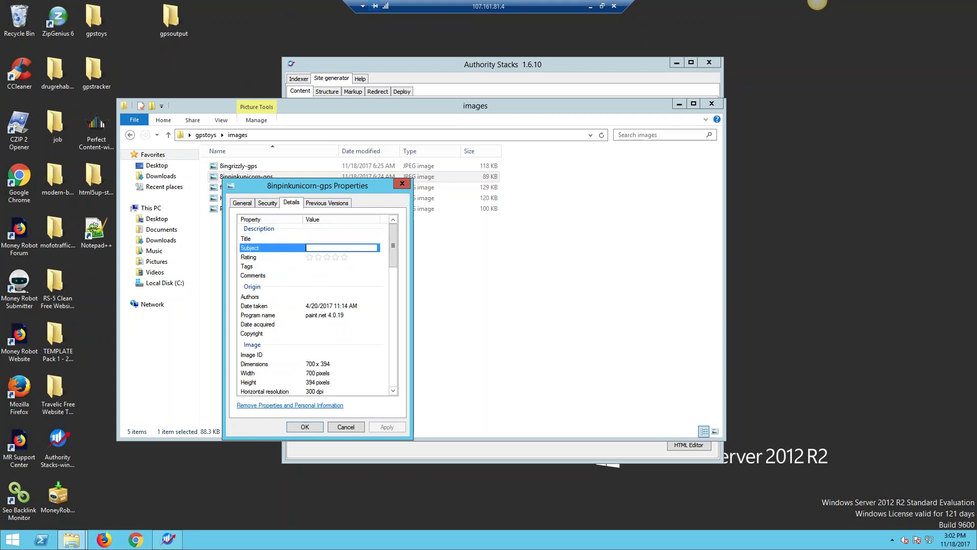
left_click(341, 257)
left_click(338, 239)
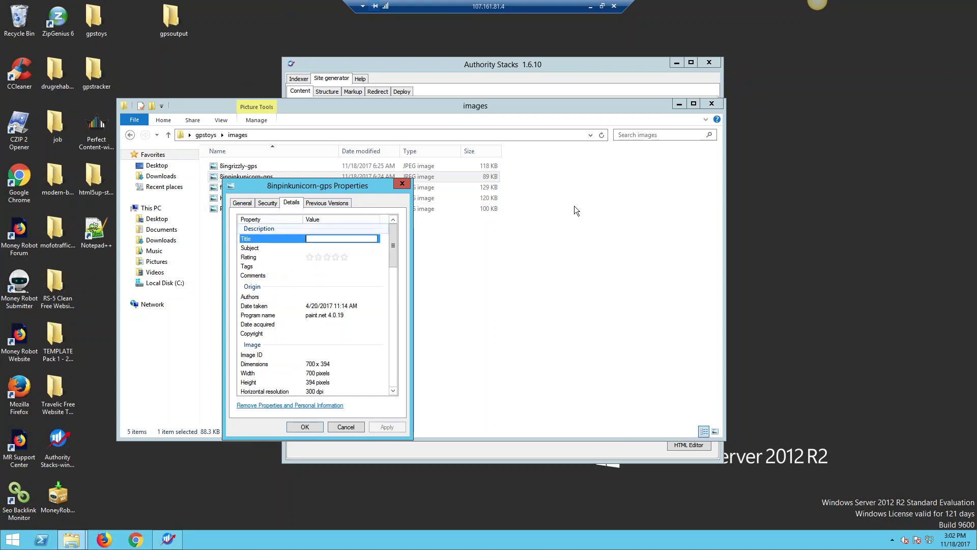
type("gp")
type("s toy")
type(" unico")
type("rn")
type(" stuffer")
type(" pink plu")
type("sh")
type(" animal")
Copy the full Title text and paste it into the image's Subject property.
right_click(358, 241)
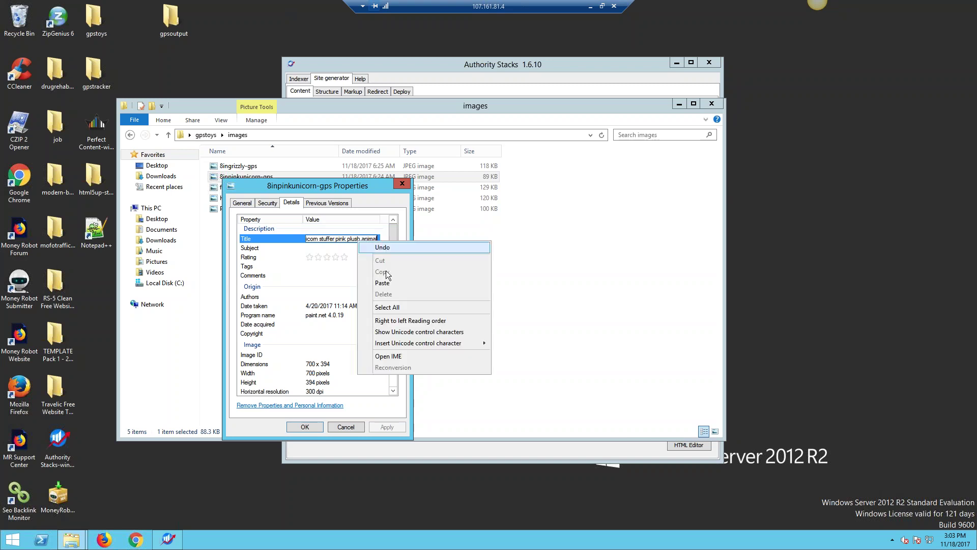
left_click(399, 308)
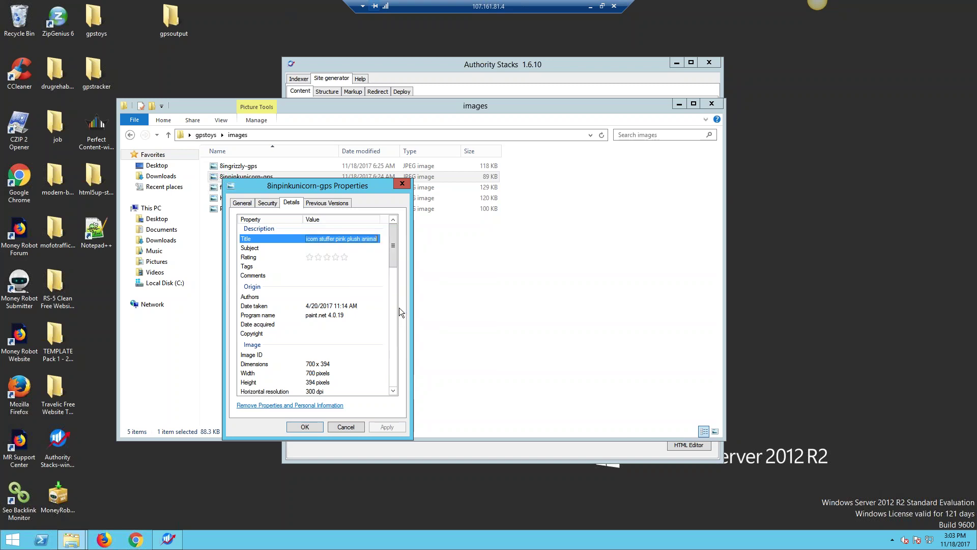
right_click(368, 235)
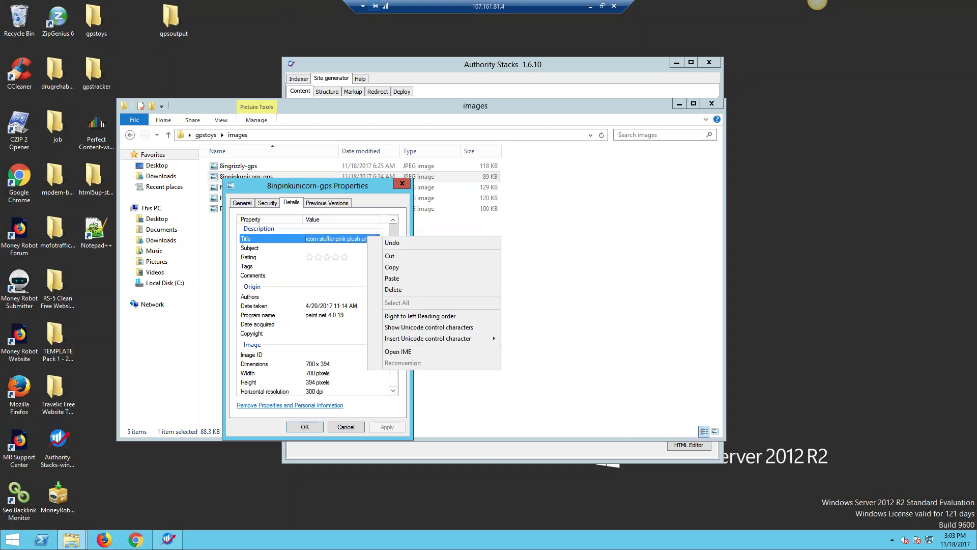
left_click(394, 268)
left_click(360, 248)
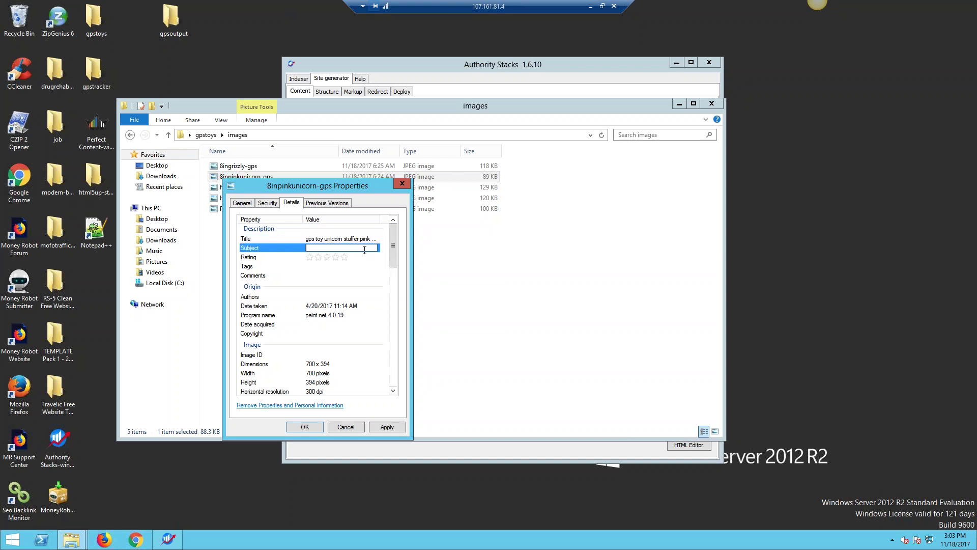
right_click(365, 249)
left_click(386, 293)
Paste the copied title text into the image's Tags and Comments properties.
left_click(347, 266)
right_click(347, 266)
left_click(376, 308)
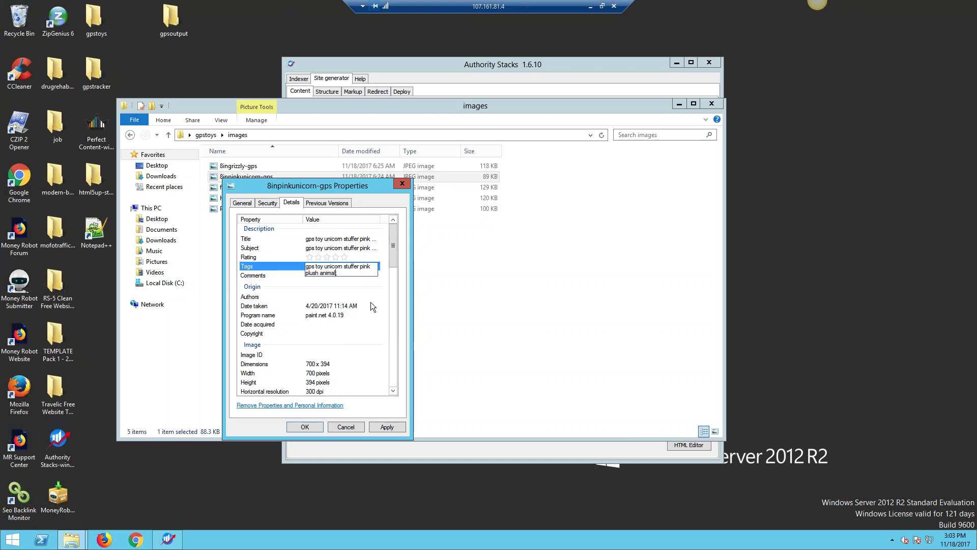
left_click(347, 277)
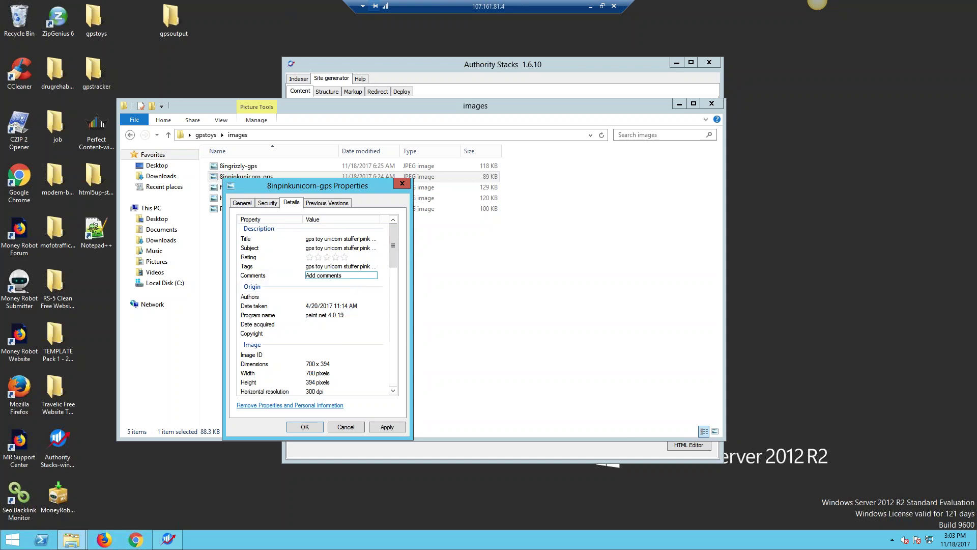
right_click(344, 279)
left_click(368, 317)
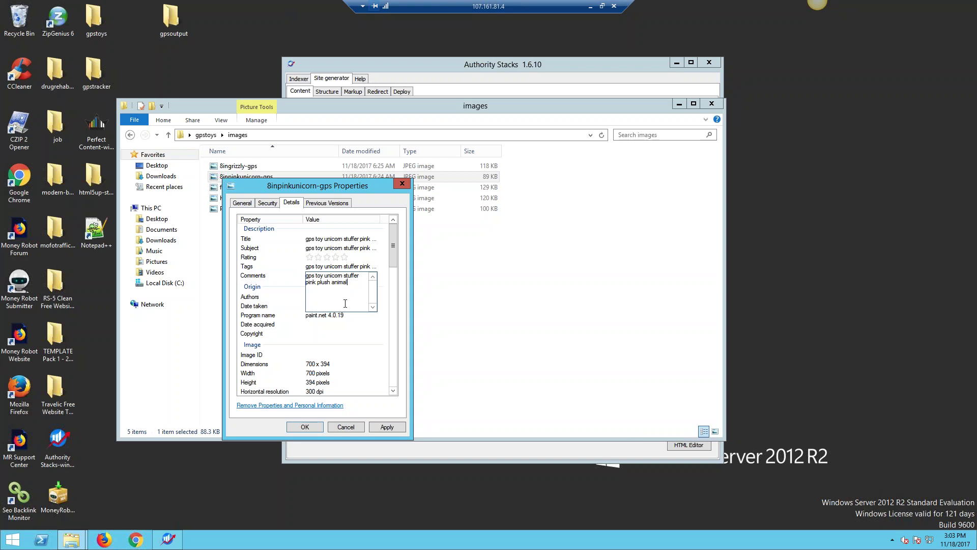
Paste the copied title text into the image's Copyright property.
left_click(392, 255)
mouse_move(392, 255)
left_mouse_down()
mouse_move(385, 365)
mouse_move(400, 271)
left_mouse_up()
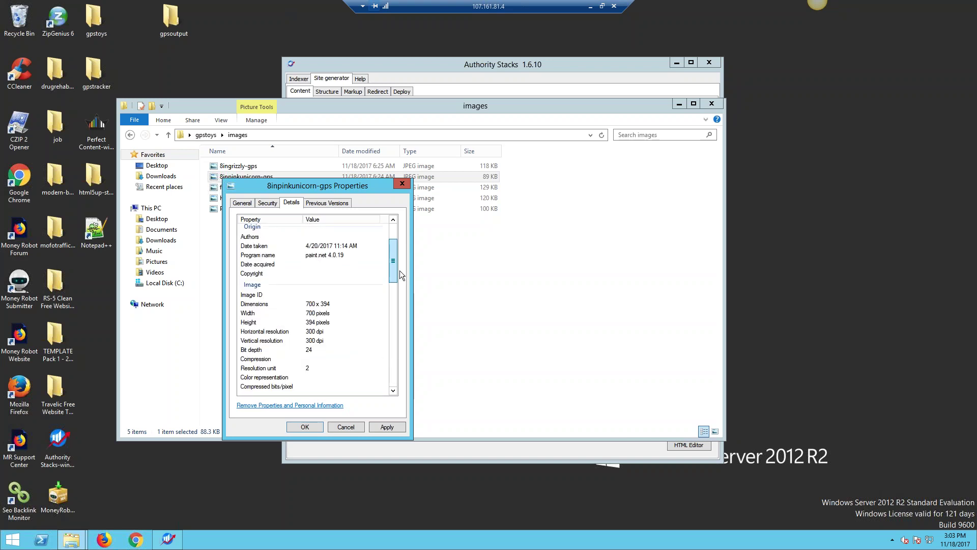
left_click(313, 274)
right_click(314, 276)
left_click(344, 319)
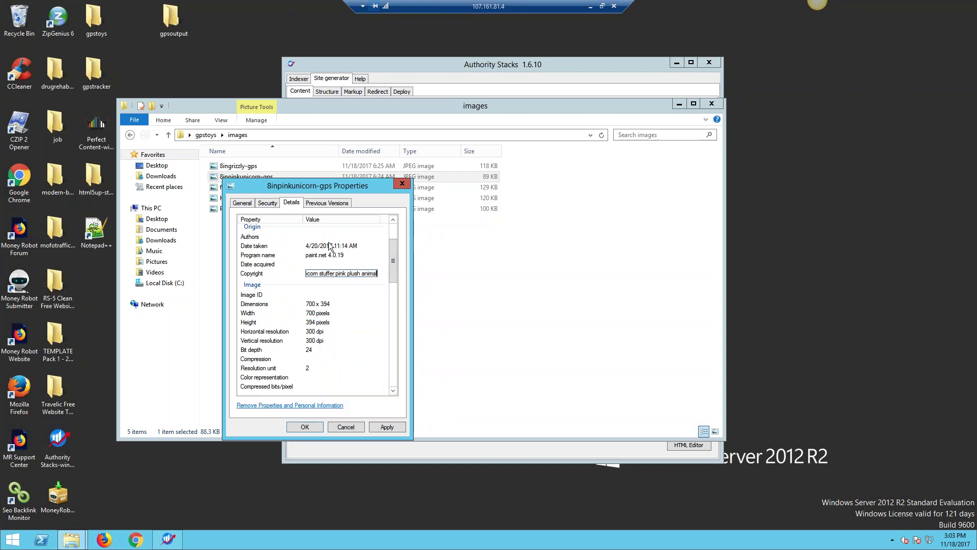
Correct "stuffer" to "stuffed" in the image's Comments property and apply the property changes.
left_click_drag(395, 258, 395, 234)
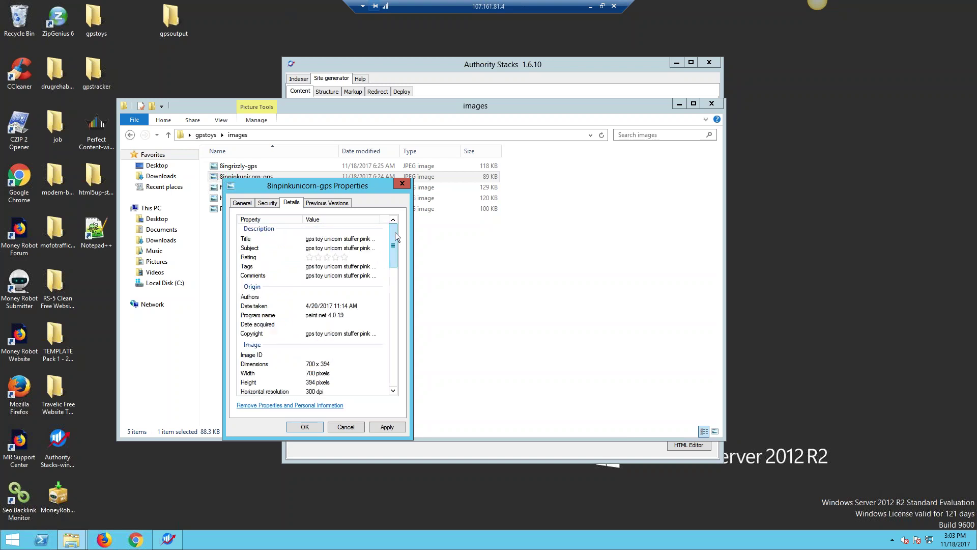
left_click(374, 239)
left_click(339, 275)
left_click(356, 288)
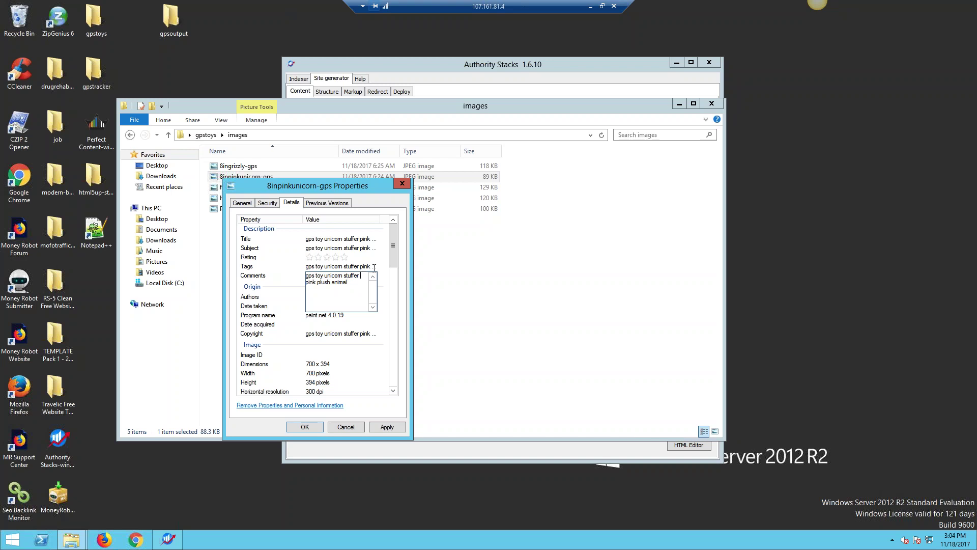
key("Delete")
key("BackSpace")
type("d")
key("End")
left_click_drag(366, 282, 293, 277)
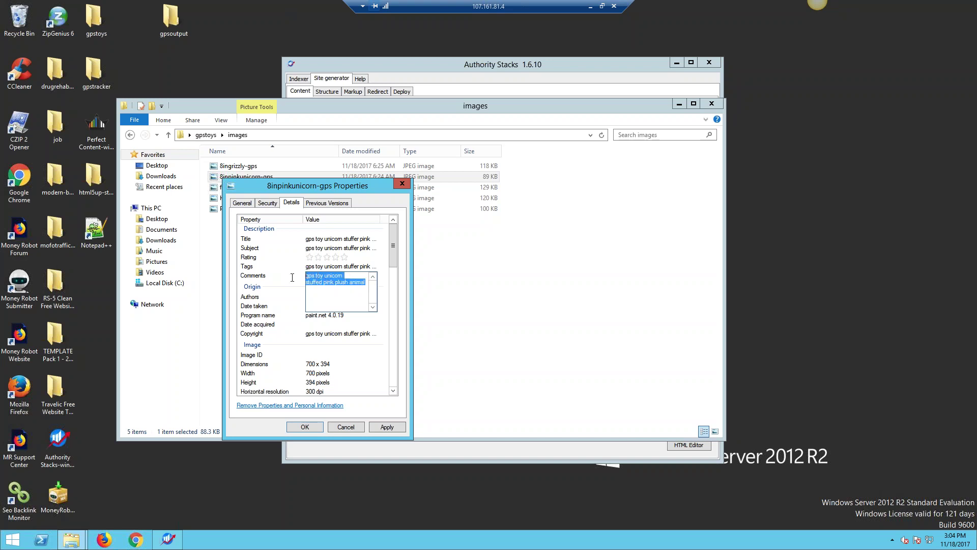
left_click(391, 244)
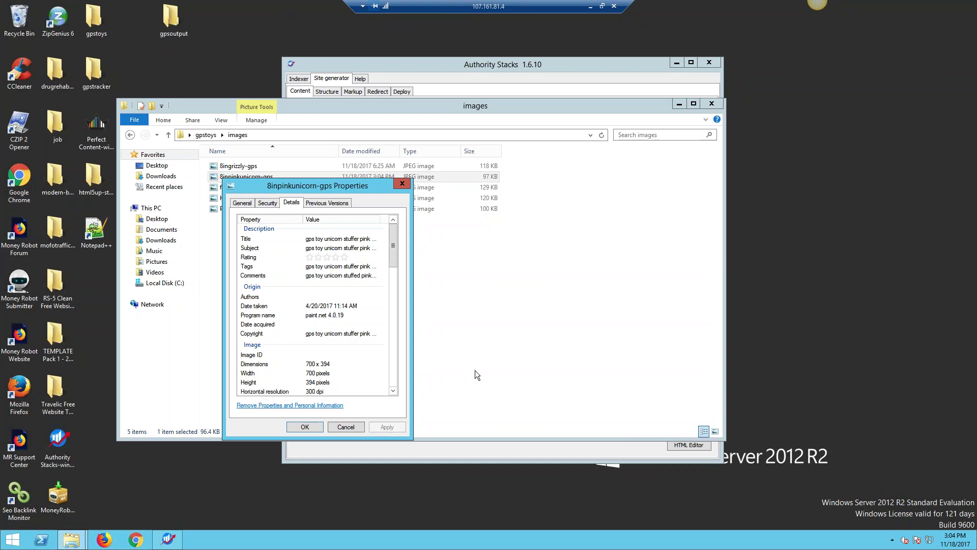
Close the image's properties and the images folder, and reopen the site's HTML content in the HTML Editor.
left_click(345, 257)
left_click(246, 204)
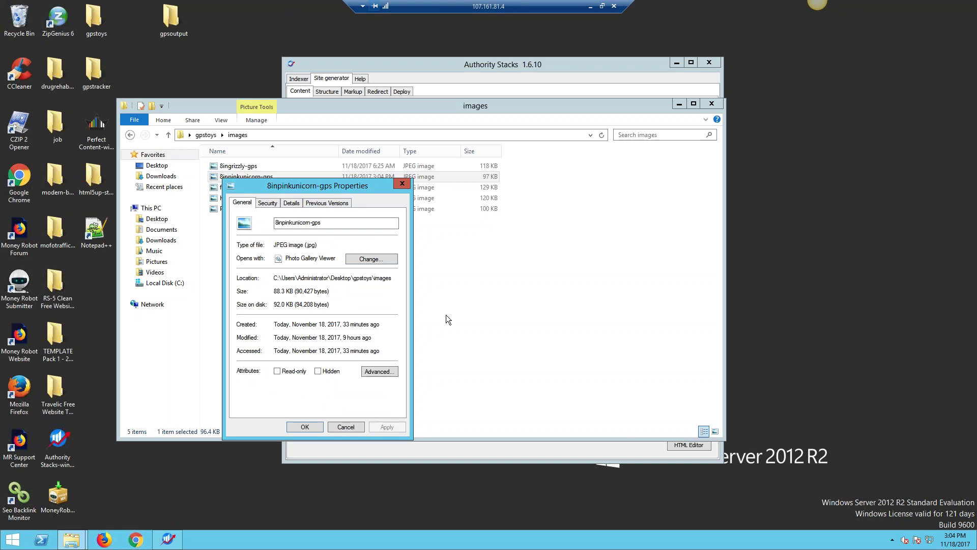
left_click(403, 184)
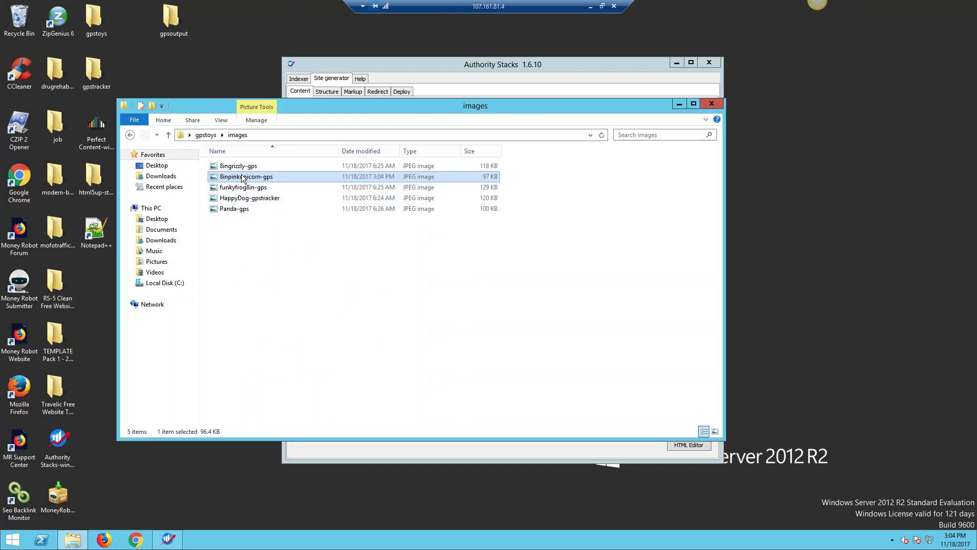
left_click(712, 104)
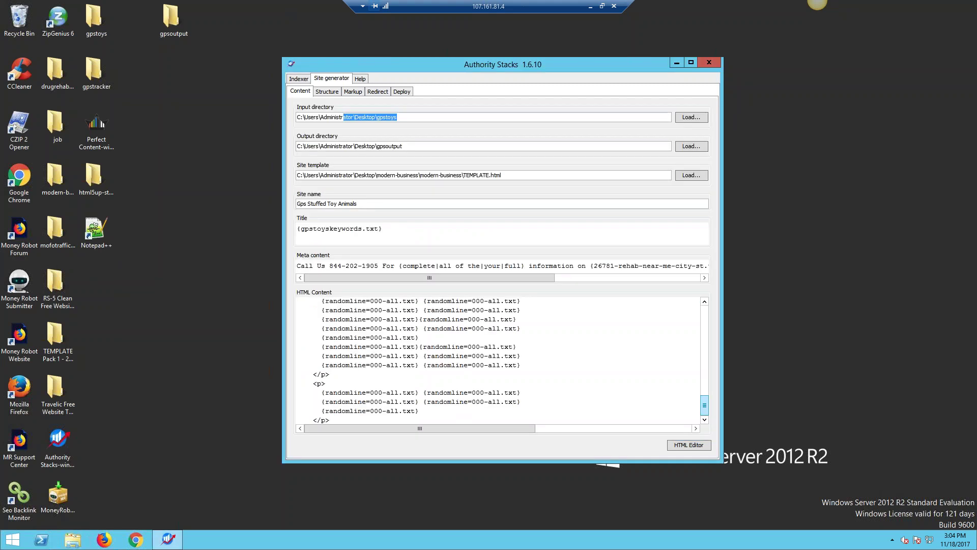
left_click(683, 445)
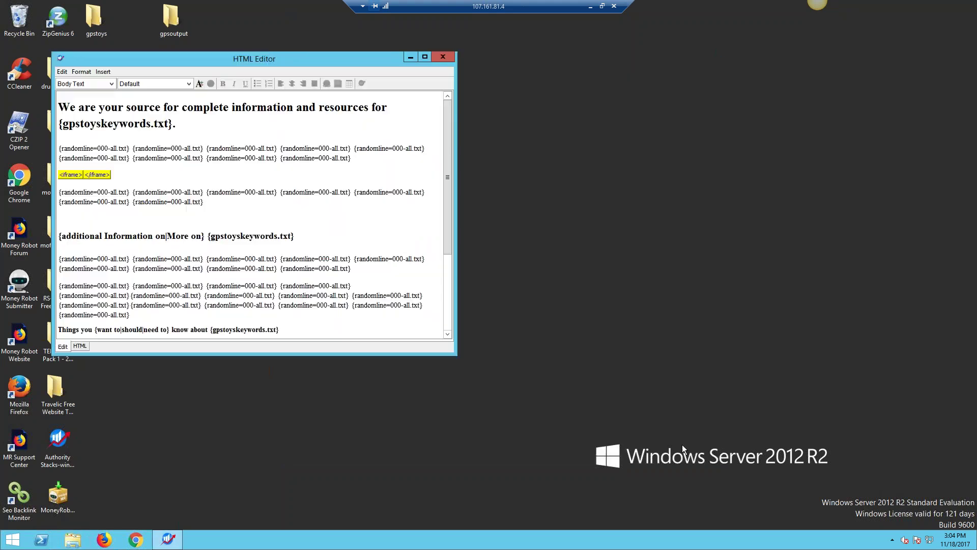
Start an Image insert shortcode from the images folder in the empty paragraph above the "additional Information on|More on" heading.
left_click(119, 222)
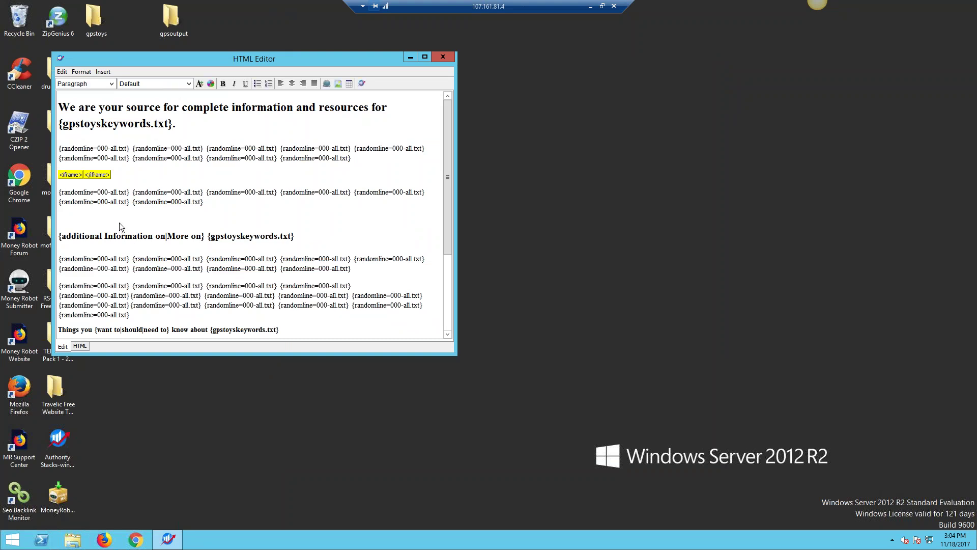
left_click(363, 82)
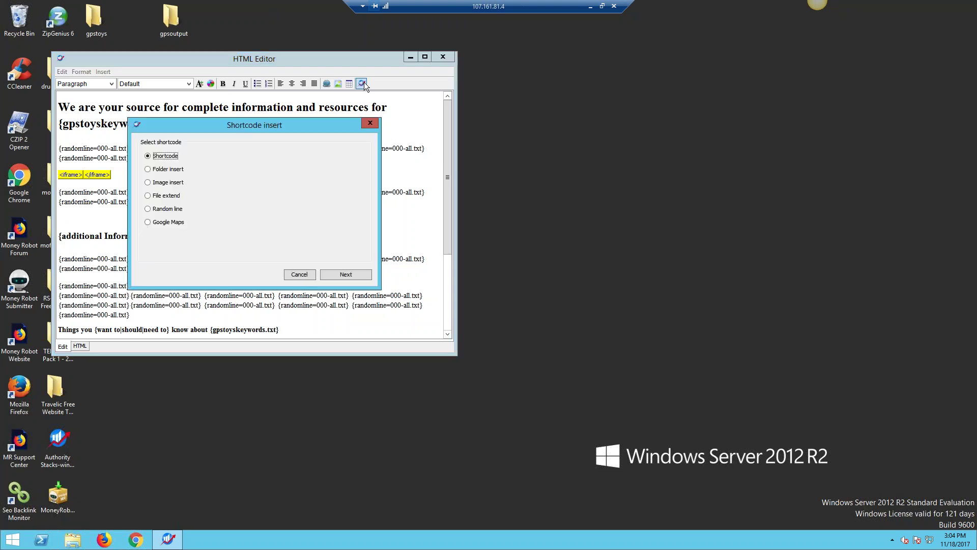
left_click(147, 183)
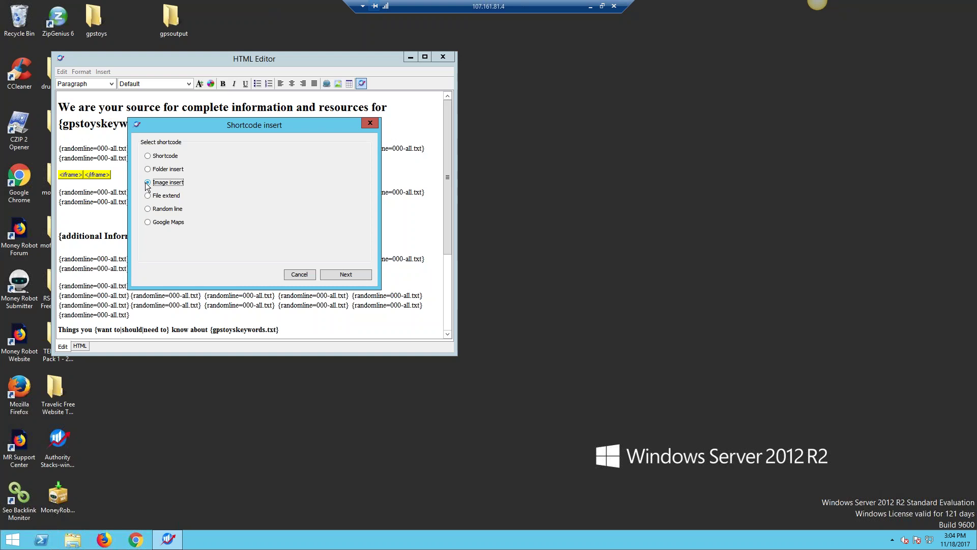
left_click(350, 275)
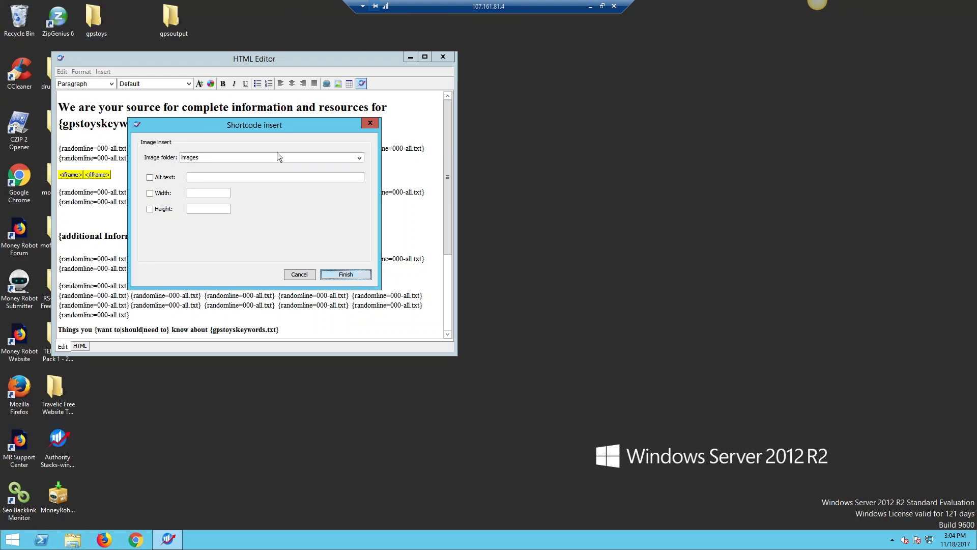
left_click(361, 157)
left_click(360, 157)
left_click(361, 157)
left_click(360, 157)
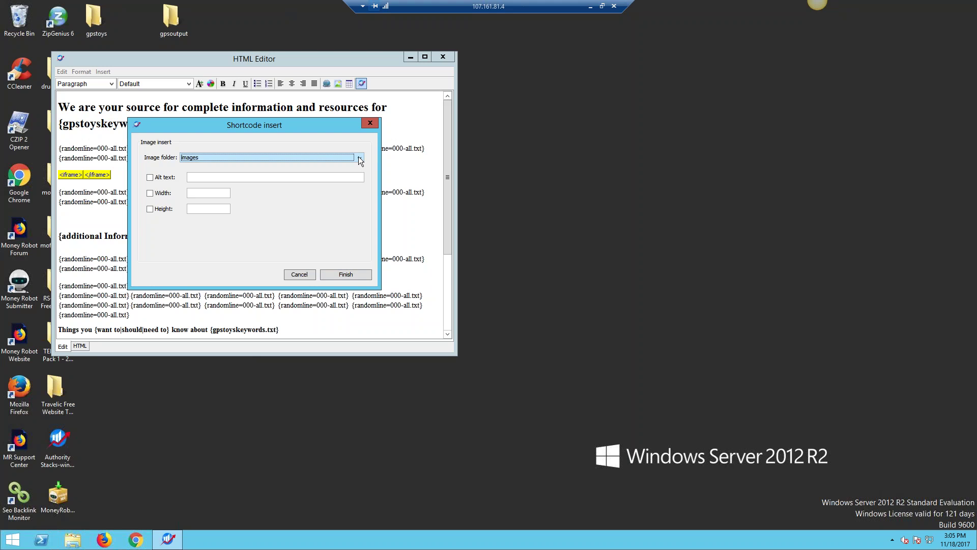
Enable the shortcode's alt text and set it to "{gps toy|gps stuffed animal|gps unicorn bear dog}".
left_click(149, 178)
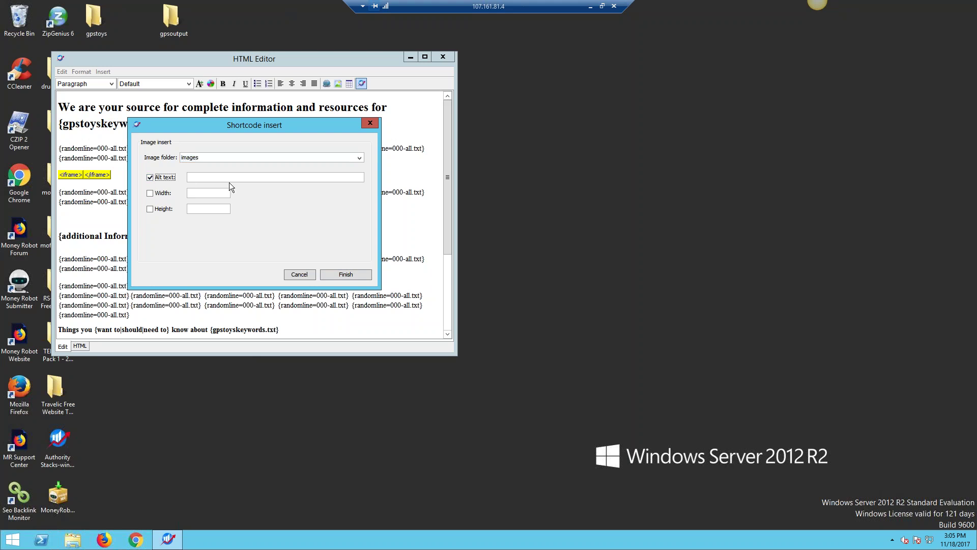
left_click(313, 177)
left_click(601, 6)
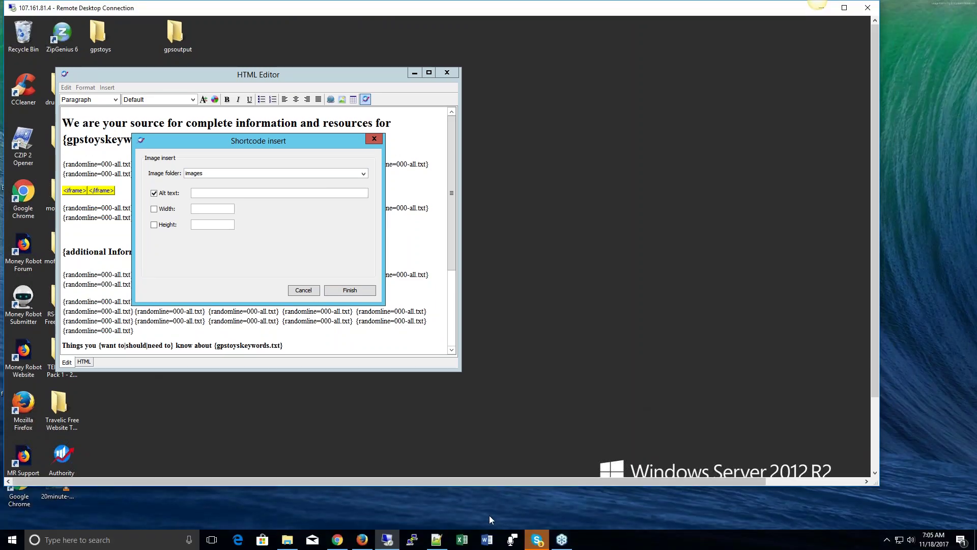
left_click(436, 540)
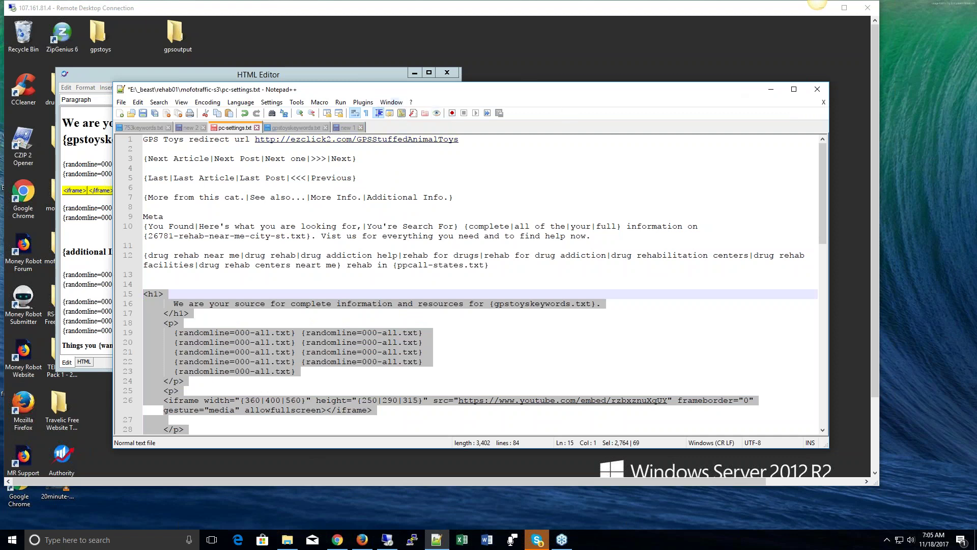
left_click(362, 72)
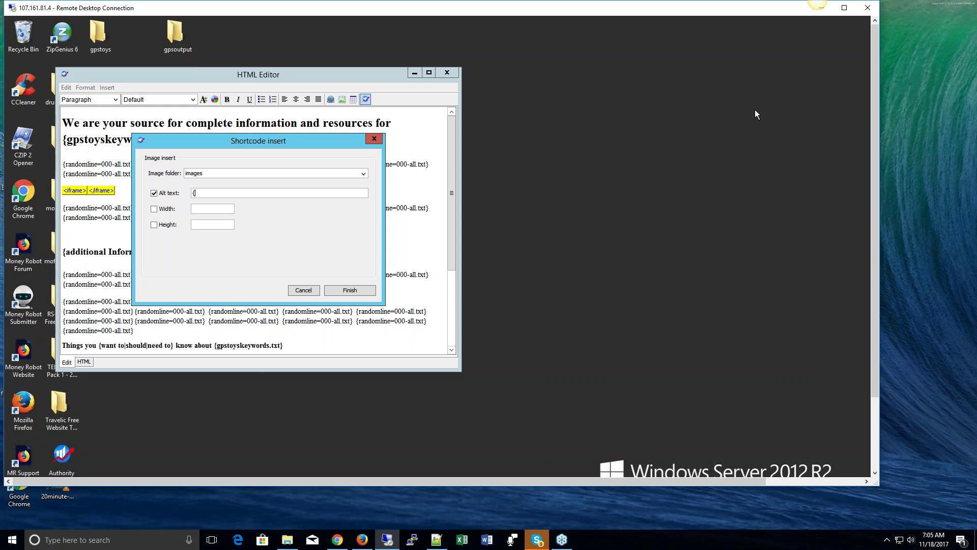
type("s ")
type("toy")
type("toy|")
type("gps stuffed an")
type("imal")
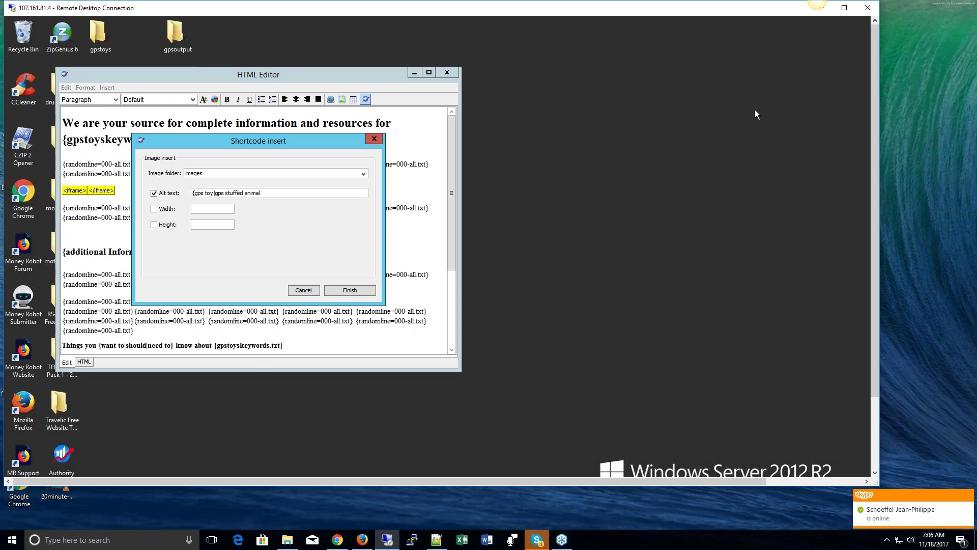
type("|gps unicorn bear dog}")
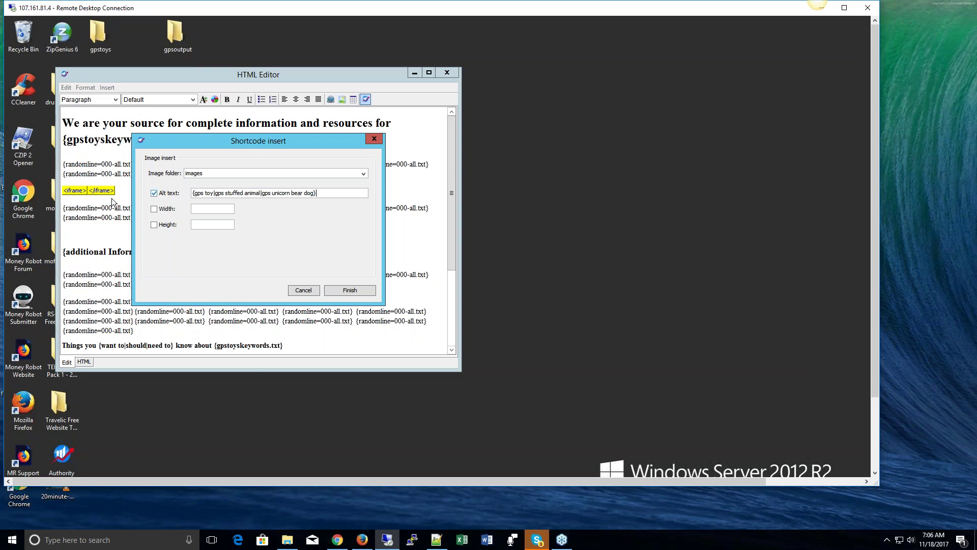
Enable the image shortcode's width and set it to {700|600|500|400}.
left_click(154, 208)
left_click(213, 209)
type("9")
type("50")
type("0|400")
type("}")
Enable the image shortcode's height, set it to {300|375|350}, and insert the shortcode into the content.
left_click(206, 228)
left_click(154, 225)
left_click(206, 225)
type("300|375|350}")
left_click(360, 289)
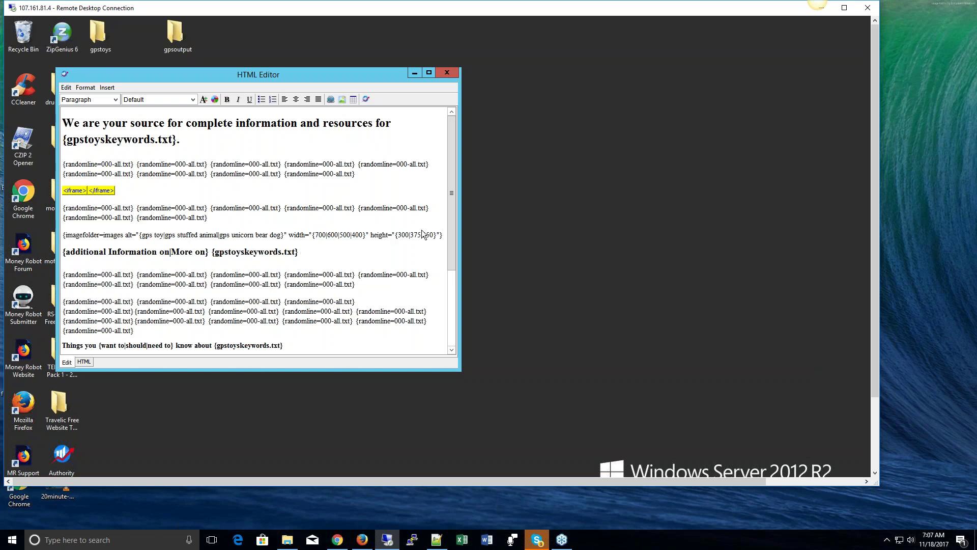
Widen the HTML Editor so the image shortcode has more room, and enlarge the remote desktop window.
left_click_drag(462, 279, 569, 275)
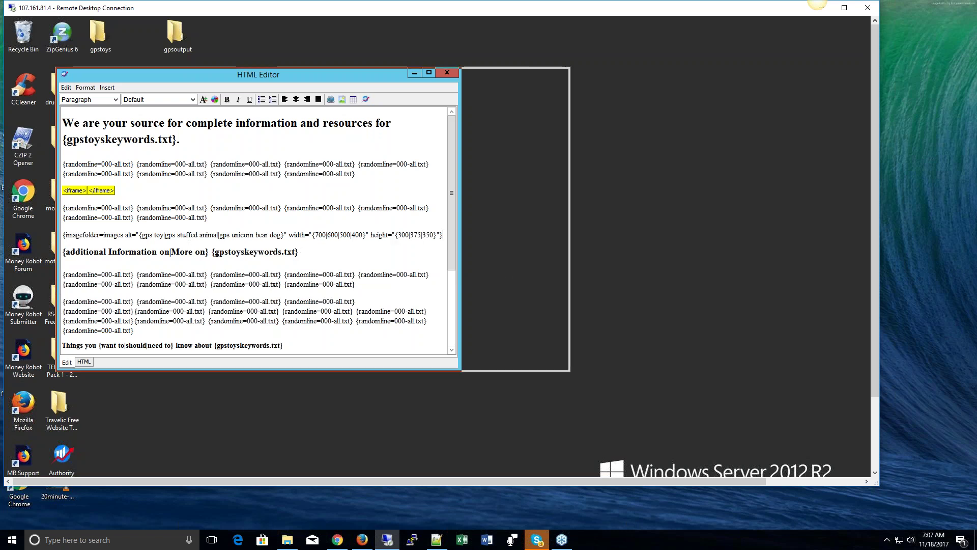
left_click_drag(447, 216, 53, 235)
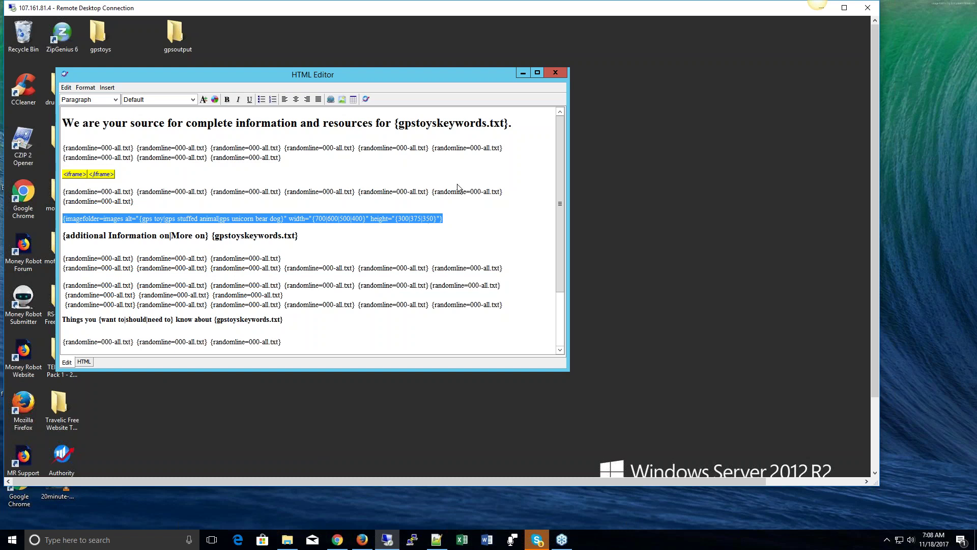
key("Home")
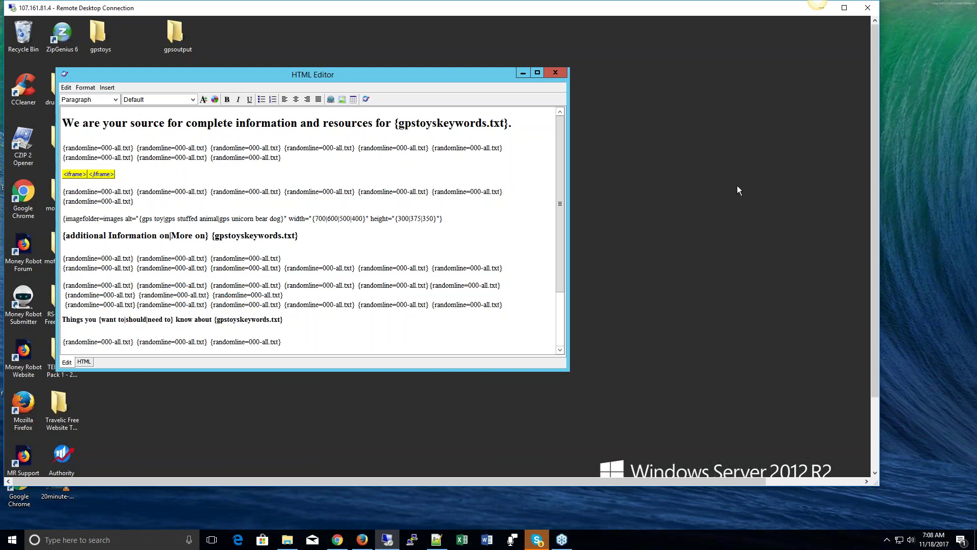
left_click_drag(879, 486, 951, 508)
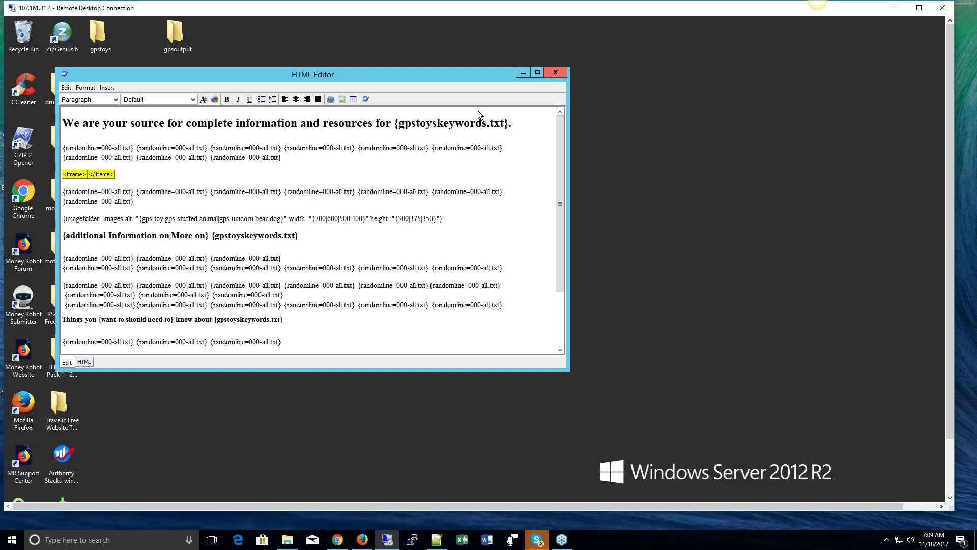
scroll(458, 193, "down", 3)
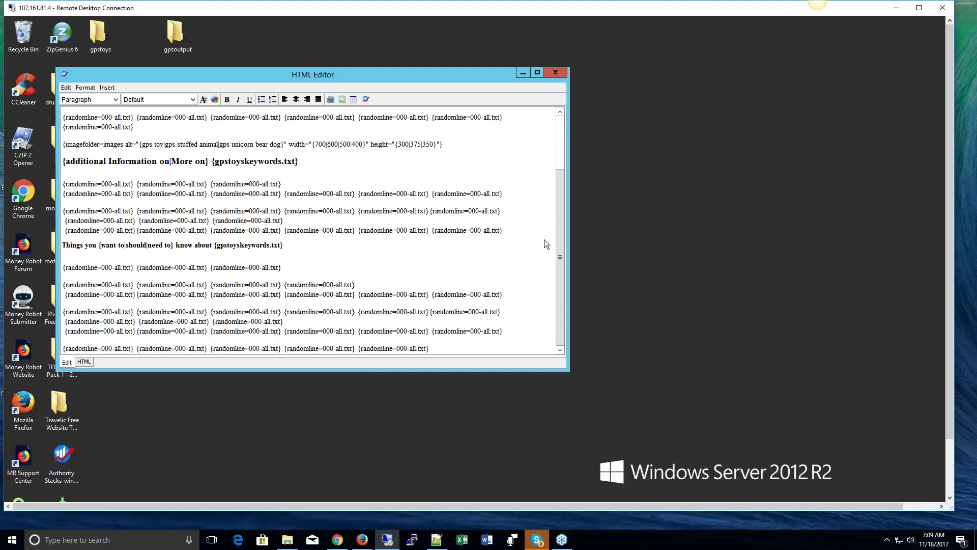
scroll(558, 235, "up", 3)
scroll(535, 296, "down", 3)
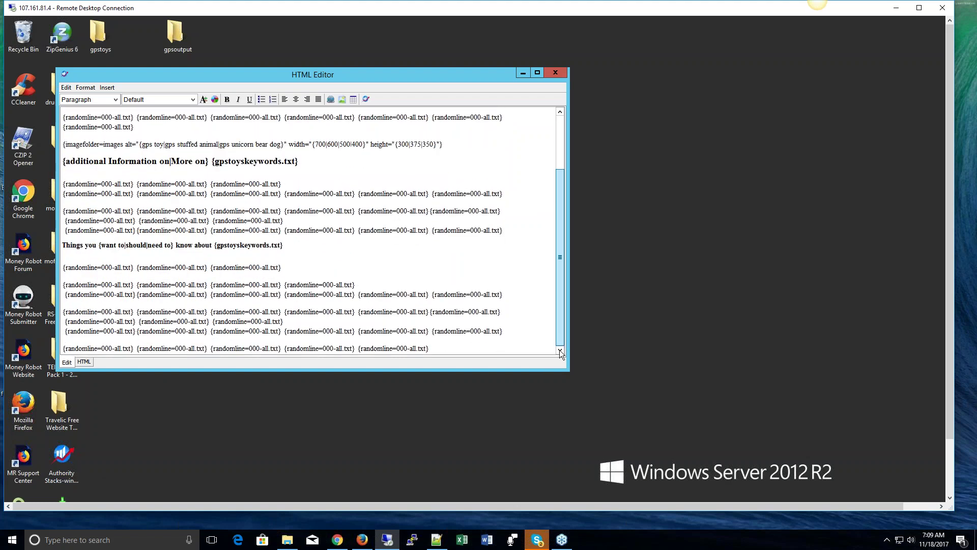
scroll(577, 219, "up", 3)
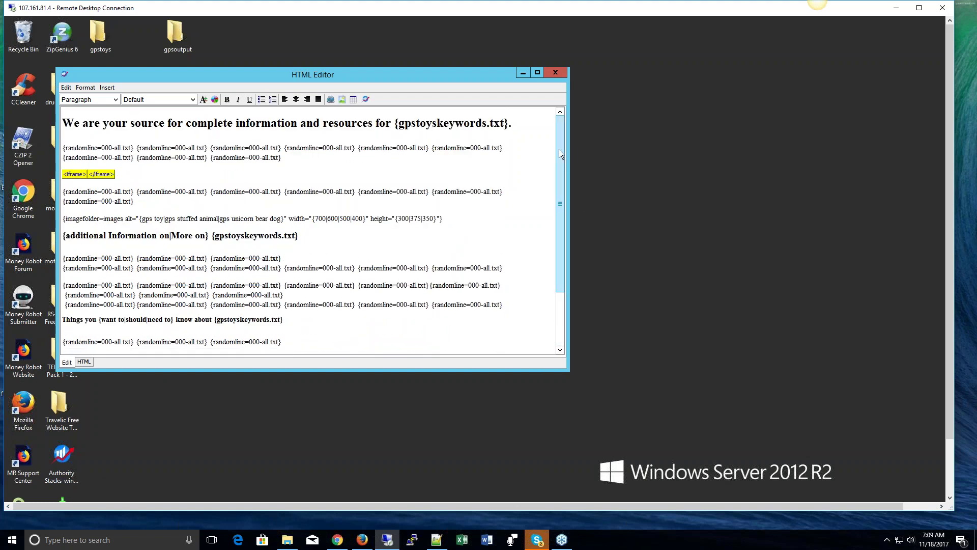
left_click_drag(561, 155, 593, 125)
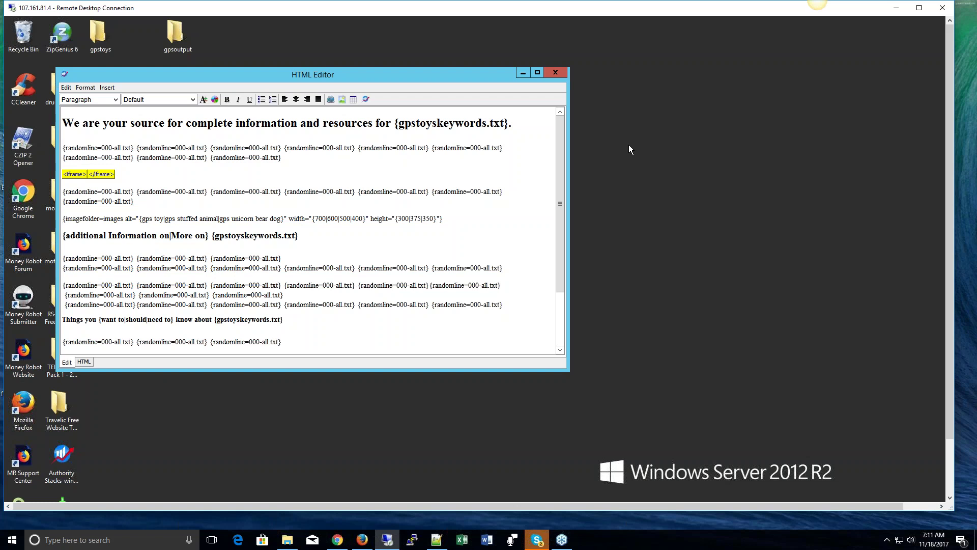
Copy the image shortcode into its own paragraph below the "Things you {want to|should|need to} know about" heading and close the HTML Editor.
left_click_drag(443, 219, 48, 214)
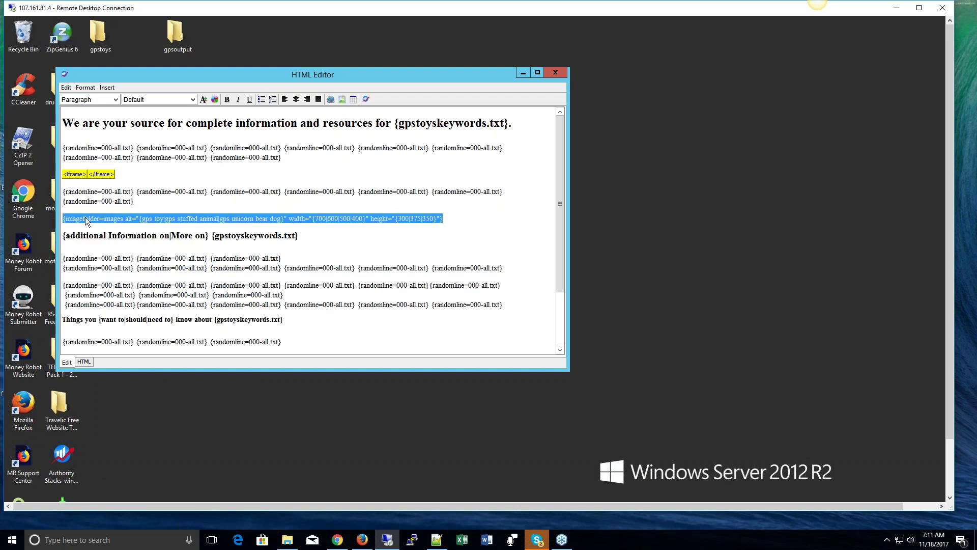
right_click(387, 219)
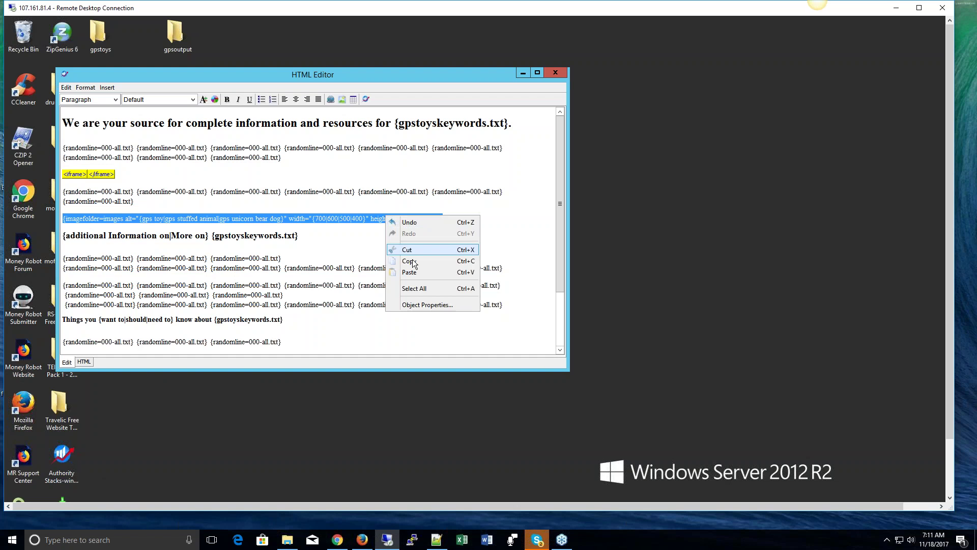
left_click(414, 261)
scroll(407, 253, "down", 3)
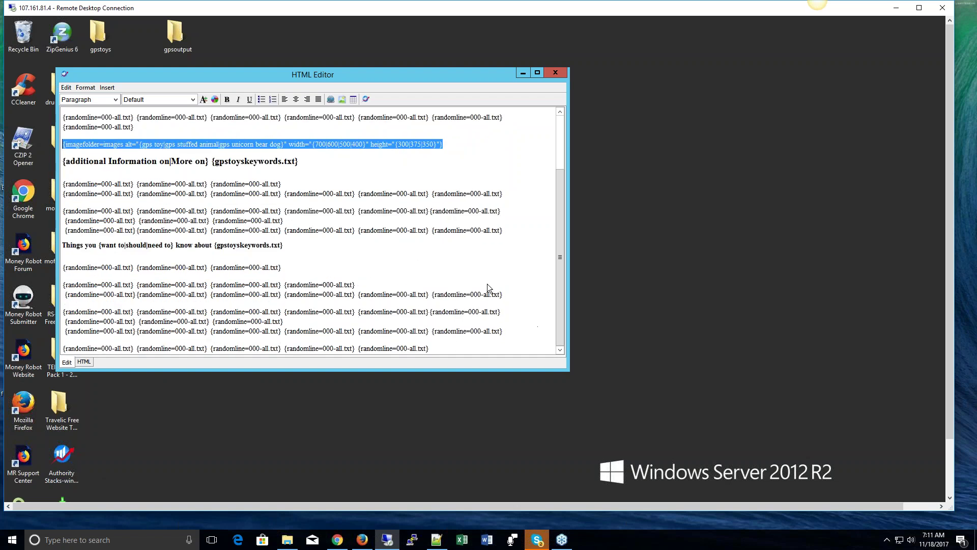
left_click(316, 258)
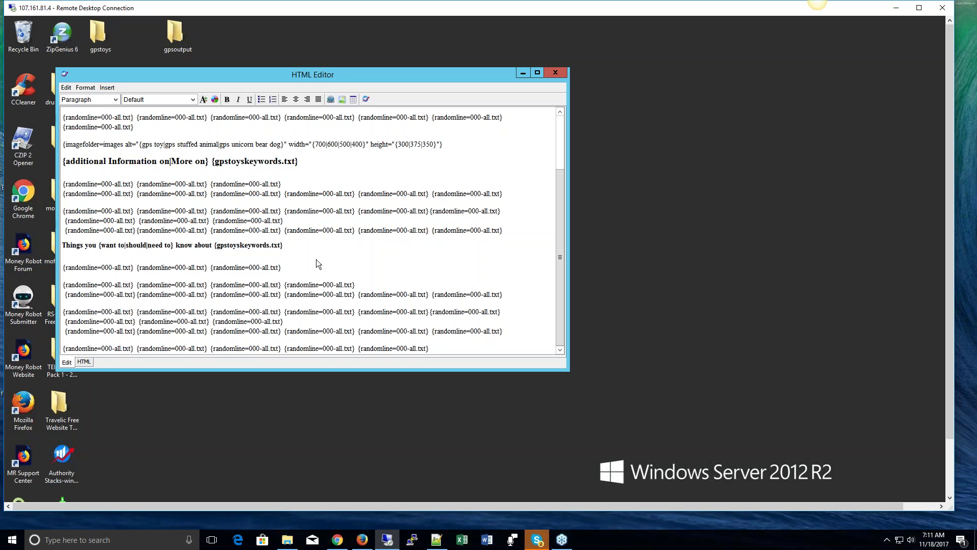
key("Return")
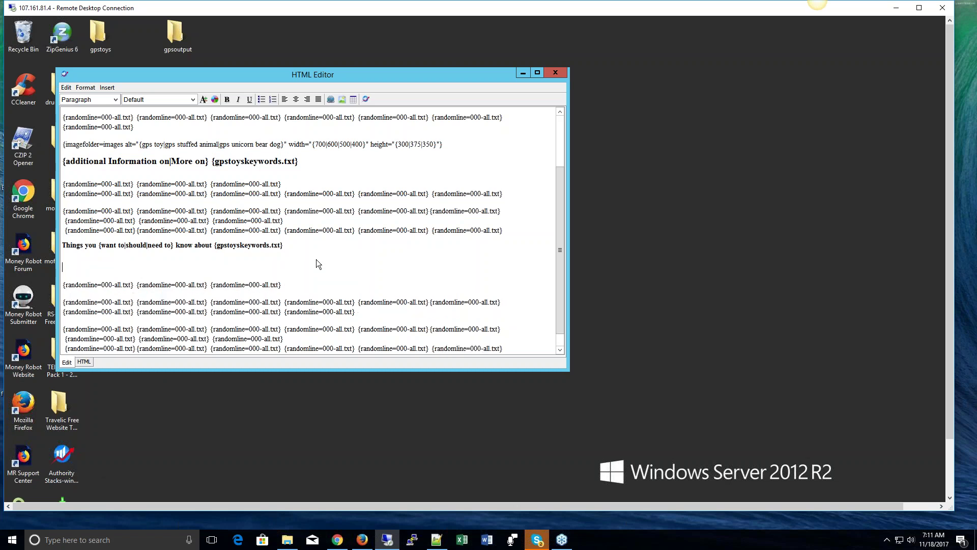
key("ctrl+v")
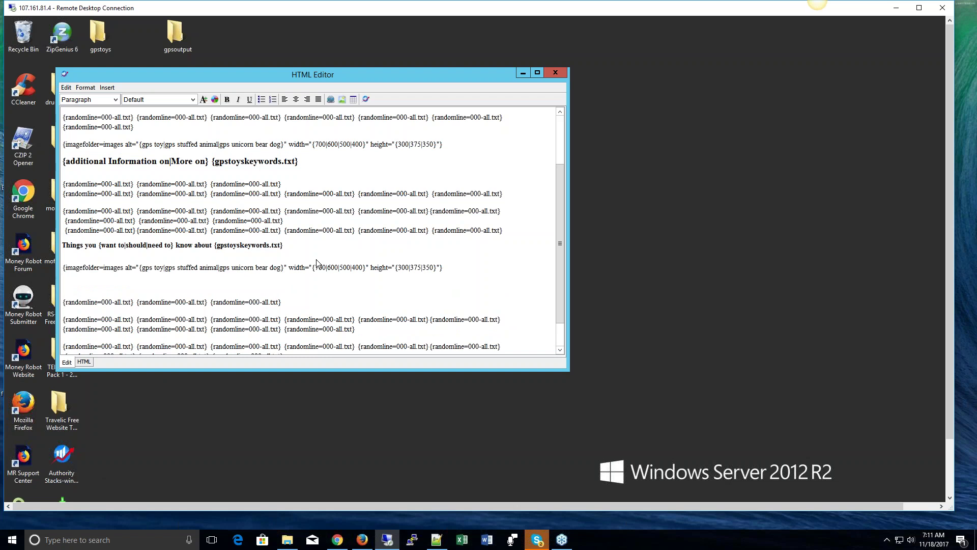
key("Delete")
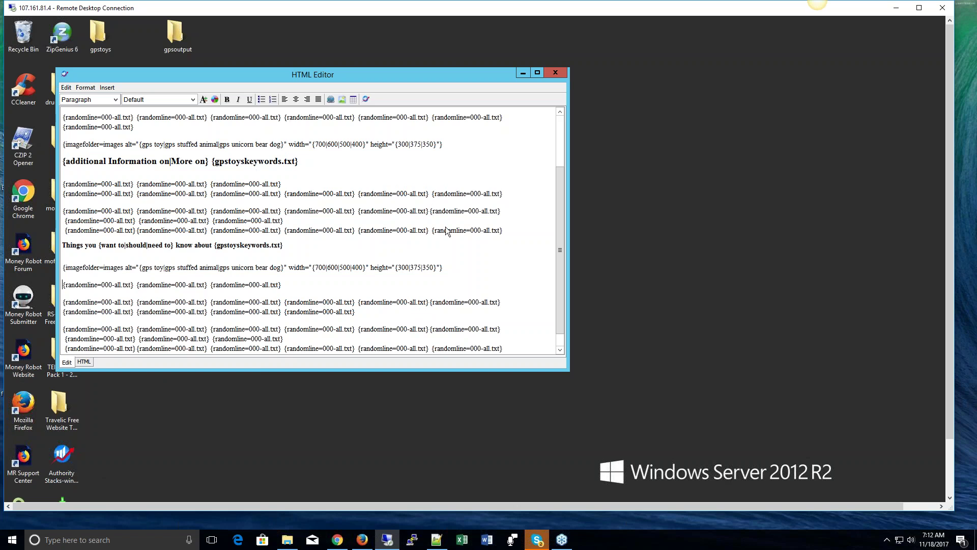
left_click_drag(558, 197, 565, 163)
scroll(542, 255, "down", 4)
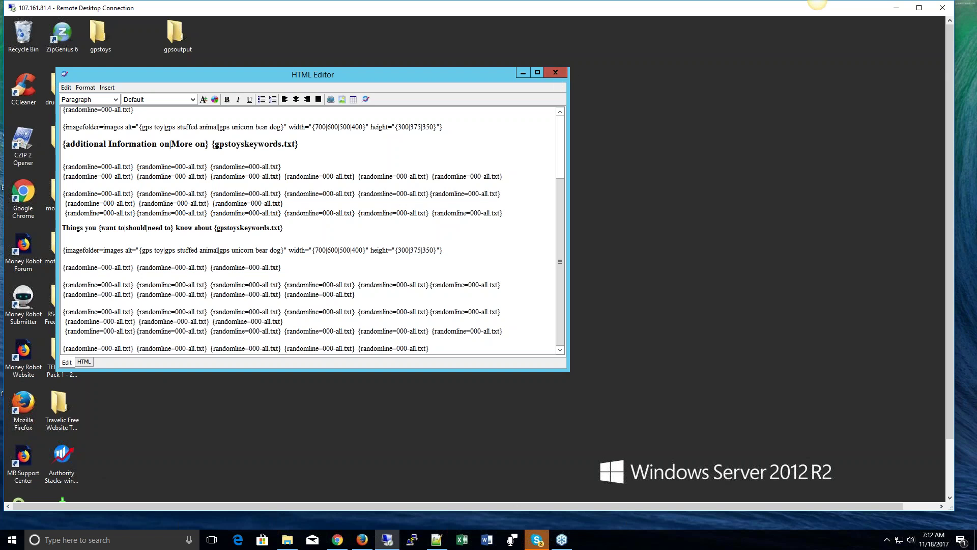
left_click(556, 73)
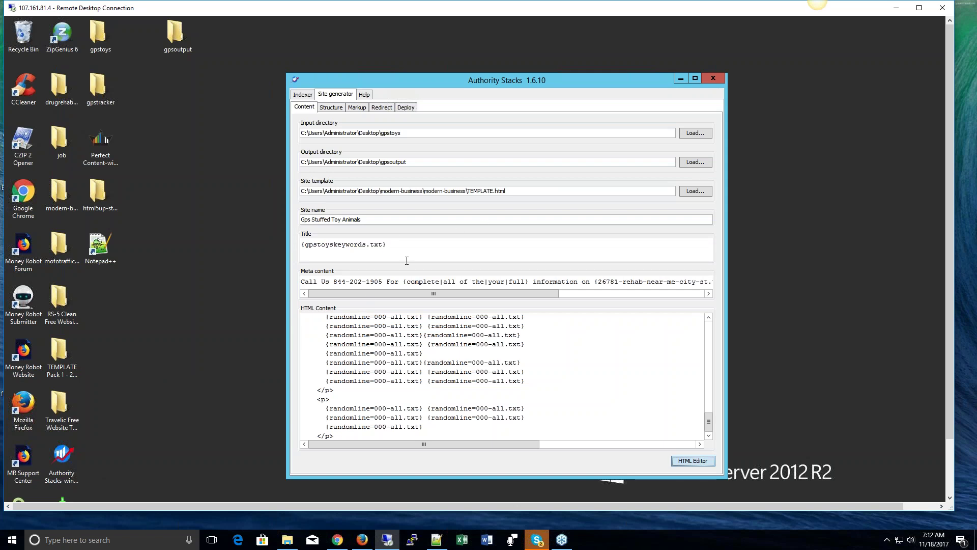
Switch to Notepad++ and copy the spun paragraph under "Meta" in pc-settings.txt.
left_click(436, 541)
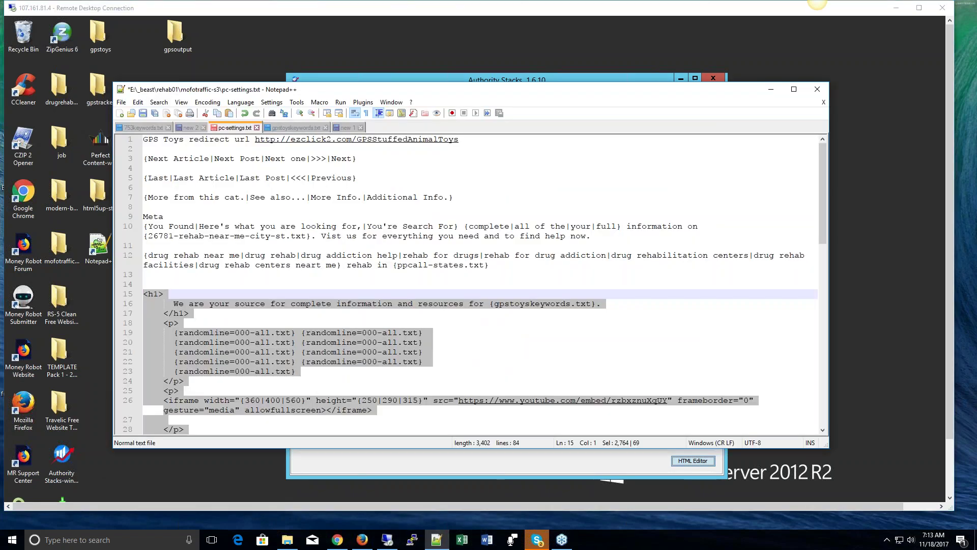
left_click(316, 217)
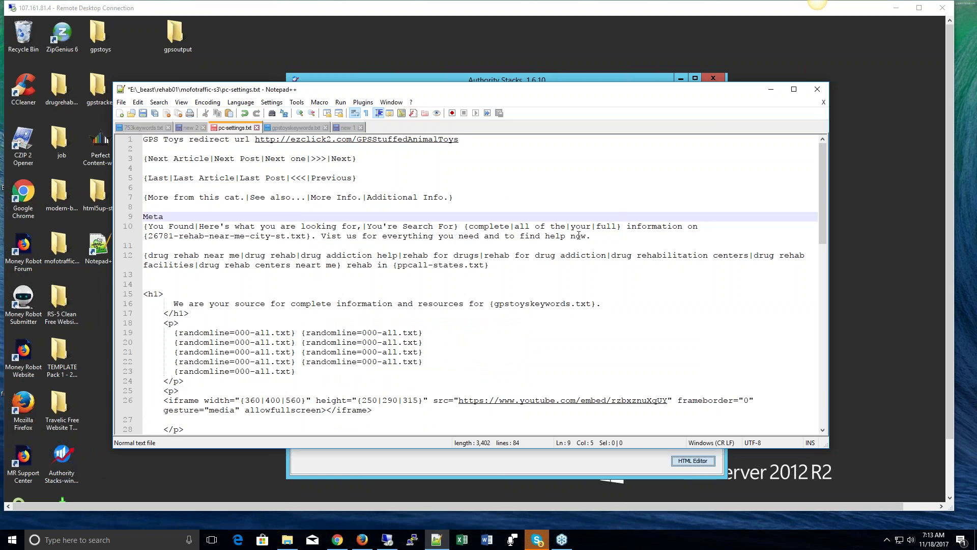
left_click_drag(589, 238, 143, 225)
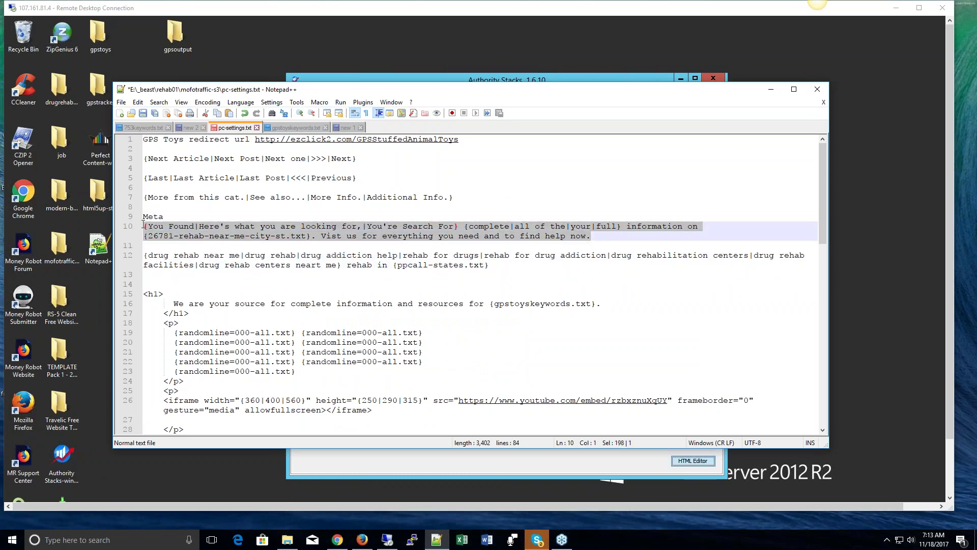
right_click(294, 231)
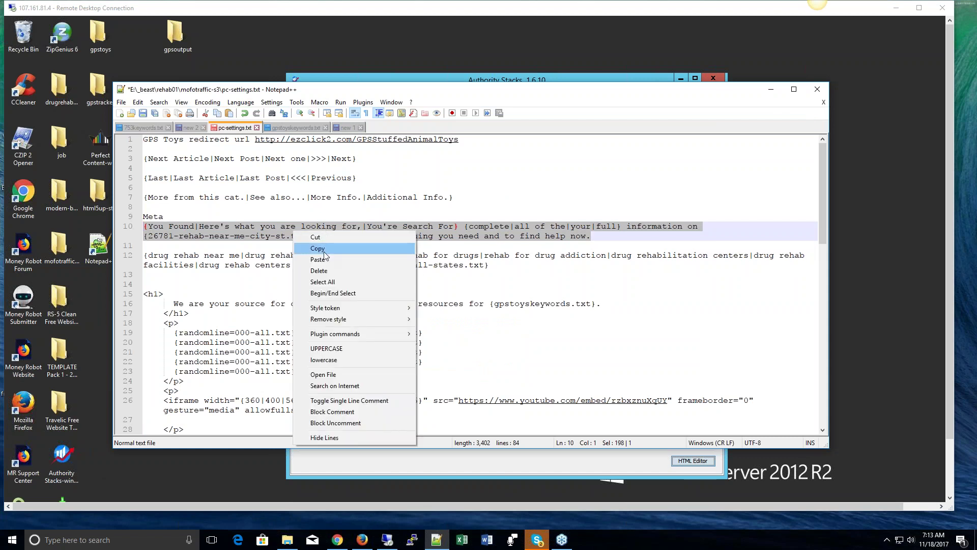
left_click(321, 248)
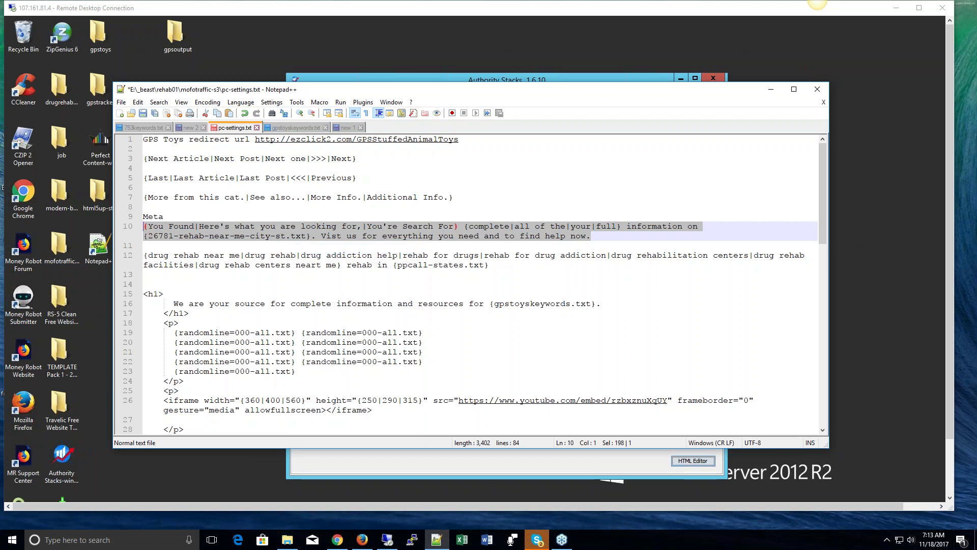
Return to Authority Stacks and replace the entire meta content with the copied spun paragraph.
key("super+Down")
left_click(420, 281)
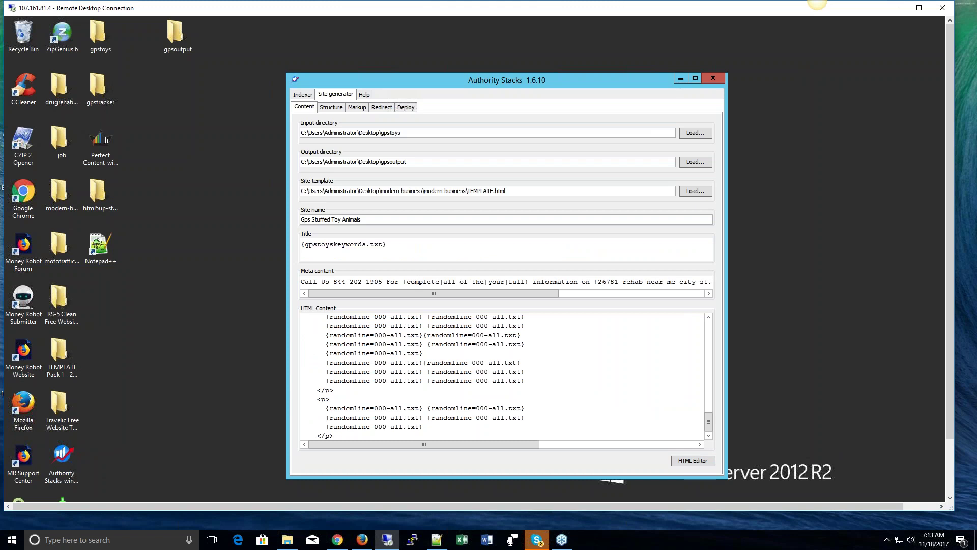
key("ctrl+a")
key("Delete")
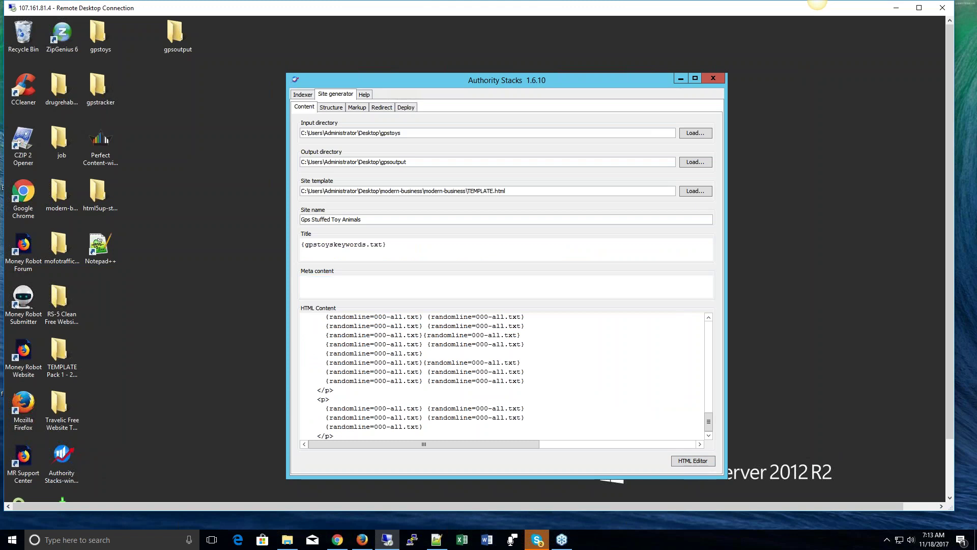
key("ctrl+v")
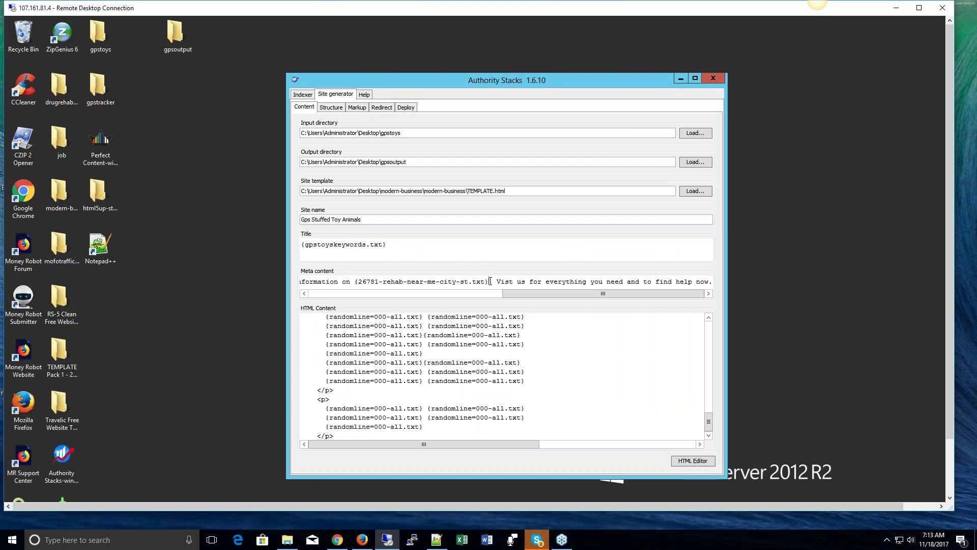
Replace the {26781-rehab-near-me-city-st.txt} token in the meta content with the title's {gpstoyskeywords.txt} token.
left_click_drag(481, 282, 400, 283)
key("shift+End")
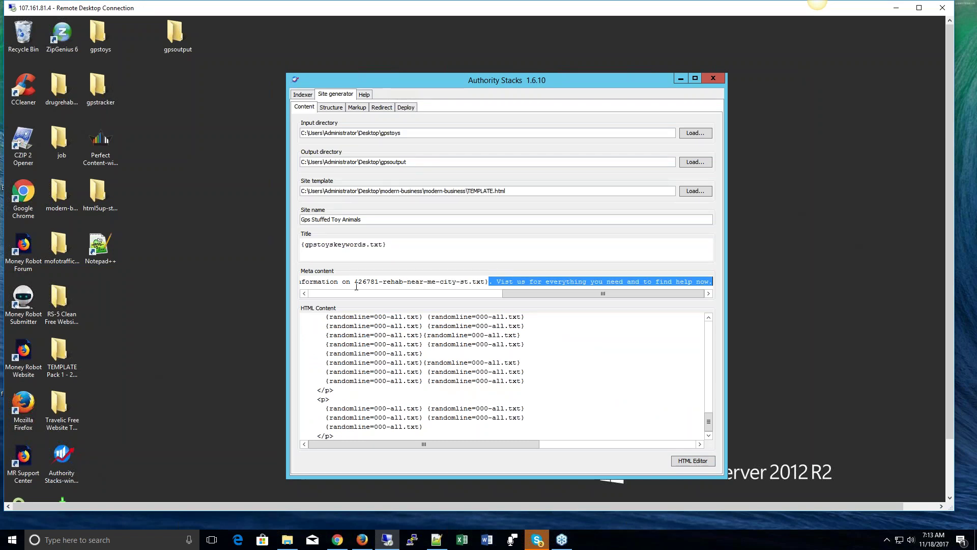
left_click(355, 282, "shift")
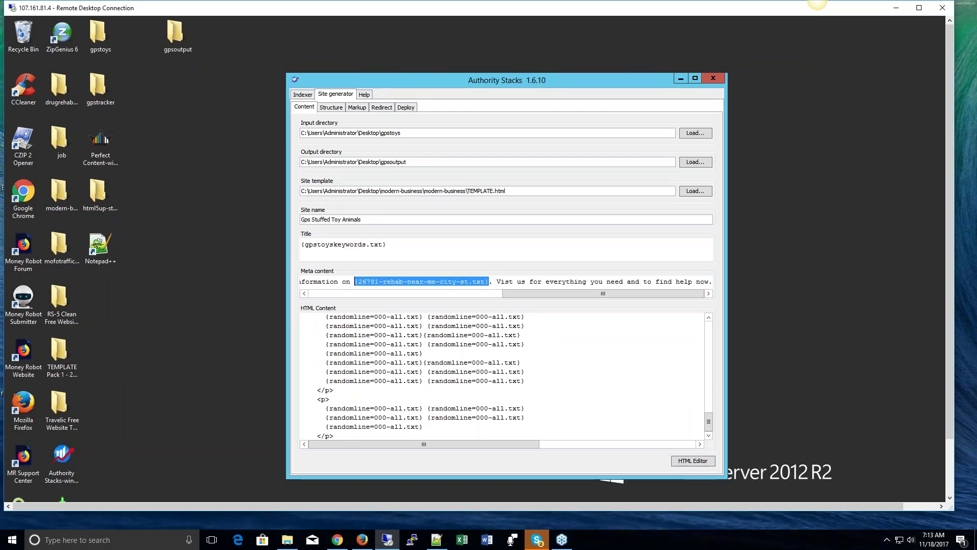
key("Delete")
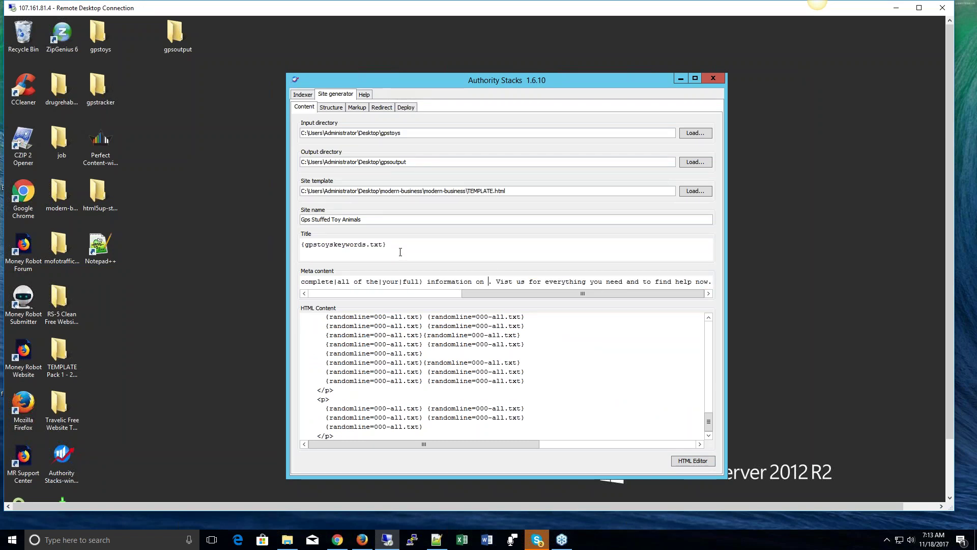
left_click_drag(391, 246, 299, 248)
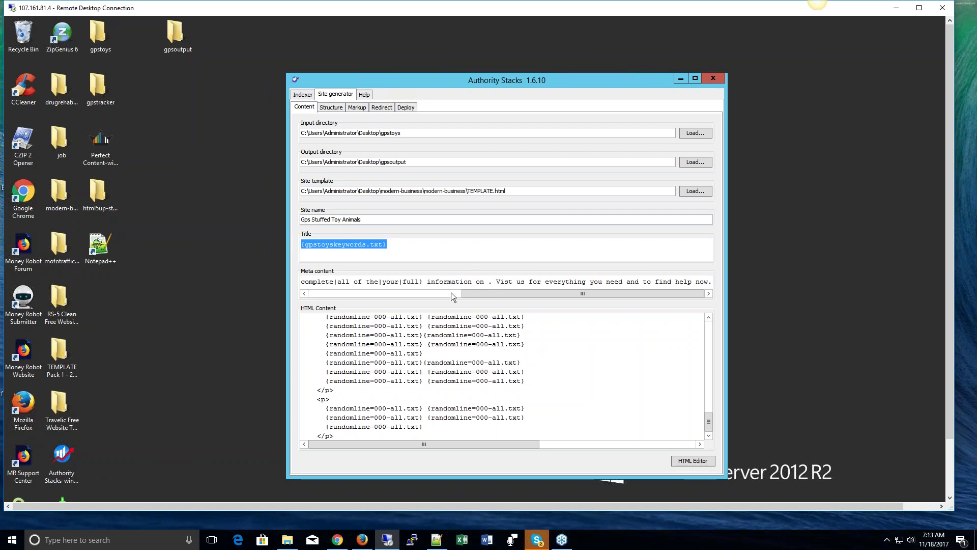
left_click(489, 280)
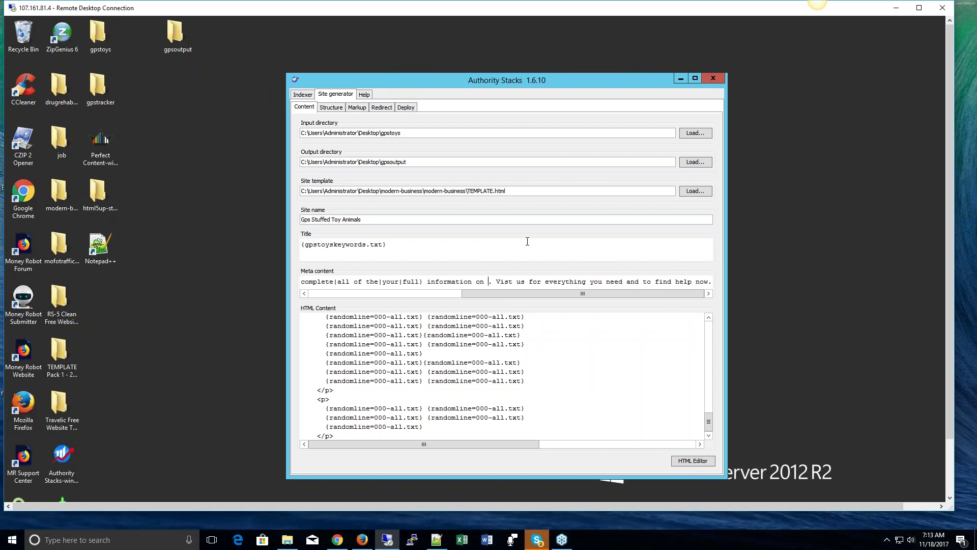
key("ctrl+v")
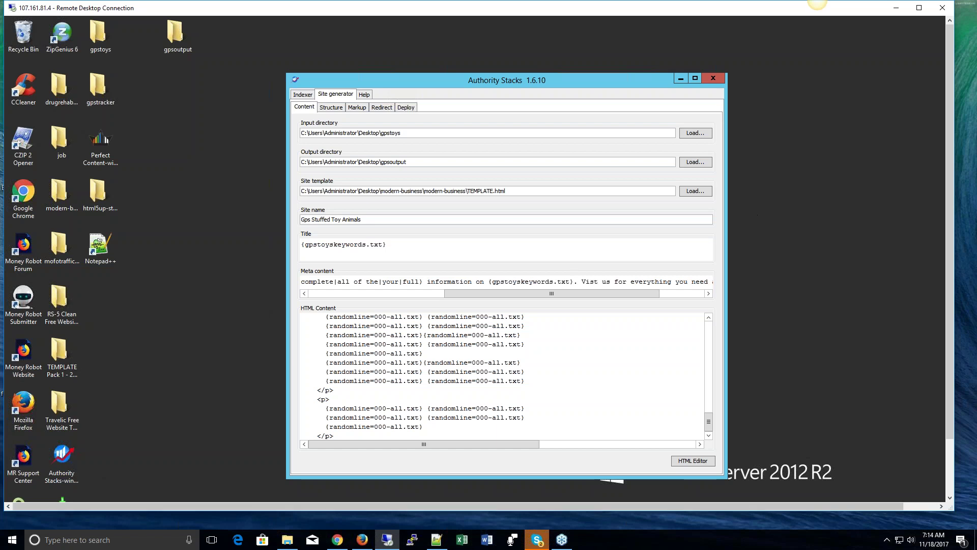
scroll(713, 395, "up", 10)
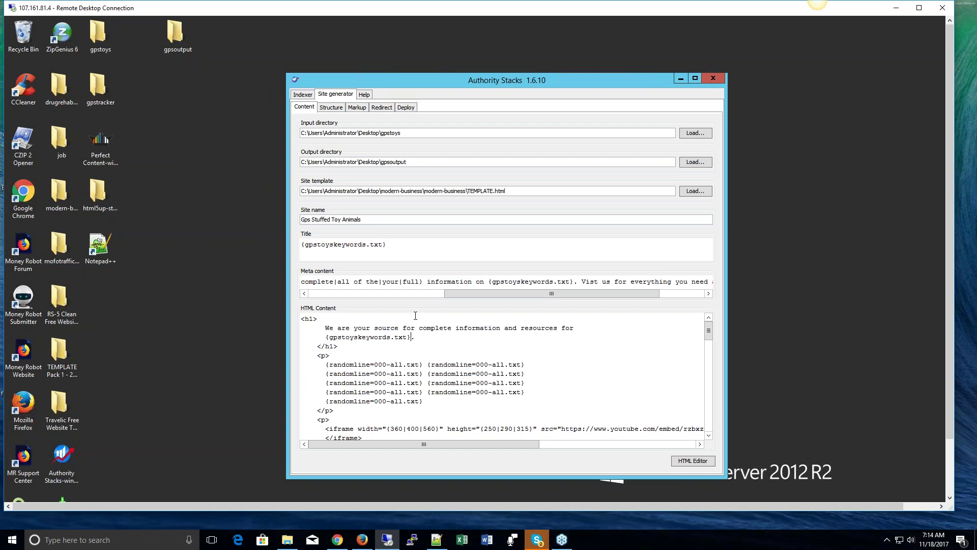
scroll(574, 342, "down", 3)
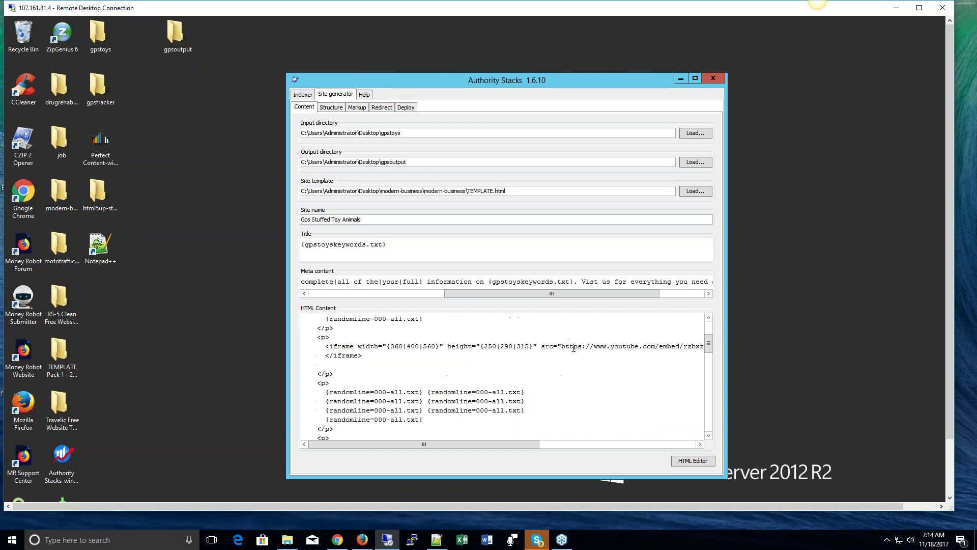
scroll(576, 348, "up", 4)
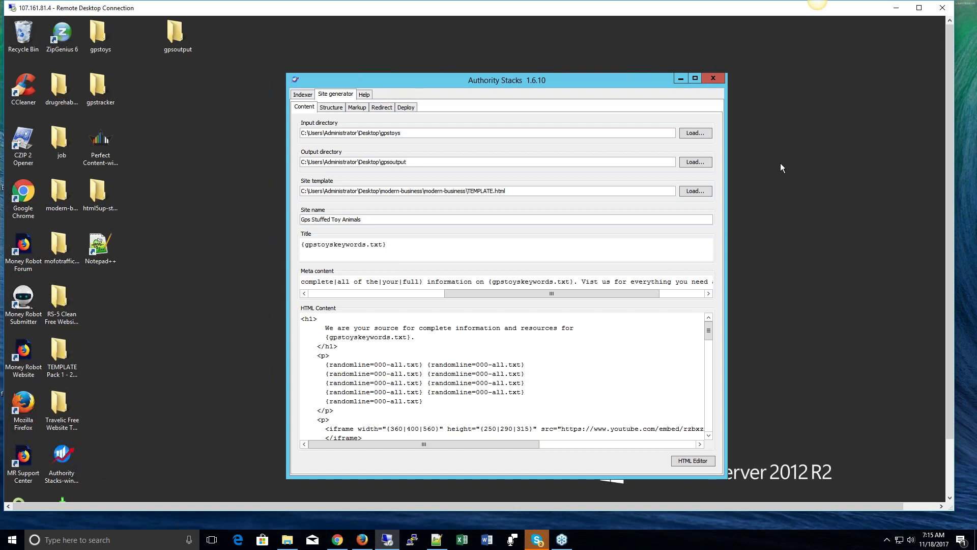
Open the California folder inside the desktop's job folder and view its city text file.
left_click(54, 136)
double_click(55, 136)
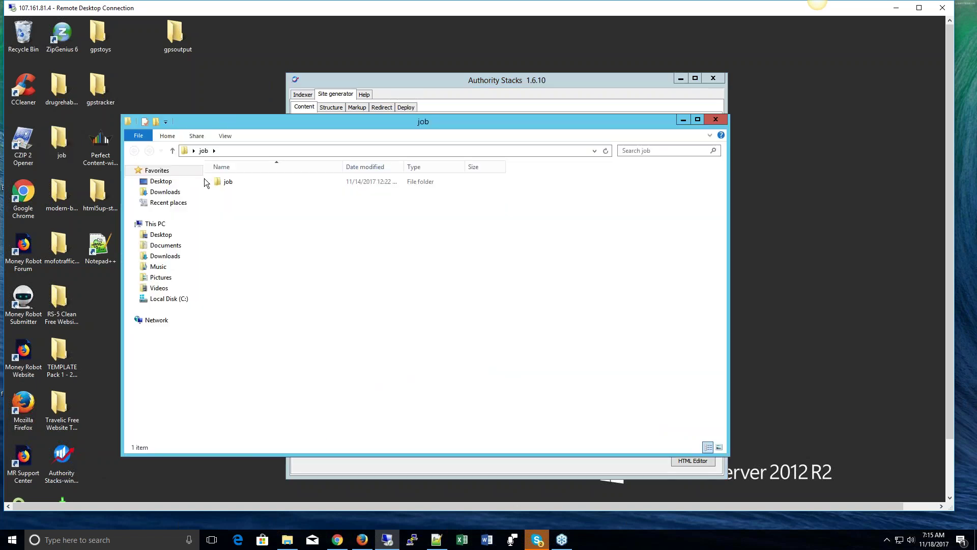
double_click(224, 183)
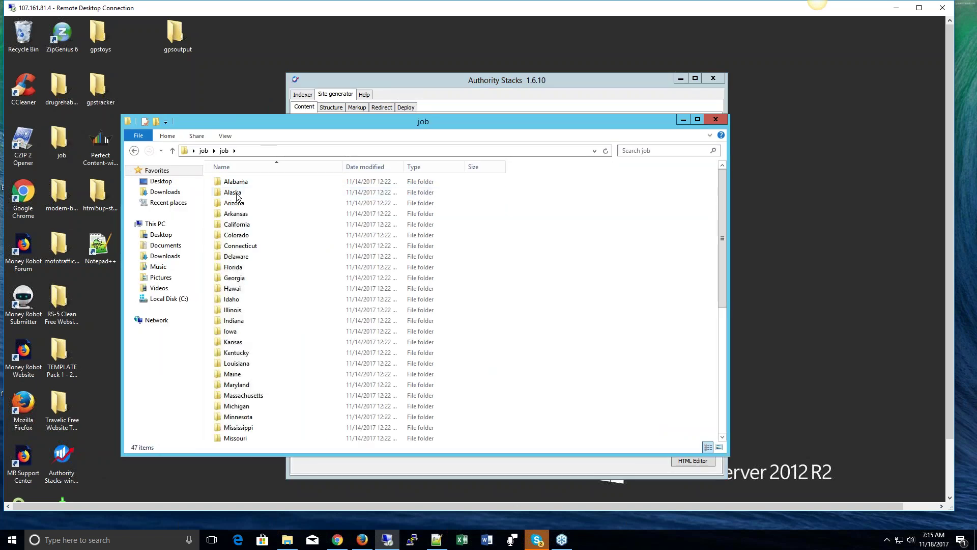
double_click(244, 225)
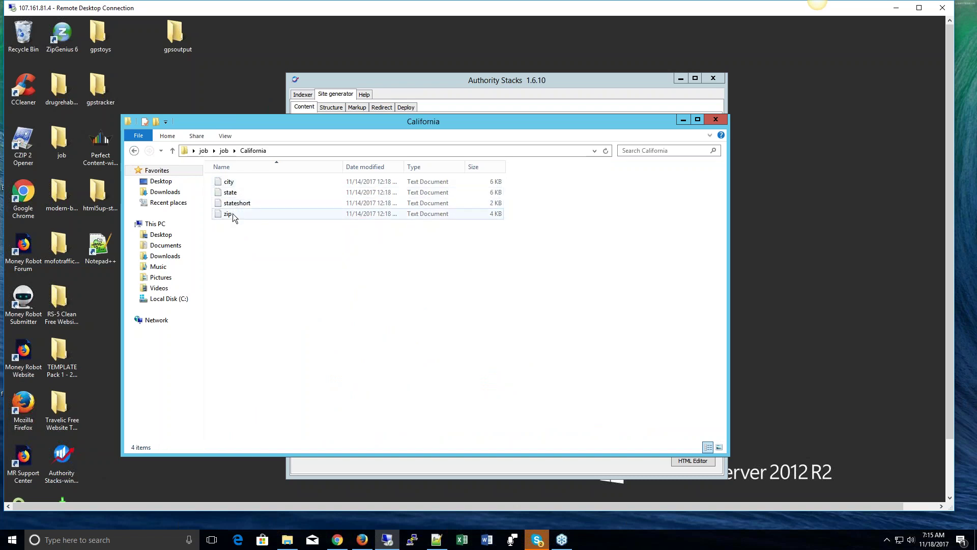
double_click(238, 181)
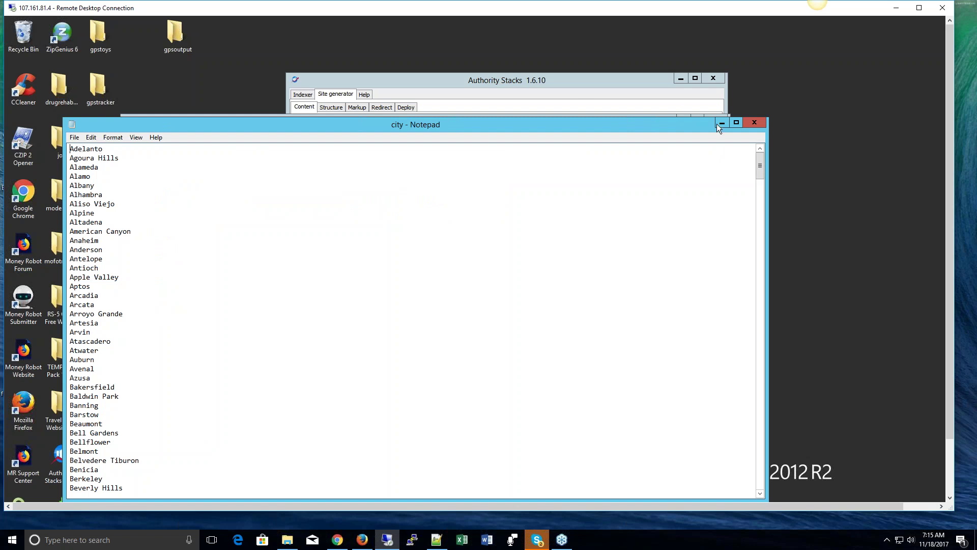
left_click(755, 123)
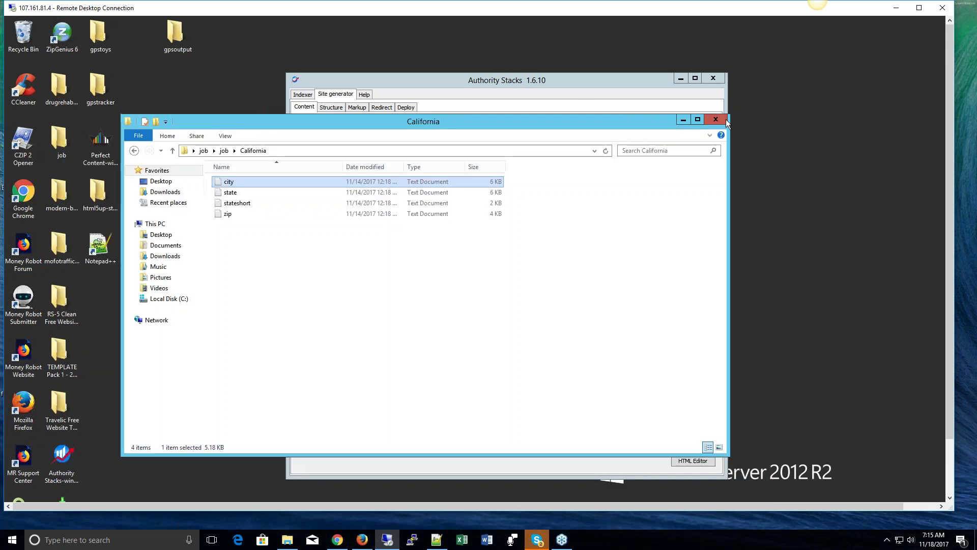
View the state text file in the California folder and close the folder window.
double_click(229, 195)
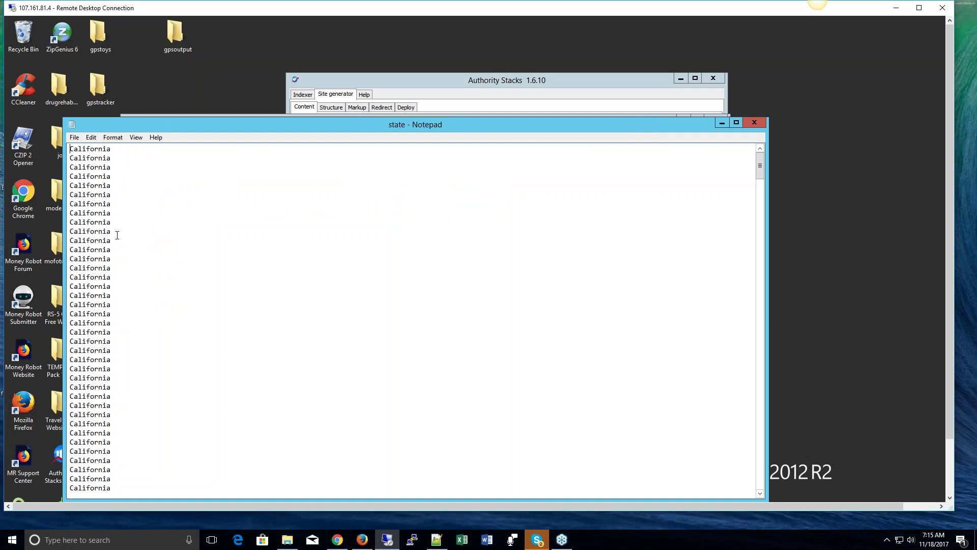
scroll(318, 222, "down", 5)
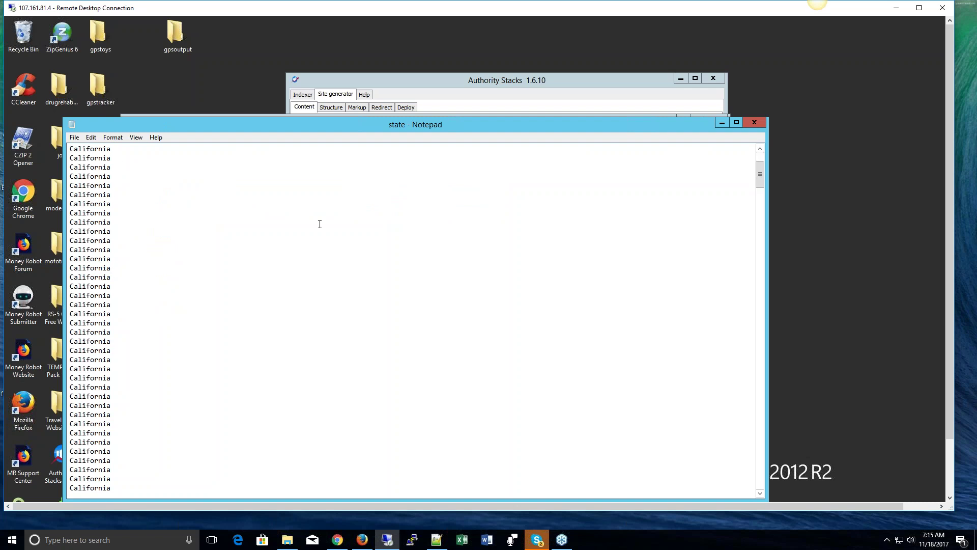
left_click(749, 122)
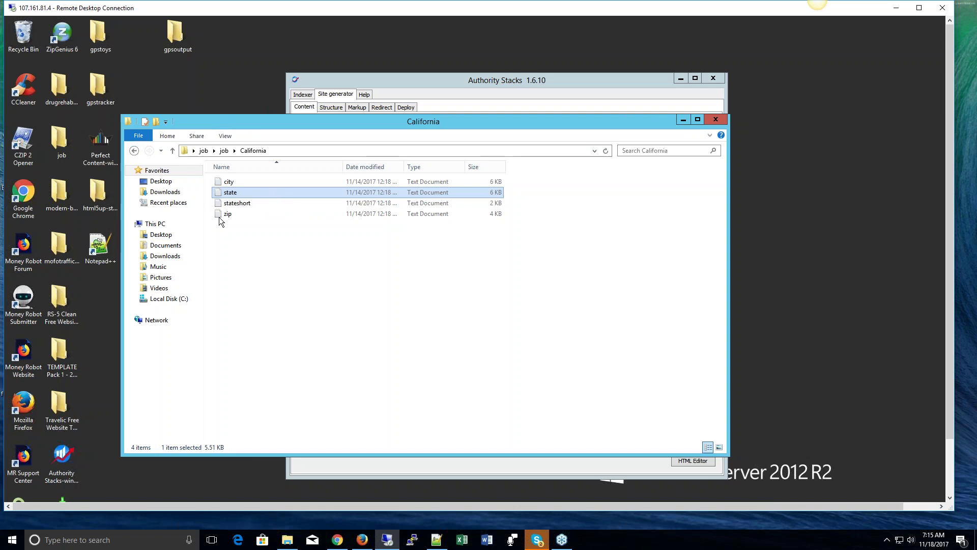
left_click(232, 184)
key("End")
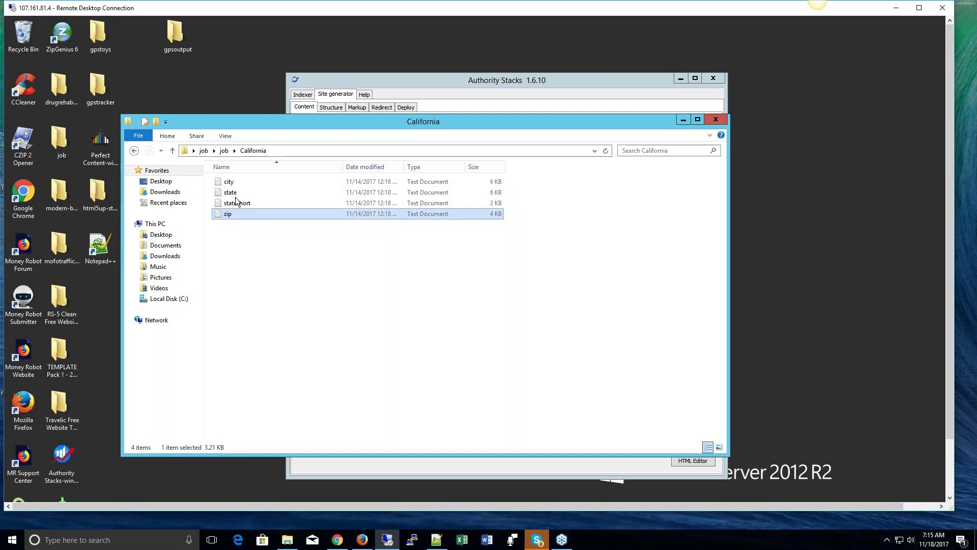
left_click(250, 182)
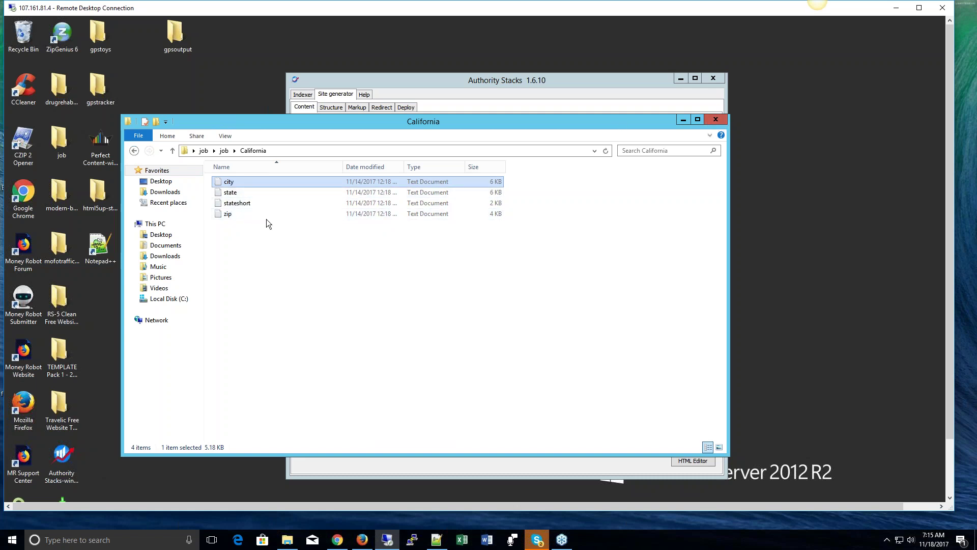
left_click(715, 121)
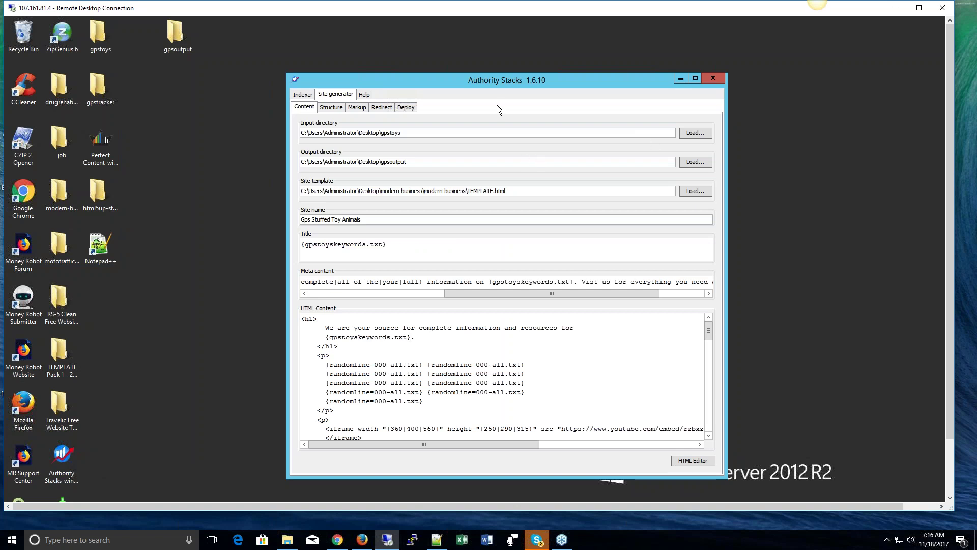
Clear the drug rehab tag text from the site generator's structure settings.
left_click(330, 108)
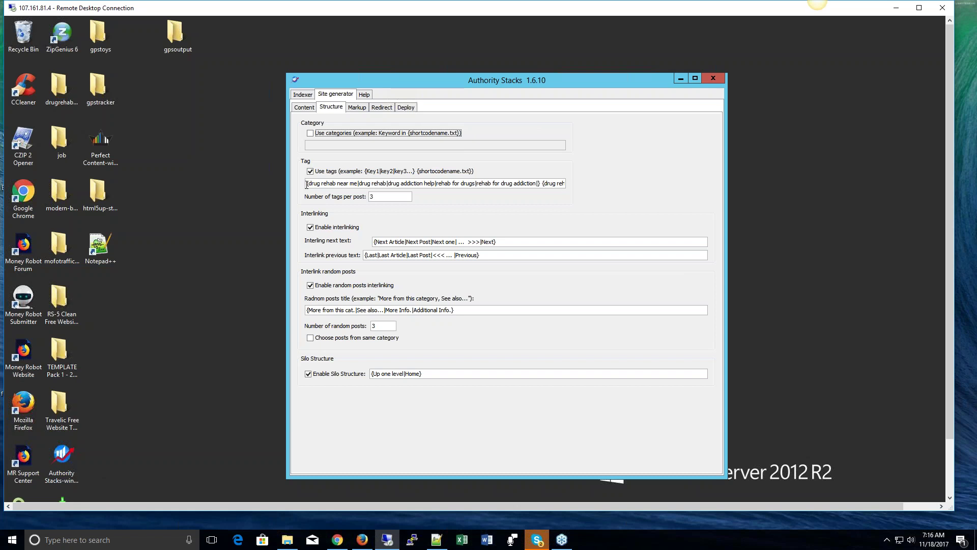
key("Tab")
key("Tab")
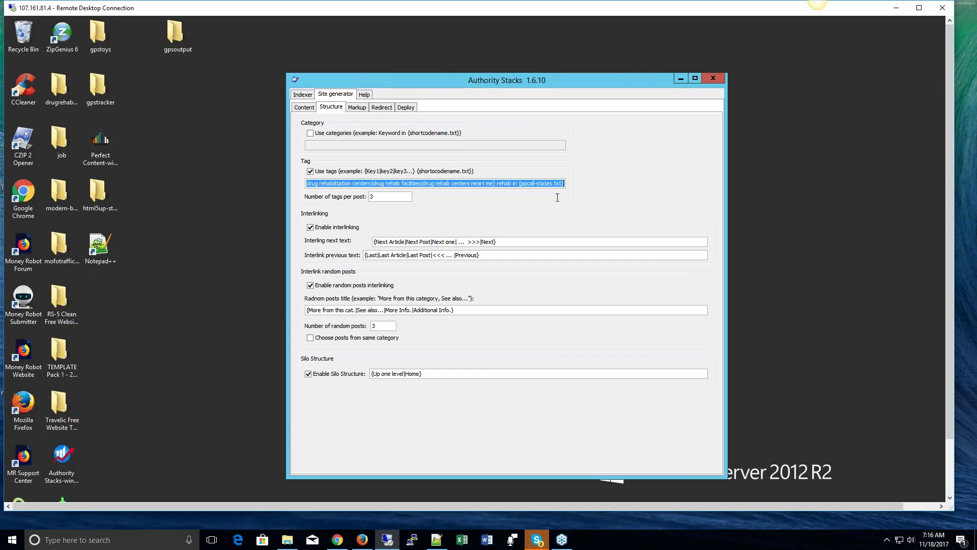
key("BackSpace")
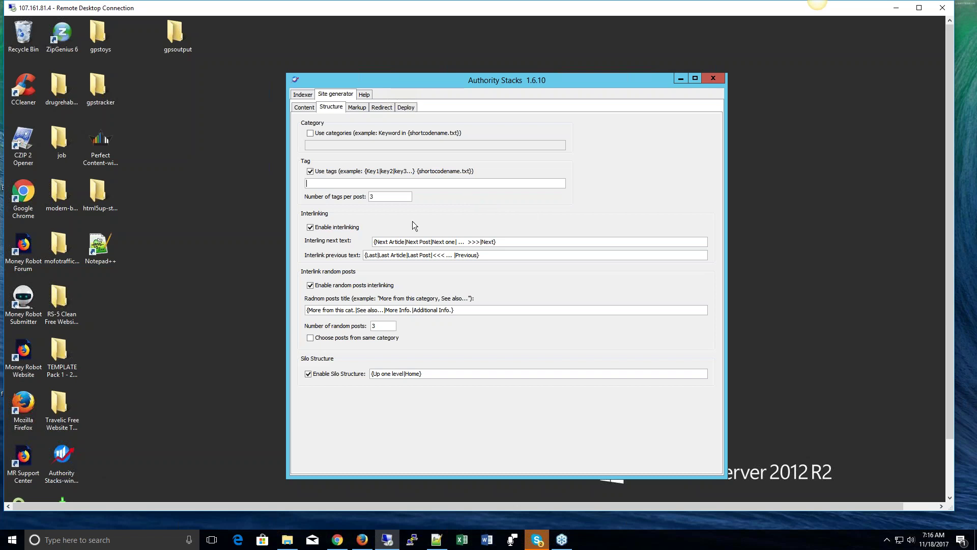
Check pc-settings.txt in Notepad++ and the site generator's content settings for text to use as tags.
mouse_move(541, 541)
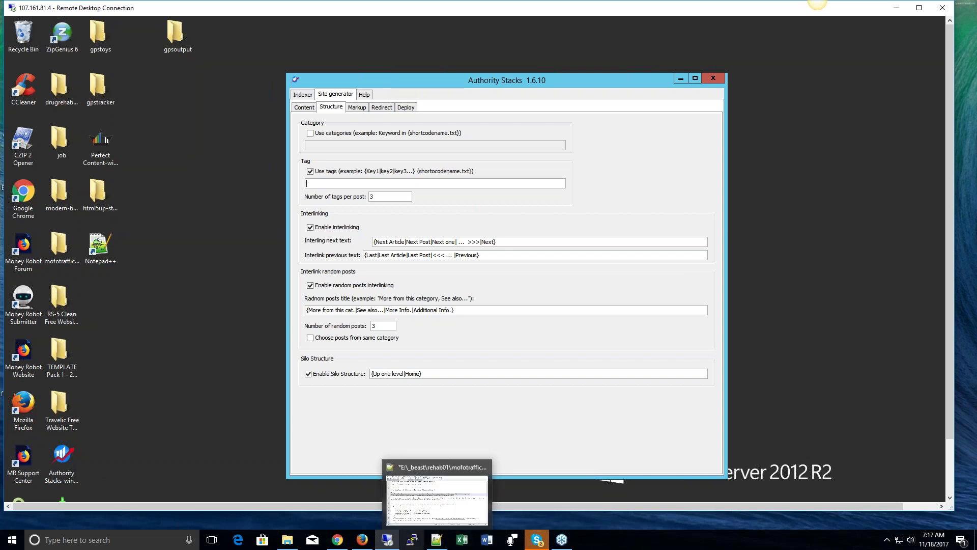
left_click(437, 544)
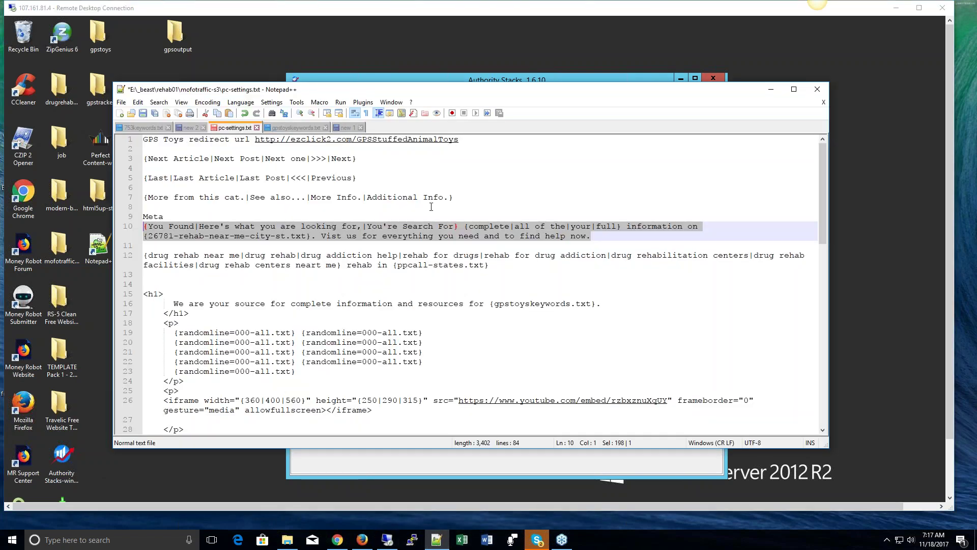
left_click(380, 277)
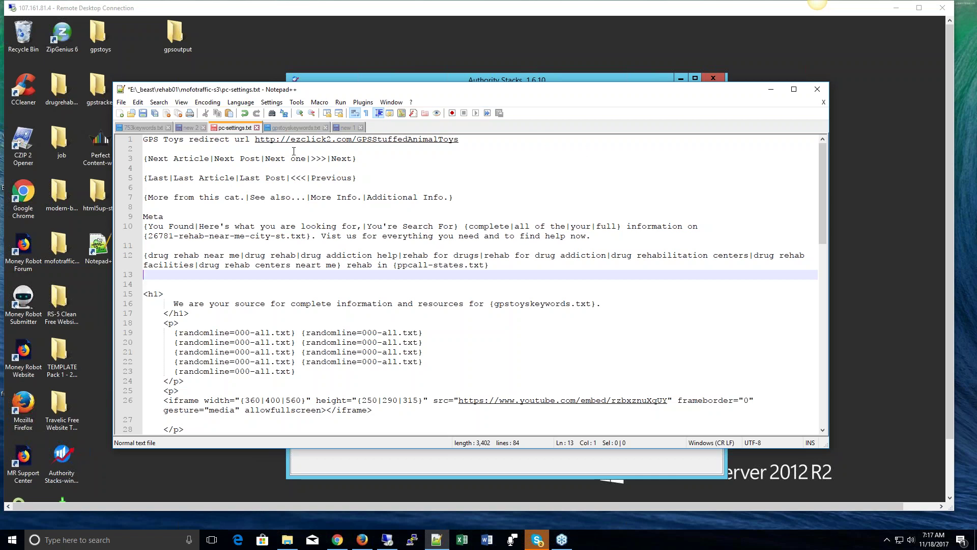
left_click(771, 89)
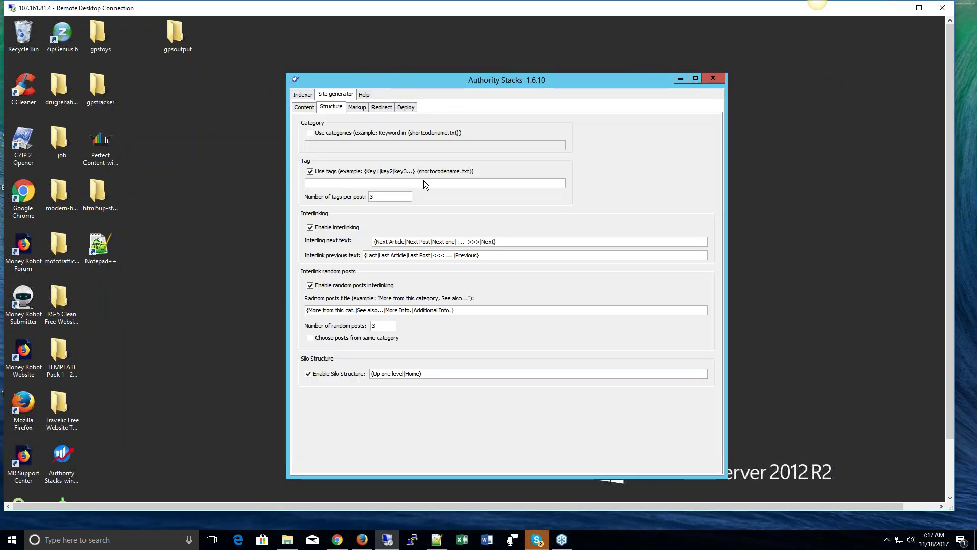
left_click(310, 108)
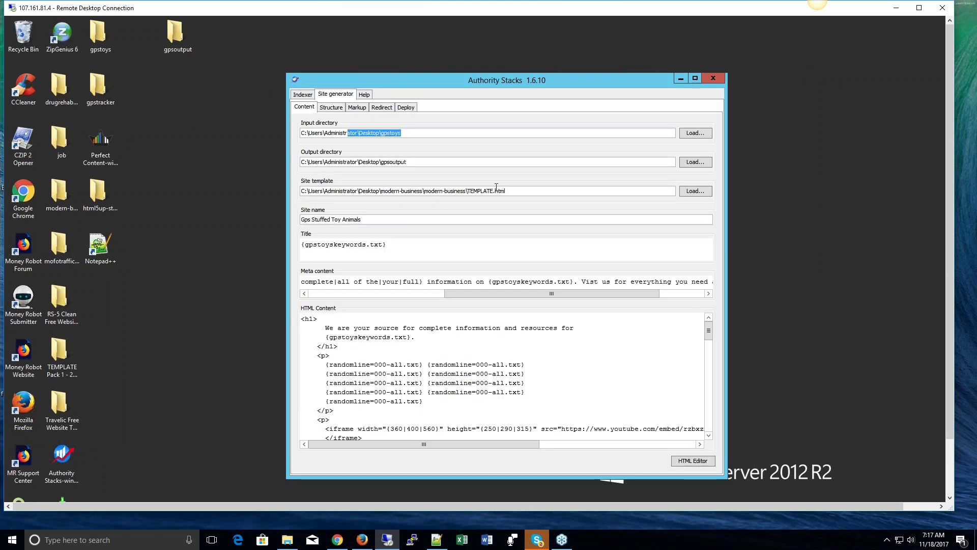
left_click(332, 108)
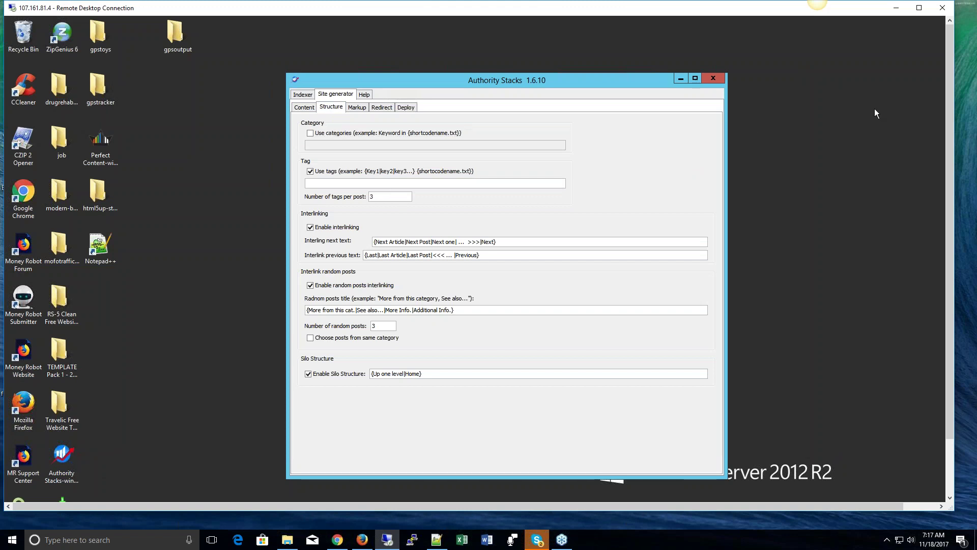
type("{gps toy|")
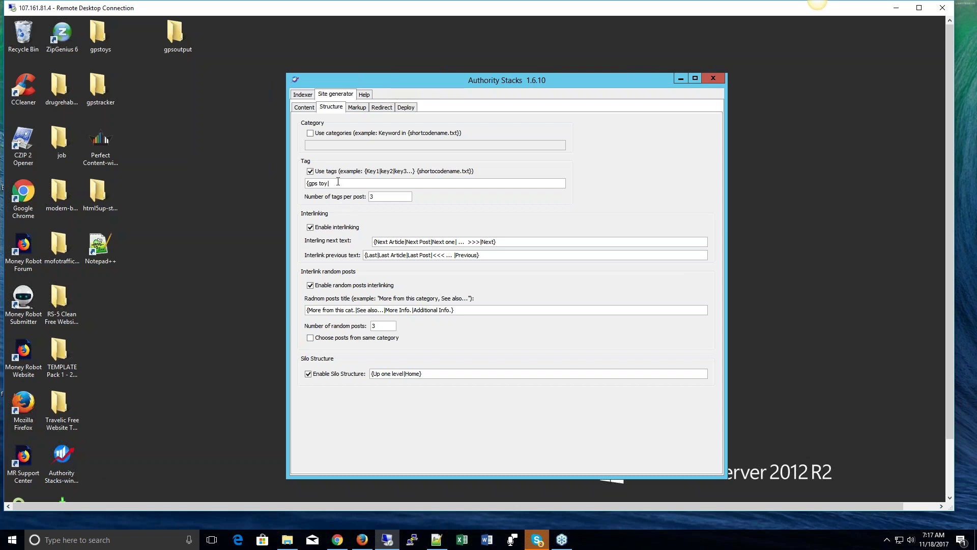
key("BackSpace")
key("BackSpace")
key("BackSpace")
key("BackSpace")
key("BackSpace")
key("BackSpace")
key("BackSpace")
key("BackSpace")
Copy the {gpstoyskeywords.txt} token from the site title and paste it as the tag text in the structure settings.
left_click(304, 108)
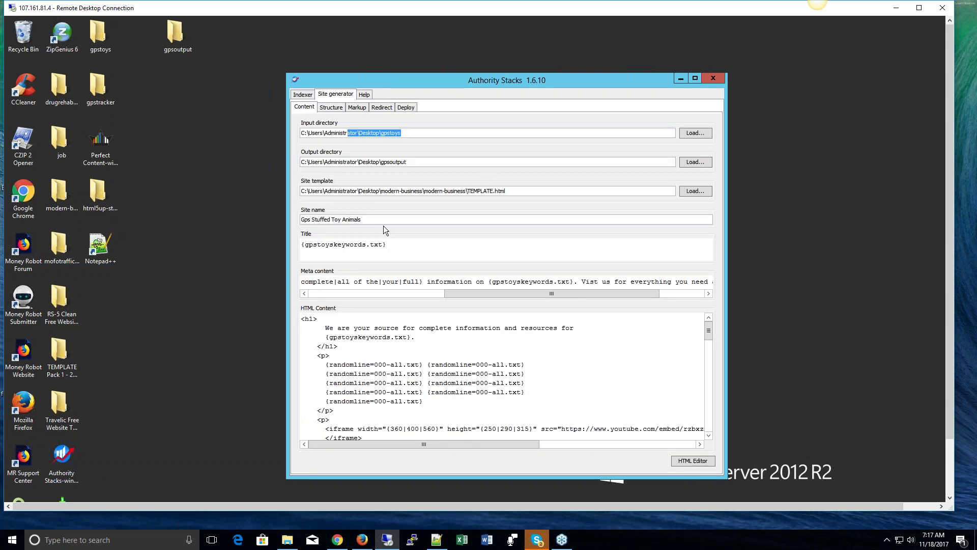
left_click_drag(386, 245, 287, 247)
key("ctrl+c")
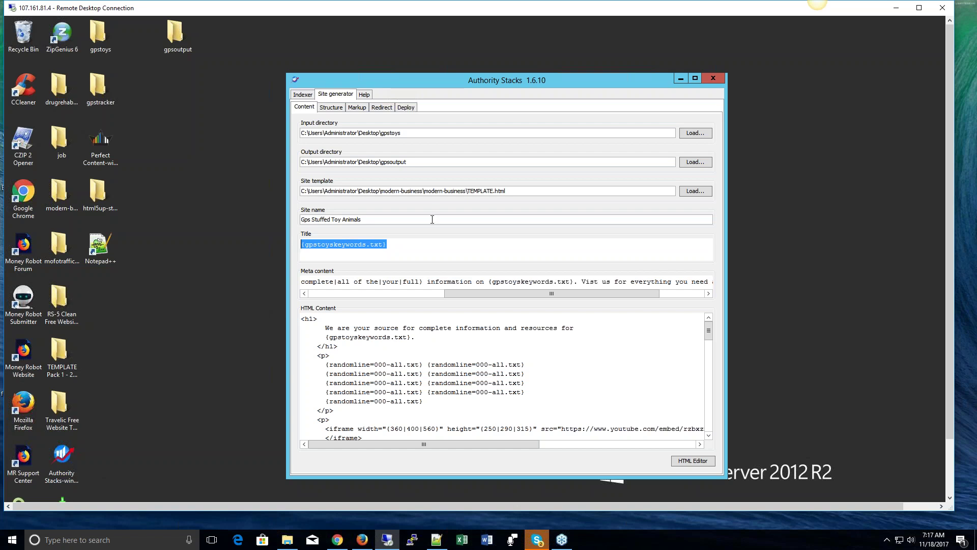
left_click(338, 108)
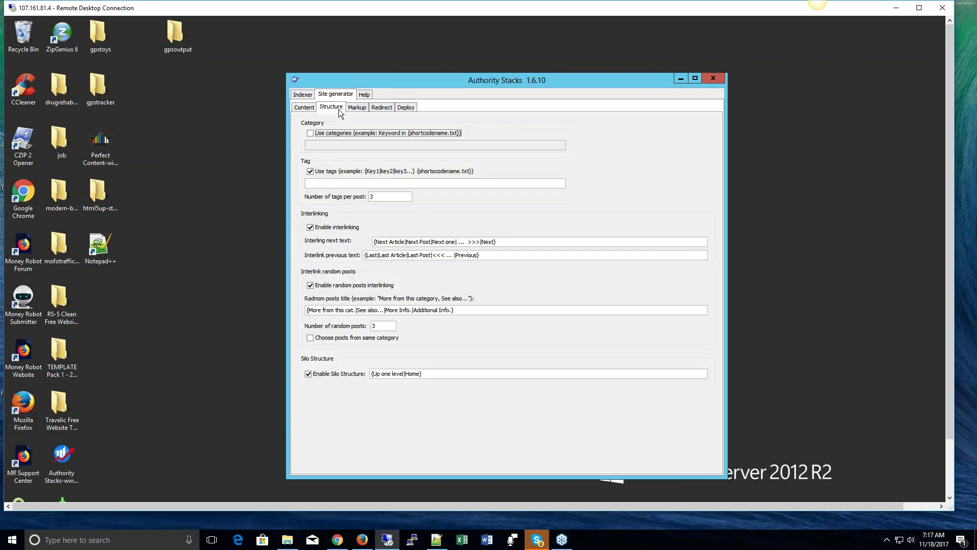
left_click(421, 187)
key("ctrl+v")
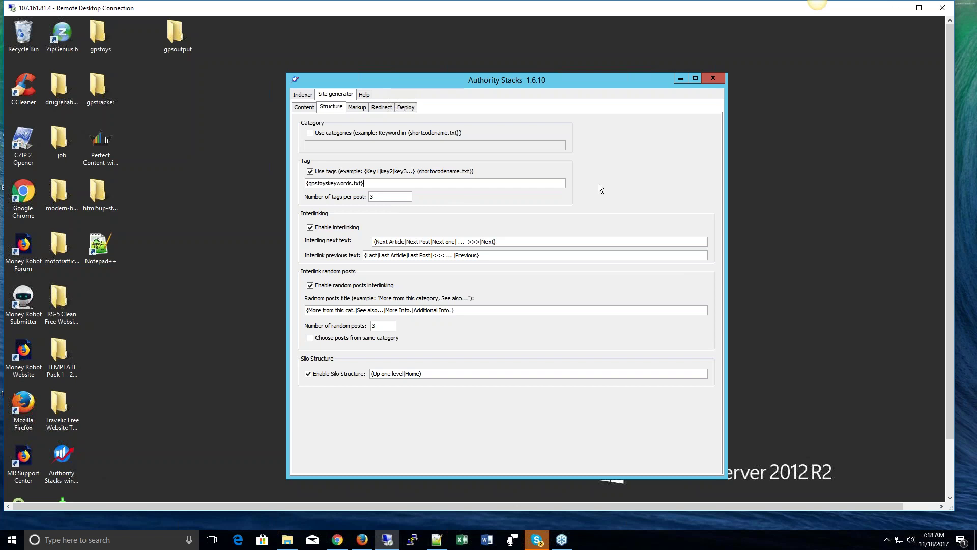
key("Tab")
left_click(379, 197)
double_click(373, 199)
left_click(374, 197)
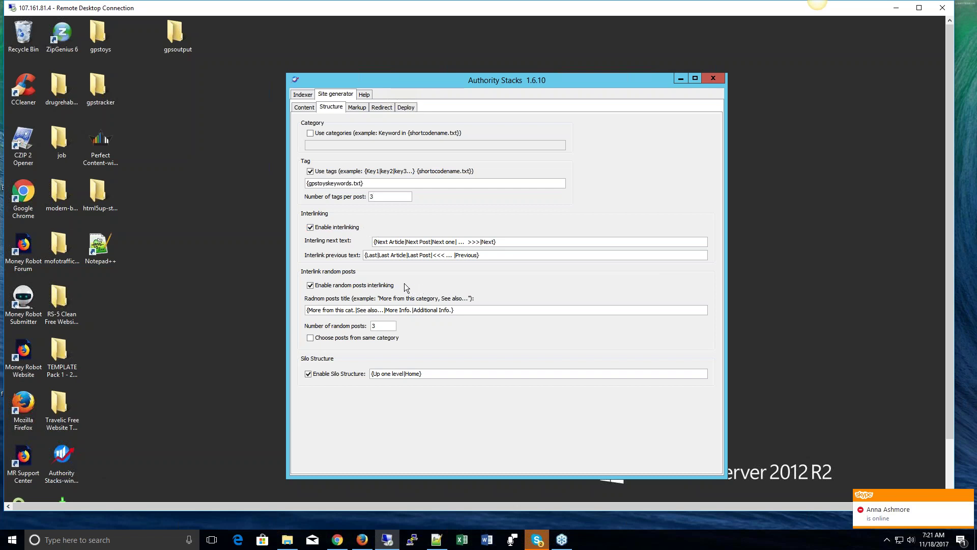
double_click(359, 228)
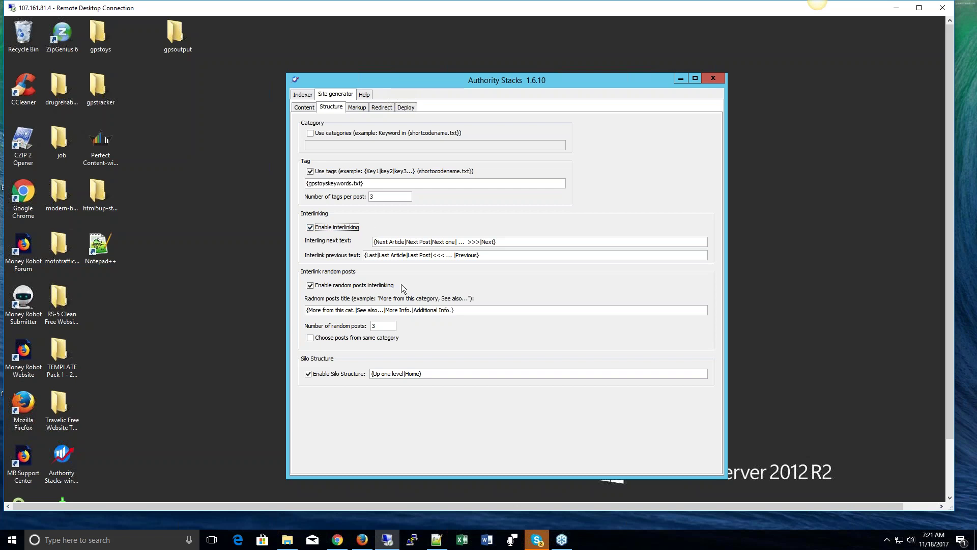
left_click(369, 286)
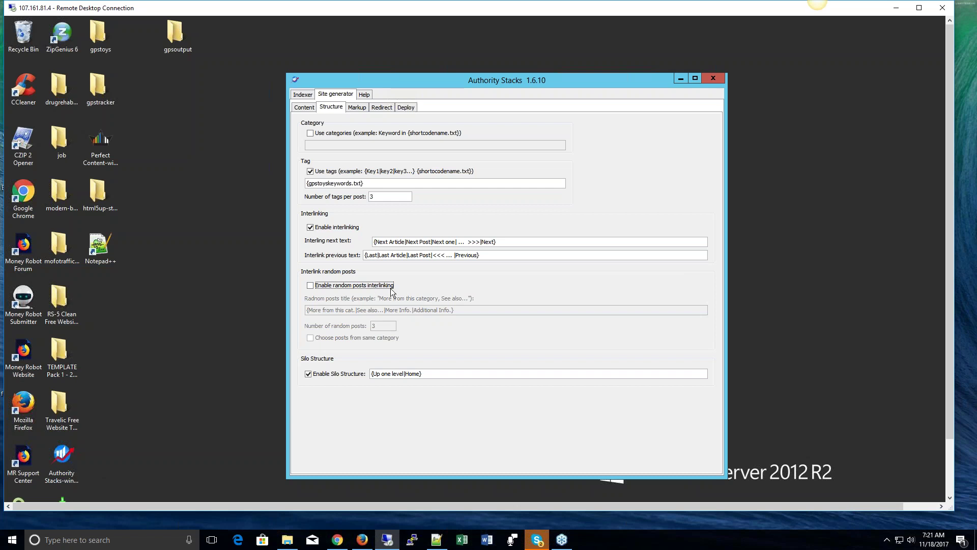
left_click(311, 286)
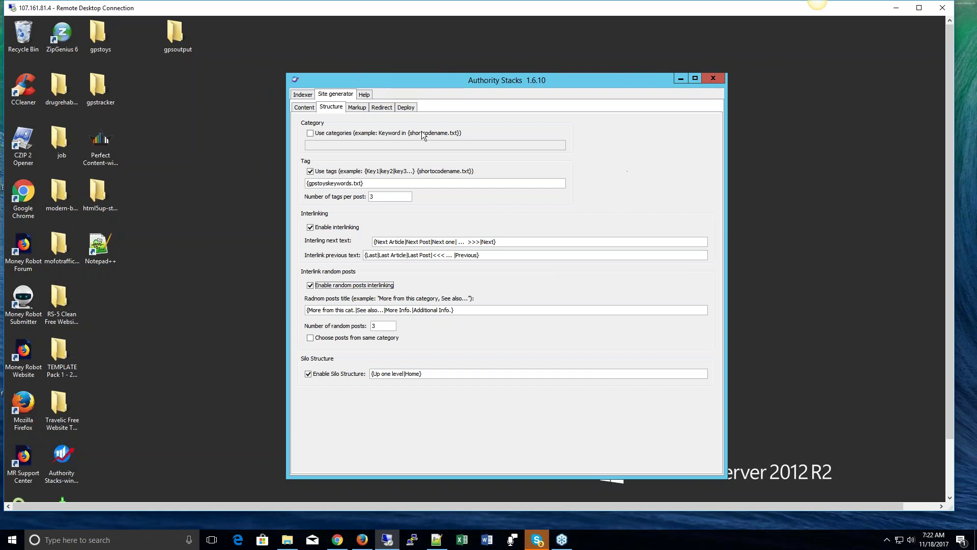
left_click(310, 134)
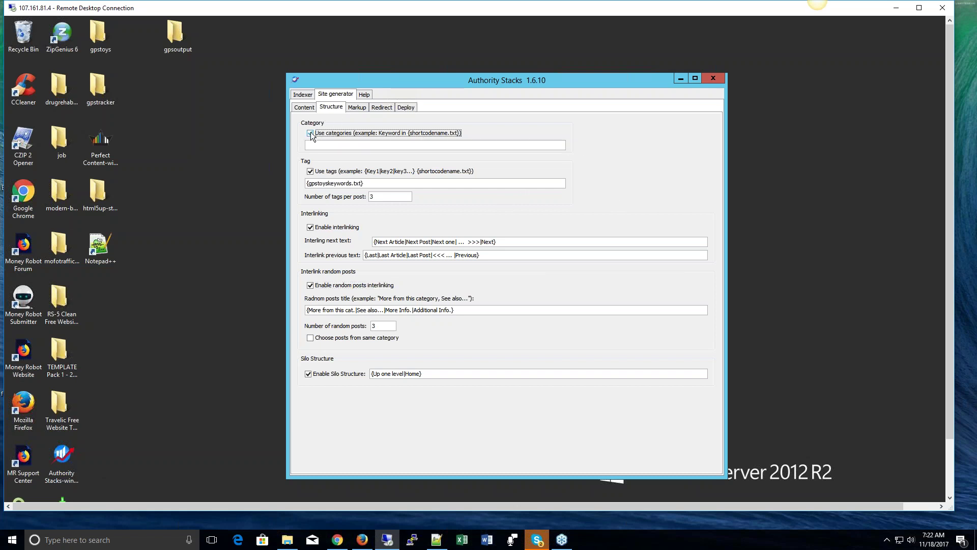
left_click(311, 134)
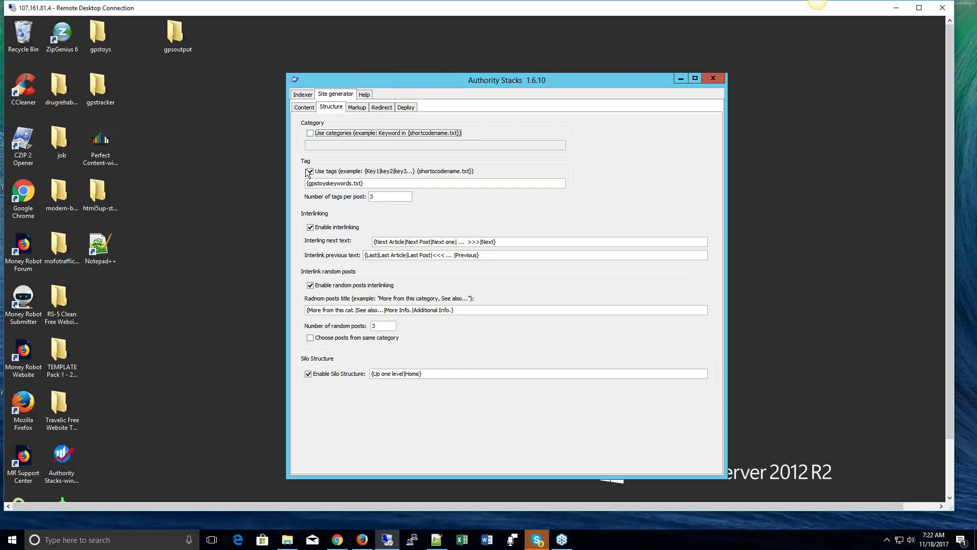
left_click(311, 134)
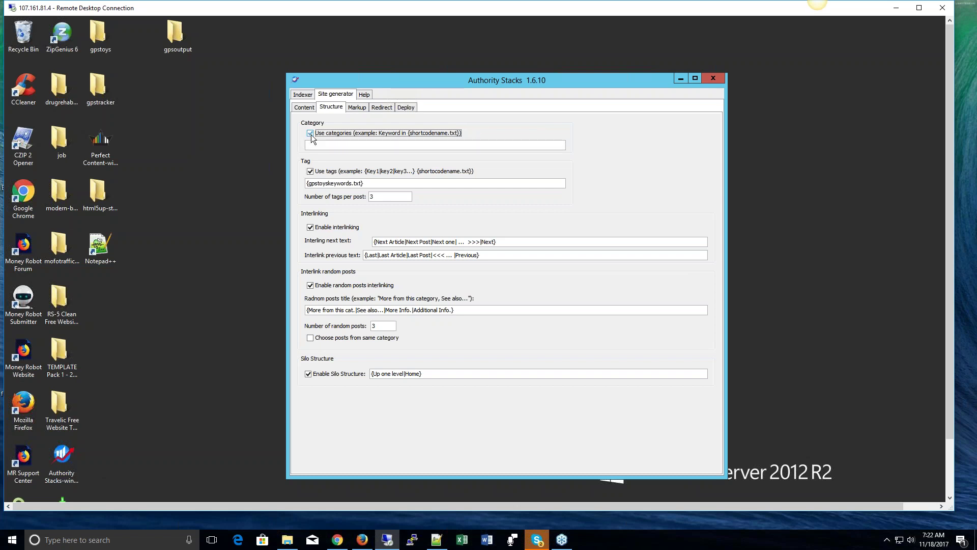
left_click(352, 147)
left_click(310, 133)
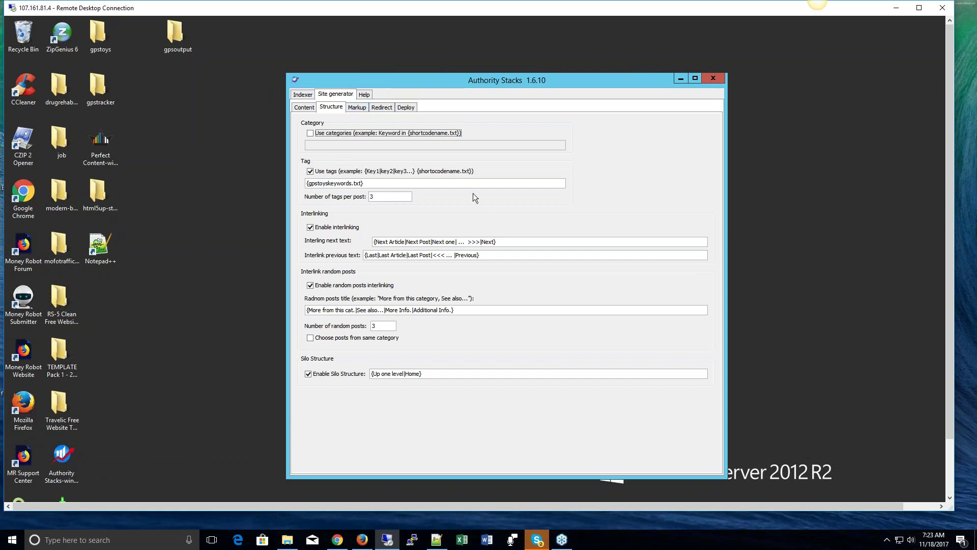
Enable the schema generator in the markup settings and clear its image URL.
left_click(352, 108)
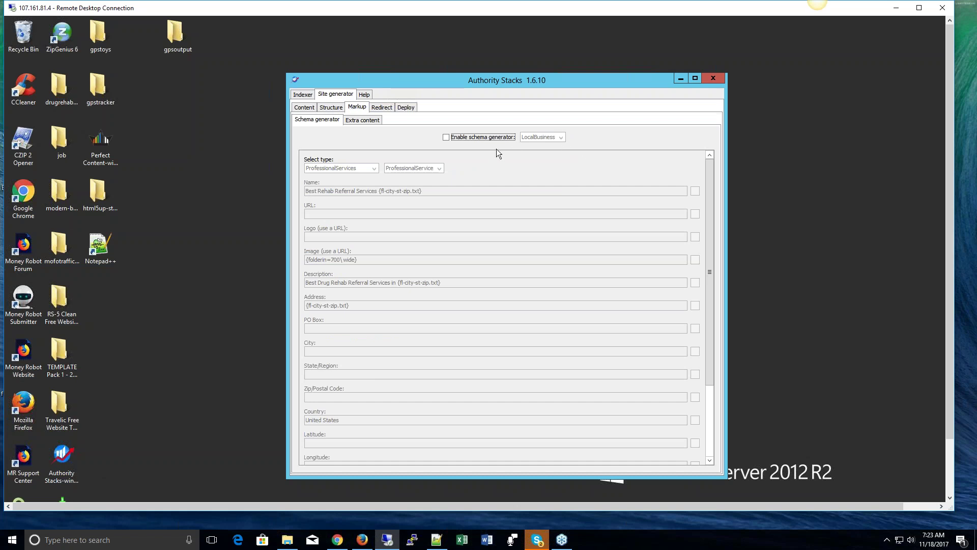
left_click(446, 138)
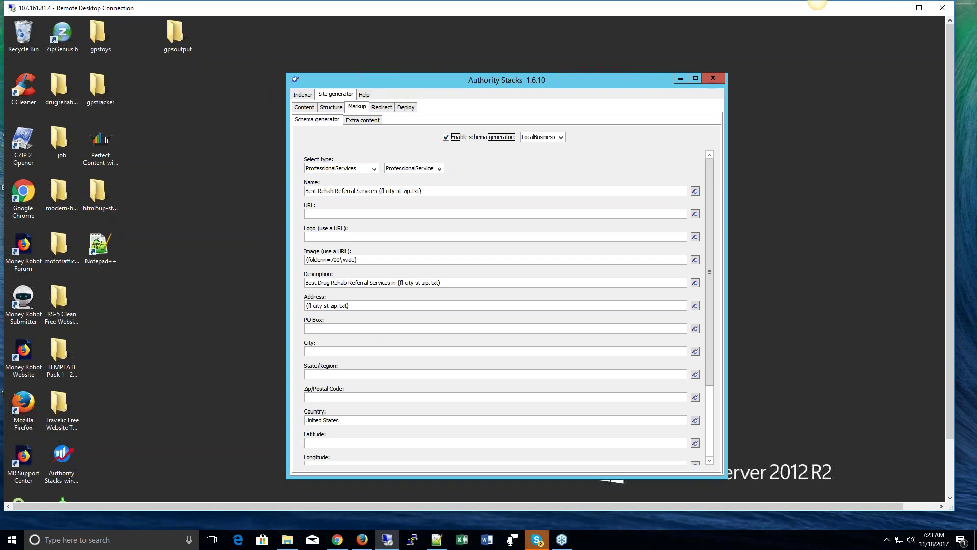
left_click(358, 260)
triple_click(305, 259)
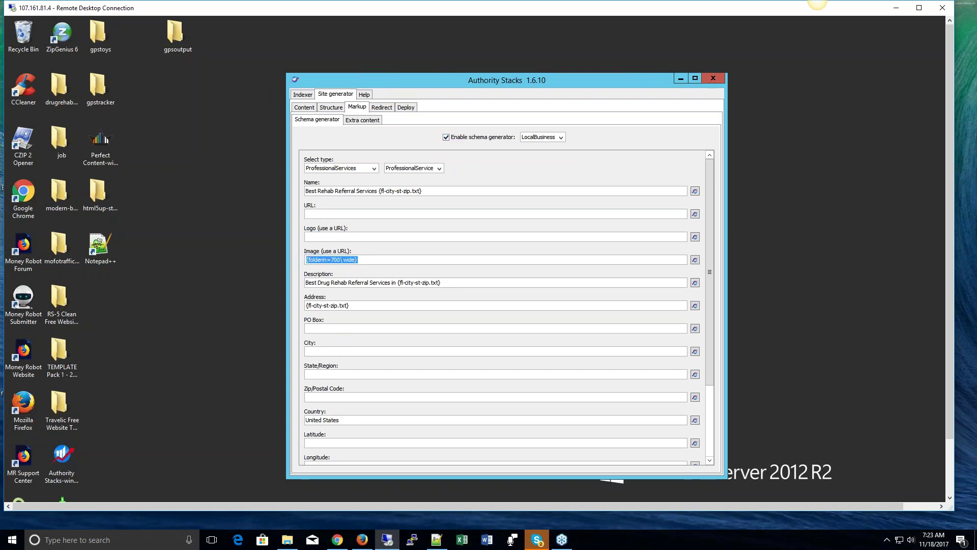
key("Delete")
Duplicate the {gpstoyskeywords.txt} token in the structure settings' tag text until it is listed three times.
left_click(337, 95)
left_click(338, 107)
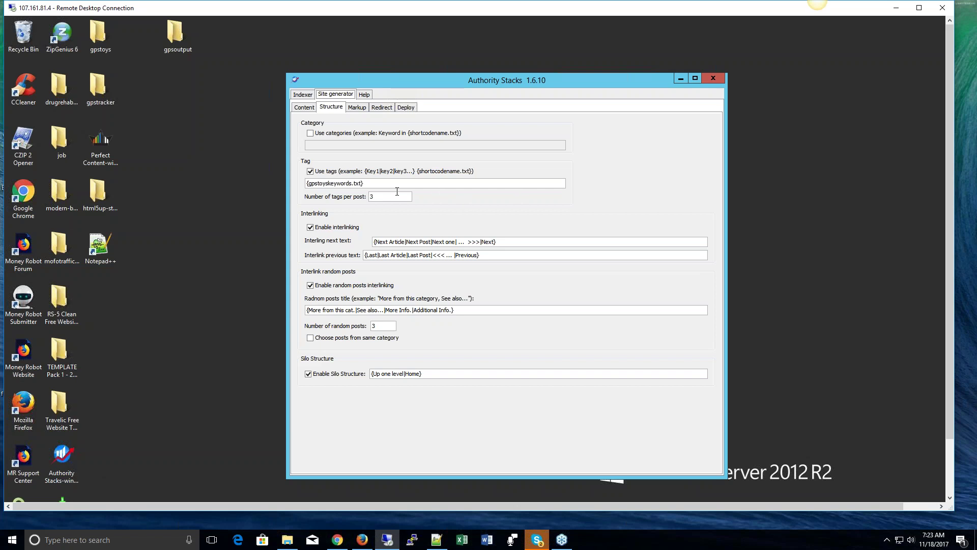
left_click(308, 184)
double_click(340, 181)
key("ctrl+c")
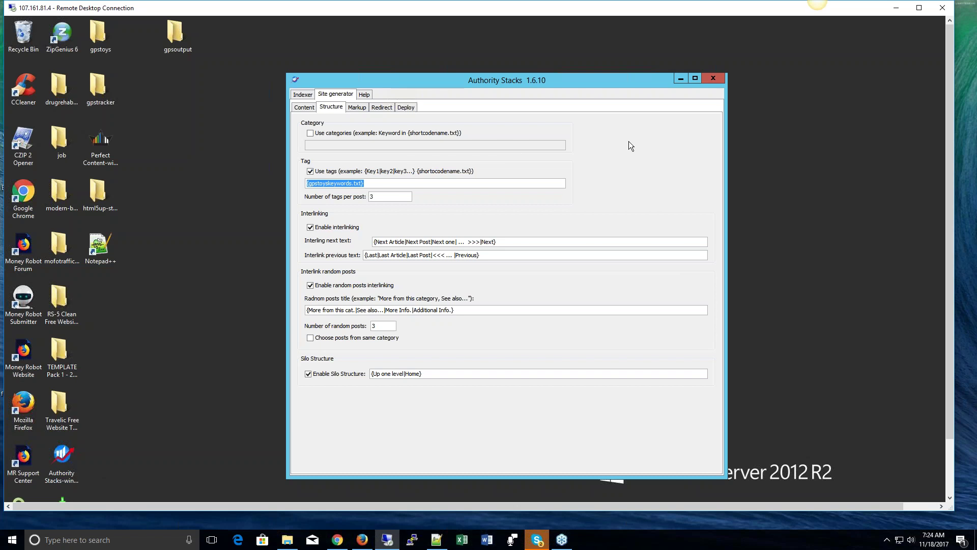
left_click(425, 182)
key("ctrl+v")
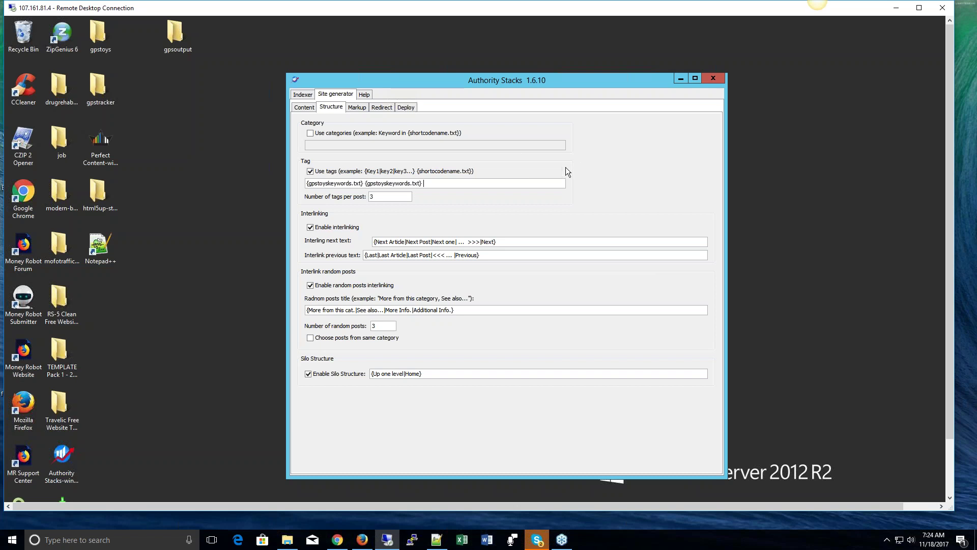
key("ctrl+v")
Append {gps toy|gps stuffed animal} to the end of the tag text.
left_click_drag(483, 183, 365, 183)
left_click(481, 184)
type("gps toy|gps stuffed anu")
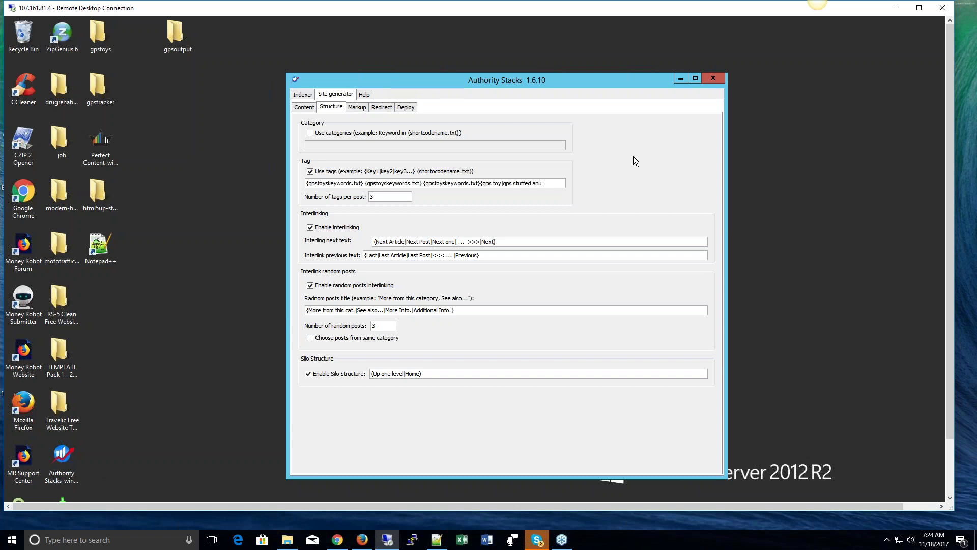
key("BackSpace")
type("imal}")
Remove the two extra {gpstoyskeywords.txt} tokens from the tag text and set the number of tags per post to 2.
left_click(482, 183)
key("BackSpace")
key("BackSpace")
key("BackSpace")
key("BackSpace")
key("BackSpace")
key("BackSpace")
key("BackSpace")
key("BackSpace")
key("BackSpace")
key("BackSpace")
key("BackSpace")
key("BackSpace")
key("BackSpace")
key("BackSpace")
key("BackSpace")
key("BackSpace")
key("BackSpace")
key("BackSpace")
key("BackSpace")
key("BackSpace")
key("BackSpace")
left_click_drag(376, 199, 370, 199)
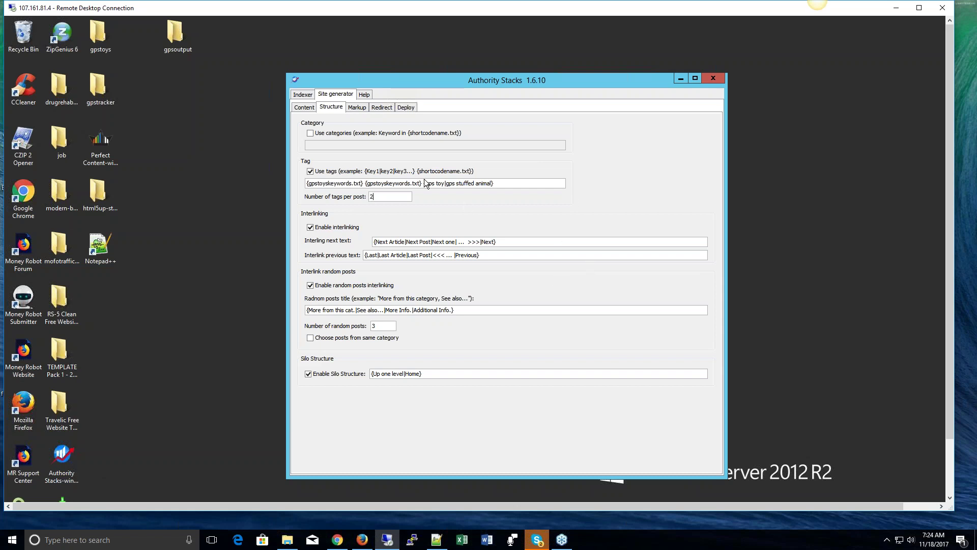
left_click_drag(423, 184, 366, 184)
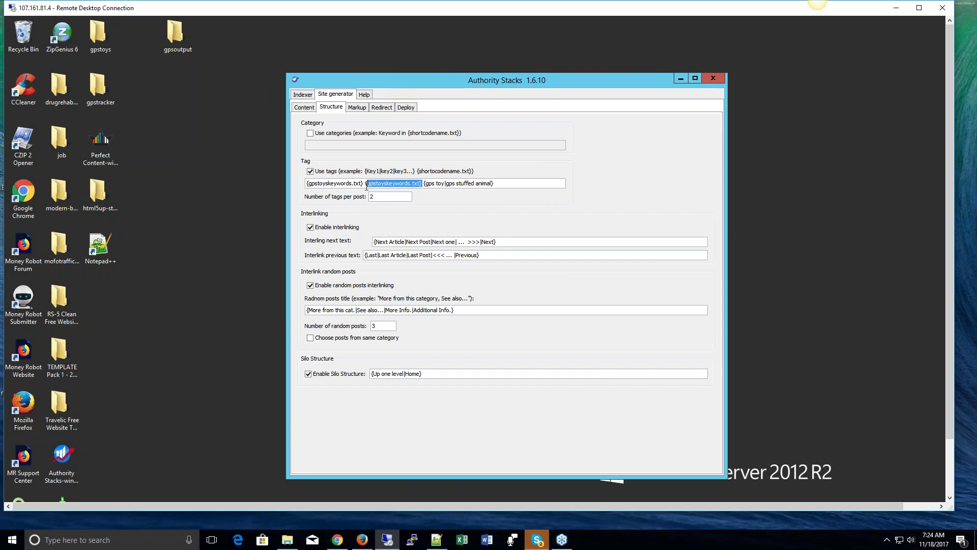
key("Delete")
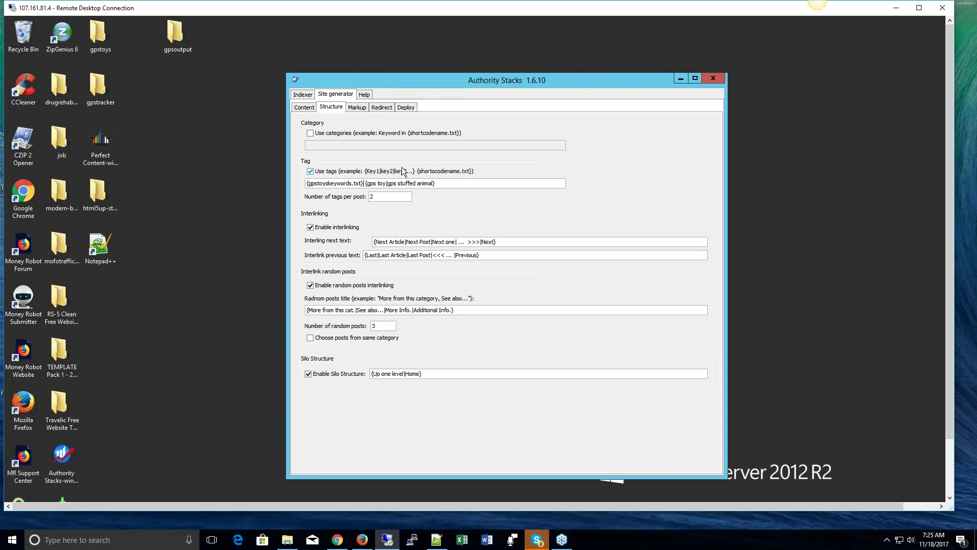
Look through the schema generator's fields in the markup settings and disable the schema generator.
left_click(358, 109)
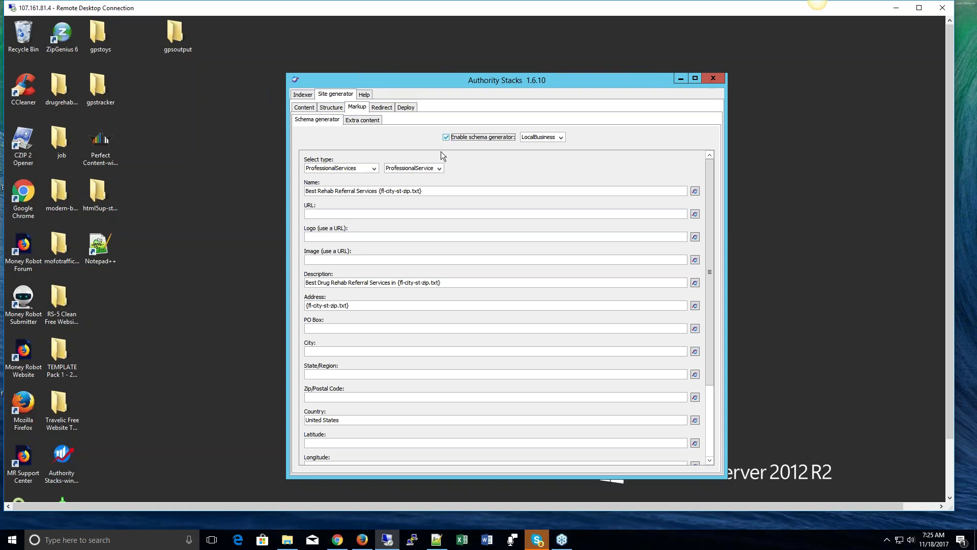
scroll(451, 295, "down", 1)
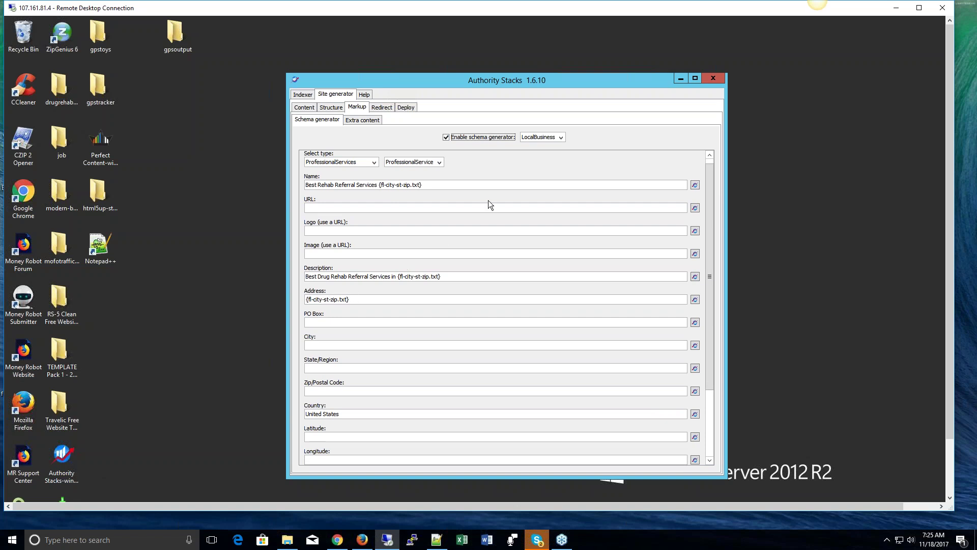
scroll(505, 175, "down", 1)
scroll(409, 312, "down", 2)
scroll(414, 401, "down", 2)
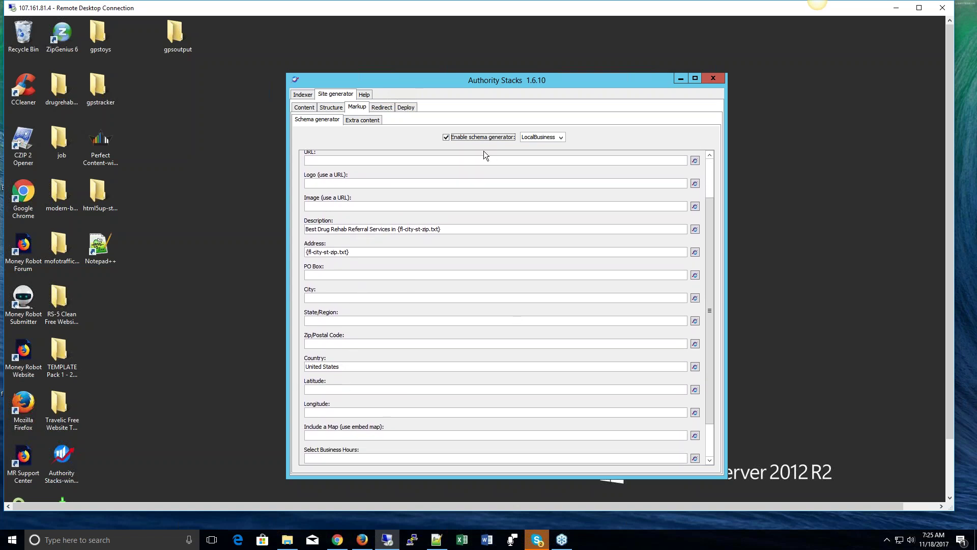
left_click(447, 137)
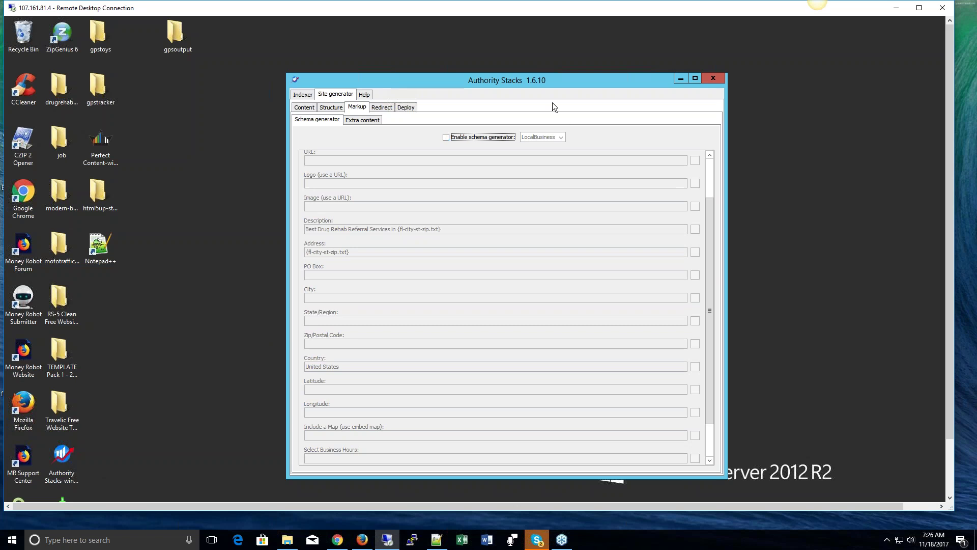
Turn off the on-page-load redirection in the redirect settings.
left_click(383, 108)
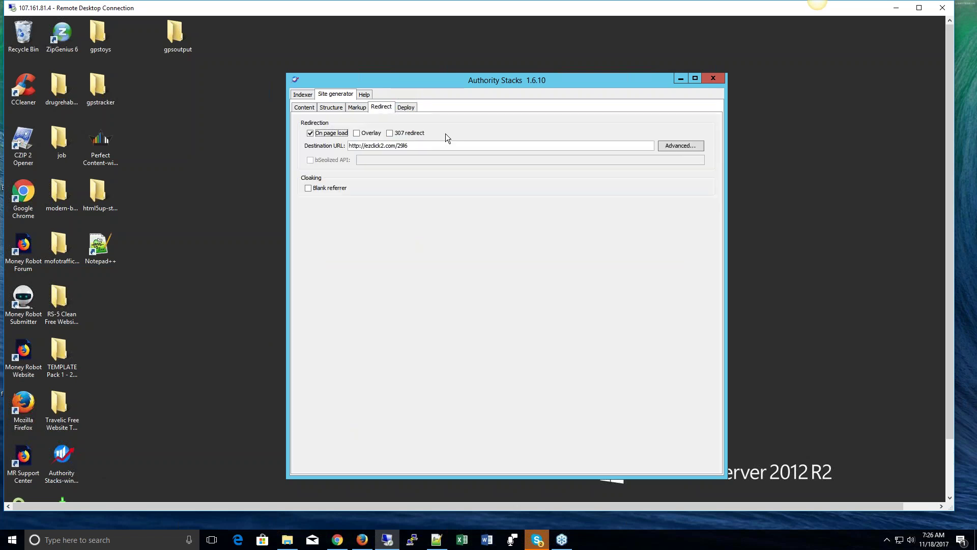
left_click(310, 134)
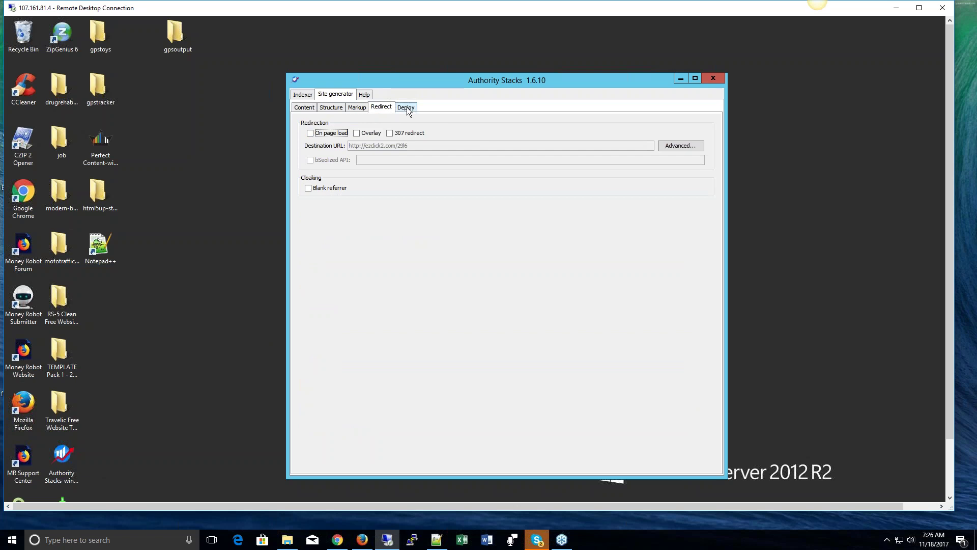
left_click(310, 134)
View the deployment's new multi-site dialog, cancel it, and recheck the redirect settings before returning to the deploy settings.
left_click(405, 109)
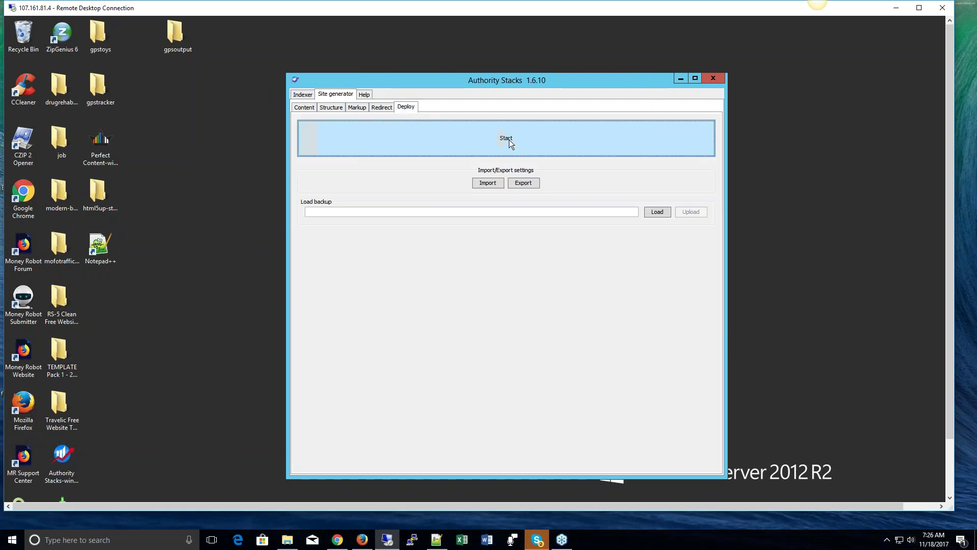
left_click(510, 141)
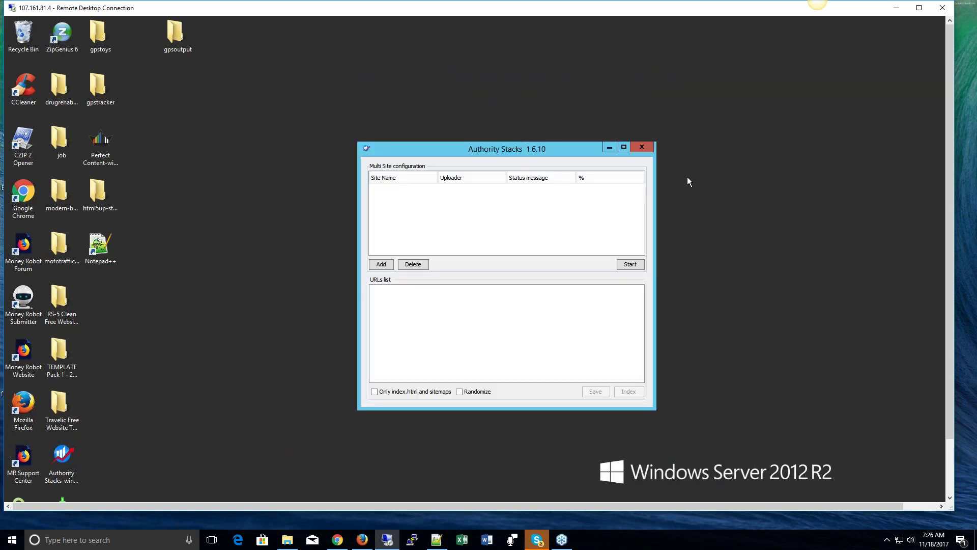
left_click(381, 264)
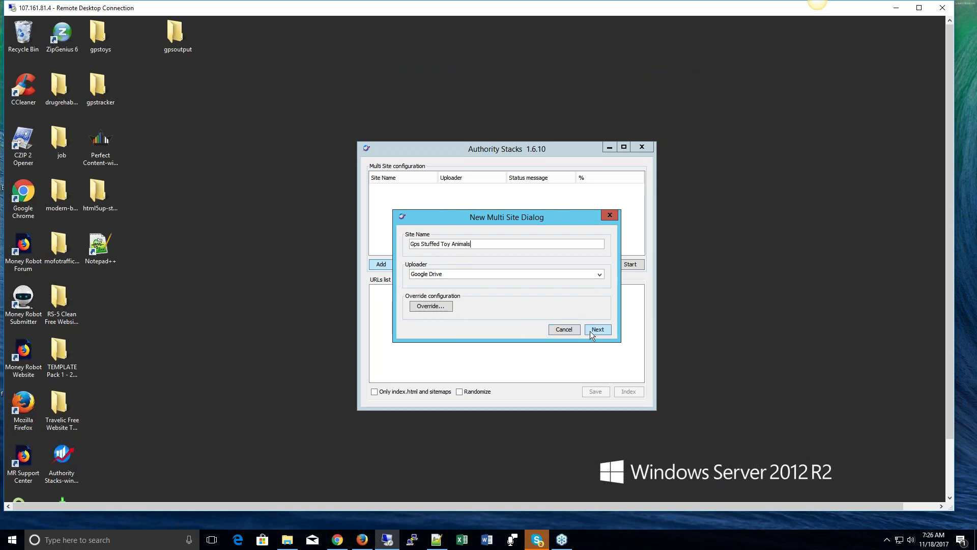
left_click(565, 330)
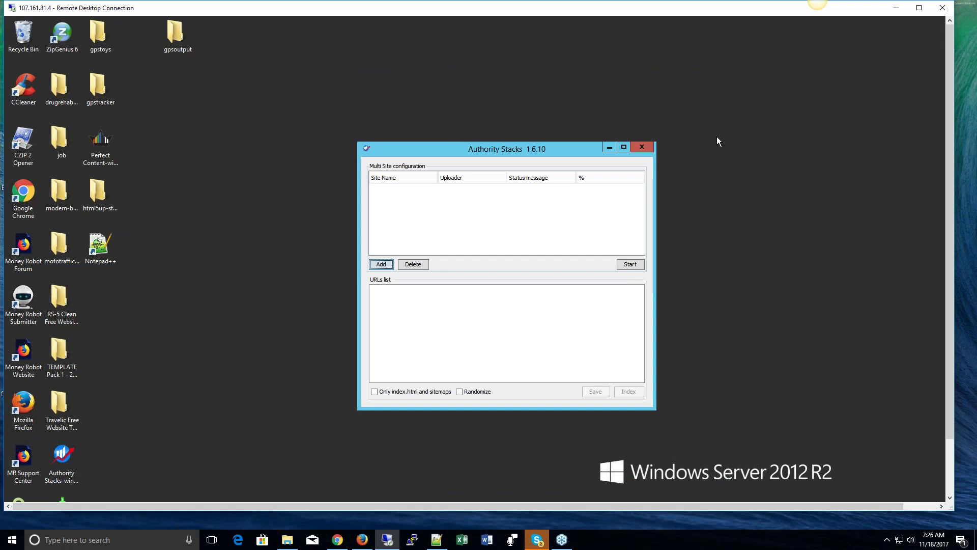
left_click(638, 148)
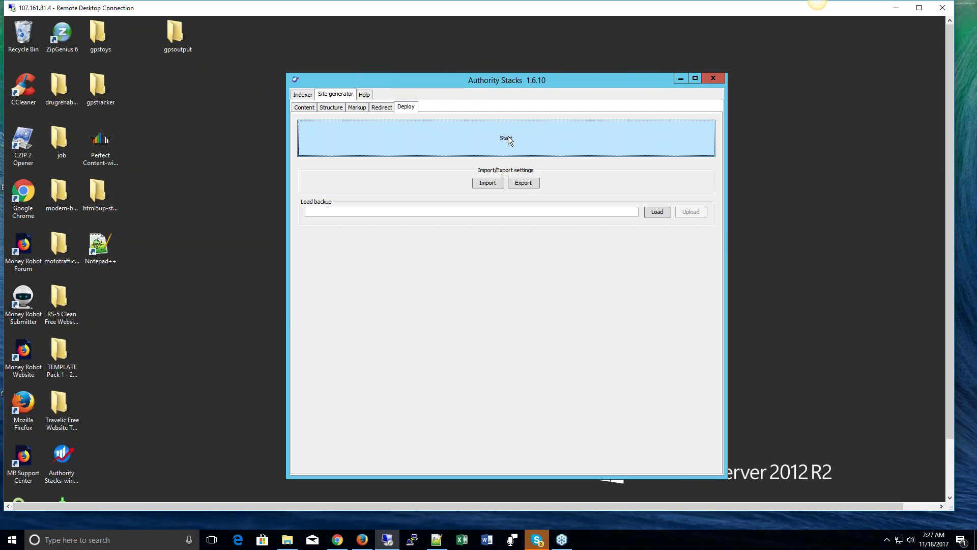
left_click(383, 108)
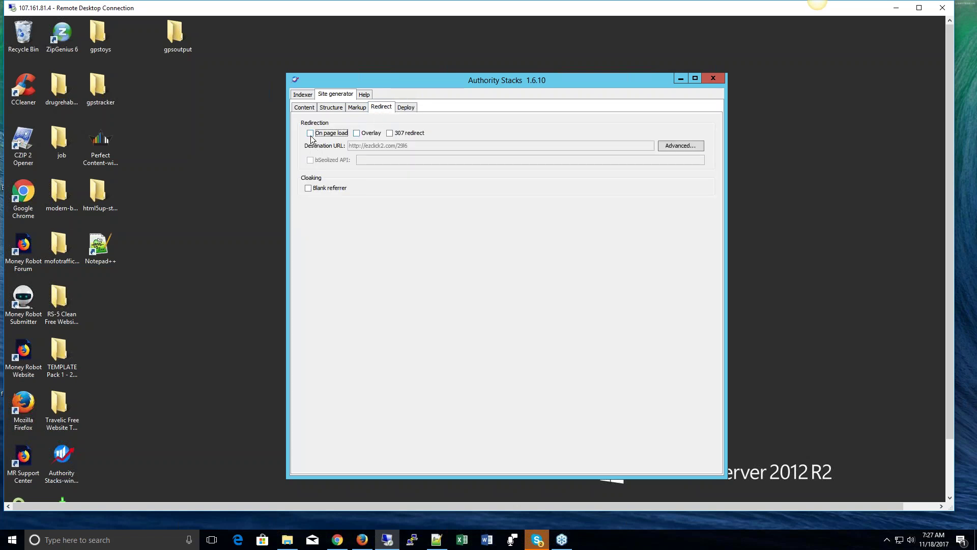
left_click(406, 109)
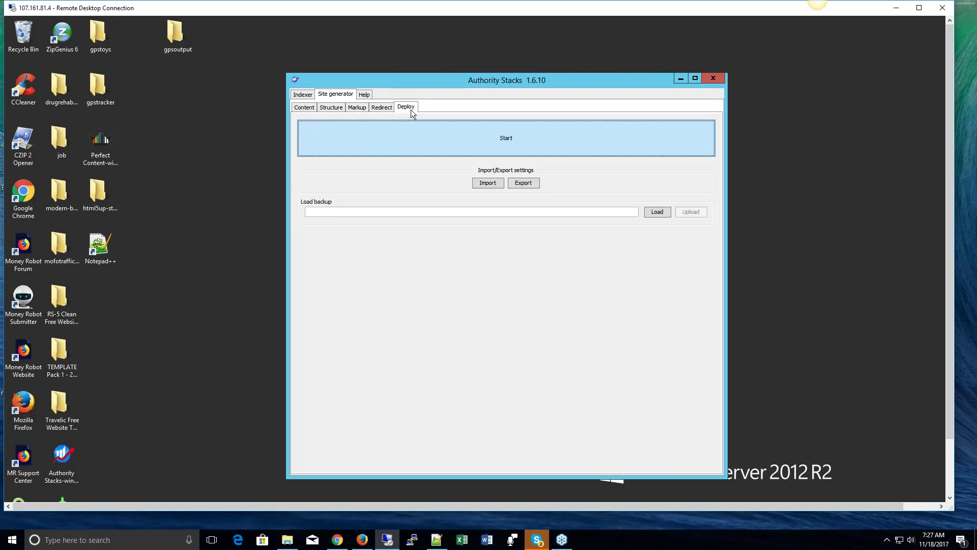
Add the Gps Stuffed Toy Animals site to the multi-site configuration with the Dummy uploader and start the deployment.
left_click(501, 139)
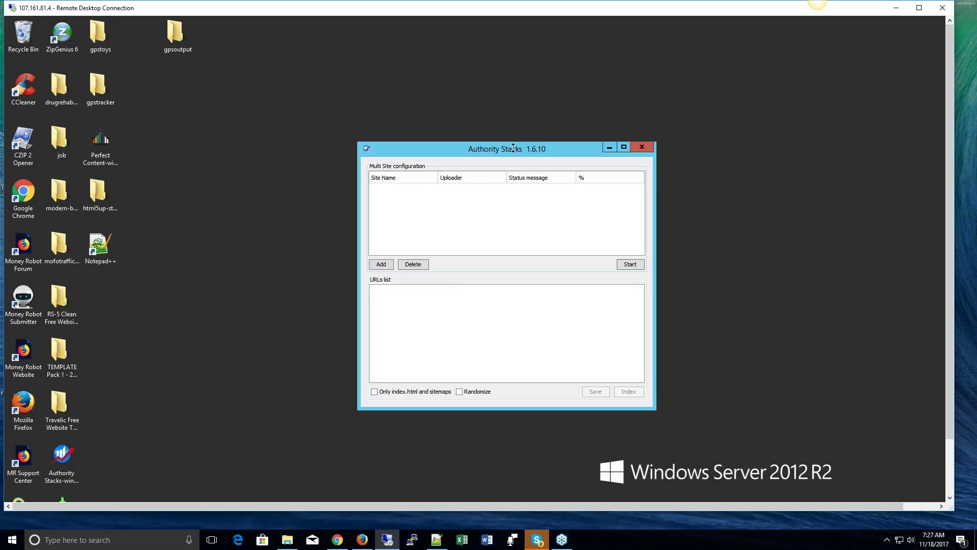
left_click(379, 263)
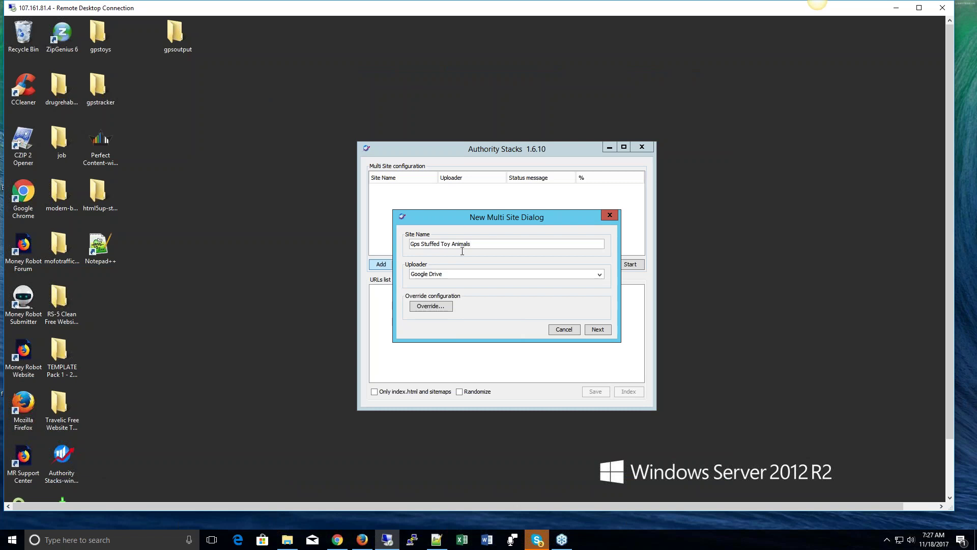
left_click(599, 274)
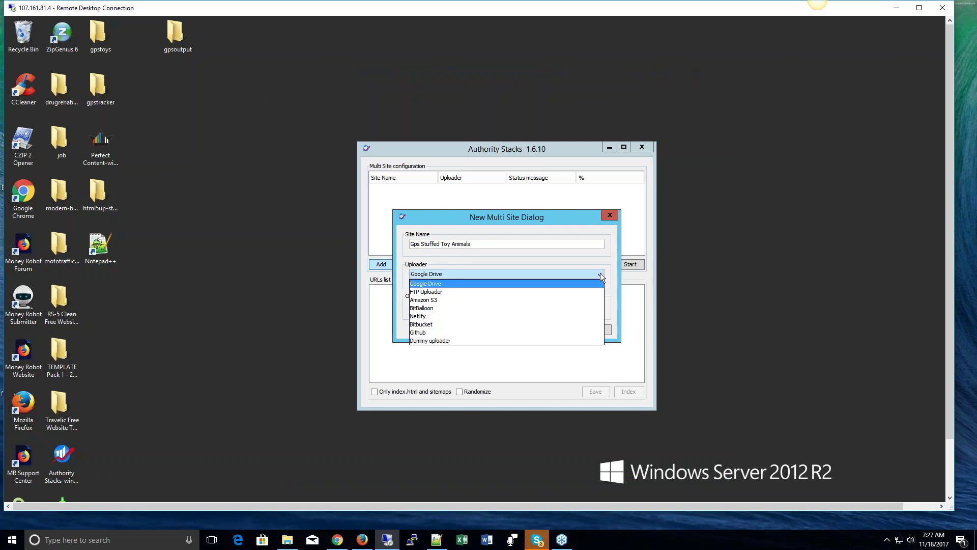
left_click(482, 340)
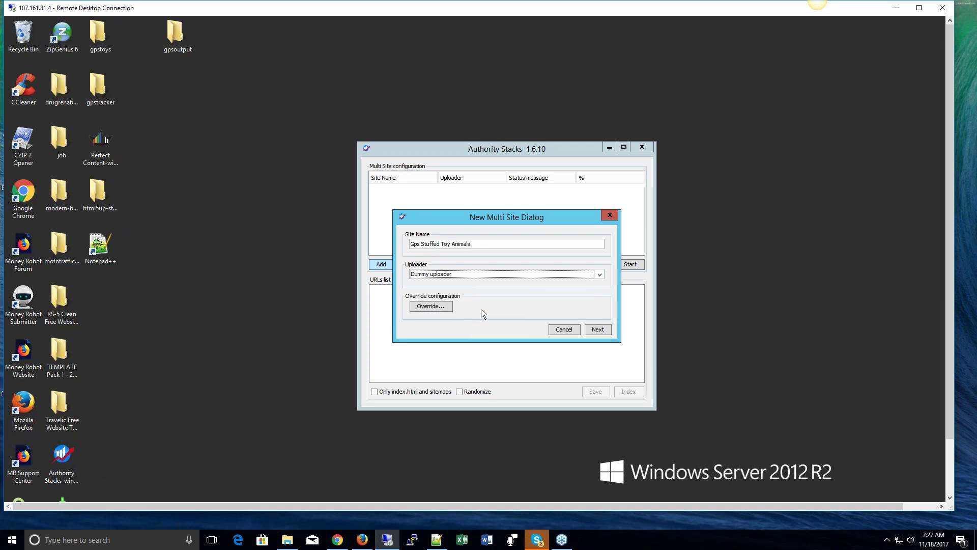
left_click(598, 330)
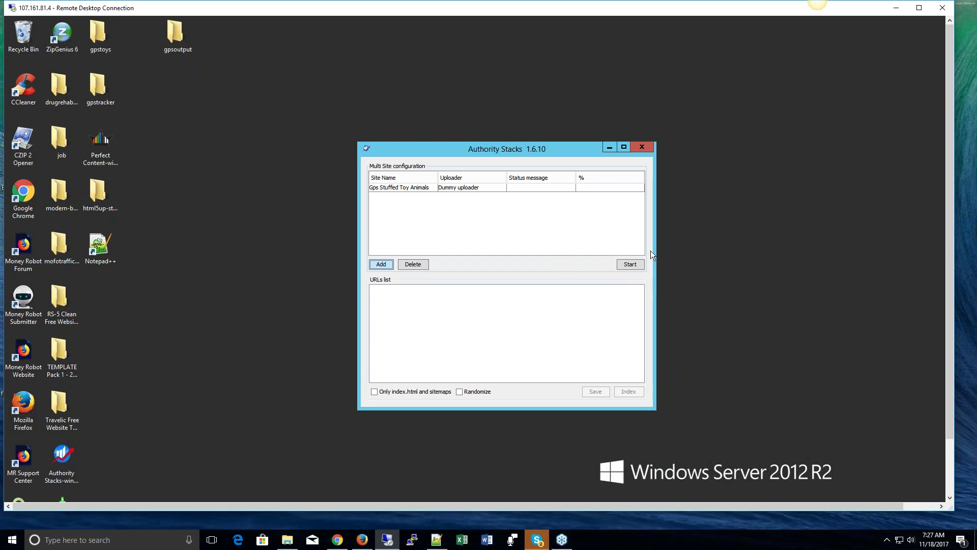
left_click(631, 265)
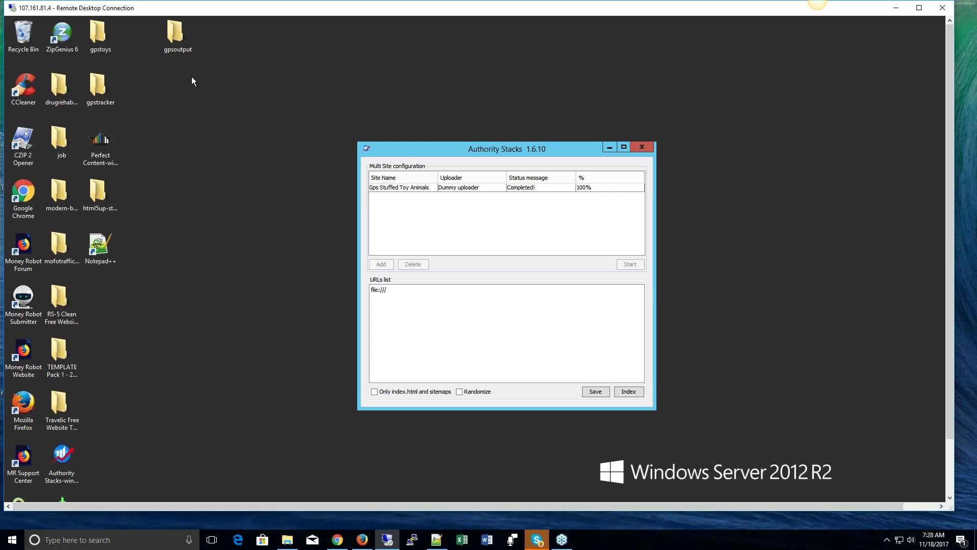
Open the 01 Gps-Stuffed-Toy-Animals folder inside the desktop's gpsoutput folder.
double_click(183, 33)
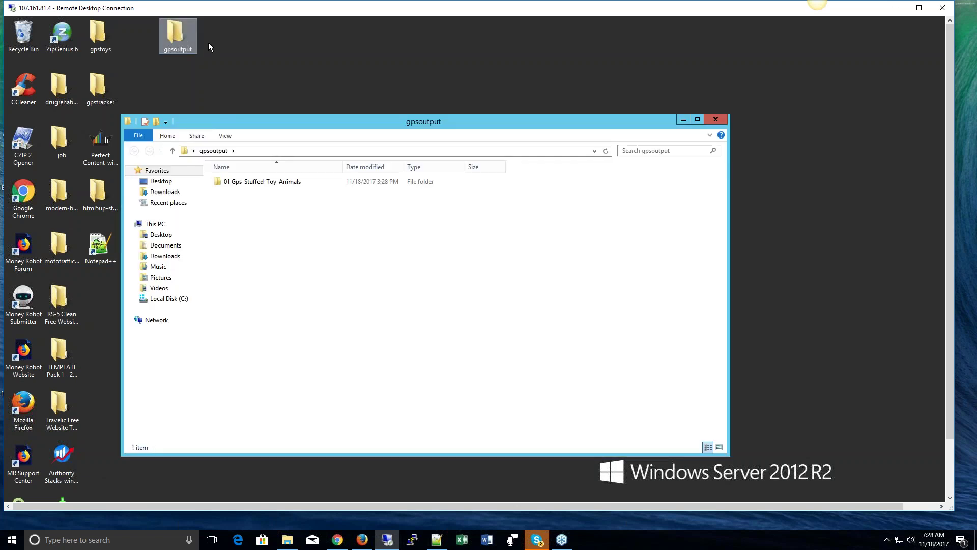
left_click(249, 183)
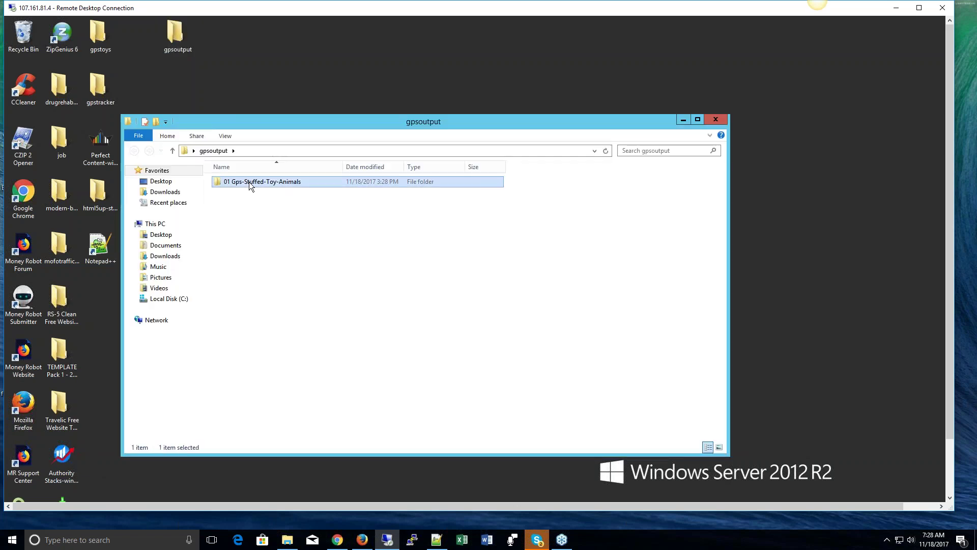
left_click(249, 182)
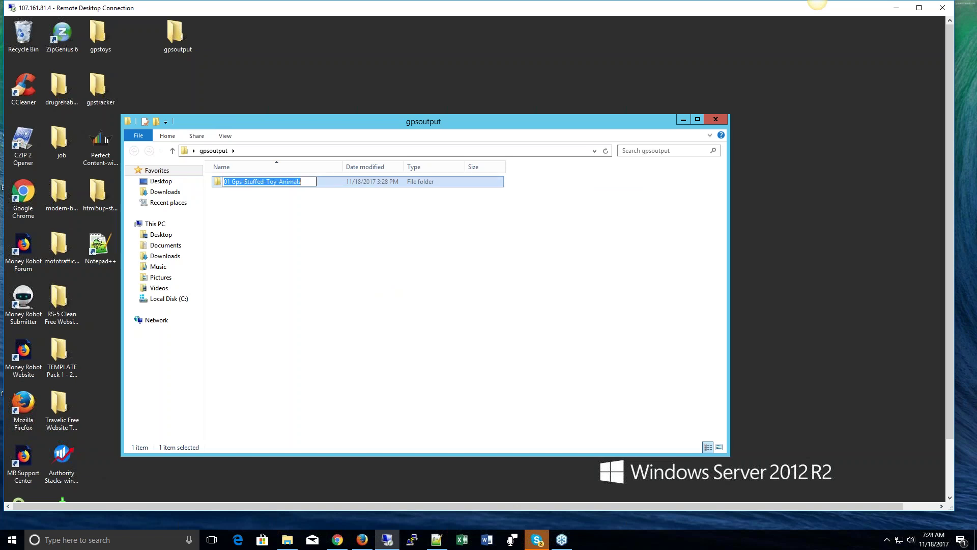
key("Return")
key("Return")
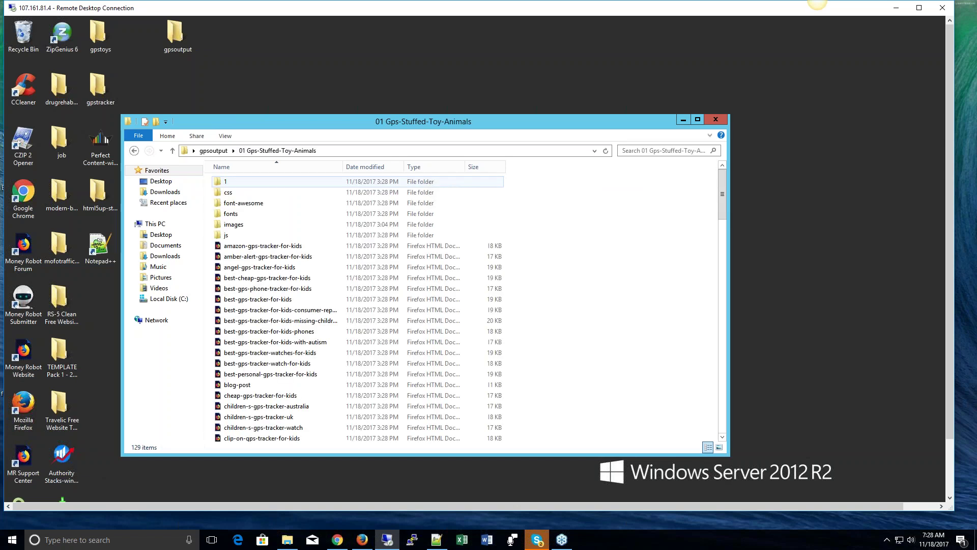
Look through the whole list of generated folders and HTML pages in the site's output folder.
scroll(545, 256, "down", 3)
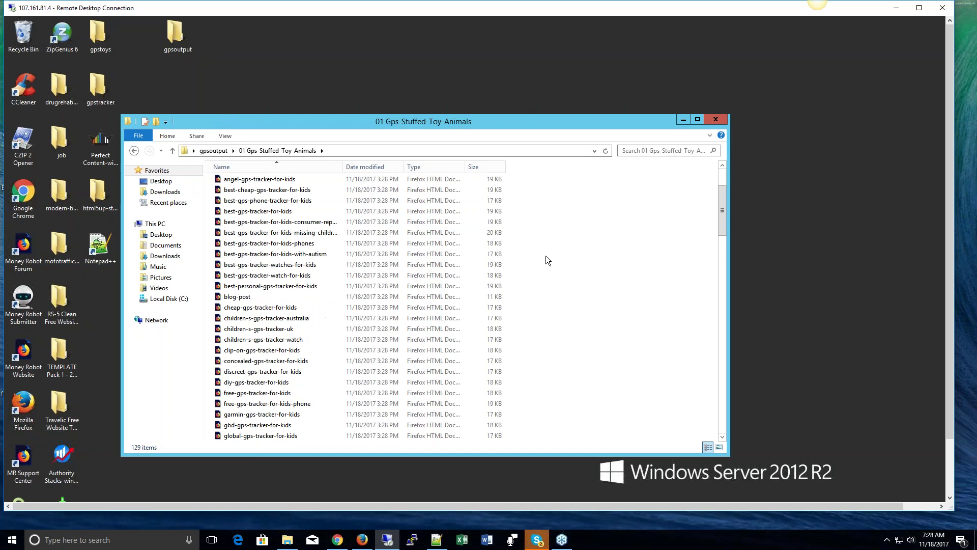
scroll(546, 255, "down", 9)
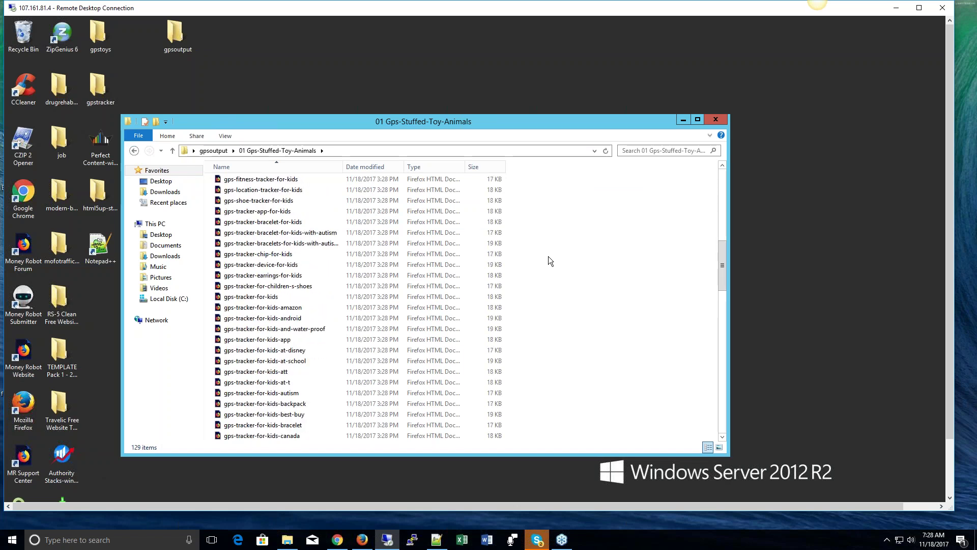
scroll(548, 256, "down", 5)
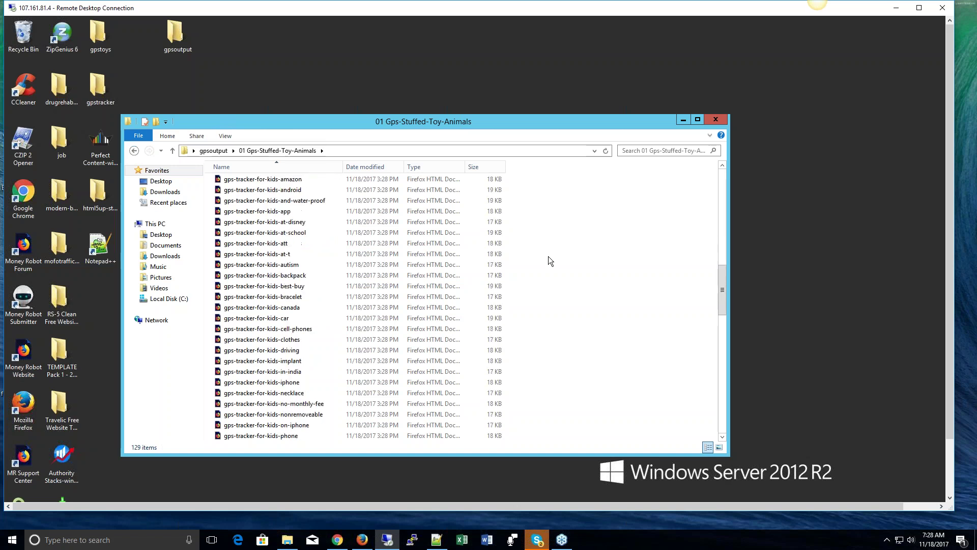
scroll(548, 256, "down", 10)
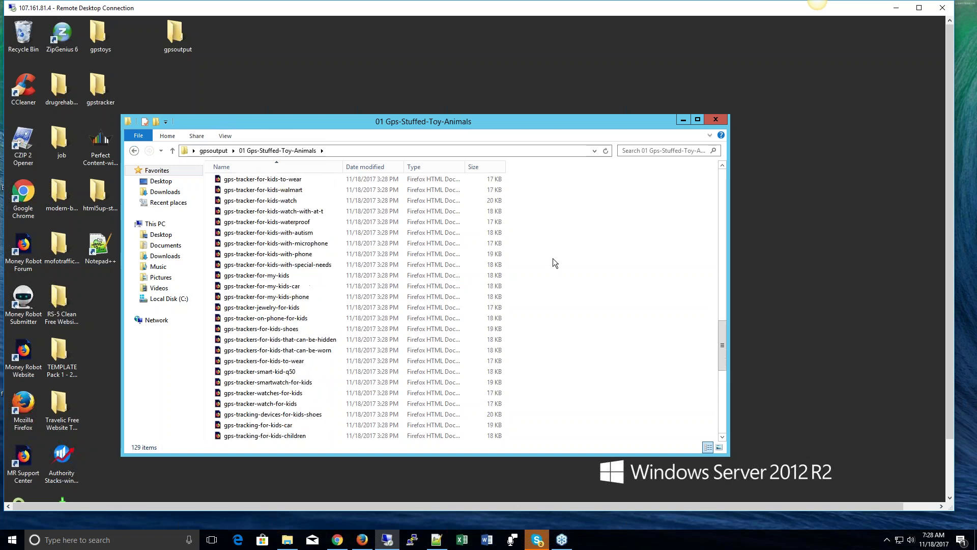
scroll(554, 260, "down", 10)
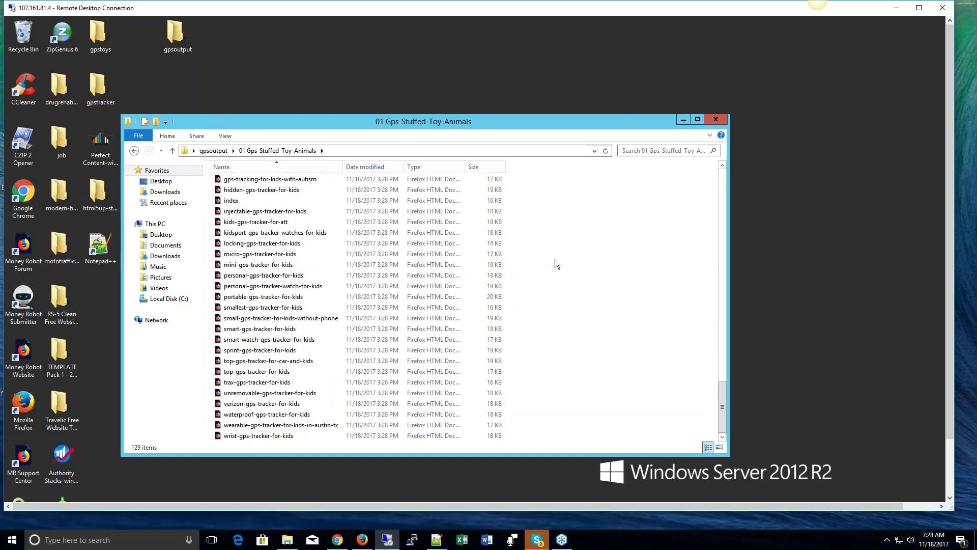
scroll(536, 315, "up", 12)
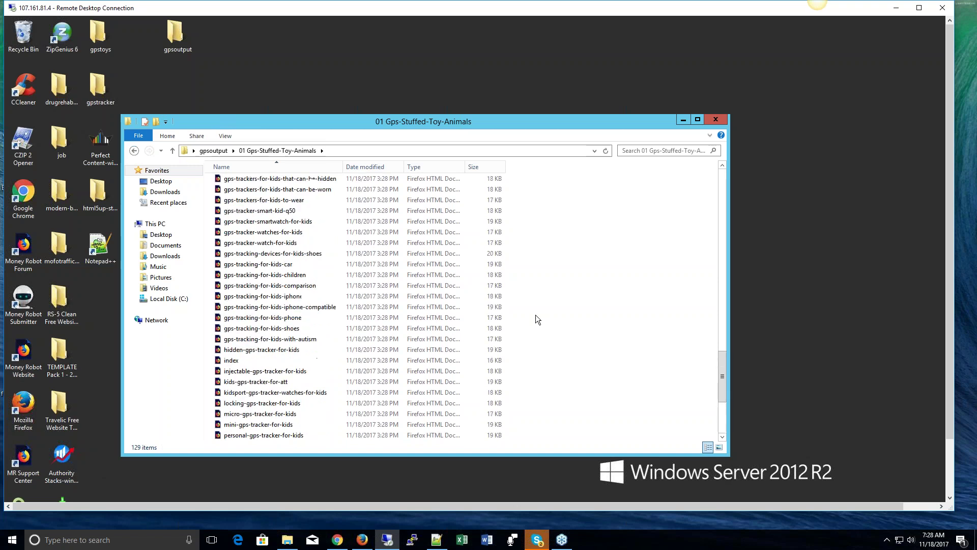
scroll(536, 314, "up", 20)
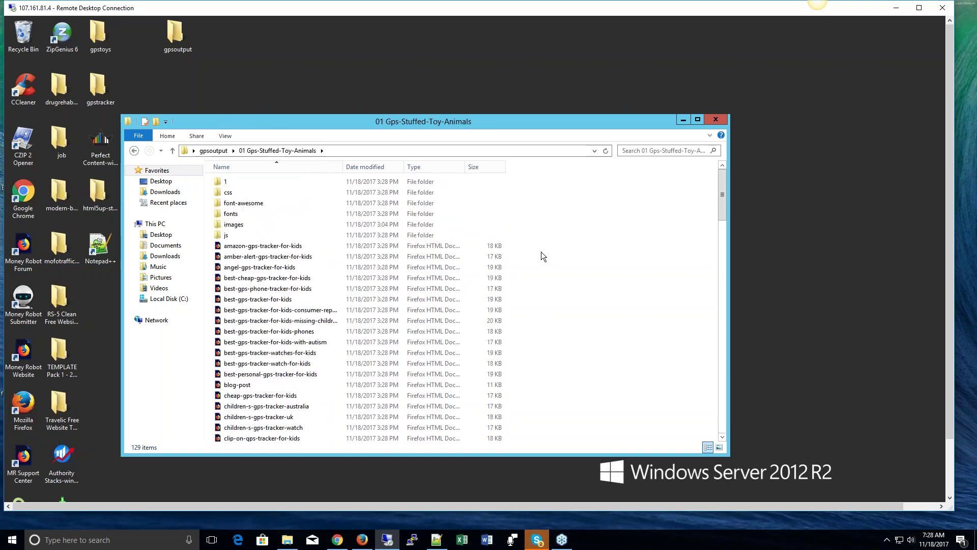
scroll(541, 252, "down", 5)
scroll(555, 377, "down", 9)
scroll(547, 406, "up", 14)
key("End")
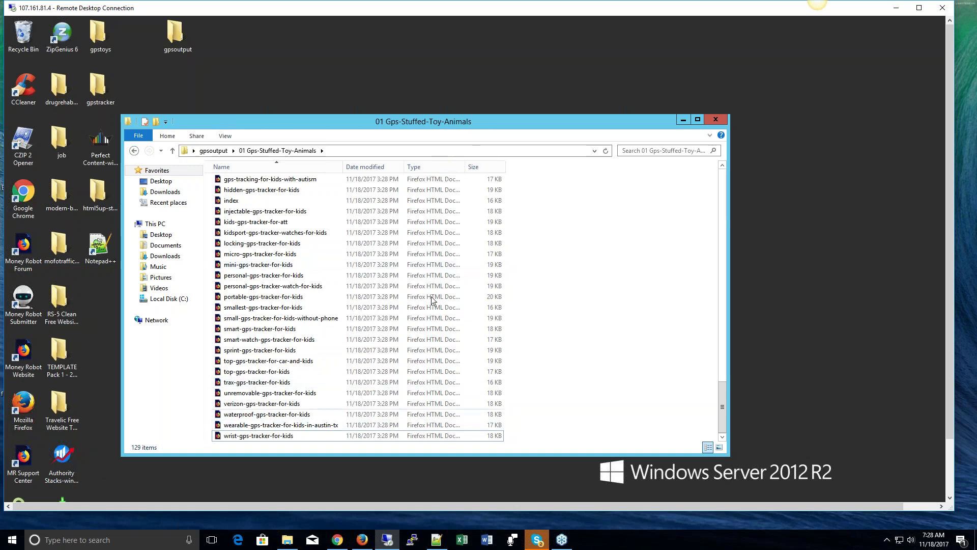
scroll(551, 295, "up", 15)
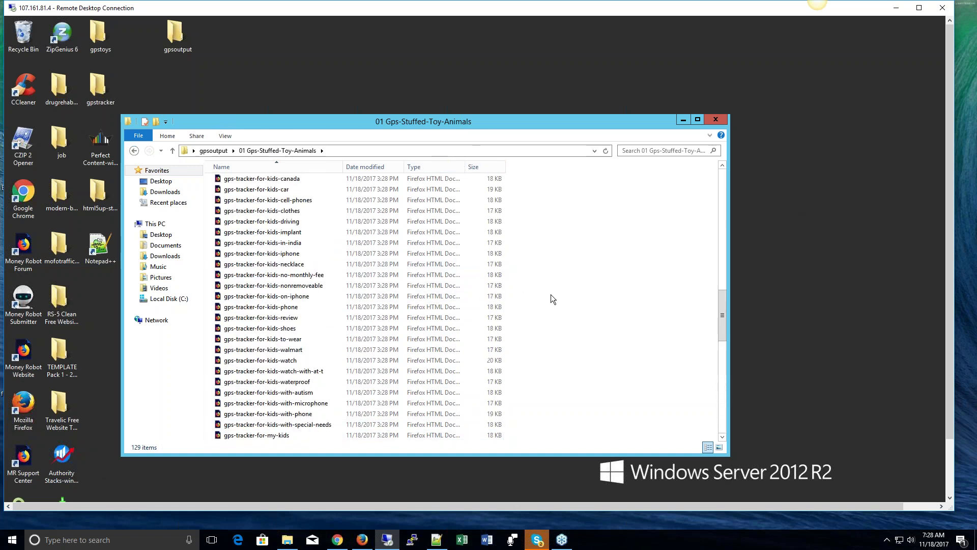
scroll(550, 295, "up", 12)
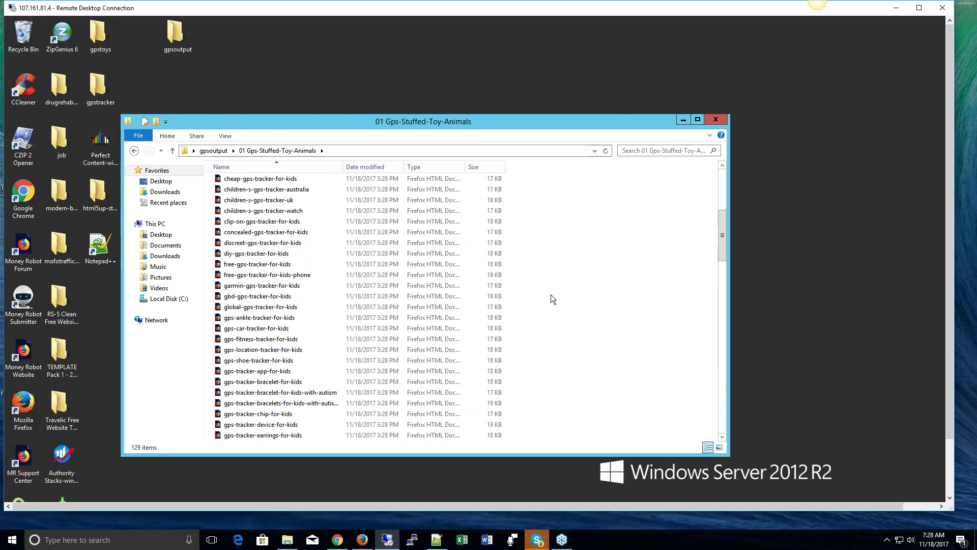
scroll(551, 295, "up", 5)
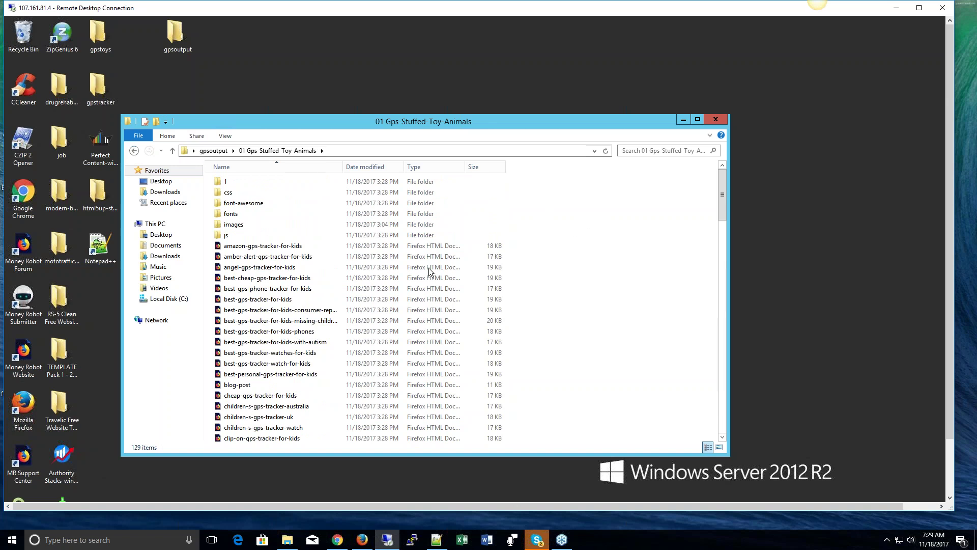
Find the generated gps-trackers-for-kids-that-can-be-worn page in the output folder and open it in Firefox.
scroll(300, 333, "down", 3)
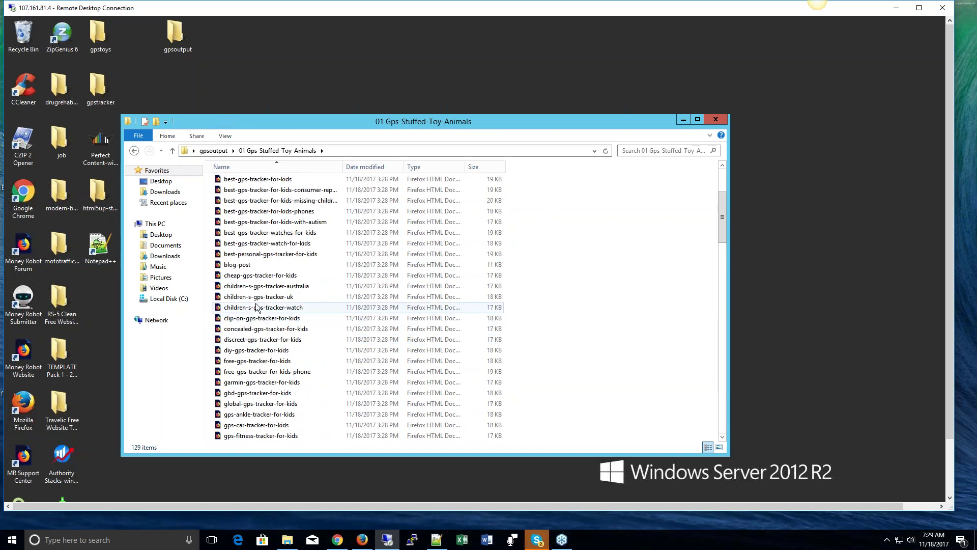
scroll(296, 326, "down", 4)
scroll(293, 326, "down", 17)
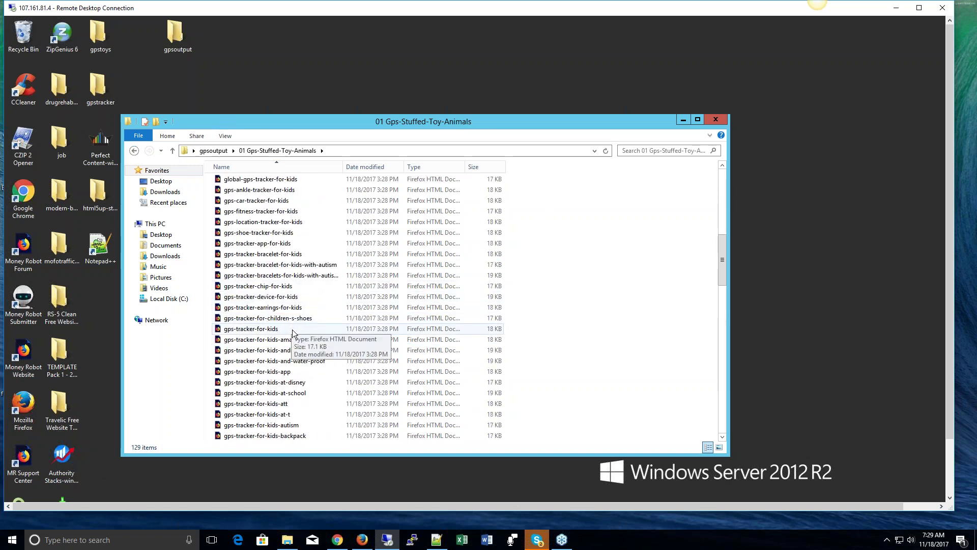
scroll(288, 351, "down", 4)
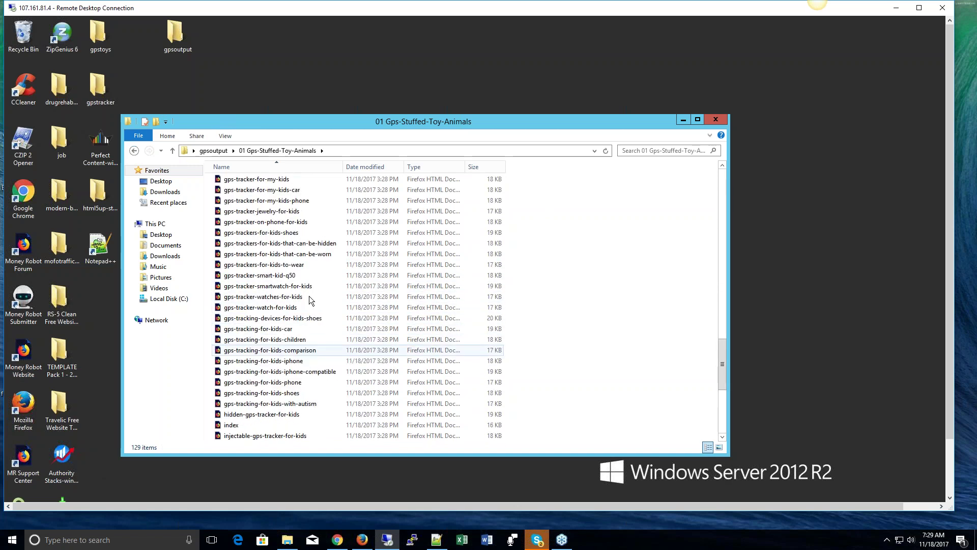
left_click(279, 254)
left_click(279, 254)
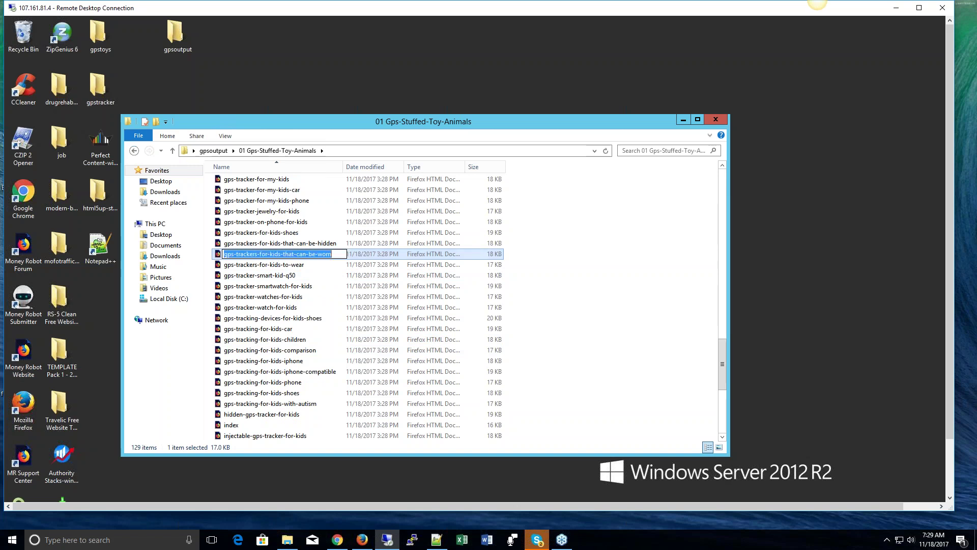
key("Escape")
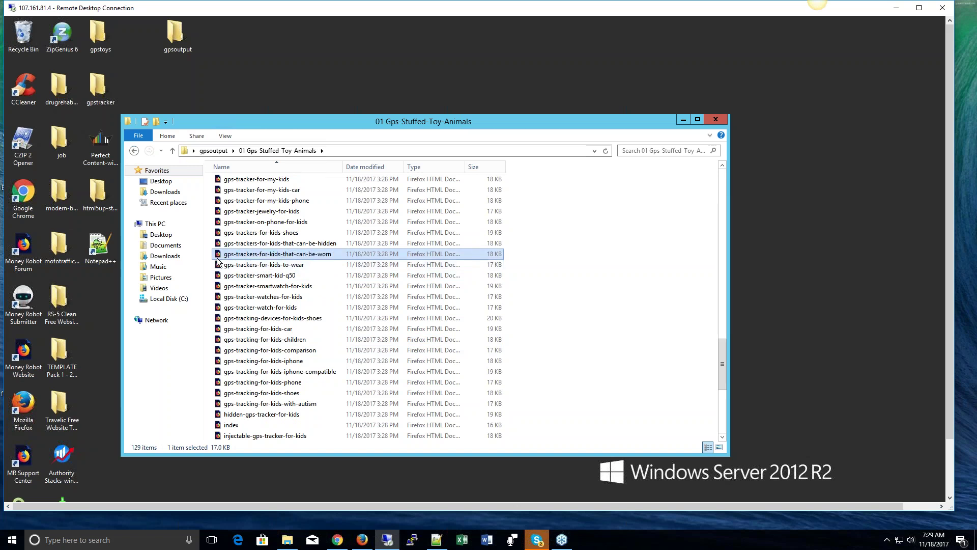
double_click(217, 257)
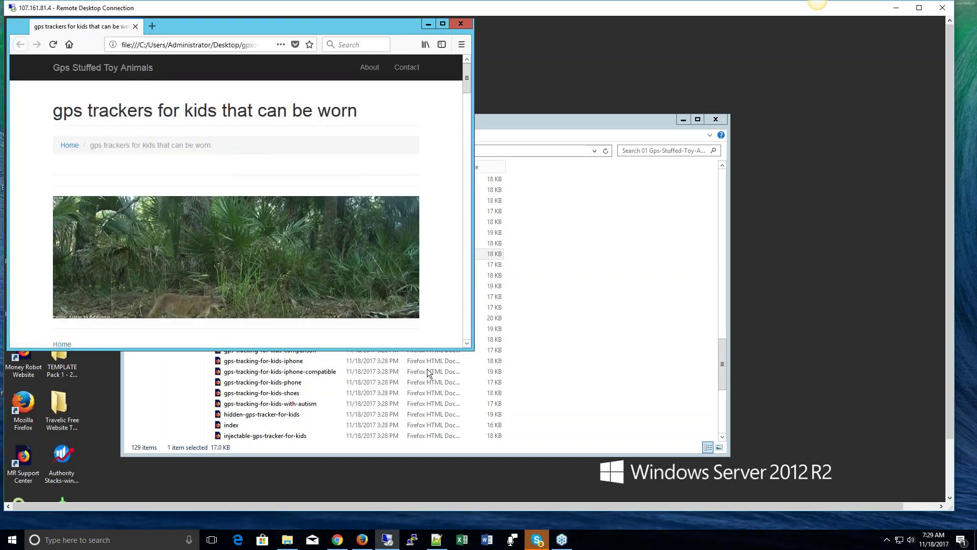
Examine the gps trackers for kids that can be worn page from its heading through the video, images and text to the More Info links.
scroll(470, 346, "down", 1)
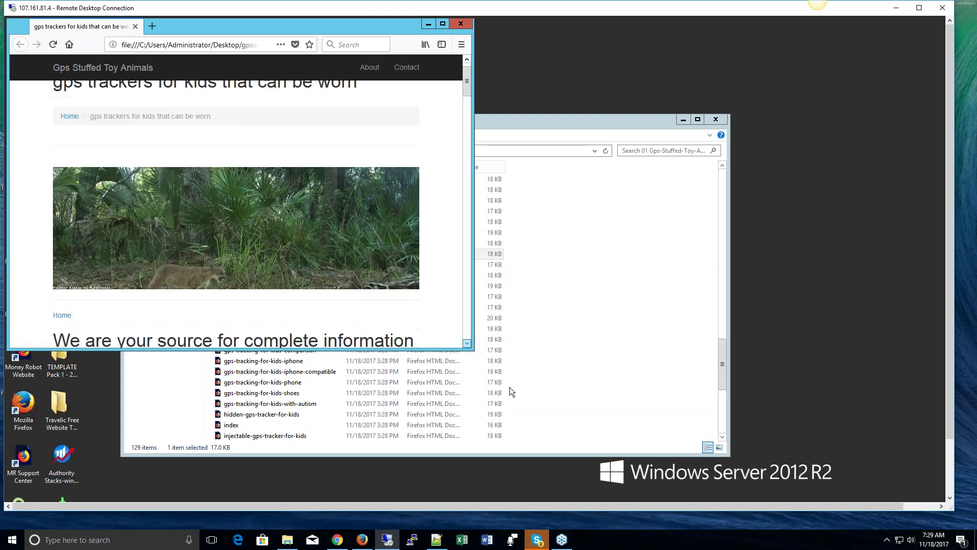
scroll(425, 263, "down", 8)
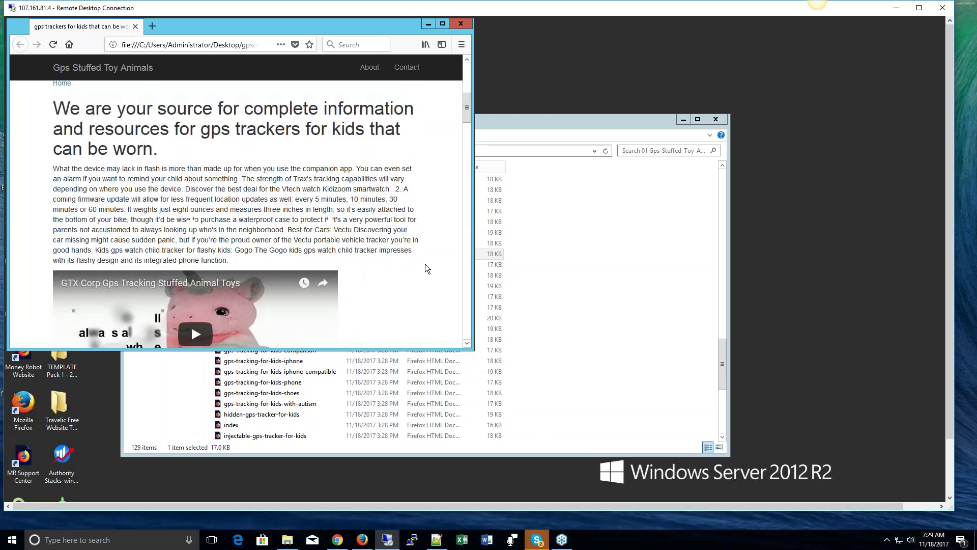
scroll(417, 254, "down", 4)
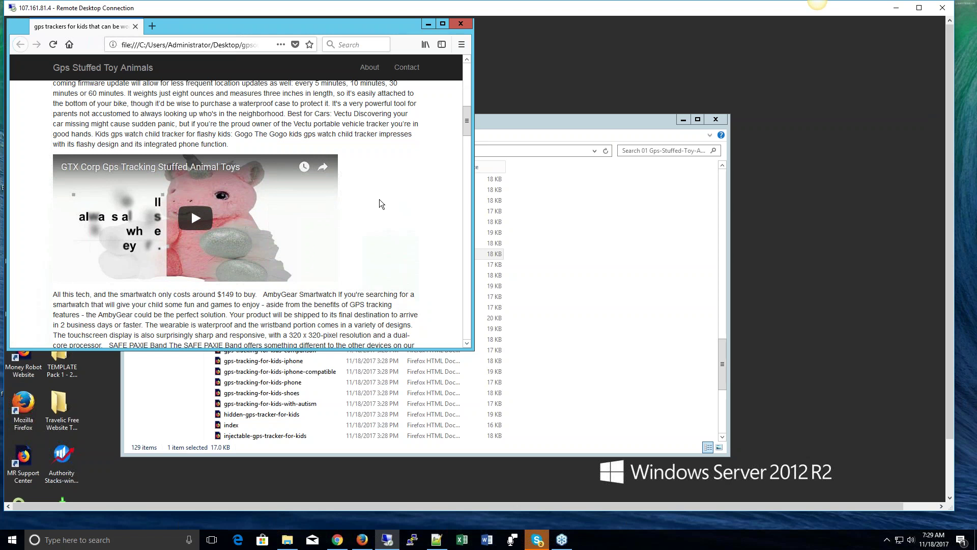
scroll(380, 199, "down", 4)
scroll(379, 205, "down", 8)
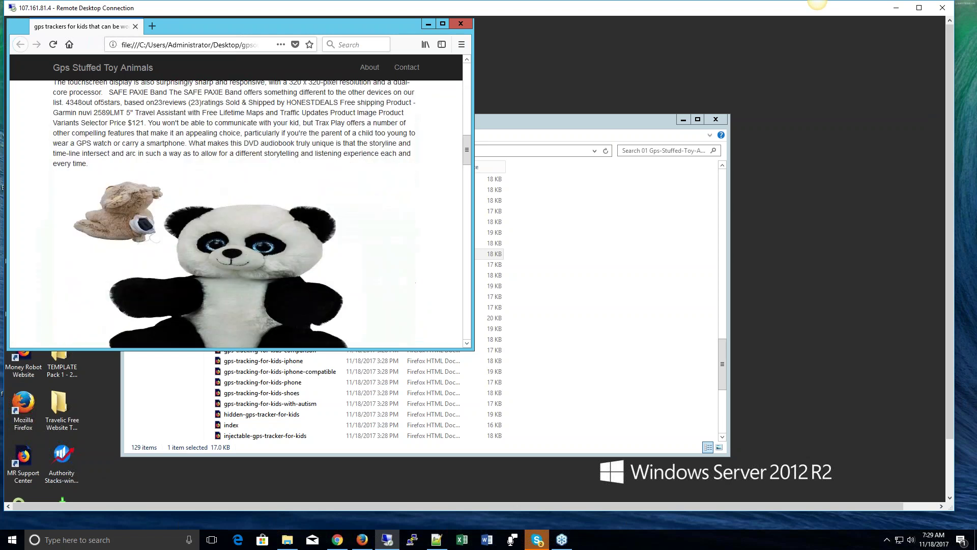
scroll(378, 206, "down", 6)
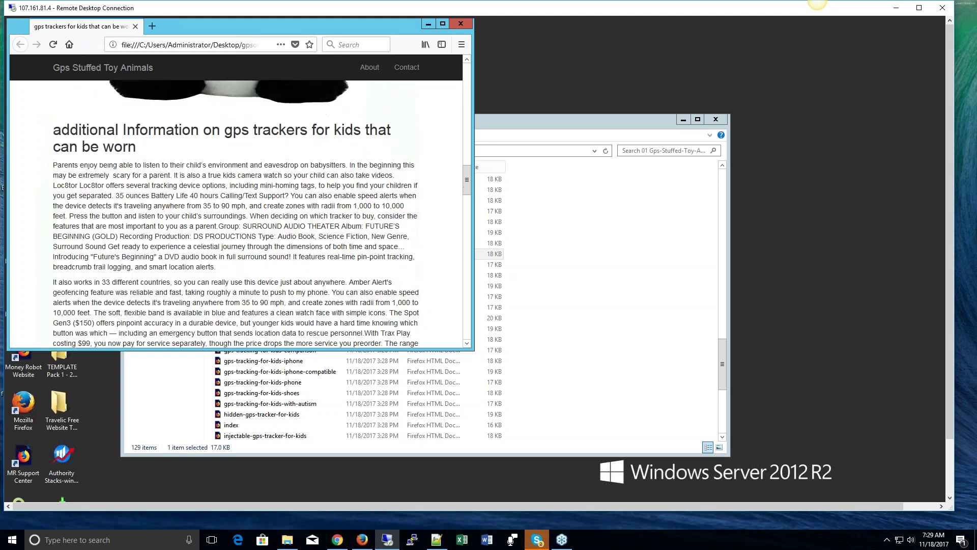
scroll(258, 159, "down", 8)
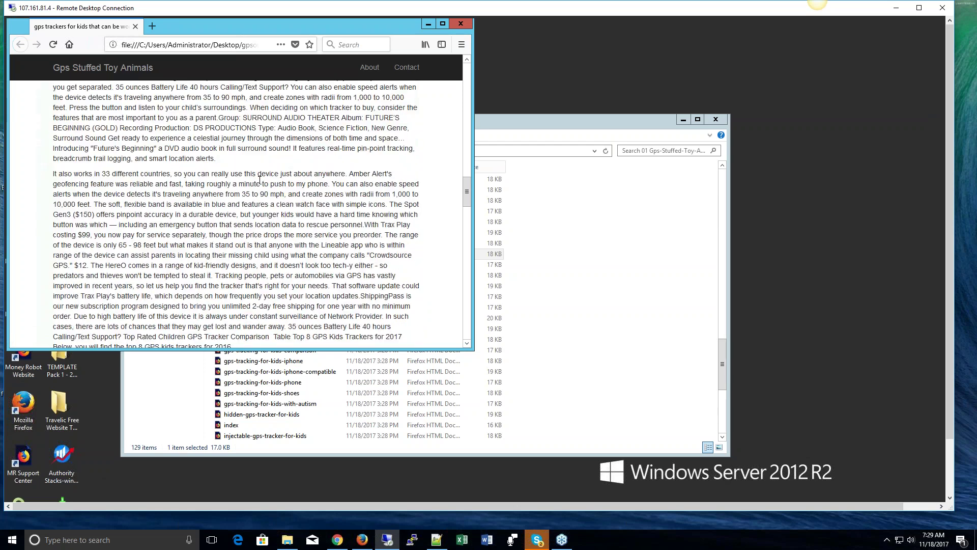
scroll(358, 151, "down", 5)
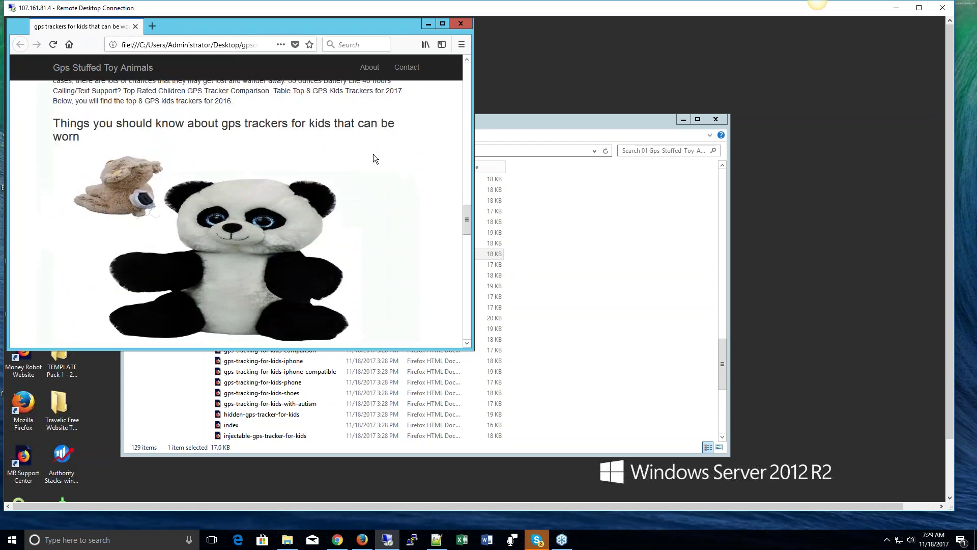
scroll(368, 163, "down", 6)
scroll(365, 168, "down", 4)
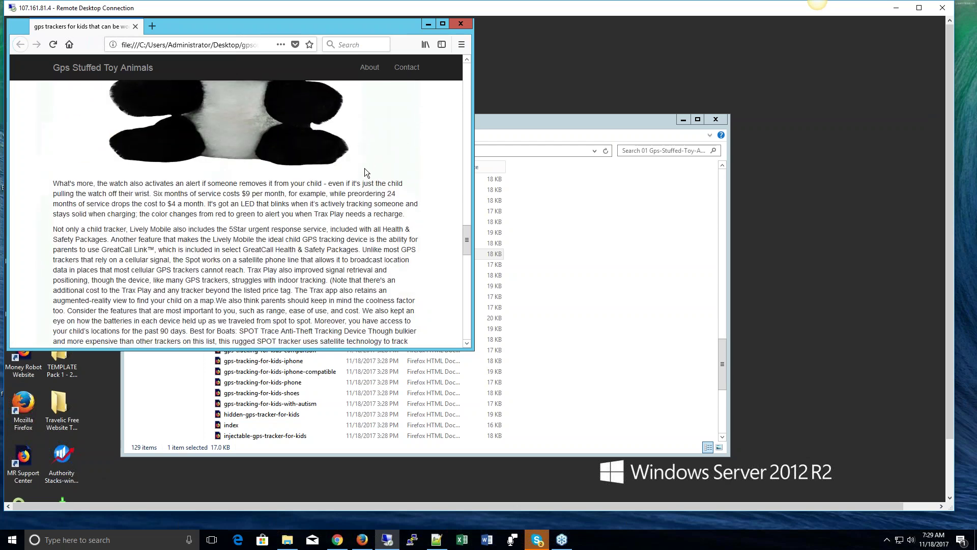
scroll(312, 163, "down", 12)
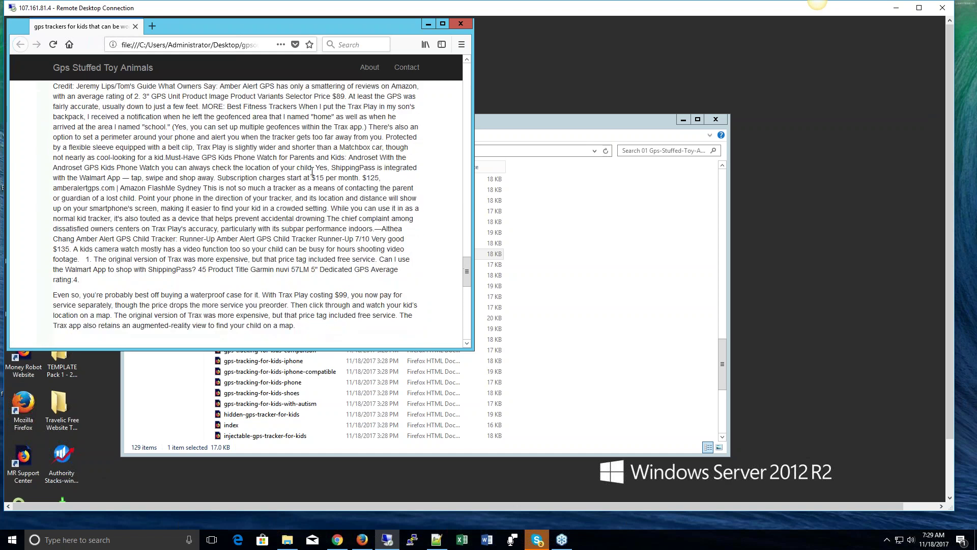
scroll(236, 203, "down", 2)
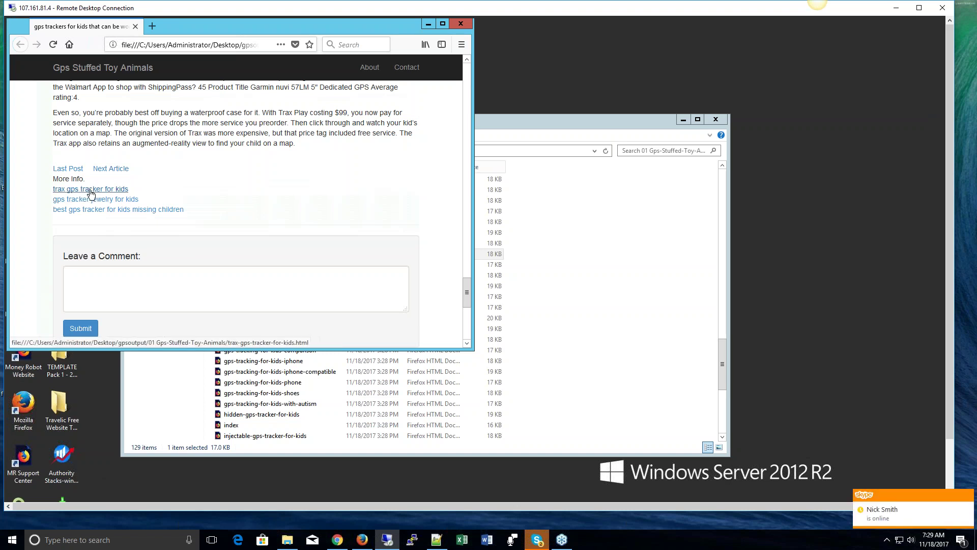
Follow the "best gps tracker for kids missing children" link and examine that page from its header image to the blog categories and footer.
left_click(94, 213)
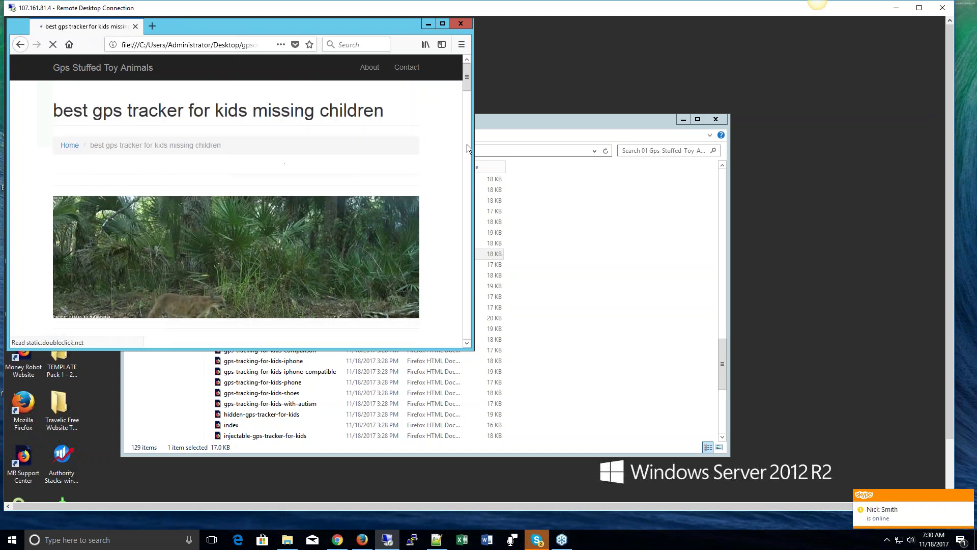
scroll(438, 138, "down", 5)
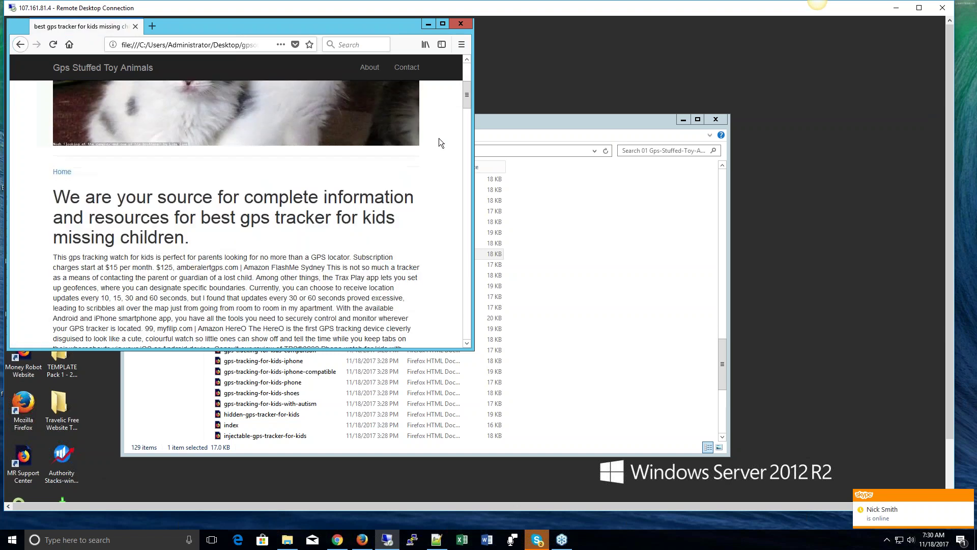
scroll(439, 141, "up", 5)
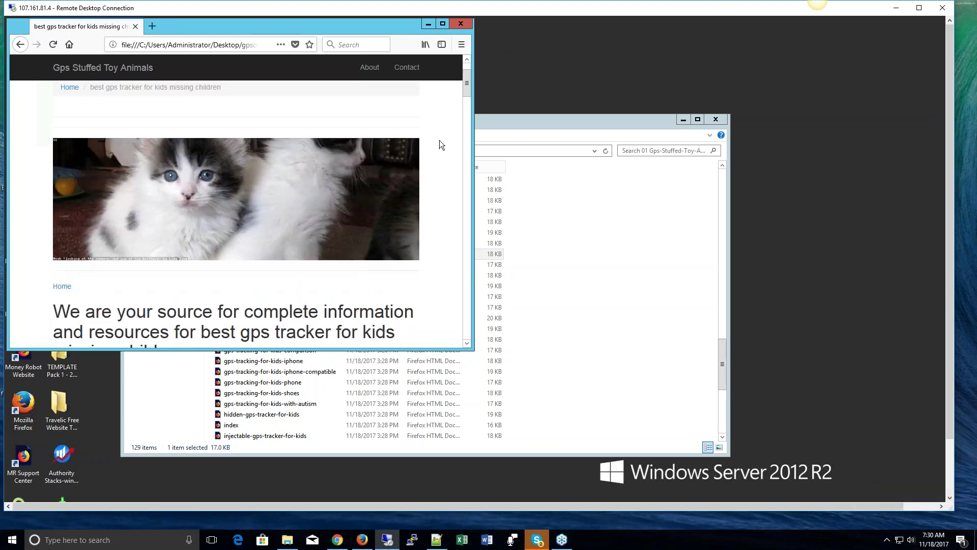
scroll(439, 140, "down", 8)
scroll(439, 141, "down", 12)
scroll(441, 142, "down", 10)
scroll(442, 142, "down", 12)
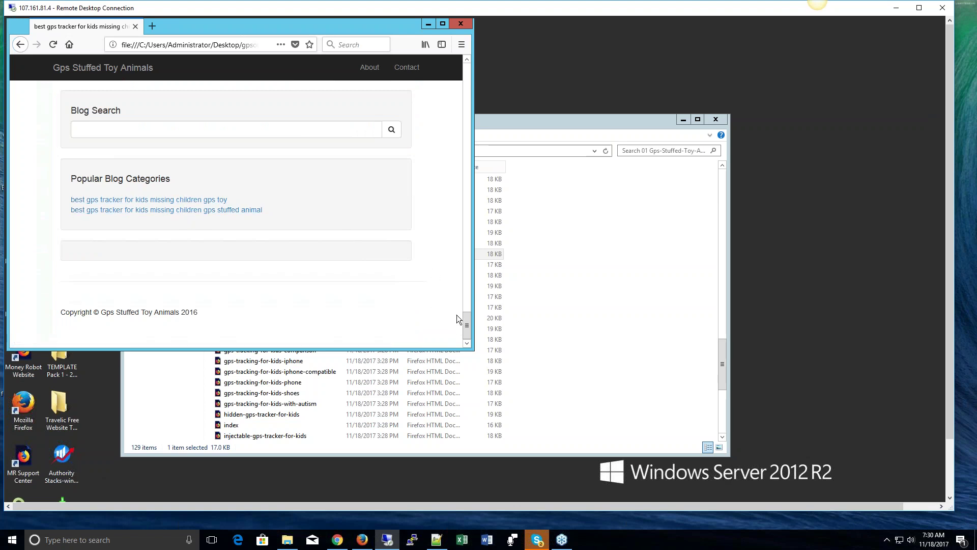
scroll(206, 205, "up", 1)
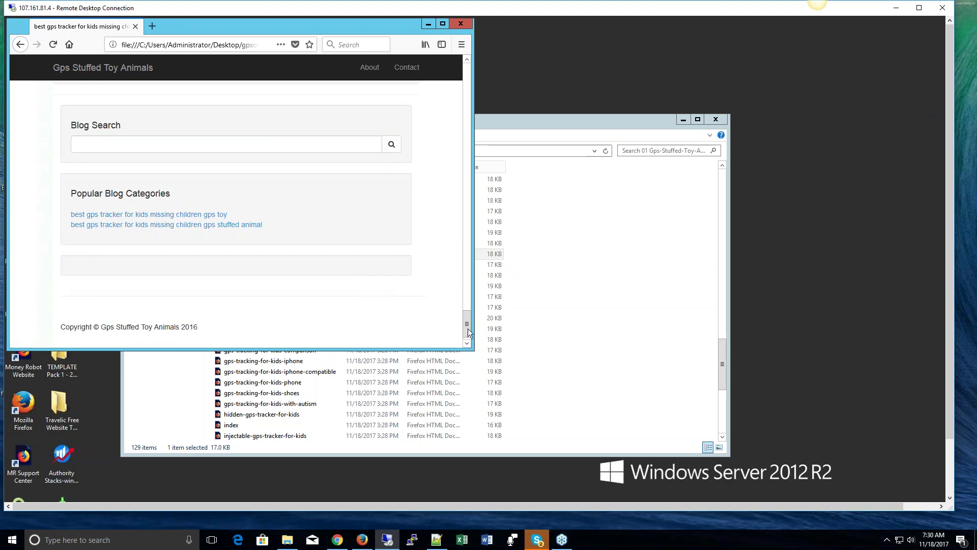
Go to the generated site's home index and open the "gps tracker for kids watch with at&t" page.
left_click_drag(468, 313, 471, 64)
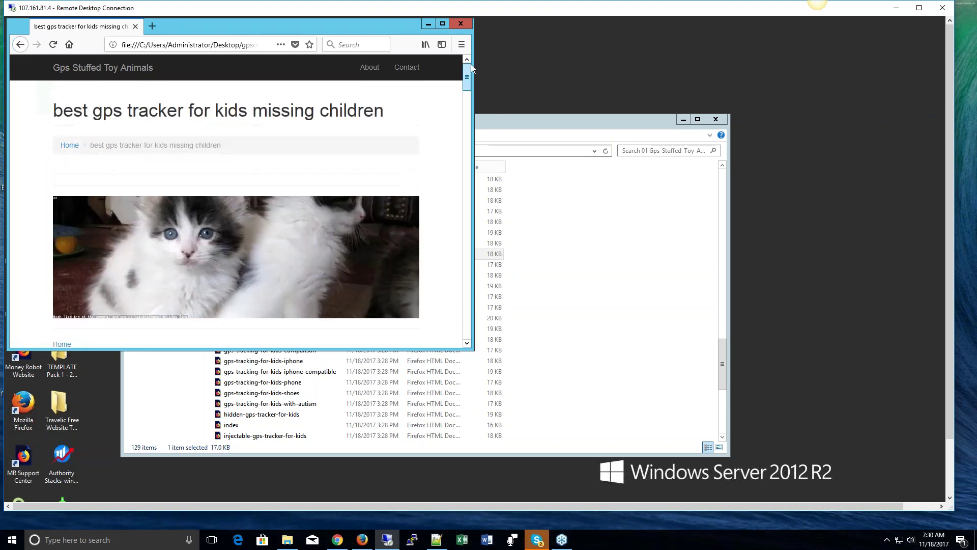
left_click(70, 146)
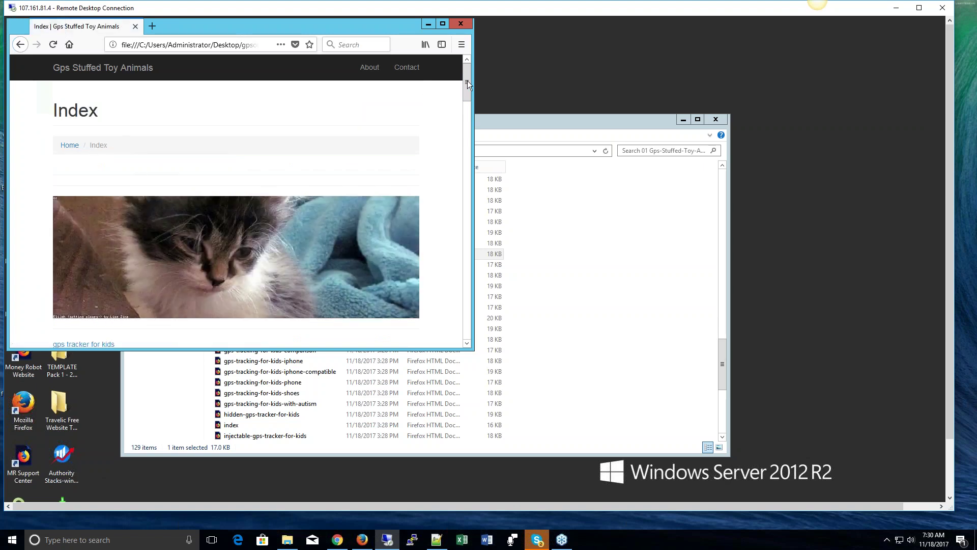
left_click_drag(468, 84, 470, 275)
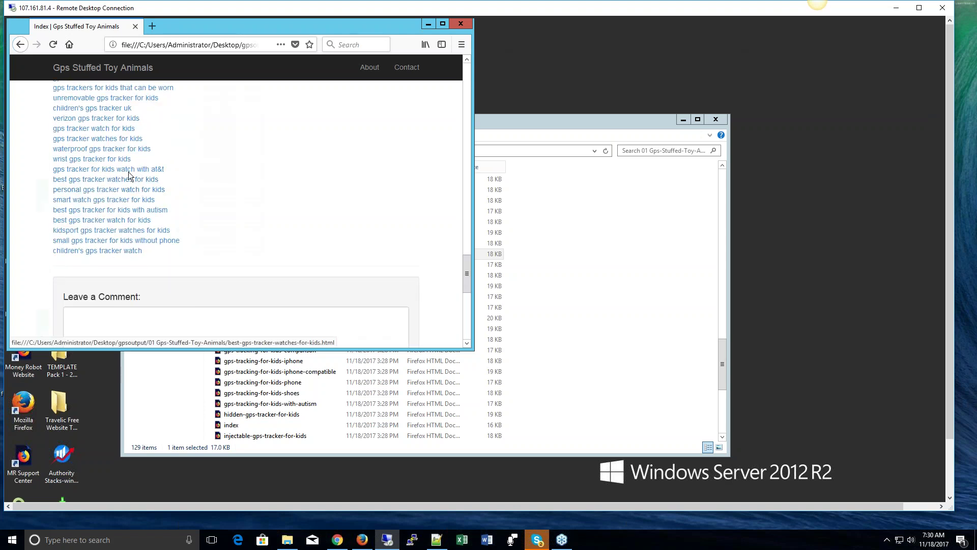
left_click(117, 169)
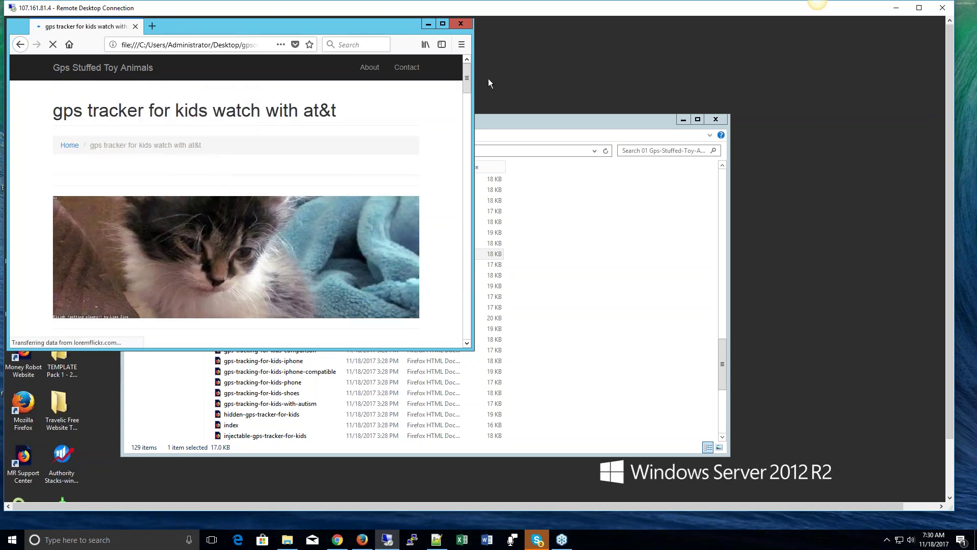
Examine the generated page's header image, embedded video and article text.
scroll(469, 88, "down", 2)
scroll(468, 88, "down", 6)
scroll(469, 89, "up", 6)
left_click_drag(470, 83, 488, 45)
scroll(459, 131, "down", 10)
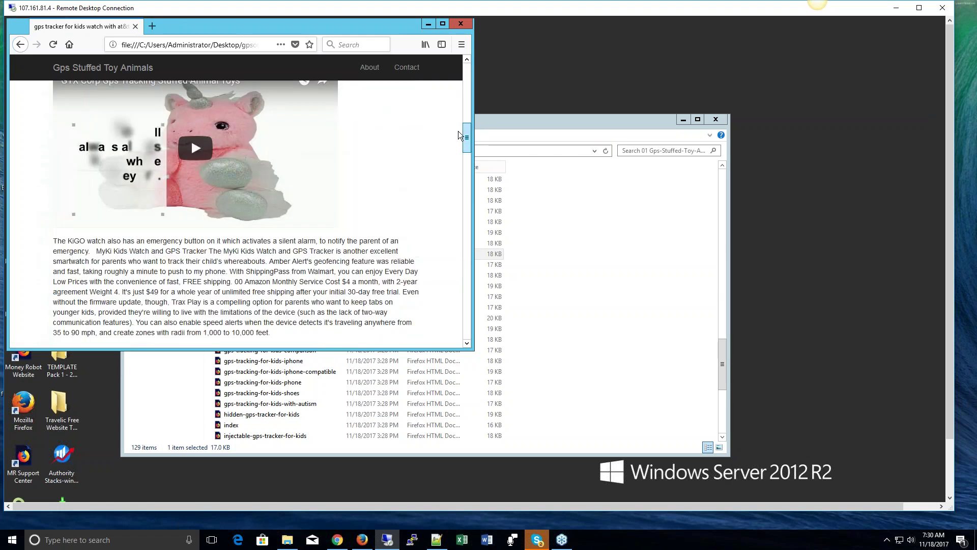
scroll(451, 114, "up", 4)
mouse_move(466, 122)
left_mouse_down()
mouse_move(478, 56)
mouse_move(460, 117)
mouse_move(461, 226)
mouse_move(466, 47)
mouse_move(466, 233)
mouse_move(465, 112)
left_mouse_up()
left_click_drag(482, 63, 463, 71)
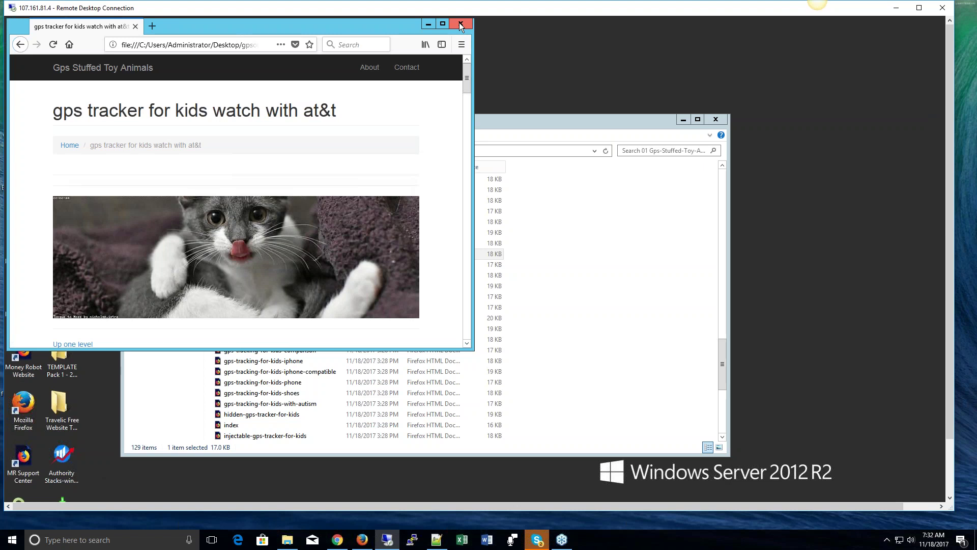
Close the page preview, the 01 Gps-Stuffed-Toy-Animals output folder and the completed multi-site configuration window.
left_click(460, 24)
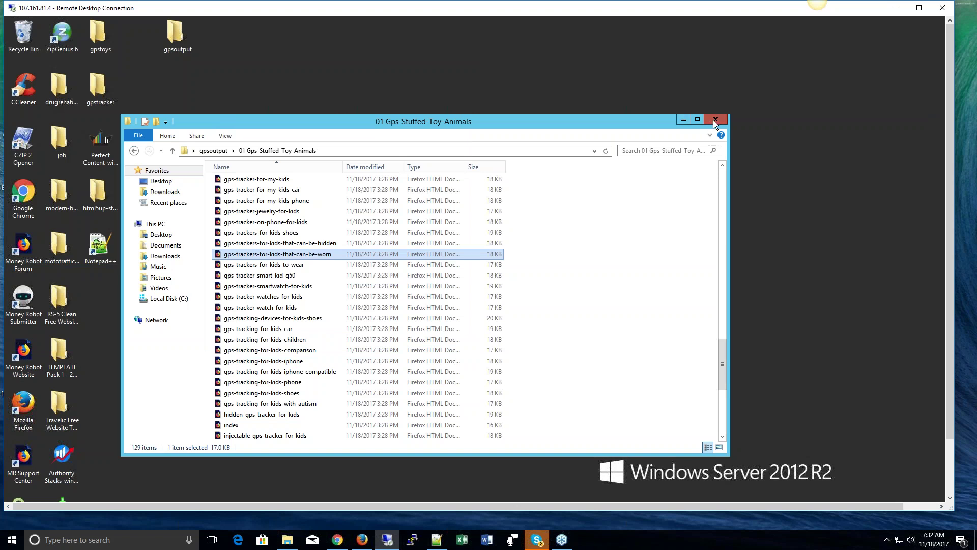
left_click(714, 120)
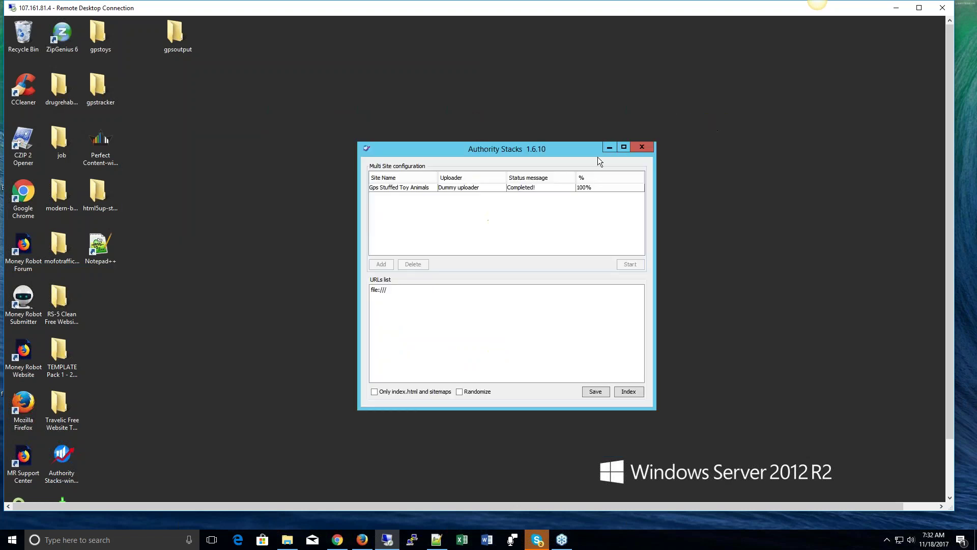
left_click(642, 147)
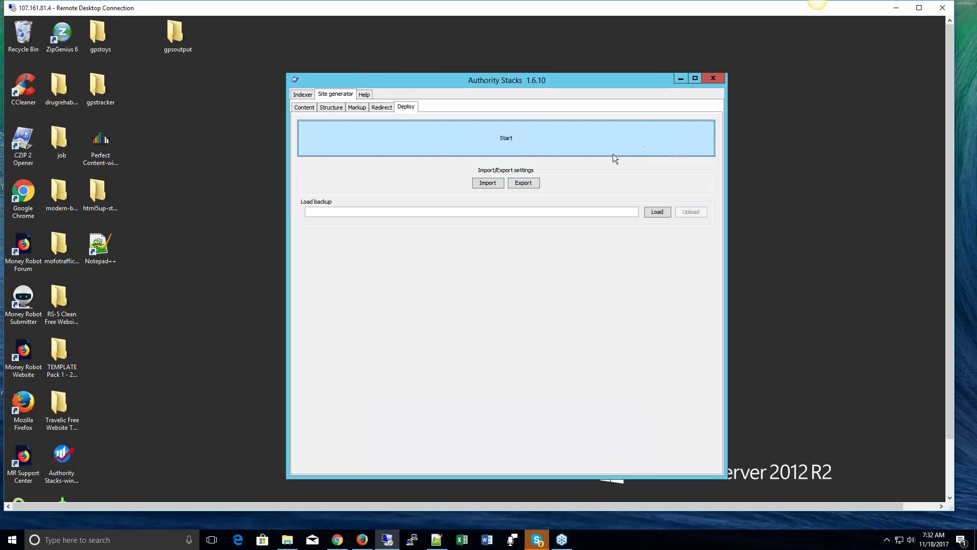
In the HTML editor for the site content, delete the imagefolder line and its empty paragraph below the "Things you {want to|should|need to} know about" heading.
left_click(310, 108)
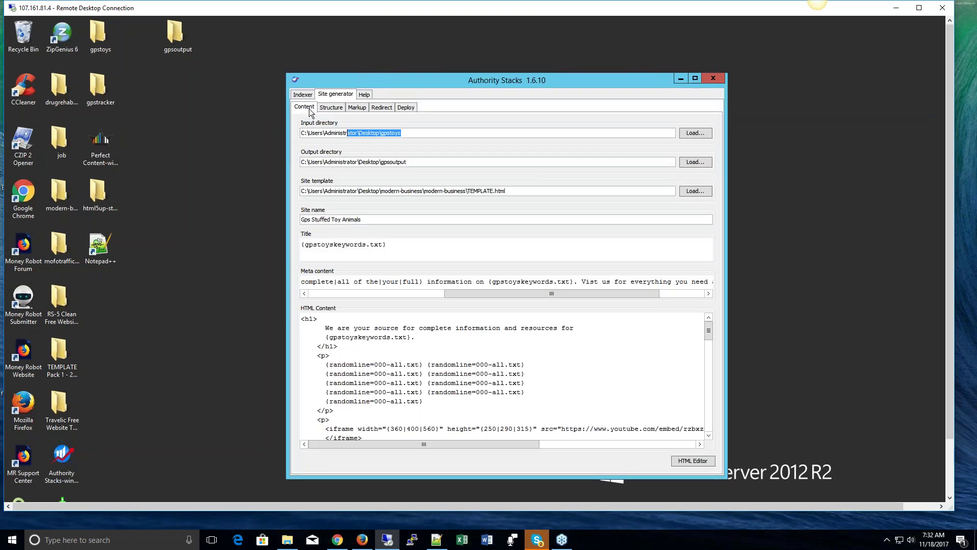
scroll(585, 343, "down", 2)
scroll(585, 343, "down", 5)
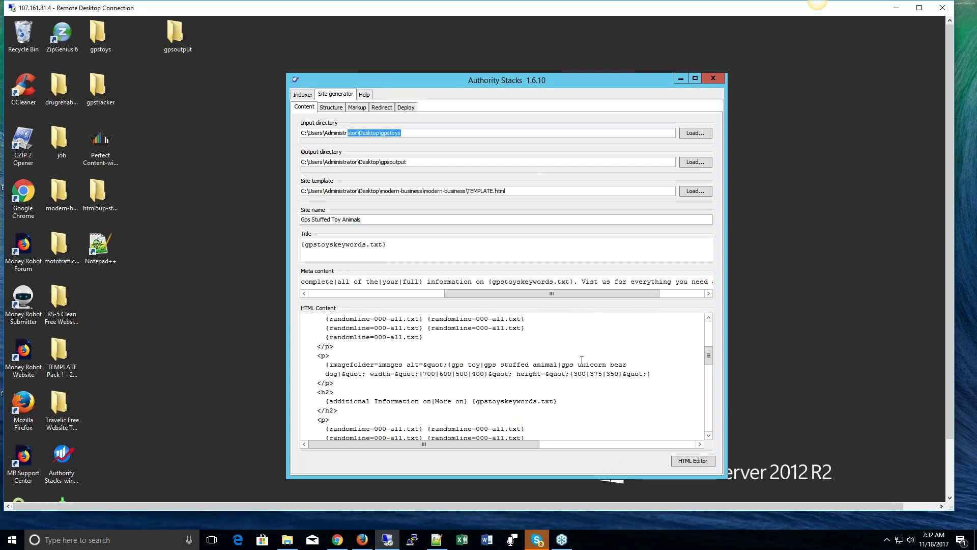
left_click(682, 461)
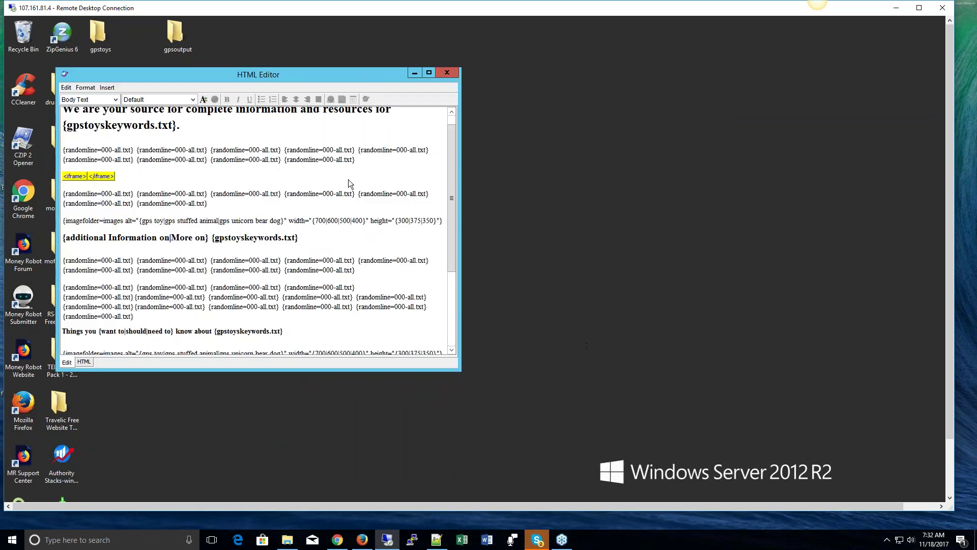
scroll(307, 181, "down", 4)
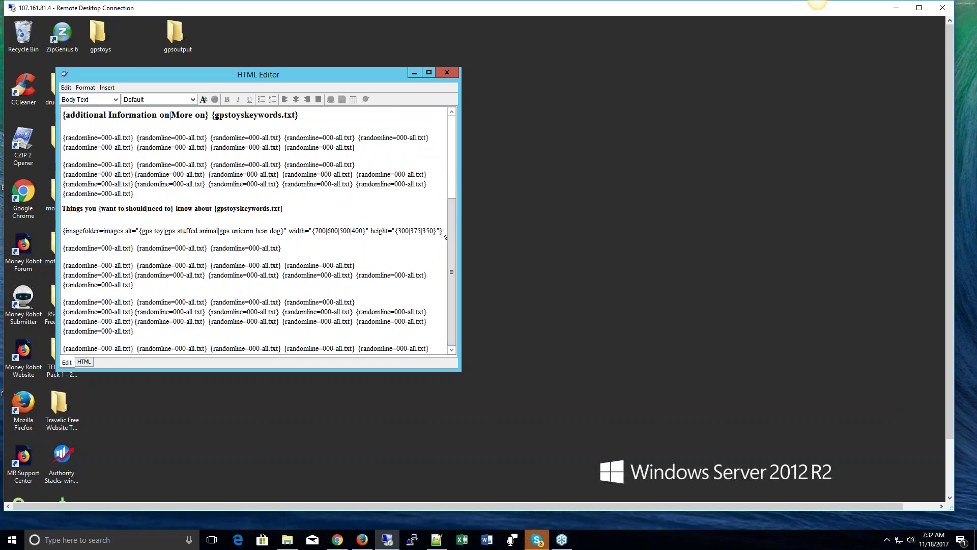
left_click_drag(442, 231, 237, 219)
left_click(95, 240)
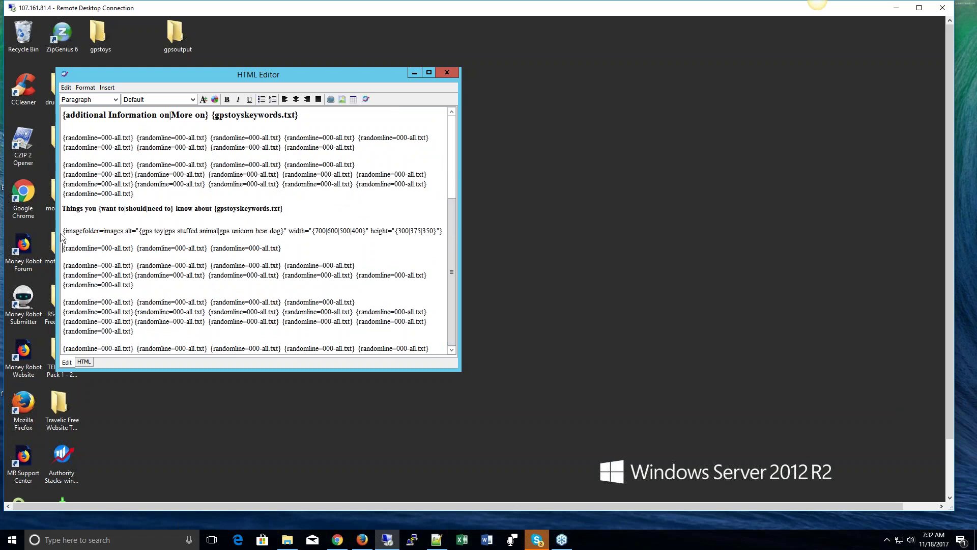
triple_click(64, 233)
key("Delete")
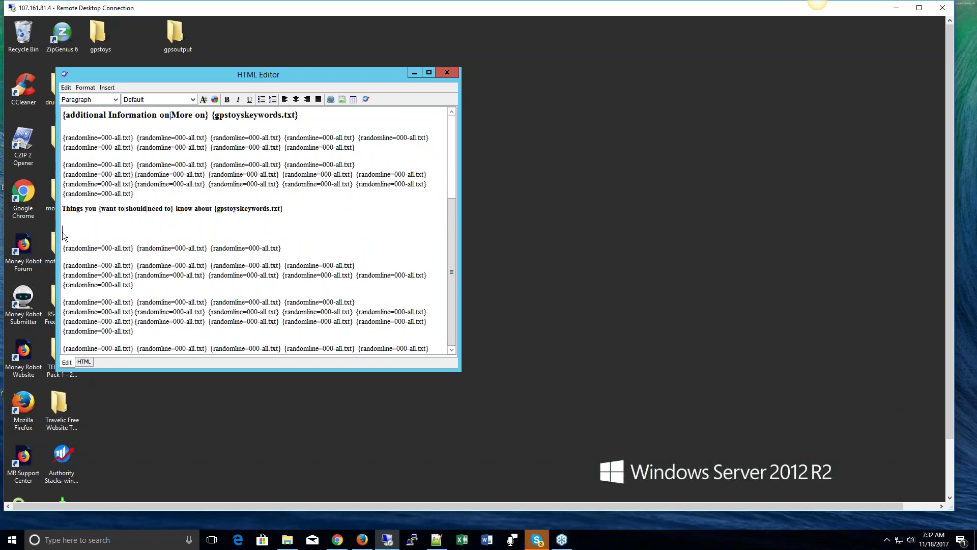
key("Delete")
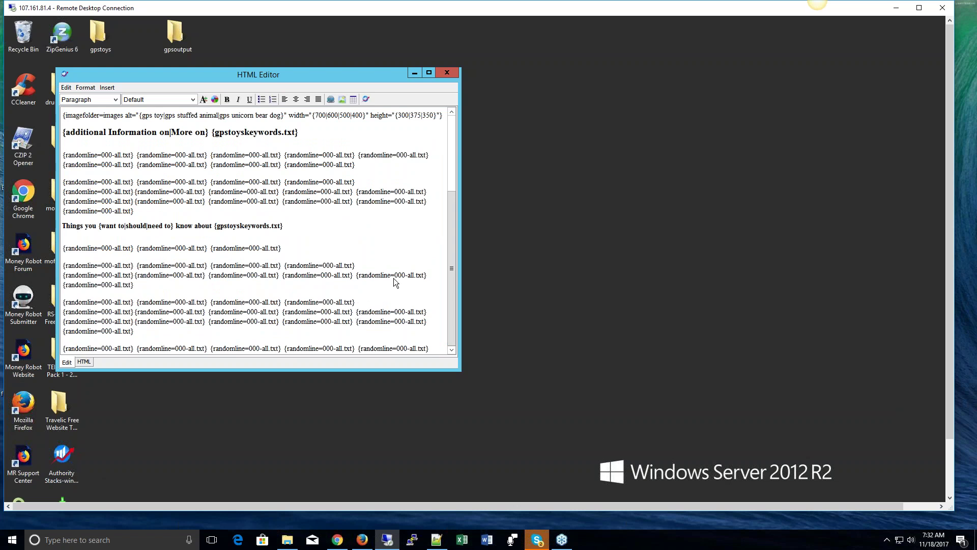
Split the long randomline paragraph near the end of the content with a blank paragraph, and close the HTML editor.
key("Return")
key("Return")
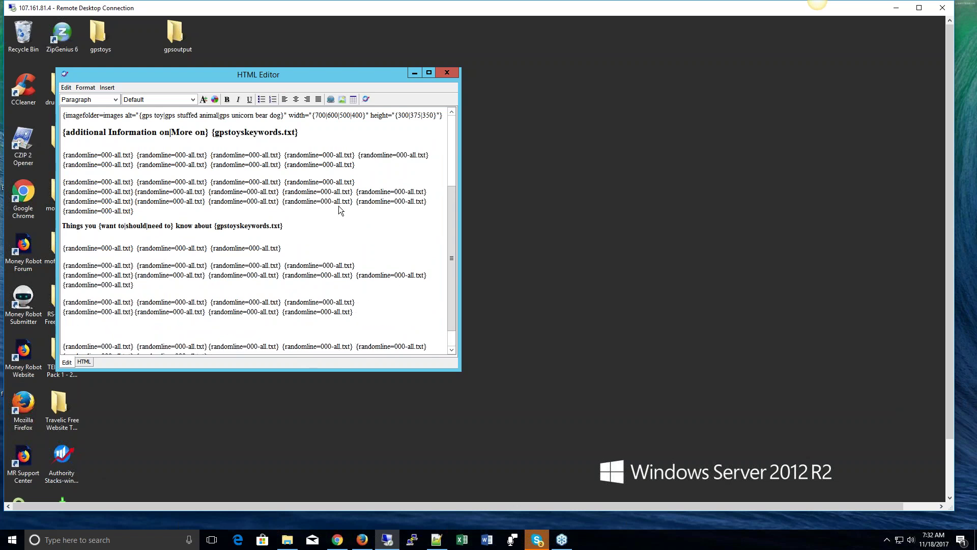
scroll(338, 206, "up", 4)
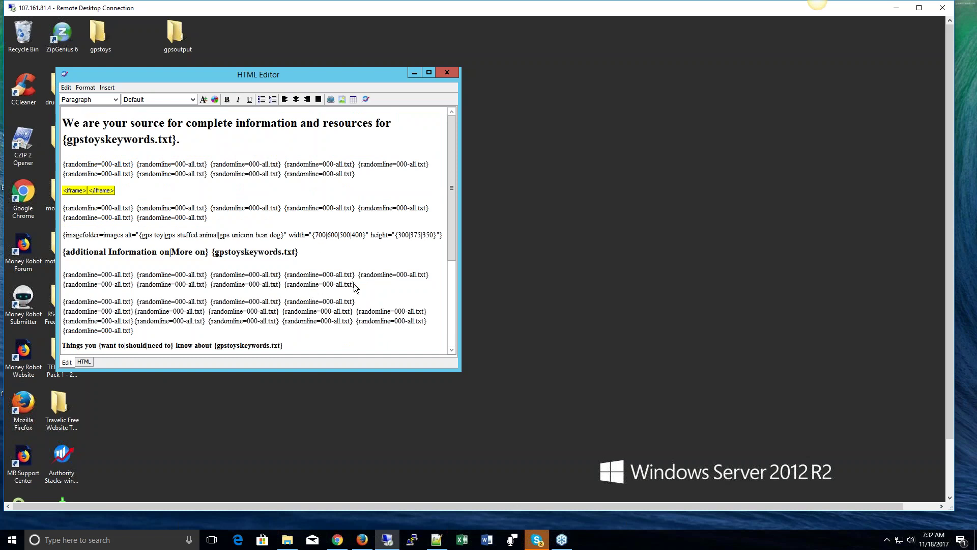
scroll(343, 265, "down", 5)
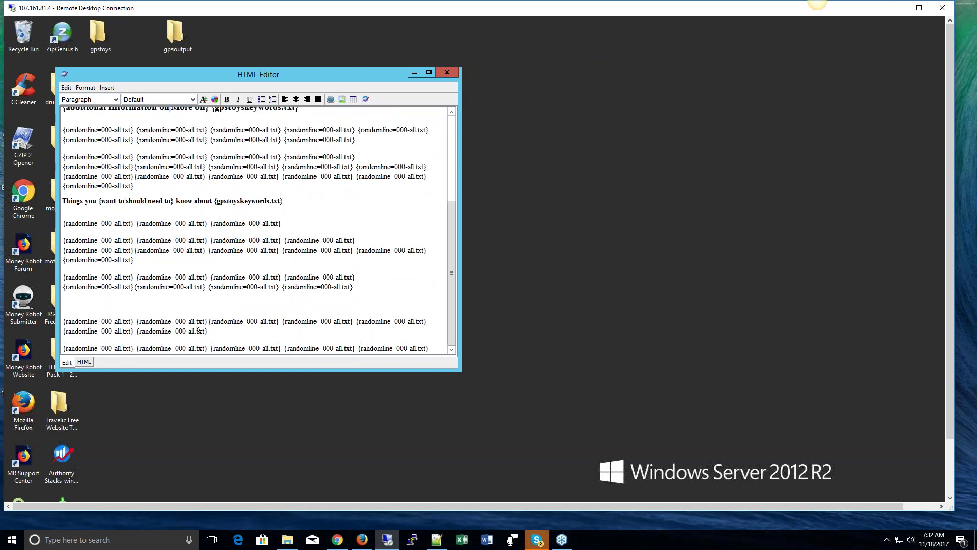
left_click_drag(454, 261, 438, 133)
left_click(450, 74)
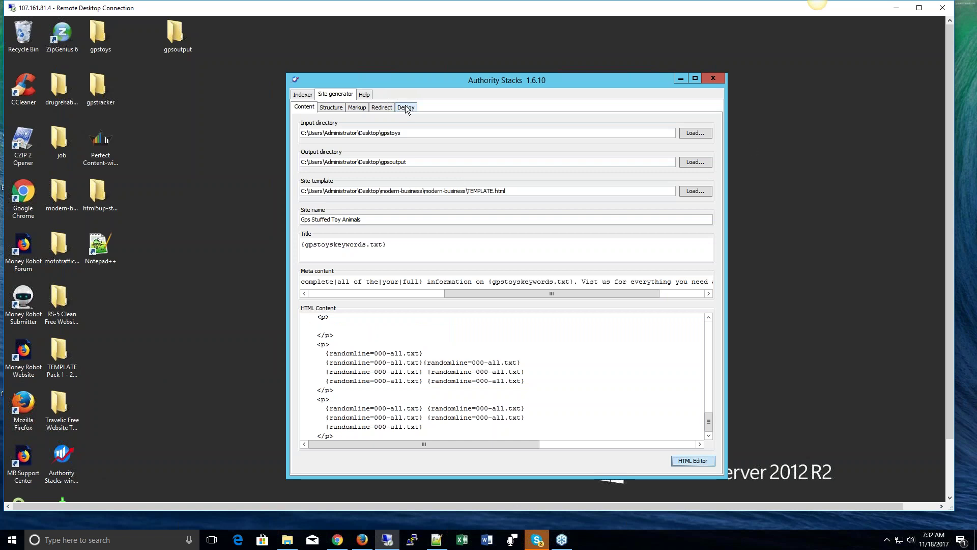
left_click(380, 107)
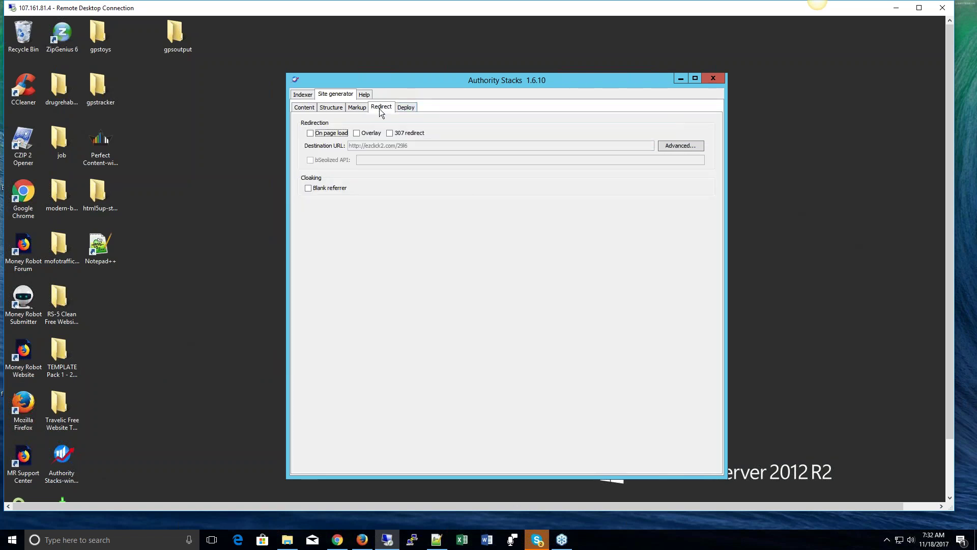
left_click(310, 133)
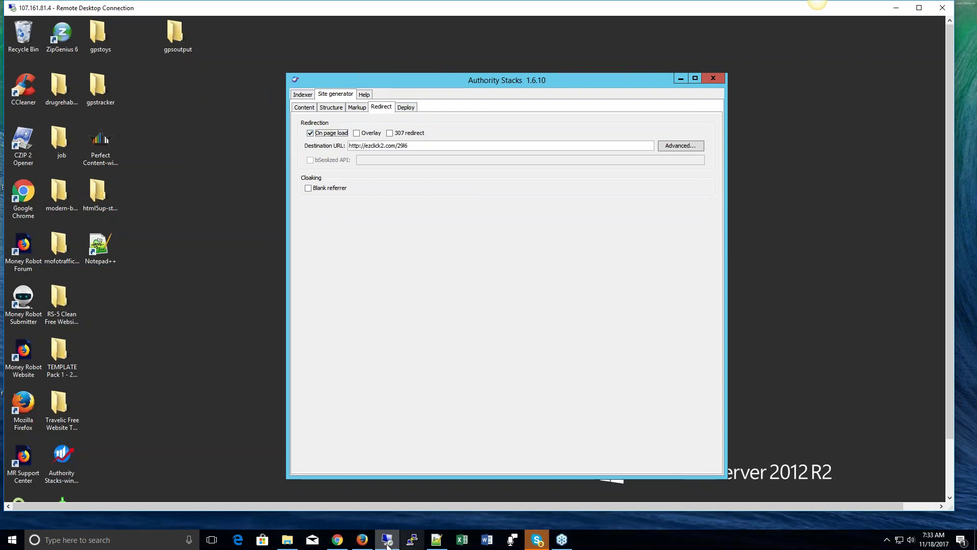
left_click(436, 540)
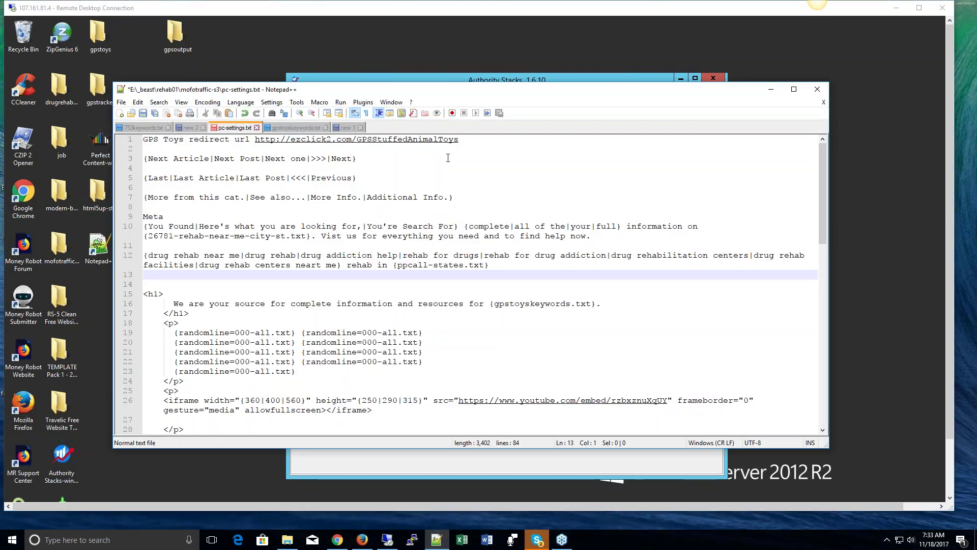
left_click_drag(469, 139, 256, 143)
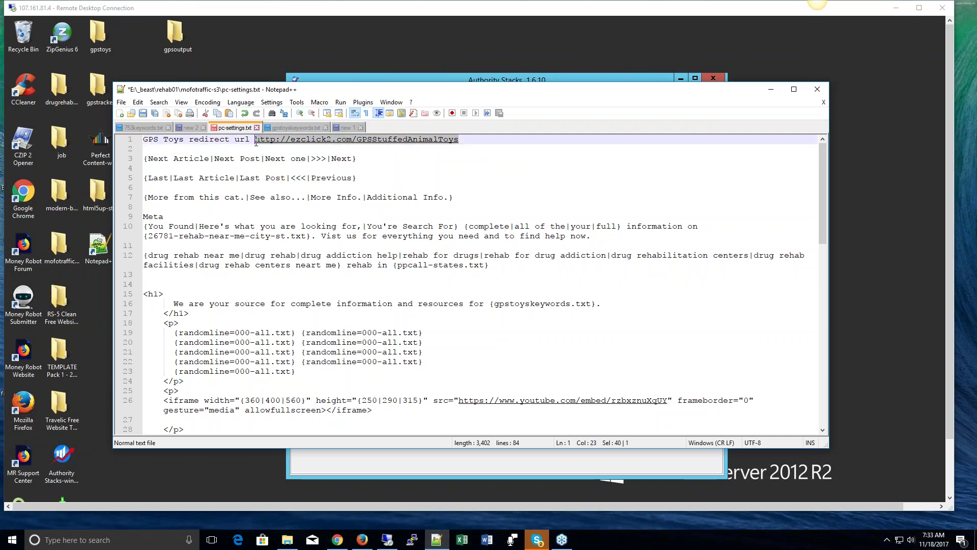
right_click(364, 137)
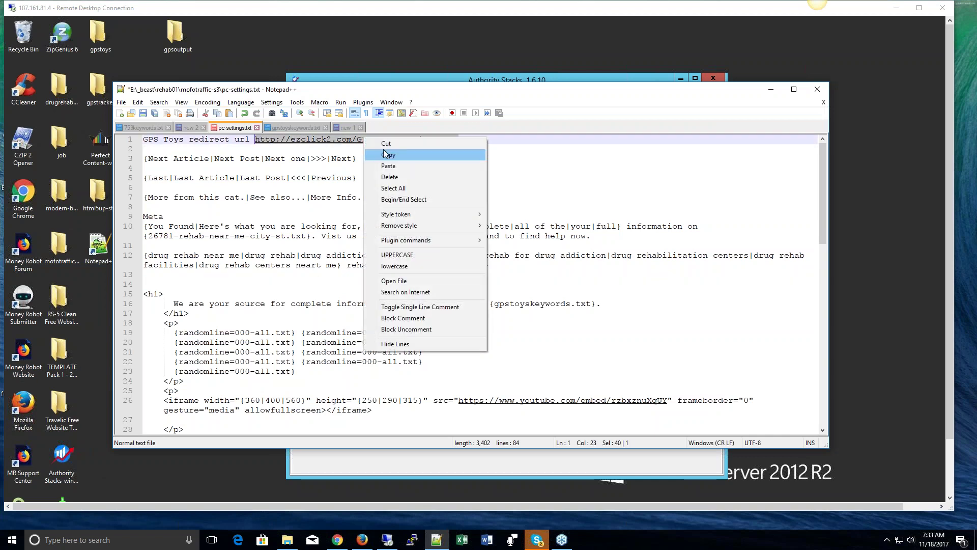
left_click(415, 152)
left_click(539, 77)
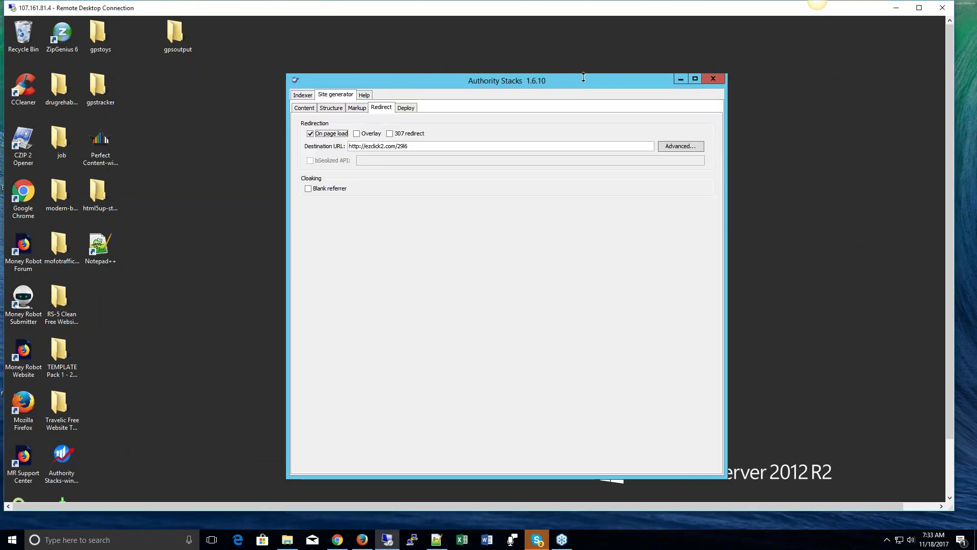
triple_click(363, 146)
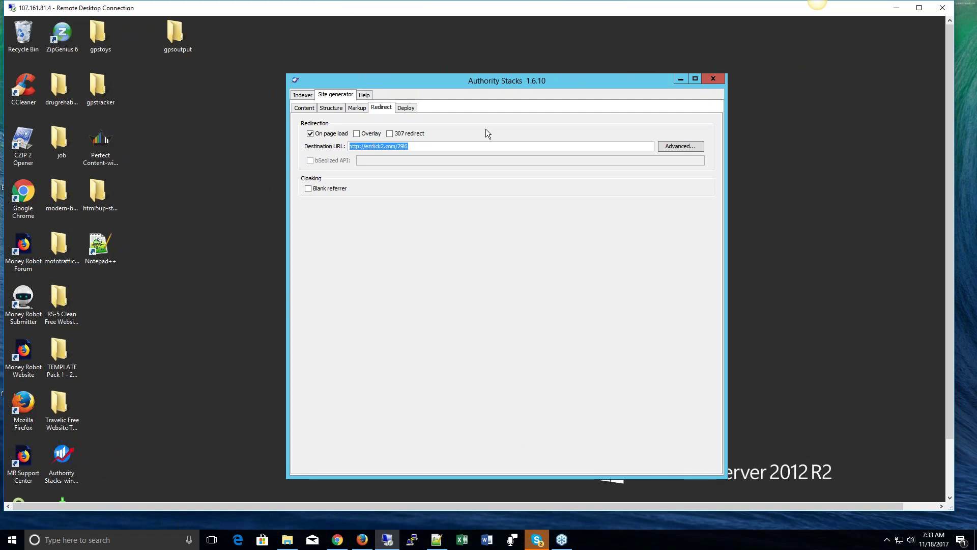
key("ctrl+v")
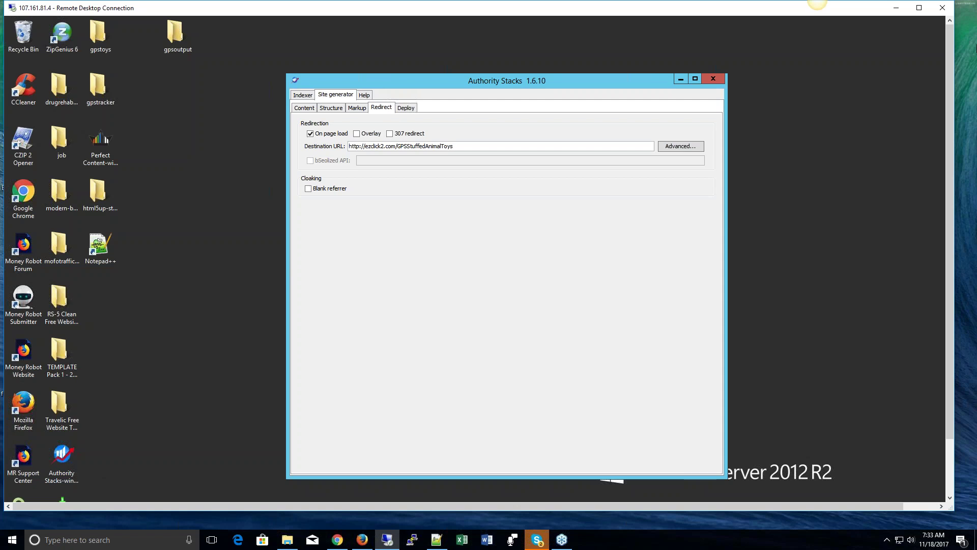
Start the site deployment and continue despite the warning about the non-empty output directory.
left_click(406, 108)
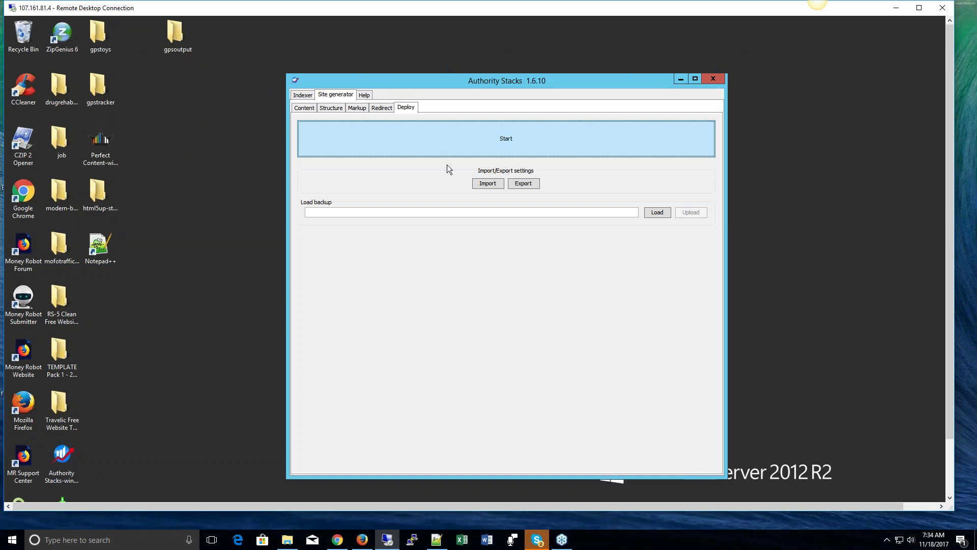
left_click(505, 138)
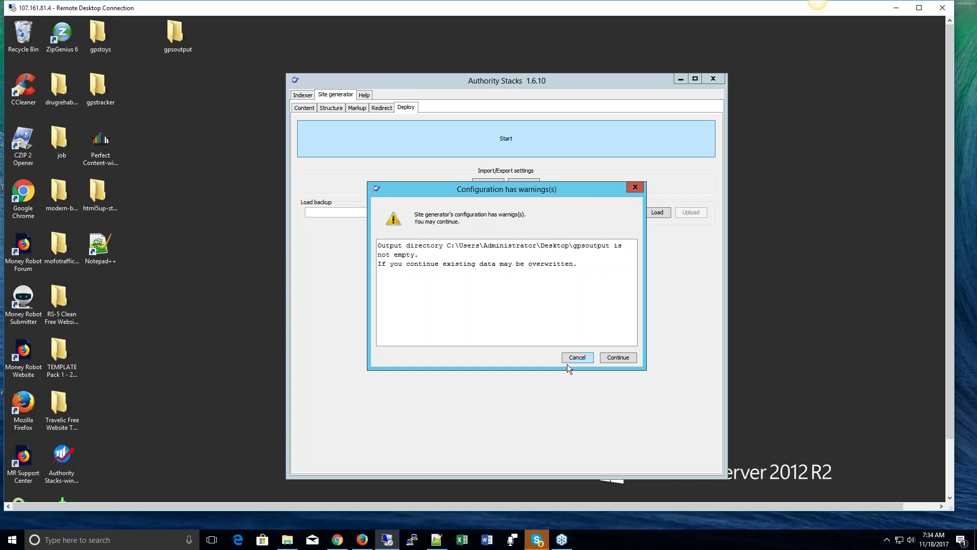
left_click(619, 358)
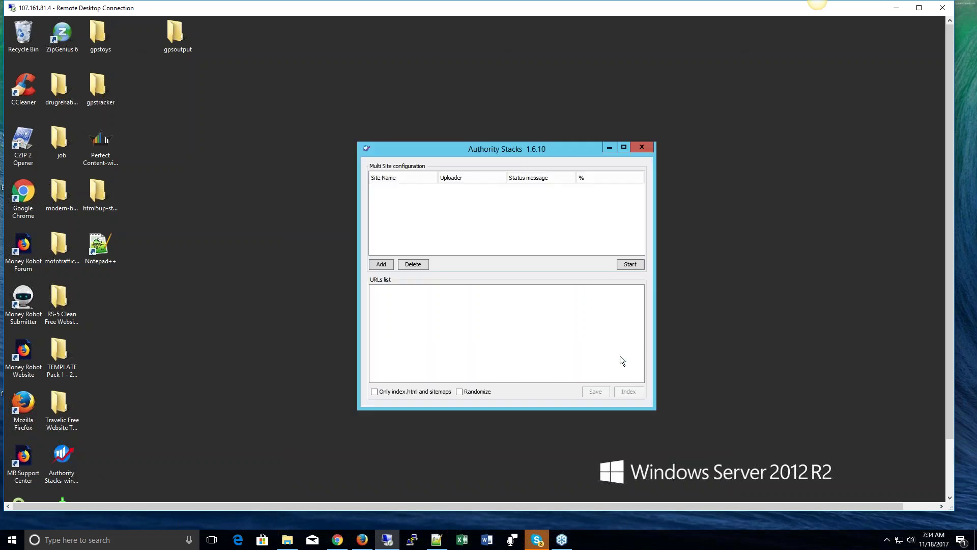
Add a multi-site entry for Gps Stuffed Toy Animals with Amazon S3 as uploader, and continue to its connection settings.
left_click(382, 265)
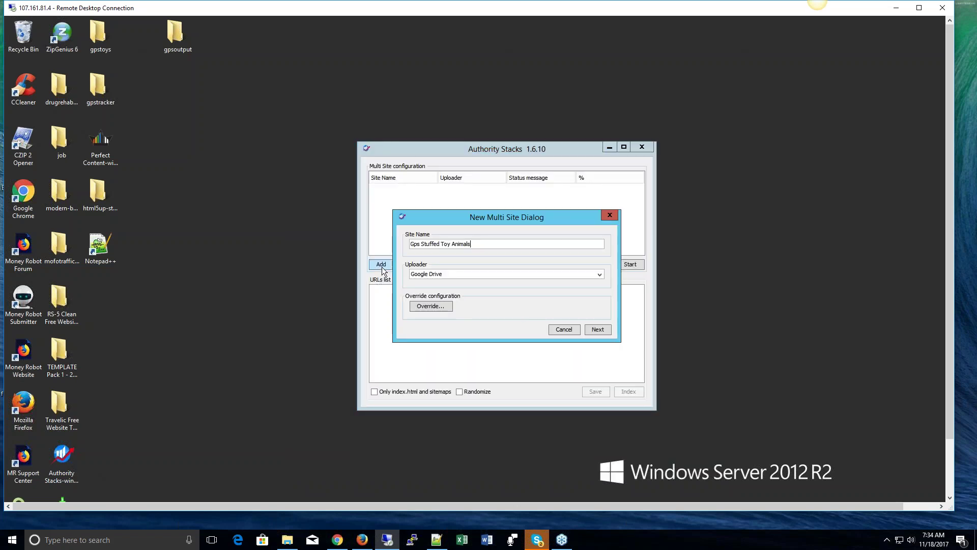
left_click(600, 270)
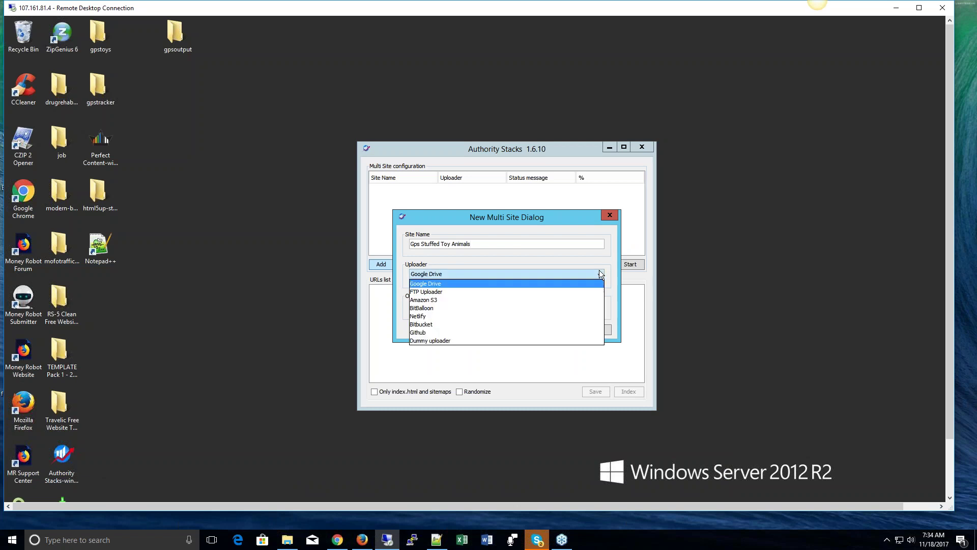
left_click(544, 298)
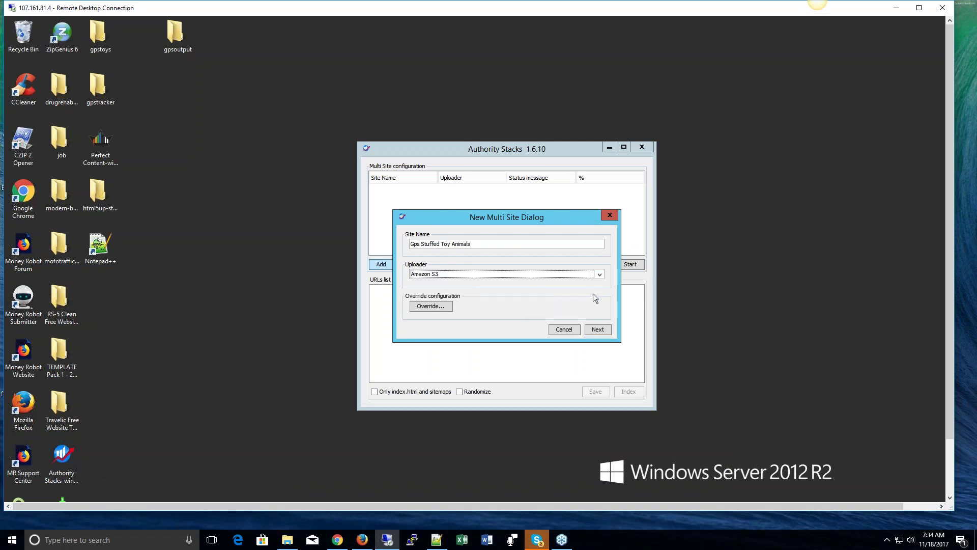
left_click(600, 275)
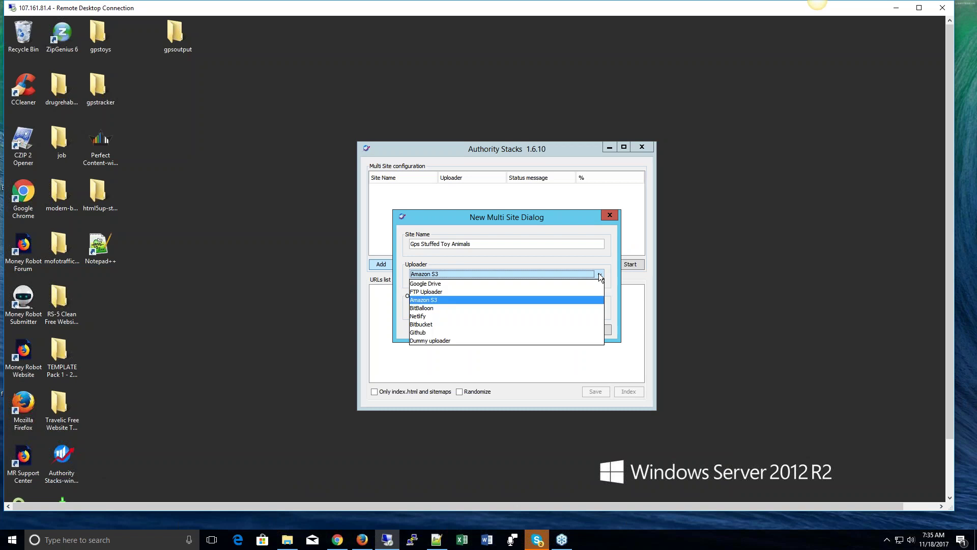
left_click(600, 275)
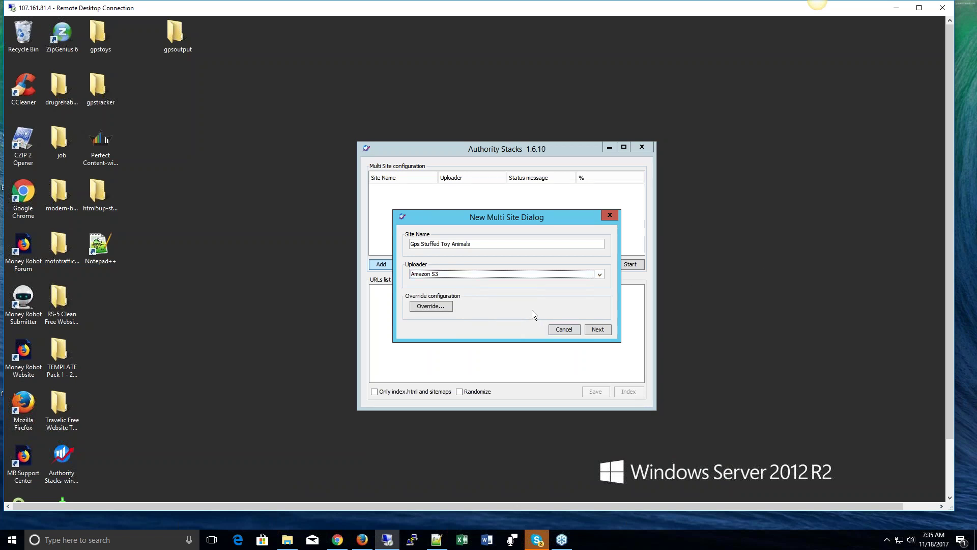
left_click(598, 329)
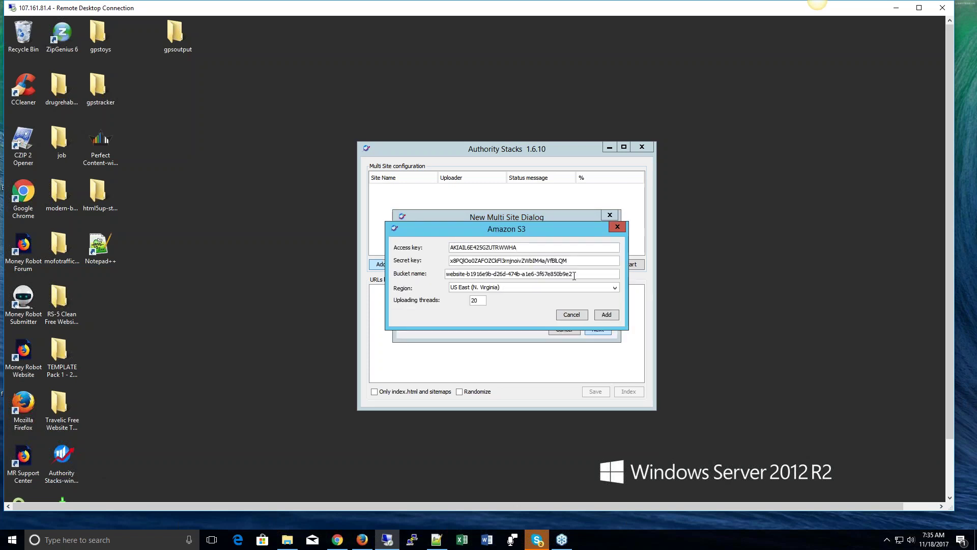
Set the Amazon S3 bucket name to gps-stuffed-toy-animals, add the configuration, and start the site upload.
left_click_drag(573, 273, 438, 274)
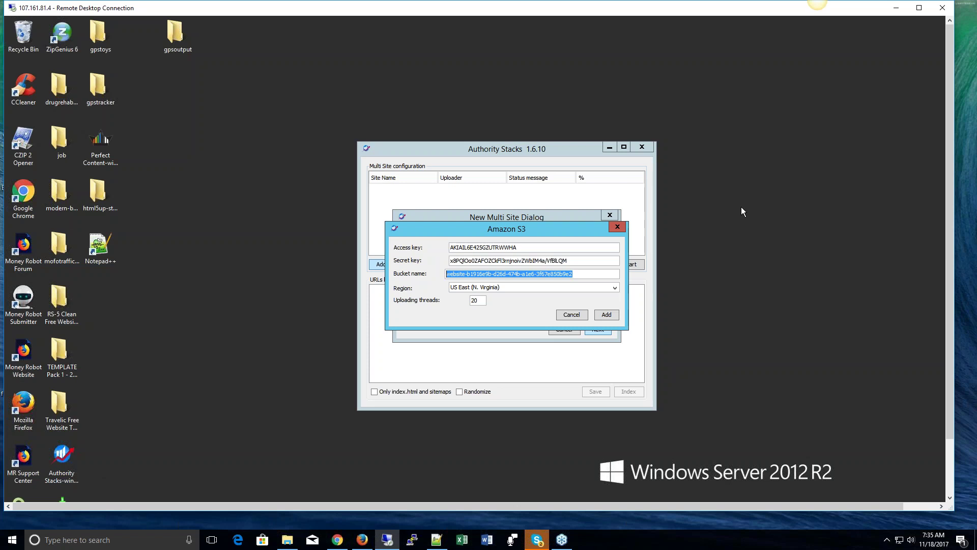
left_click_drag(554, 228, 557, 299)
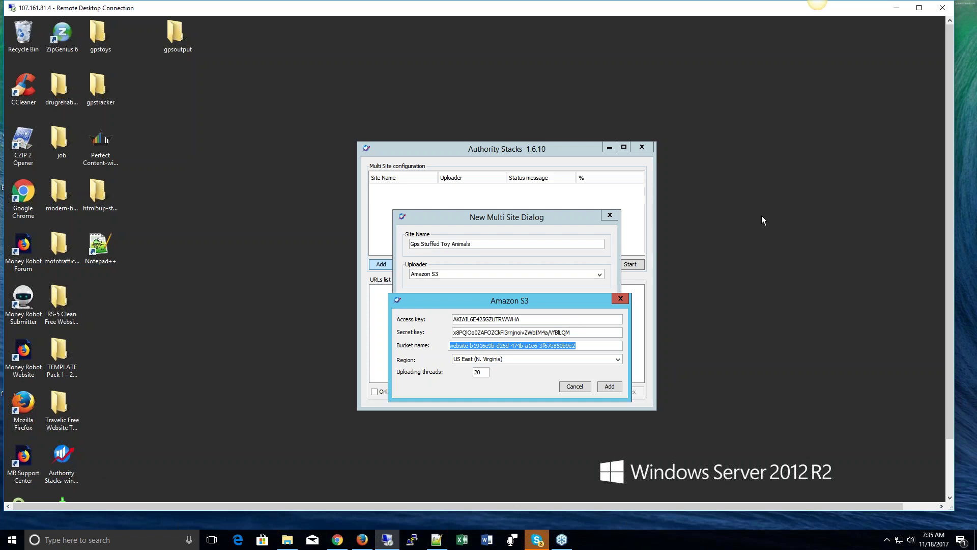
type("gps-")
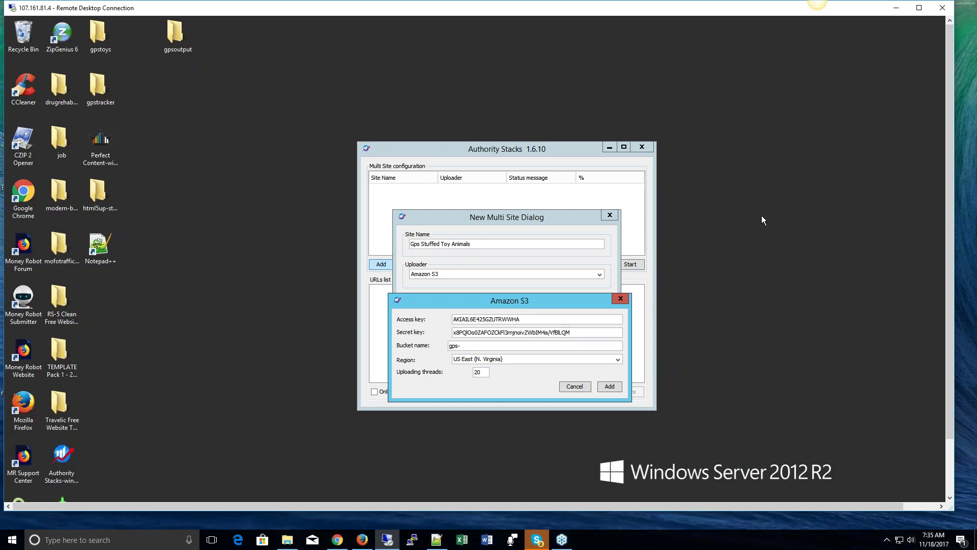
type("stuffede")
key("BackSpace")
type("-toy-animals")
left_click(609, 387)
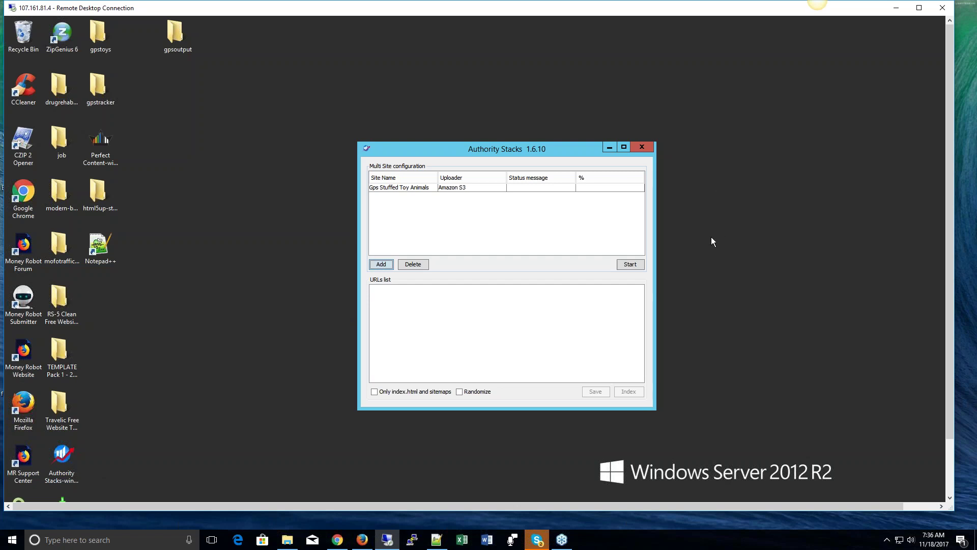
left_click(631, 264)
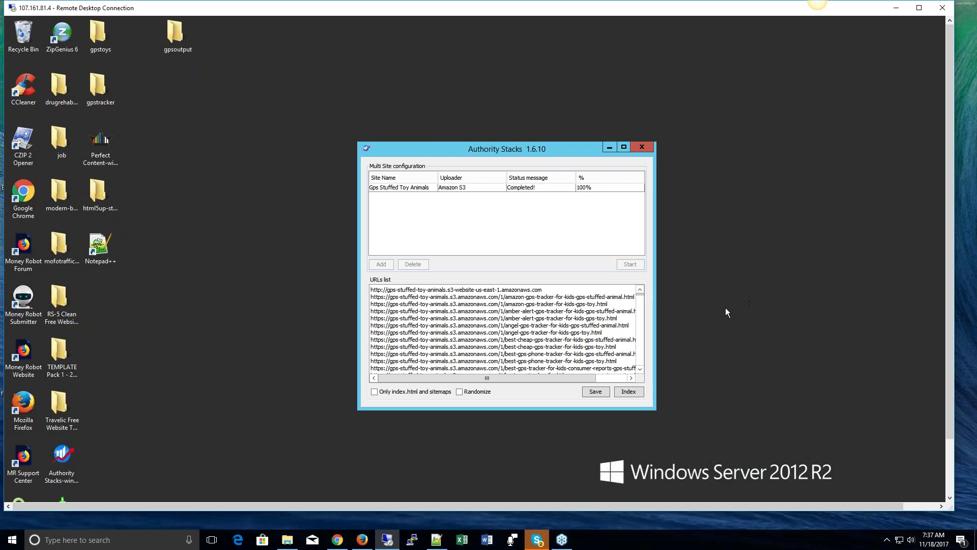
Save the list of uploaded URLs to the Desktop as gpstoyuurls, and close the multi-site configuration.
left_click(598, 393)
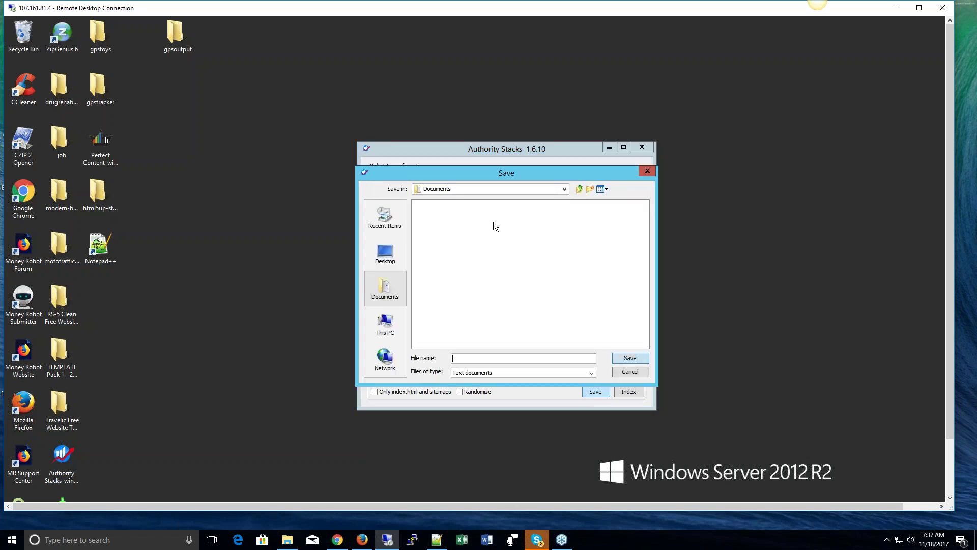
left_click(387, 254)
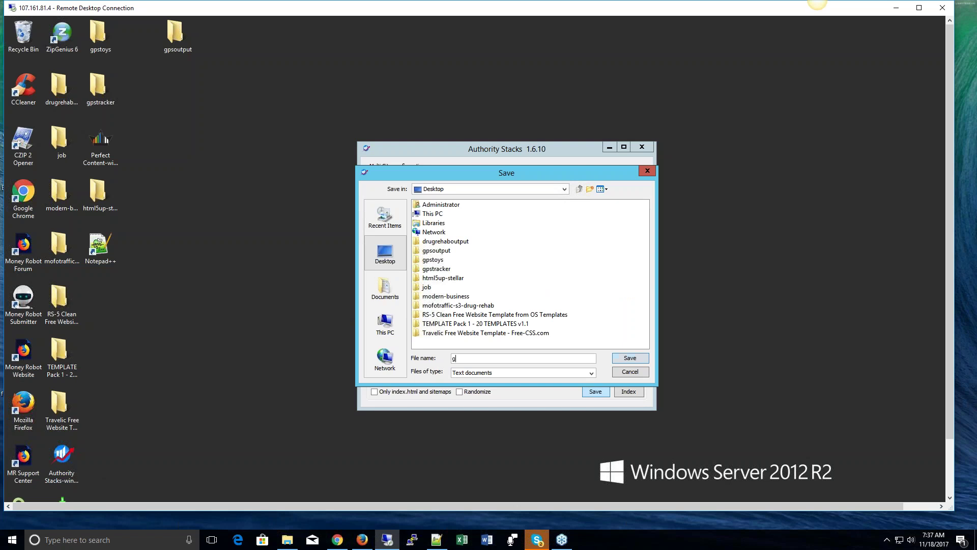
type("yuurls")
key("Return")
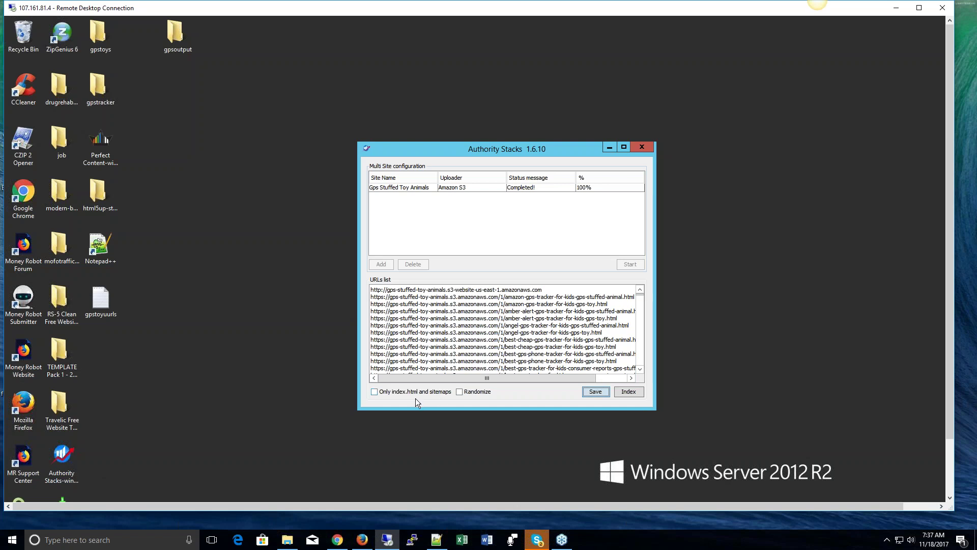
left_click(641, 148)
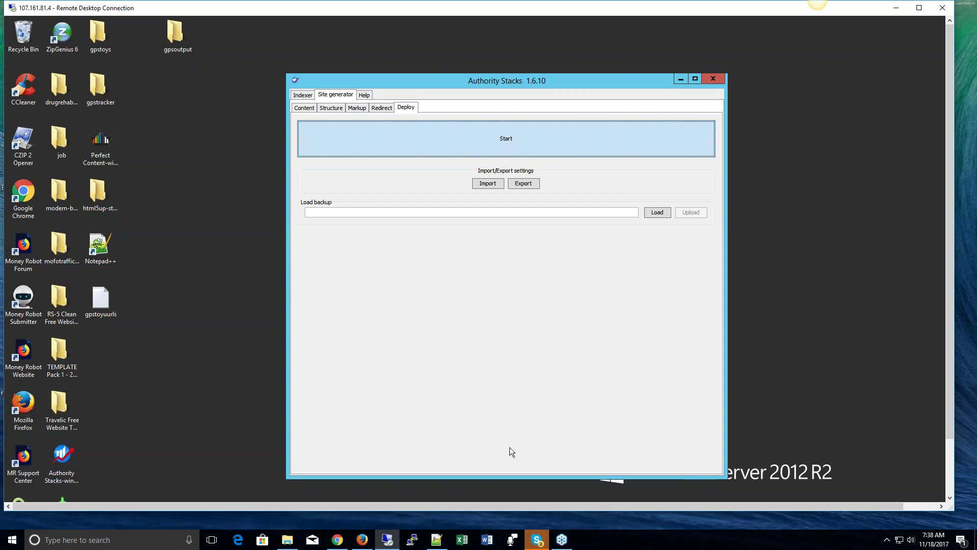
Switch to Chrome and open the Amazon S3 Management Console in a new tab.
mouse_move(443, 544)
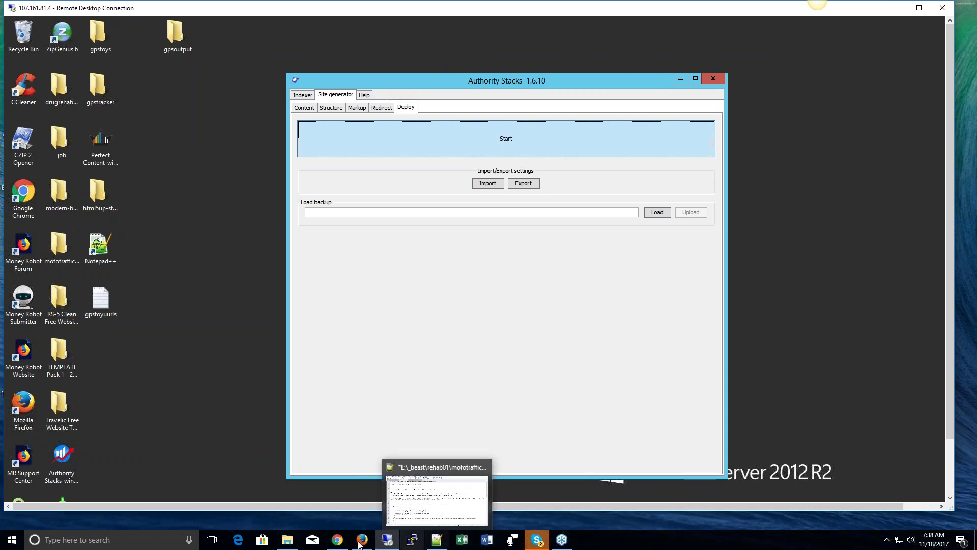
mouse_move(346, 545)
left_click(383, 515)
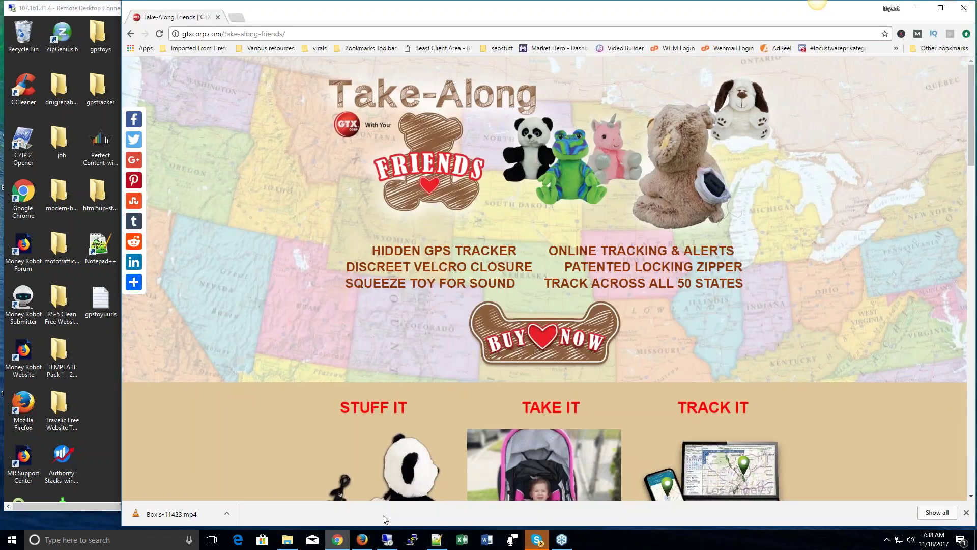
left_click(236, 18)
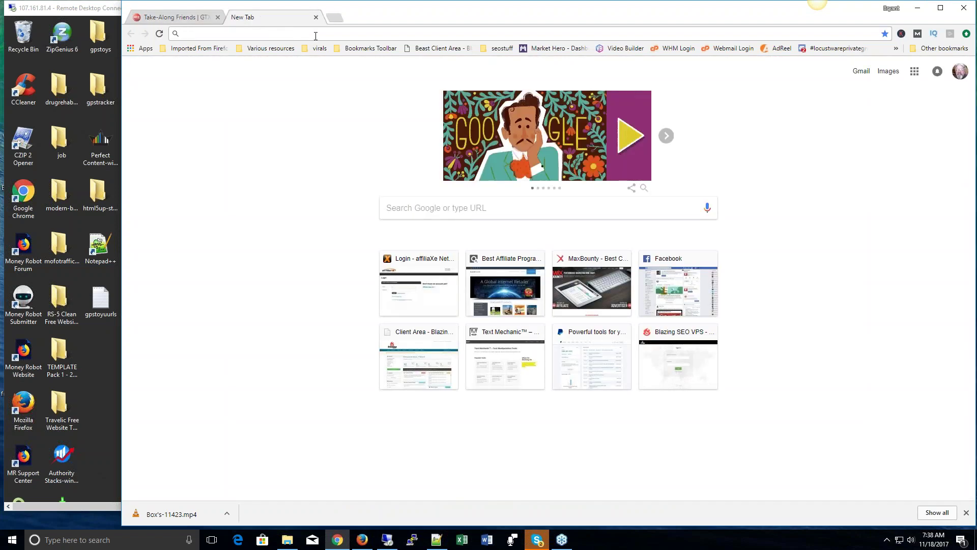
type("s3")
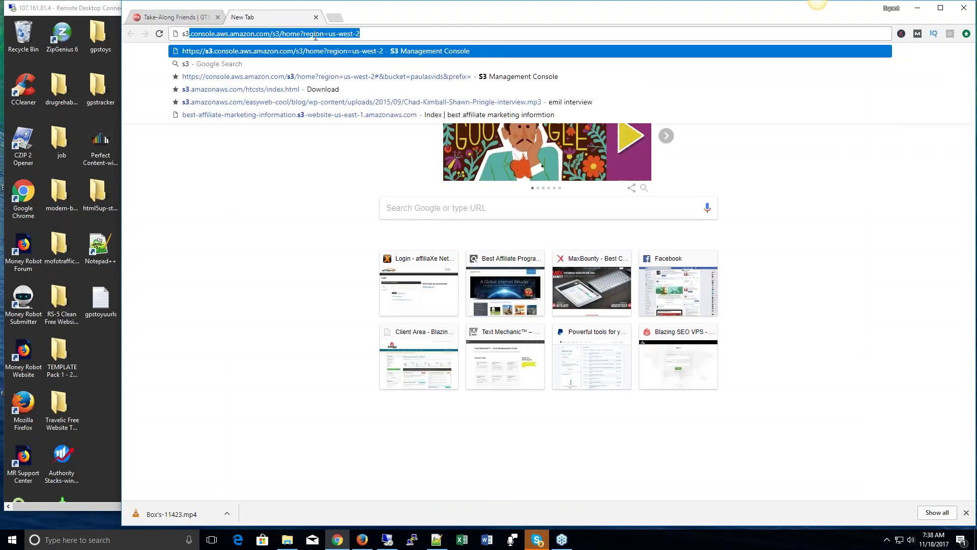
key("Return")
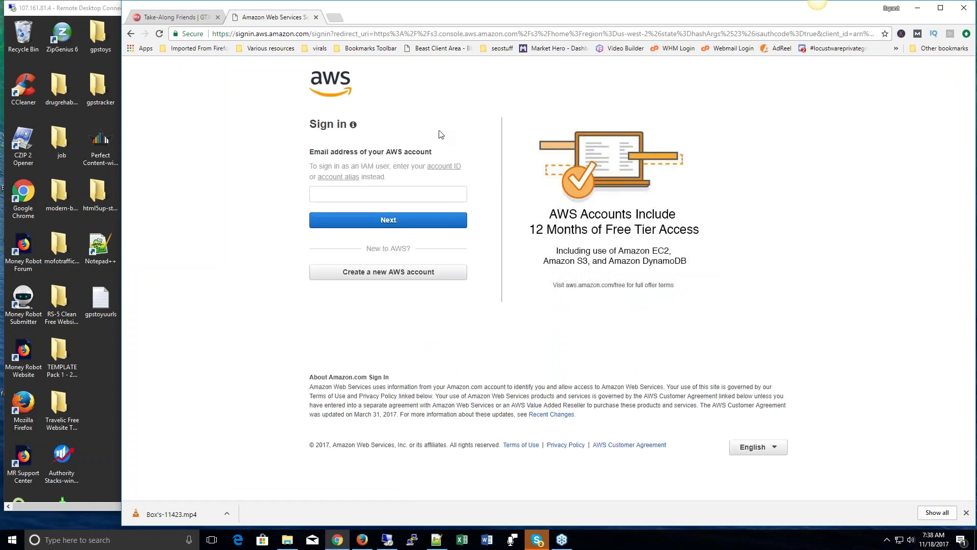
Sign in to the AWS account as root user with the saved e-mail address and credentials.
left_click(406, 199)
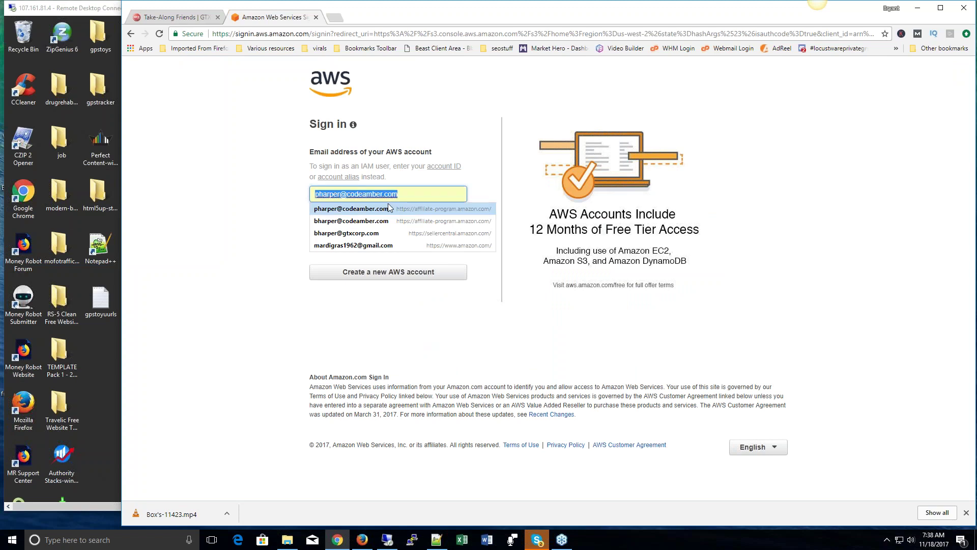
key("Down")
key("Down")
key("Down")
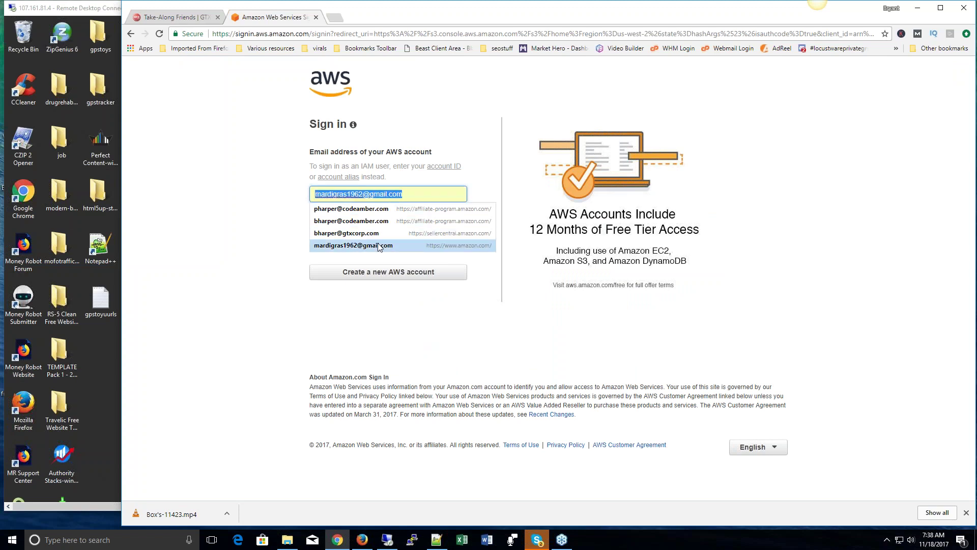
key("Return")
key("Return")
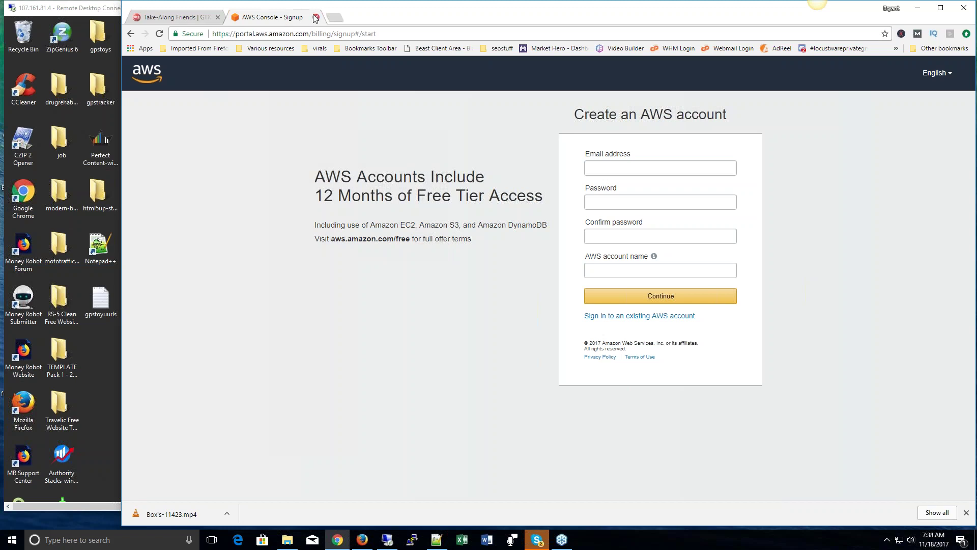
left_click(131, 34)
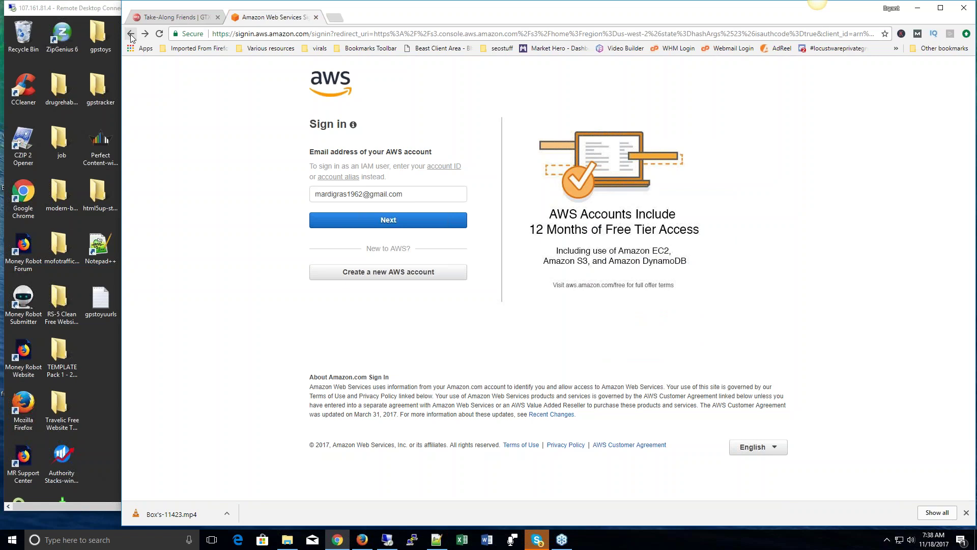
left_click(399, 220)
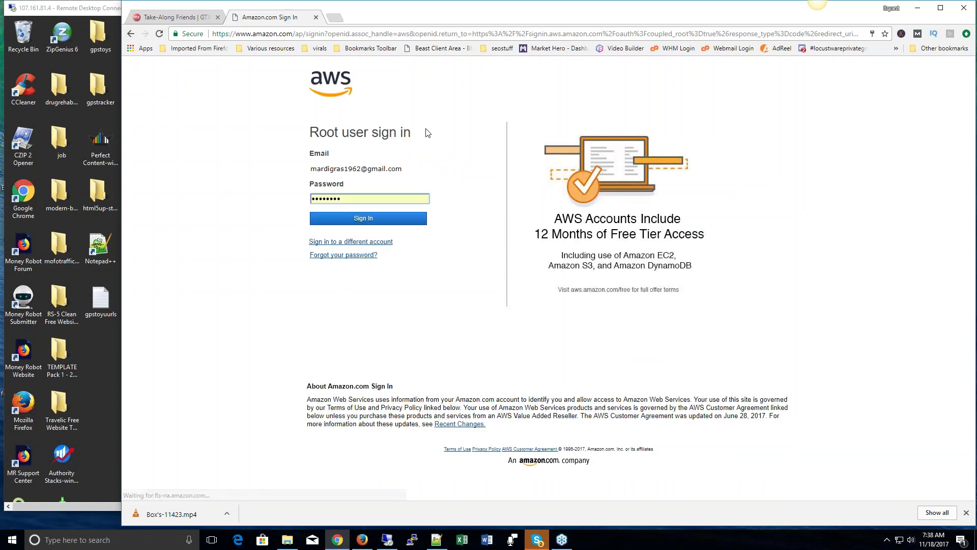
left_click(382, 219)
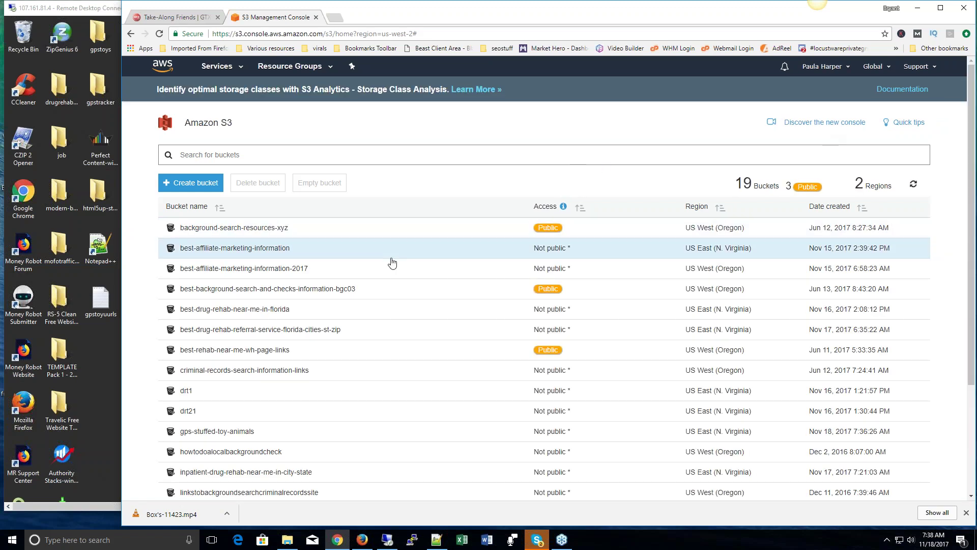
Open the gps-stuffed-toy-animals bucket and look through its uploaded folders and HTML pages.
scroll(392, 262, "down", 1)
scroll(374, 270, "down", 2)
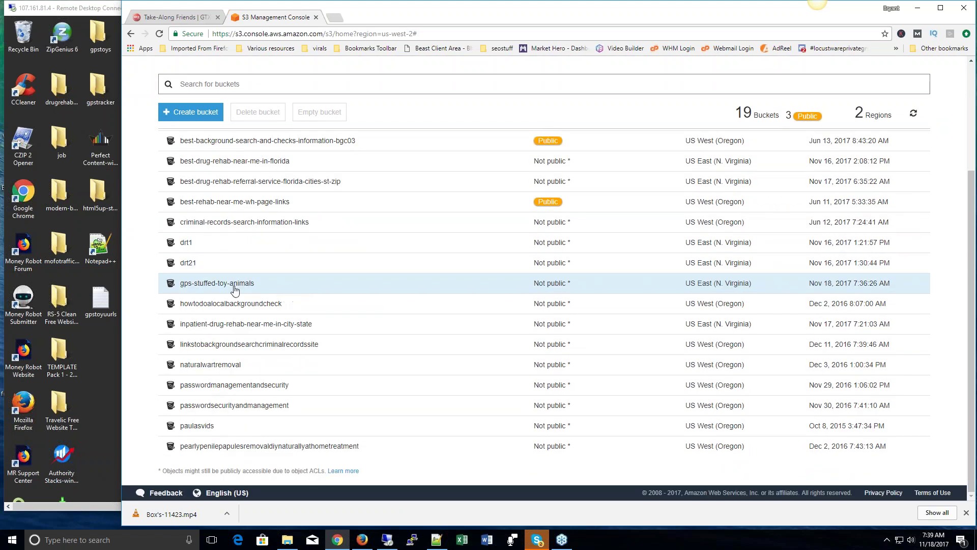
left_click(232, 284)
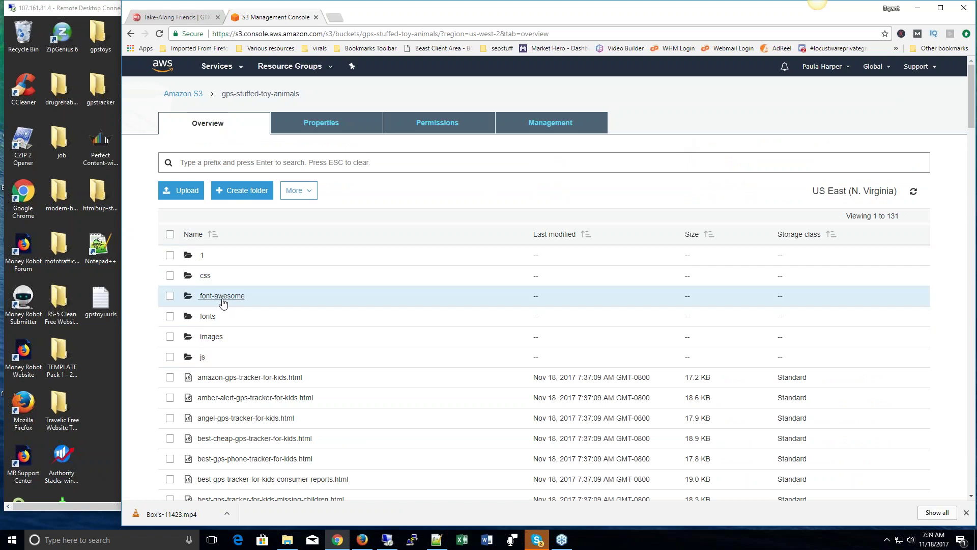
scroll(407, 305, "down", 3)
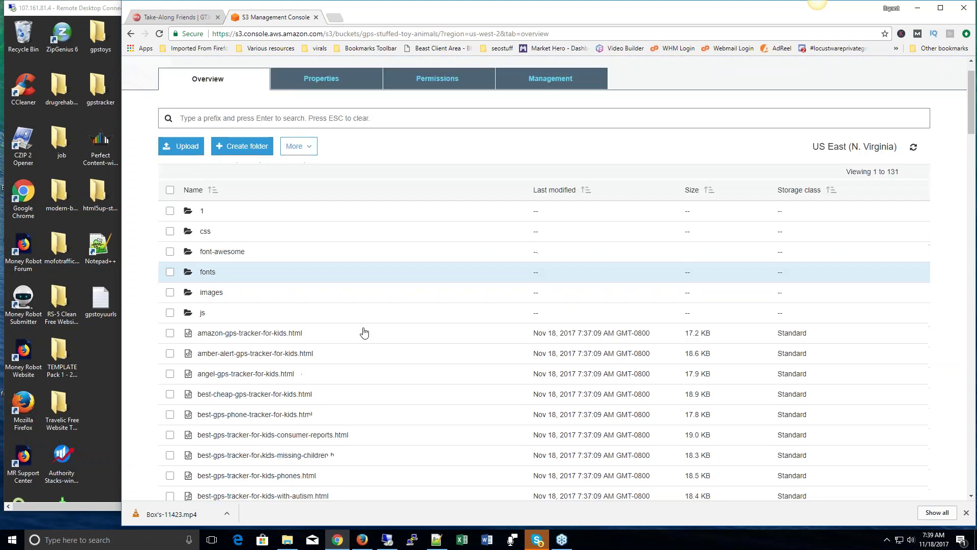
scroll(425, 270, "down", 9)
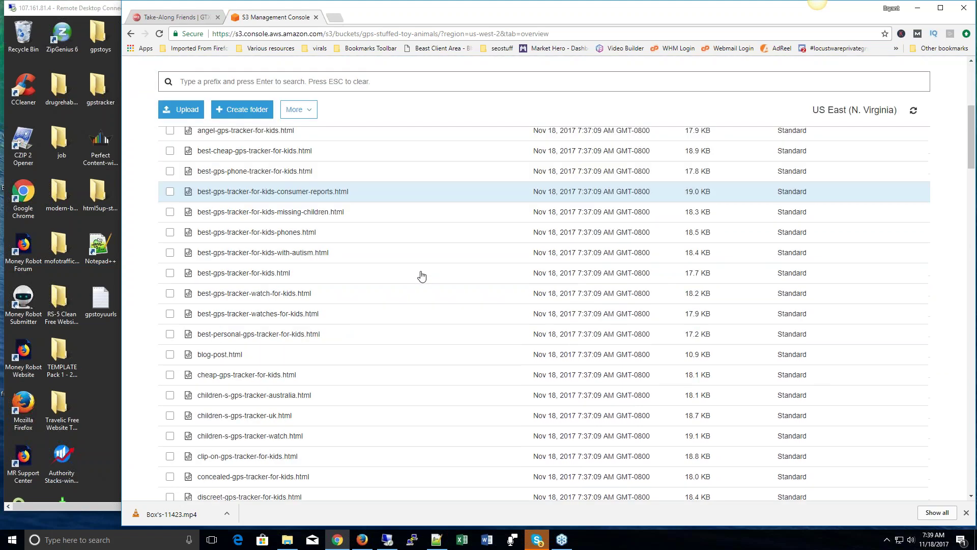
scroll(413, 288, "down", 6)
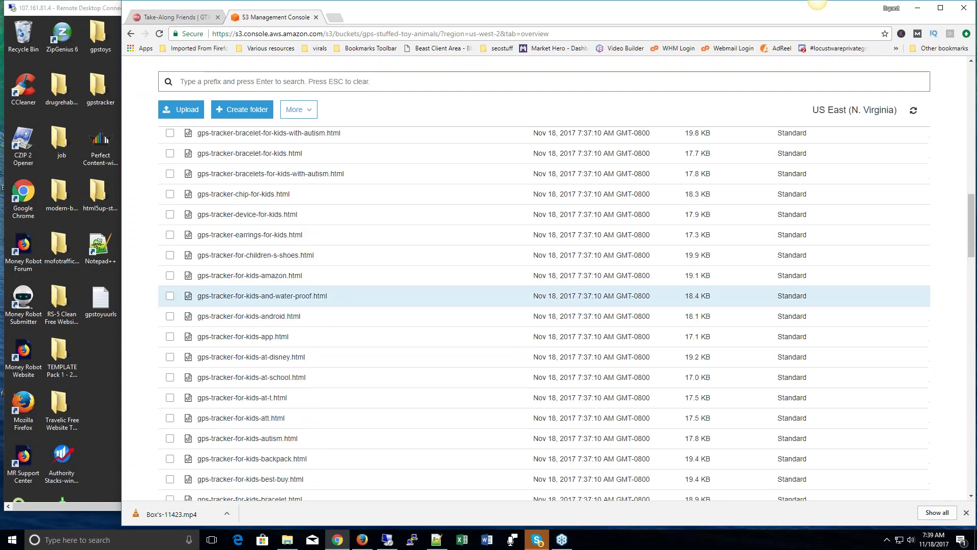
View the details of gps-tracker-earrings-for-kids.html, and open the link of gps-tracker-for-kids-android.html in a new tab to check its redirect.
left_click(281, 237)
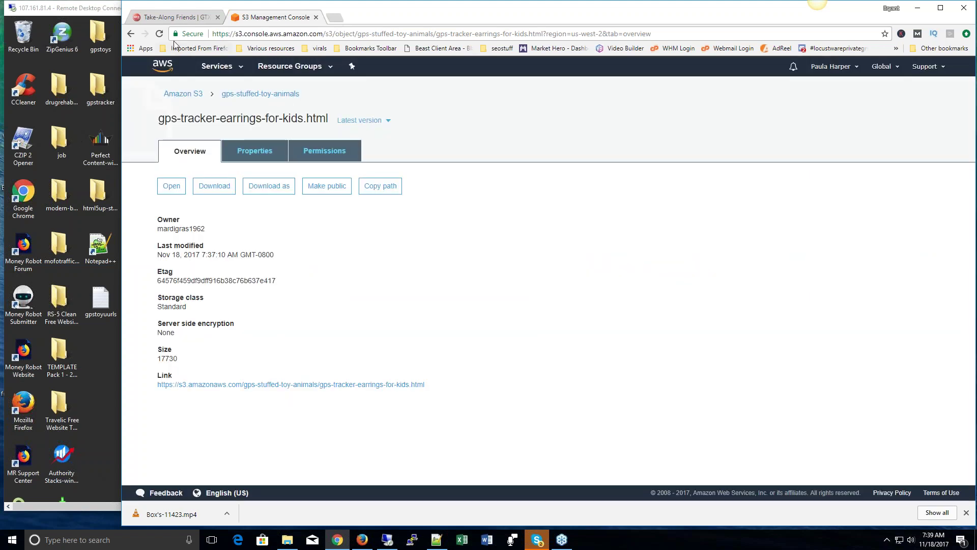
left_click(132, 36)
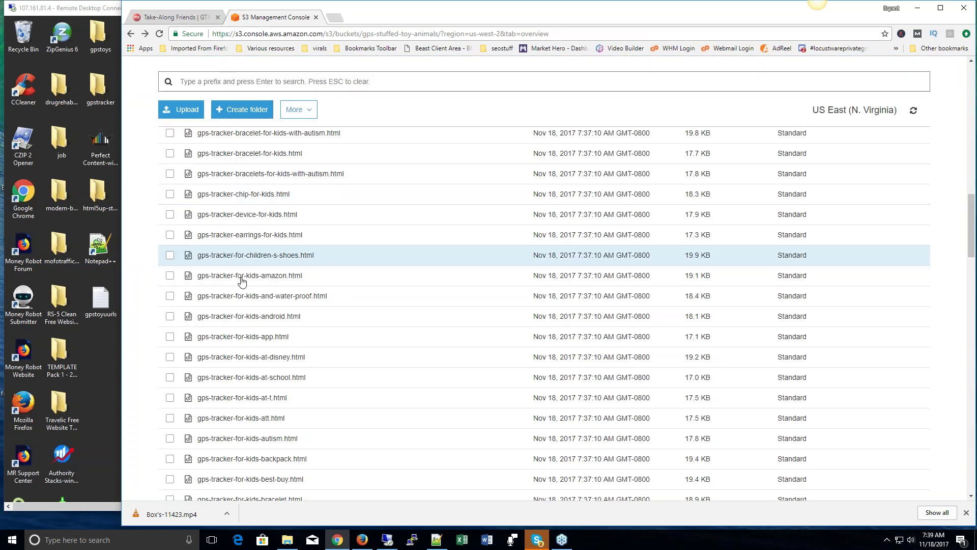
left_click(188, 320)
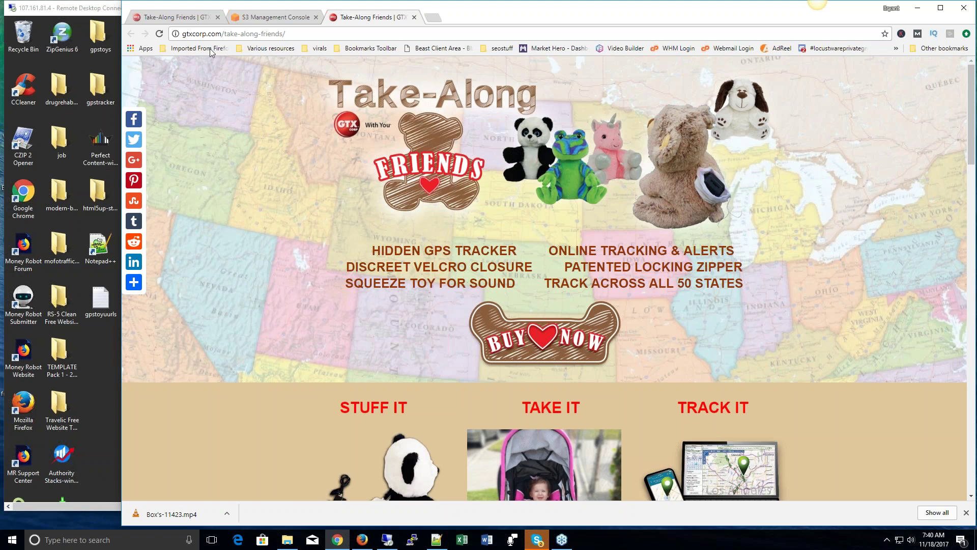
left_click(278, 18)
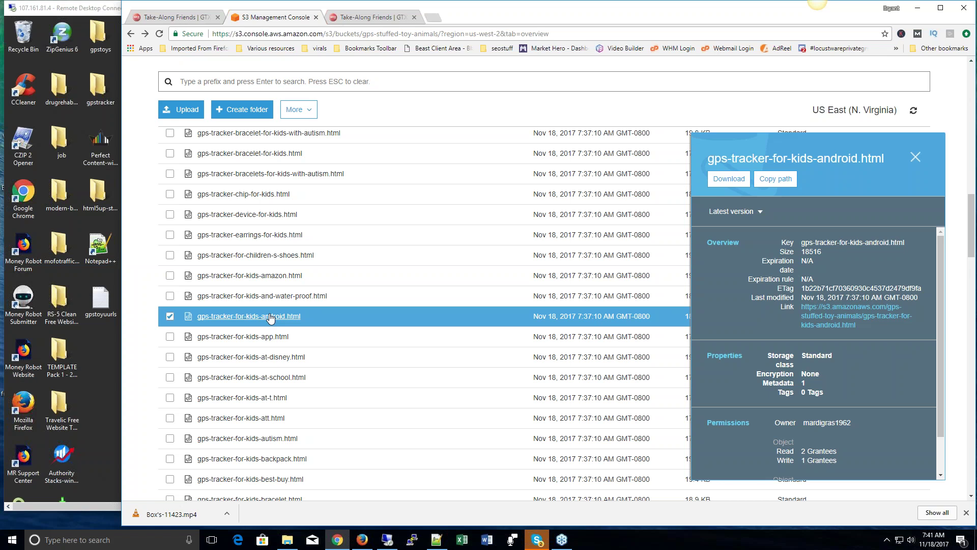
View the details of gps-tracker-for-kids-att.html, check its link's redirect in a new tab, and return to the bucket's file list.
left_click(189, 421)
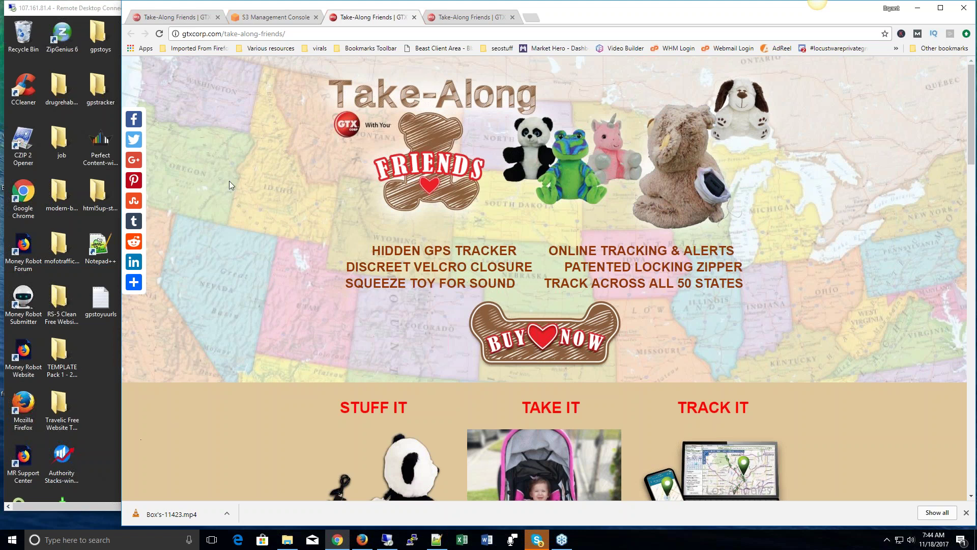
left_click(284, 18)
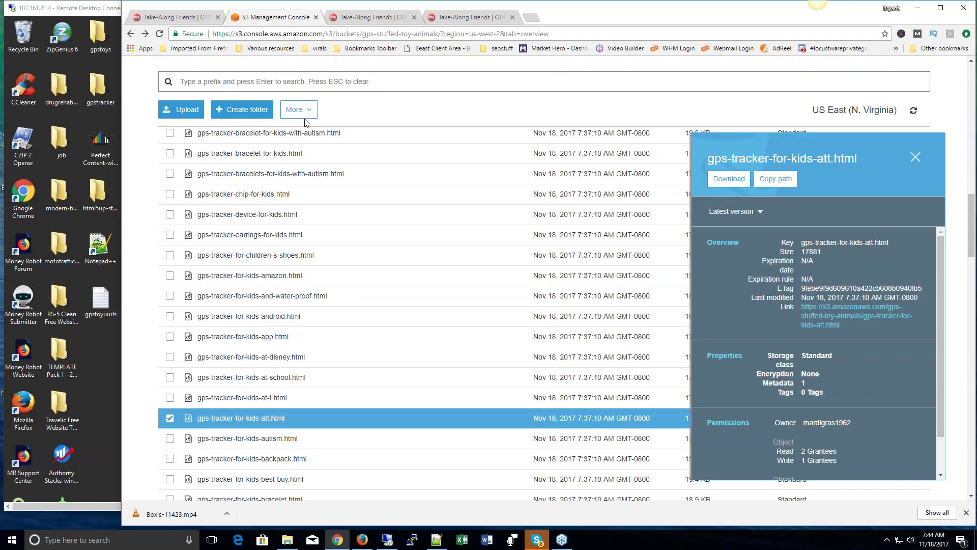
scroll(336, 178, "up", 1)
scroll(336, 189, "up", 10)
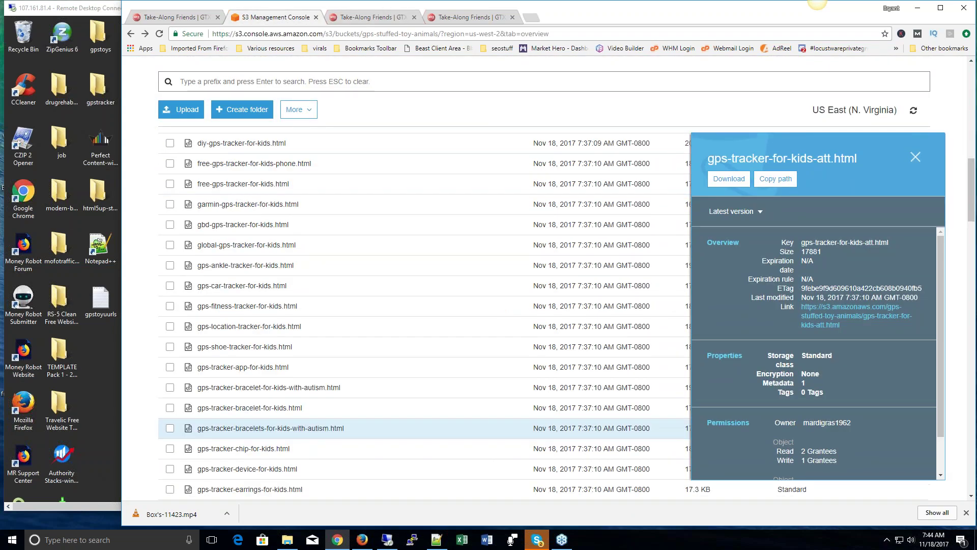
scroll(217, 226, "up", 8)
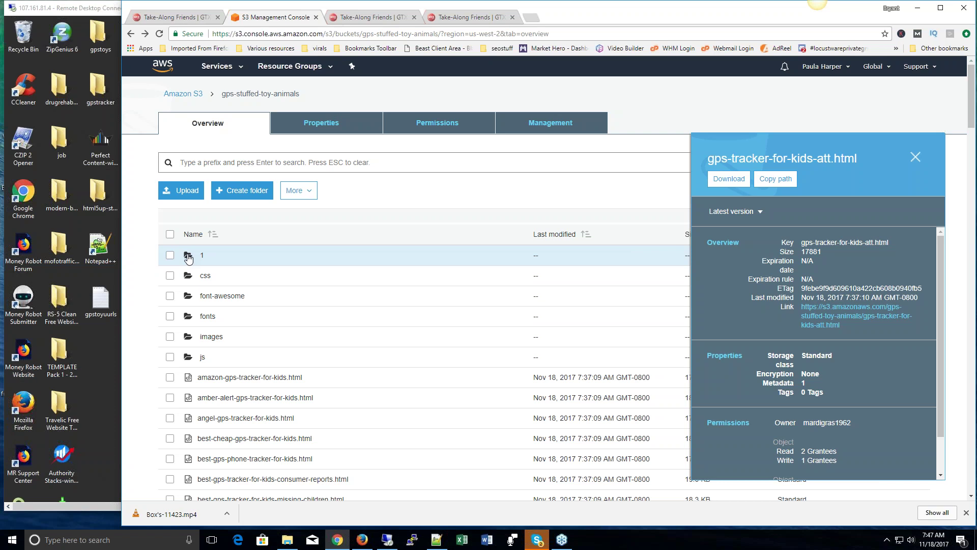
key("XF86AudioRaiseVolume")
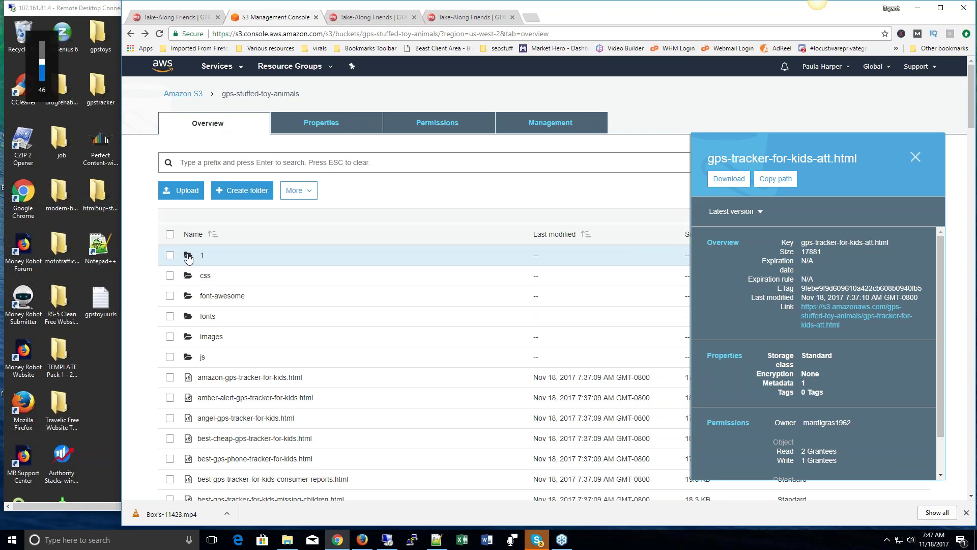
key("XF86AudioLowerVolume")
key("XF86AudioLowerVolume")
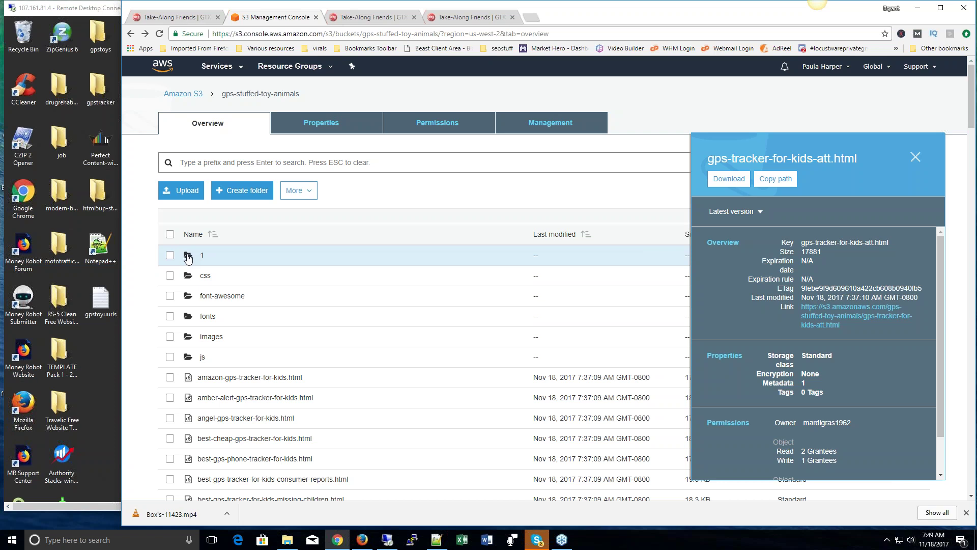
Look through the HTML pages in the gps-stuffed-toy-animals bucket and open its folder 1.
scroll(351, 376, "down", 9)
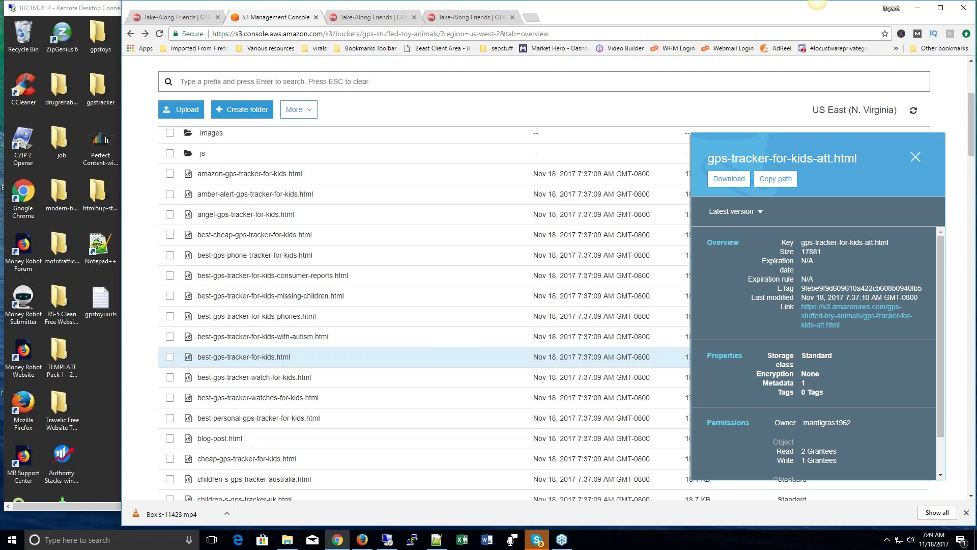
scroll(359, 357, "down", 10)
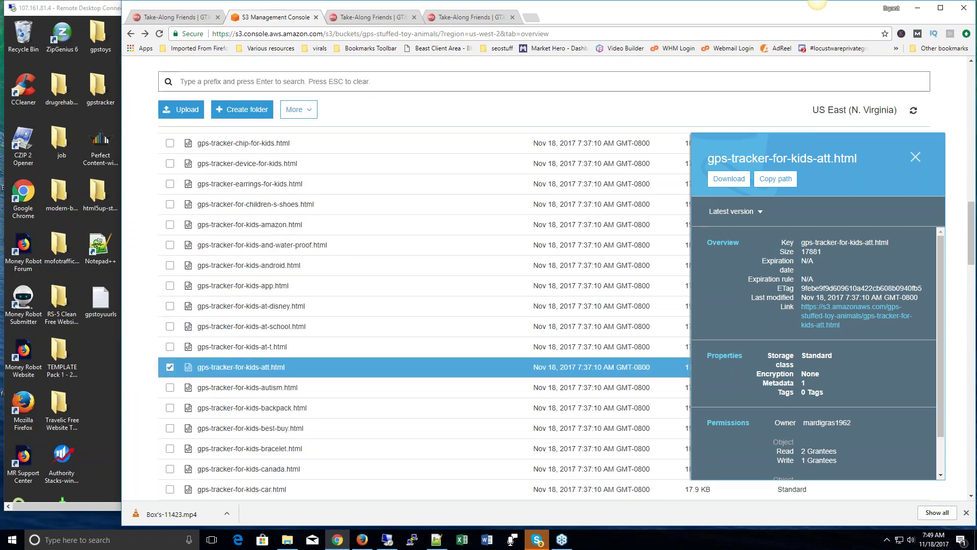
scroll(356, 357, "up", 15)
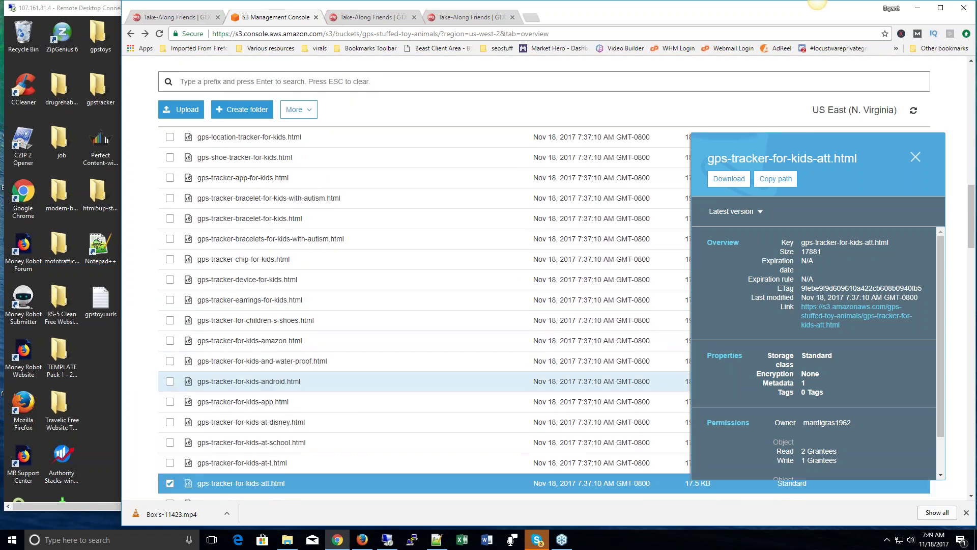
scroll(357, 306, "up", 5)
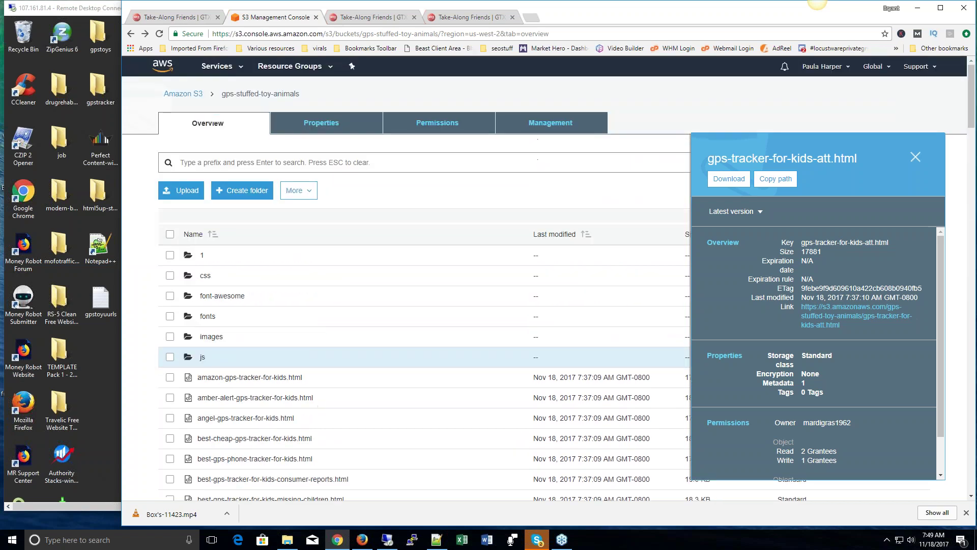
left_click(193, 259)
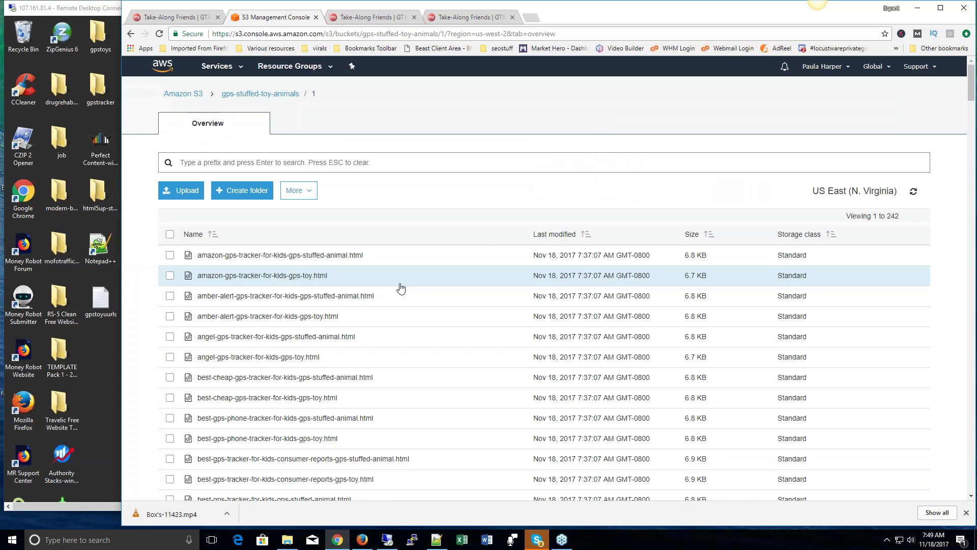
scroll(275, 214, "down", 2)
scroll(276, 214, "up", 2)
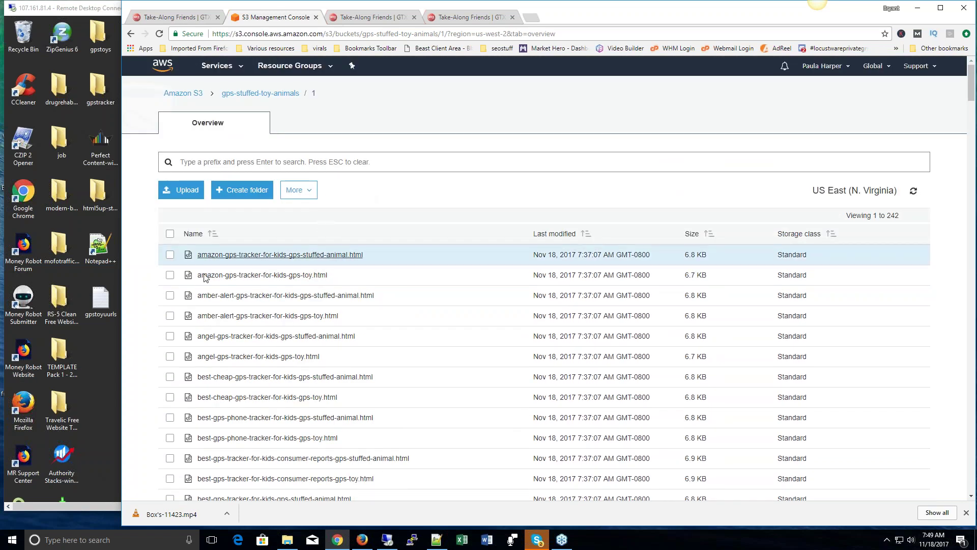
View the details of amazon-gps-tracker-for-kids-gps-toy.html, check its link's redirect in a new tab, and return to the S3 console.
left_click(190, 278)
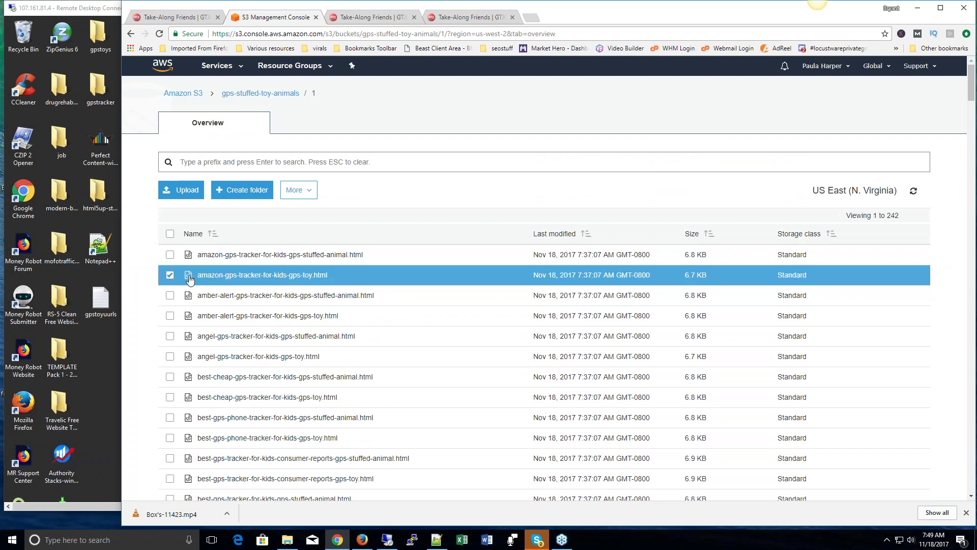
left_click(189, 279)
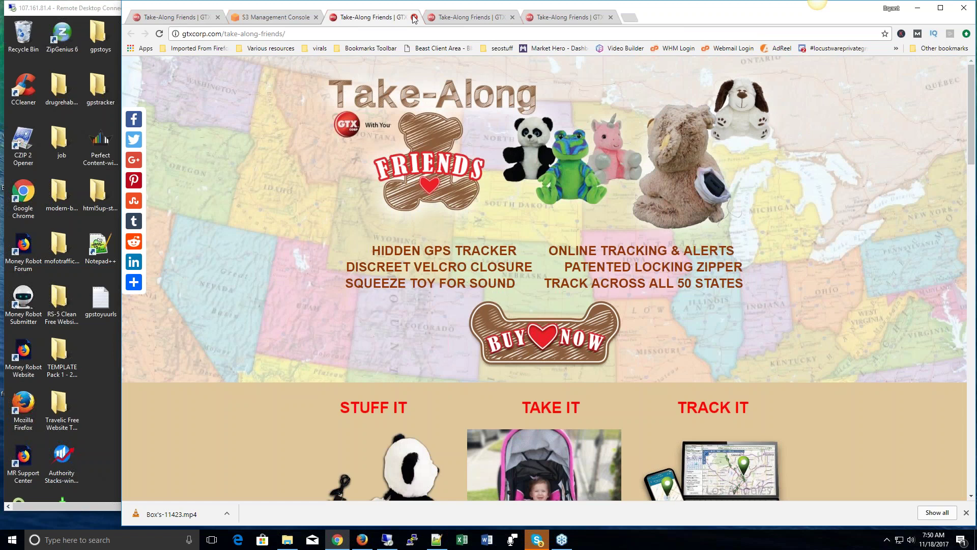
left_click(299, 23)
Examine the full list of stuffed-animal and toy keyword pages in folder 1 of the gps-stuffed-toy-animals bucket.
scroll(404, 255, "down", 3)
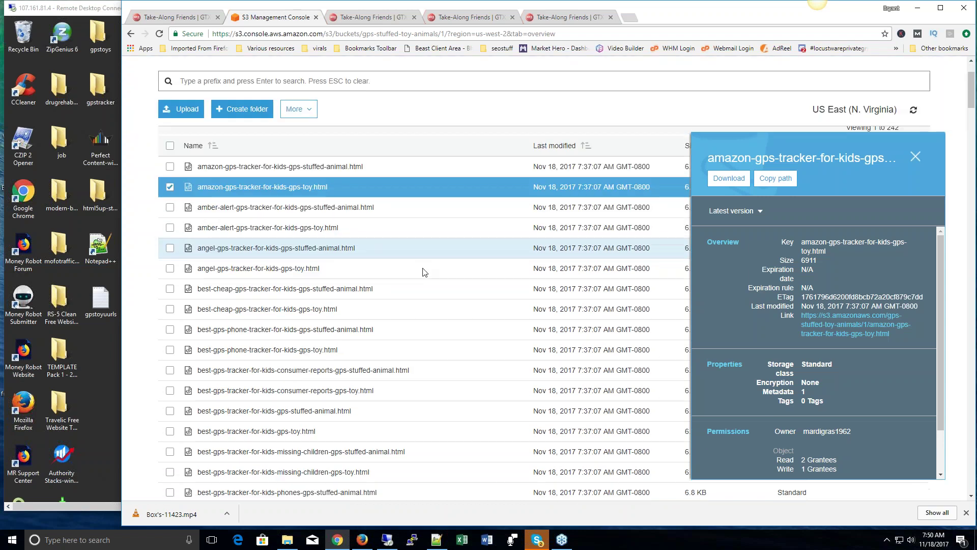
scroll(356, 245, "down", 10)
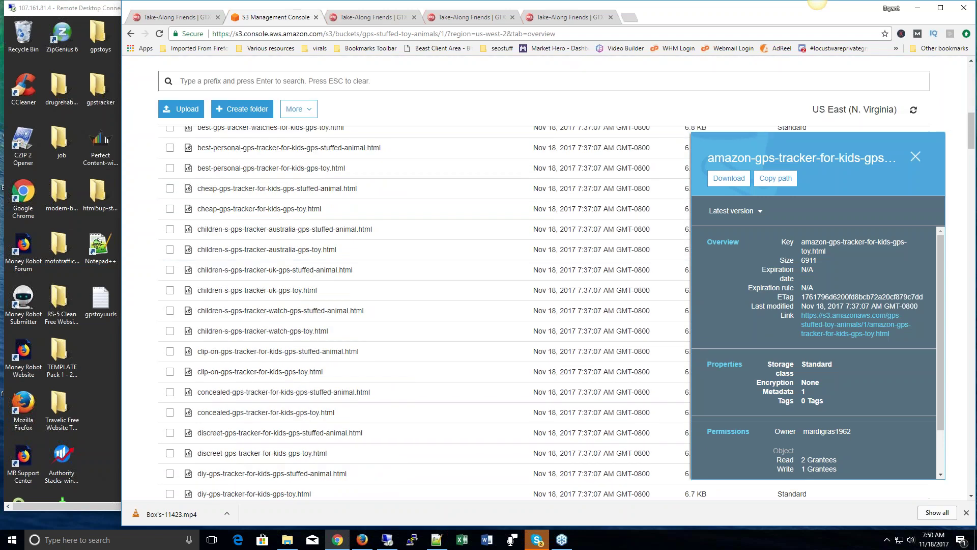
scroll(427, 257, "down", 10)
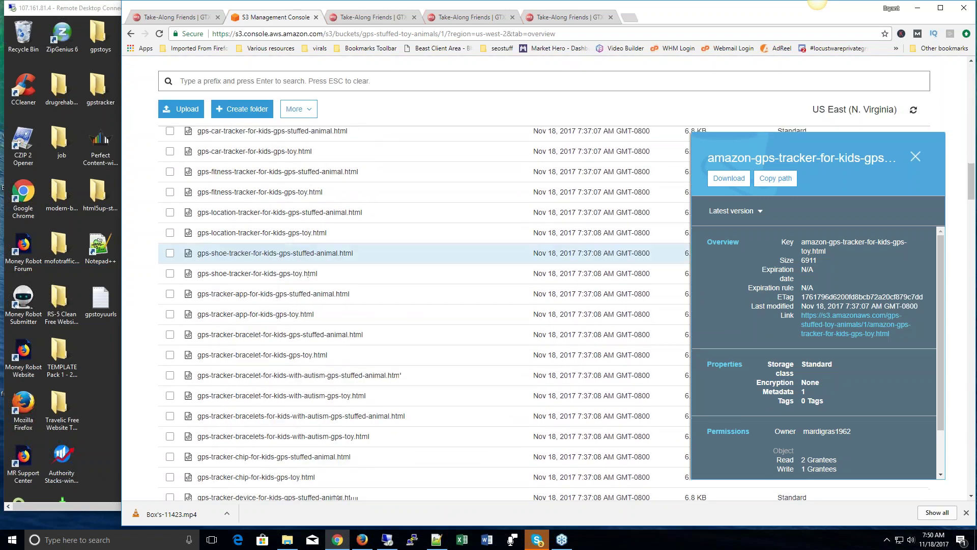
scroll(428, 262, "down", 10)
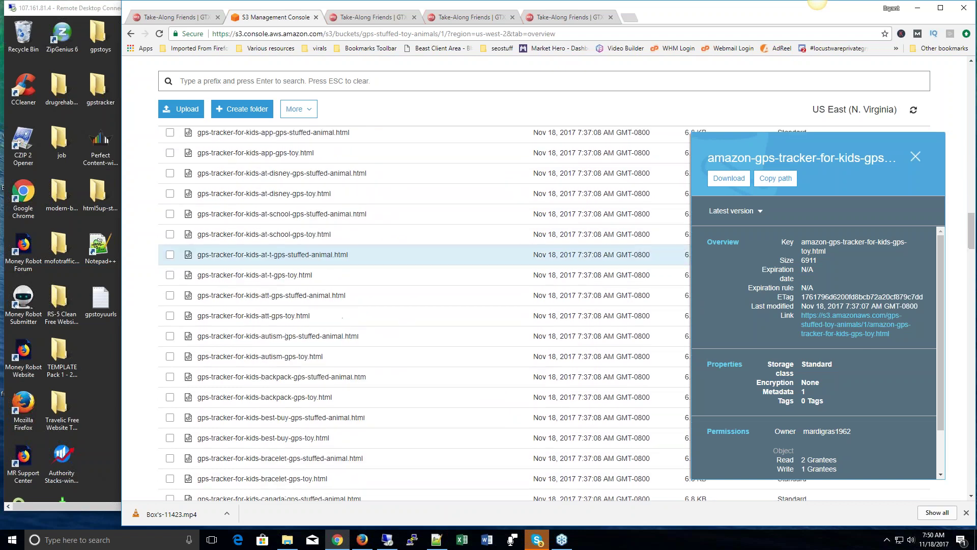
scroll(428, 262, "down", 10)
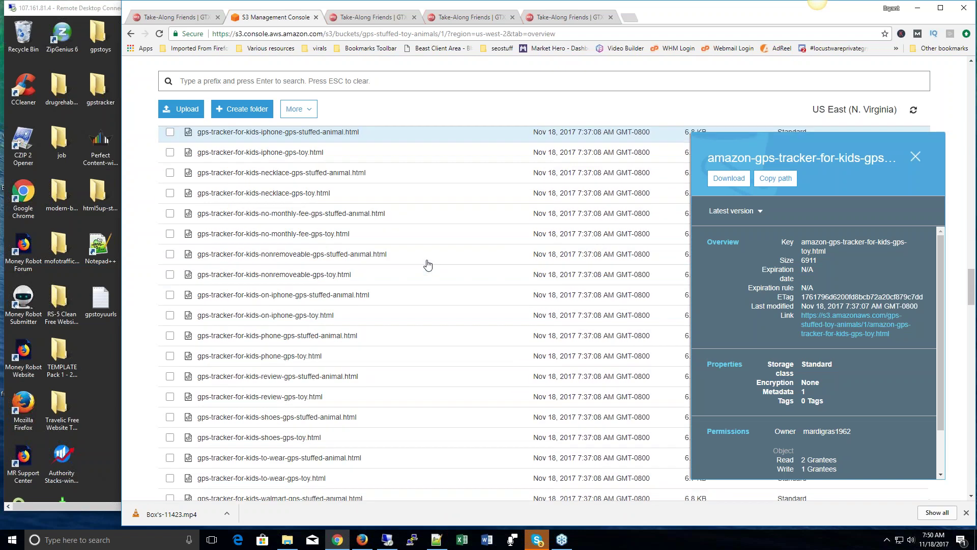
scroll(404, 253, "down", 7)
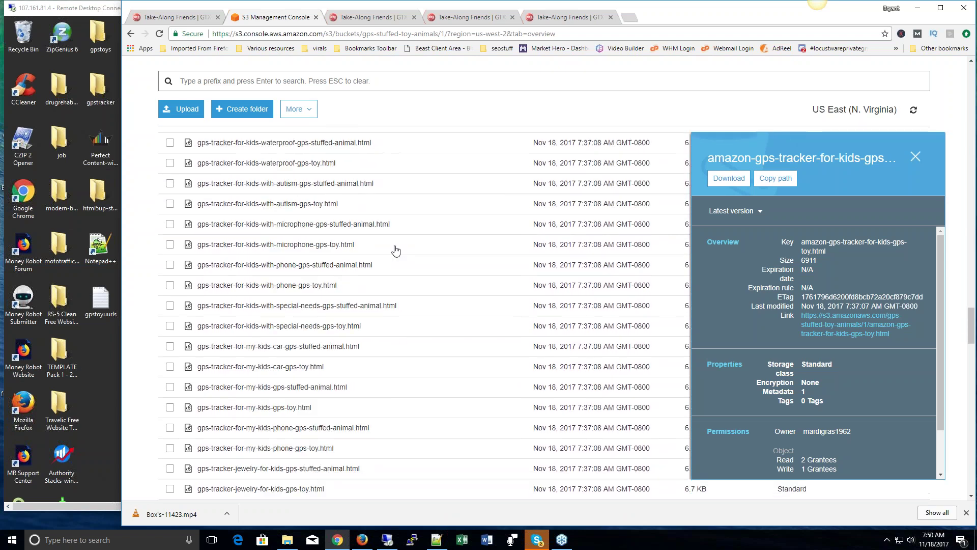
scroll(397, 252, "down", 7)
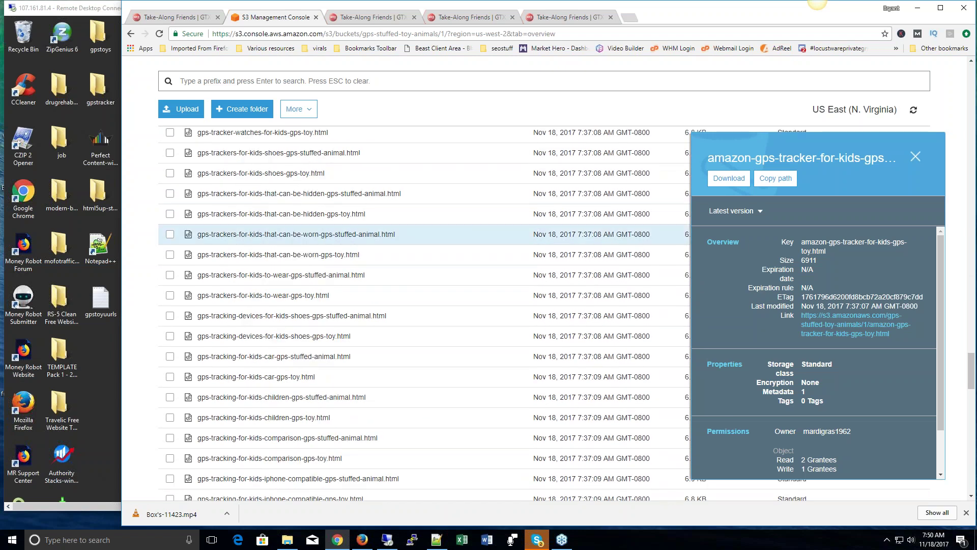
scroll(398, 251, "down", 7)
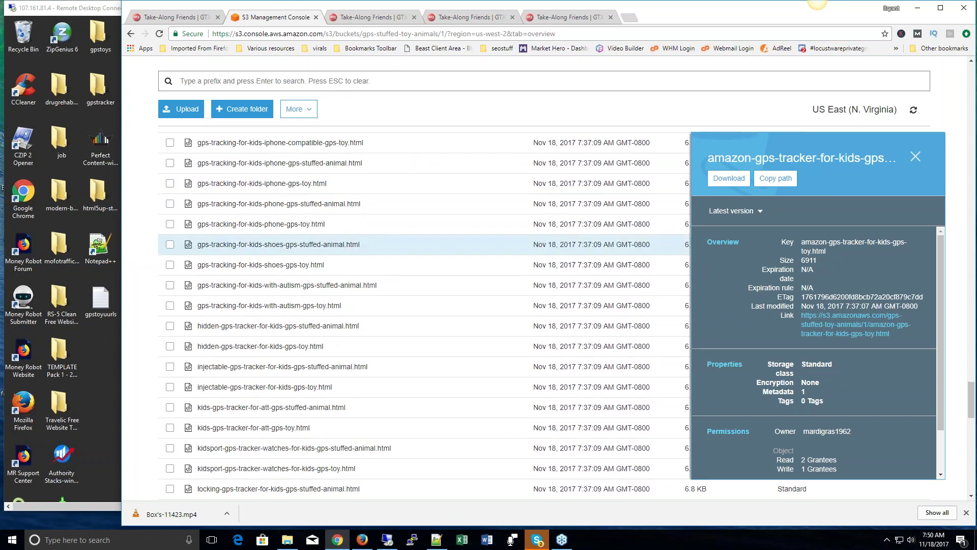
scroll(396, 255, "down", 8)
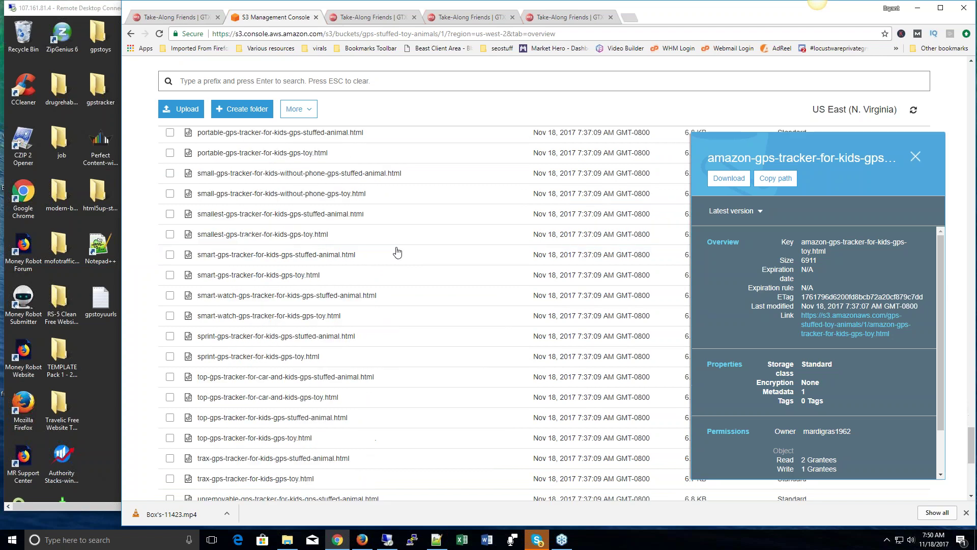
scroll(397, 254, "down", 2)
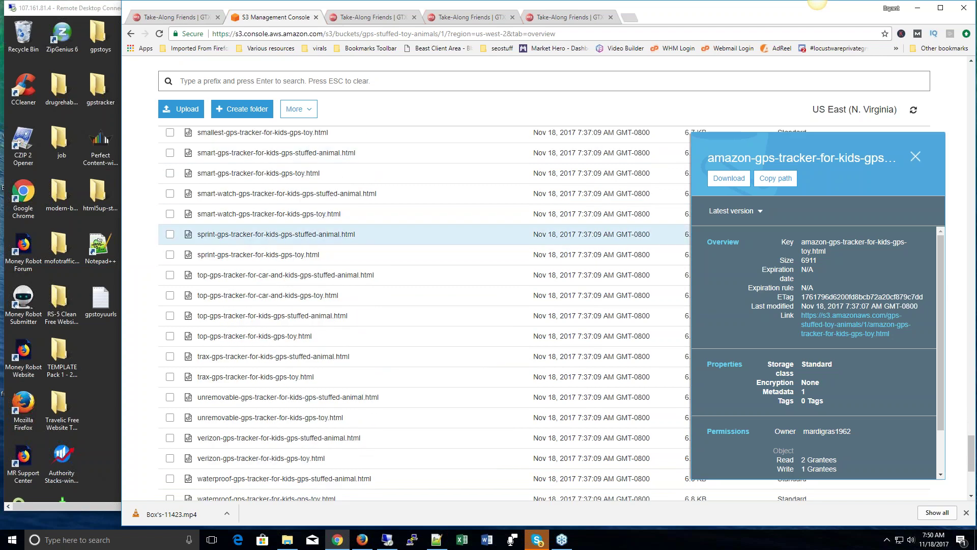
scroll(397, 235, "up", 10)
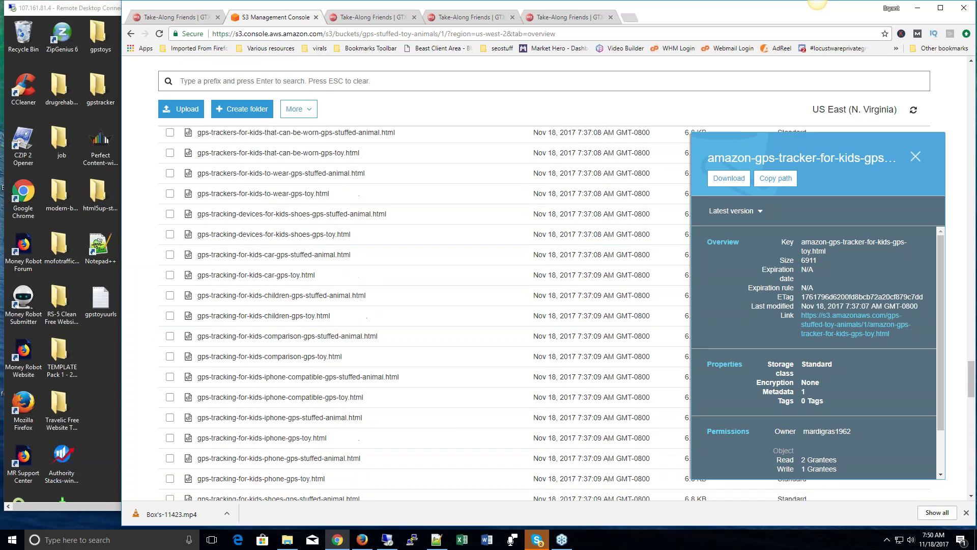
scroll(280, 232, "up", 6)
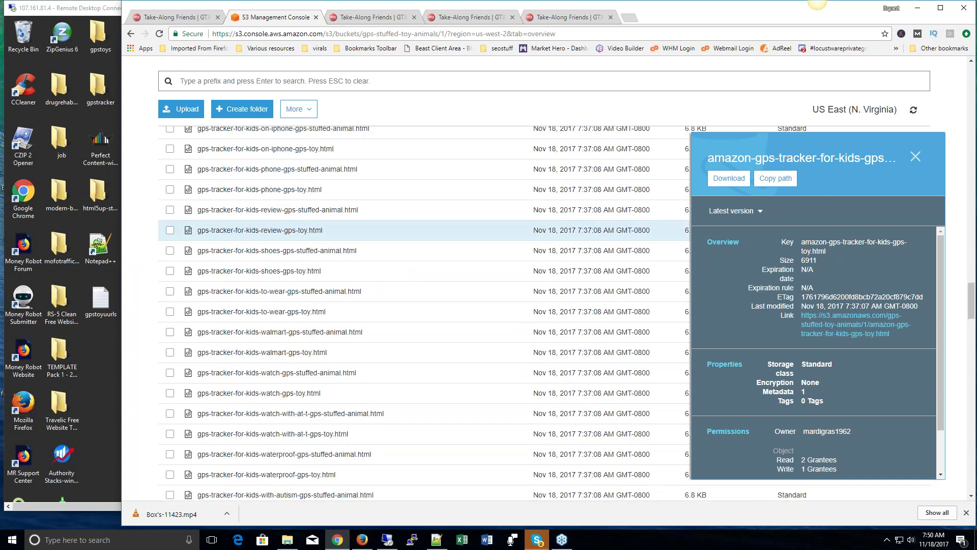
scroll(280, 233, "up", 8)
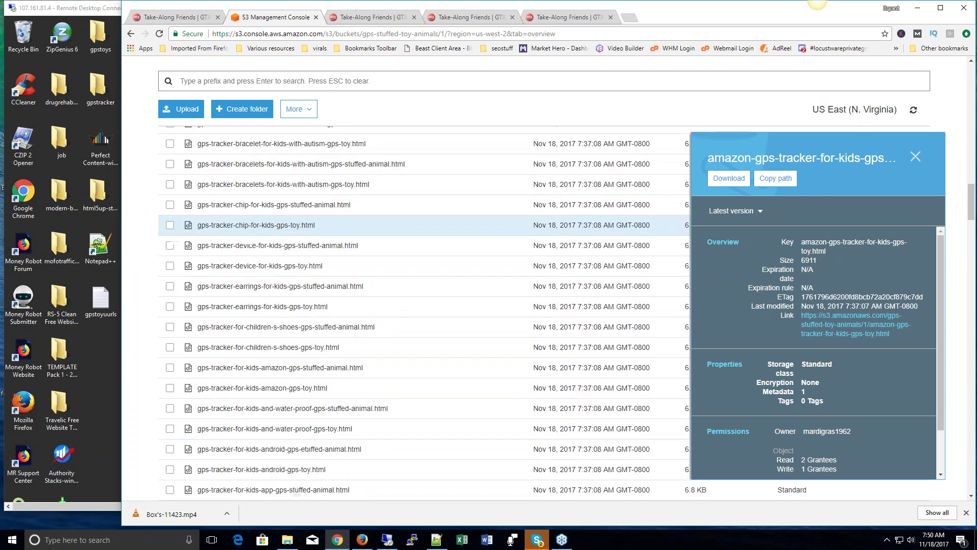
scroll(280, 233, "up", 10)
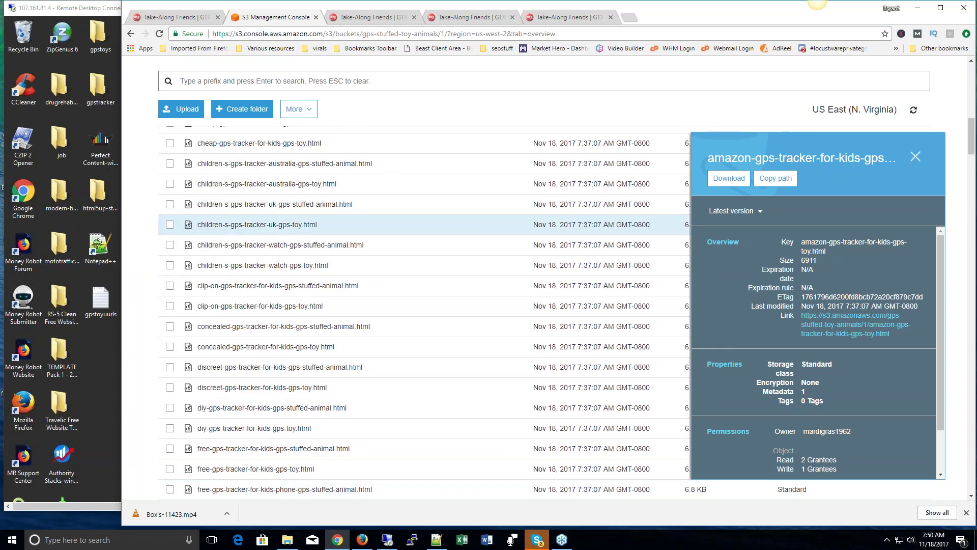
scroll(414, 234, "up", 5)
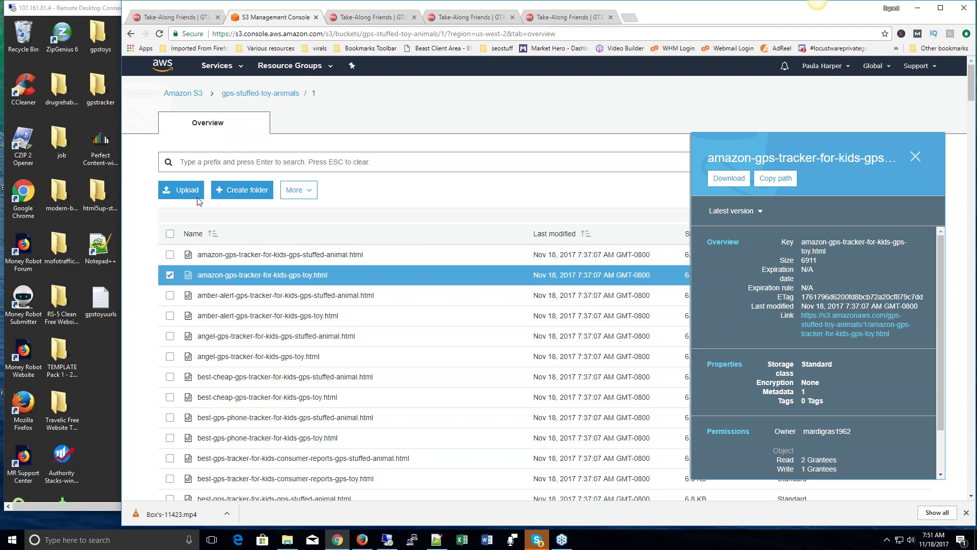
Return to the bucket list and open folder 181 of the best-affiliate-marketing-information-2017 bucket to view its pages.
left_click(183, 93)
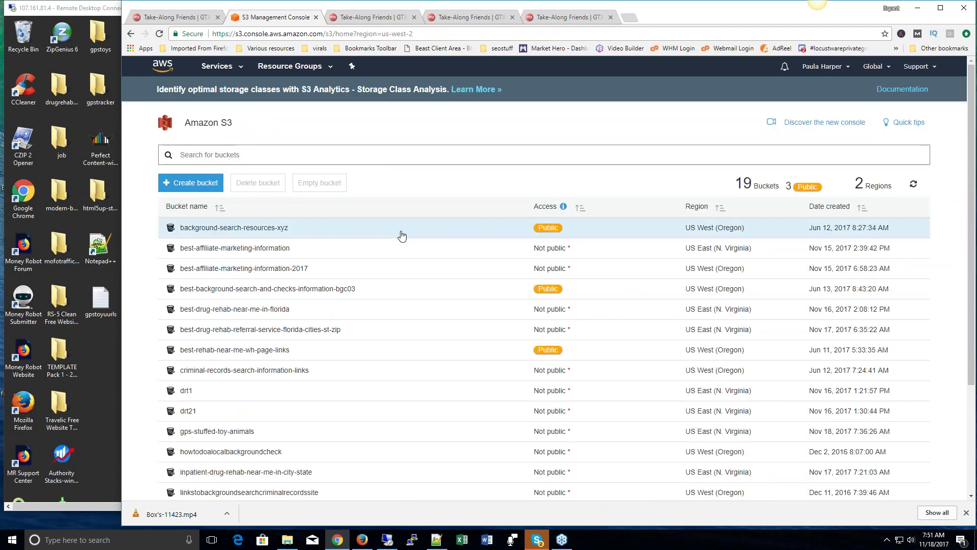
left_click(254, 272)
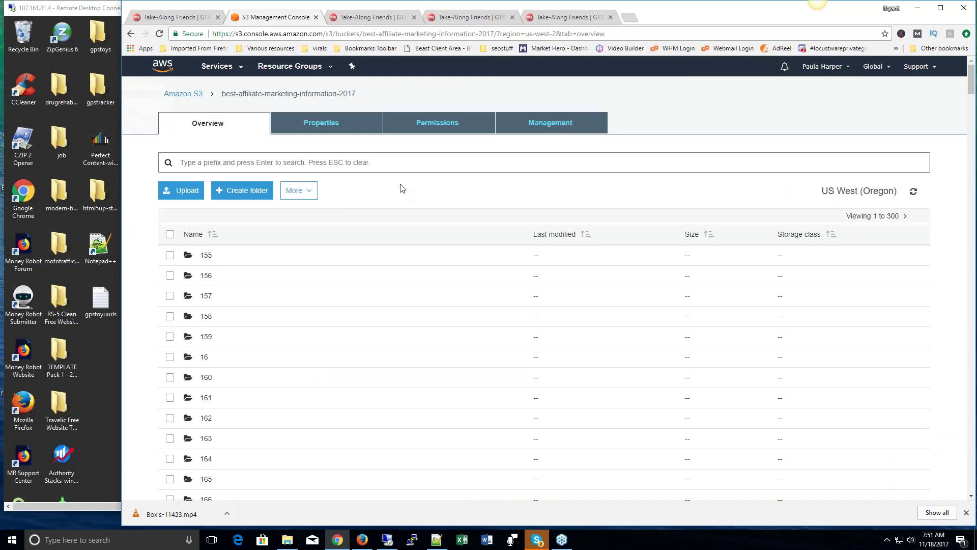
scroll(207, 289, "down", 5)
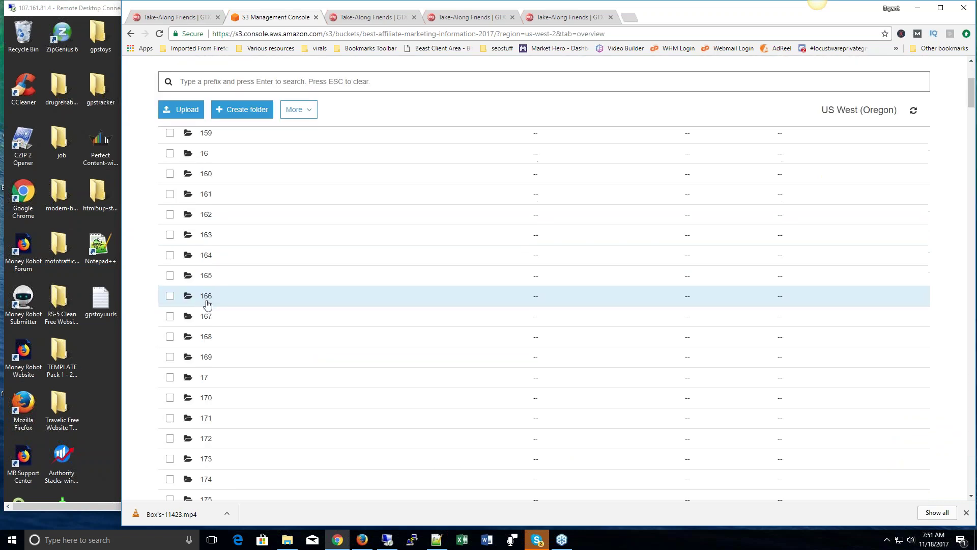
scroll(207, 304, "down", 7)
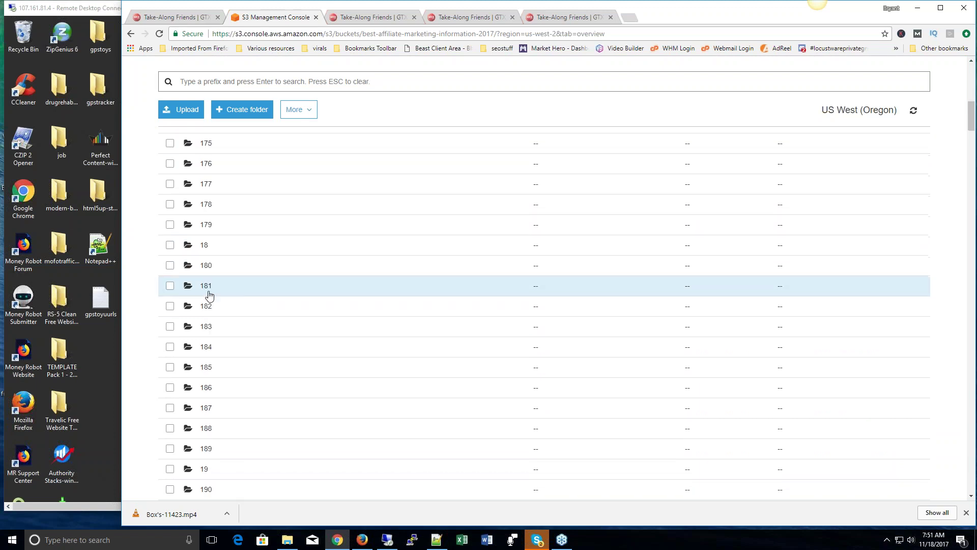
left_click(210, 291)
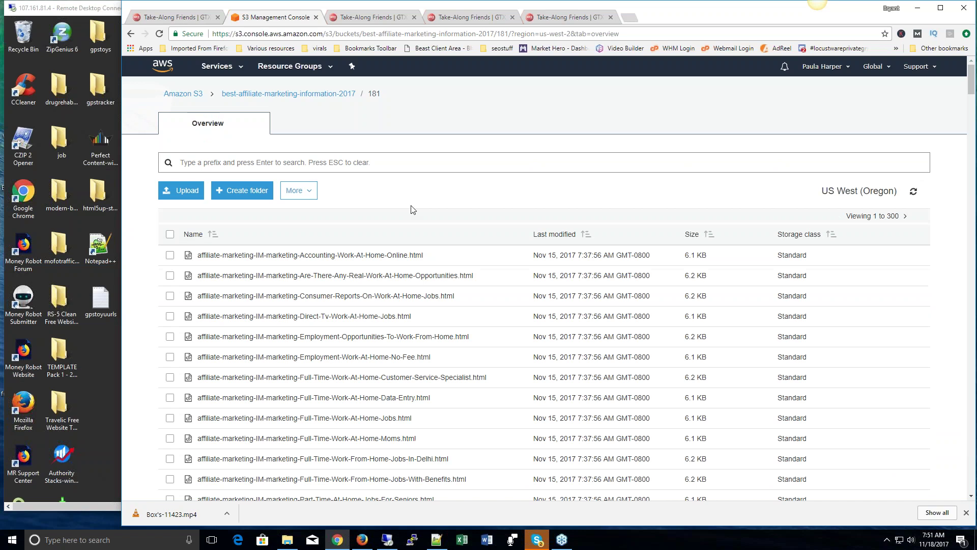
scroll(404, 306, "down", 1)
scroll(406, 317, "up", 1)
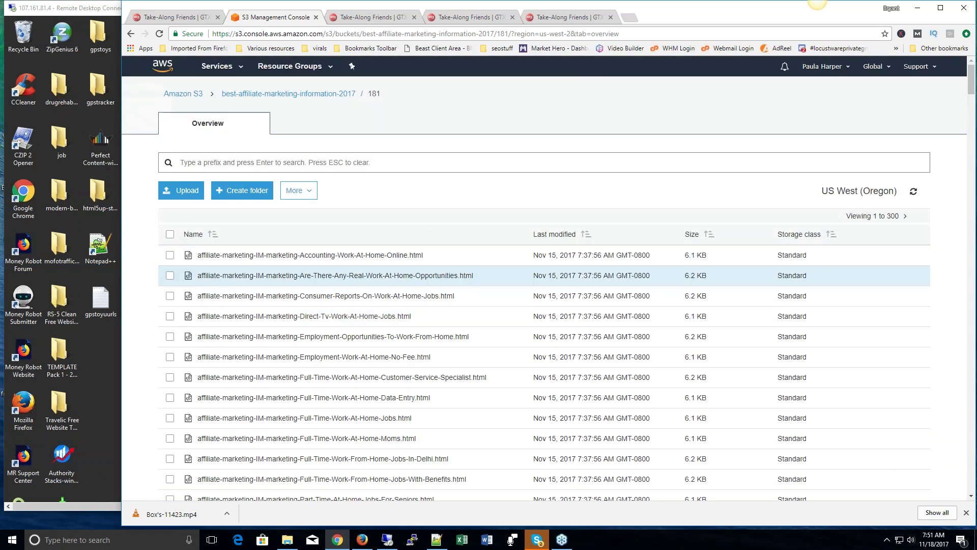
Look through the work-at-home job pages in folder 181 and return to the S3 bucket list.
scroll(400, 282, "down", 2)
scroll(356, 254, "down", 3)
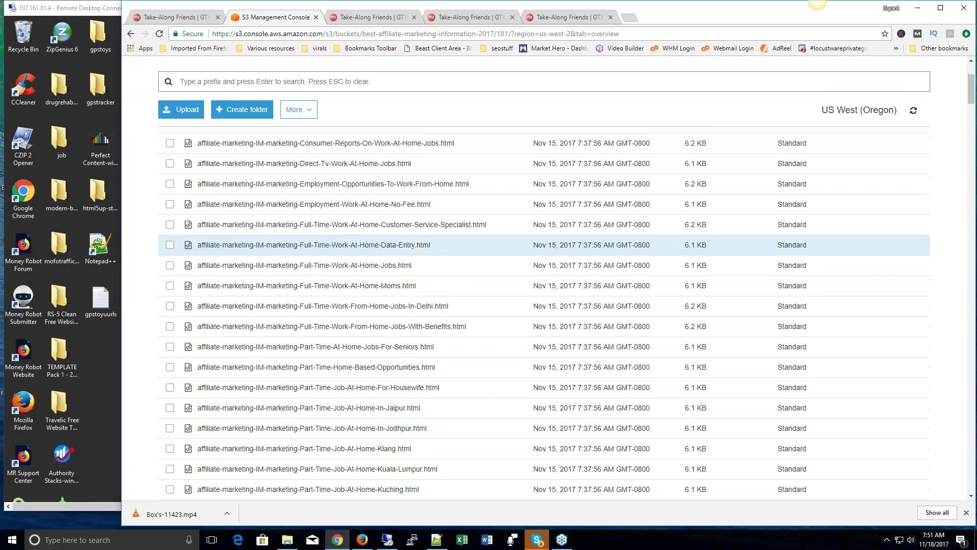
scroll(354, 262, "down", 1)
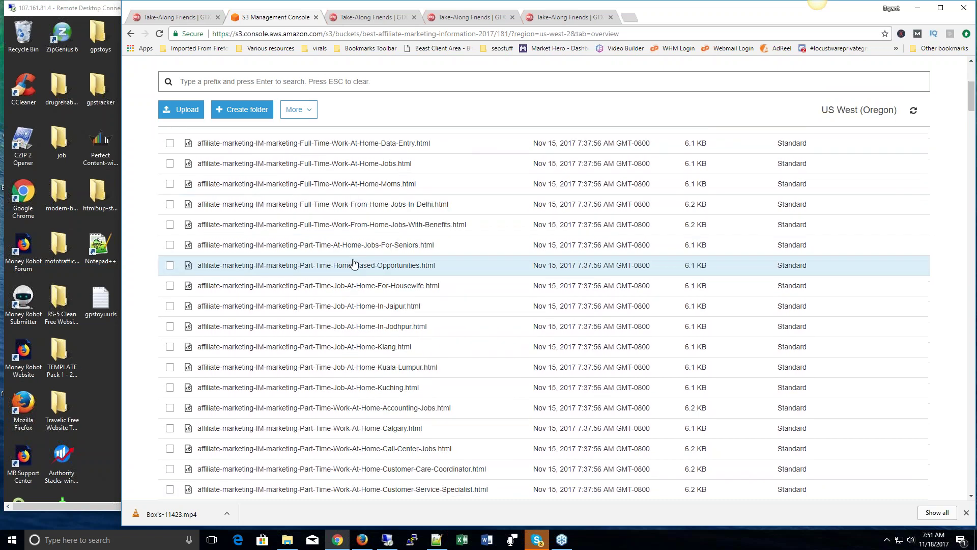
scroll(356, 255, "up", 5)
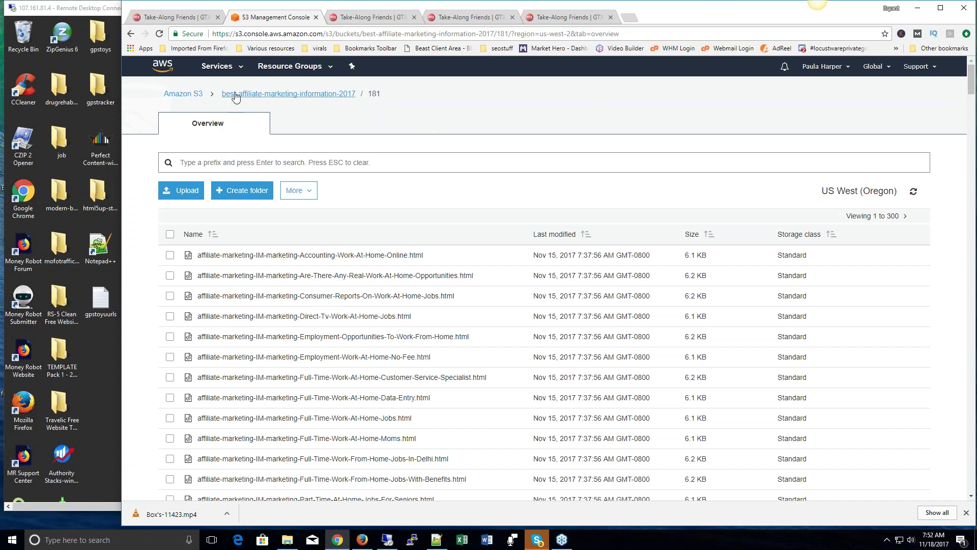
left_click(190, 98)
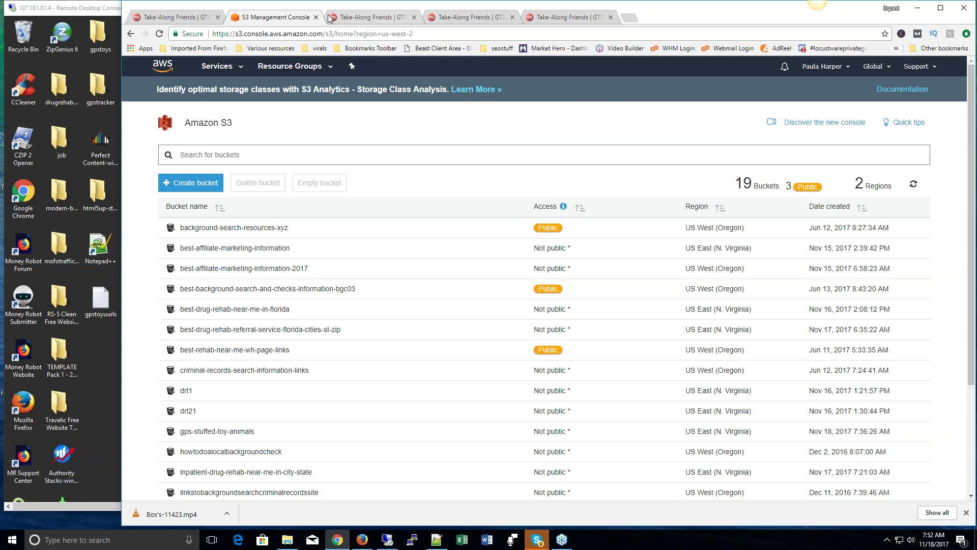
Switch to Authority Stacks in the remote desktop session and show the site generator's content settings.
key("alt+Tab")
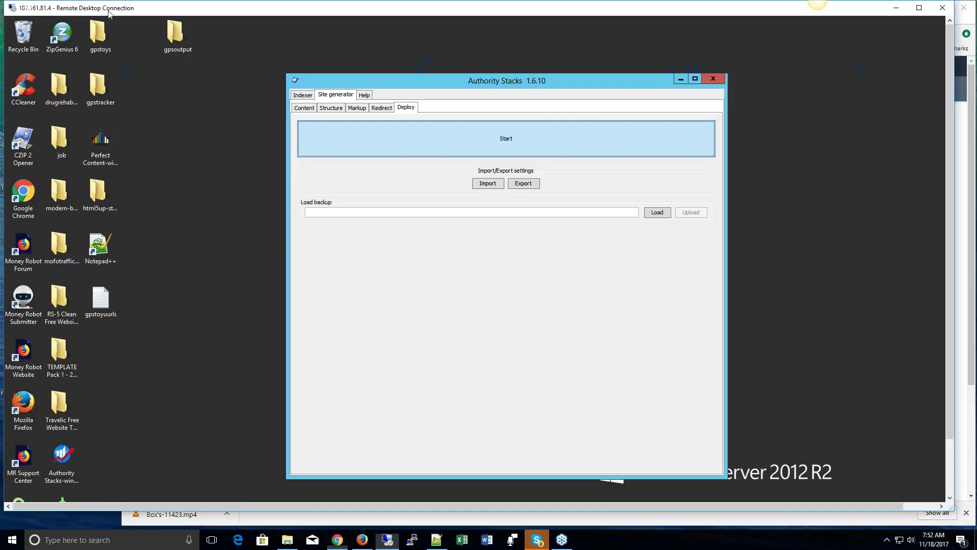
left_click(305, 108)
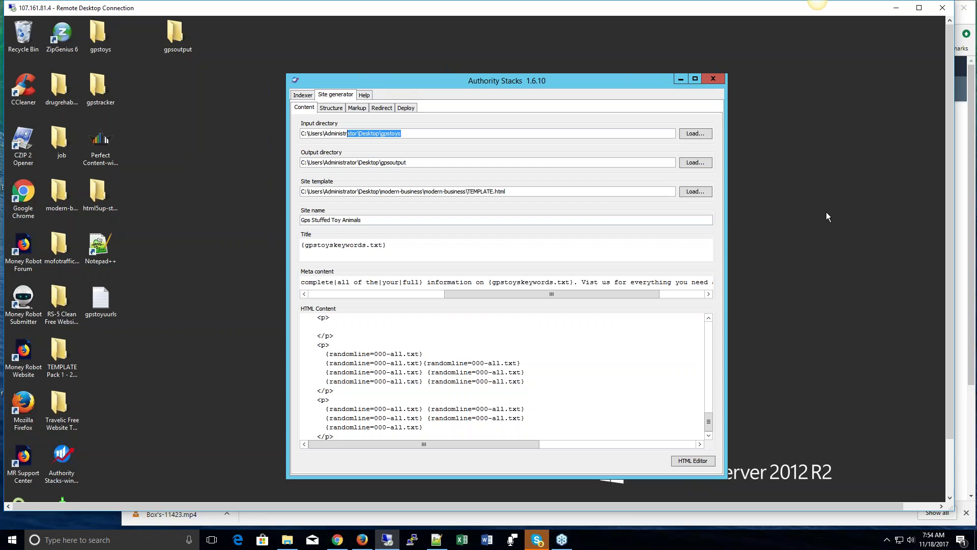
left_click(404, 109)
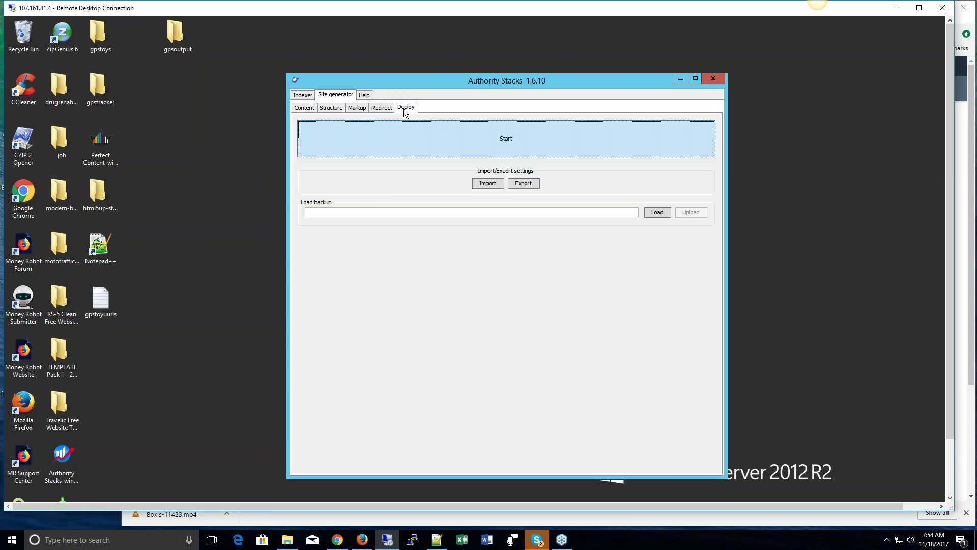
left_click(496, 142)
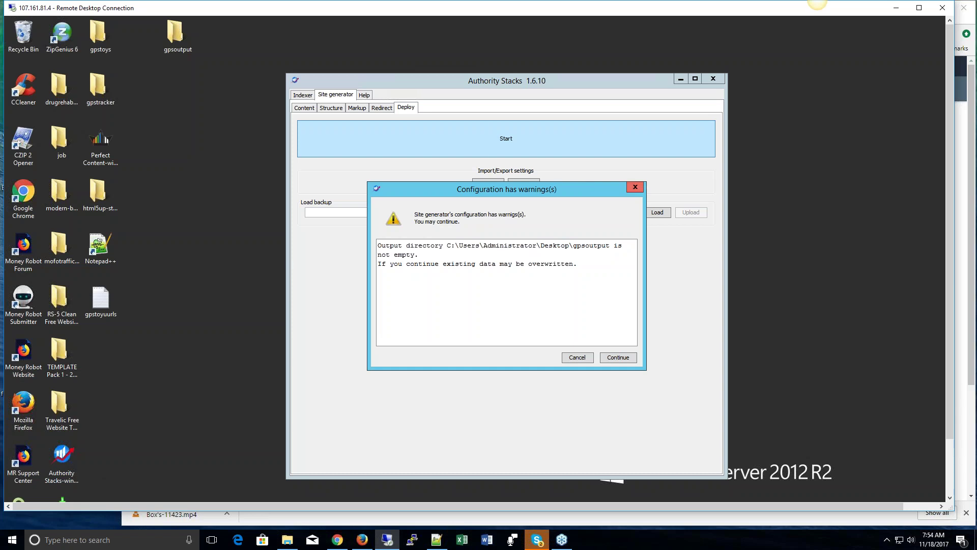
left_click(635, 187)
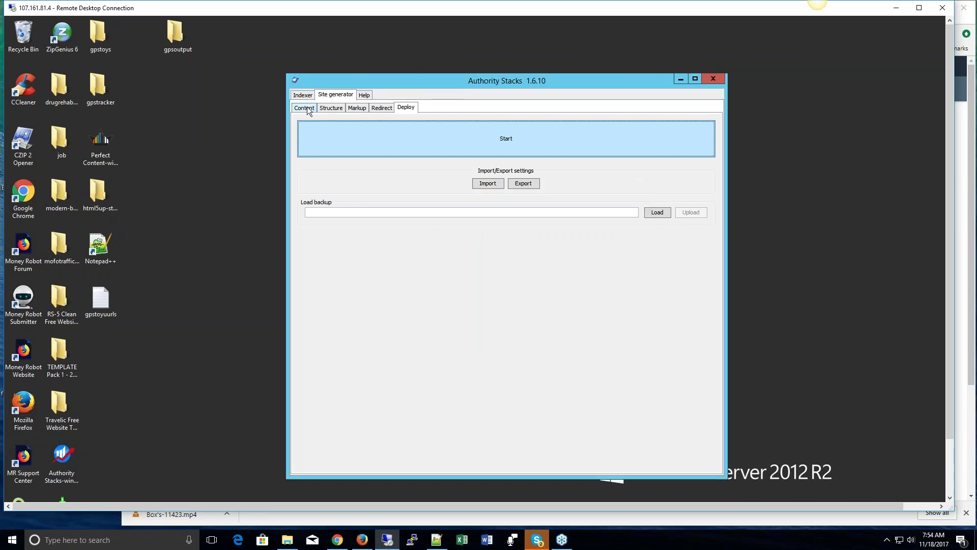
Return to the site generator's content settings and open the Florida folder inside the desktop's job folder.
left_click(308, 109)
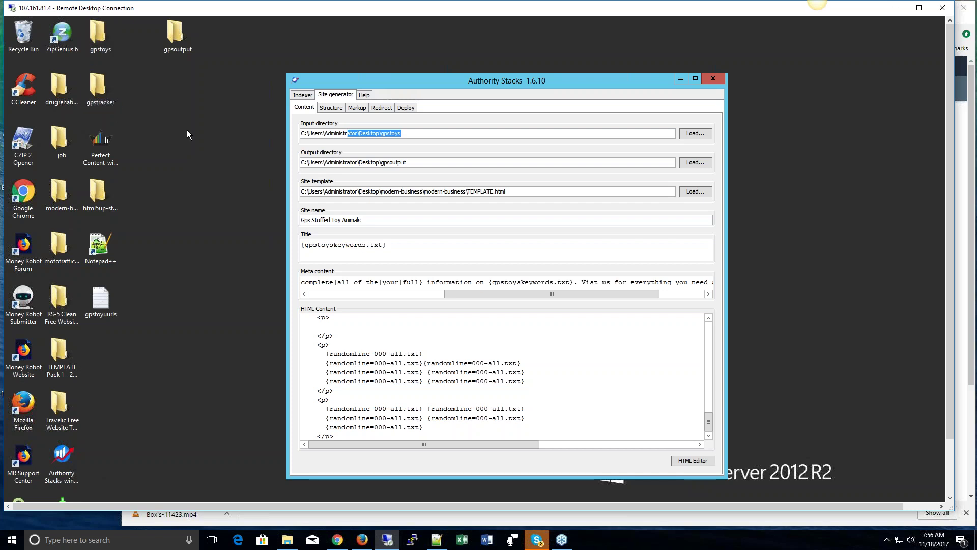
double_click(61, 143)
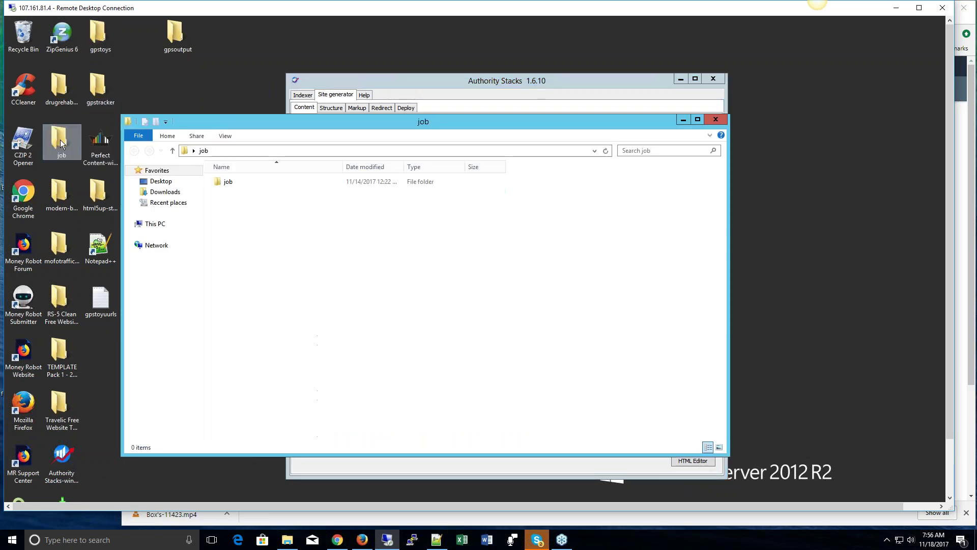
double_click(224, 183)
scroll(252, 250, "down", 2)
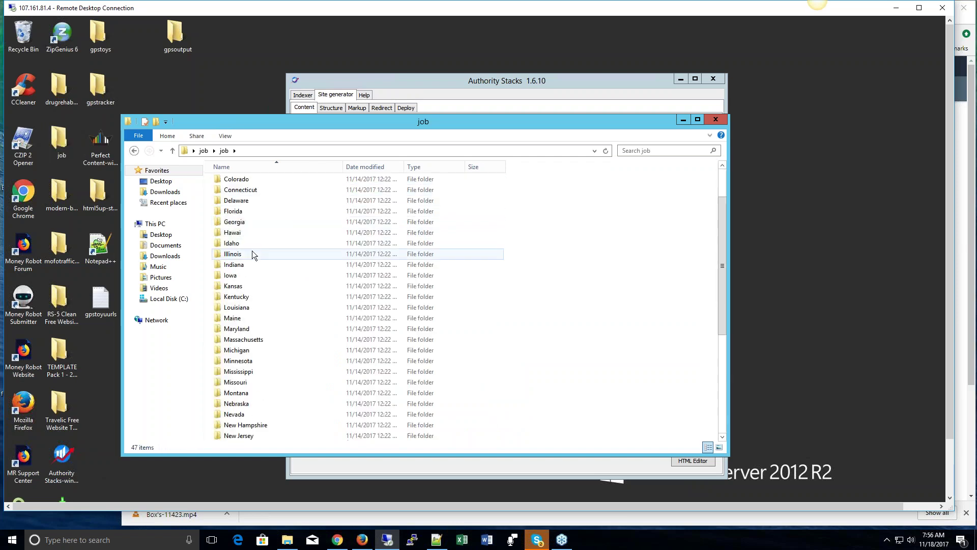
double_click(234, 212)
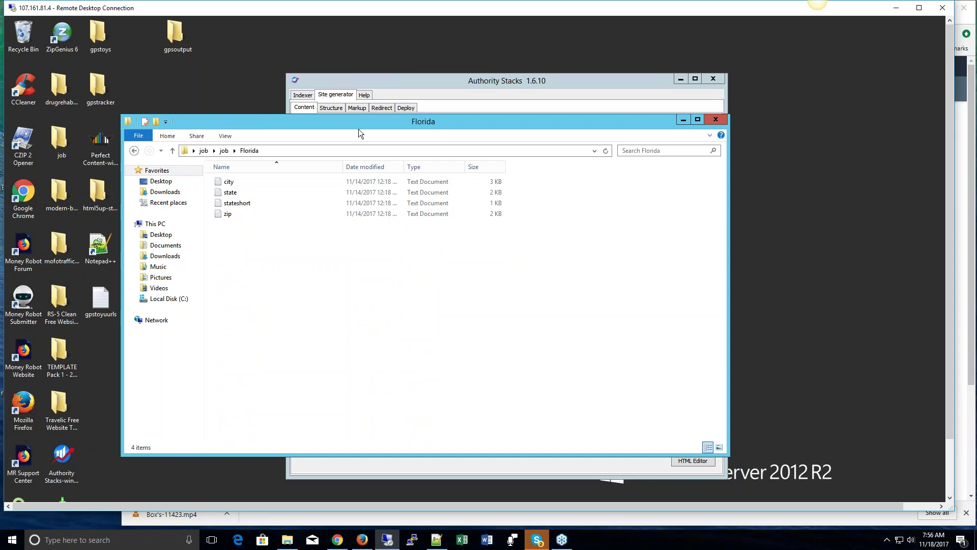
Move the city, state and zip text files from the Florida folder into the desktop's gpstoys folder, then close the Florida window.
left_click_drag(366, 124, 432, 130)
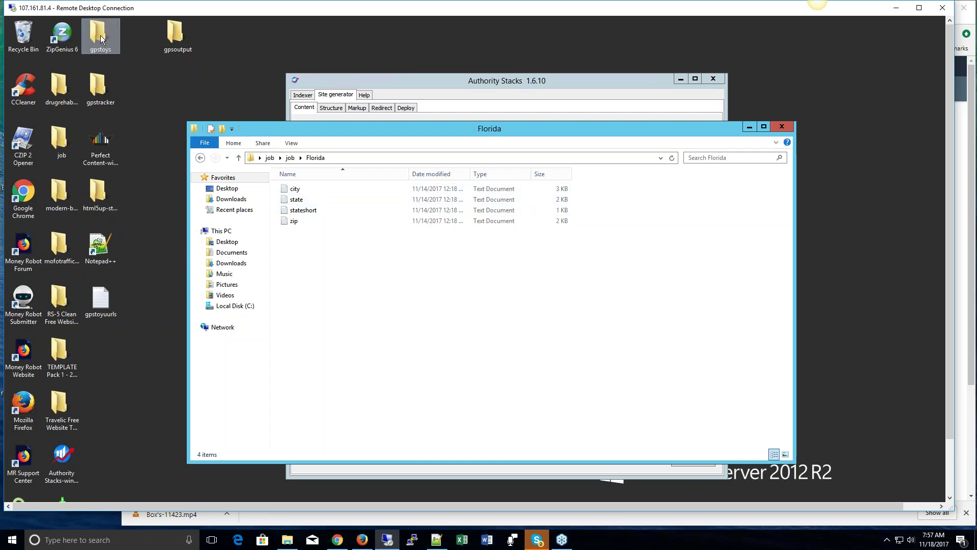
left_click_drag(505, 131, 516, 167)
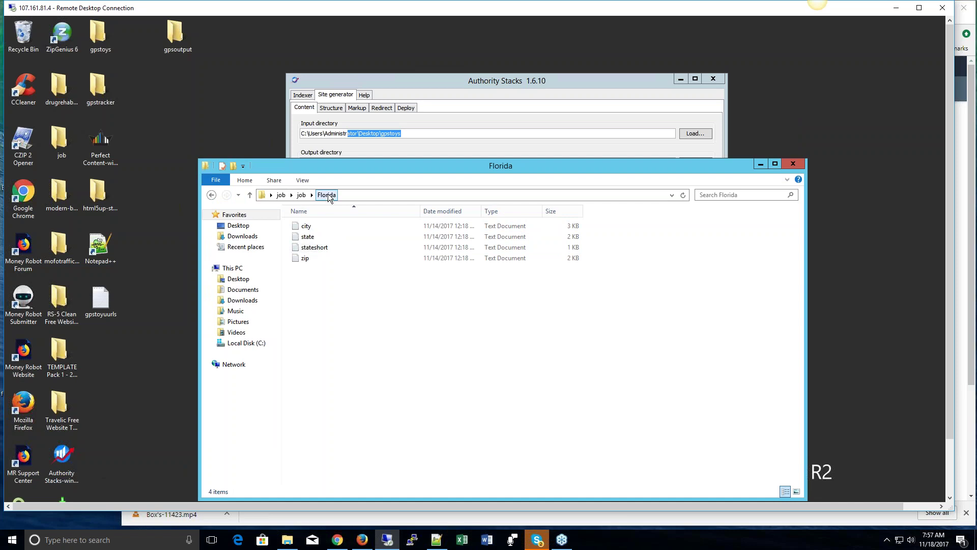
left_click(400, 134)
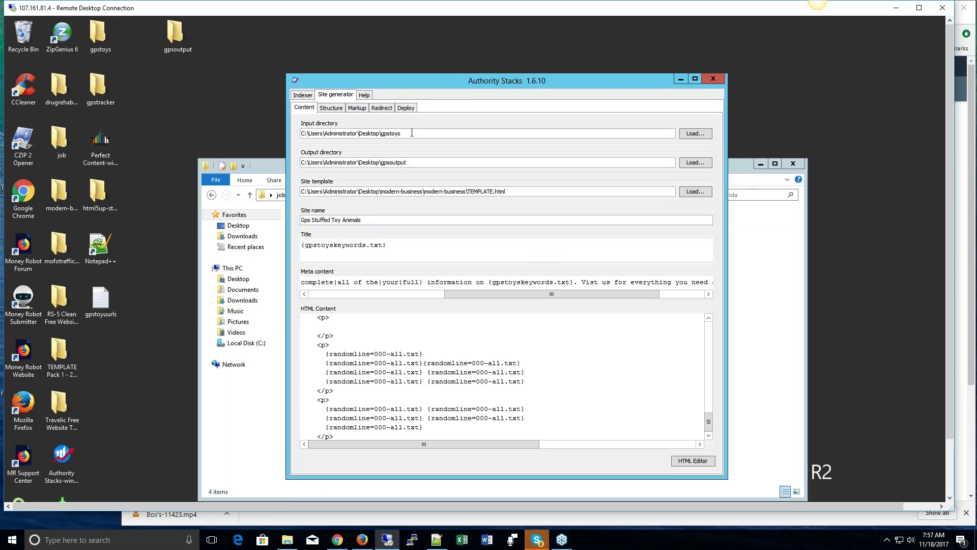
left_click(279, 164)
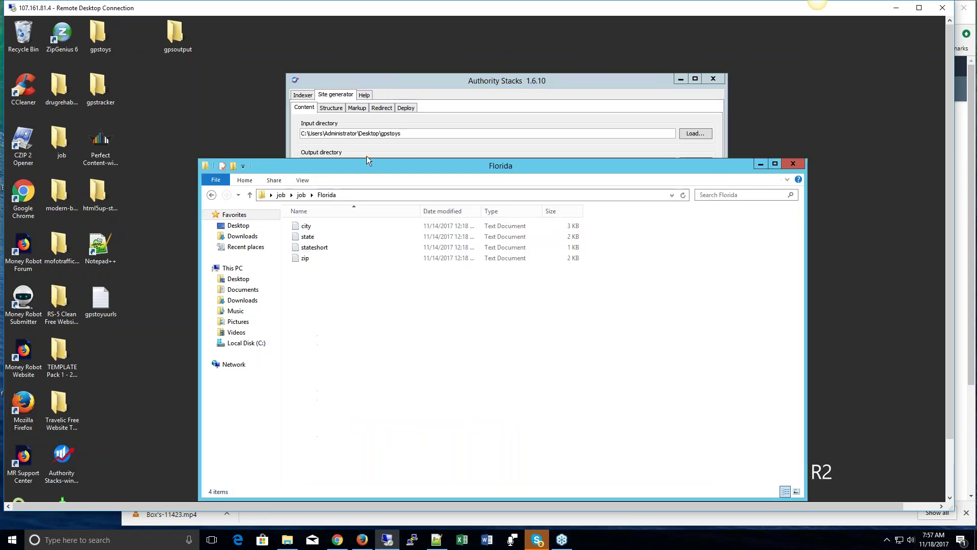
left_click_drag(301, 228, 95, 47)
left_click_drag(312, 229, 98, 47)
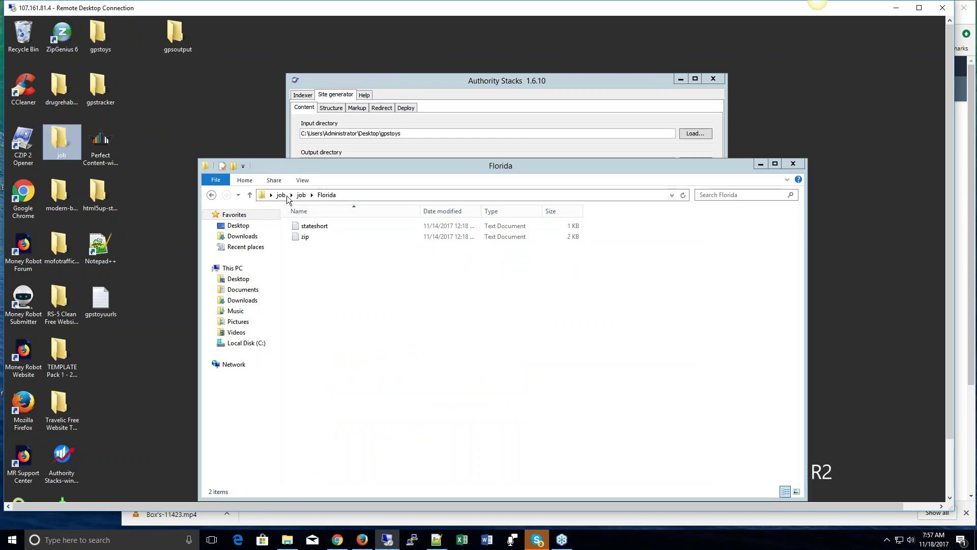
left_click_drag(89, 70, 99, 51)
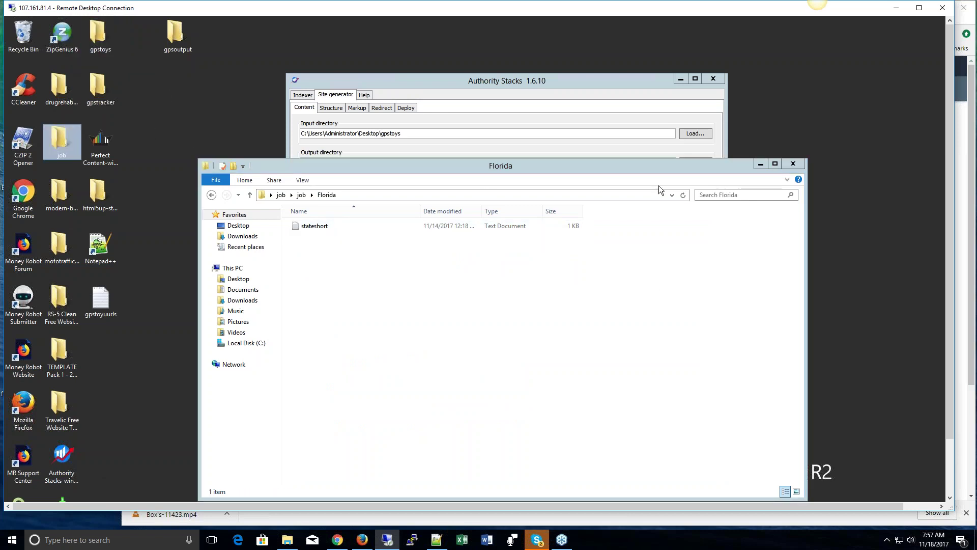
left_click(792, 166)
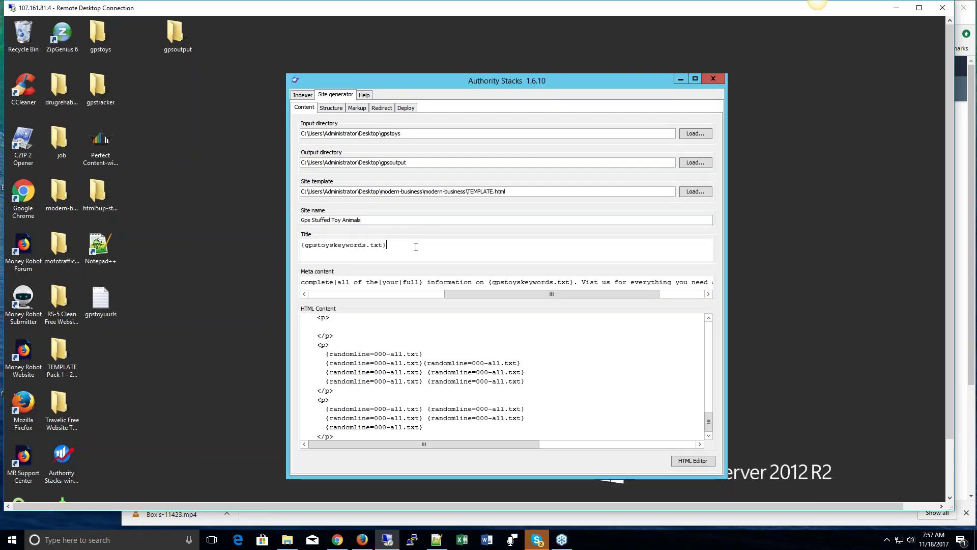
Check the gpstoys folder for the city, state and zip files and close its window.
double_click(100, 37)
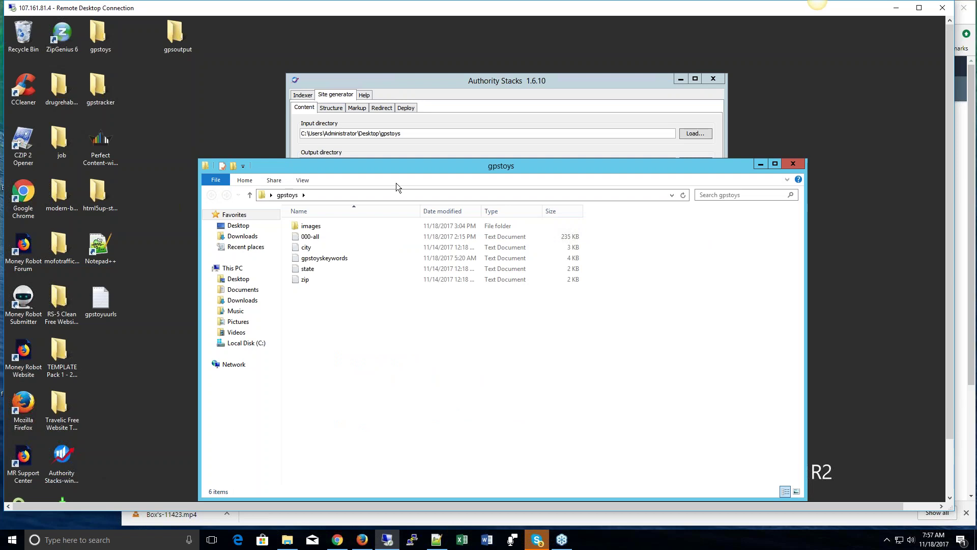
double_click(398, 165)
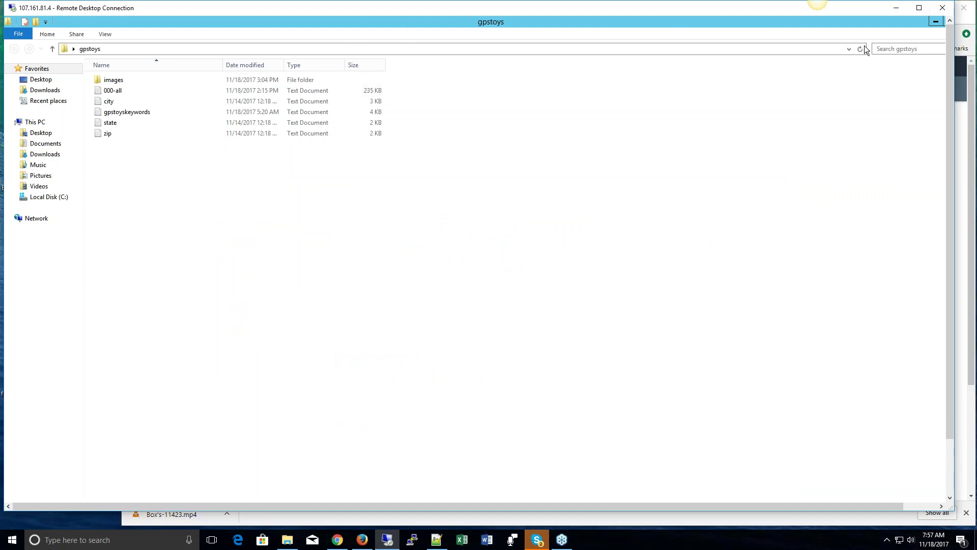
left_click(940, 9)
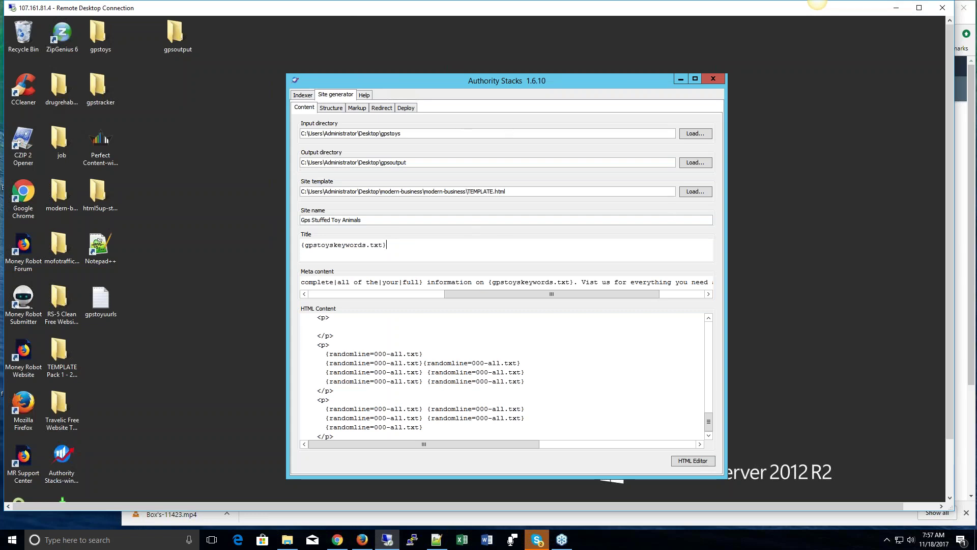
Append the tokens {city.txt} {state.txt} {zip.txt} to the site title after {gpstoyskeywords.txt}.
type("{city.txt} {state.txt")
type("} {zio.txt}")
left_click(496, 246)
key("BackSpace")
type("p")
Insert the spin text {in|around|close to|near} between {gpstoyskeywords.txt} and {city.txt} in the title.
left_click(387, 247)
type("in")
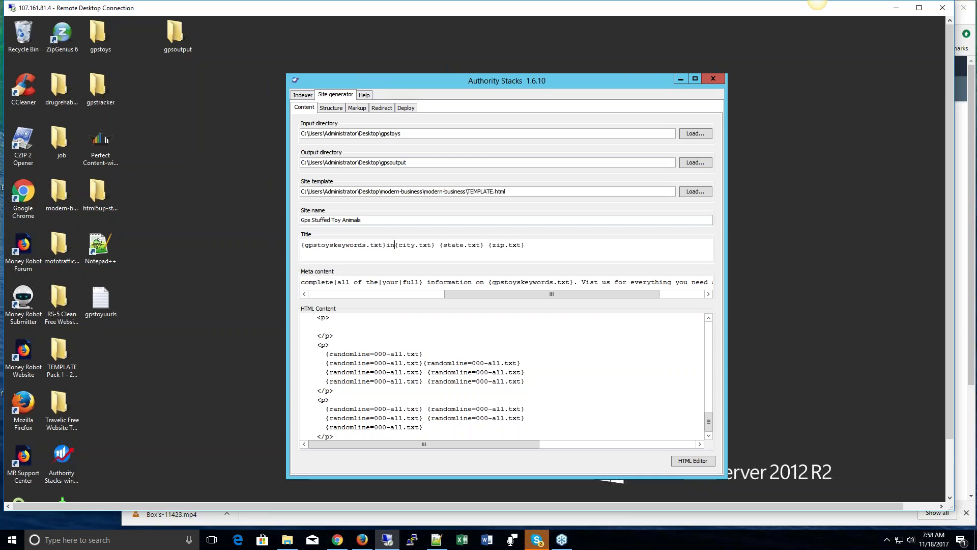
key("BackSpace")
key("BackSpace")
key("BackSpace")
type("{in|around")
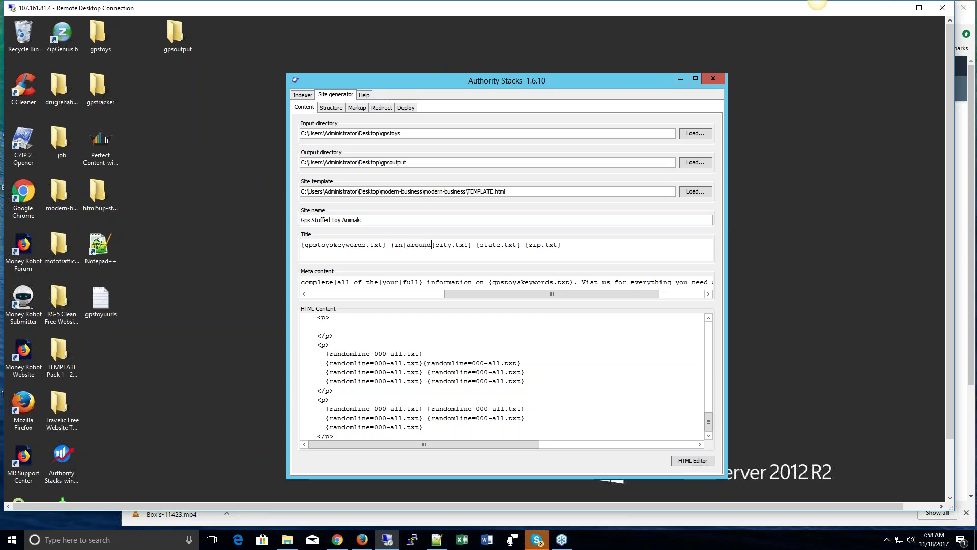
type("|close to|near}")
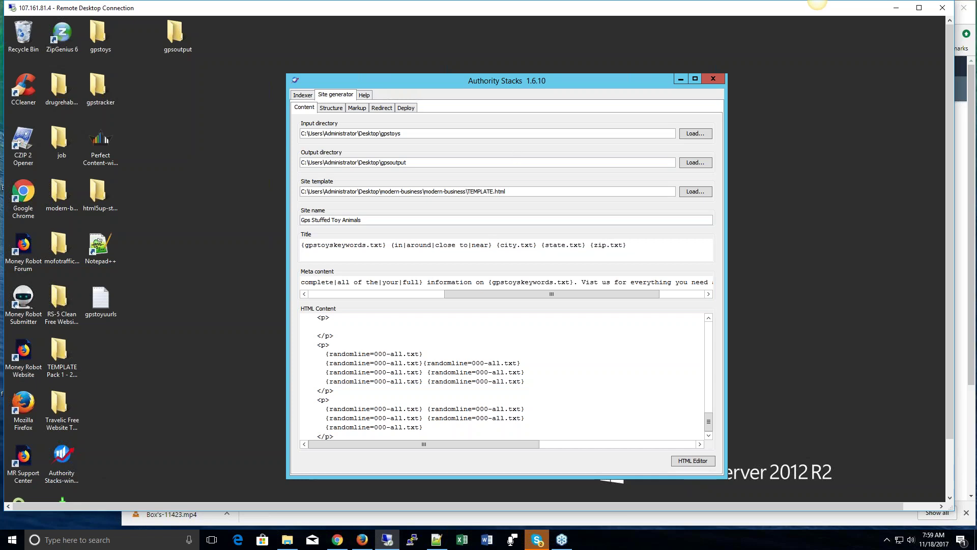
Leave the on-page-load redirect off and start the deployment, accepting that existing data in gpsoutput may be overwritten.
left_click(383, 109)
left_click(310, 133)
left_click(310, 134)
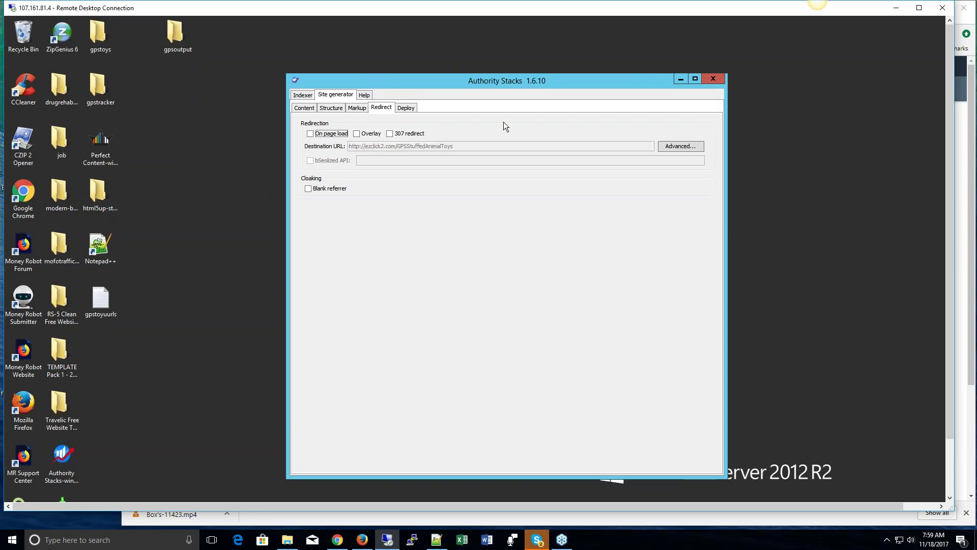
left_click(408, 106)
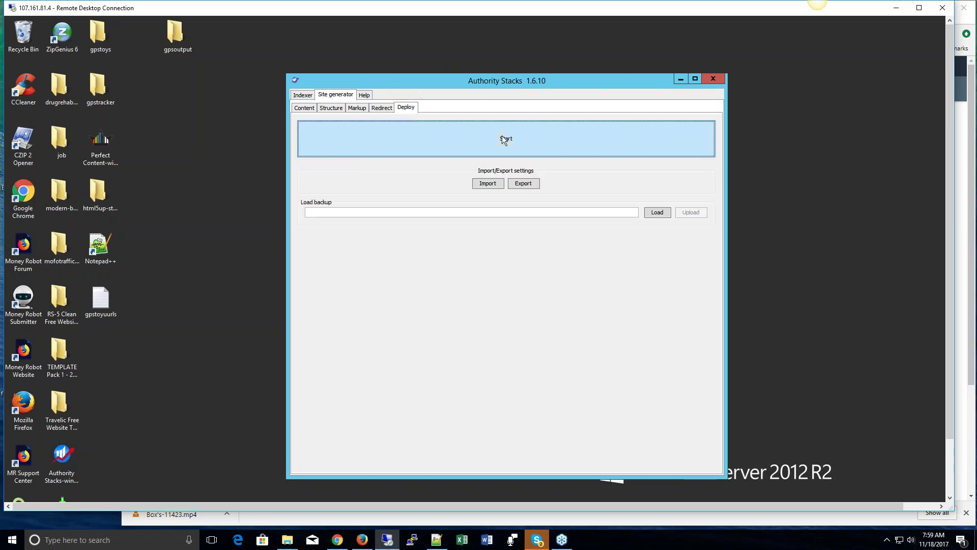
left_click(508, 140)
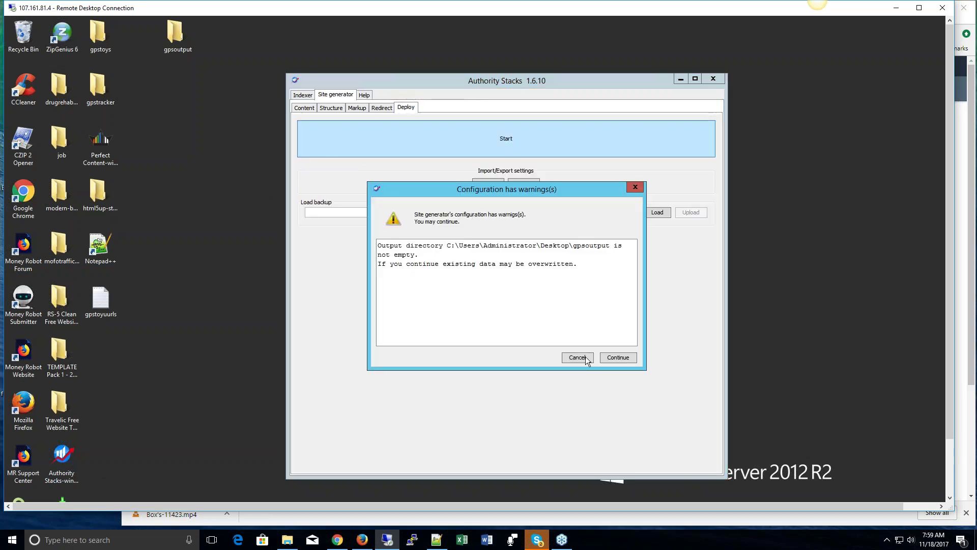
left_click(619, 356)
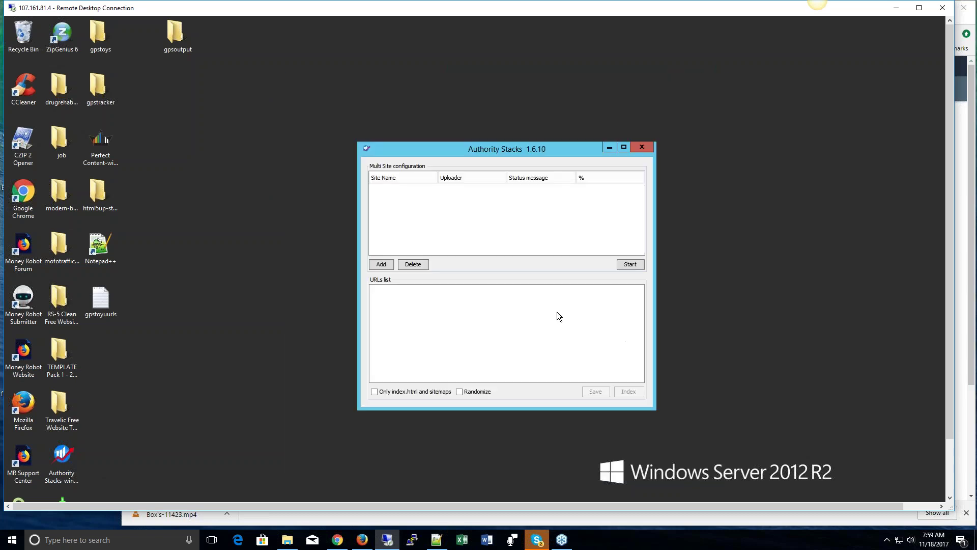
Add the Gps Stuffed Toy Animals site with the Dummy uploader and run the site generation.
left_click(382, 264)
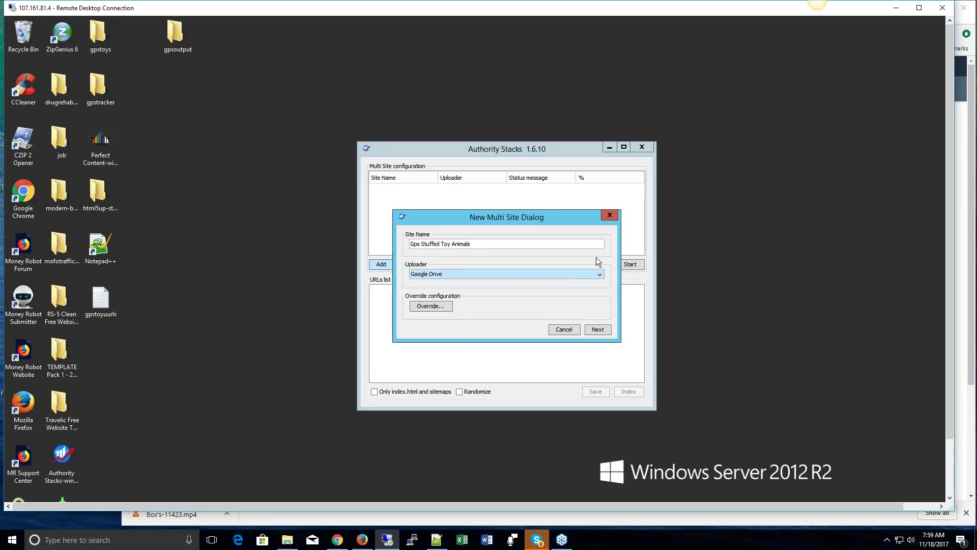
left_click(601, 274)
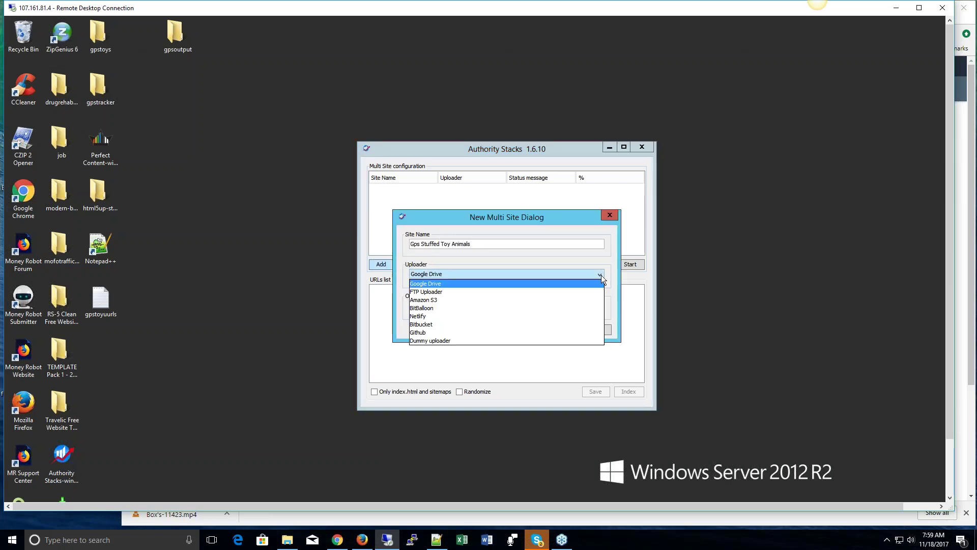
left_click(505, 340)
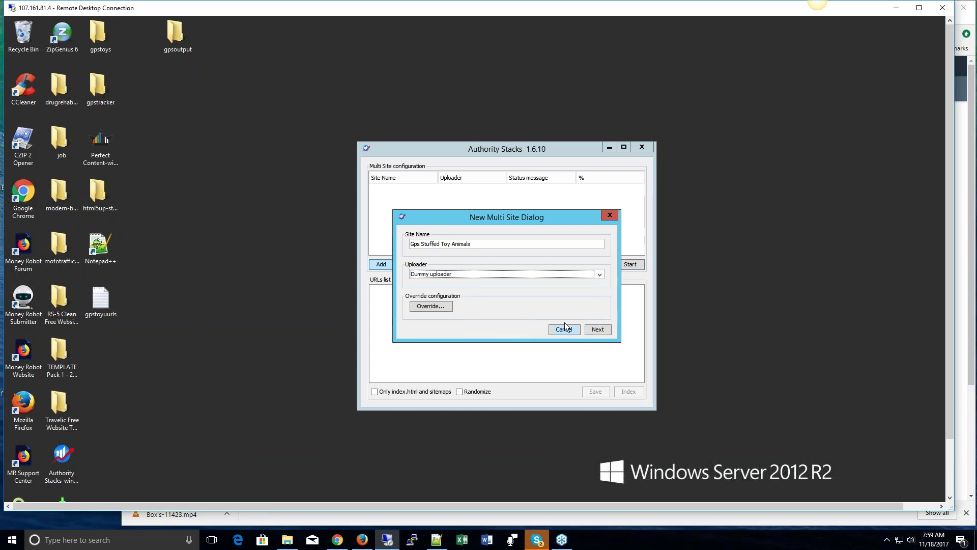
left_click(598, 329)
left_click(639, 264)
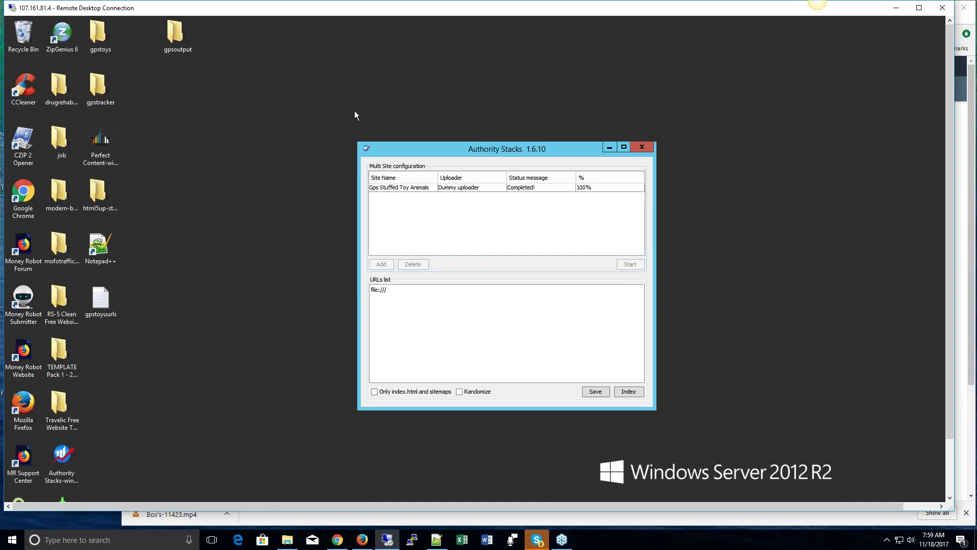
left_click(294, 121)
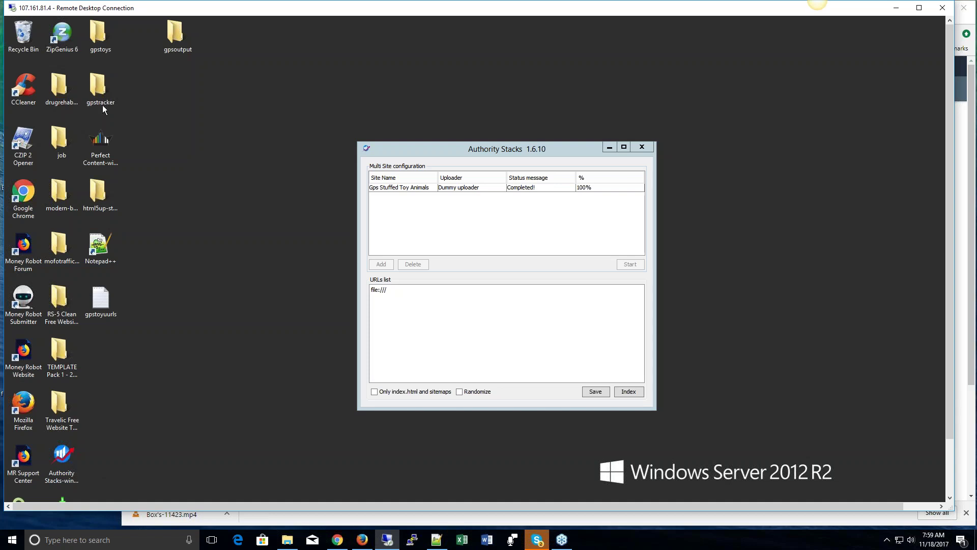
Check the generated page file names in the 01 Gps-Stuffed-Toy-Animals folder of gpsoutput, widening the Name column to read them in full.
double_click(178, 39)
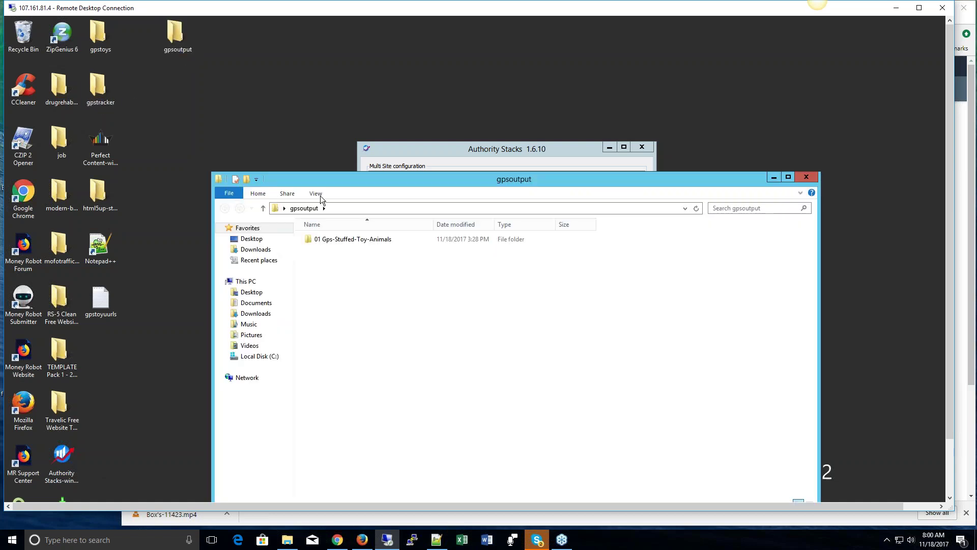
double_click(383, 244)
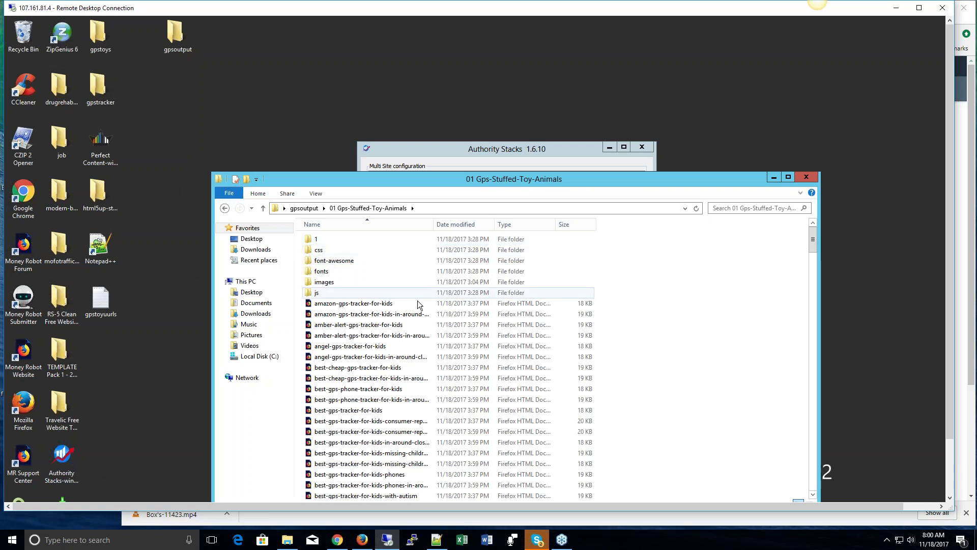
scroll(462, 314, "down", 5)
scroll(462, 314, "down", 4)
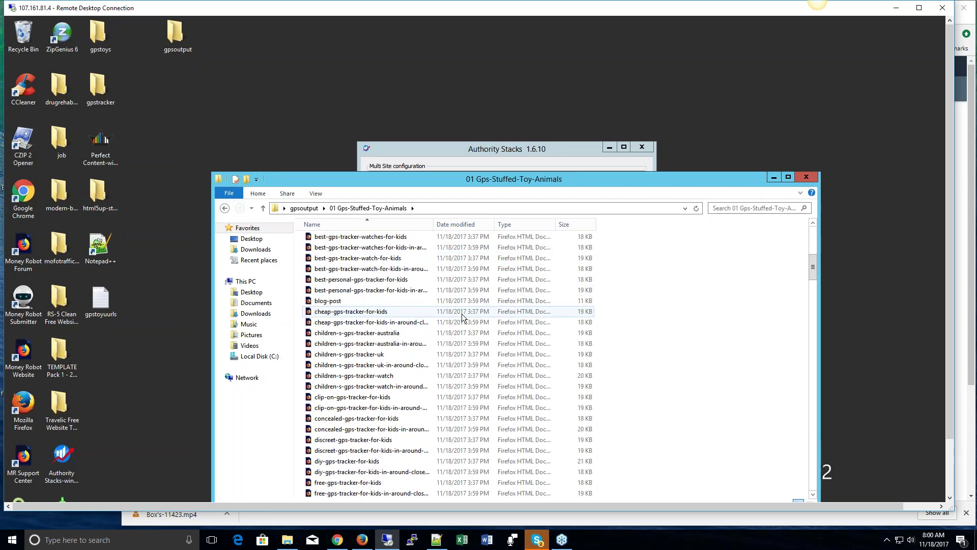
scroll(463, 313, "down", 3)
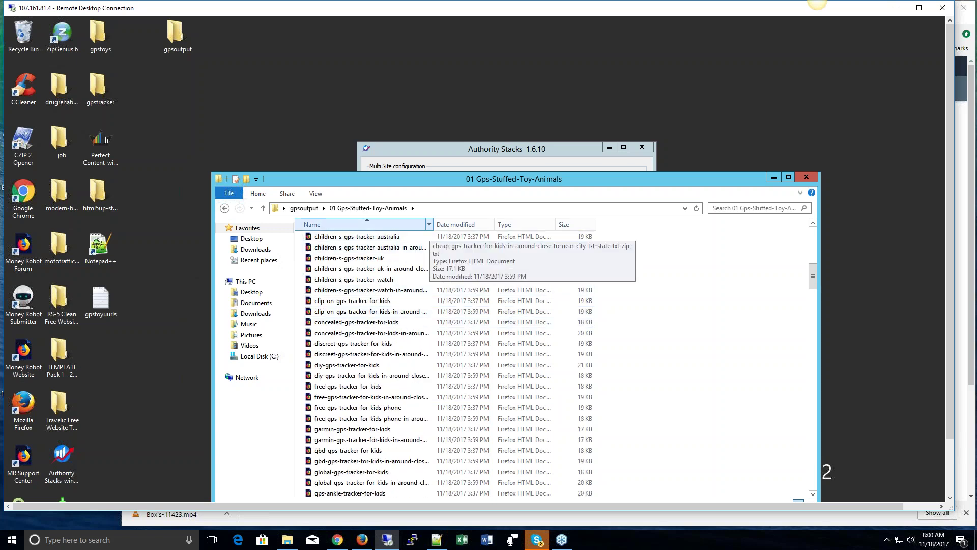
left_click_drag(433, 223, 590, 224)
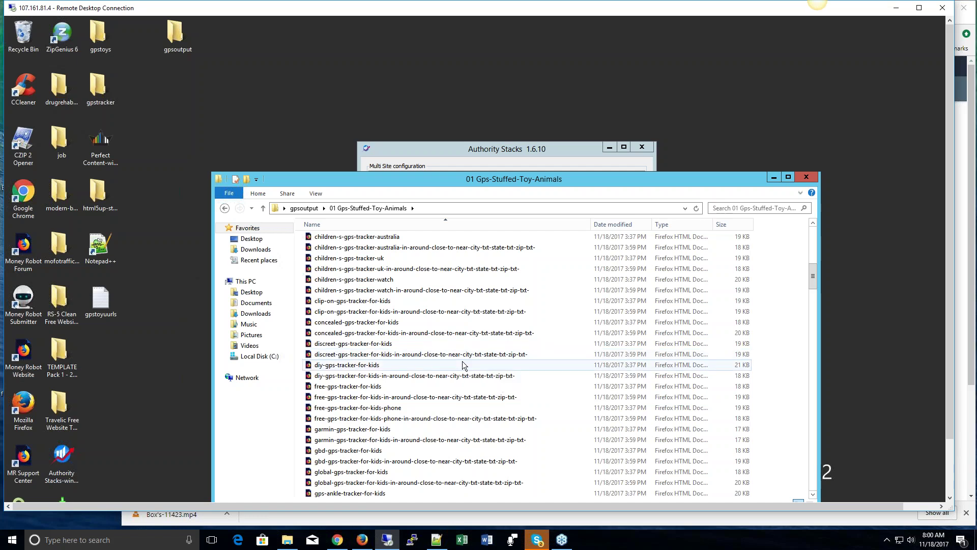
left_click(807, 180)
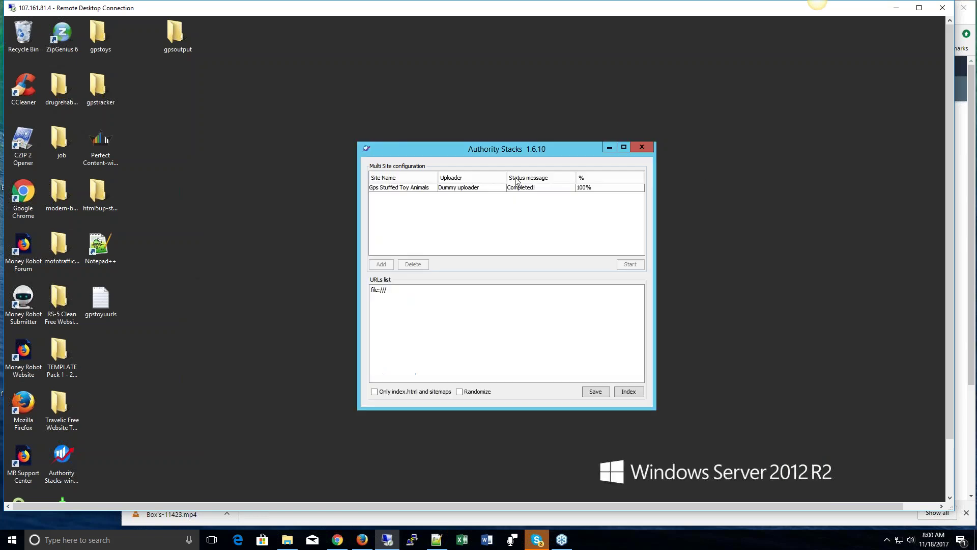
Return to the site's content settings and re-enter the opening brace of the {in|around|close to|near} spin text in the title.
left_click(650, 146)
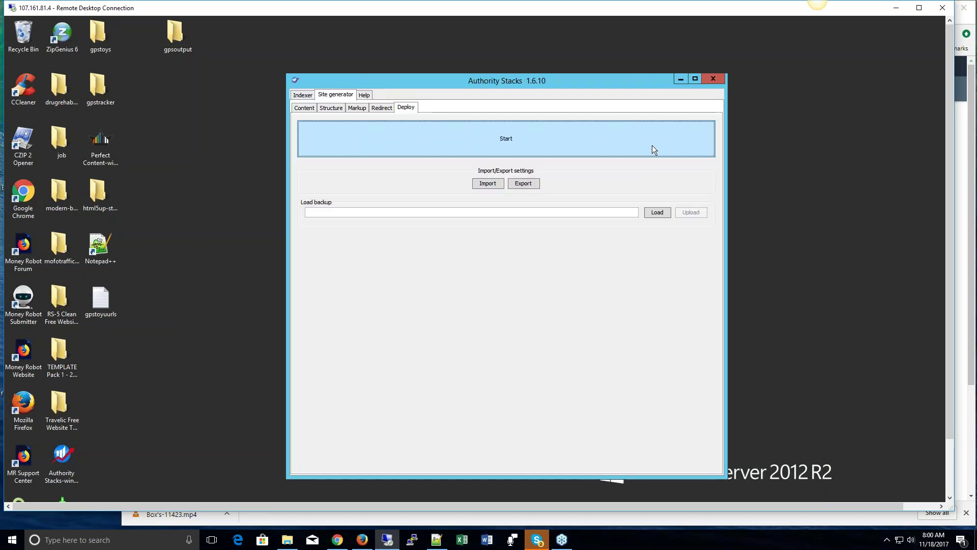
left_click(314, 108)
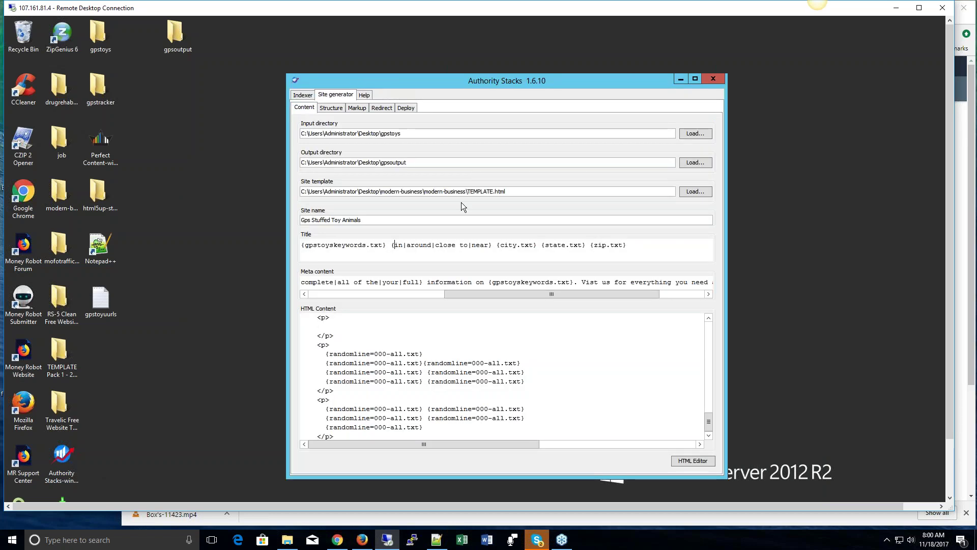
key("BackSpace")
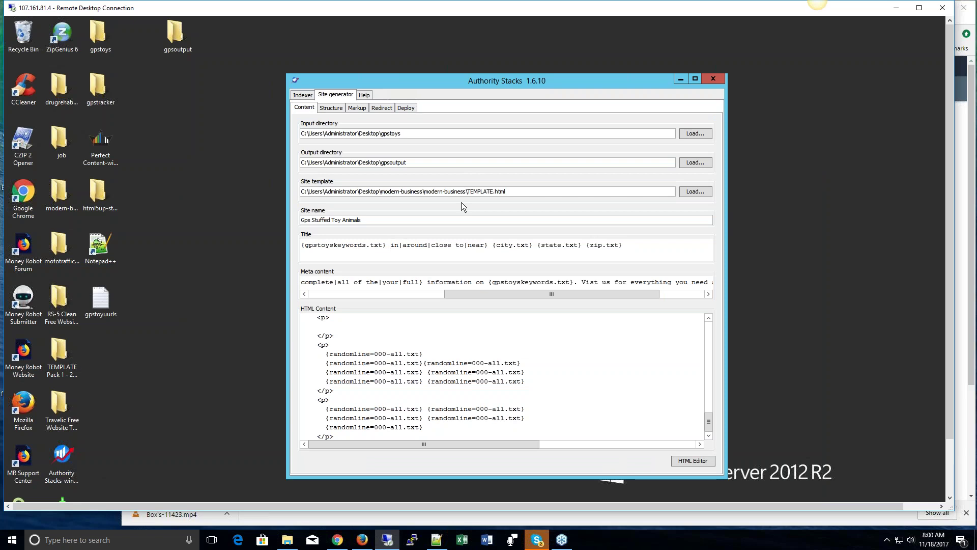
type("{")
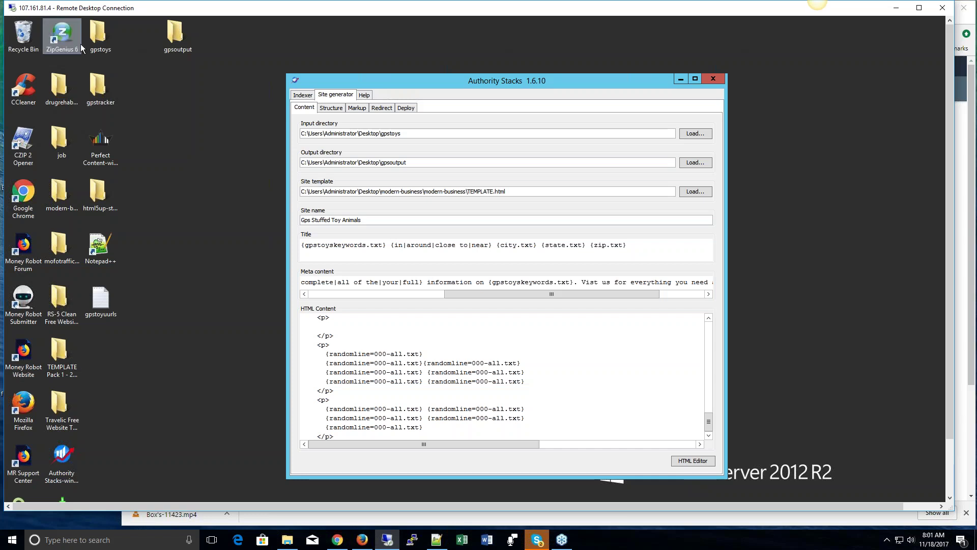
Check that the gpstoys input folder contains the city, state and zip text files used in the title.
double_click(93, 38)
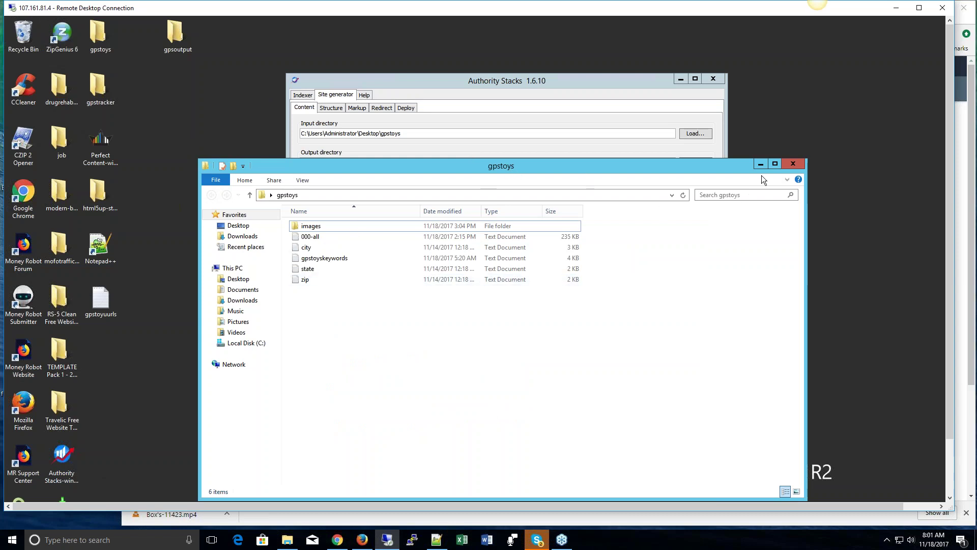
left_click(793, 163)
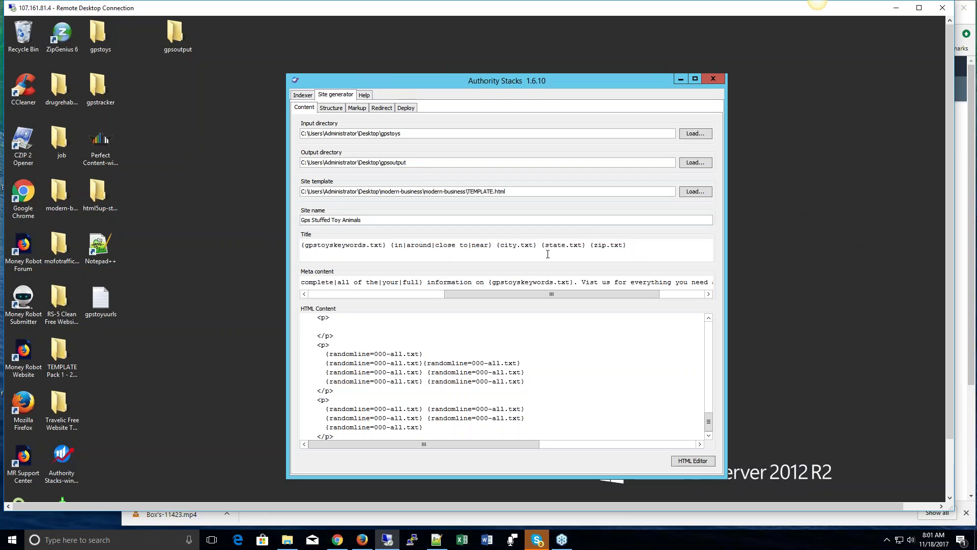
left_click(619, 244)
Start the deployment again, accepting that existing data in gpsoutput may be overwritten.
left_click(401, 108)
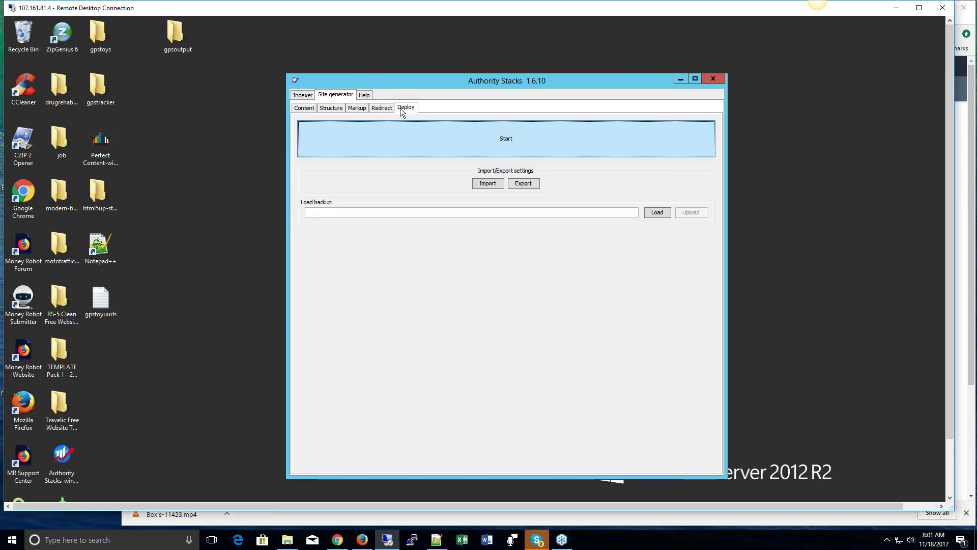
left_click(506, 140)
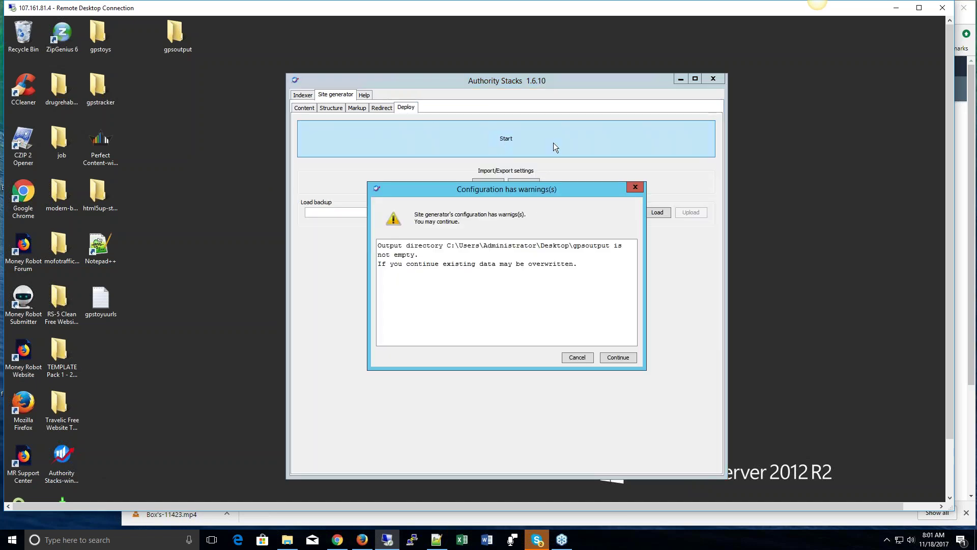
left_click(615, 358)
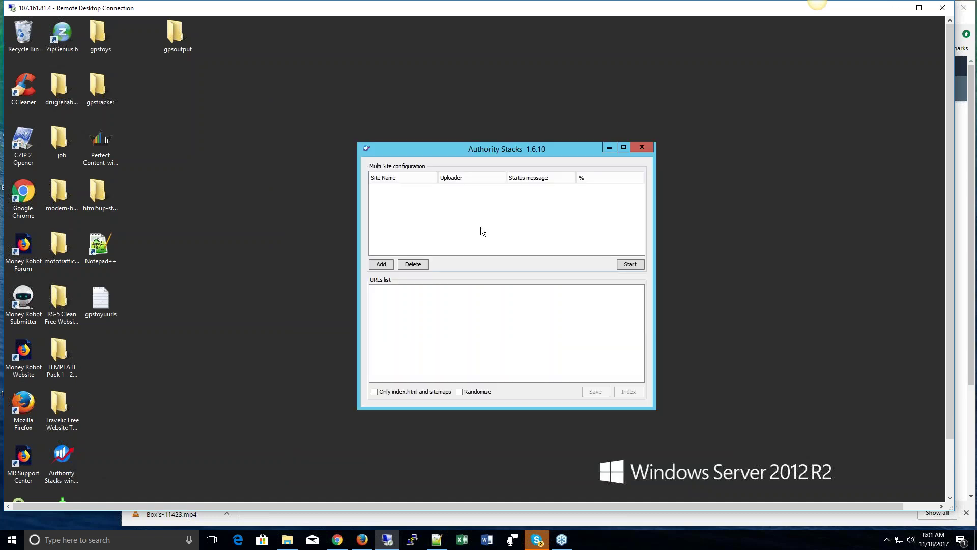
Add the Gps Stuffed Toy Animals site with the Dummy uploader and run the generation with the corrected title.
left_click(384, 268)
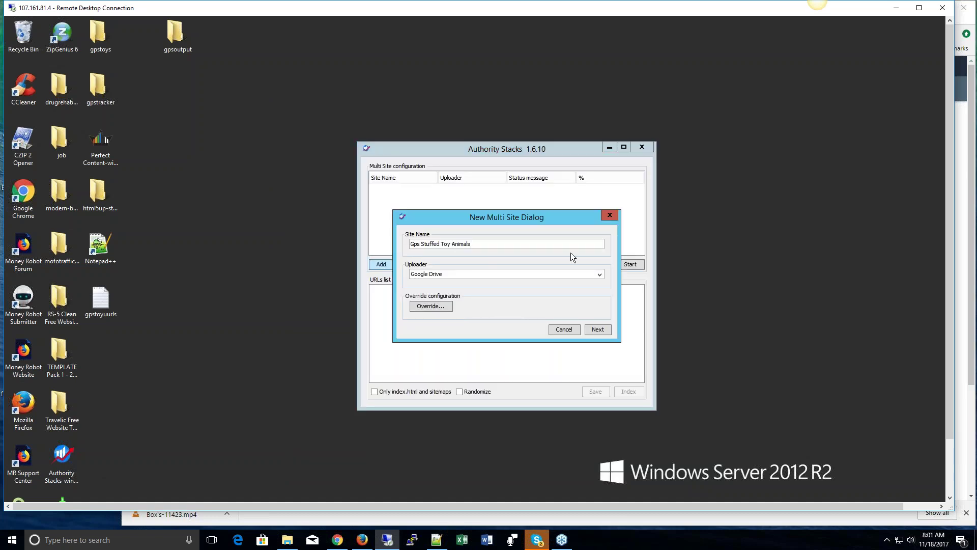
left_click(595, 274)
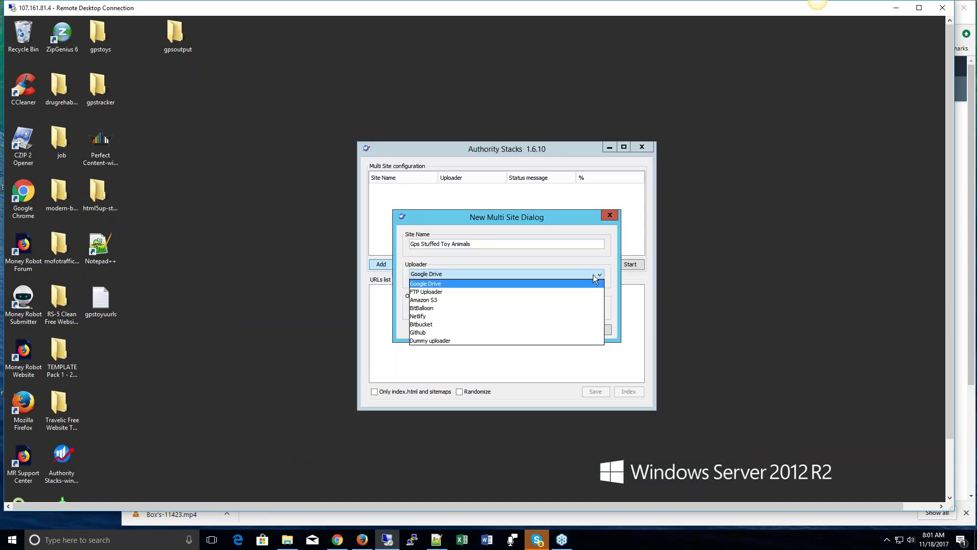
left_click(485, 338)
left_click(591, 326)
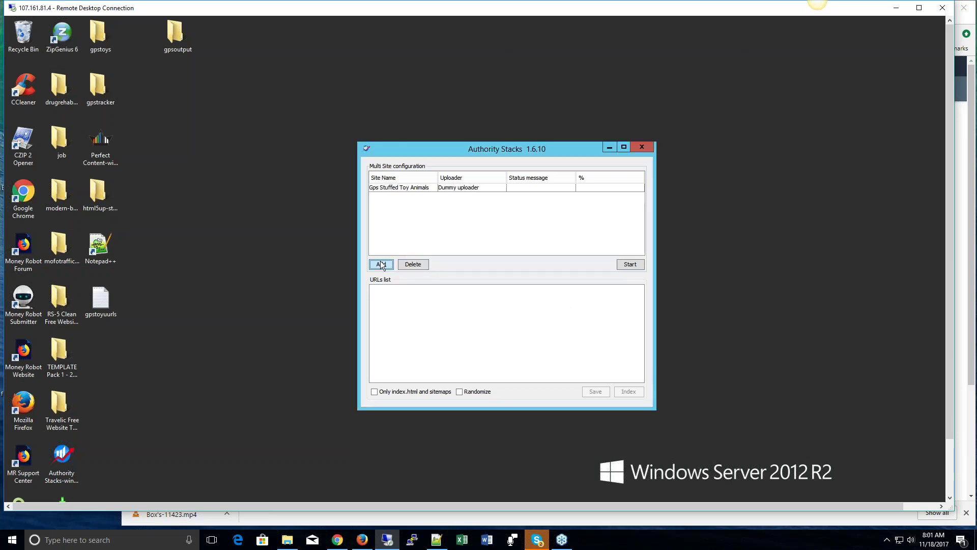
left_click(630, 263)
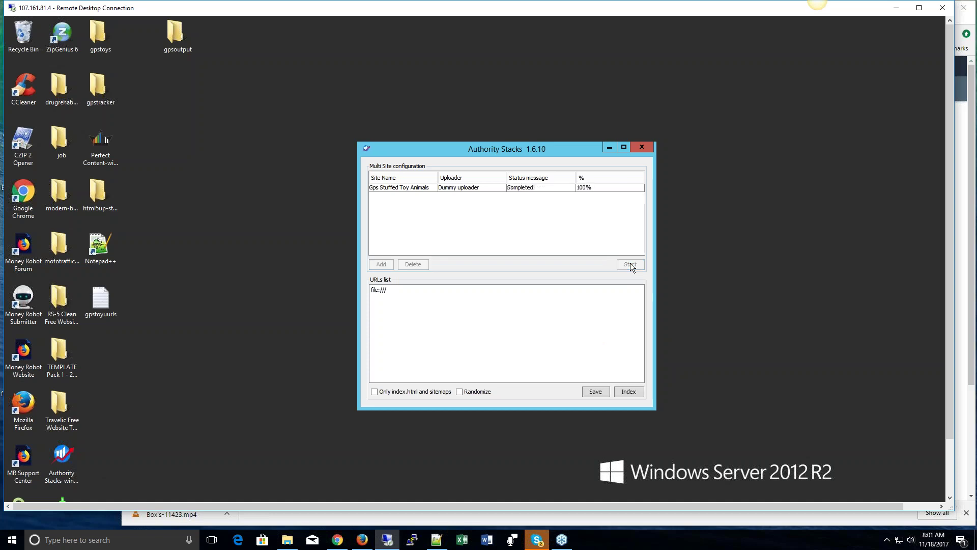
Open the page amazon-gps-tracker-for-kids-around-Plant-City-Florida-33563 from the 01 Gps-Stuffed-Toy-Animals output folder.
double_click(178, 34)
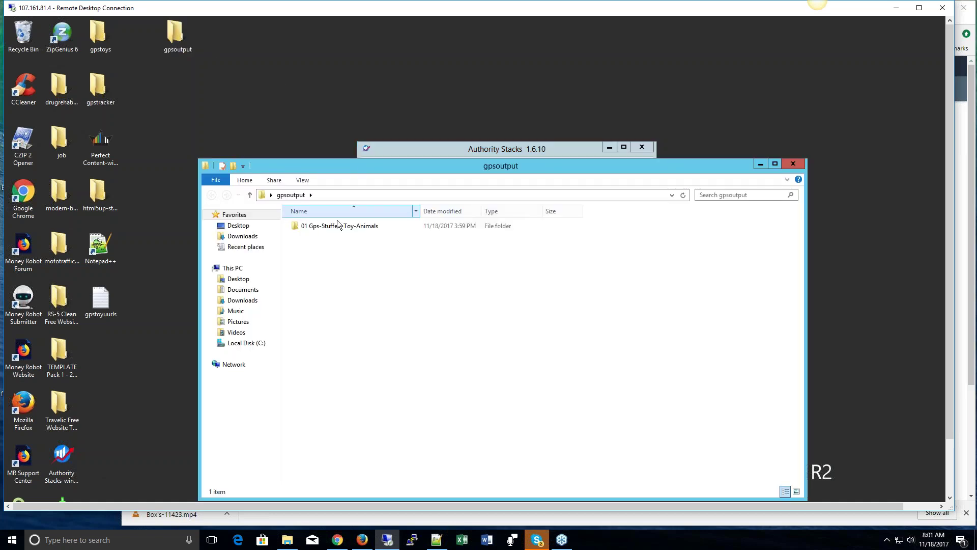
double_click(339, 225)
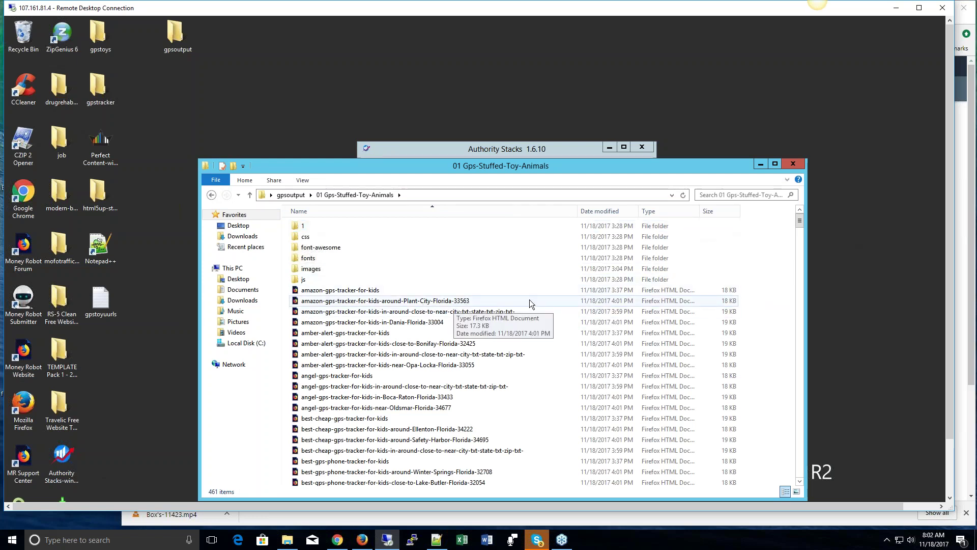
left_click(465, 302)
double_click(464, 302)
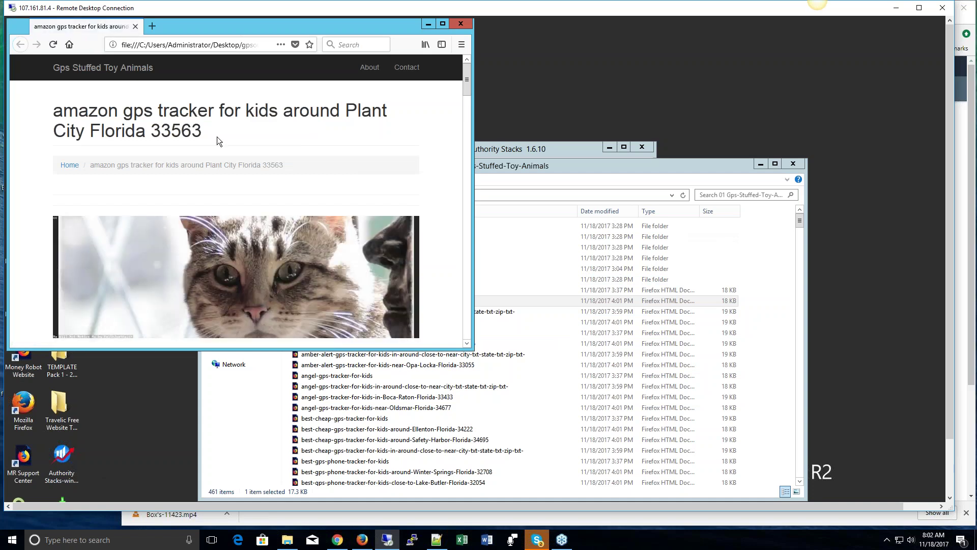
Review the generated page's heading, body text, video and Additional Info links, and close the browser.
scroll(441, 109, "down", 5)
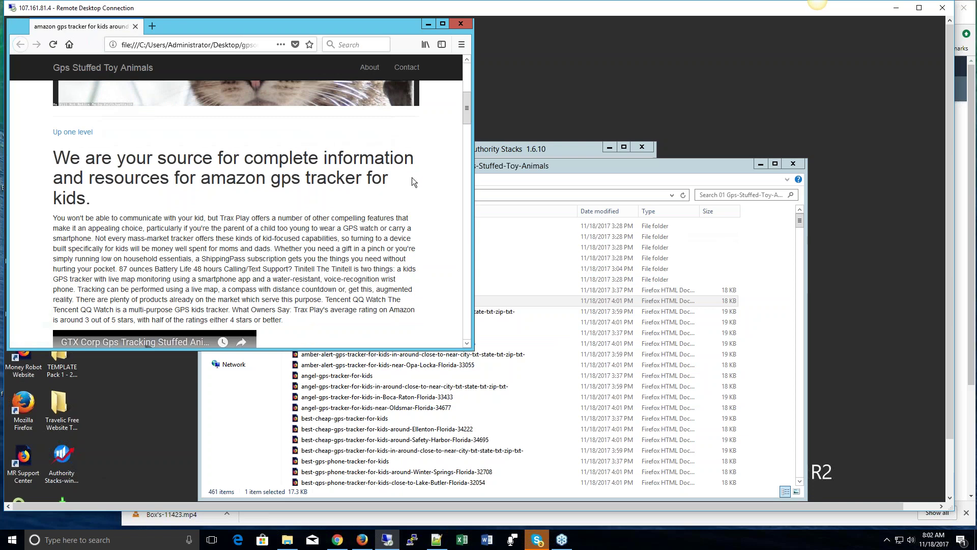
scroll(417, 179, "down", 10)
scroll(342, 181, "down", 5)
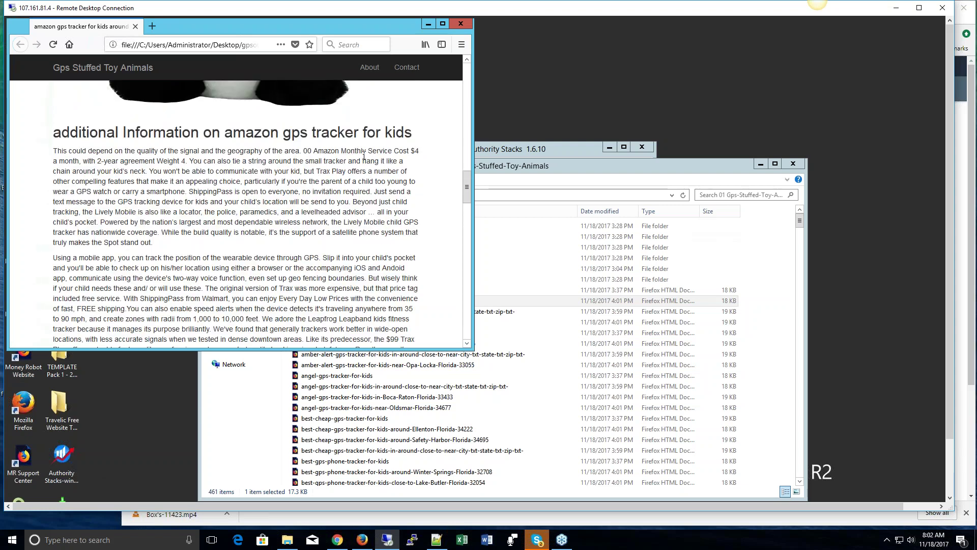
scroll(364, 156, "up", 15)
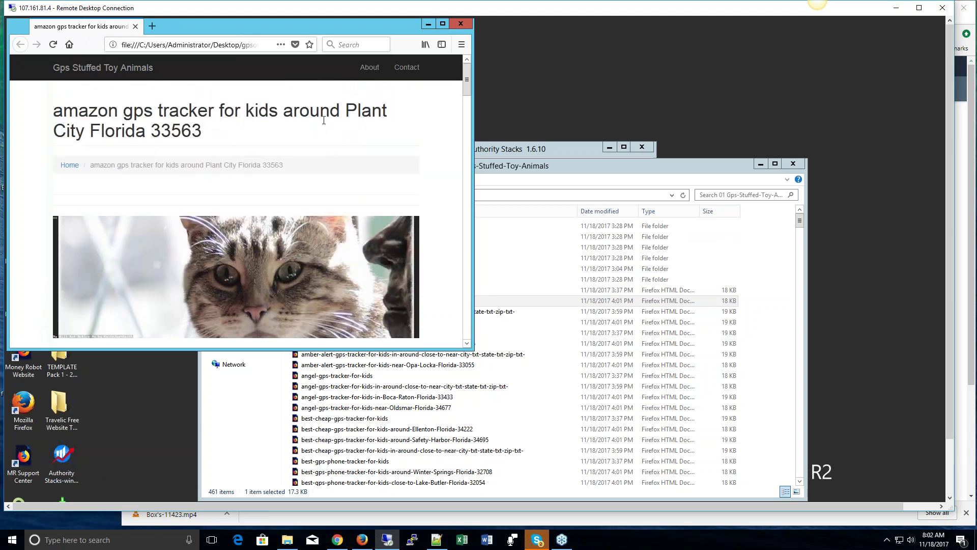
scroll(420, 225, "down", 10)
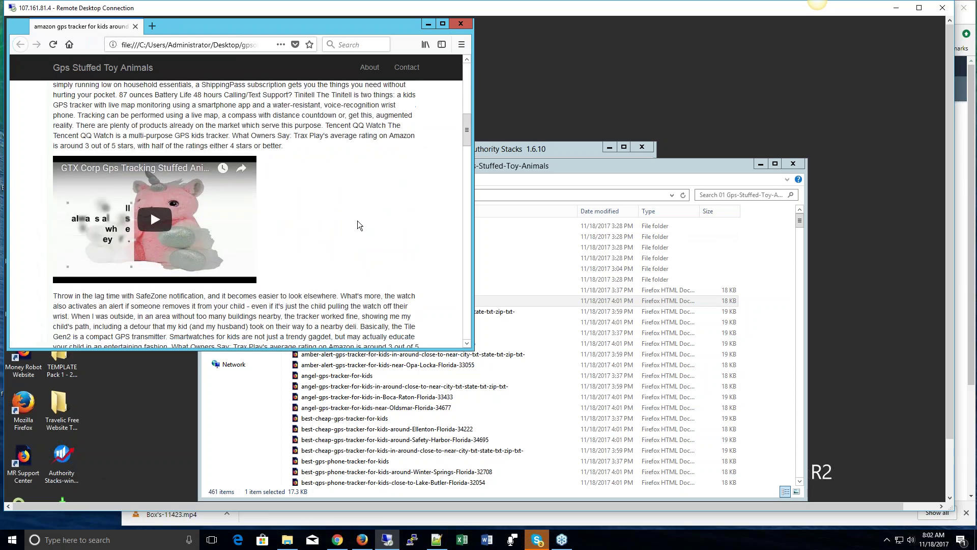
scroll(358, 227, "down", 10)
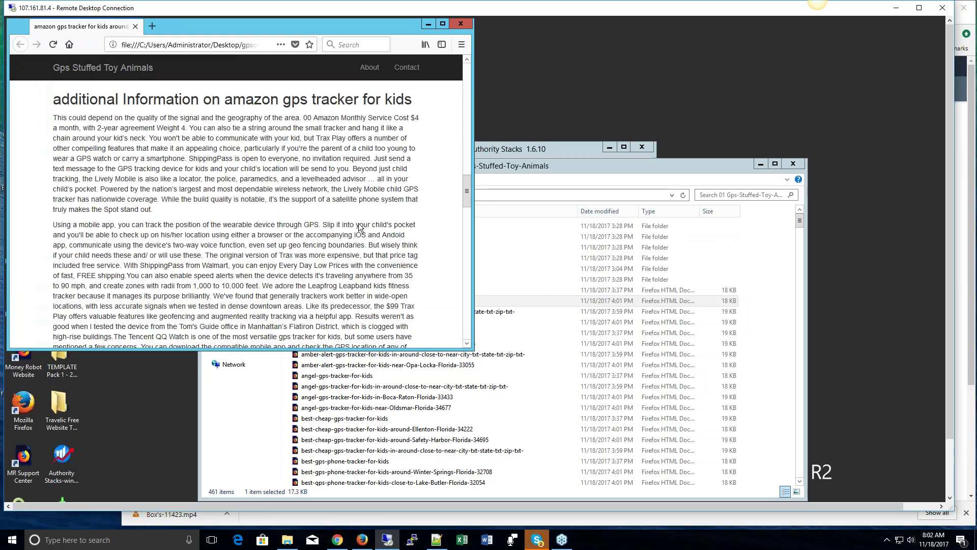
scroll(236, 214, "down", 10)
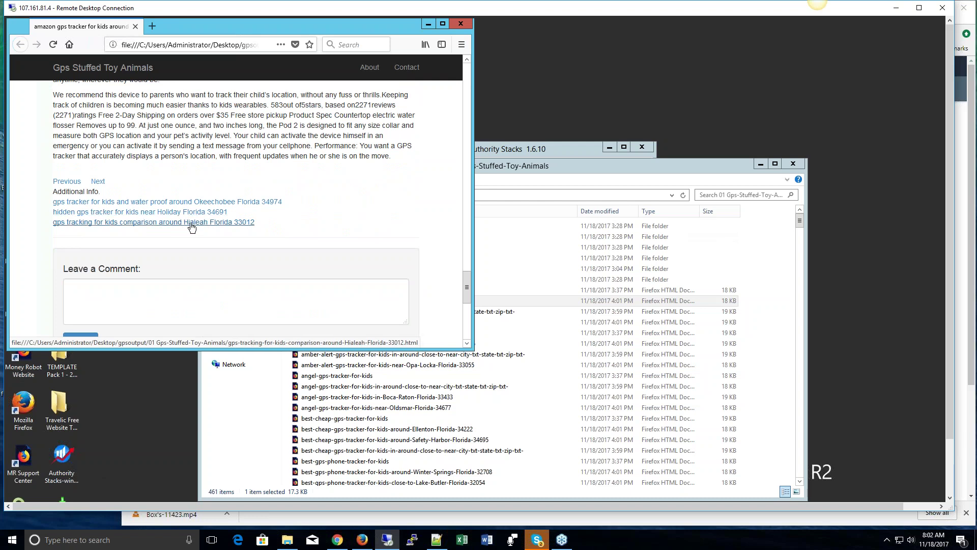
left_click_drag(465, 277, 460, 28)
left_click(460, 26)
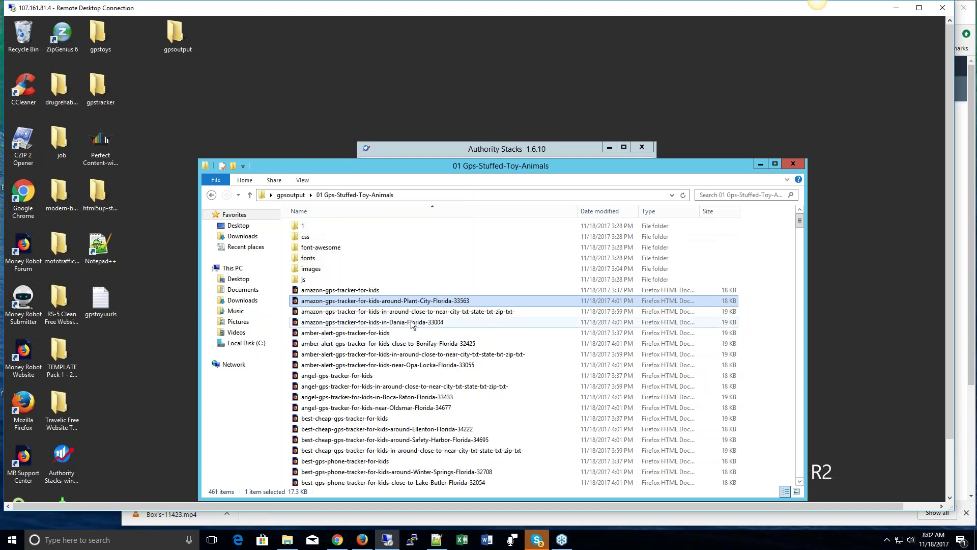
Examine the list of generated city, state and zip page files through to its end, and close the folder.
scroll(412, 324, "down", 2)
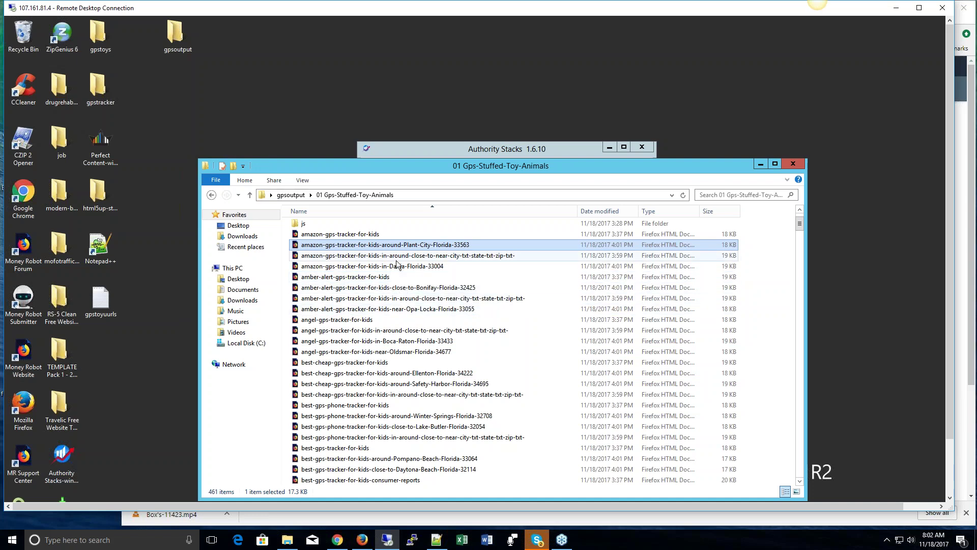
scroll(514, 258, "down", 4)
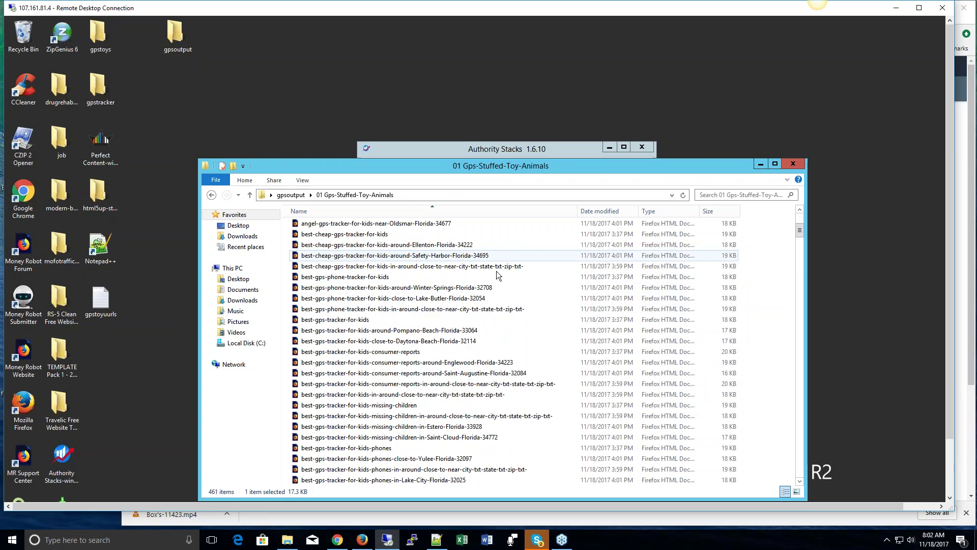
scroll(498, 270, "up", 6)
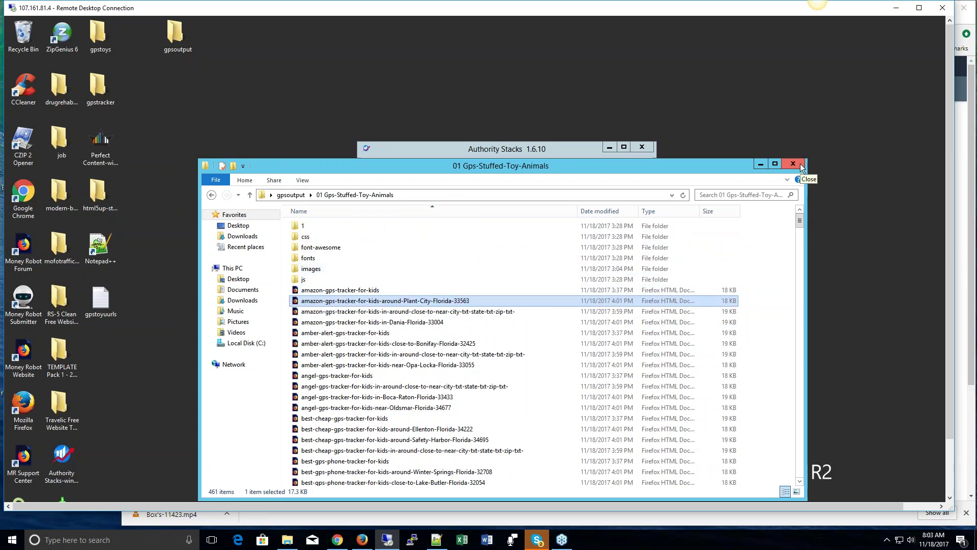
left_click(380, 290)
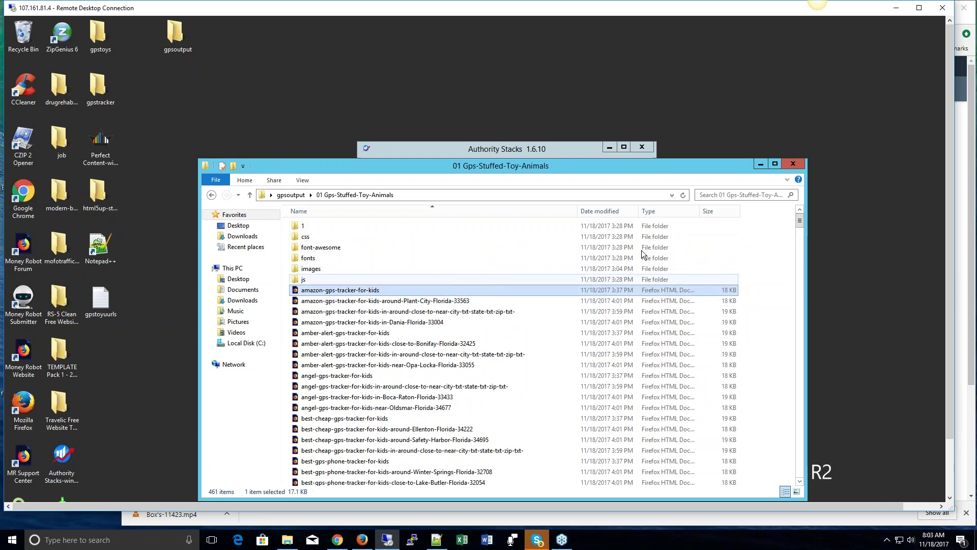
left_click_drag(801, 222, 797, 494)
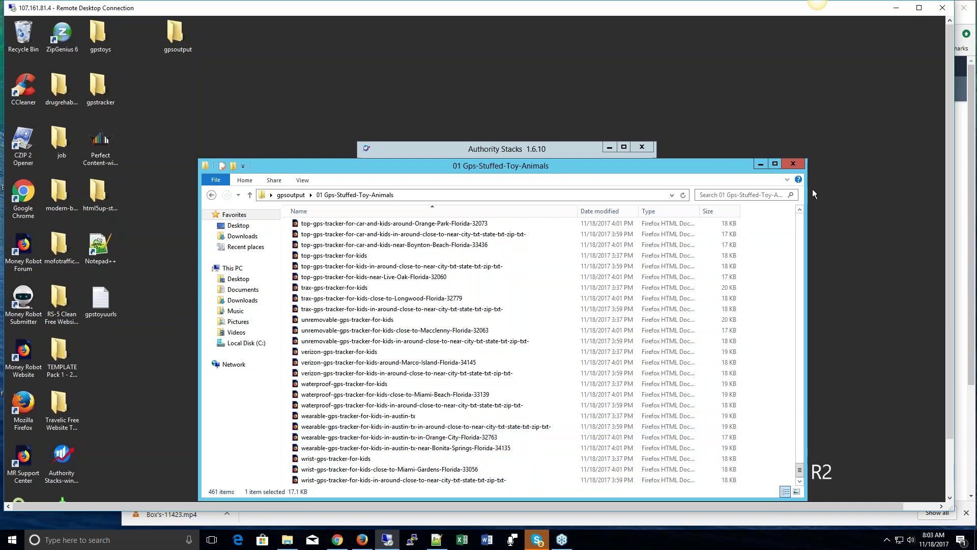
left_click(794, 164)
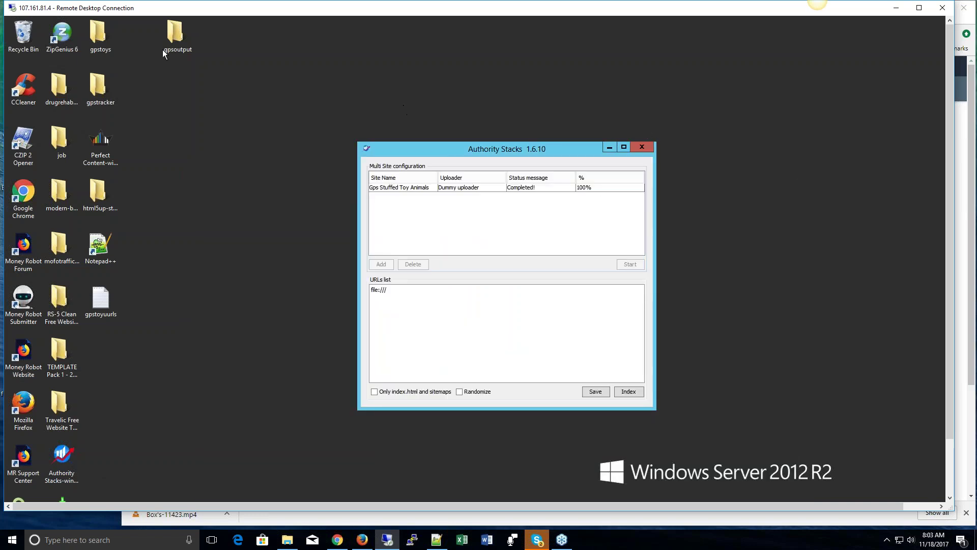
Move the 01 Gps-Stuffed-Toy-Animals folder from gpsoutput to the Recycle Bin and close the emptied folder.
double_click(173, 35)
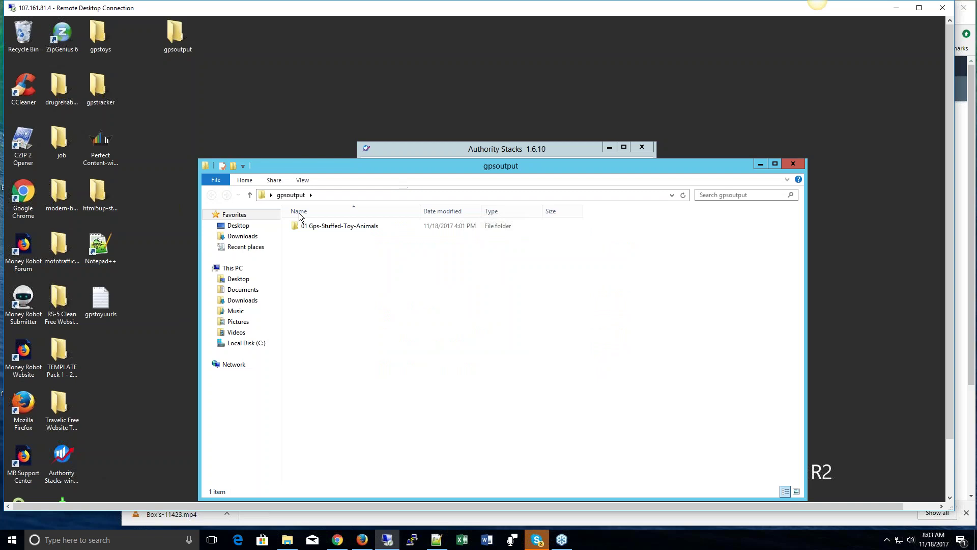
left_click(313, 227)
left_click_drag(326, 226, 29, 53)
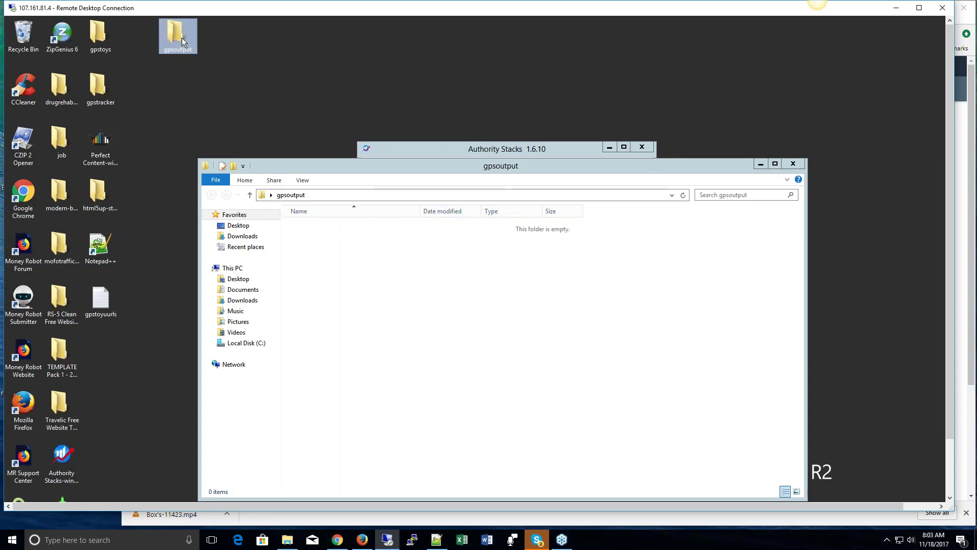
left_click(793, 164)
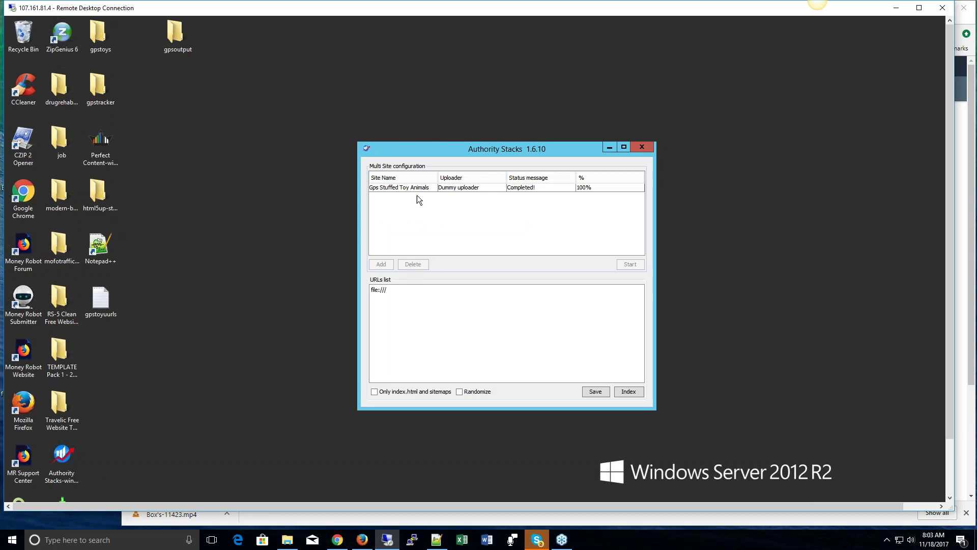
Close the finished run, add the Gps Stuffed Toy Animals site with the Dummy uploader again, and run the generation.
left_click(649, 147)
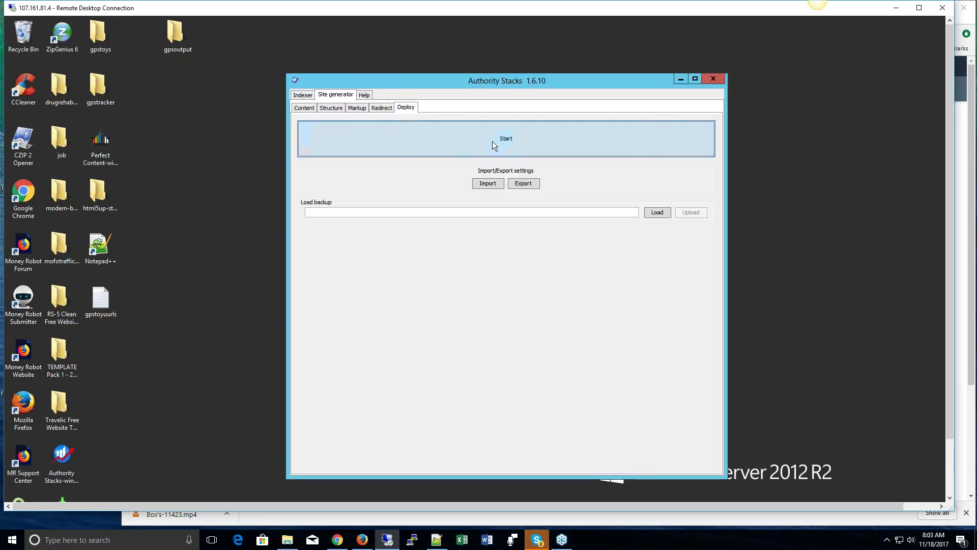
left_click(493, 144)
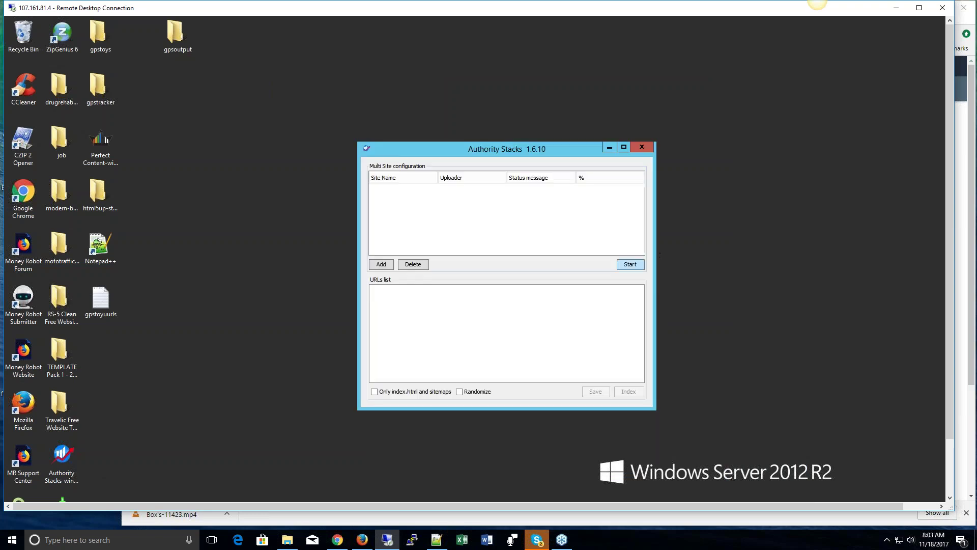
left_click(390, 263)
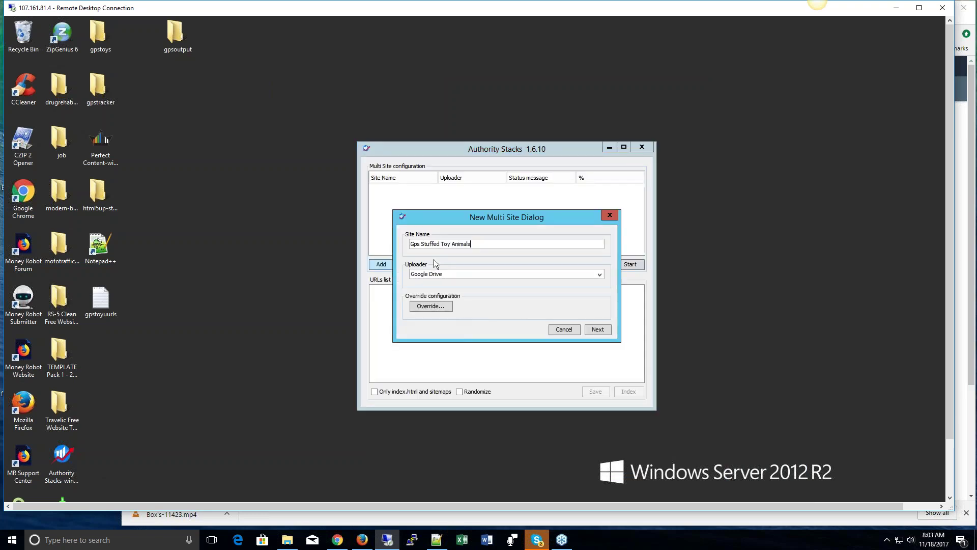
left_click(597, 275)
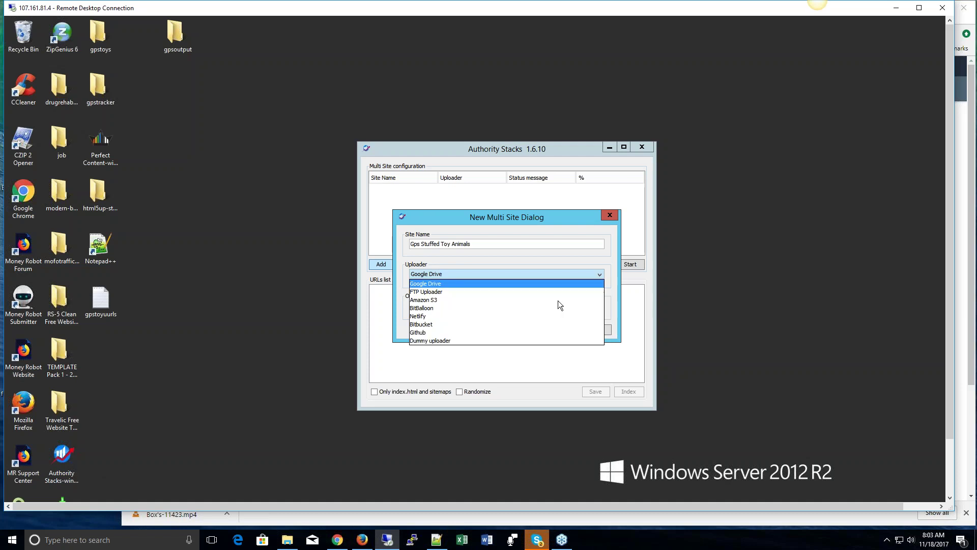
left_click(488, 344)
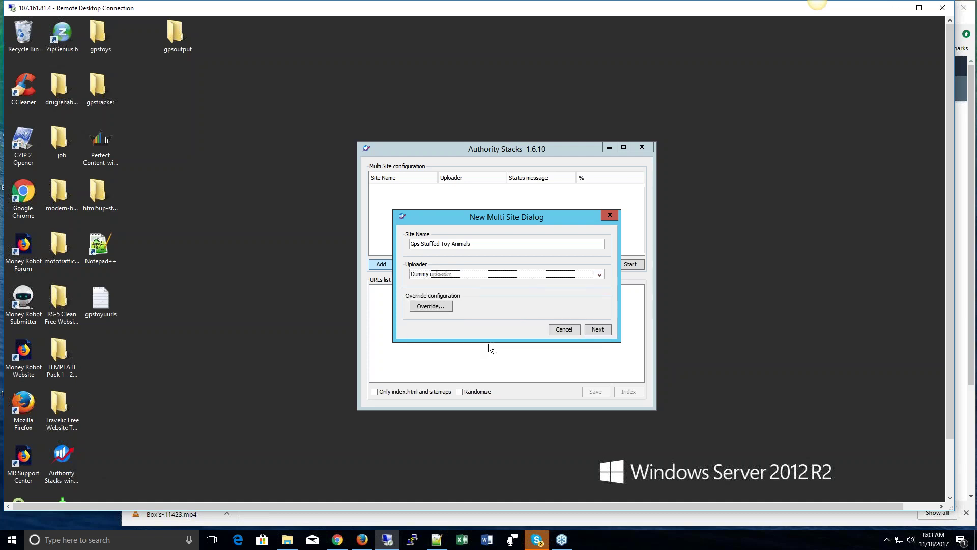
left_click(593, 328)
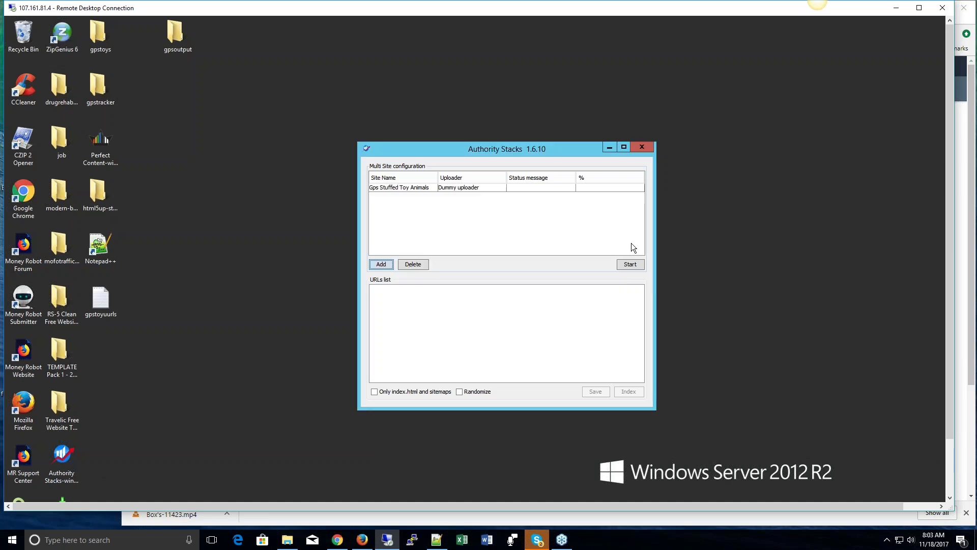
left_click(631, 265)
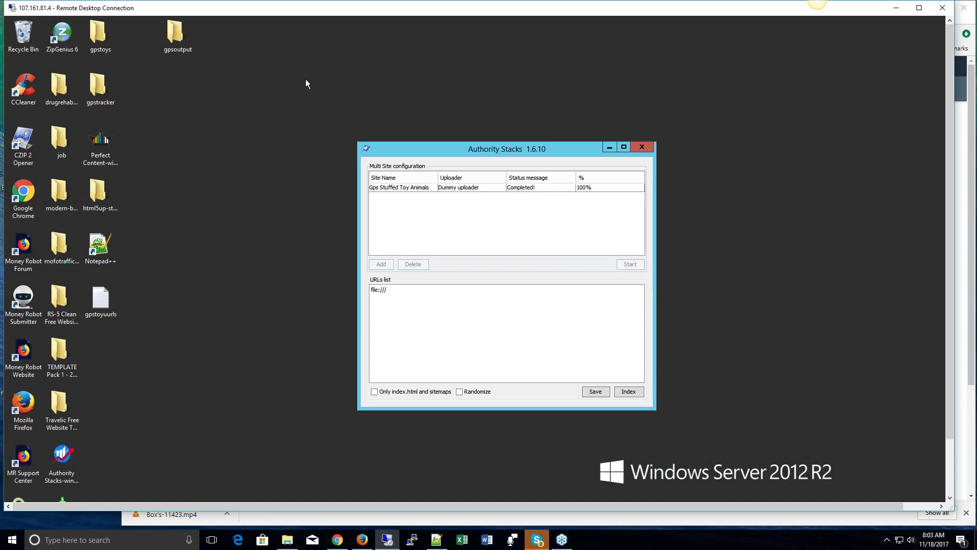
Open the regenerated 01 Gps-Stuffed-Toy-Animals output folder, examine the city, state and zip page file names, and close it.
double_click(167, 45)
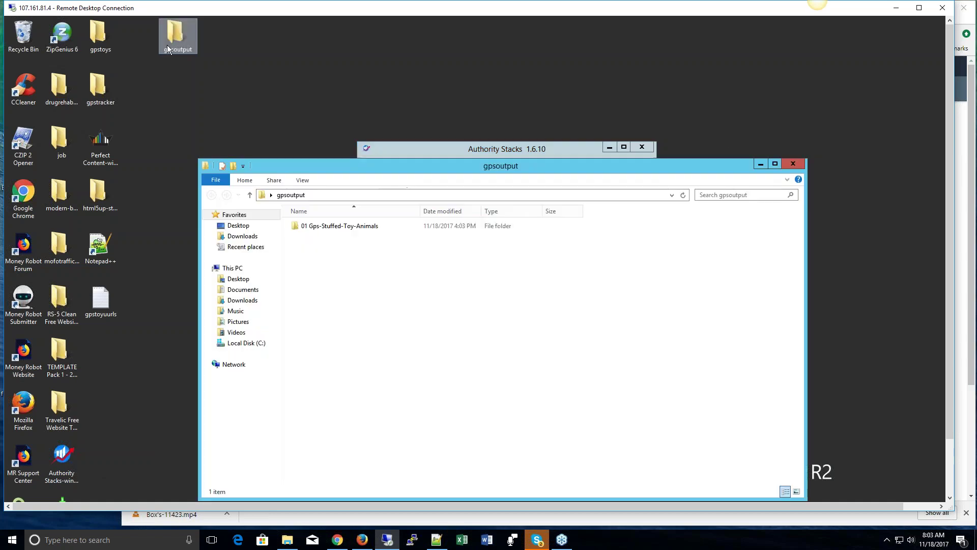
double_click(344, 225)
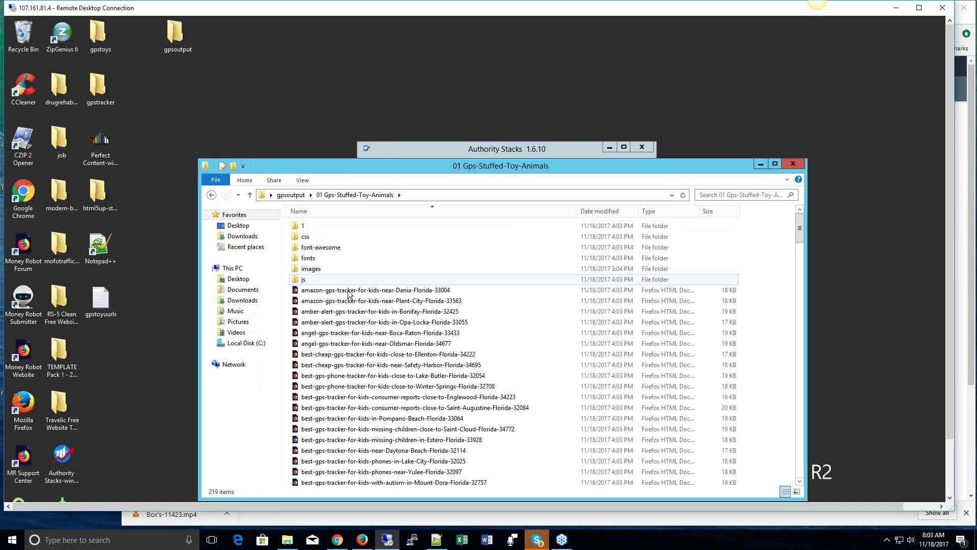
scroll(364, 294, "down", 5)
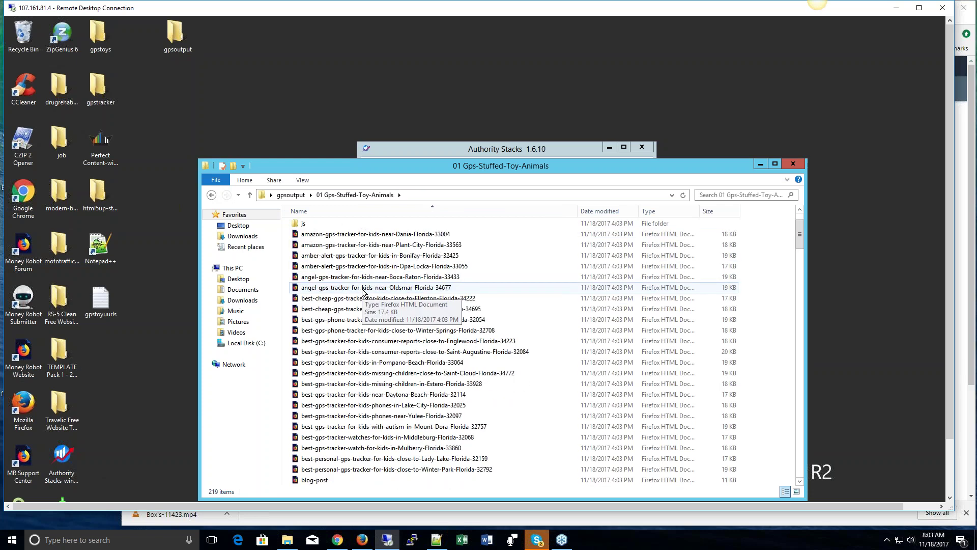
scroll(365, 295, "down", 5)
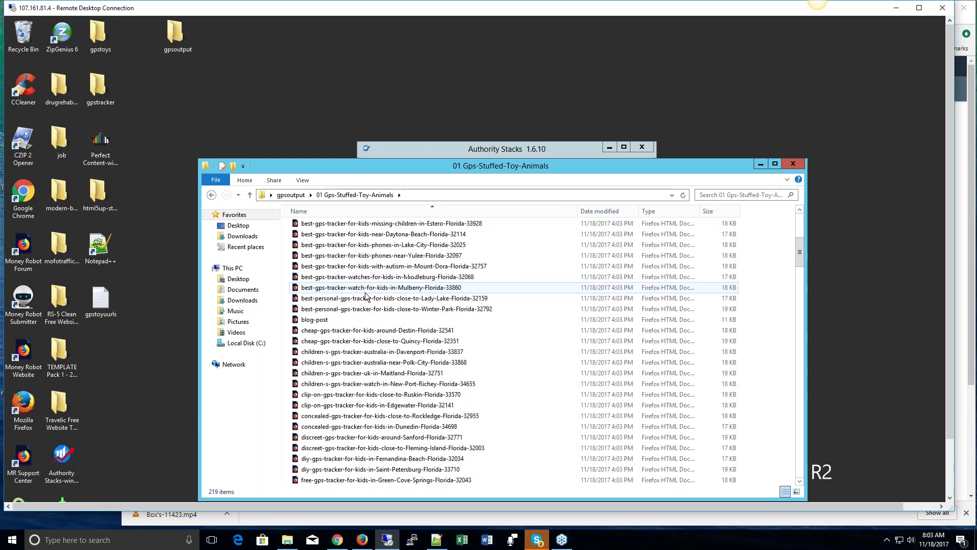
scroll(365, 296, "down", 4)
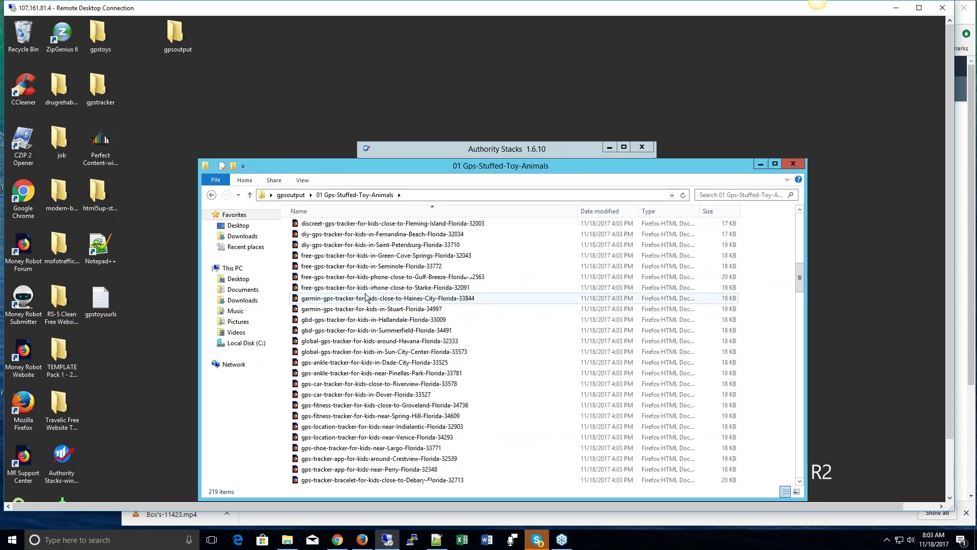
scroll(367, 300, "down", 4)
scroll(369, 304, "down", 8)
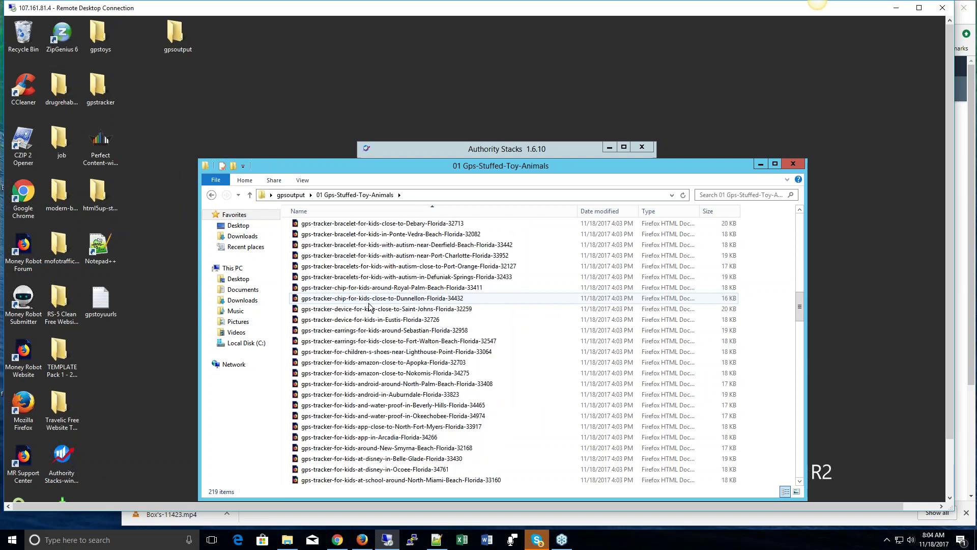
scroll(370, 307, "down", 10)
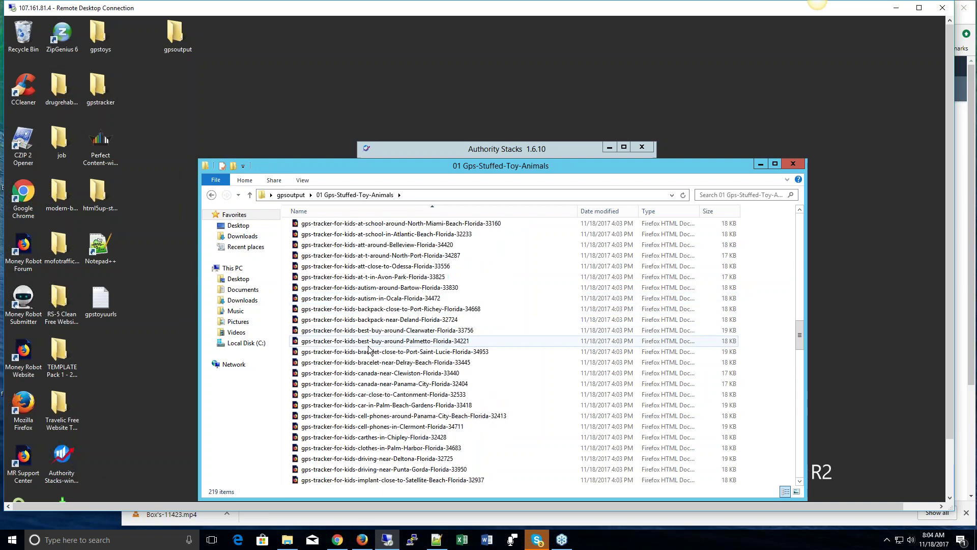
scroll(382, 311, "down", 3)
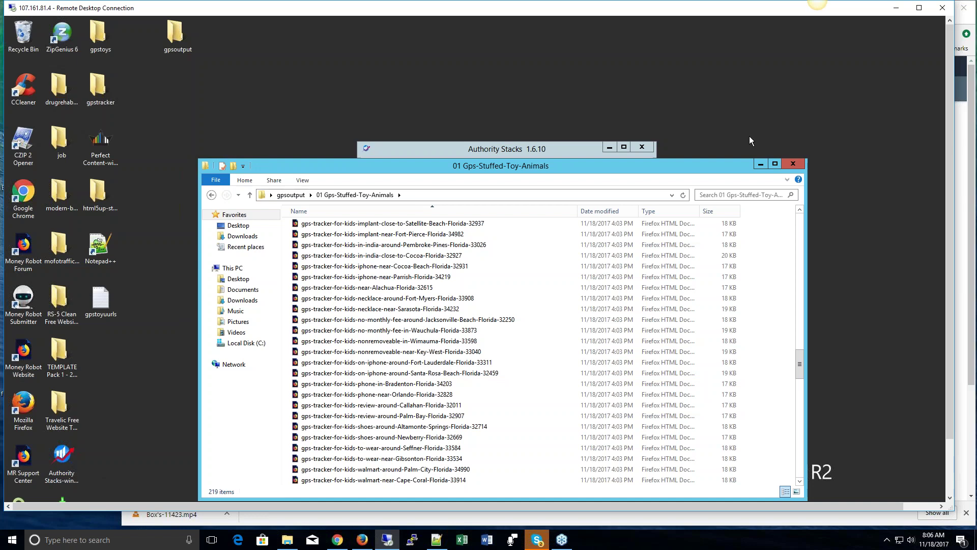
left_click(794, 165)
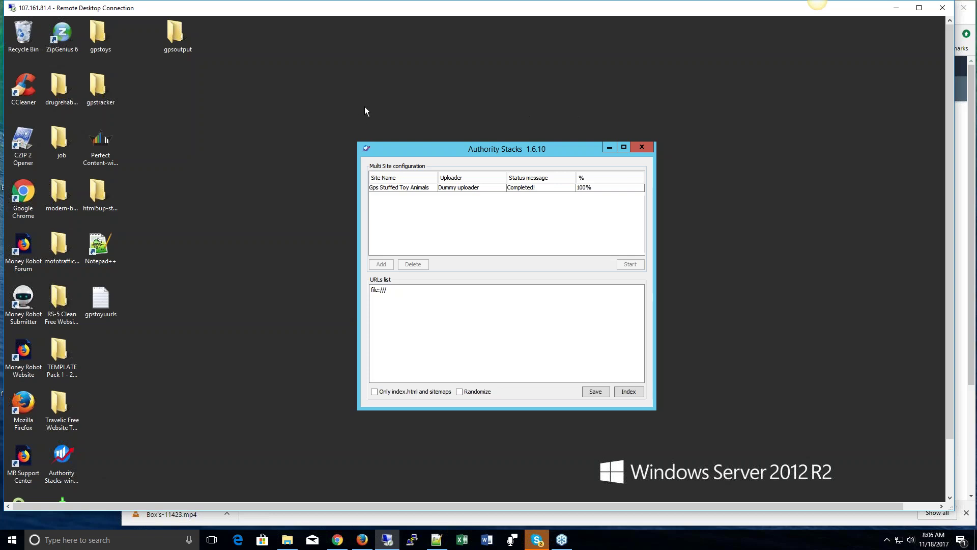
Close the finished run, enable the schema generator in the site's markup settings, and review its business fields from the start.
left_click(641, 149)
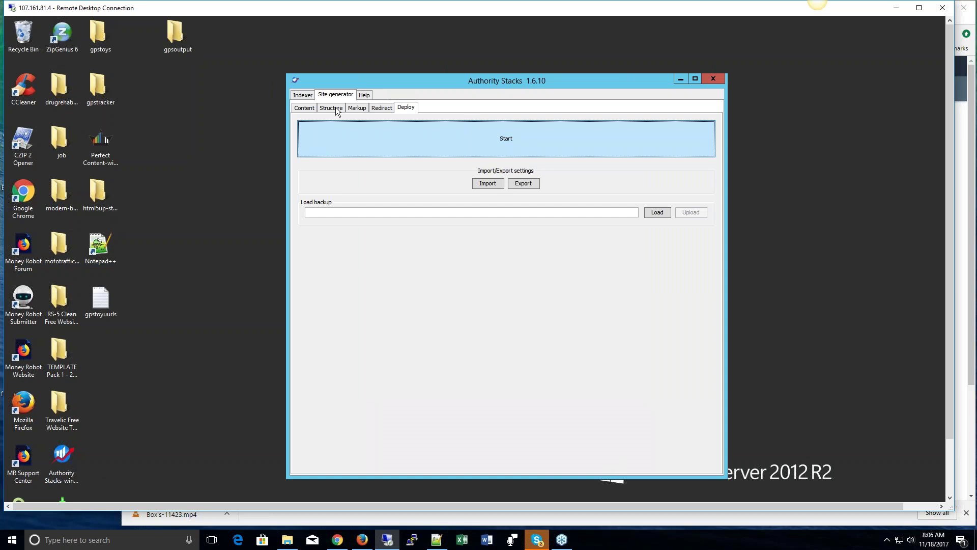
left_click(307, 109)
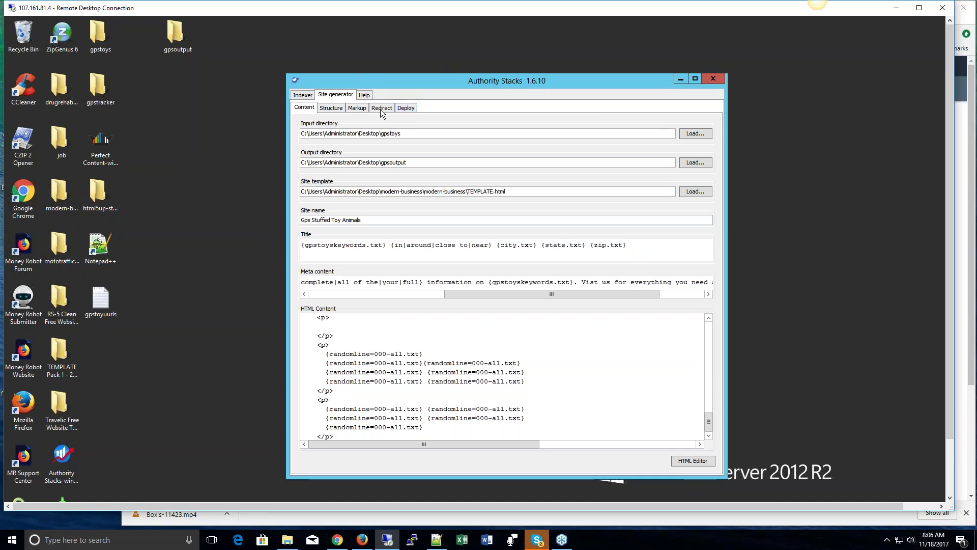
left_click(361, 110)
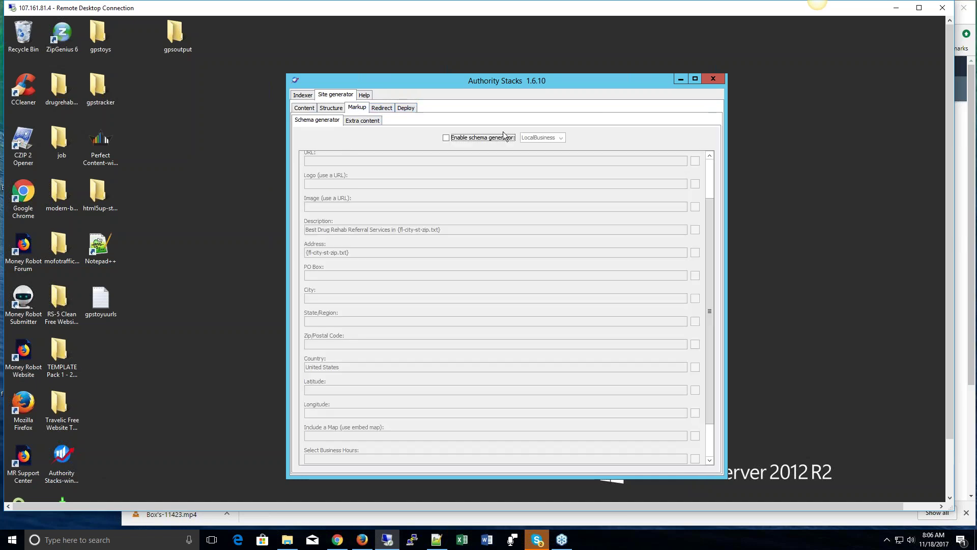
left_click(446, 138)
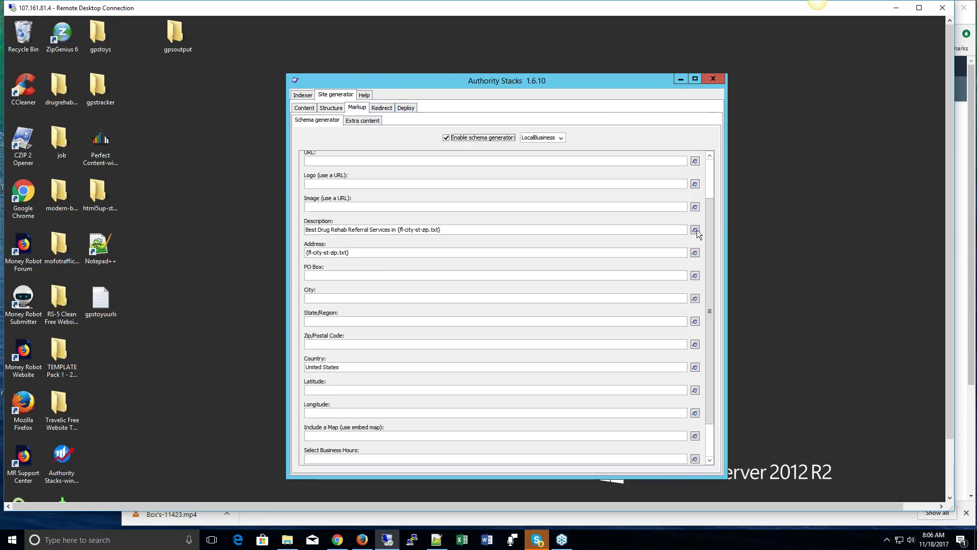
scroll(712, 172, "up", 1)
scroll(713, 172, "up", 3)
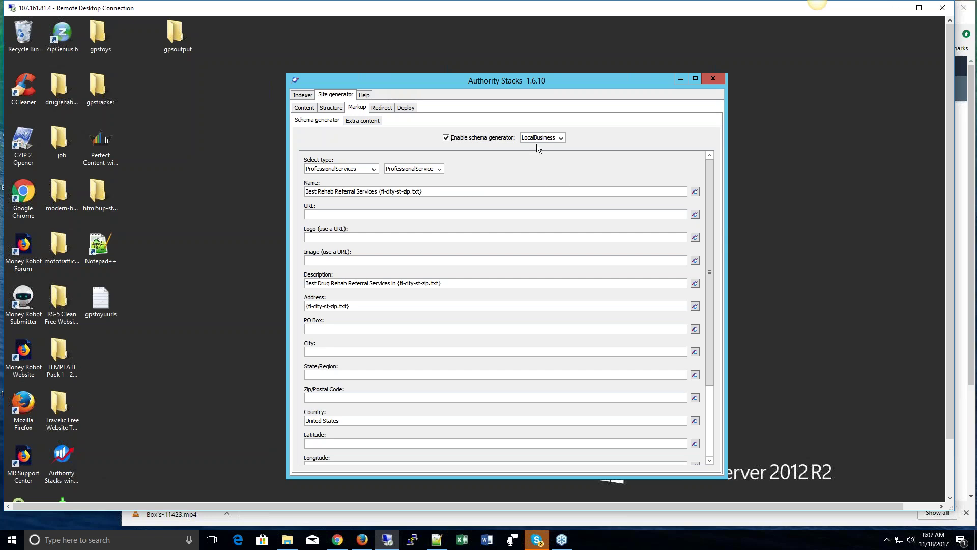
Open the output page best-gps-tracker-for-kids-consumer-reports-close-to-Englewood-Florida-34223 and view its page source.
left_click(178, 41)
double_click(178, 40)
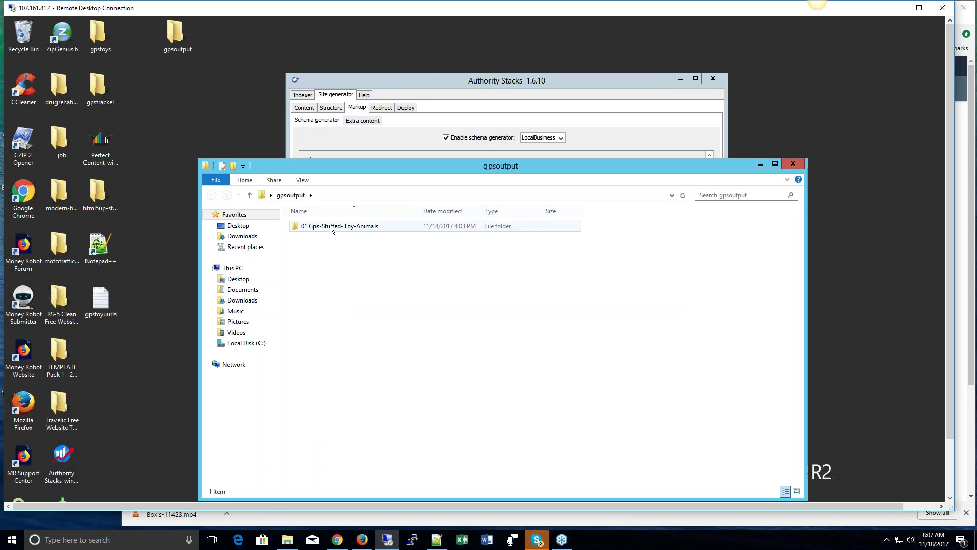
double_click(331, 225)
double_click(351, 401)
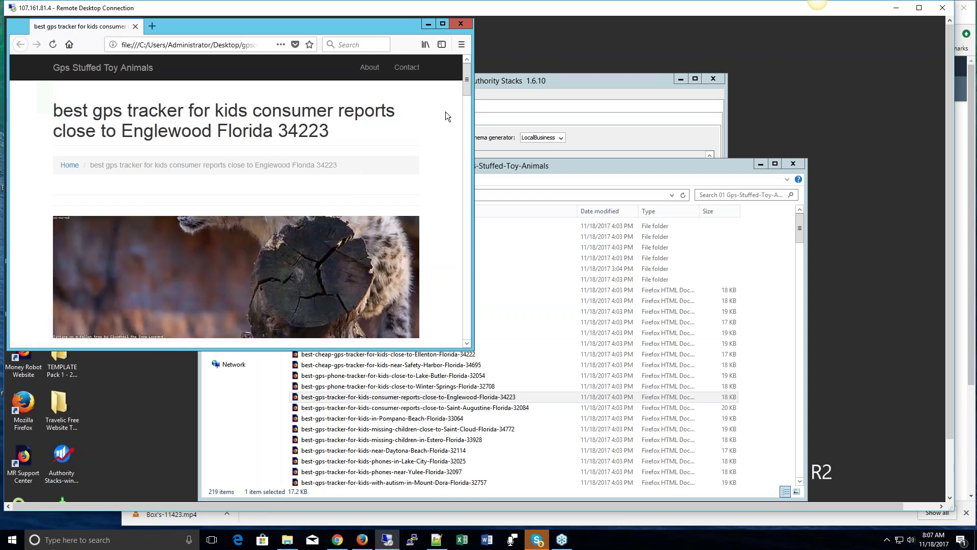
right_click(446, 112)
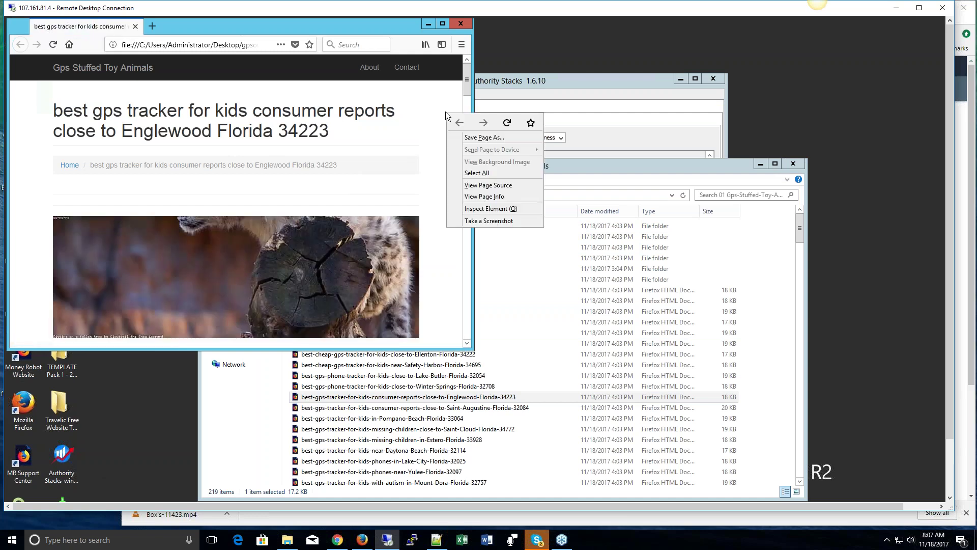
left_click(486, 185)
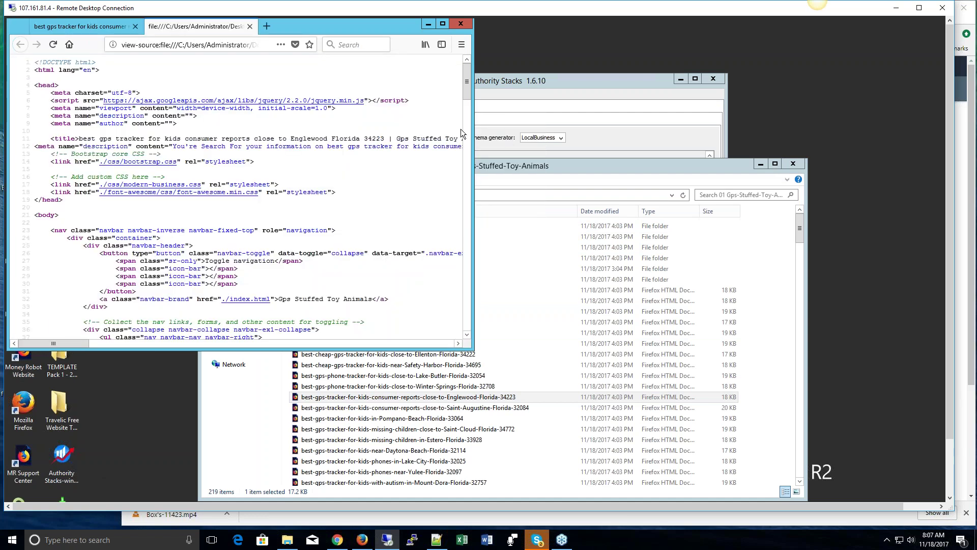
Widen the browser window, examine the meta description text in the page source, and close the browser with both tabs.
left_click_drag(474, 134, 758, 129)
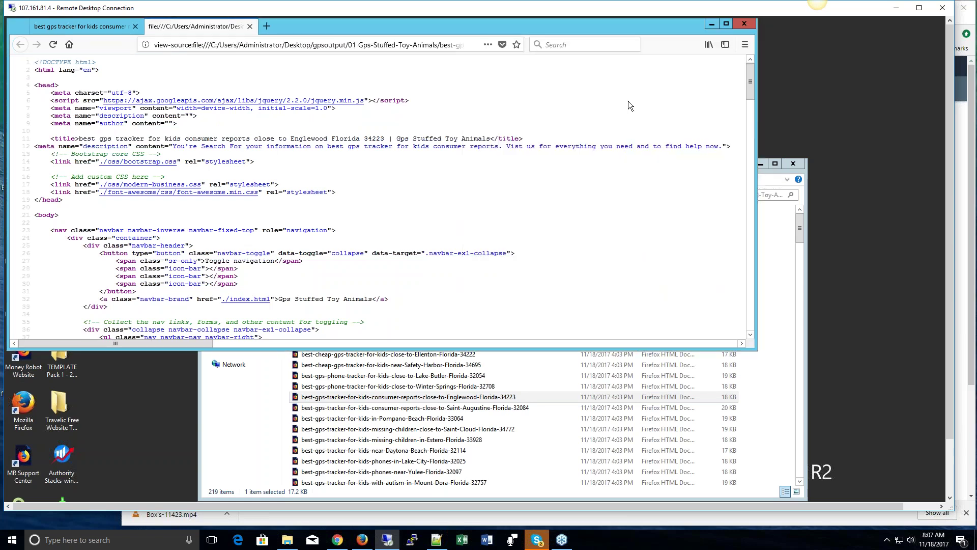
left_click_drag(172, 146, 717, 148)
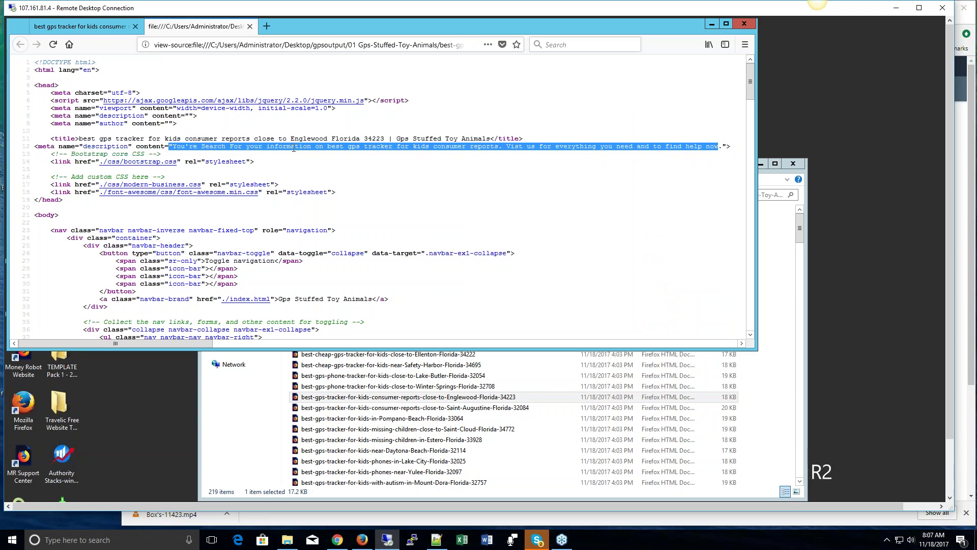
left_click(365, 149)
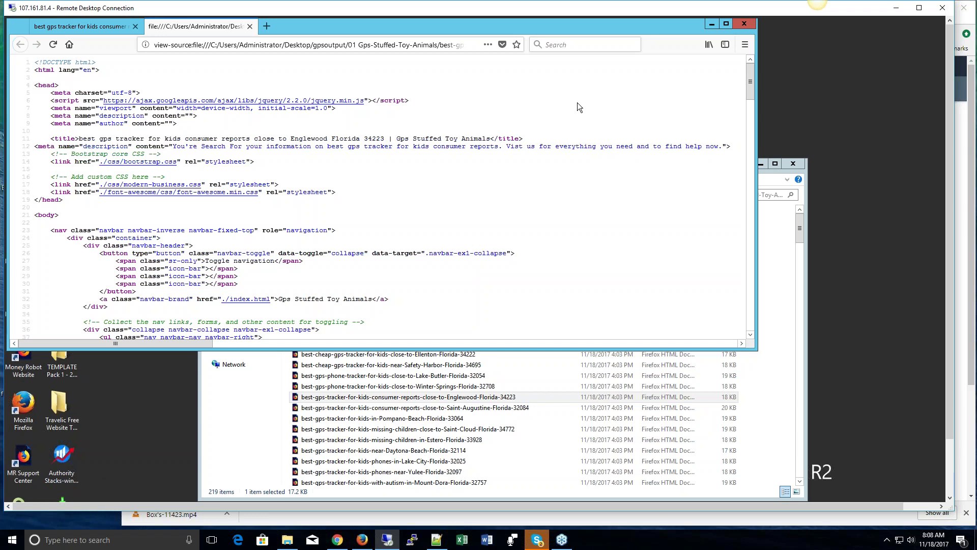
left_click(744, 21)
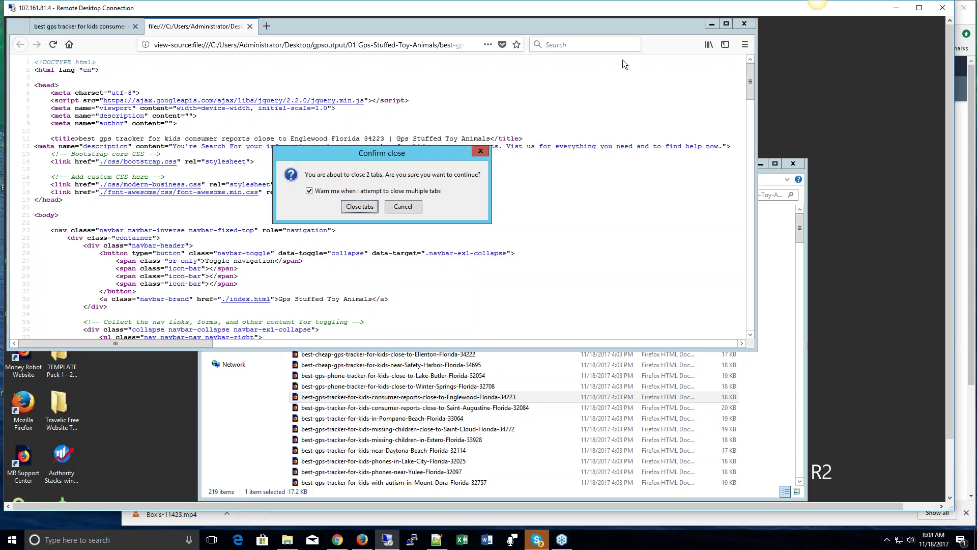
left_click(361, 206)
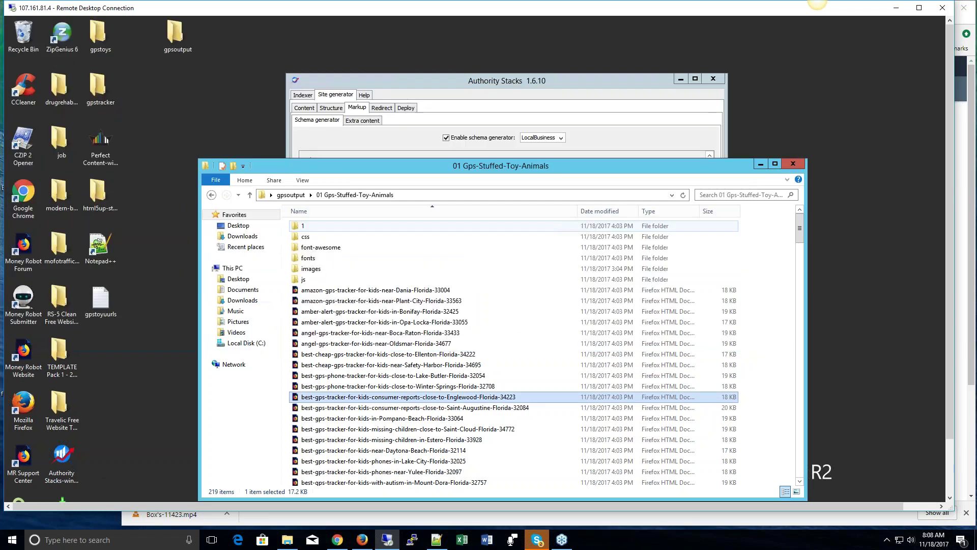
Switch to pc-settings.txt in Notepad++, and delete the drug rehab keyword line with the blank lines after it above the h1 block.
left_click(437, 541)
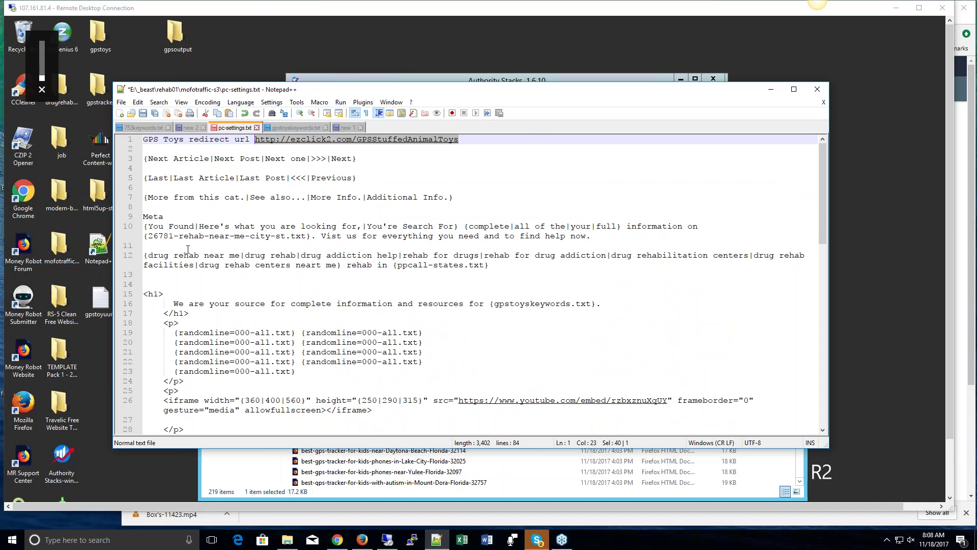
left_click(489, 267)
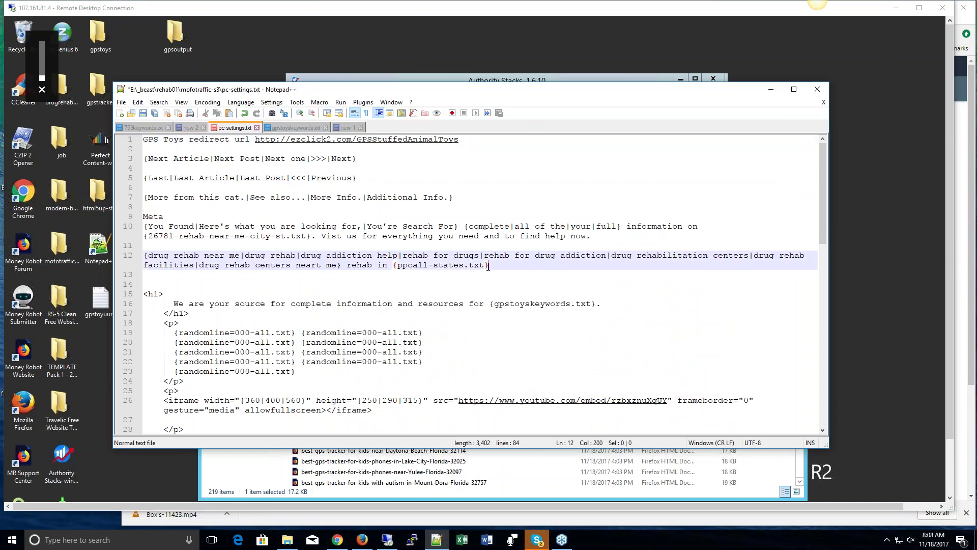
left_click(130, 253, "shift")
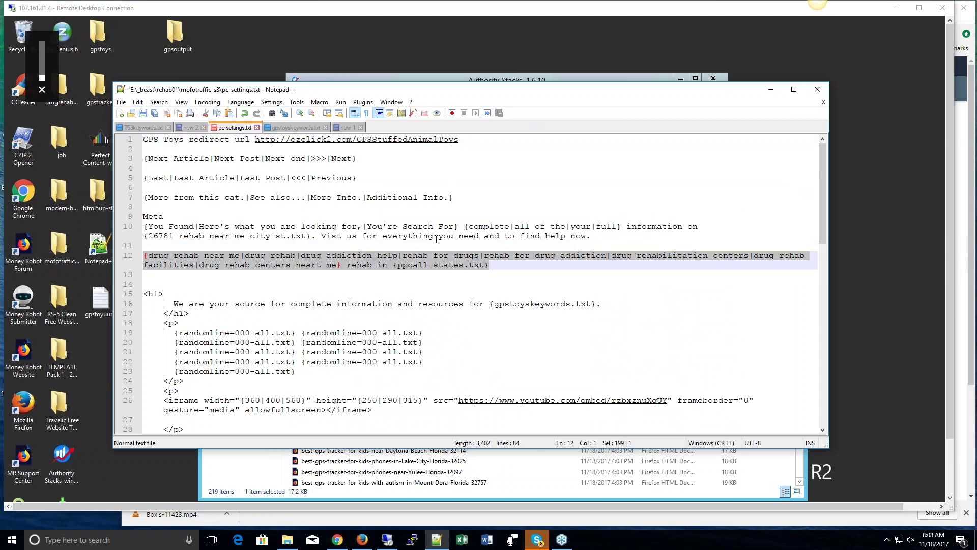
key("Delete")
key("Delete")
key("Delete")
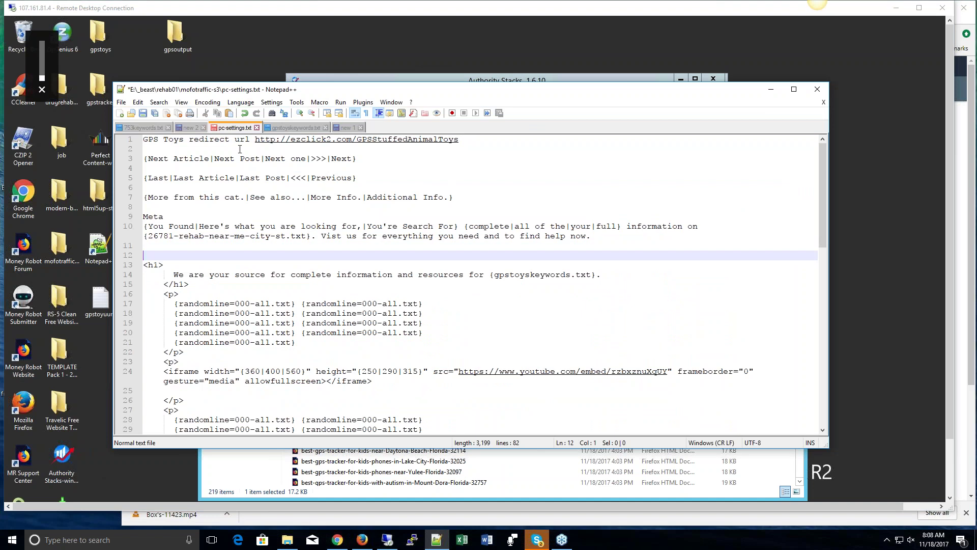
scroll(514, 275, "down", 3)
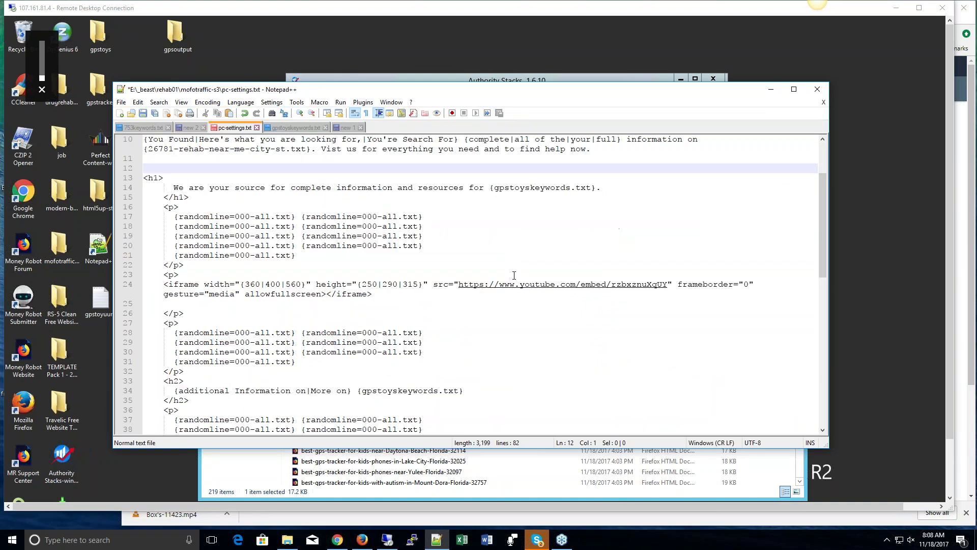
scroll(563, 246, "down", 6)
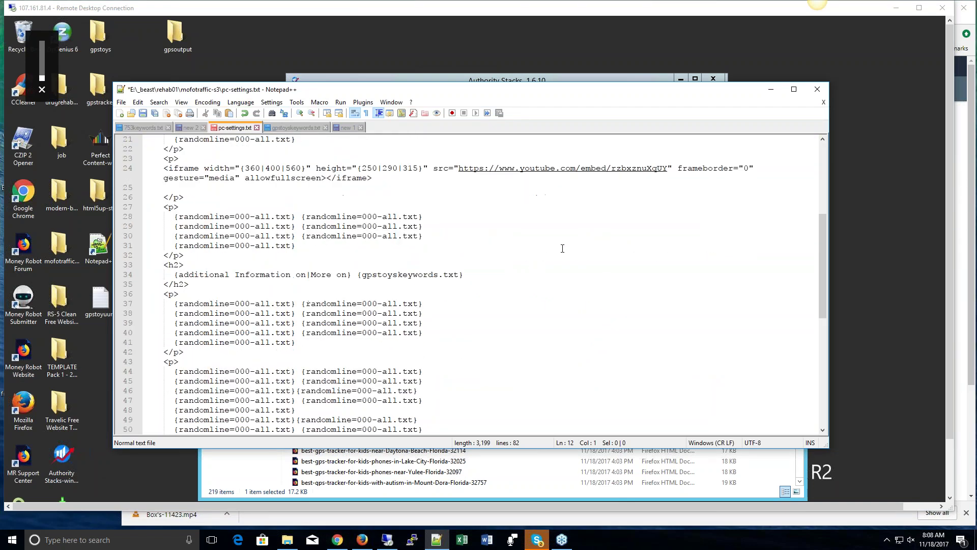
scroll(562, 248, "up", 9)
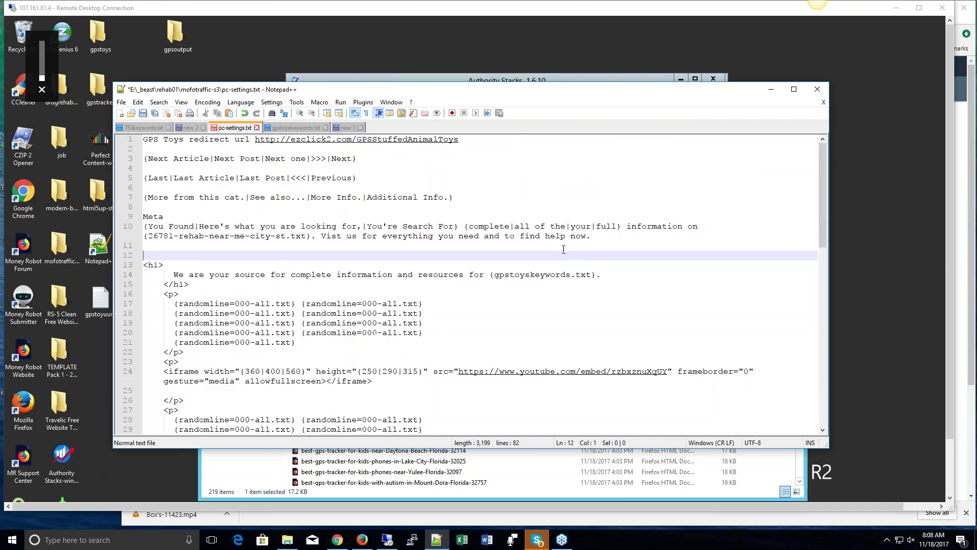
Save the settings text as pc-settings.txt in the 3gpstoys folder, then return to the remote desktop and close the output folder window.
left_click(121, 102)
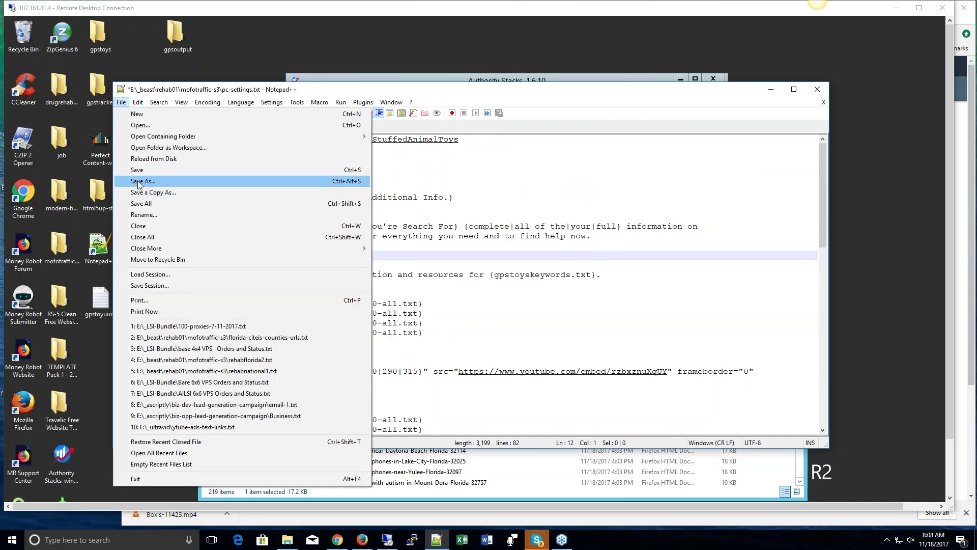
left_click(138, 181)
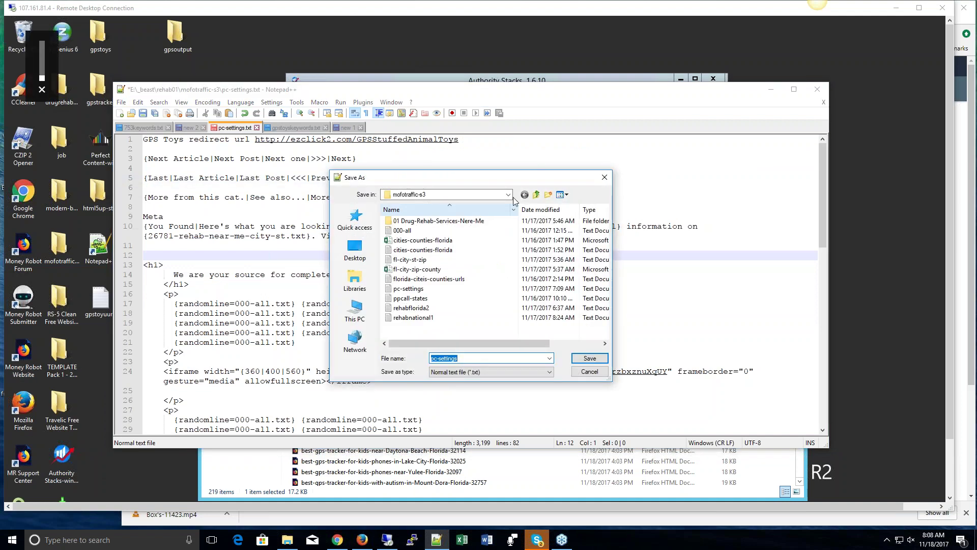
left_click(537, 195)
left_click(537, 194)
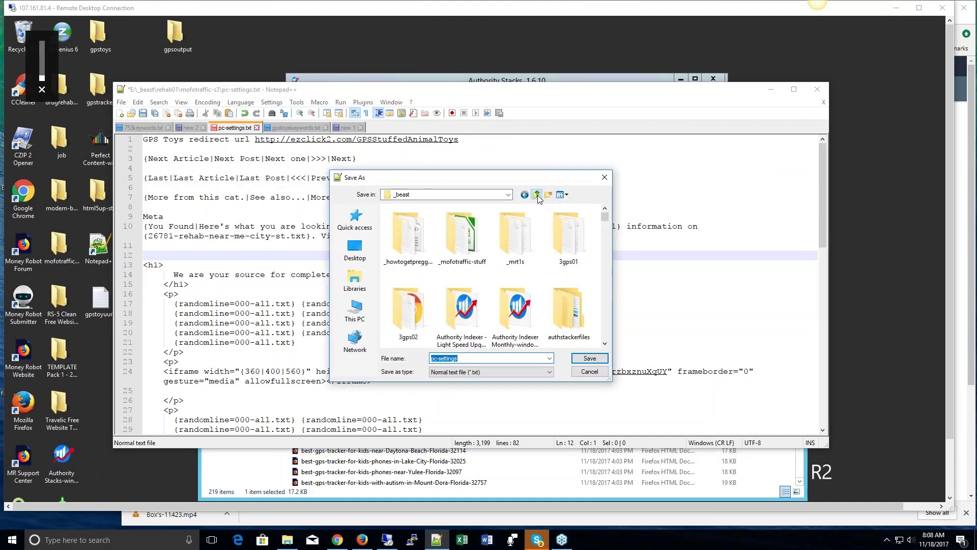
double_click(552, 245)
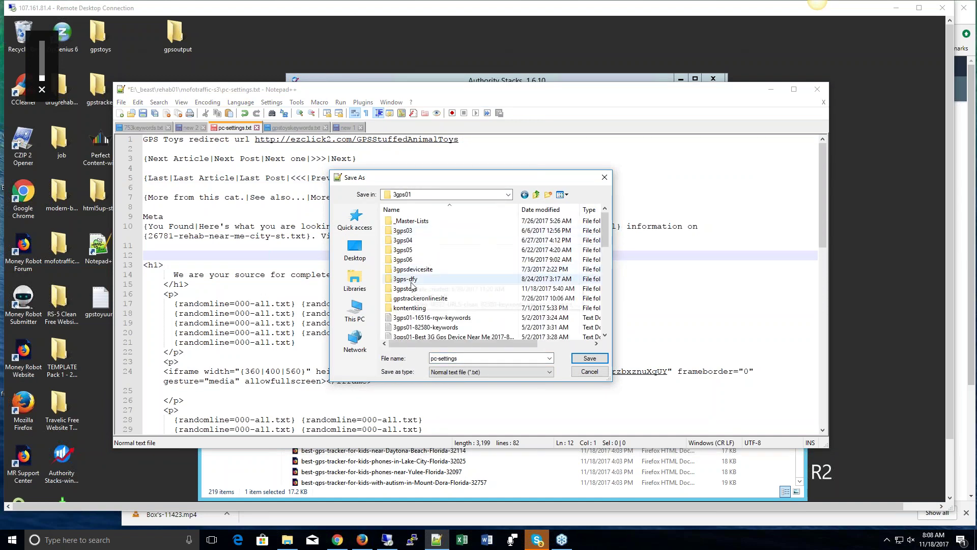
double_click(554, 288)
left_click(590, 359)
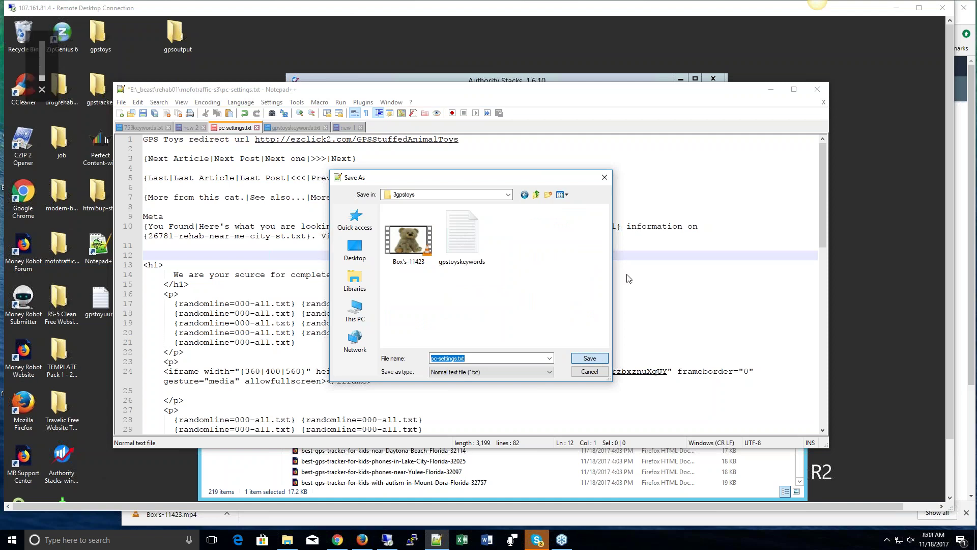
left_click(761, 66)
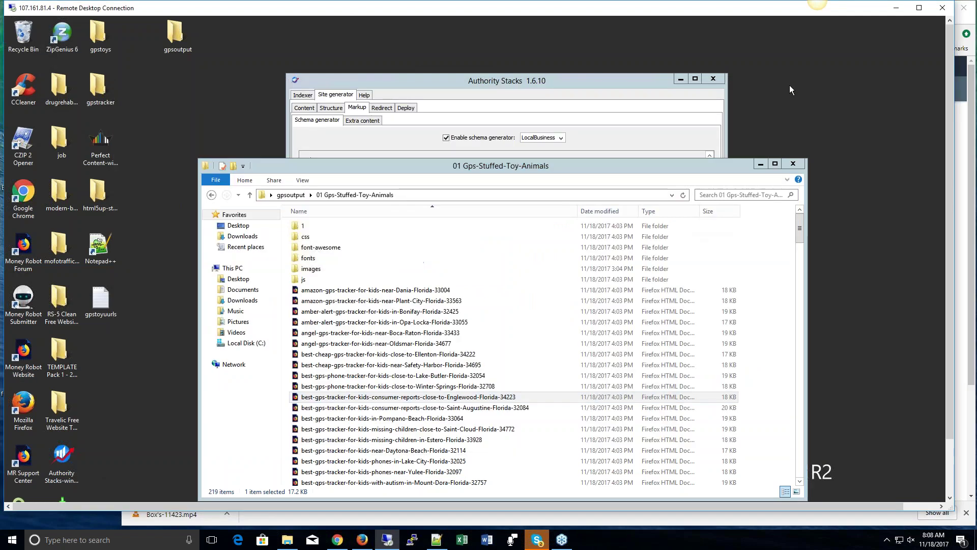
left_click(789, 163)
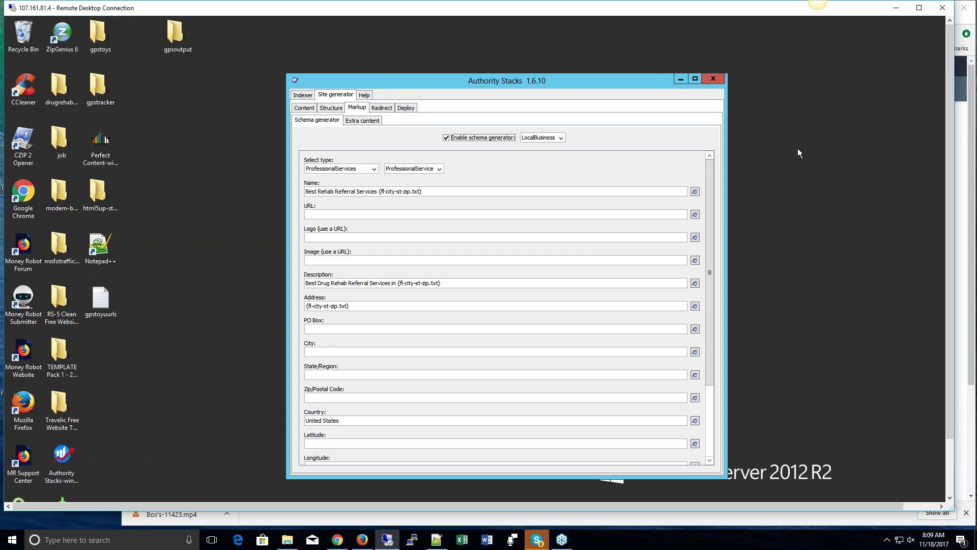
key("XF86AudioLowerVolume")
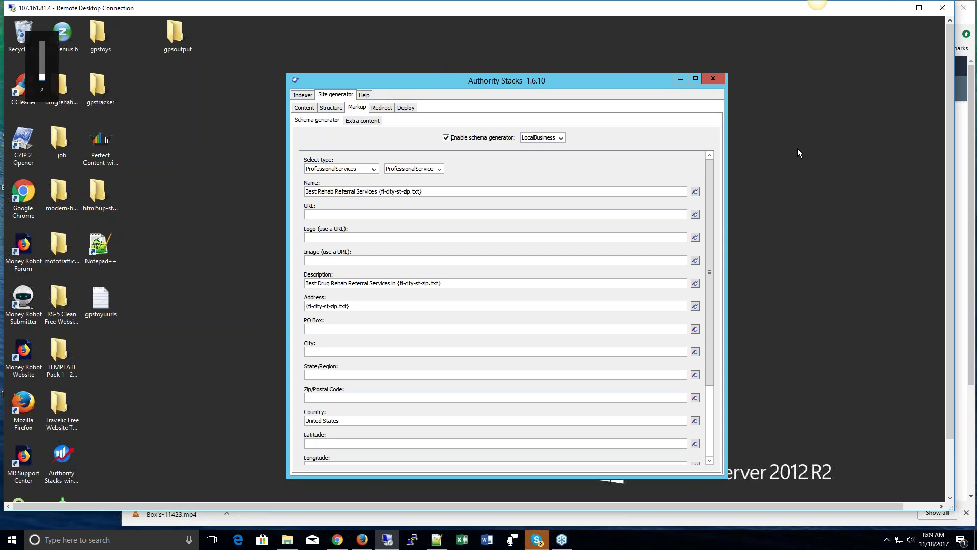
key("XF86AudioRaiseVolume")
key("XF86AudioRaiseVolume")
key("XF86AudioRaiseVolume")
key("XF86AudioRaiseVolume")
key("XF86AudioRaiseVolume")
key("XF86AudioRaiseVolume")
key("XF86AudioRaiseVolume")
key("XF86AudioRaiseVolume")
key("XF86AudioRaiseVolume")
key("XF86AudioRaiseVolume")
key("XF86AudioRaiseVolume")
key("XF86AudioRaiseVolume")
key("XF86AudioRaiseVolume")
key("XF86AudioRaiseVolume")
key("XF86AudioRaiseVolume")
key("XF86AudioRaiseVolume")
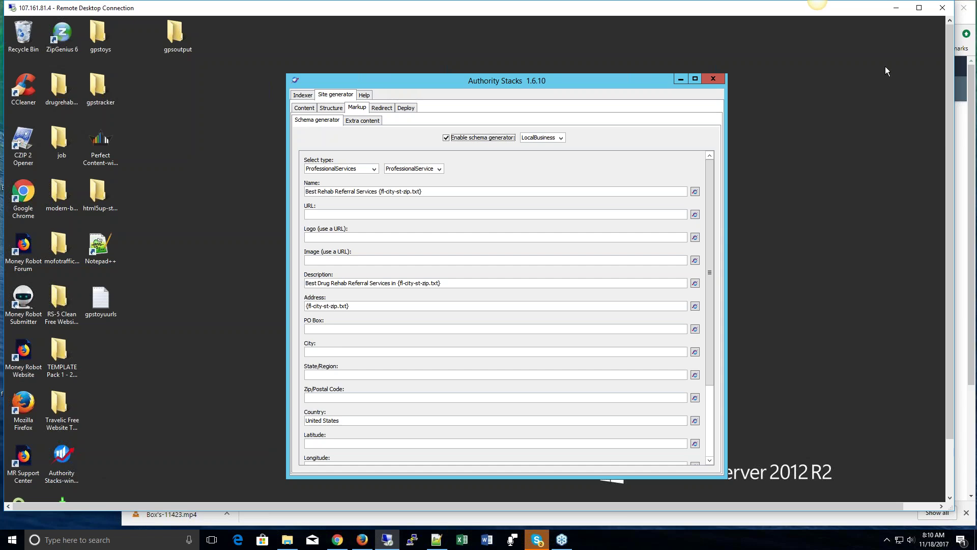
key("XF86AudioLowerVolume")
Replace the rehab business name in the schema generator with "Gps toys".
left_click_drag(424, 192, 309, 191)
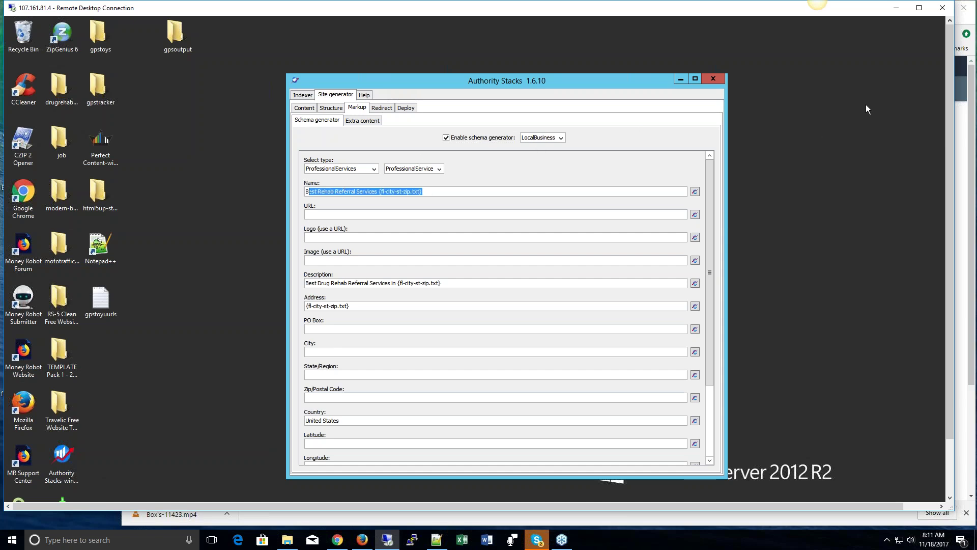
key("BackSpace")
key("BackSpace")
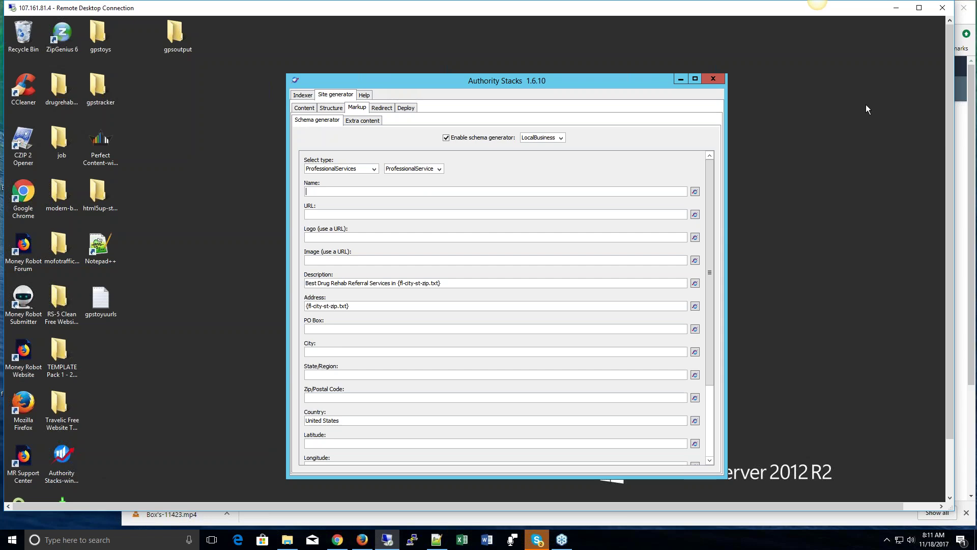
type("Gps toys")
Set the schema business type to Stores with the ToyStore subtype.
left_click(372, 169)
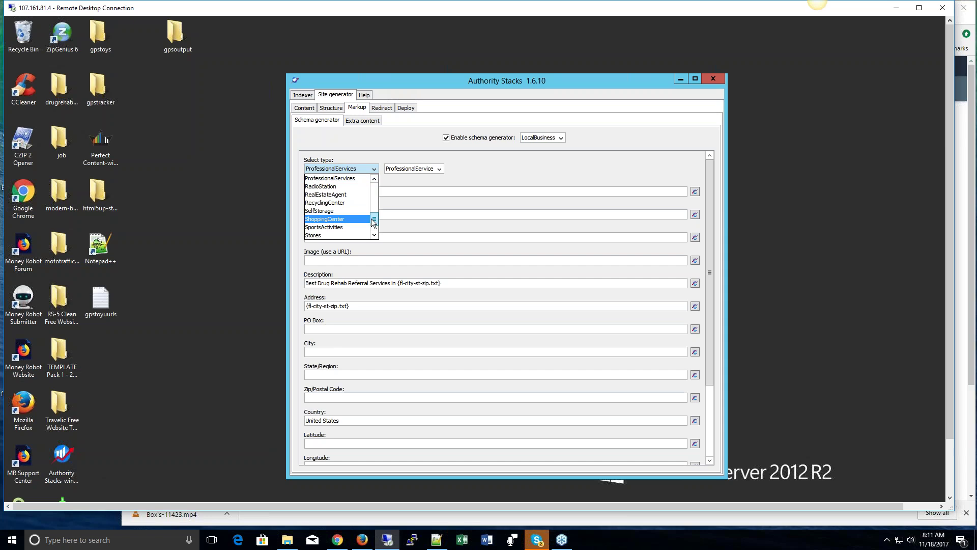
scroll(373, 220, "up", 1)
scroll(373, 213, "down", 1)
left_click(341, 236)
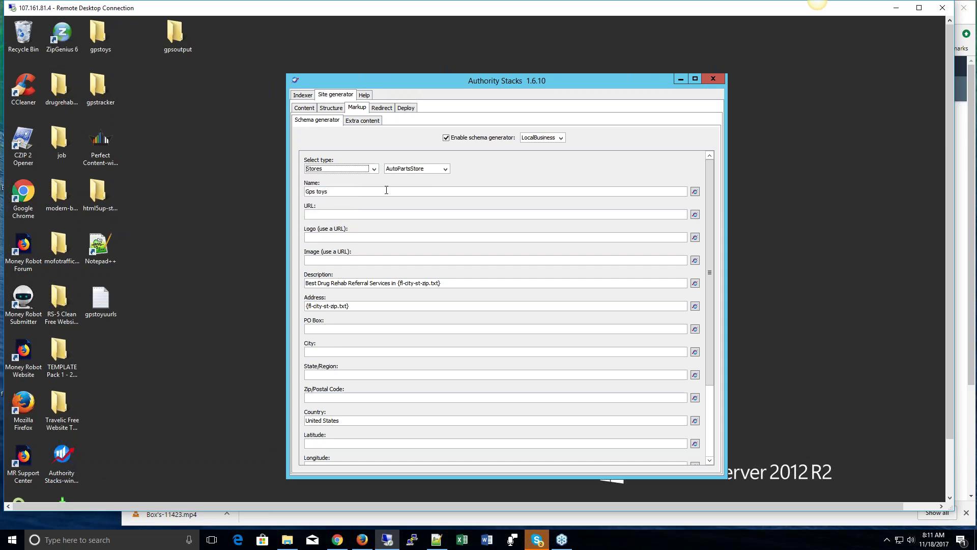
left_click(445, 170)
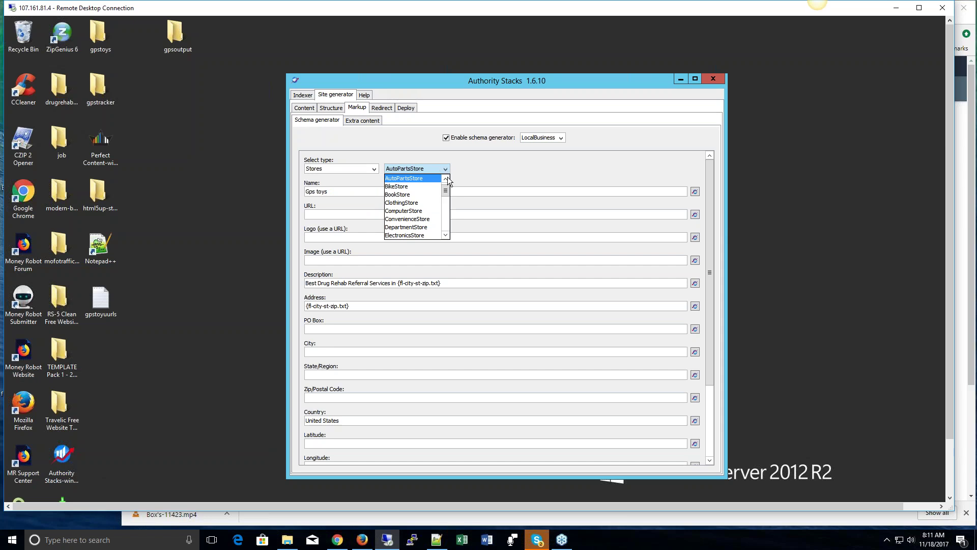
left_click_drag(446, 192, 448, 228)
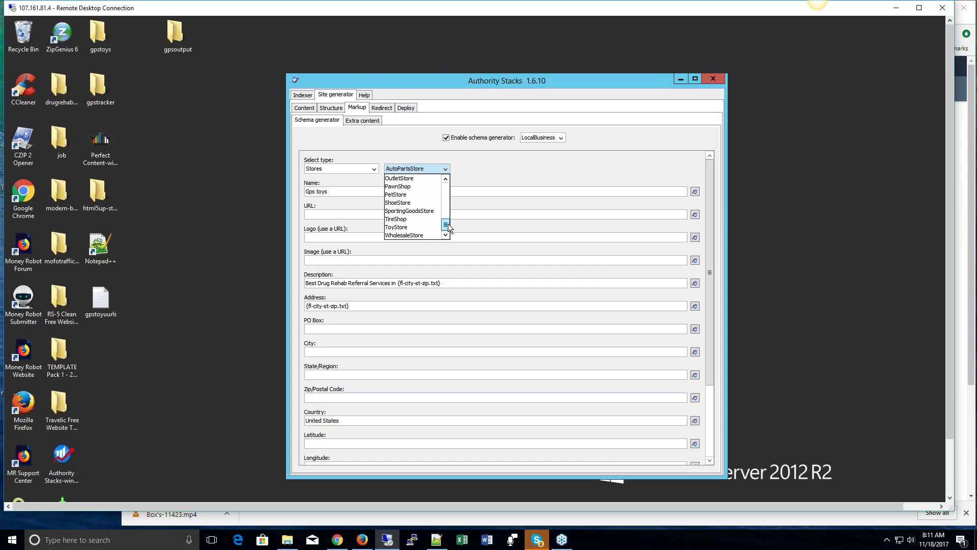
left_click(420, 227)
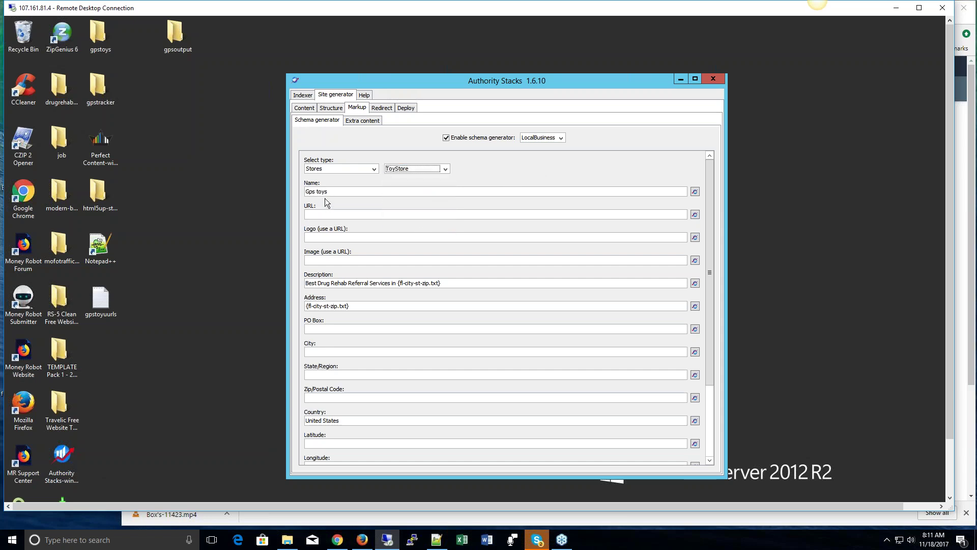
Append the city.txt shortcode to the end of the schema name.
left_click(336, 191)
left_click(695, 192)
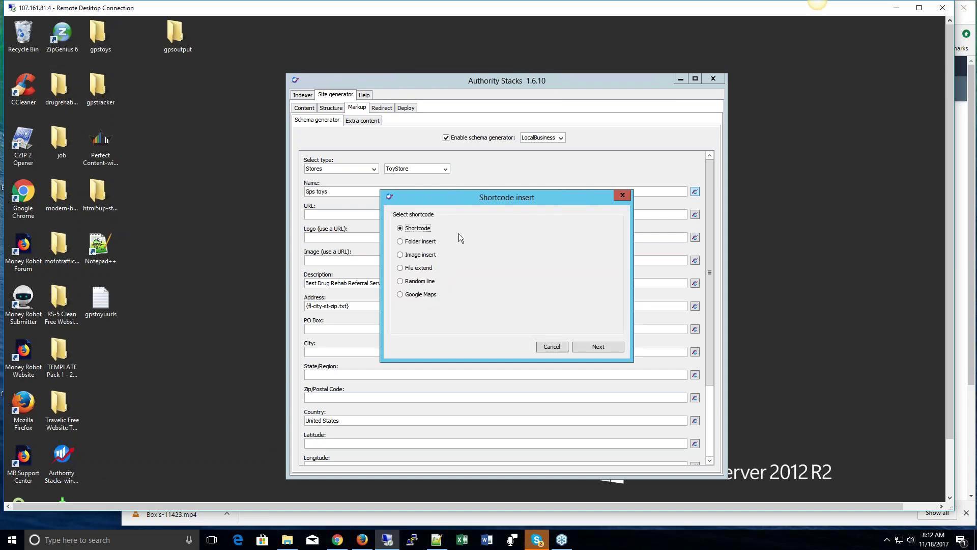
left_click(598, 349)
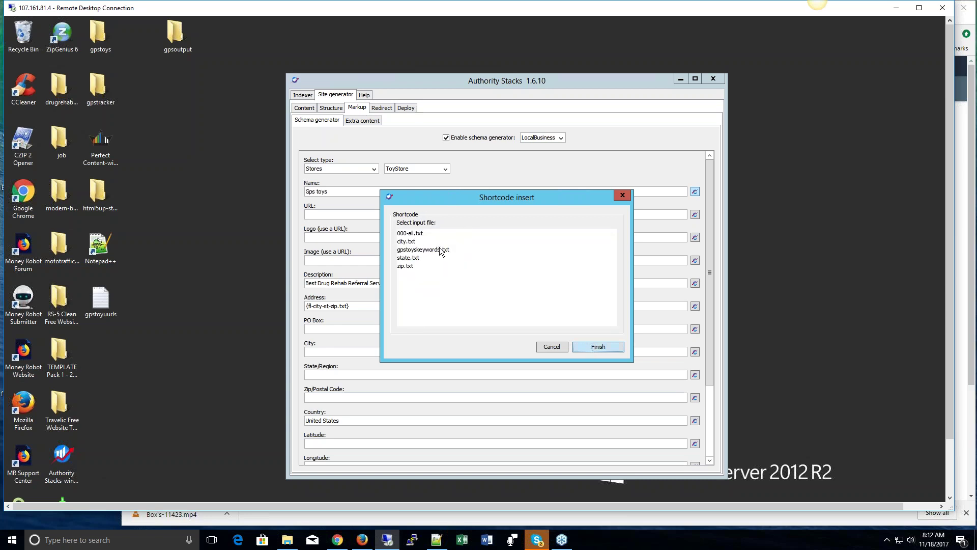
left_click(408, 242)
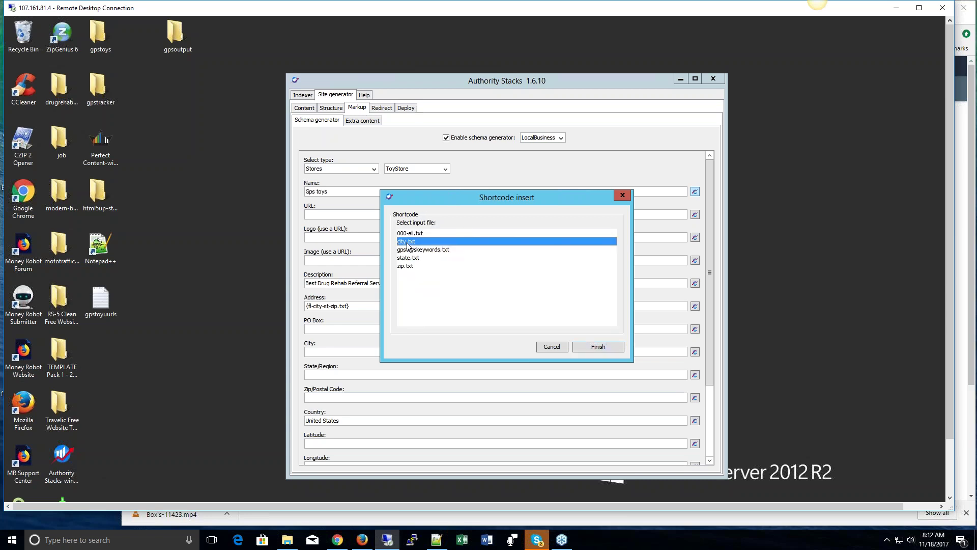
left_click(597, 347)
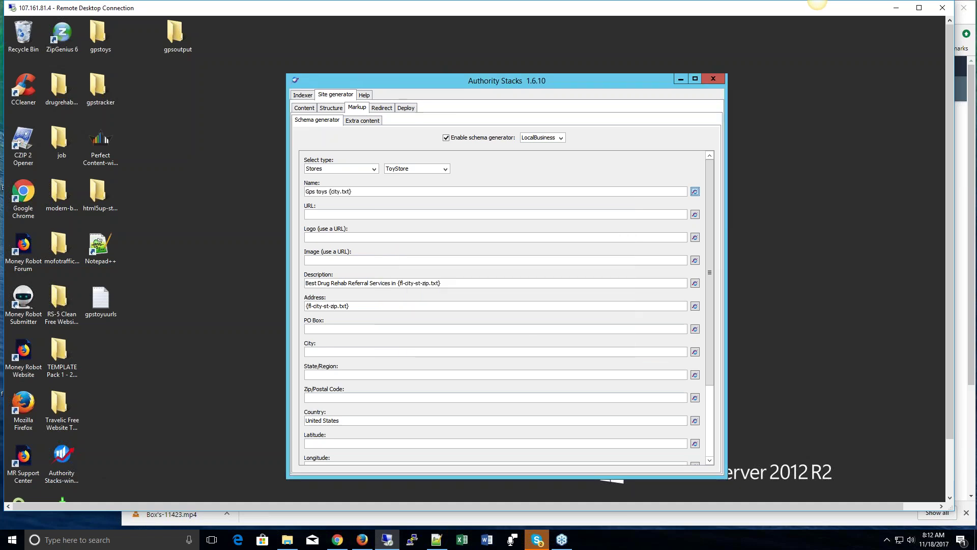
Append the state.txt and zip.txt shortcodes to the schema name after the city shortcode.
left_click(695, 194)
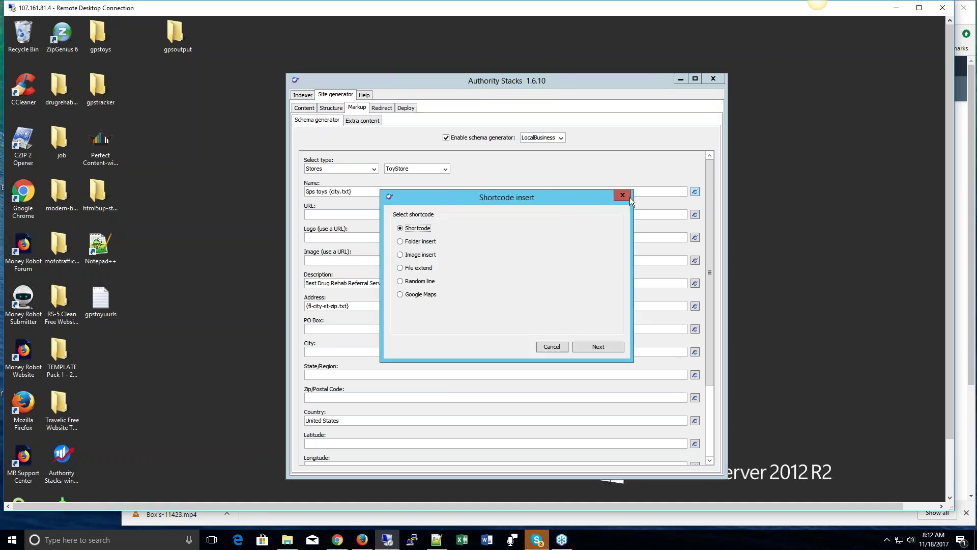
left_click(593, 347)
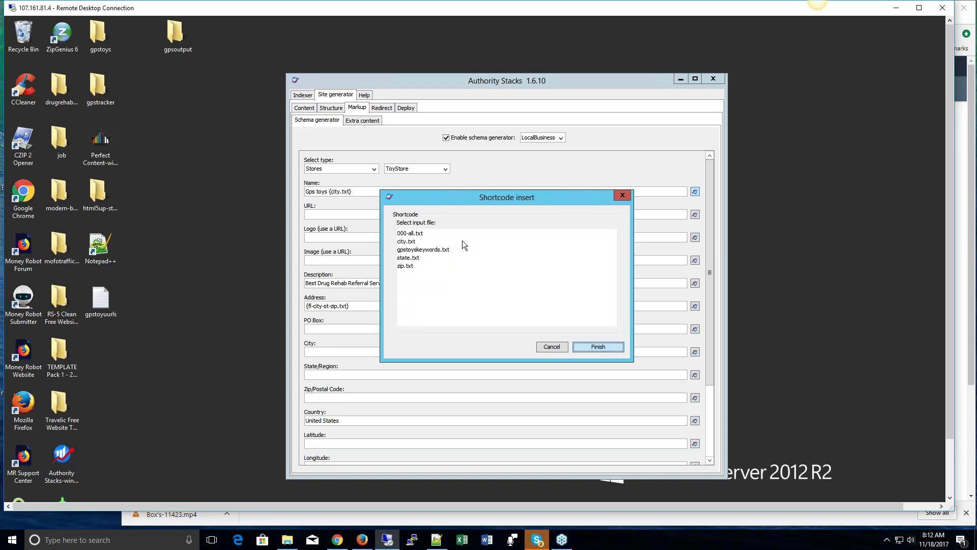
left_click(409, 258)
left_click(598, 346)
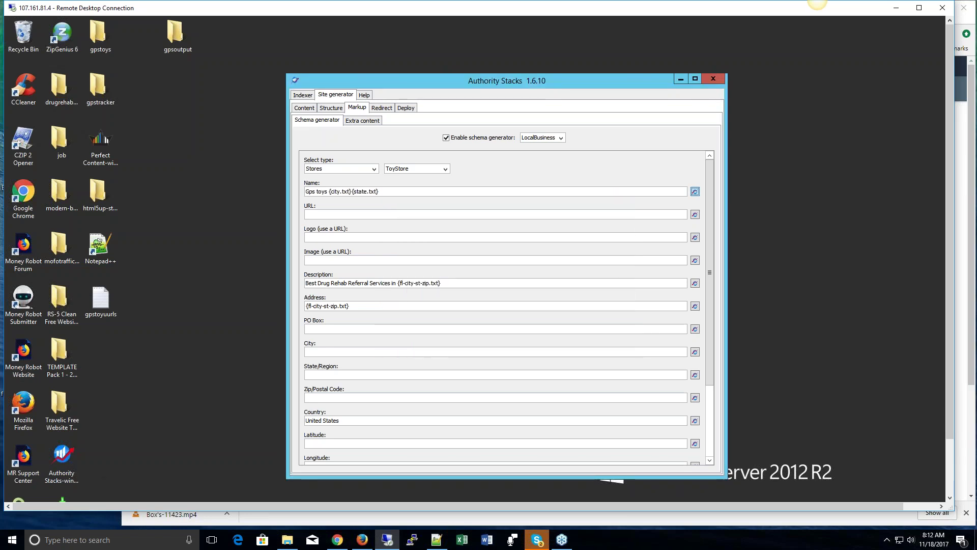
left_click(695, 193)
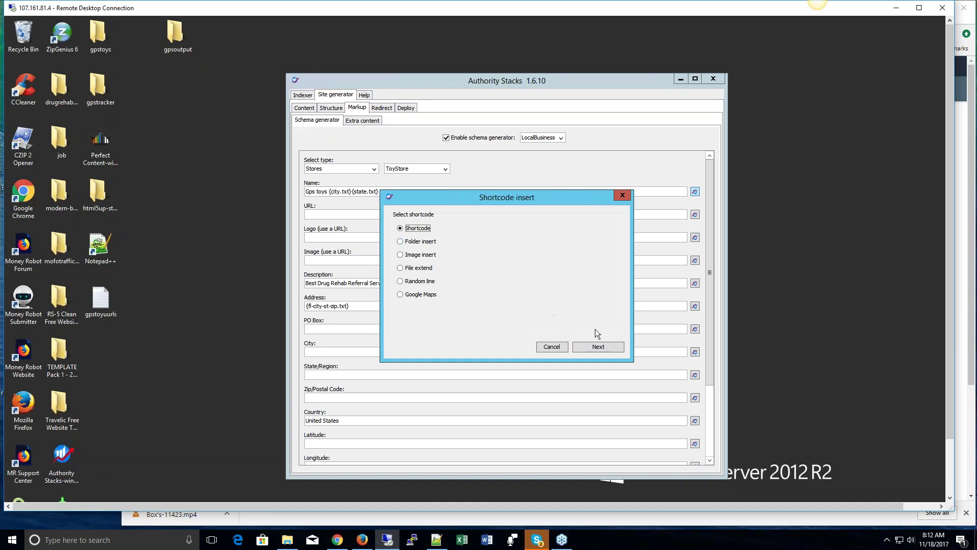
left_click(599, 347)
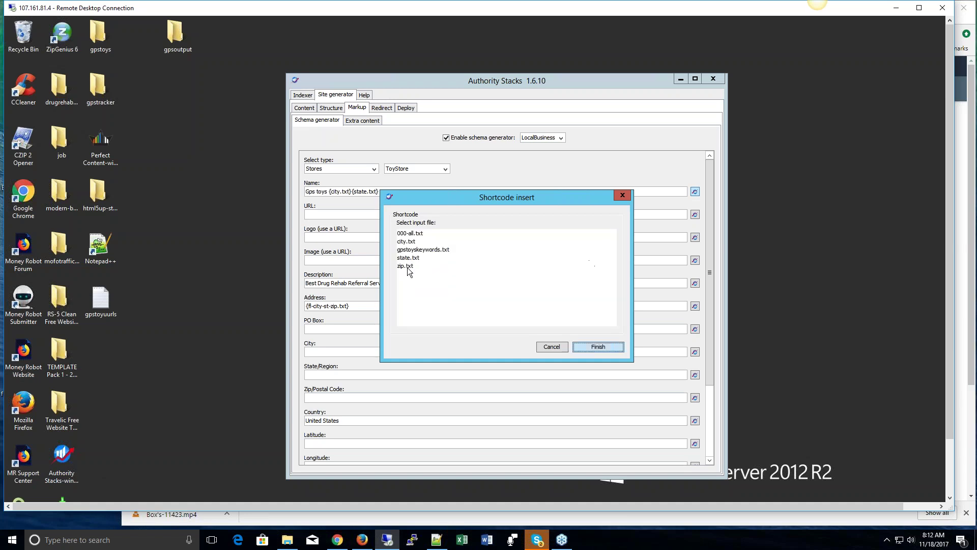
left_click(407, 267)
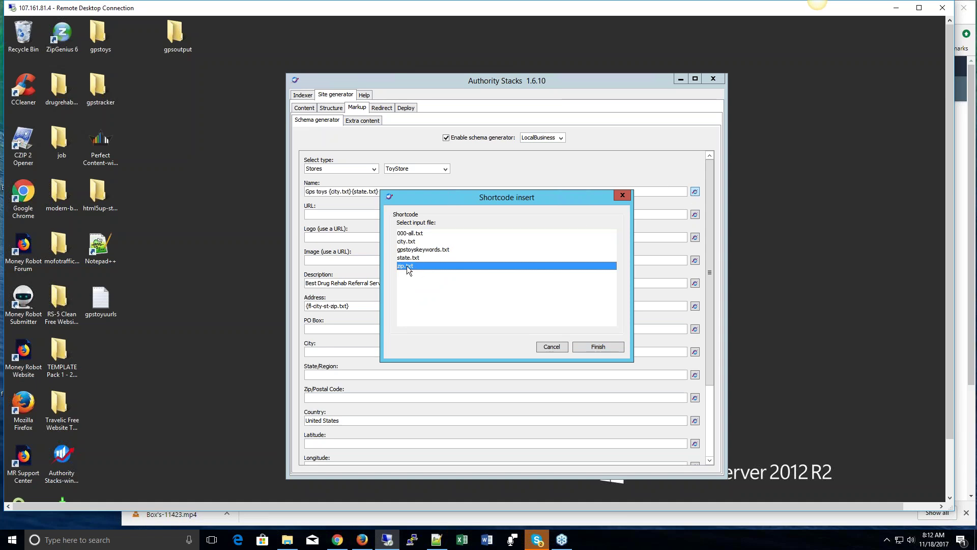
left_click(601, 350)
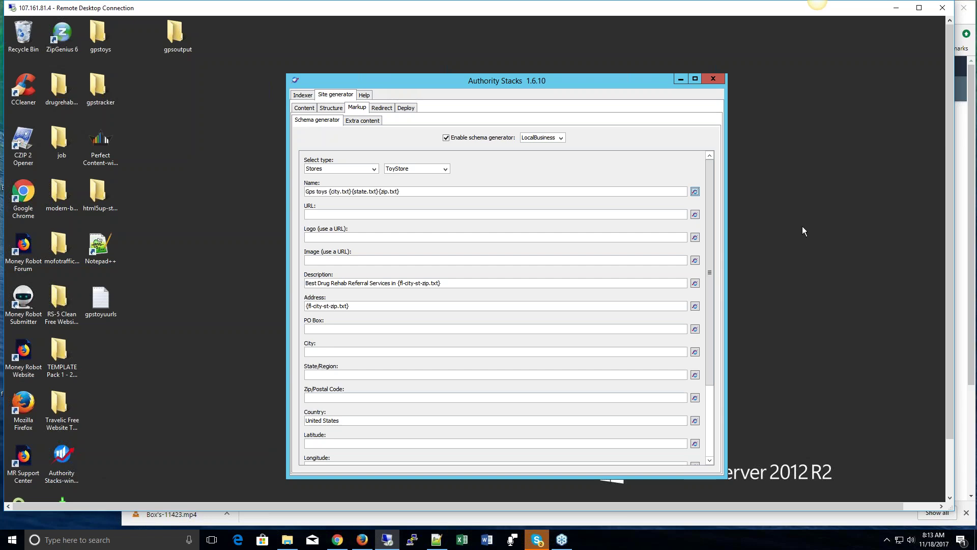
Replace the drug rehab description in the schema with a copy of the schema name text.
left_click(407, 194)
key("ctrl+a")
key("ctrl+c")
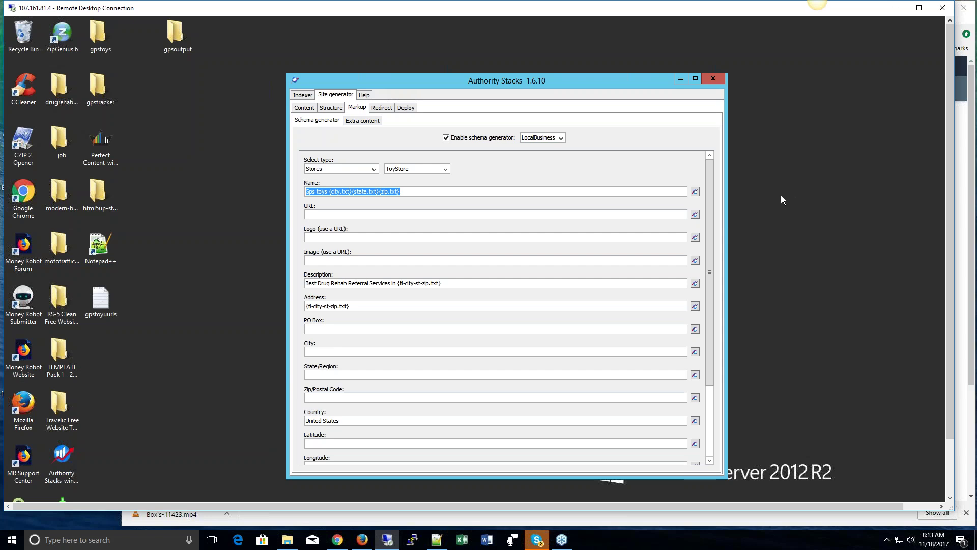
left_click(458, 284)
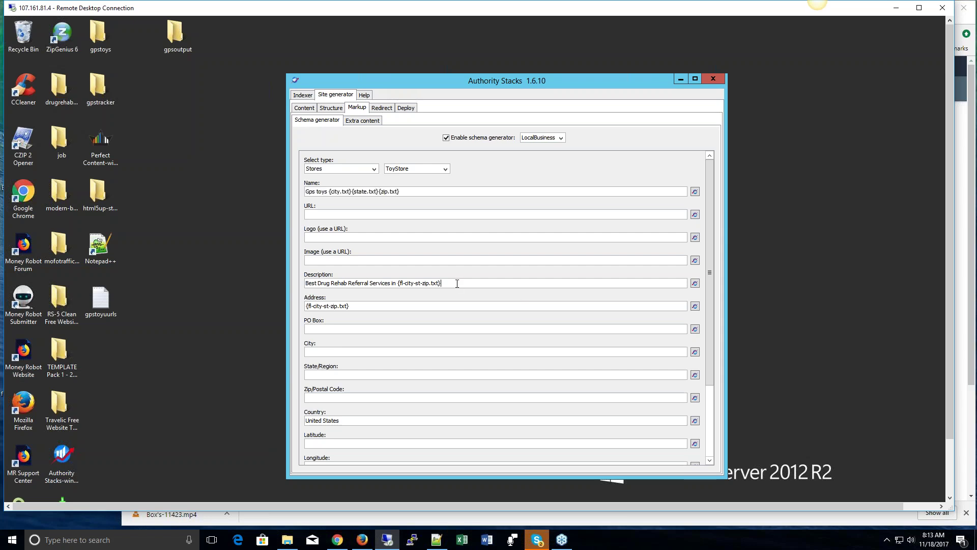
key("ctrl+a")
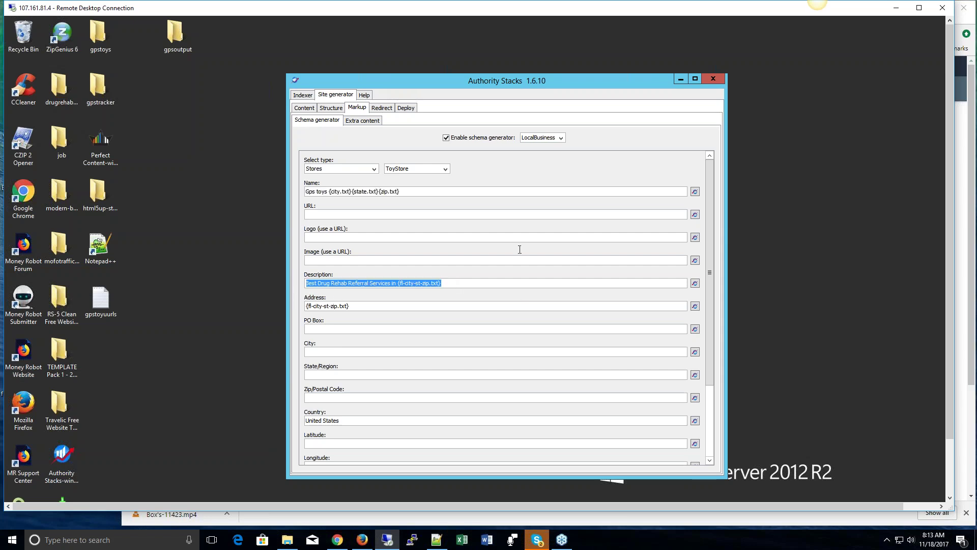
key("ctrl+v")
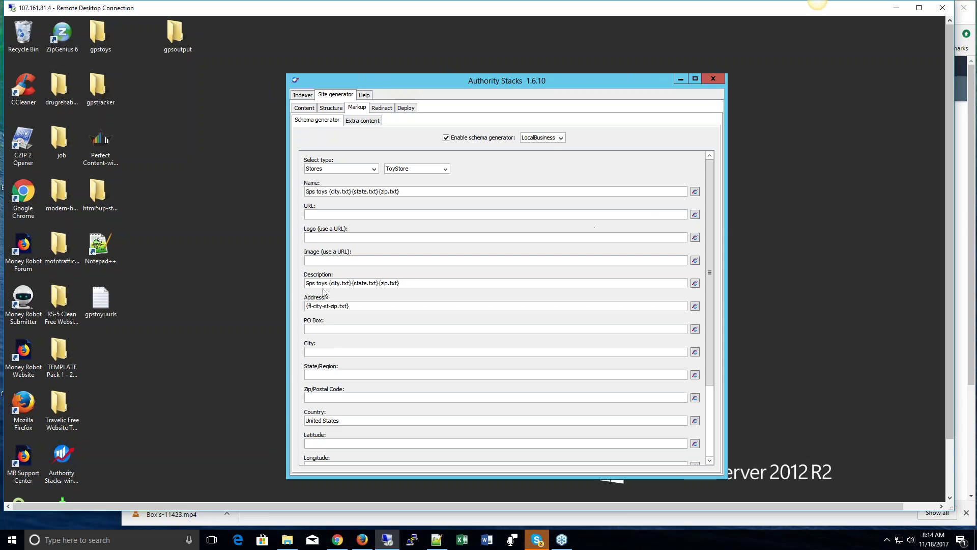
Reword the schema description to "Gps toys in {city.txt}{state.txt}{zip.txt}. We have everything".
type("in")
type("Wh")
key("BackSpace")
type("have evre")
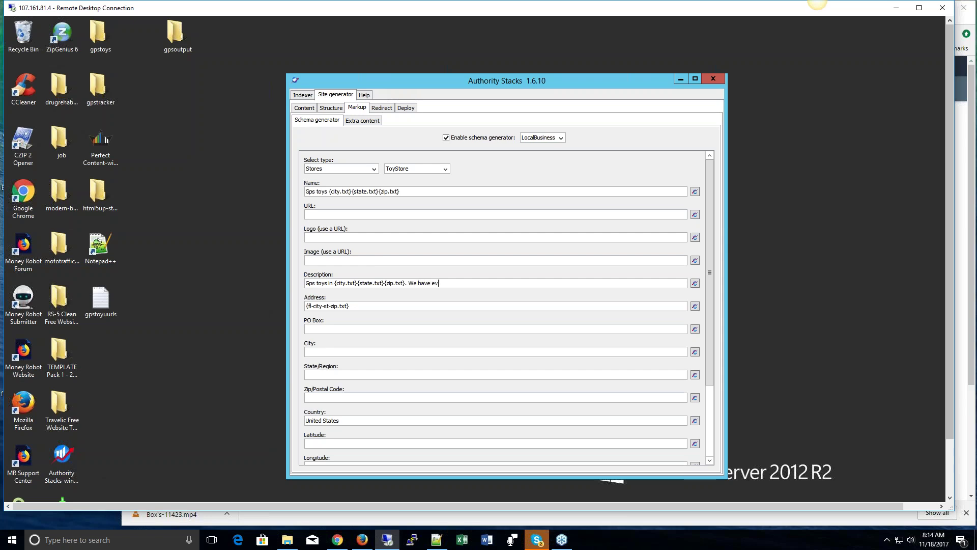
key("BackSpace")
key("BackSpace")
type("erything")
Replace the schema address with the {city.txt}{state.txt}{zip.txt} shortcodes copied from the name.
key("ctrl+a")
key("BackSpace")
left_click_drag(401, 191, 335, 194)
key("ctrl+c")
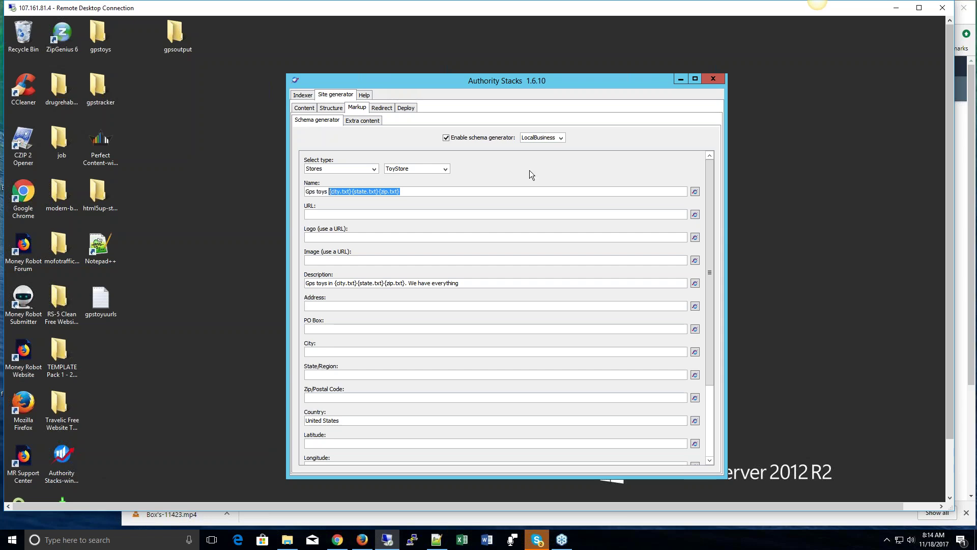
left_click(340, 306)
key("ctrl+v")
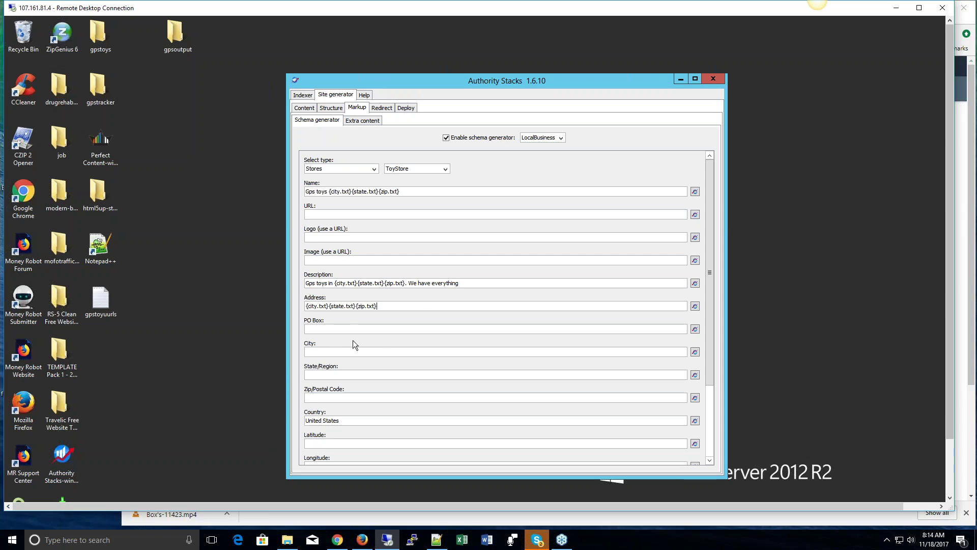
Insert the city.txt shortcode as the schema's city value.
left_click(344, 351)
left_click(694, 351)
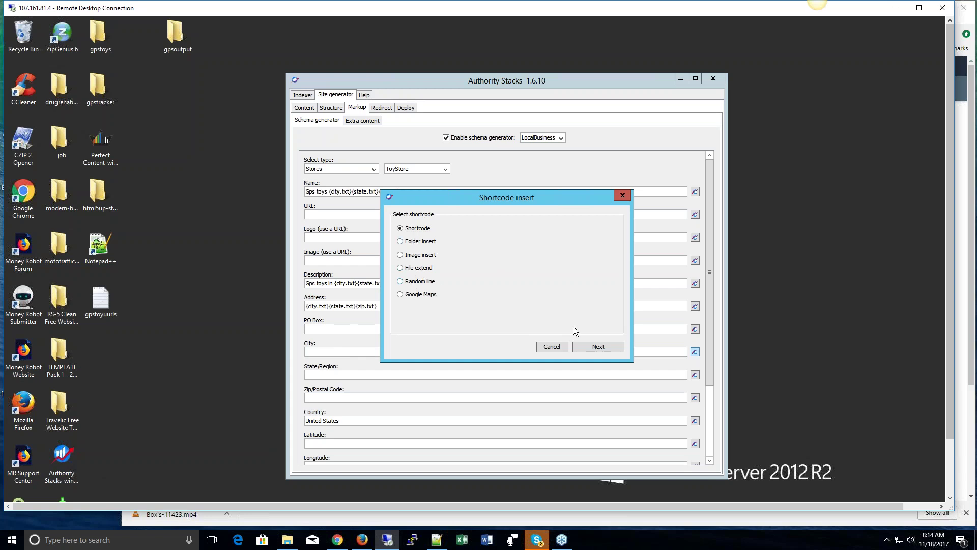
left_click(604, 346)
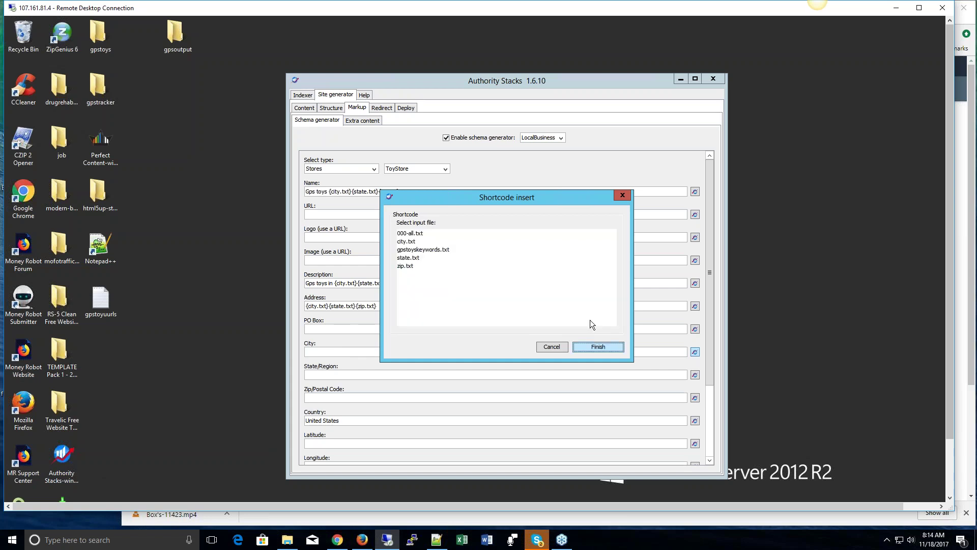
left_click(406, 241)
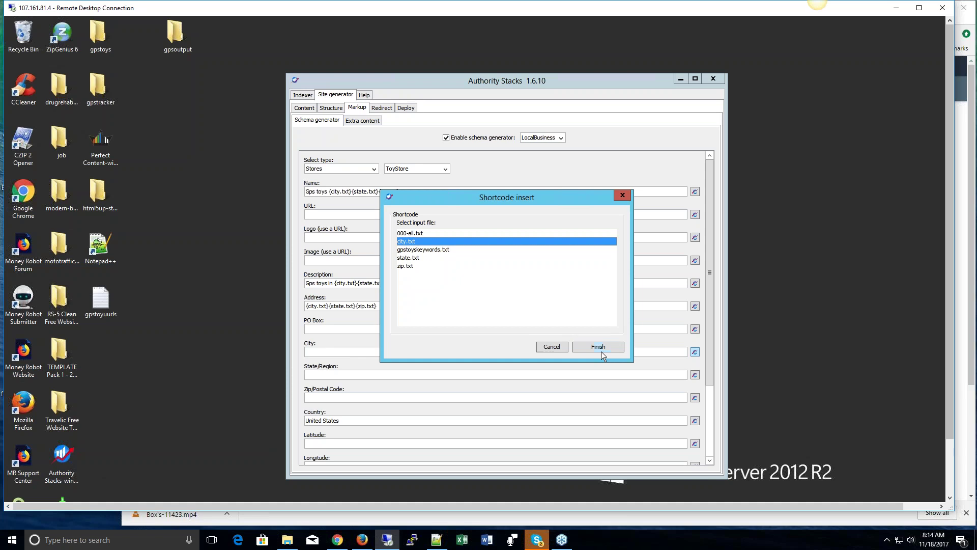
left_click(600, 348)
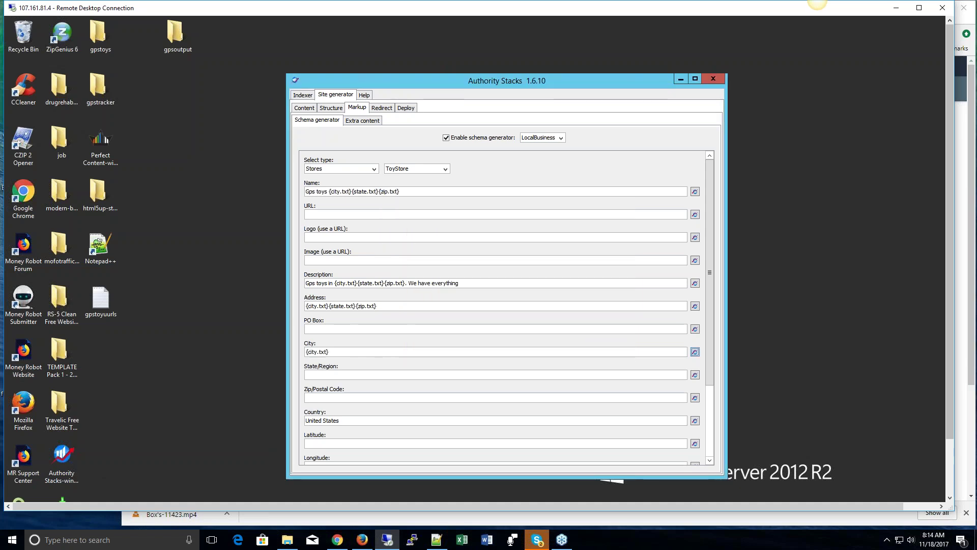
Insert the state.txt shortcode as the schema's state/region and the zip.txt shortcode as its zip/postal code.
left_click(695, 375)
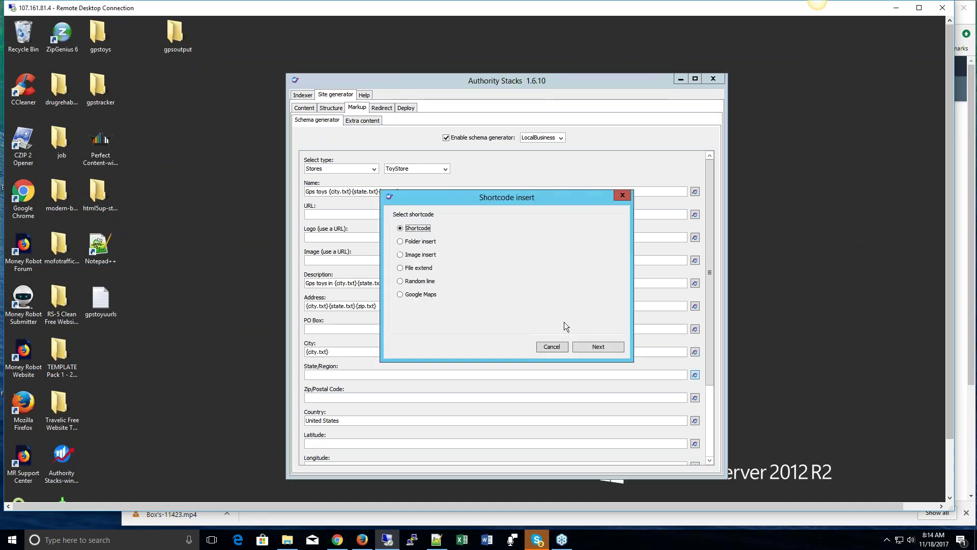
left_click(597, 347)
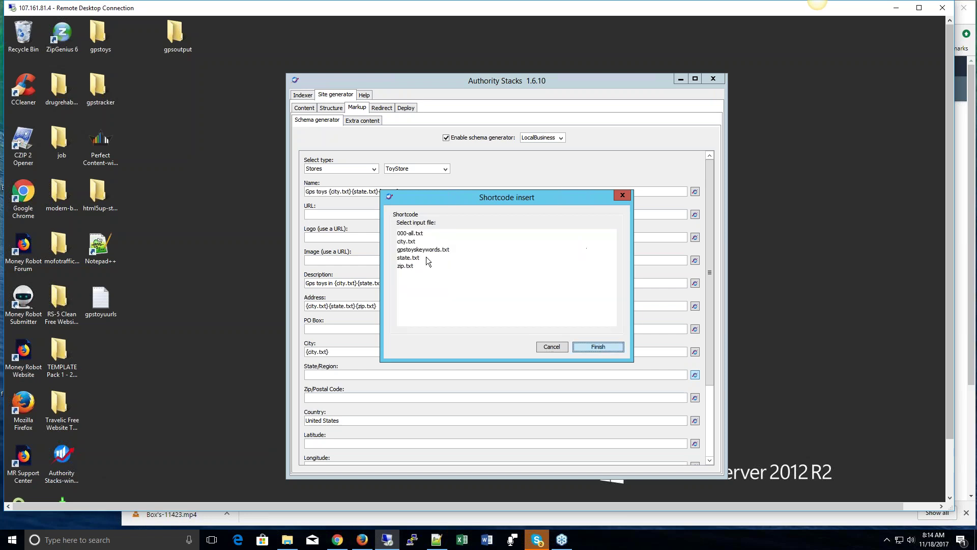
left_click(560, 258)
left_click(598, 346)
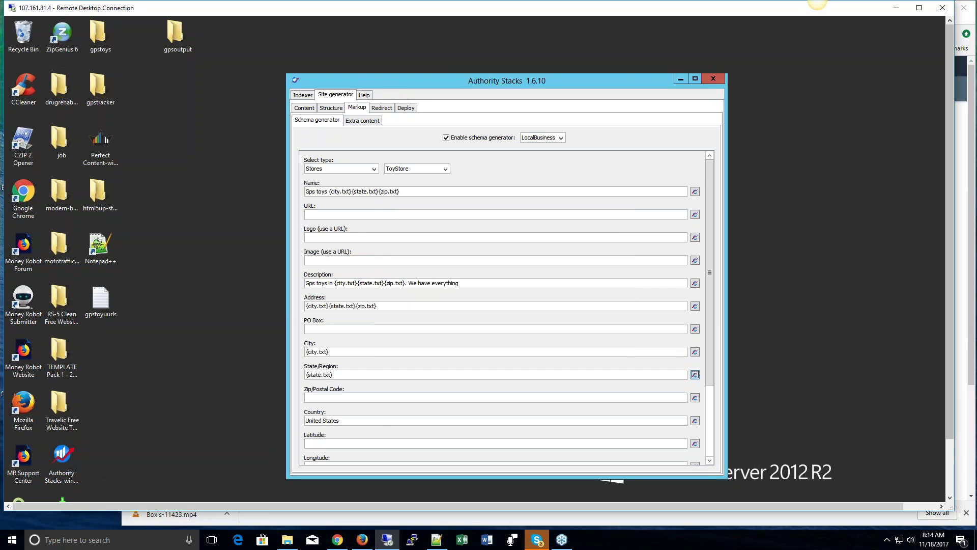
left_click(695, 398)
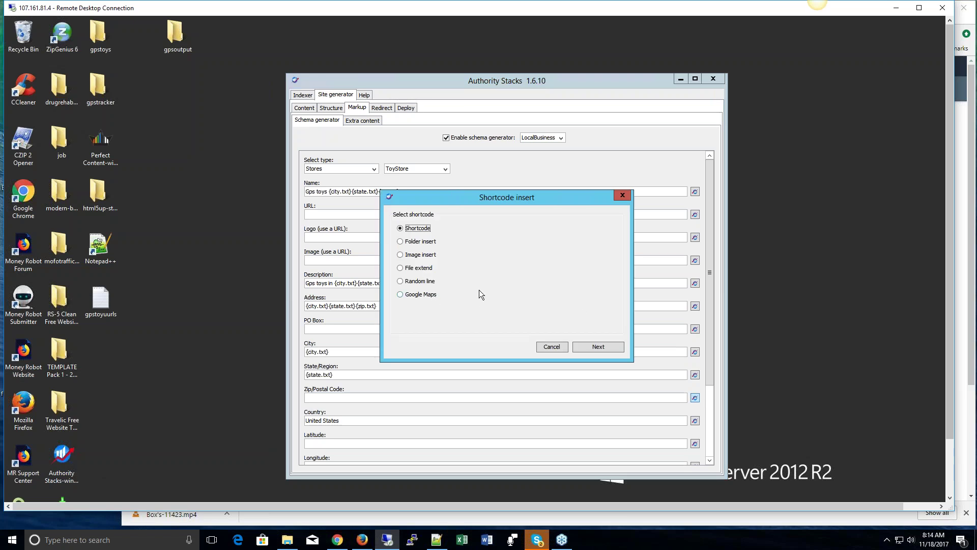
left_click(610, 344)
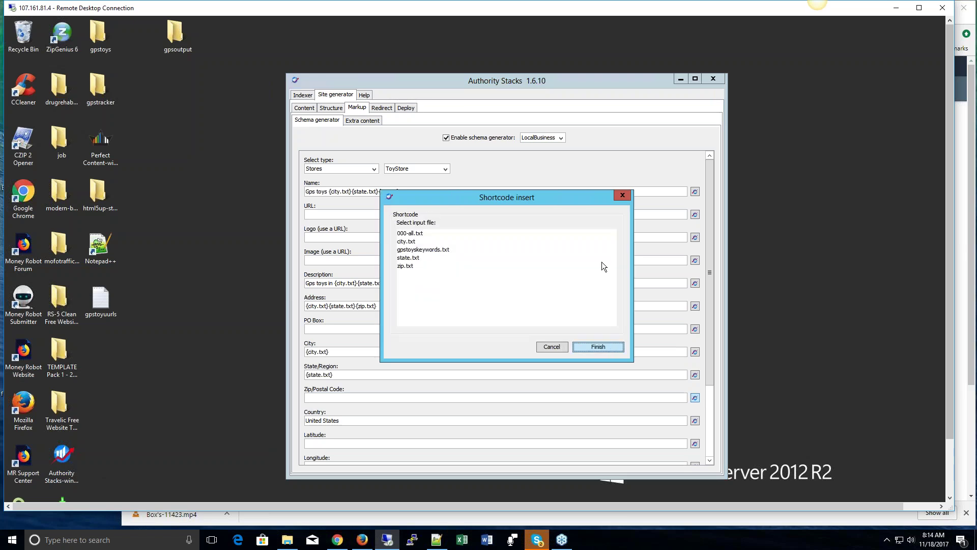
left_click(417, 266)
left_click(580, 350)
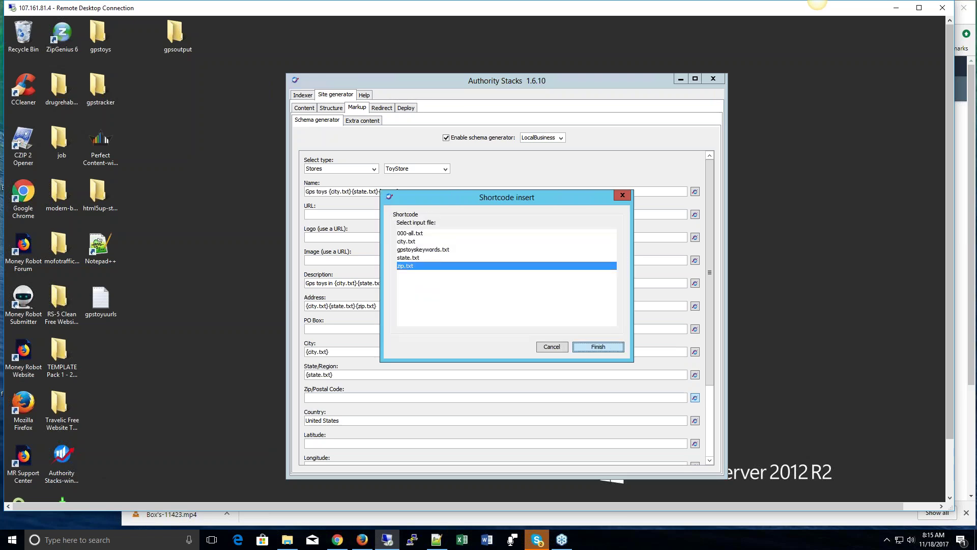
Set the schema's business hours to "open around the clock".
scroll(545, 366, "down", 1)
scroll(549, 380, "down", 3)
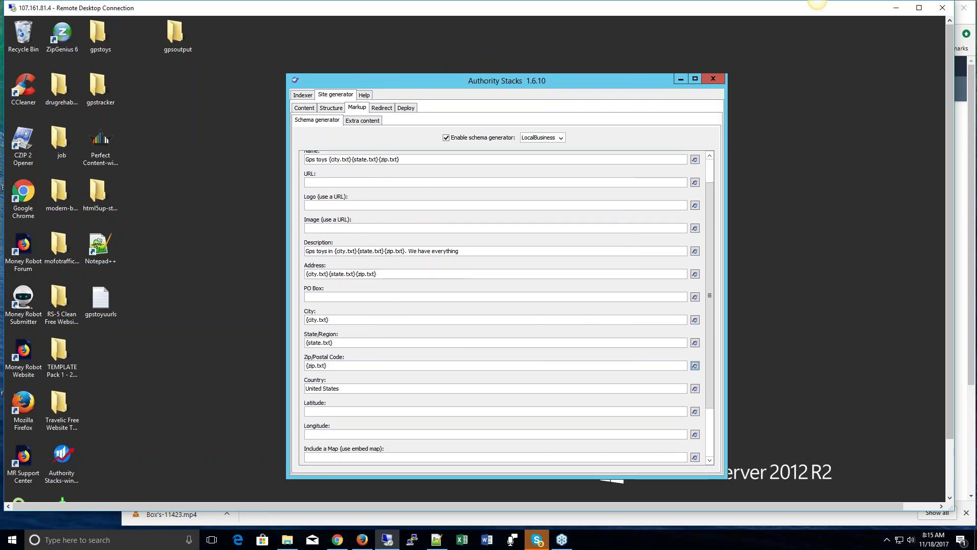
scroll(580, 379, "down", 3)
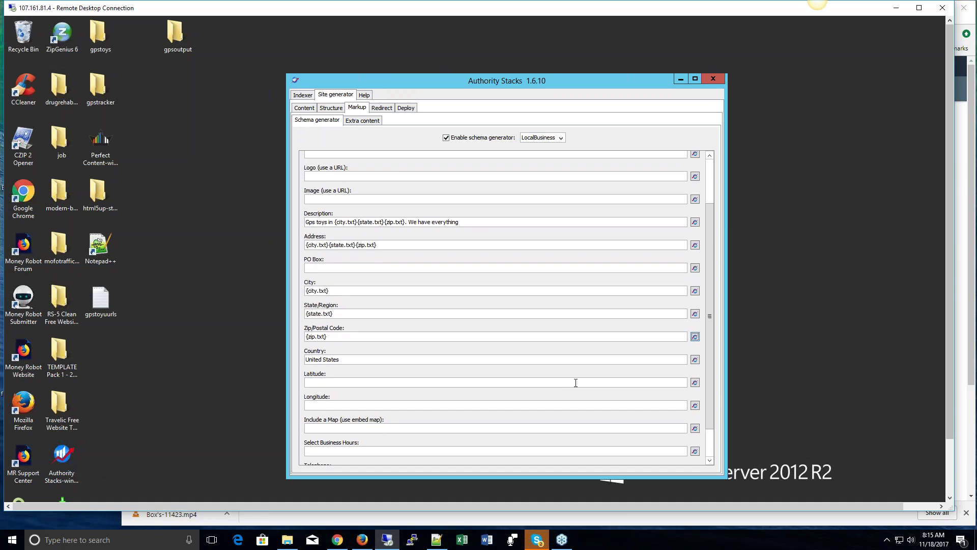
scroll(554, 396, "down", 1)
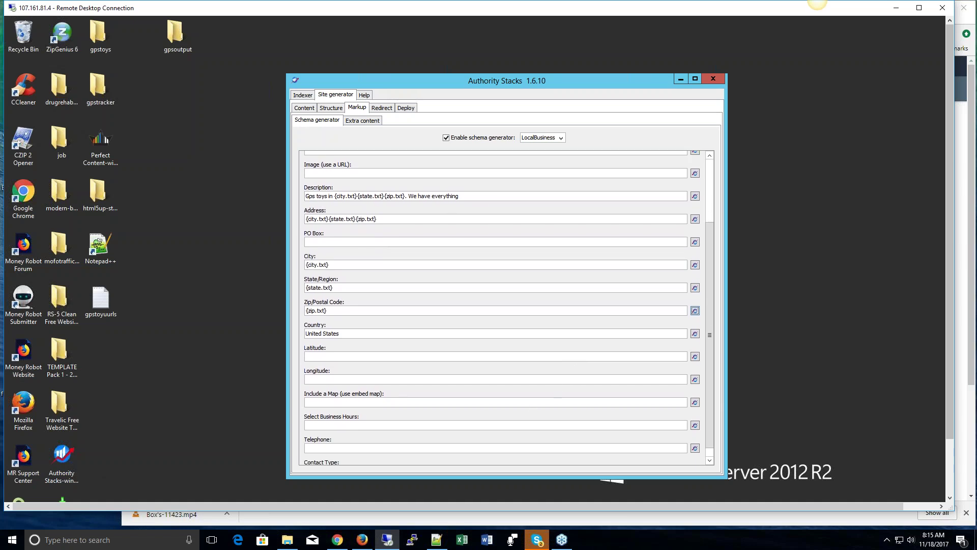
left_click(533, 422)
type("open around the clo")
scroll(402, 422, "down", 1)
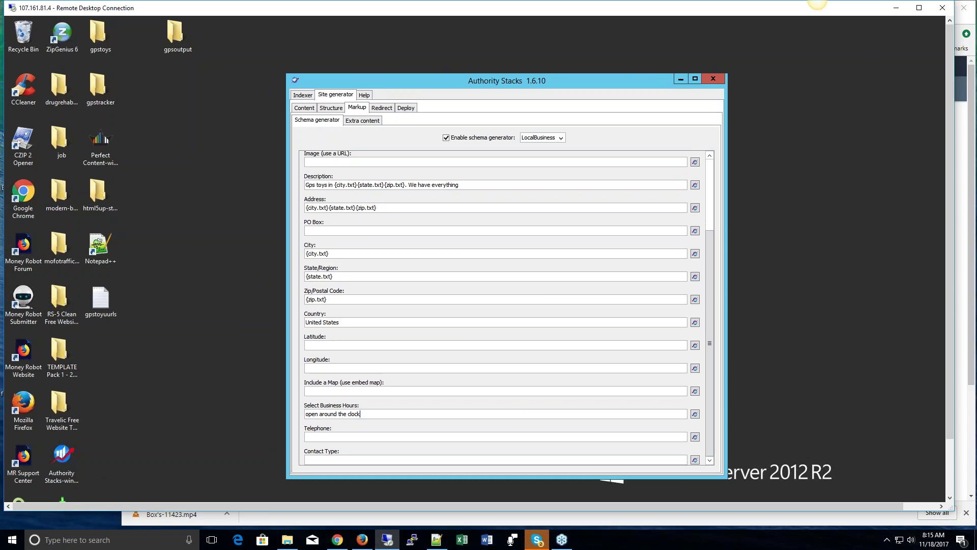
Delete the previously generated 01 Gps-Stuffed-Toy-Animals folder from the gpsoutput folder on the desktop.
scroll(547, 204, "up", 2)
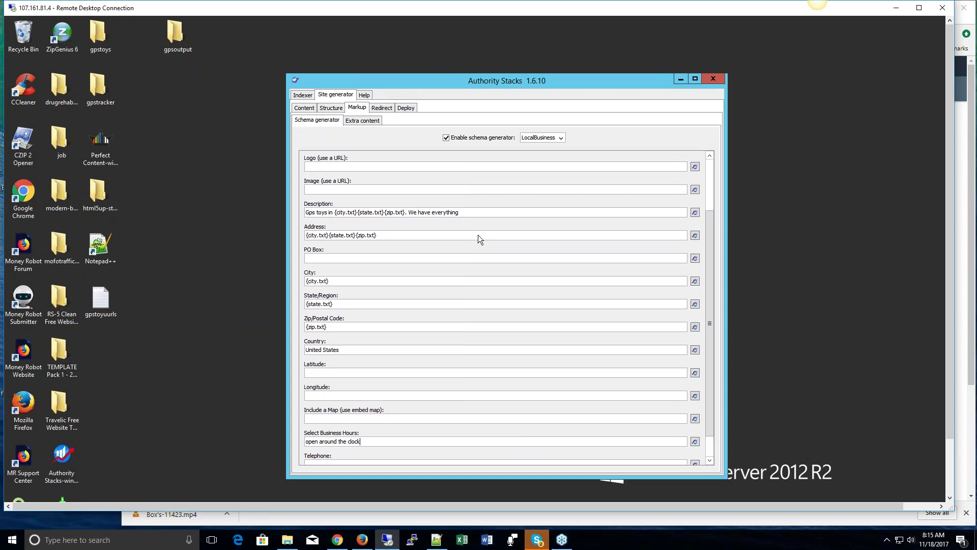
scroll(546, 202, "up", 2)
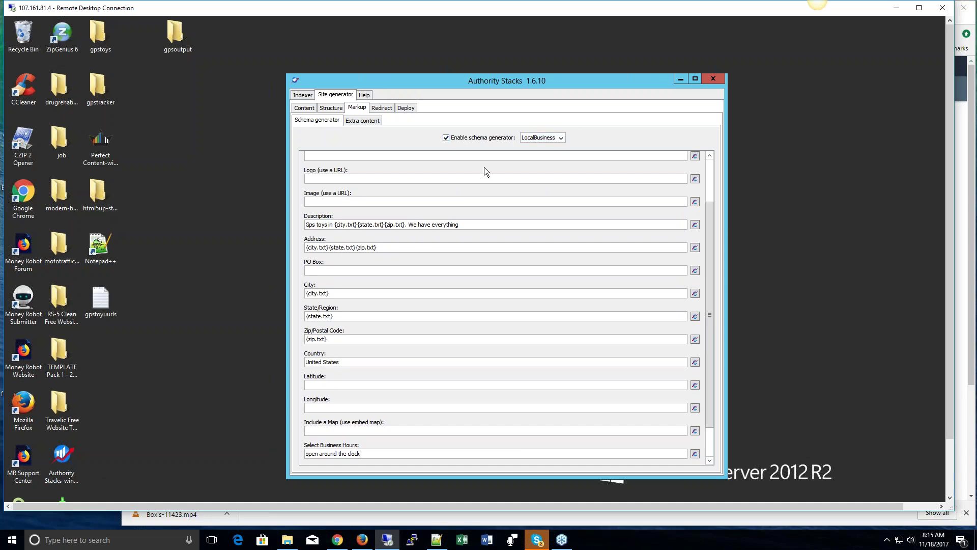
scroll(459, 314, "up", 5)
scroll(469, 305, "up", 2)
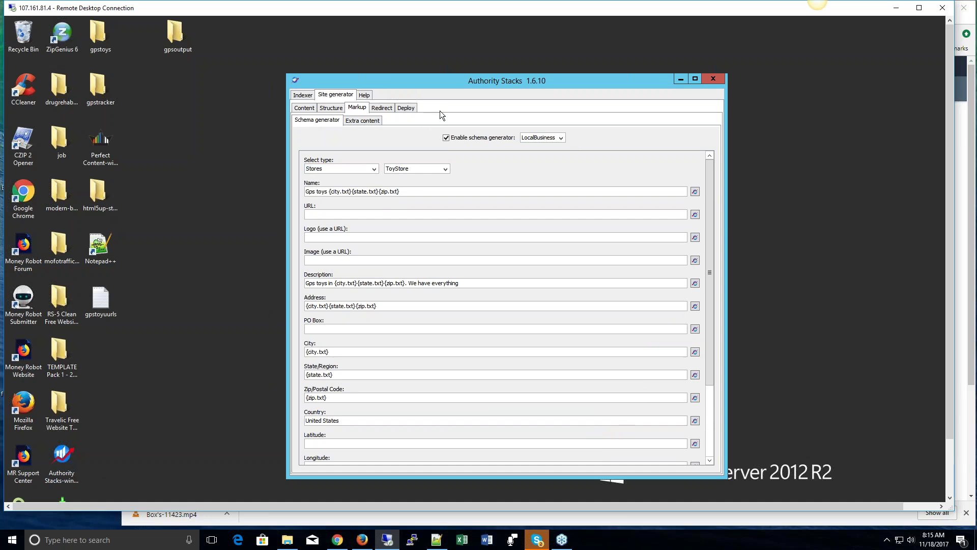
left_click(408, 108)
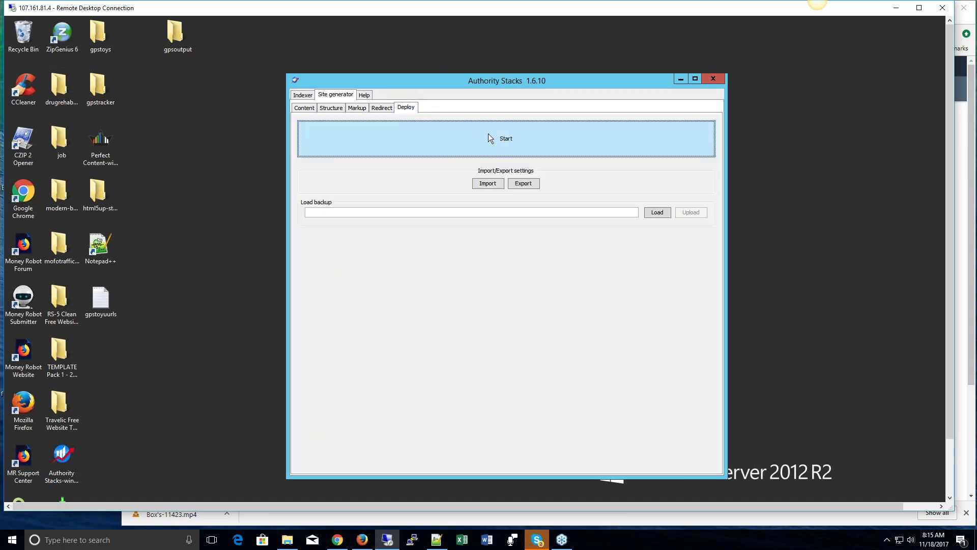
left_click(181, 38)
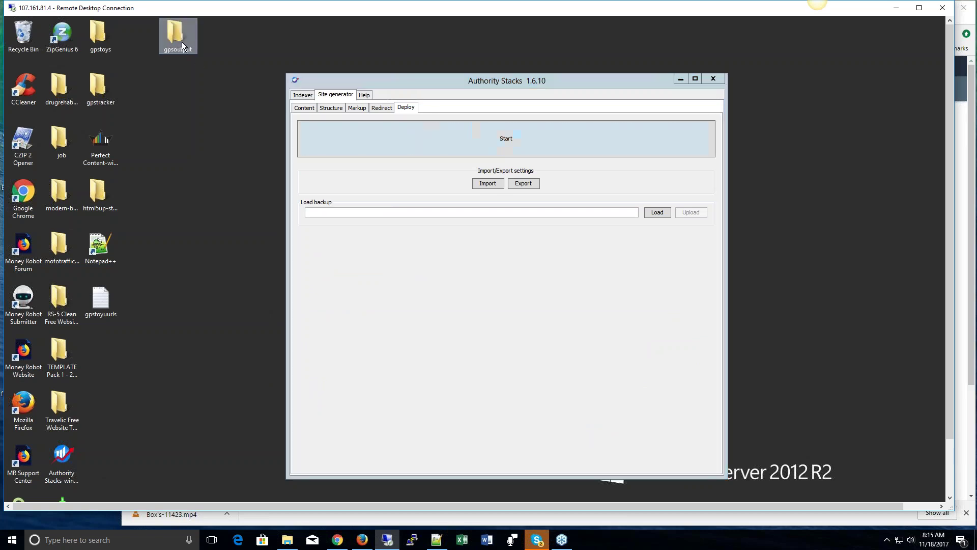
double_click(182, 46)
left_click_drag(375, 225, 27, 32)
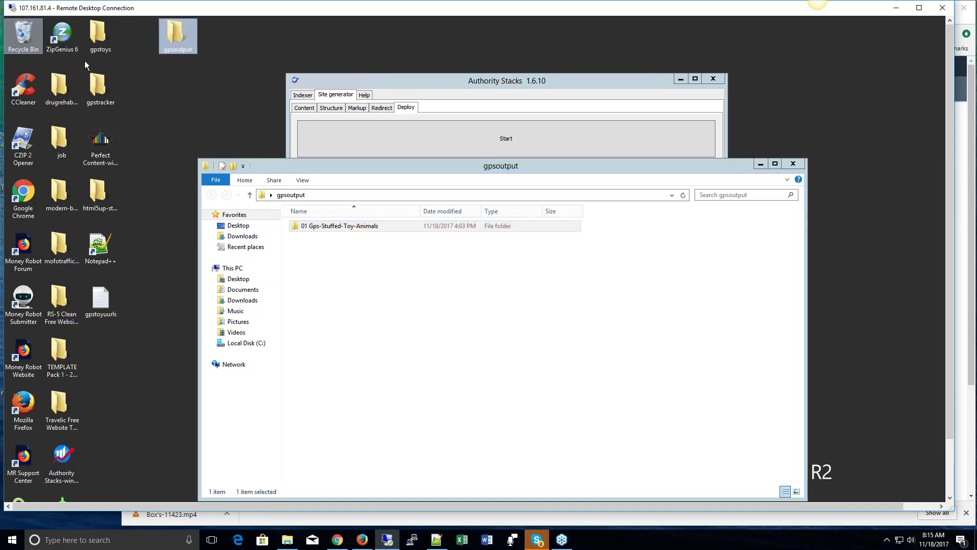
left_click(795, 163)
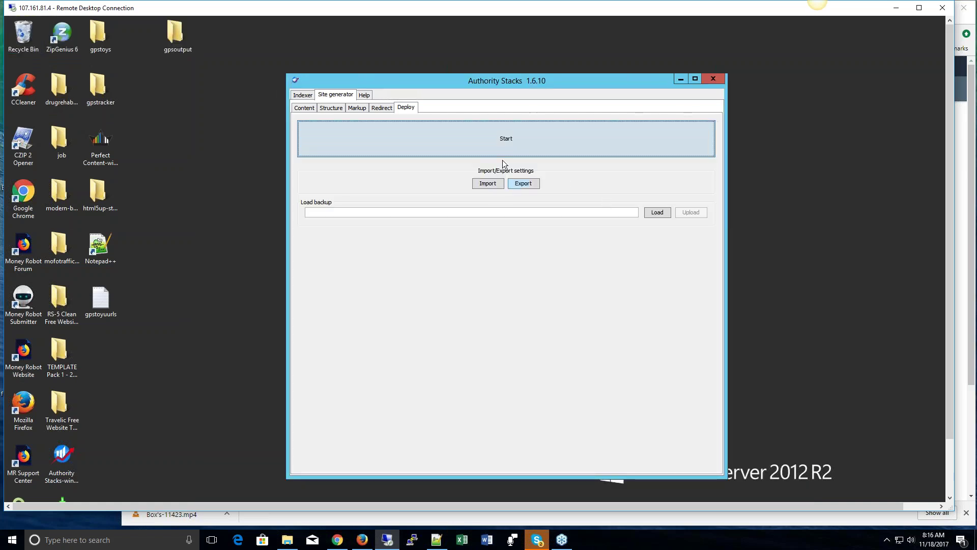
Add the Gps Stuffed Toy Animals site to the deployment with the Dummy uploader and run the site generation.
left_click(505, 150)
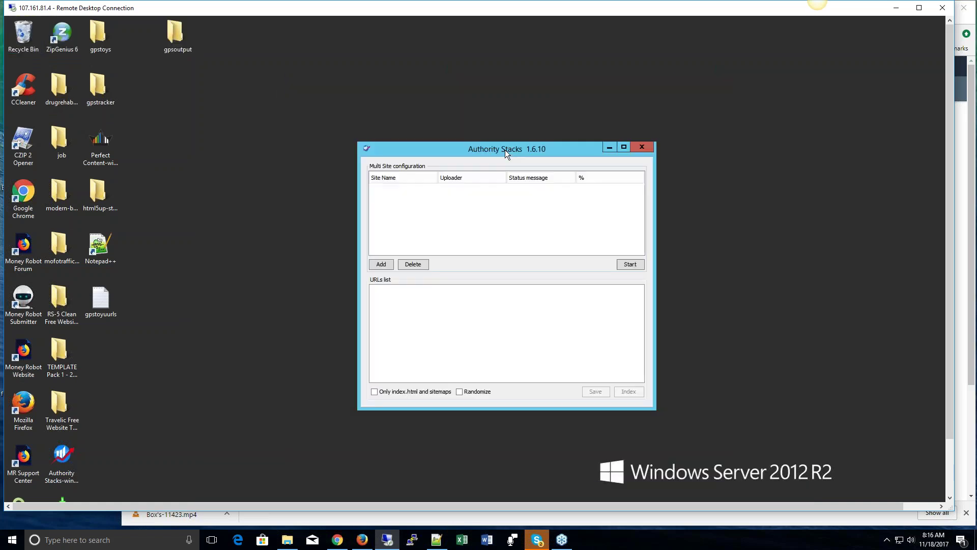
left_click(381, 264)
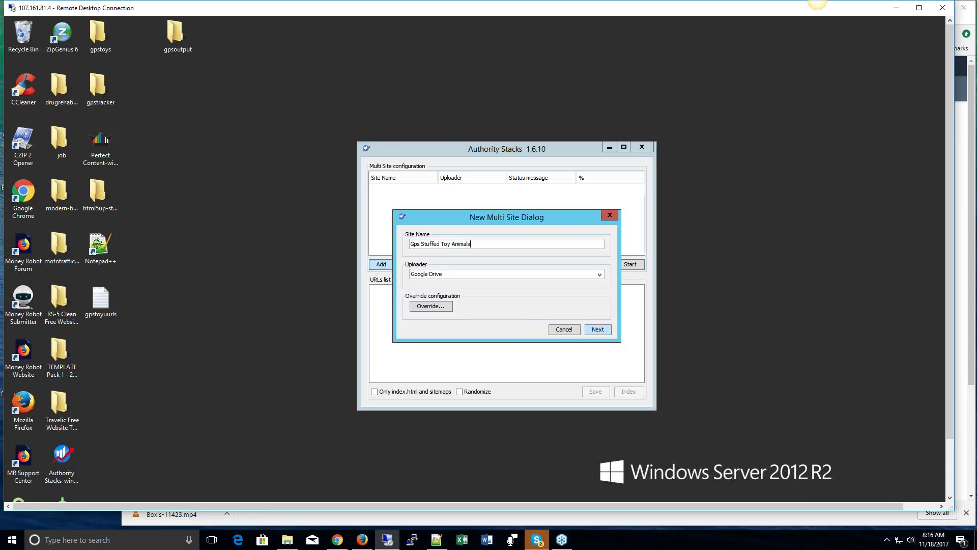
left_click(598, 330)
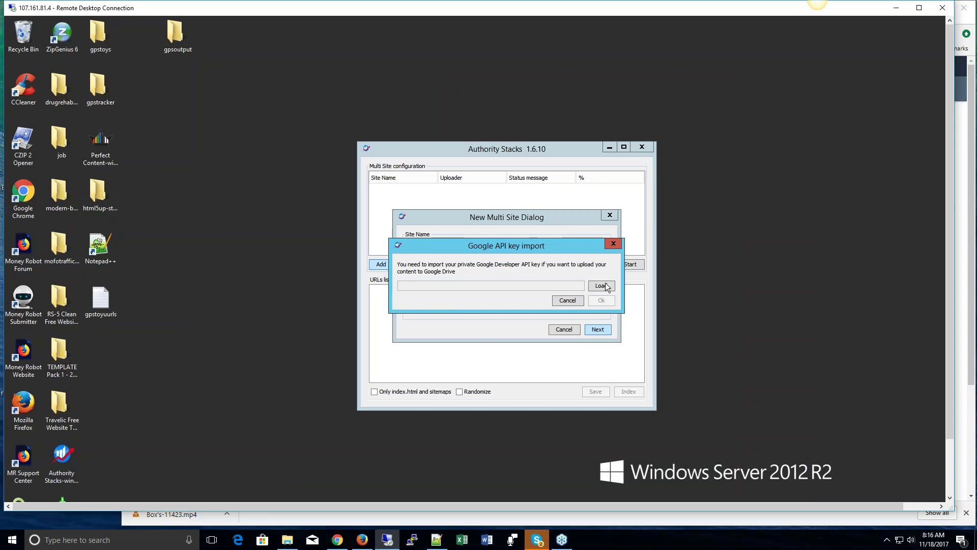
left_click(569, 300)
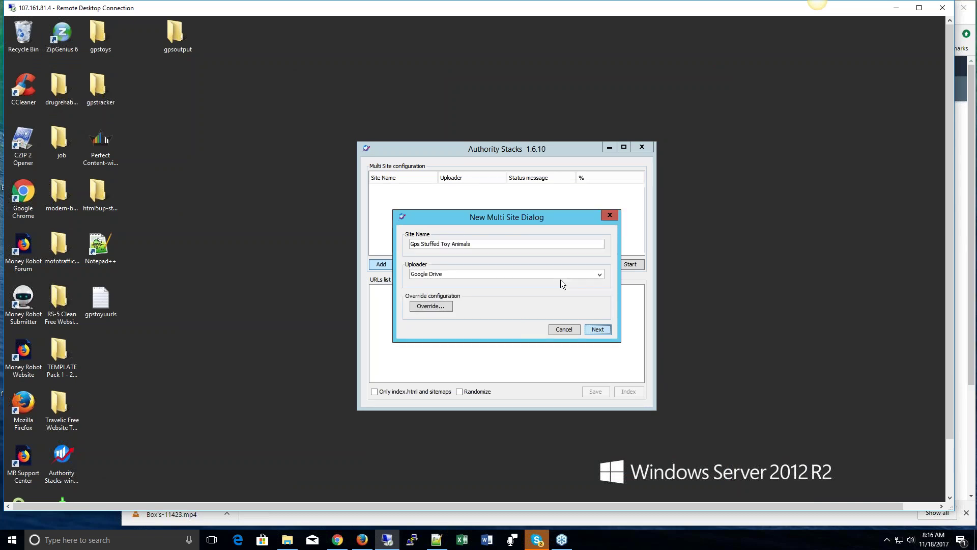
left_click(600, 273)
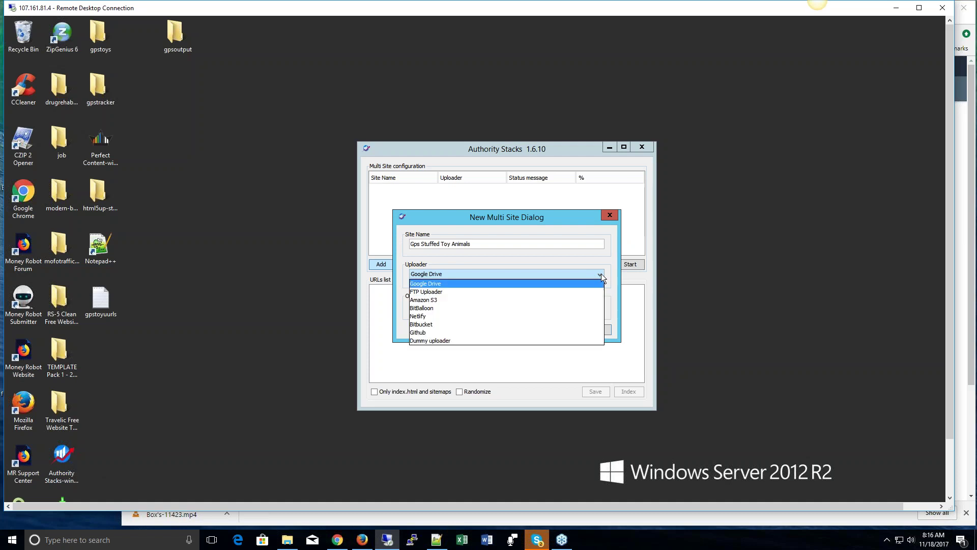
left_click(505, 341)
left_click(592, 328)
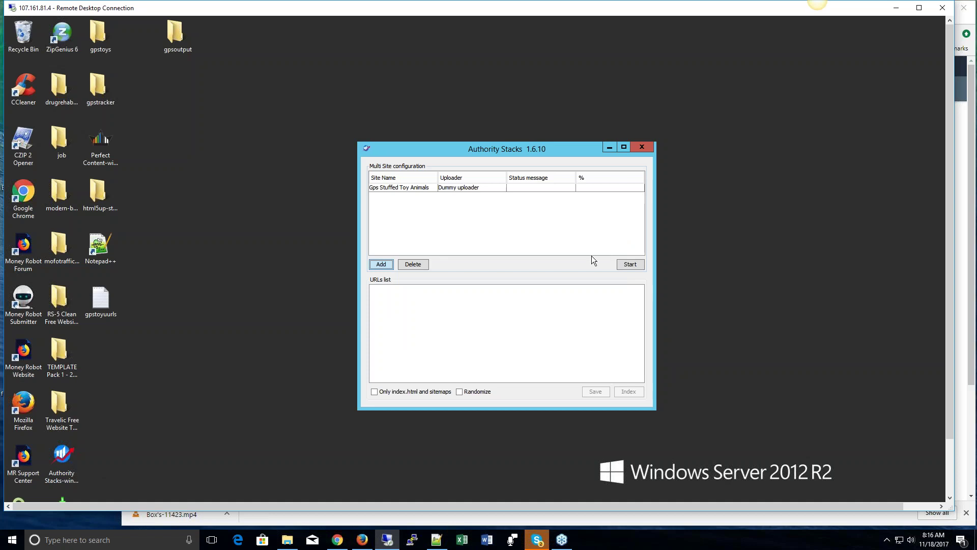
left_click(623, 267)
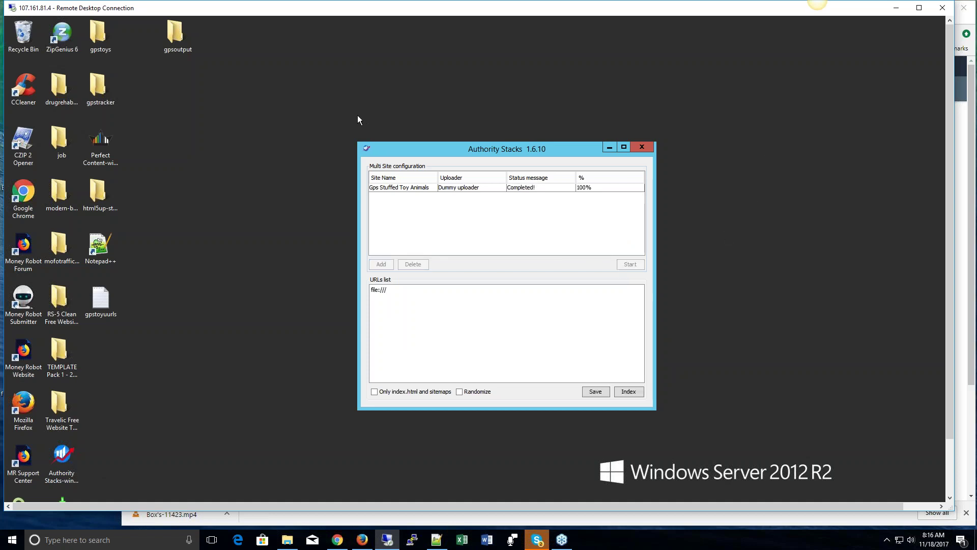
Open the best-cheap-gps-tracker-for-kids page for Safety Harbor from the regenerated 01 Gps-Stuffed-Toy-Animals folder in gpsoutput.
double_click(181, 41)
double_click(356, 226)
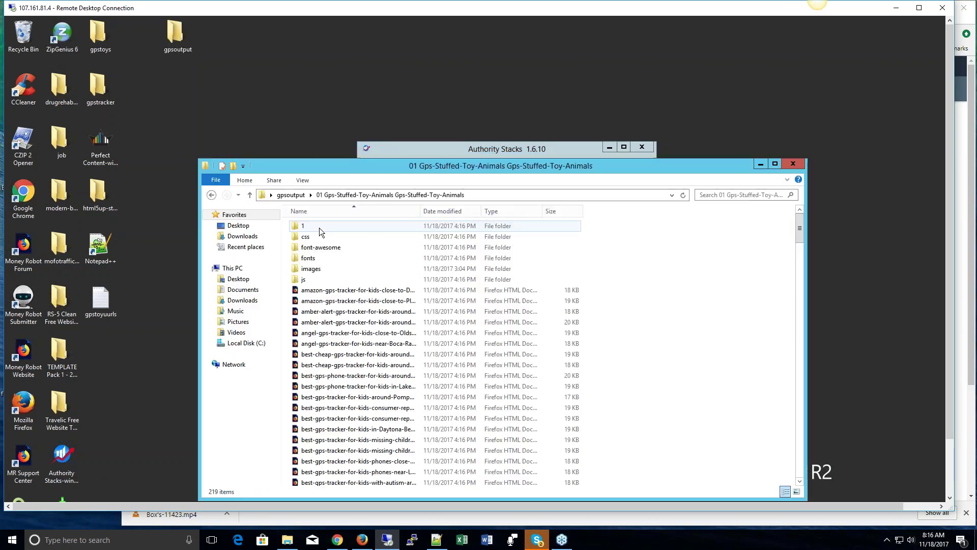
left_click(346, 364)
key("Return")
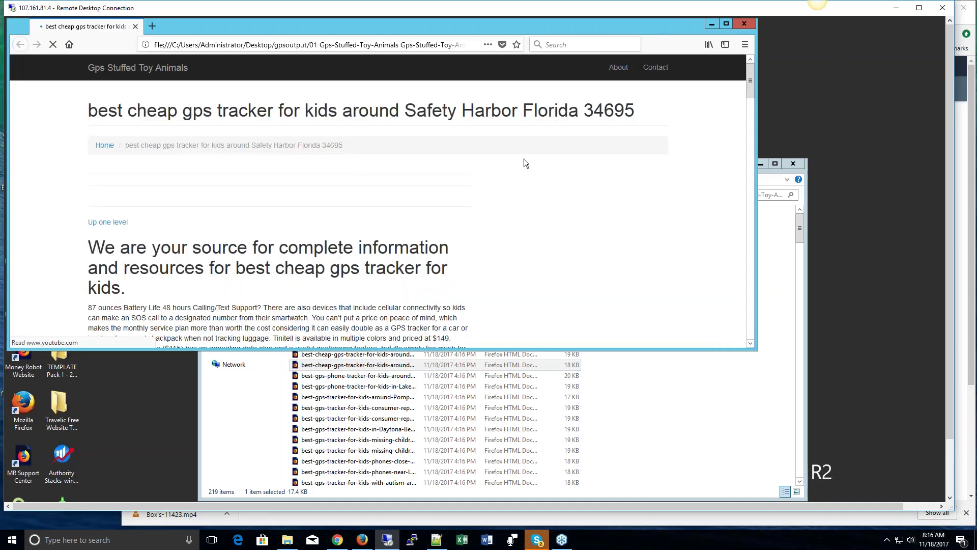
View the page's source and check its ToyStore schema block against the rendered page.
right_click(652, 130)
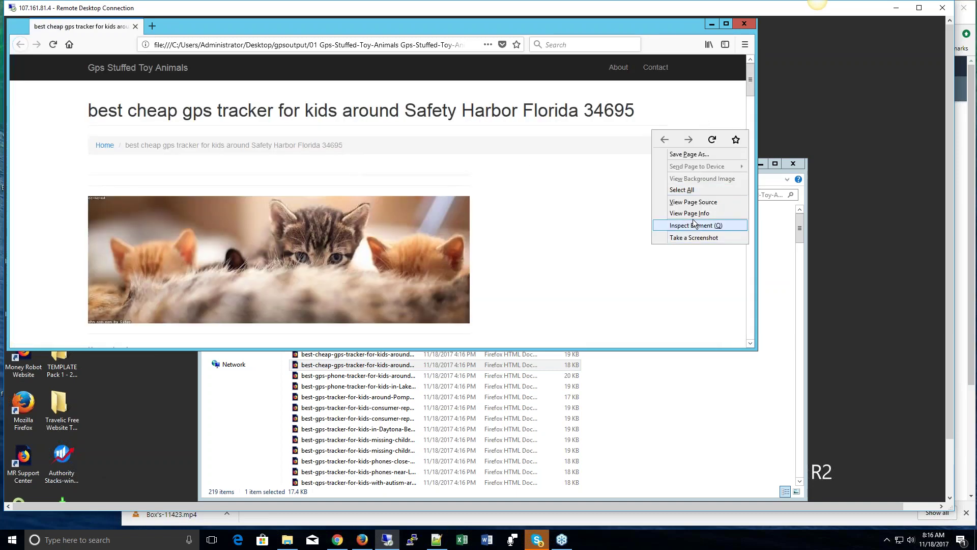
left_click(693, 202)
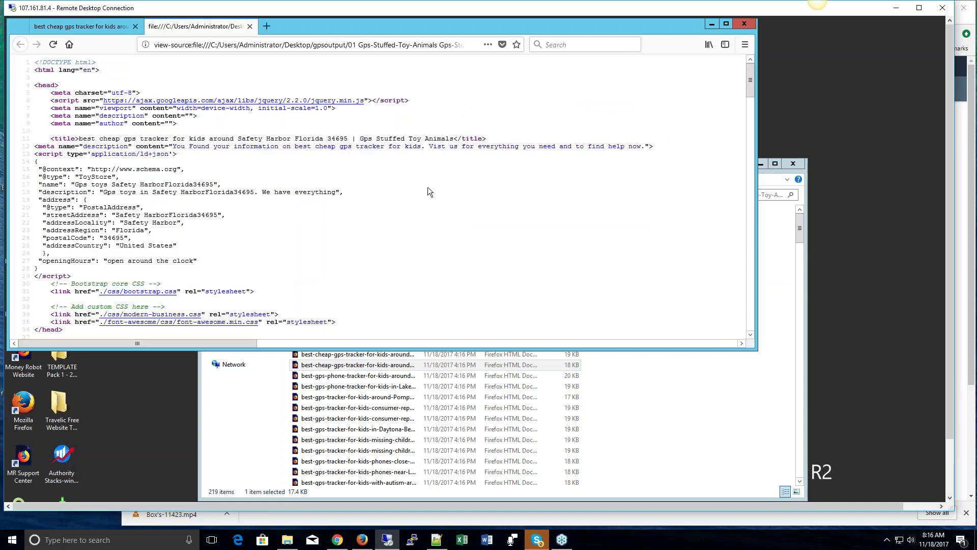
left_click_drag(66, 269, 39, 200)
left_click(377, 230)
left_click(80, 29)
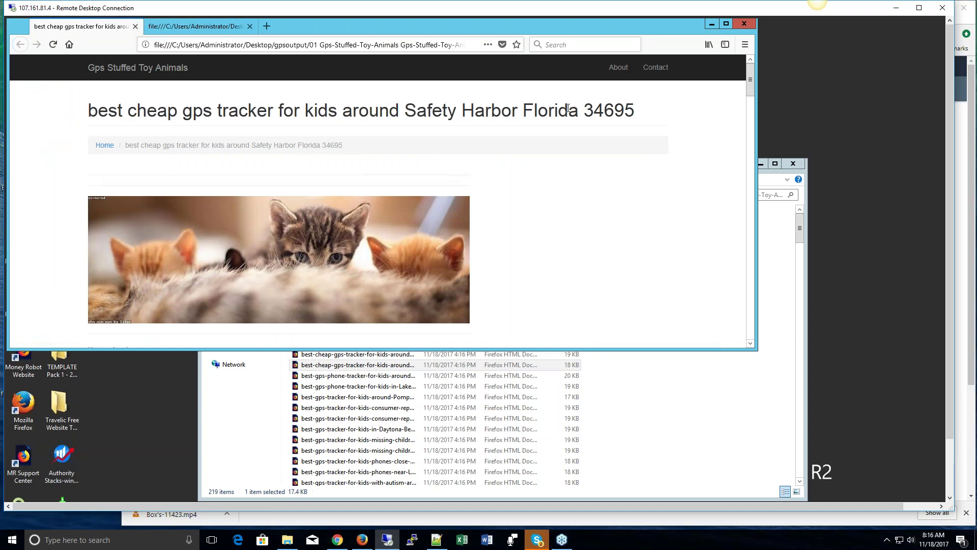
left_click(187, 21)
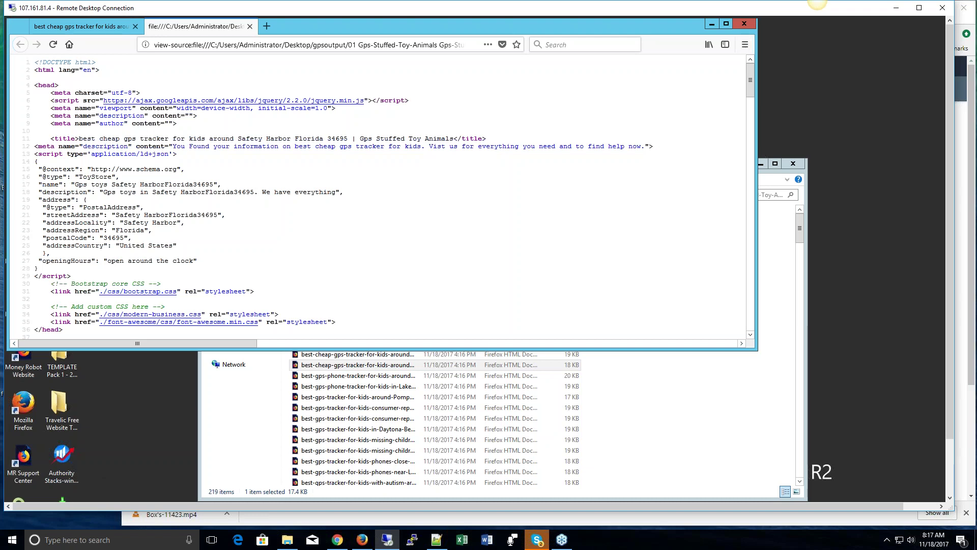
Close both browser tabs, the output folder and the completed multi-site deployment window.
left_click(750, 24)
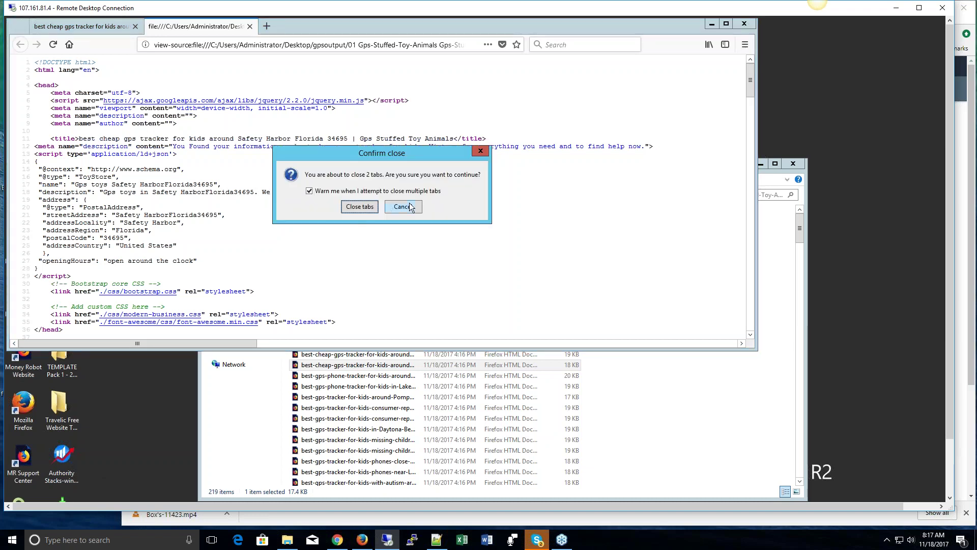
left_click(359, 207)
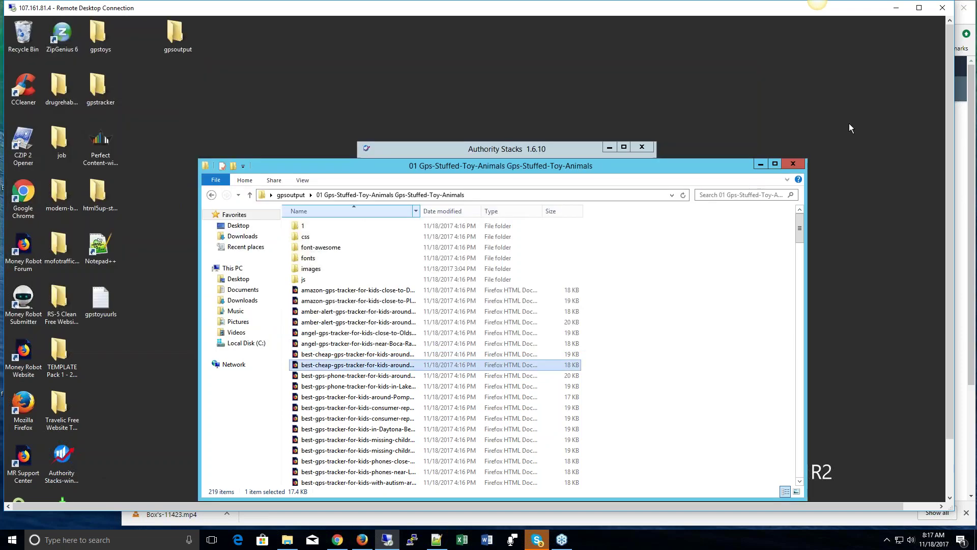
left_click(792, 165)
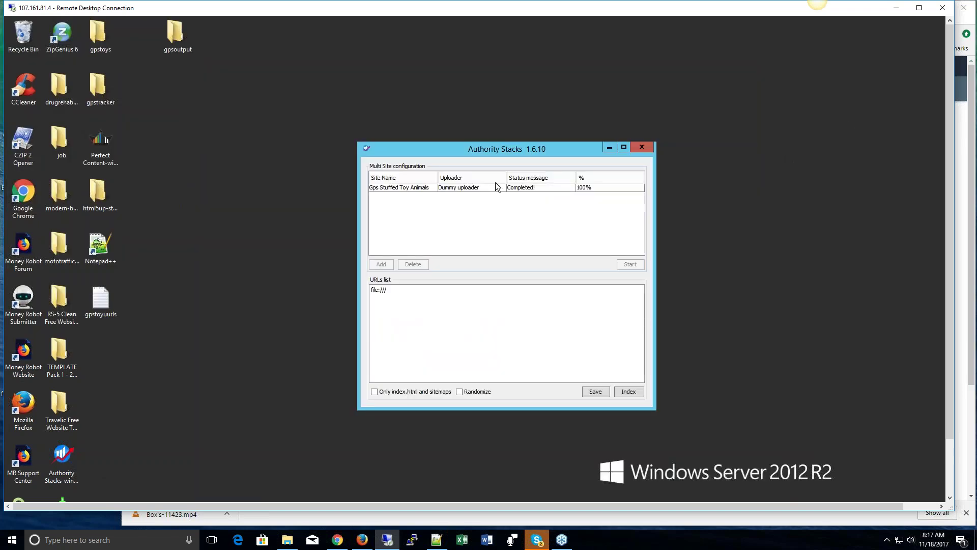
left_click(642, 147)
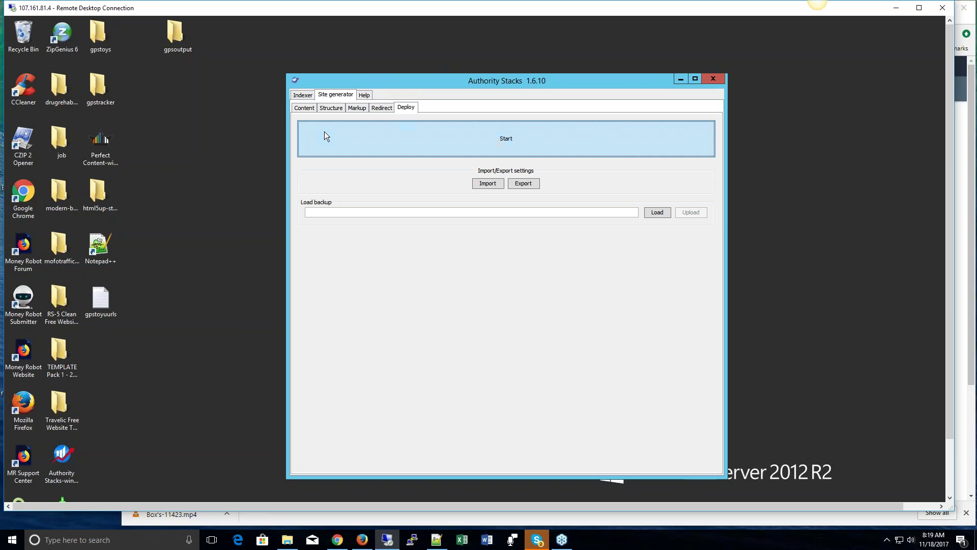
Examine the keyword, preposition, city, state and zip shortcodes that make up the site's title in the content settings.
left_click(310, 110)
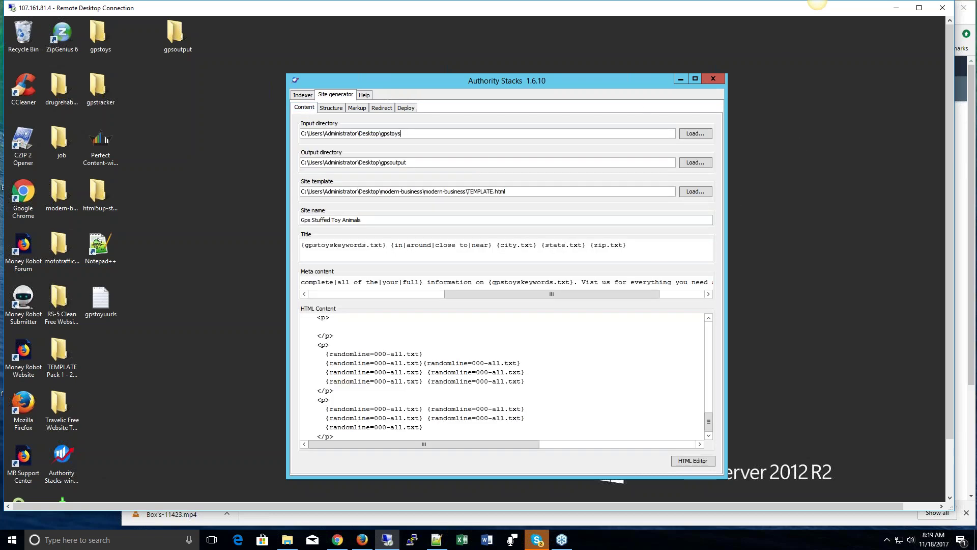
left_click_drag(388, 246, 292, 254)
key("shift+End")
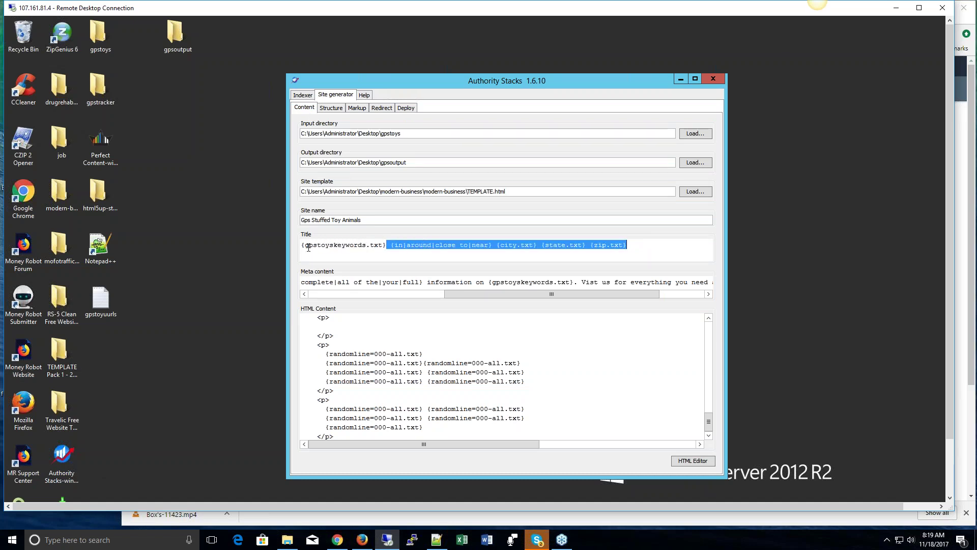
left_click(308, 247, "shift")
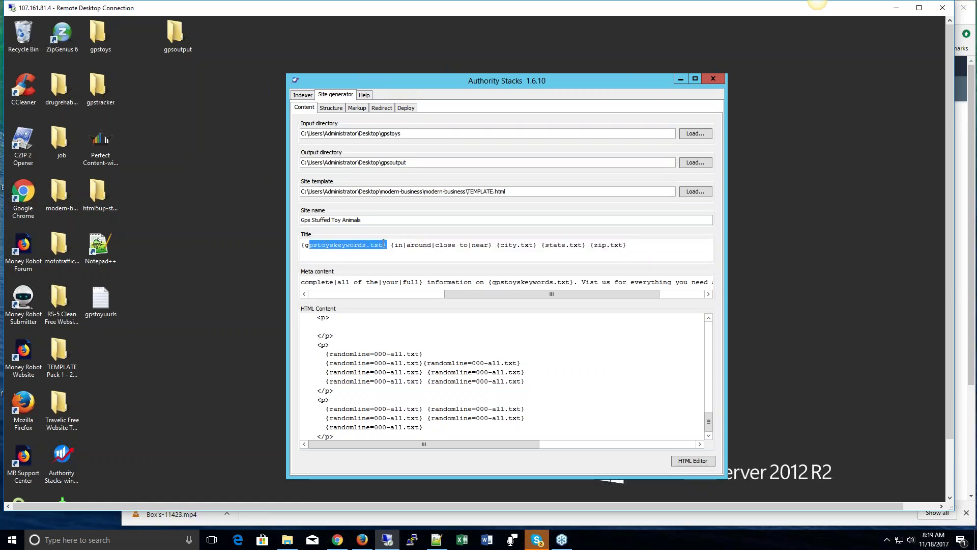
left_click(385, 245)
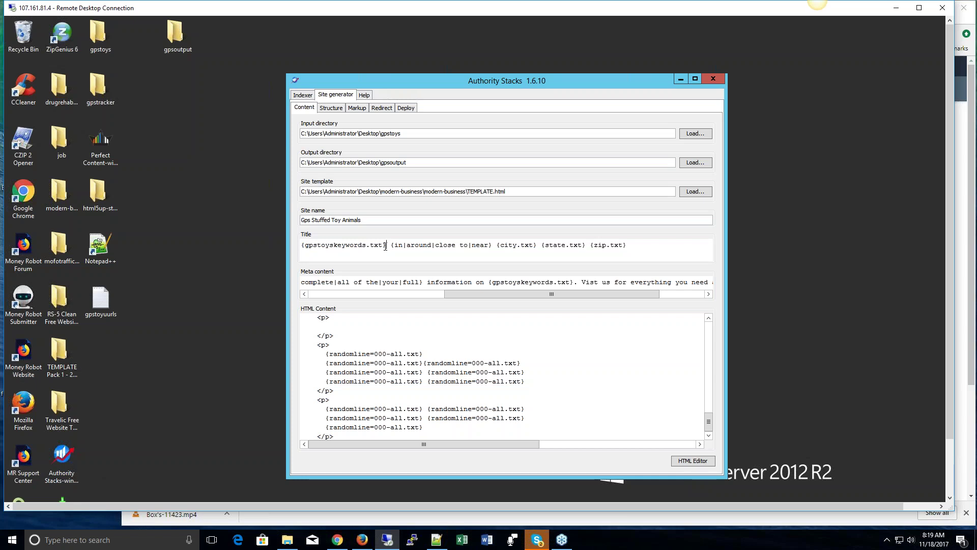
key("shift+End")
key("shift+Home")
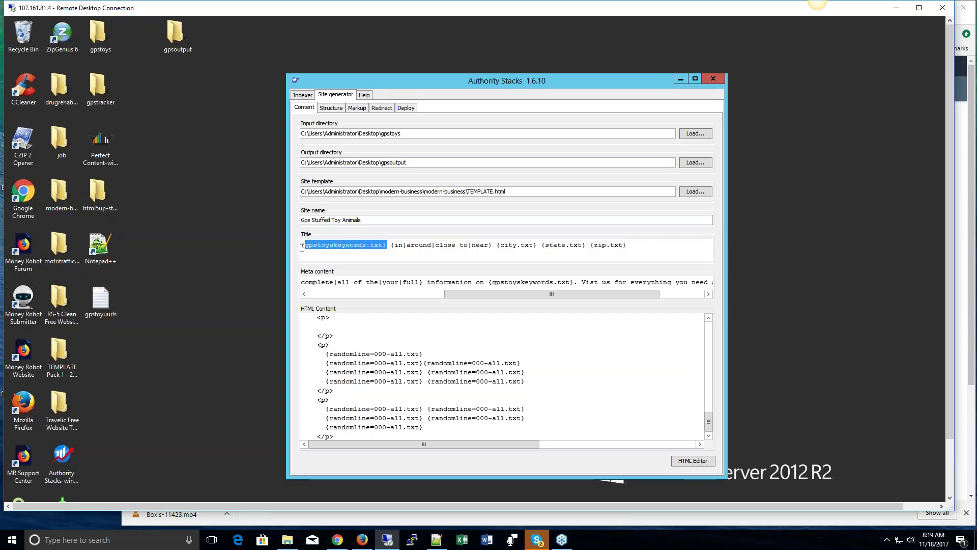
key("shift+End")
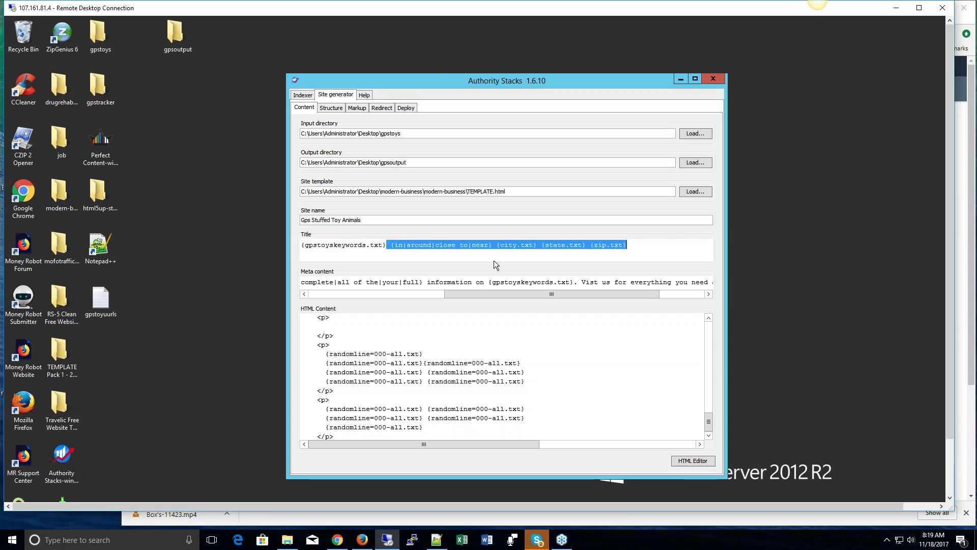
key("End")
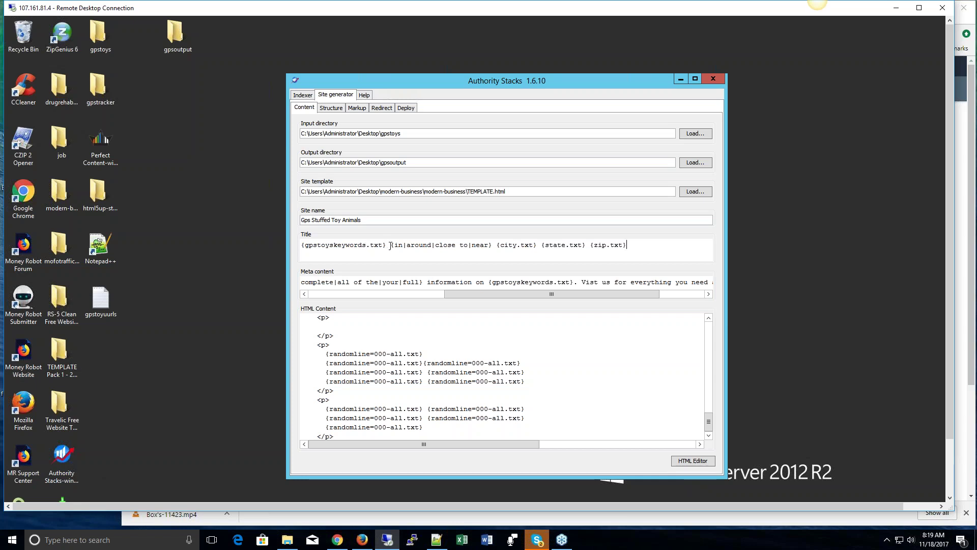
left_click(661, 244)
left_click_drag(379, 246, 301, 248)
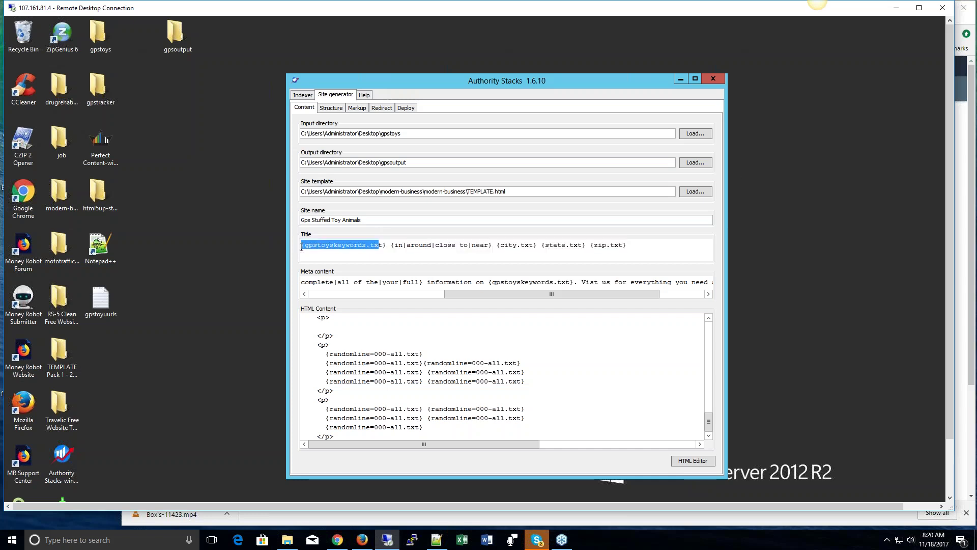
left_click_drag(624, 246, 590, 246)
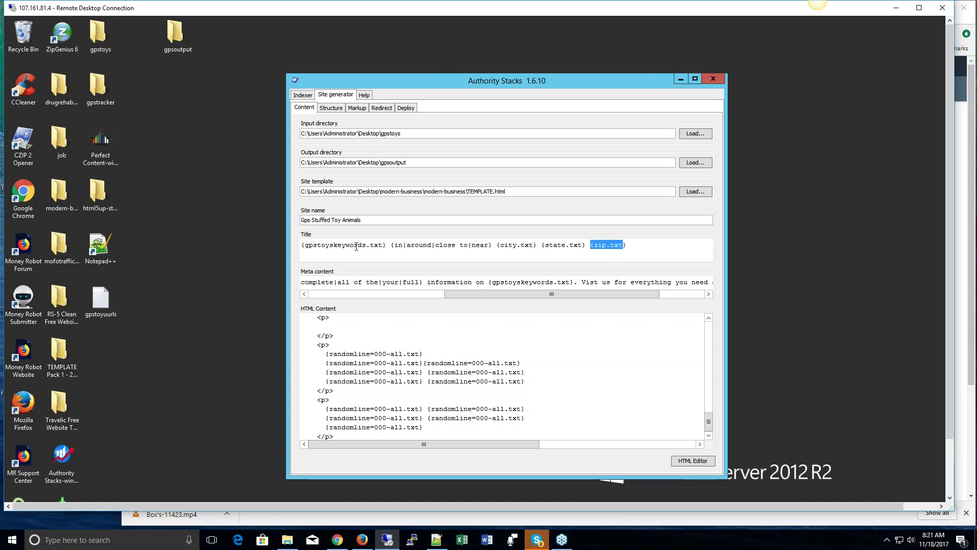
left_click(636, 250)
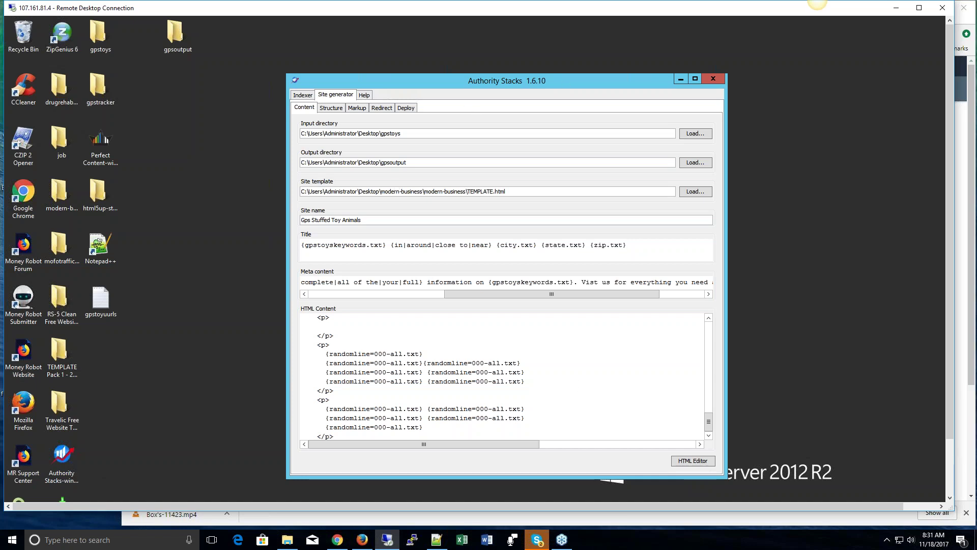
Open the HTML content in an enlarged HTML editor and wrap the two paragraphs under "additional Information on" in a {…|…} spin block.
left_click(691, 463)
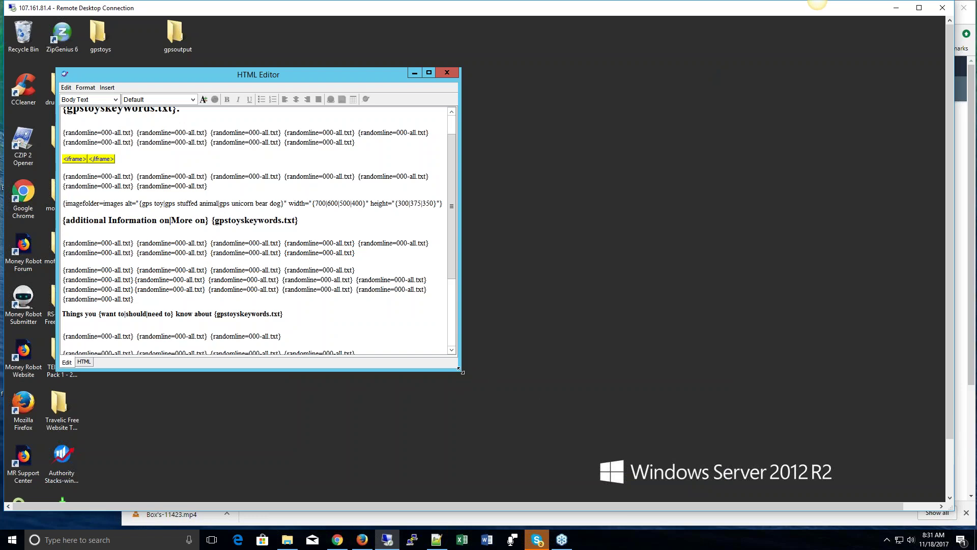
left_click_drag(461, 371, 727, 485)
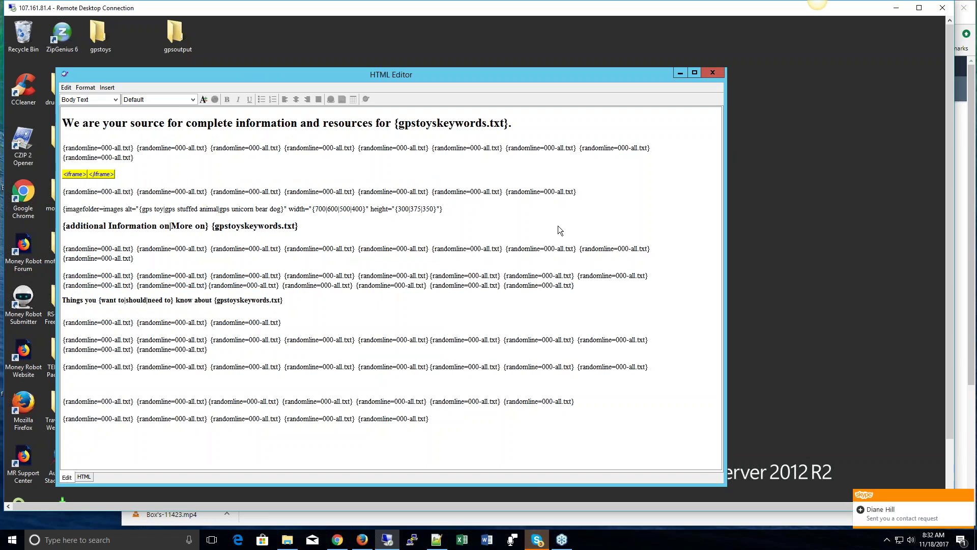
left_click(64, 249)
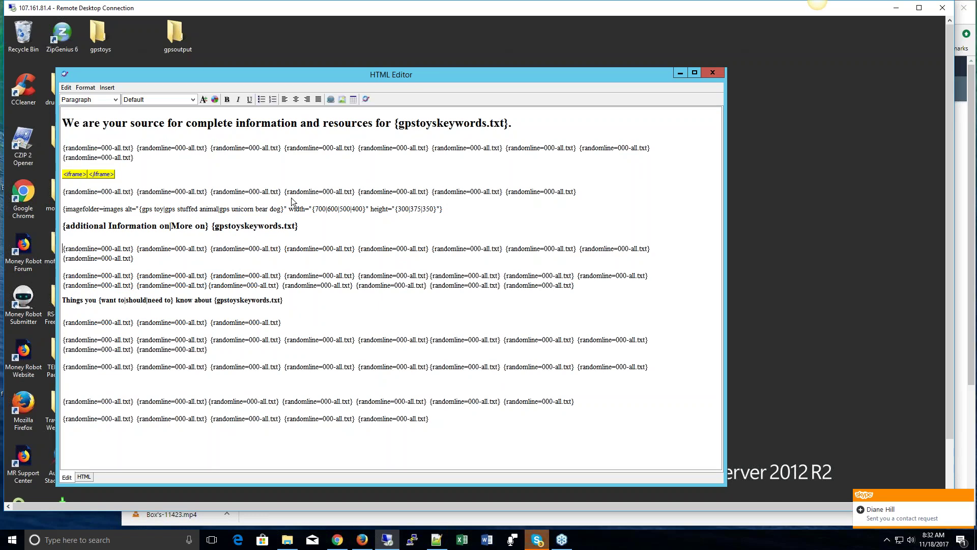
type("{")
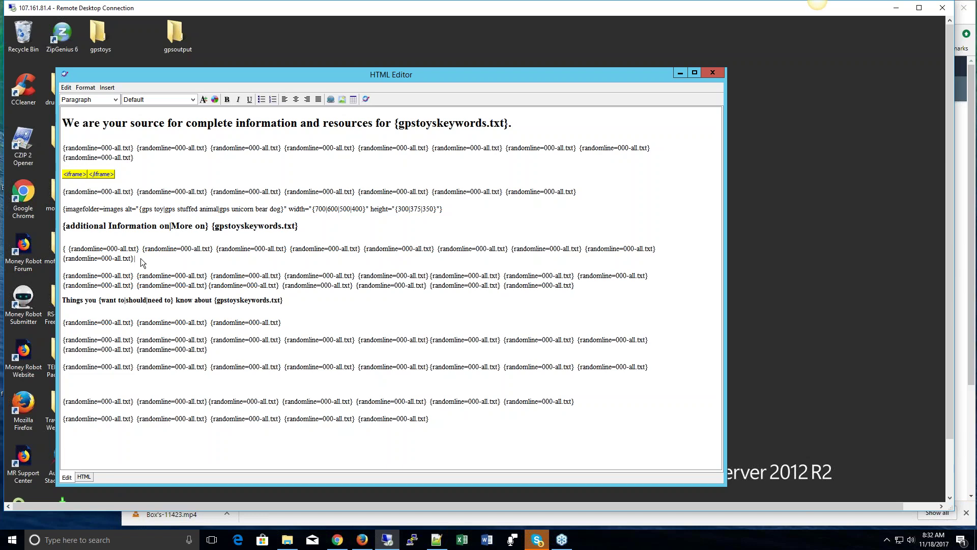
key("Delete")
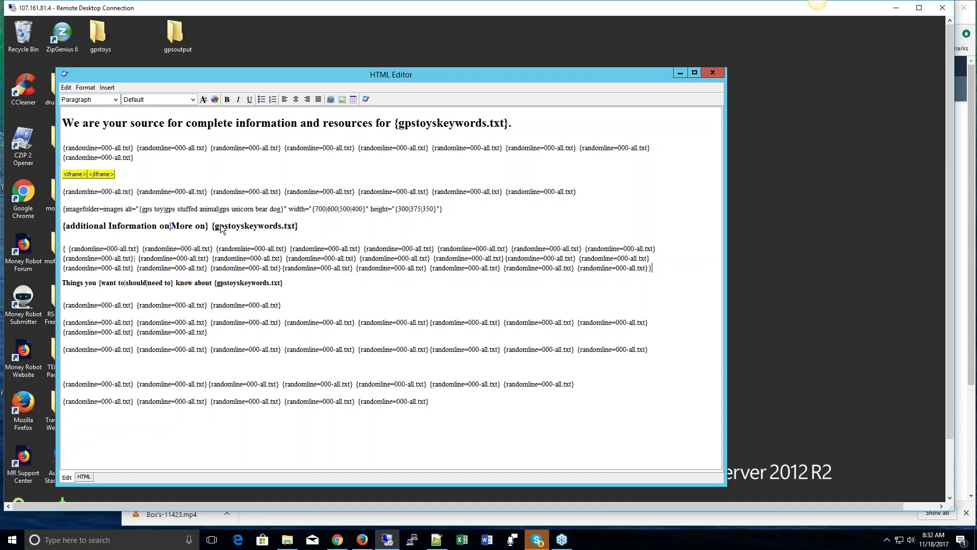
Put the spin block's options, pipe separator and closing brace on separate lines, adding a second pipe before the closing brace.
left_click(134, 260)
key("Return")
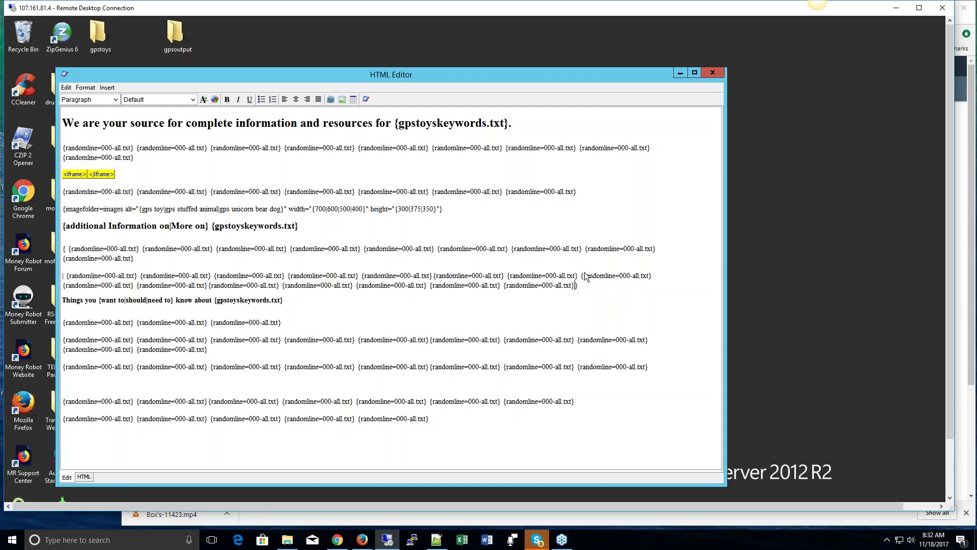
key("Return")
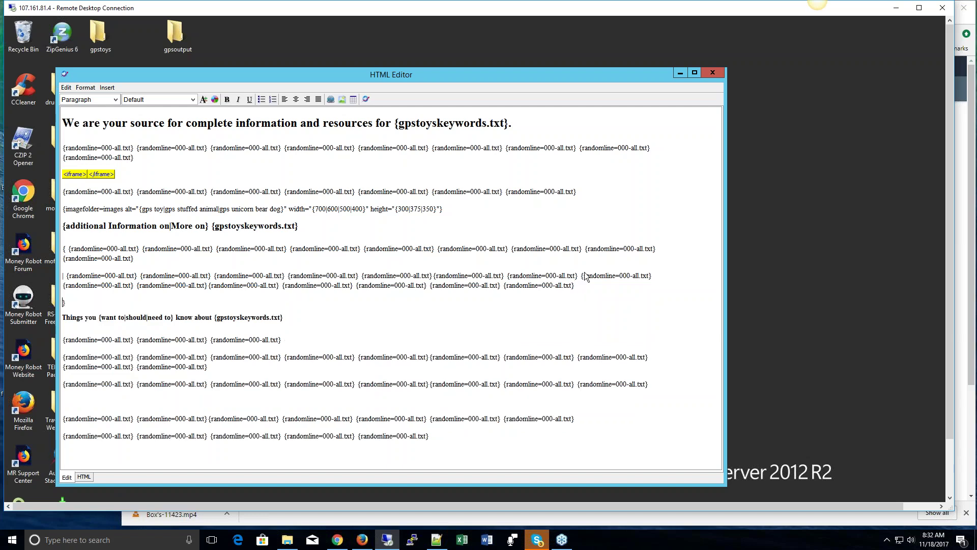
key("Return")
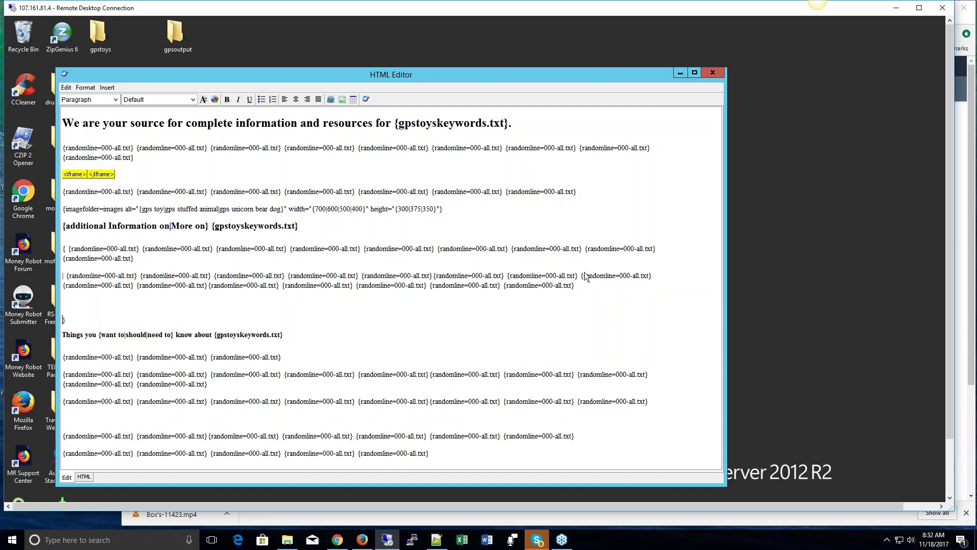
key("Up")
left_click(68, 276)
key("Return")
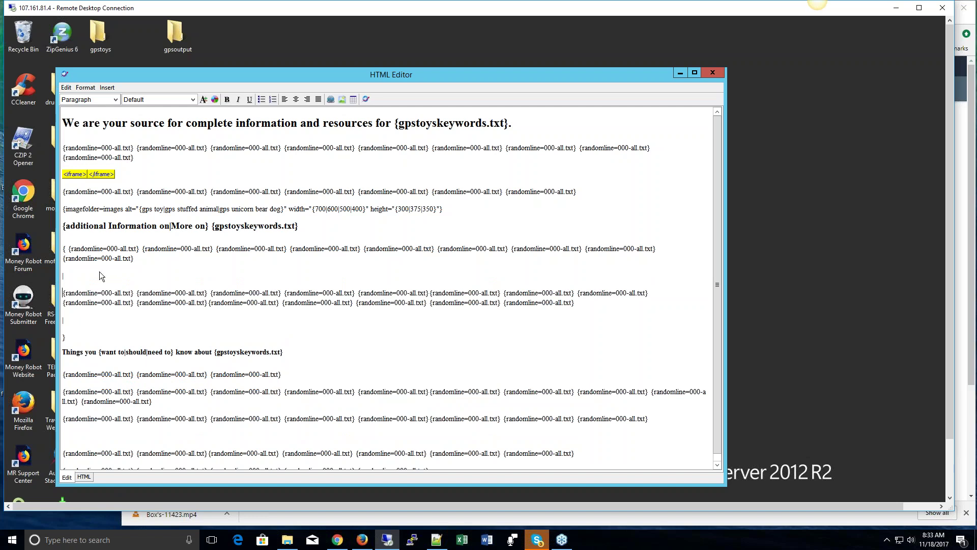
Highlight the two paragraph options in turn and add "nothin to see here" as the spin block's third option.
left_click_drag(134, 259, 70, 250)
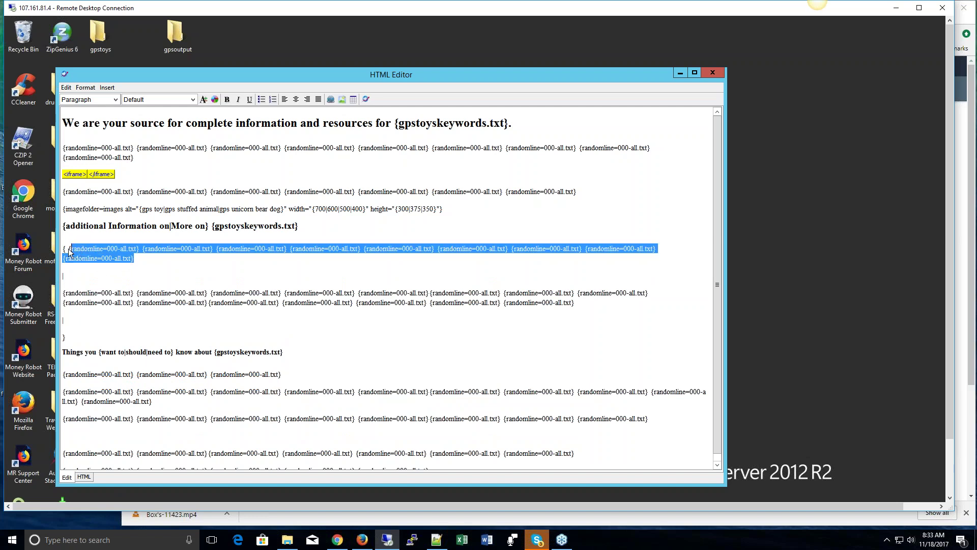
left_click(93, 326)
left_click_drag(575, 306, 56, 298)
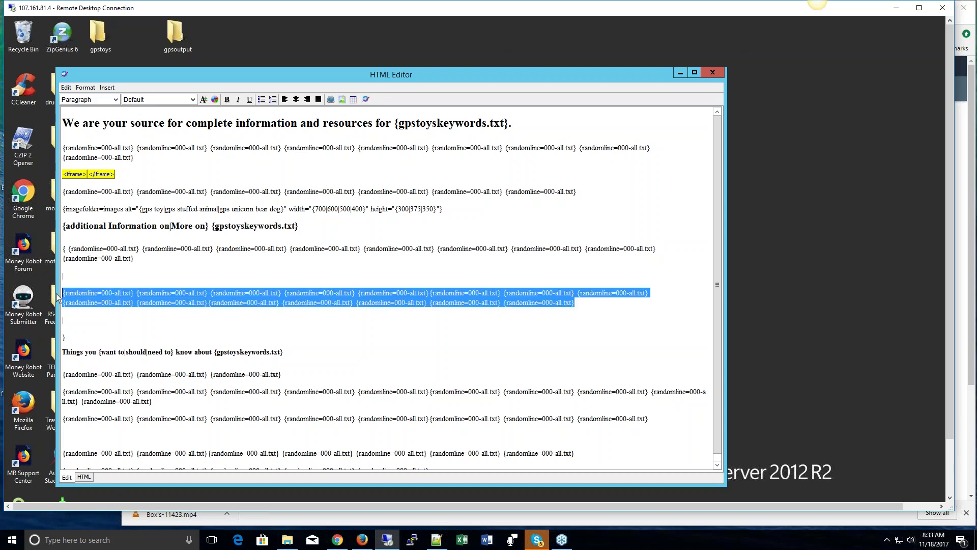
left_click(87, 320)
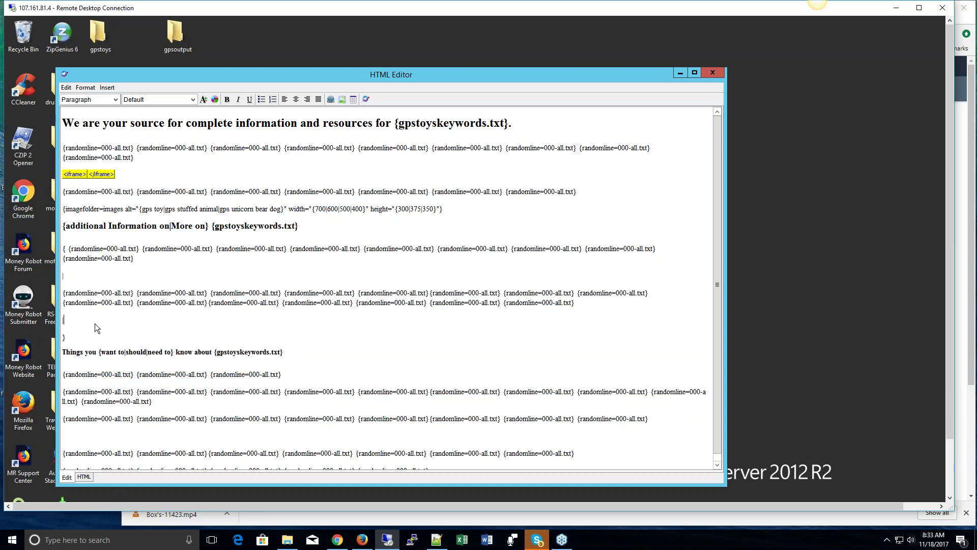
key("Return")
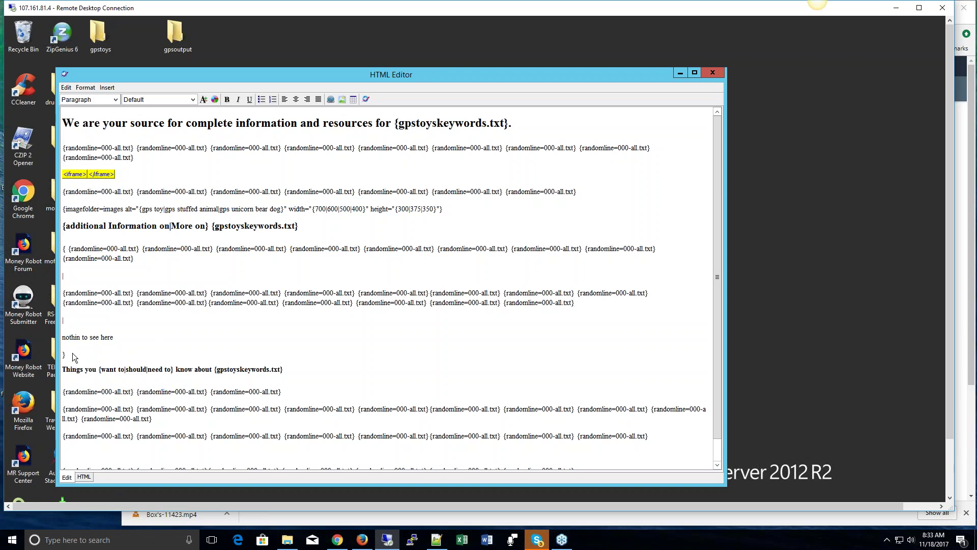
Remove the third option, pipes and braces of the spin block under "additional Information on", and close the HTML editor.
left_click_drag(72, 353, 68, 322)
key("Delete")
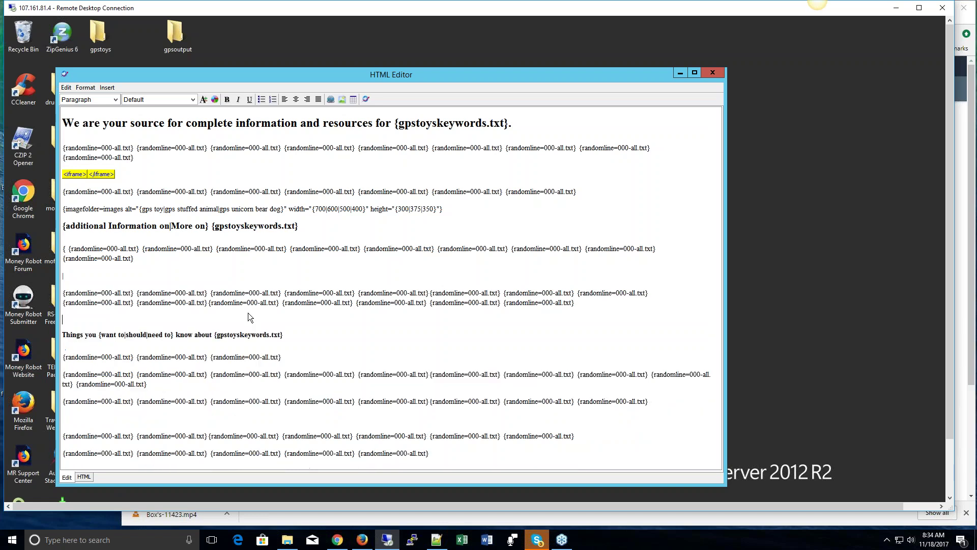
left_click(248, 313)
key("BackSpace")
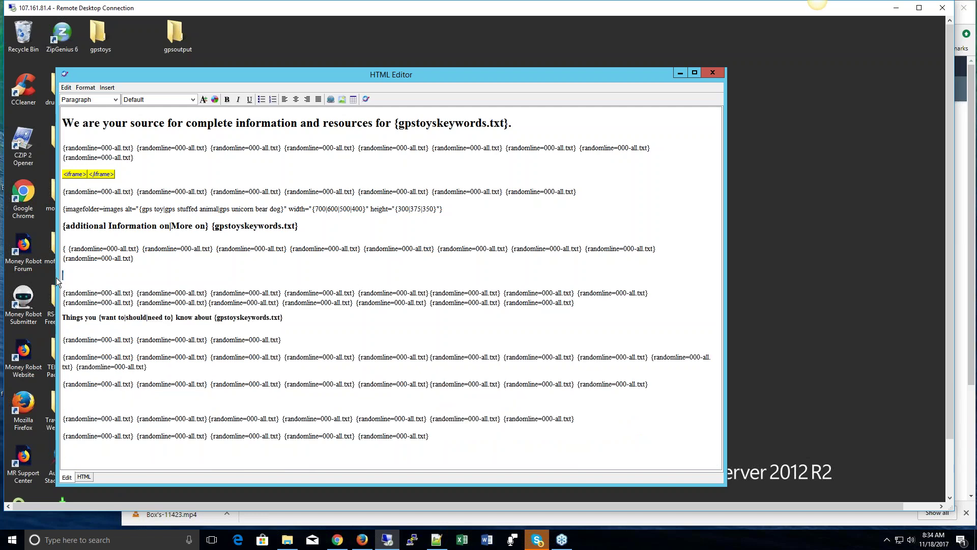
key("BackSpace")
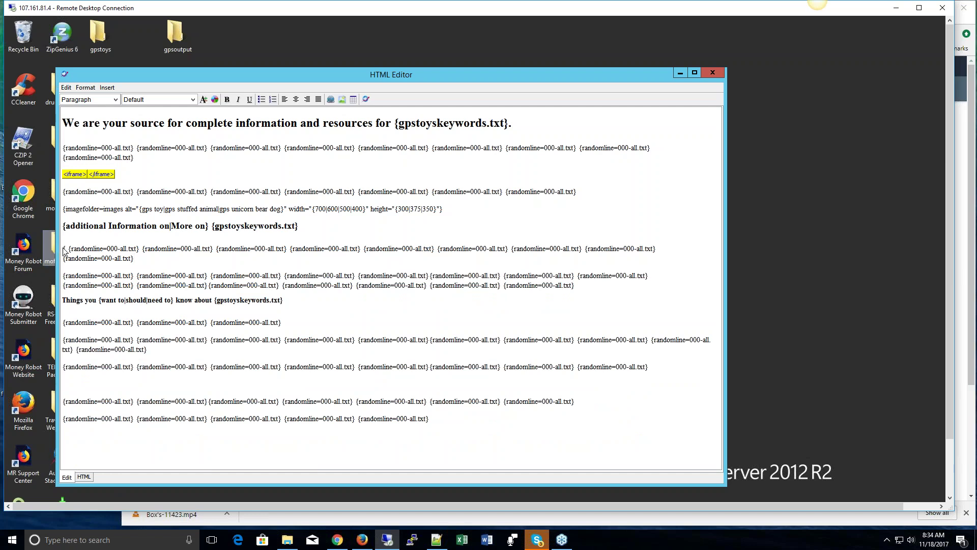
key("Delete")
key("Delete")
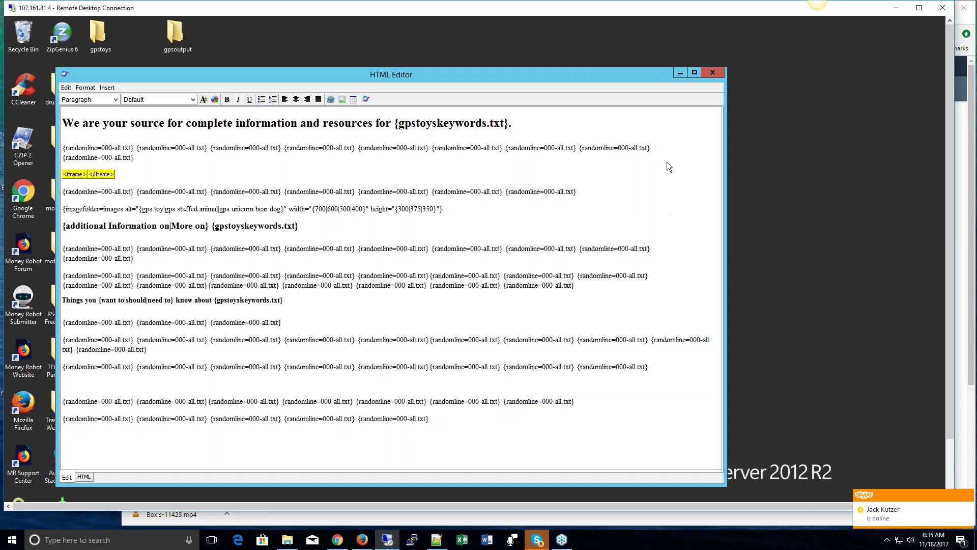
left_click(706, 73)
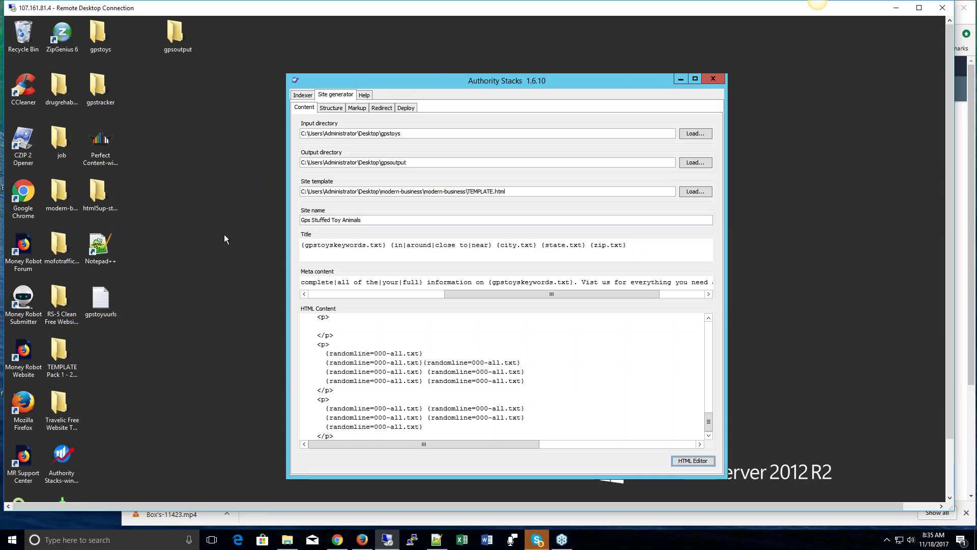
Review the site generator's structure, markup, redirect and deploy settings in turn.
left_click(332, 110)
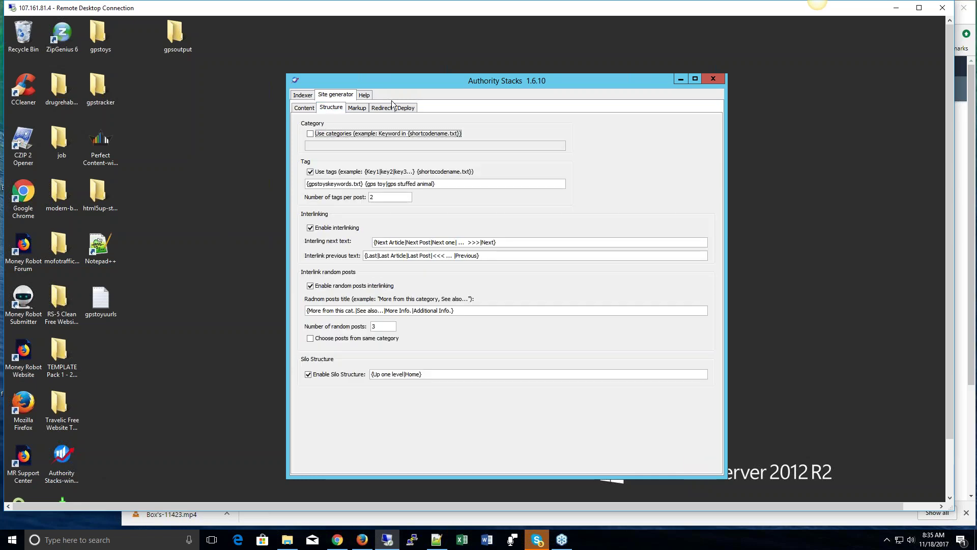
left_click(355, 110)
left_click(383, 107)
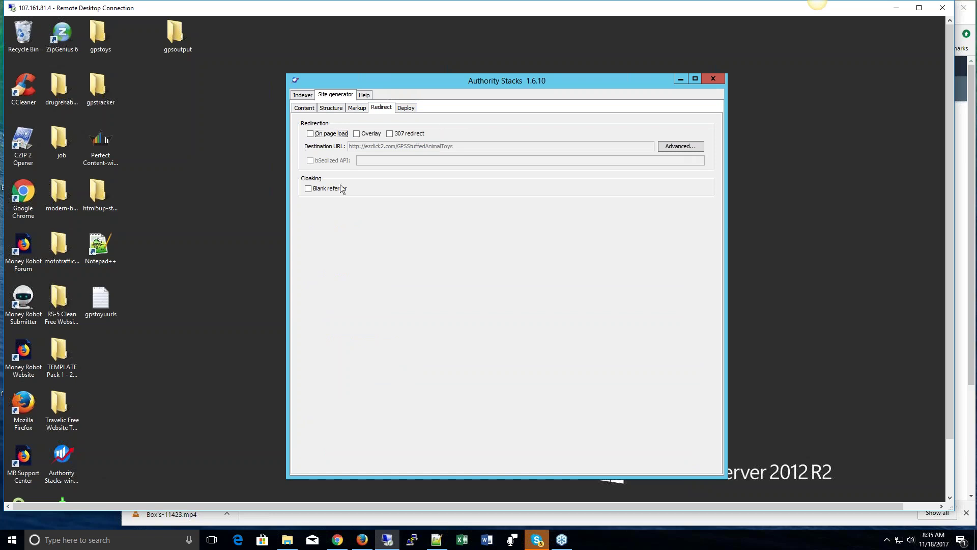
left_click(407, 108)
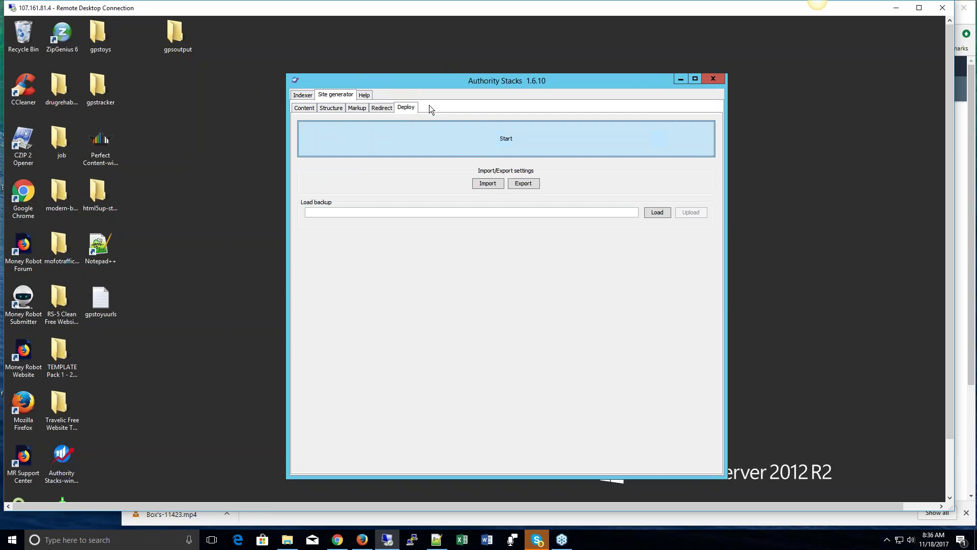
Enable redirection on page load, and inspect the advanced per-page-type redirect URLs without changing them.
left_click(380, 109)
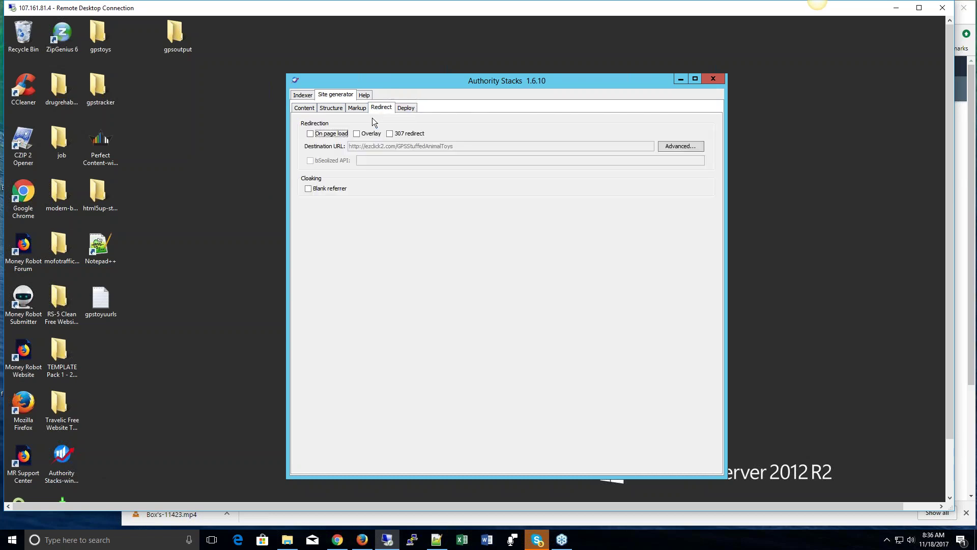
left_click(311, 134)
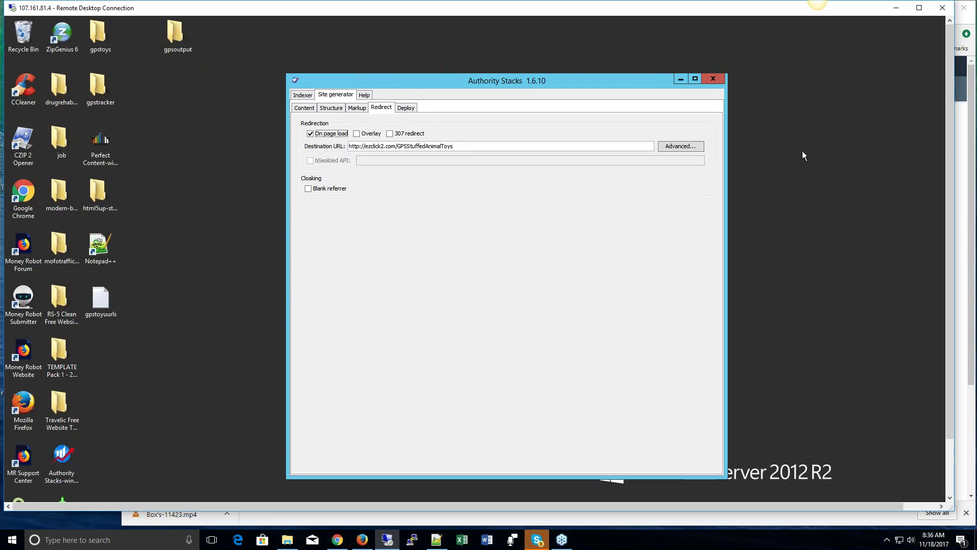
left_click(680, 145)
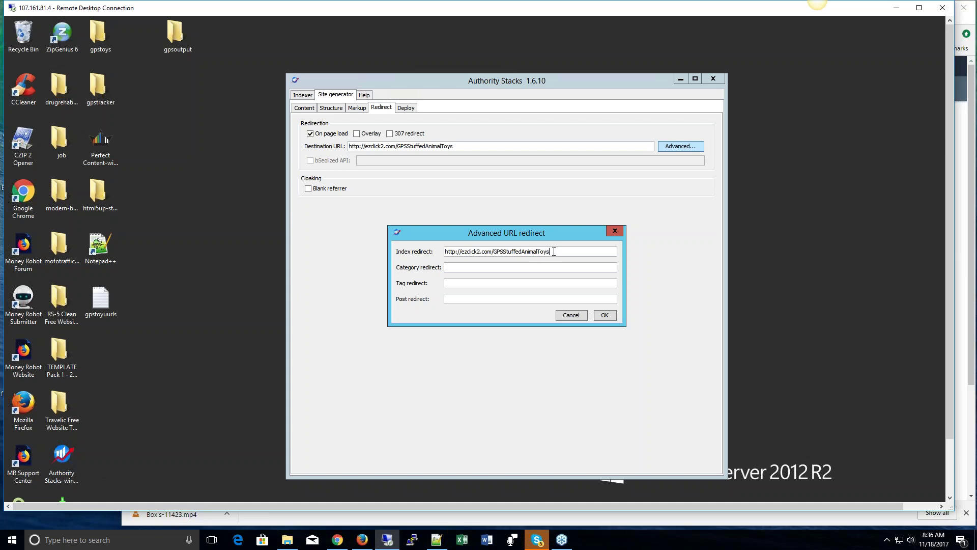
left_click(493, 283)
left_click(615, 231)
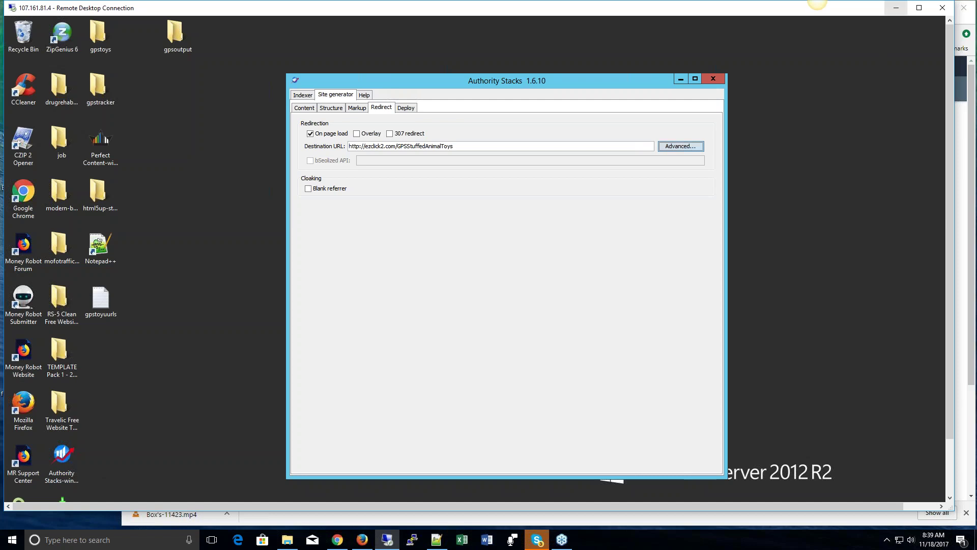
Leave the remote desktop for Chrome, open bestrehabnearme.com/wp-admin/ in a new tab and log in with the saved credentials.
left_click(896, 8)
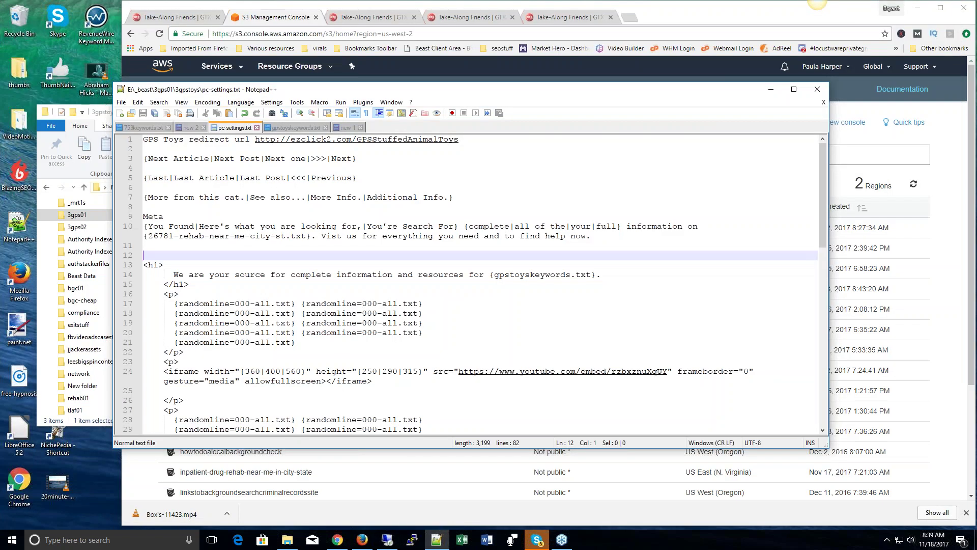
left_click(818, 92)
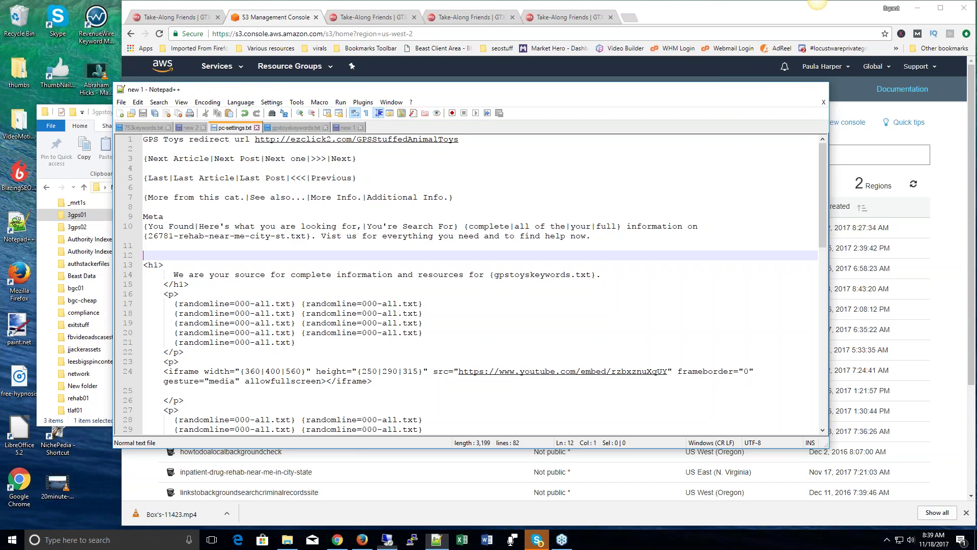
left_click(635, 17)
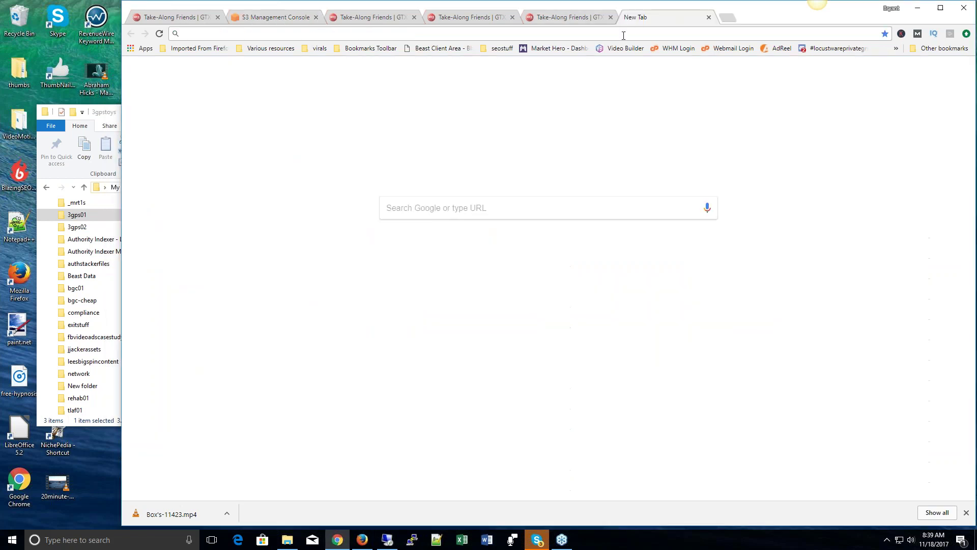
type("bestrehabnearme.com/wp-admin/")
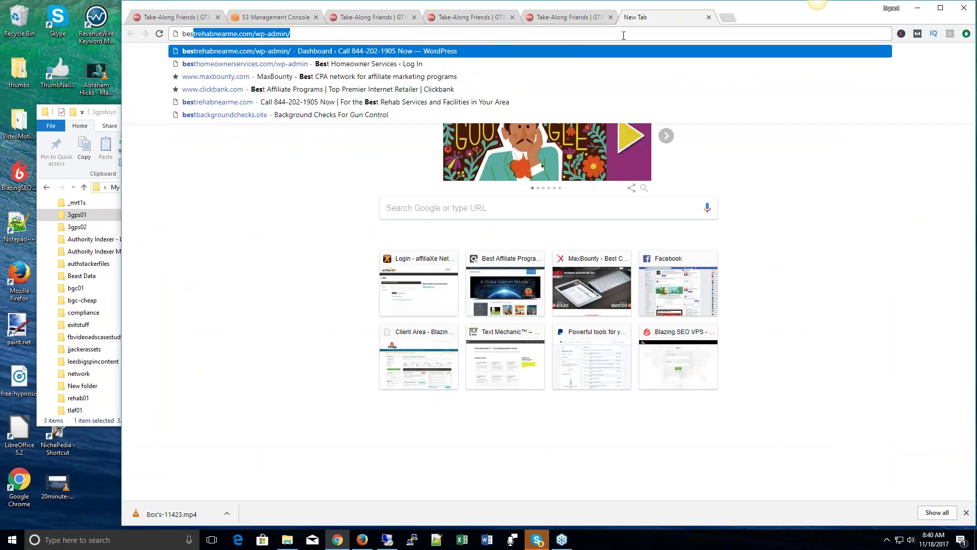
key("Return")
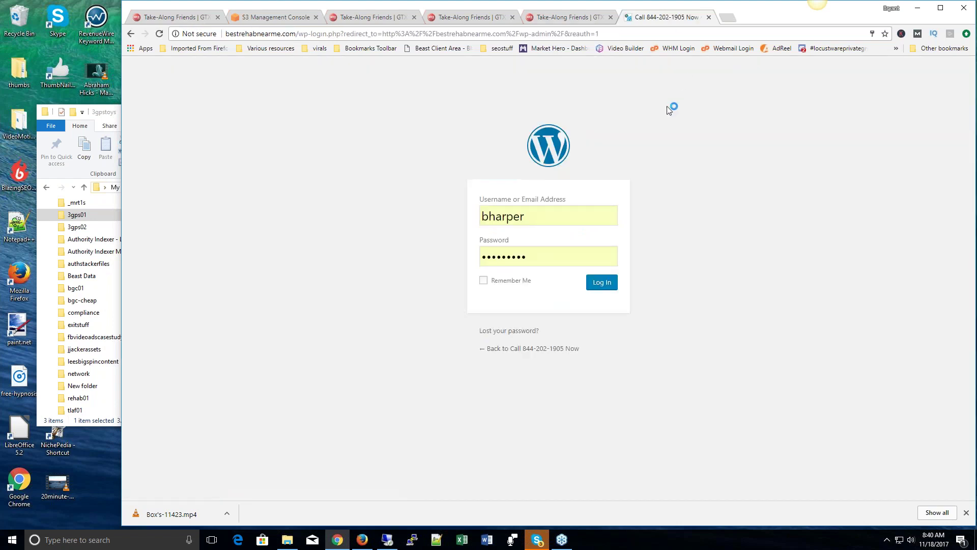
left_click(596, 284)
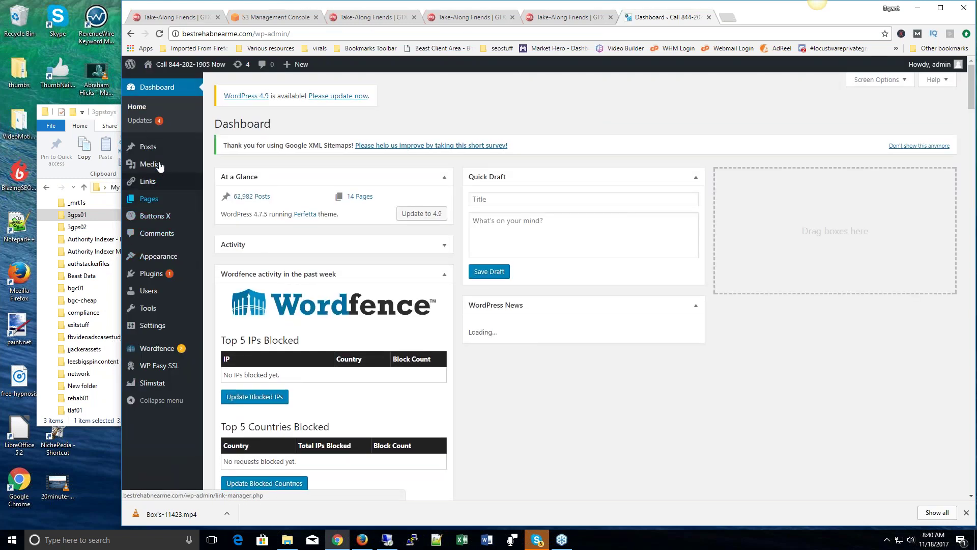
List all of the WordPress site's pages and view the untitled page.
mouse_move(149, 200)
left_click(226, 201)
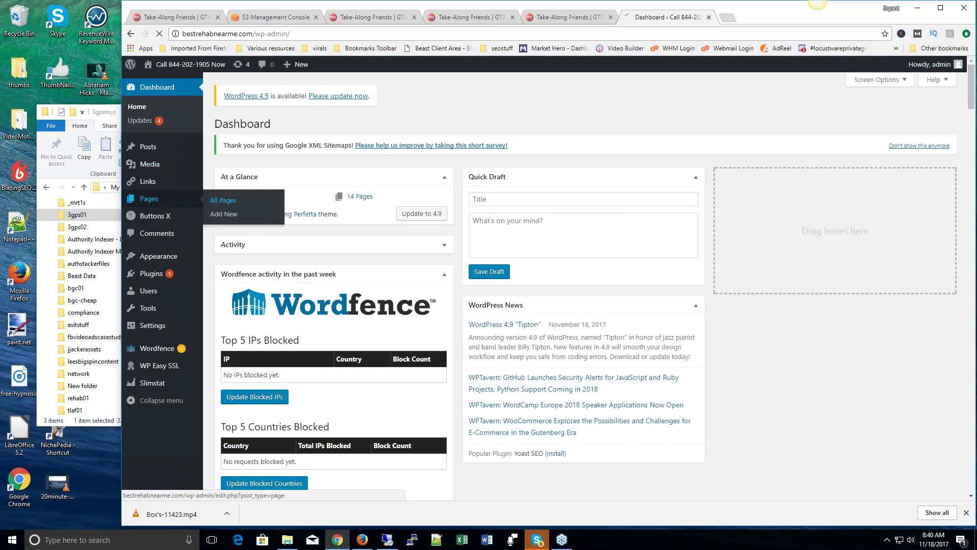
mouse_move(258, 331)
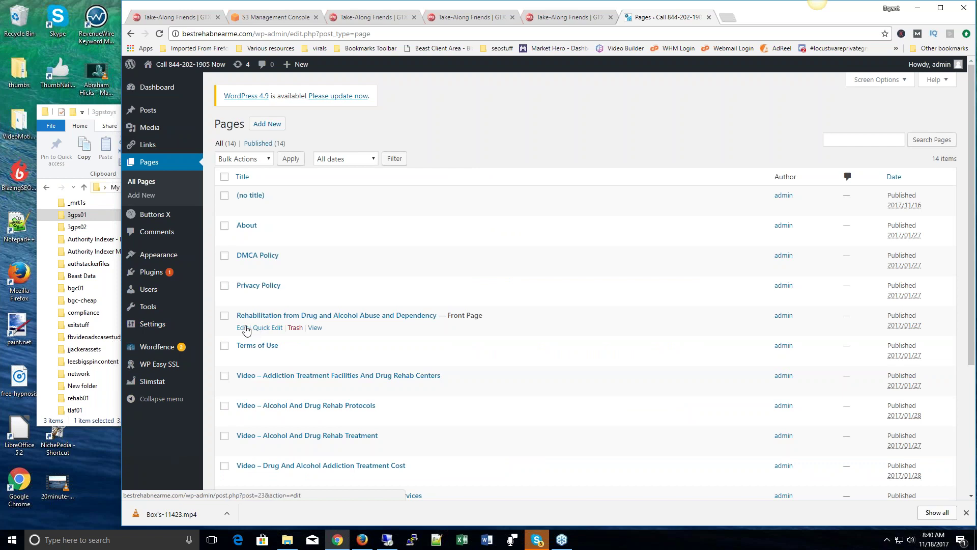
left_click(242, 329)
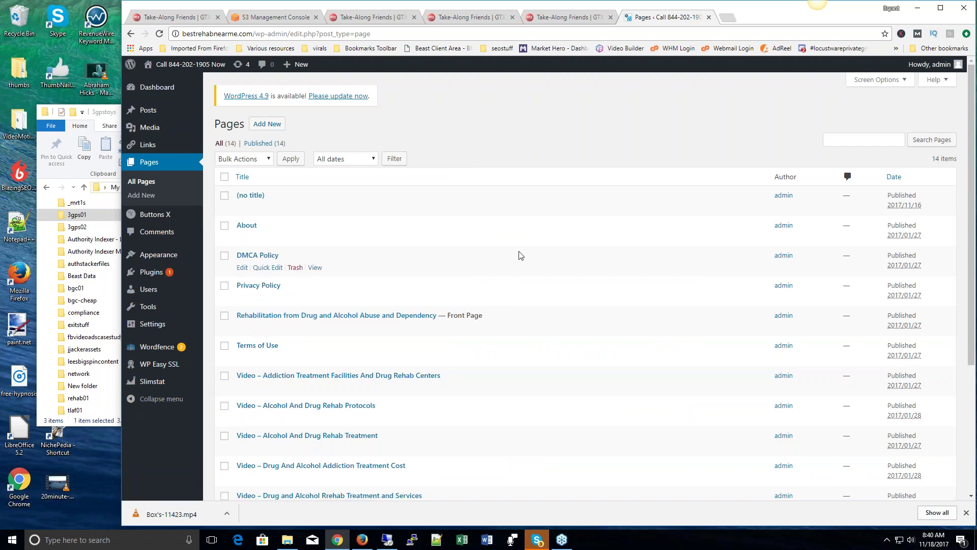
scroll(524, 259, "down", 3)
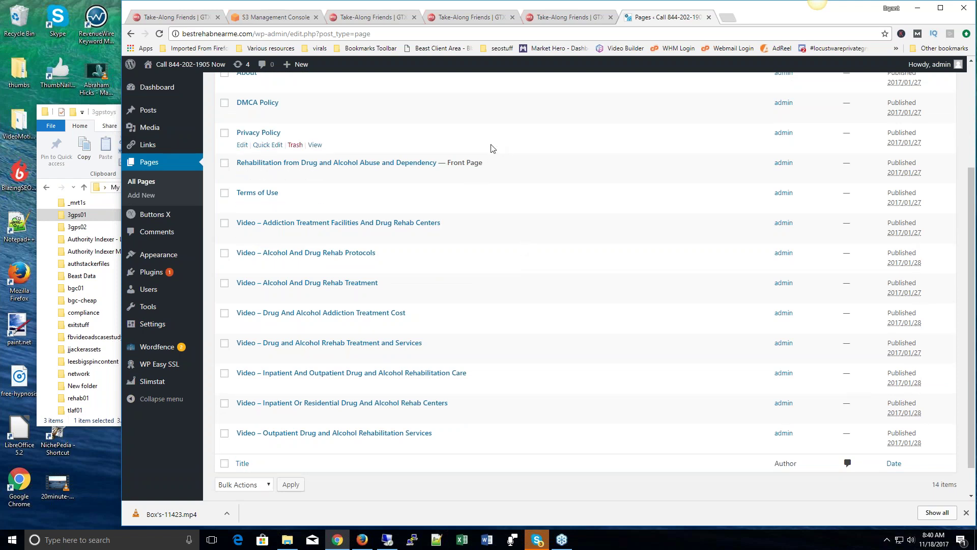
scroll(507, 148, "up", 2)
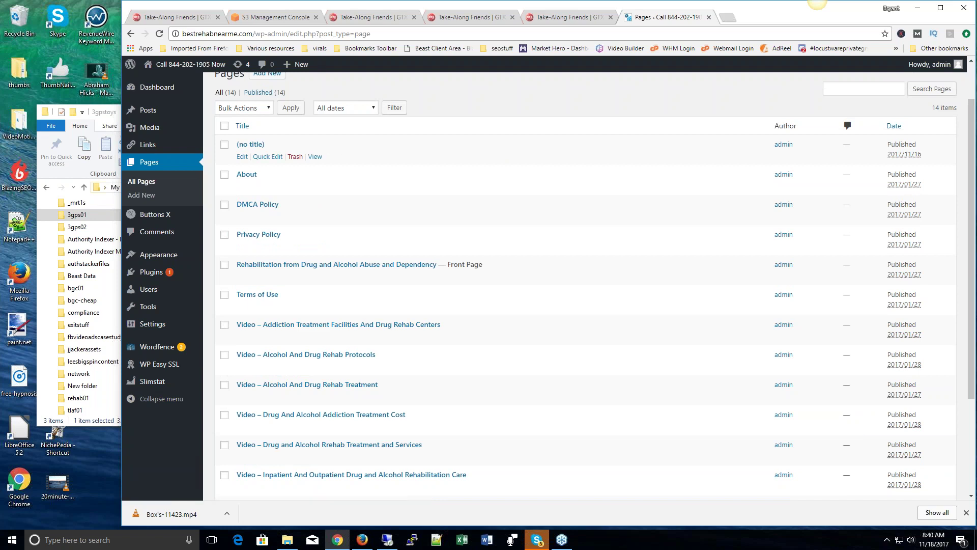
left_click(316, 156)
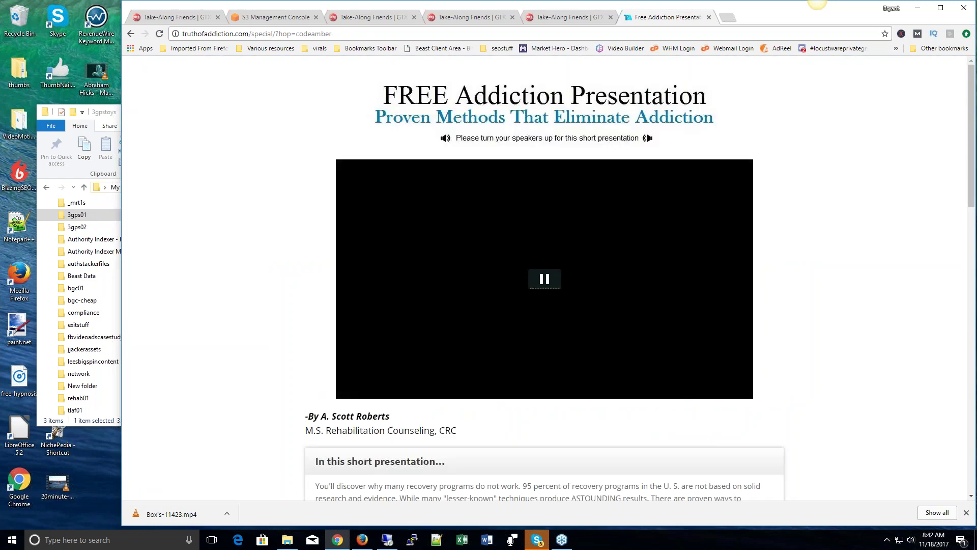
Go back to the call-now landing page and preview it at phone width before widening the browser window again.
left_click(131, 36)
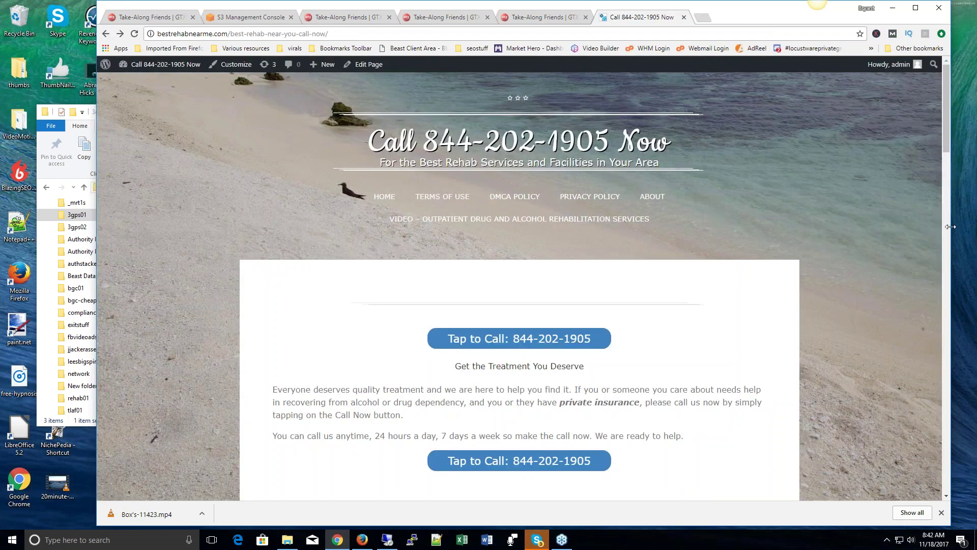
left_click_drag(950, 229, 305, 266)
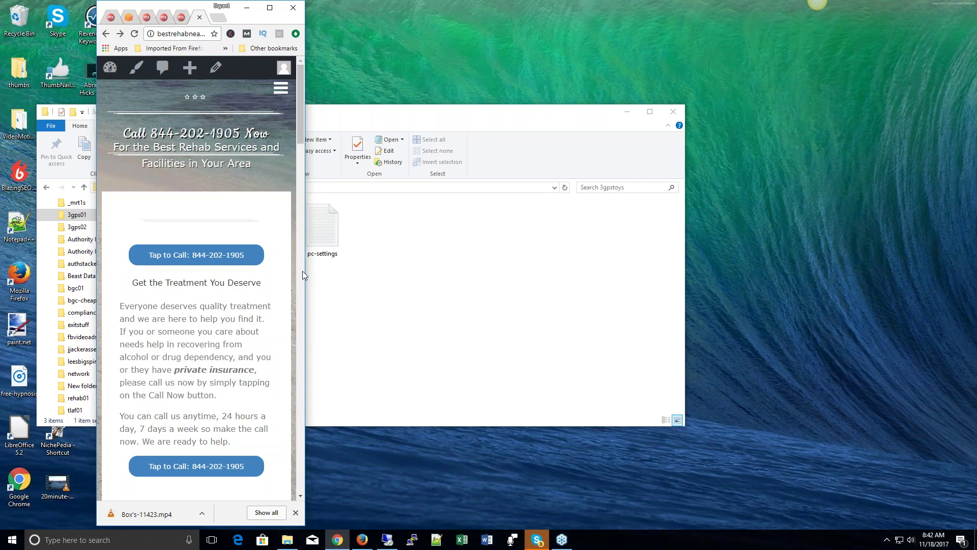
left_click_drag(302, 271, 948, 274)
Open the rehab site's home page and examine its video and treatment articles.
left_click(383, 196)
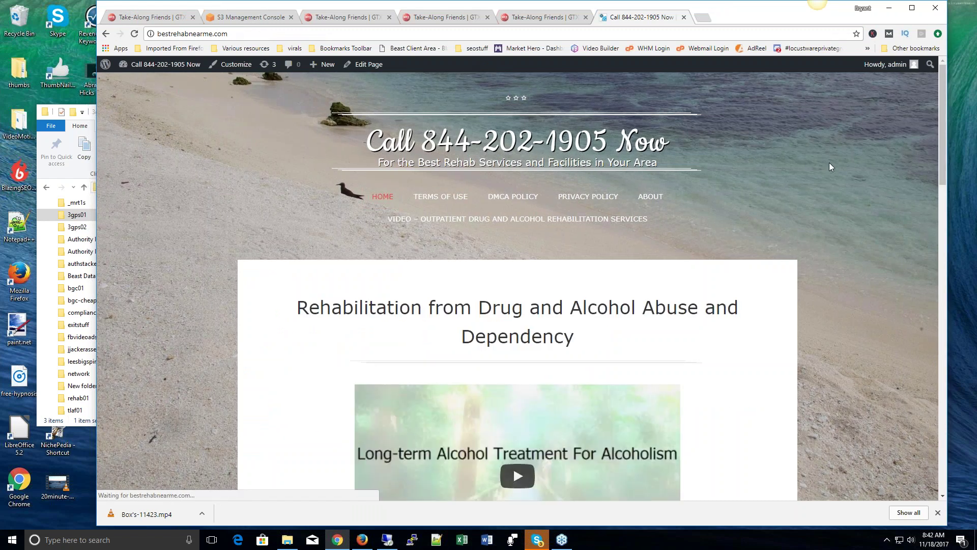
scroll(824, 169, "down", 9)
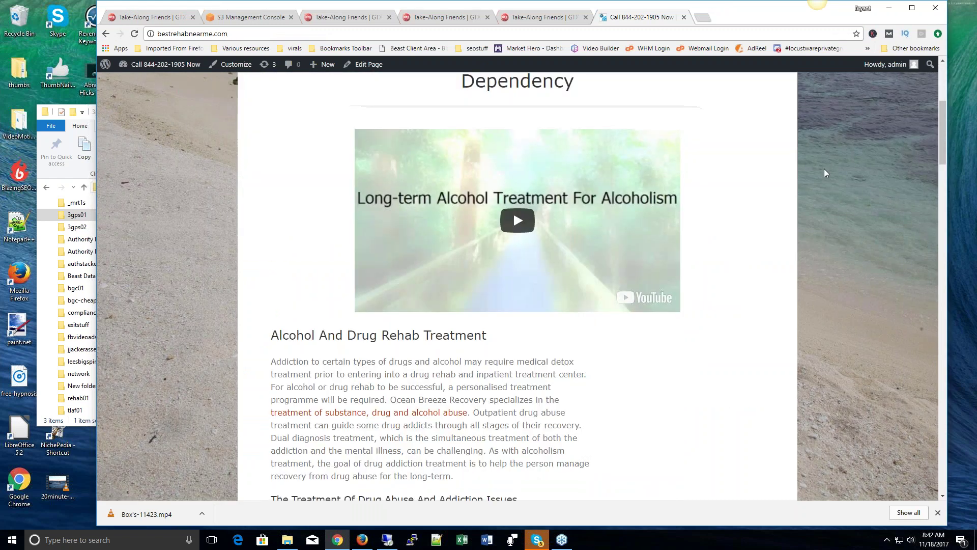
scroll(801, 197, "down", 10)
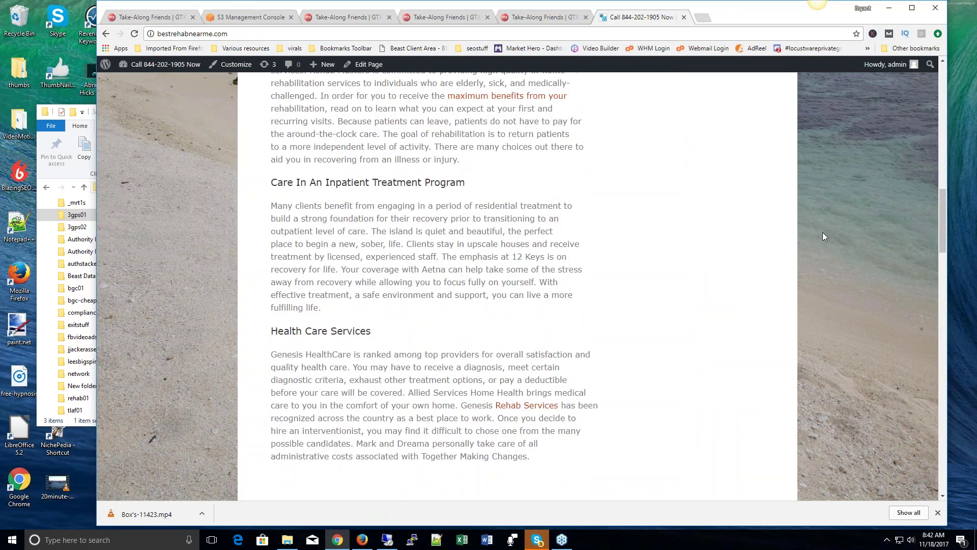
scroll(821, 239, "down", 3)
scroll(820, 239, "up", 10)
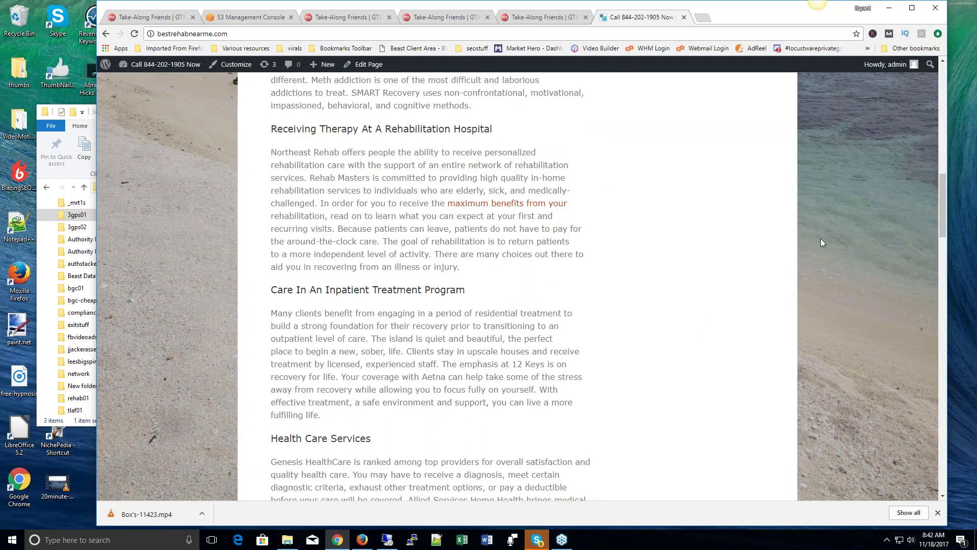
scroll(820, 239, "up", 6)
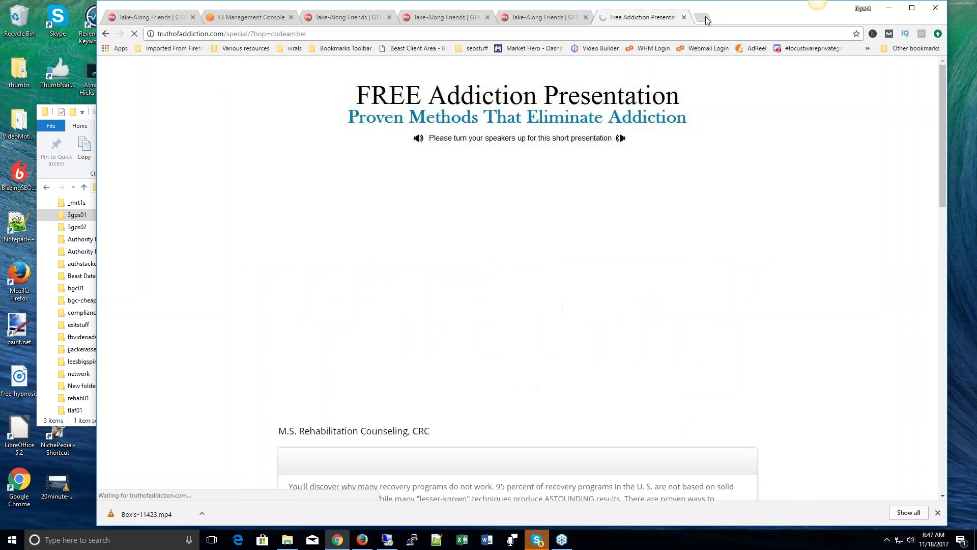
Open the Better Addiction Care login bookmark from the cobrastuff folder in a new tab and sign in to its dashboard.
left_click(703, 17)
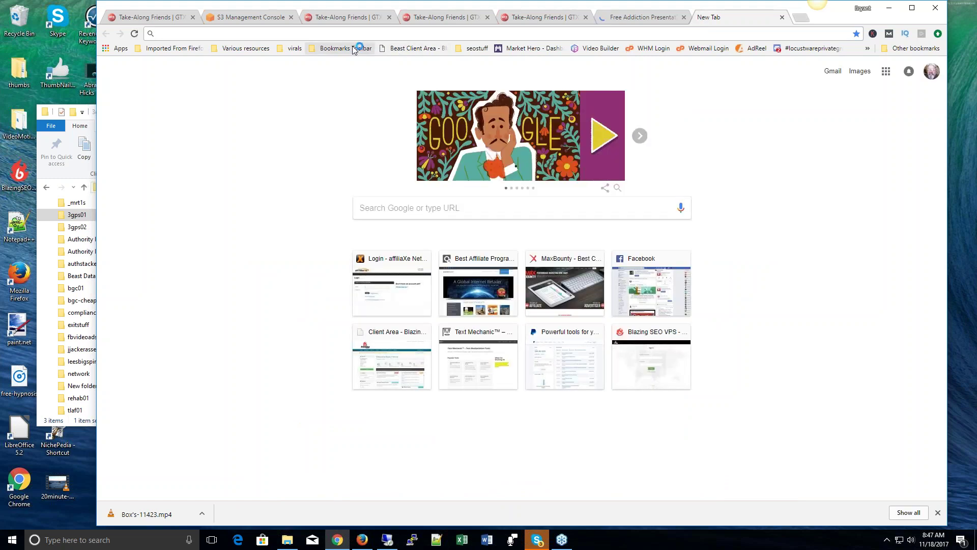
left_click(356, 48)
mouse_move(466, 20)
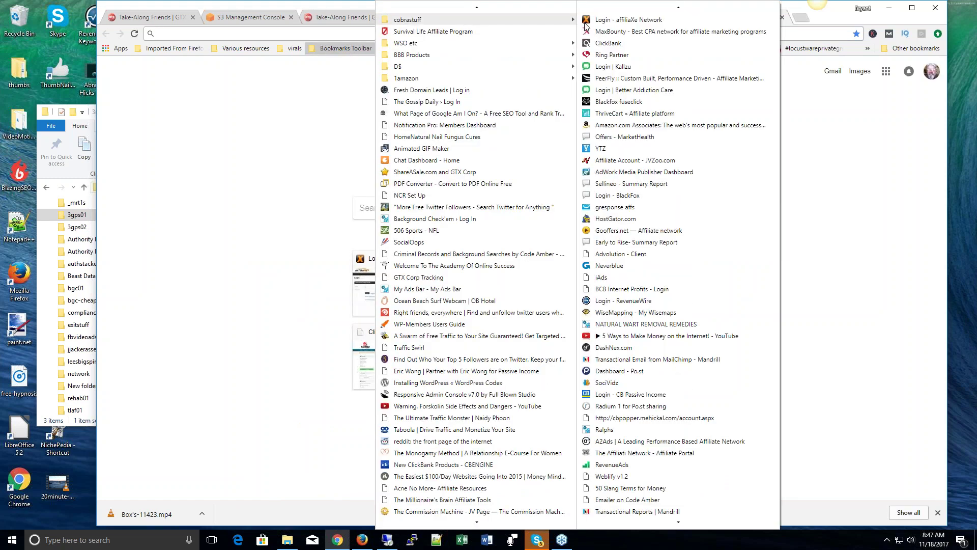
left_click(619, 90)
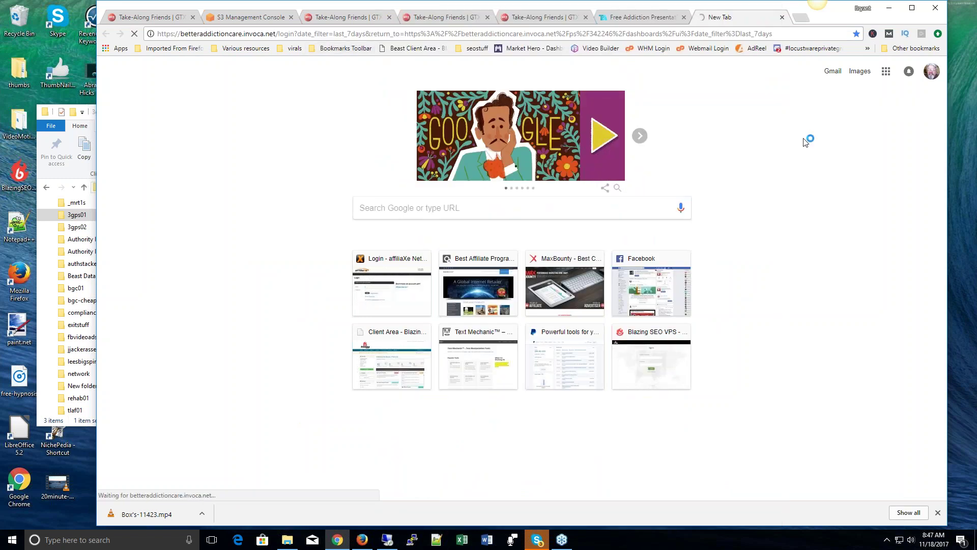
key("Return")
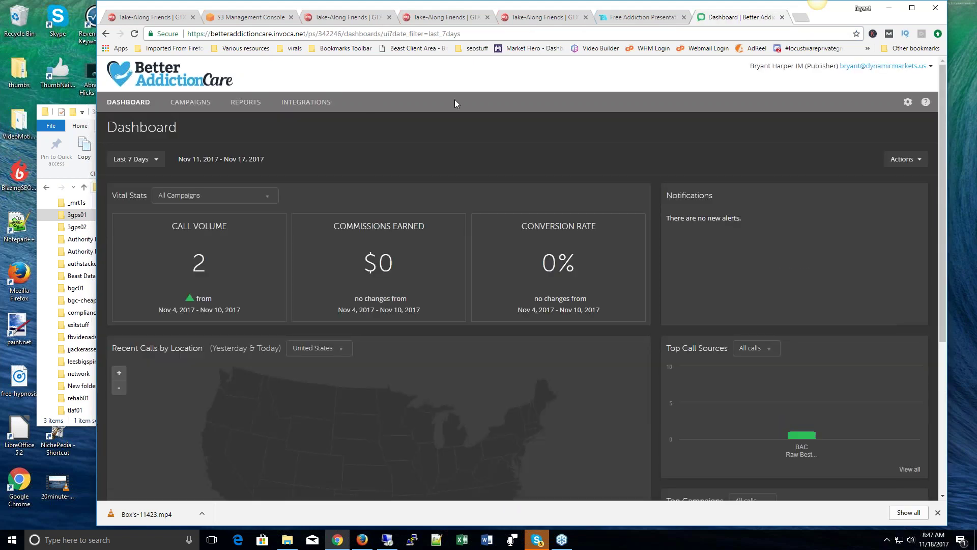
Open the campaigns available to apply for, examine their per-call payouts, and close the Better Addiction Care tab.
mouse_move(246, 102)
mouse_move(794, 428)
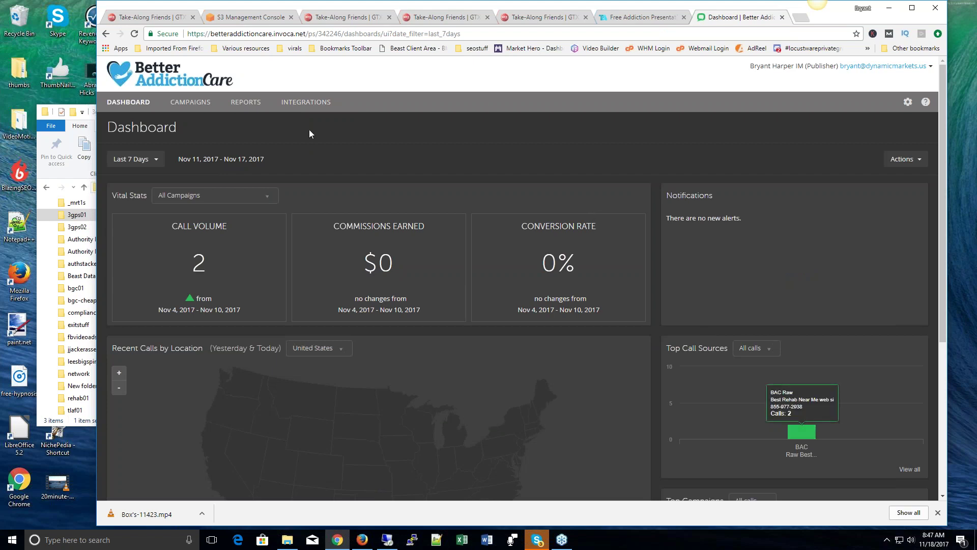
left_click(199, 134)
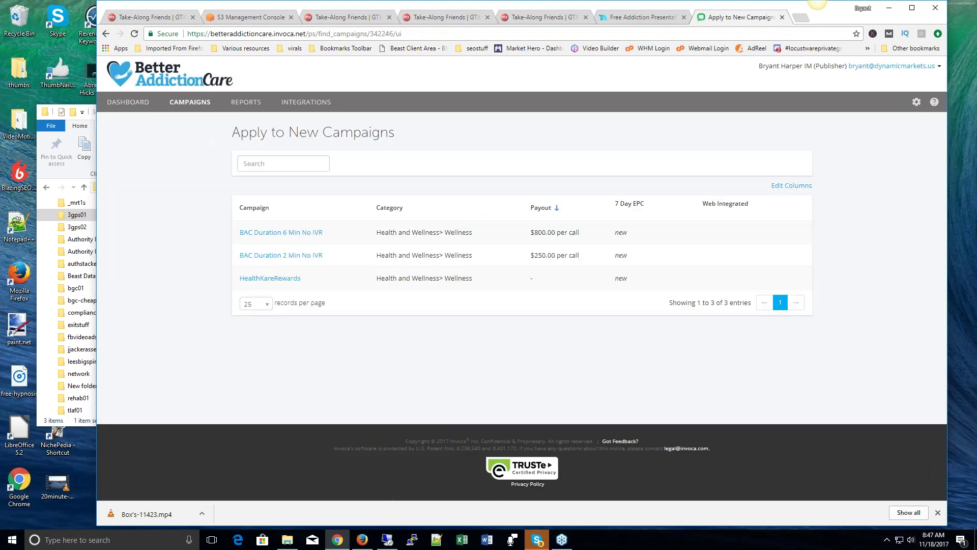
left_click_drag(584, 237, 527, 238)
left_click(881, 210)
left_click_drag(585, 257, 529, 255)
left_click(891, 209)
left_click_drag(589, 230, 520, 241)
left_click(782, 18)
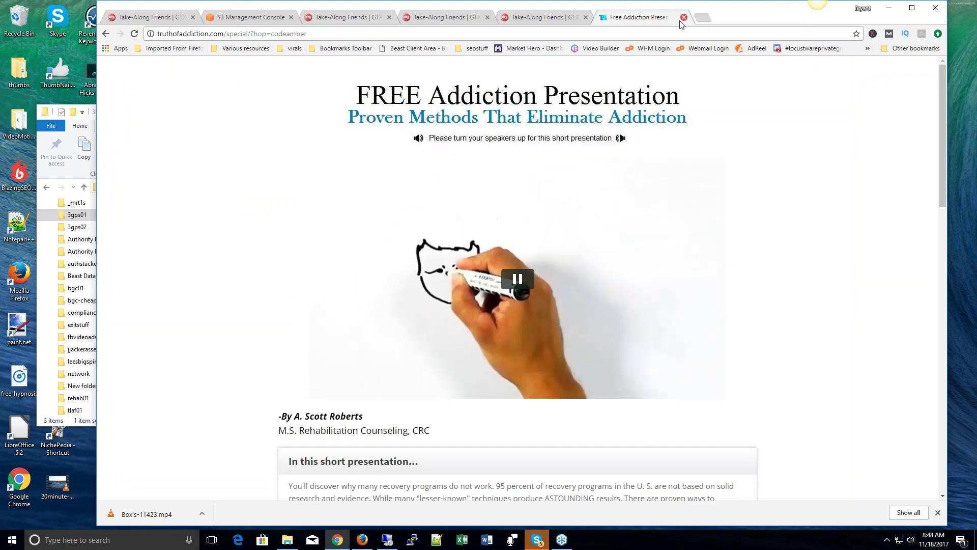
Return from the addiction presentation to the rehab site's call-now landing page and look through it at phone width.
left_click(106, 34)
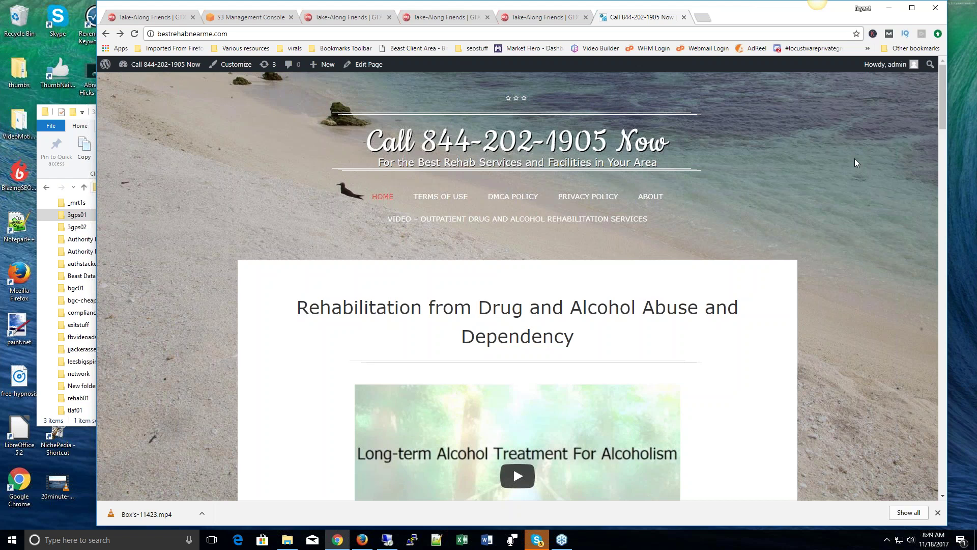
left_click(515, 467)
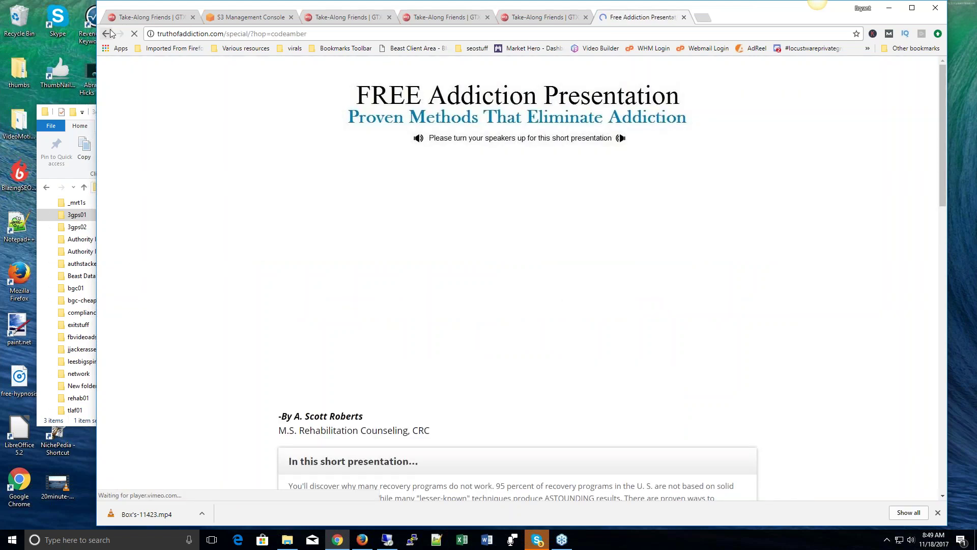
left_click(108, 34)
left_click(107, 34)
left_click(120, 35)
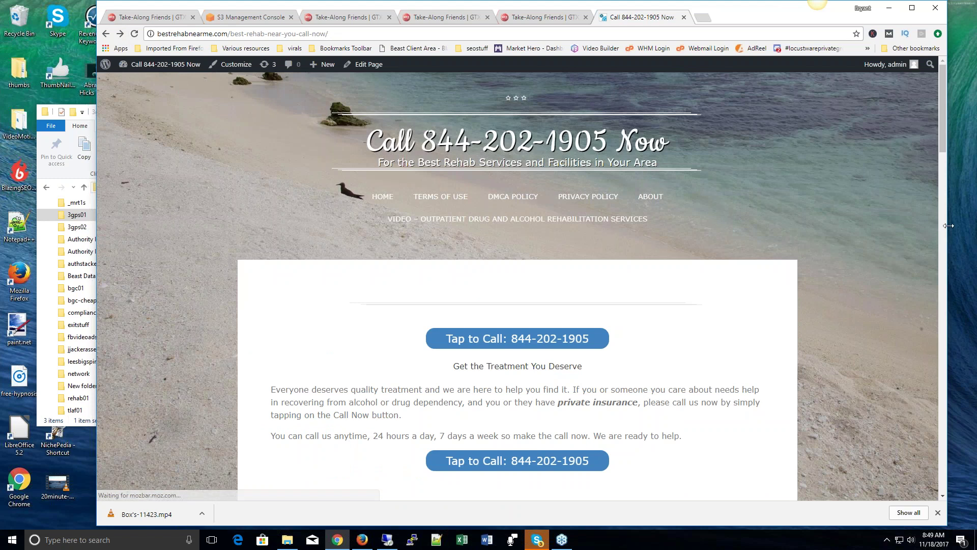
left_click_drag(948, 225, 283, 300)
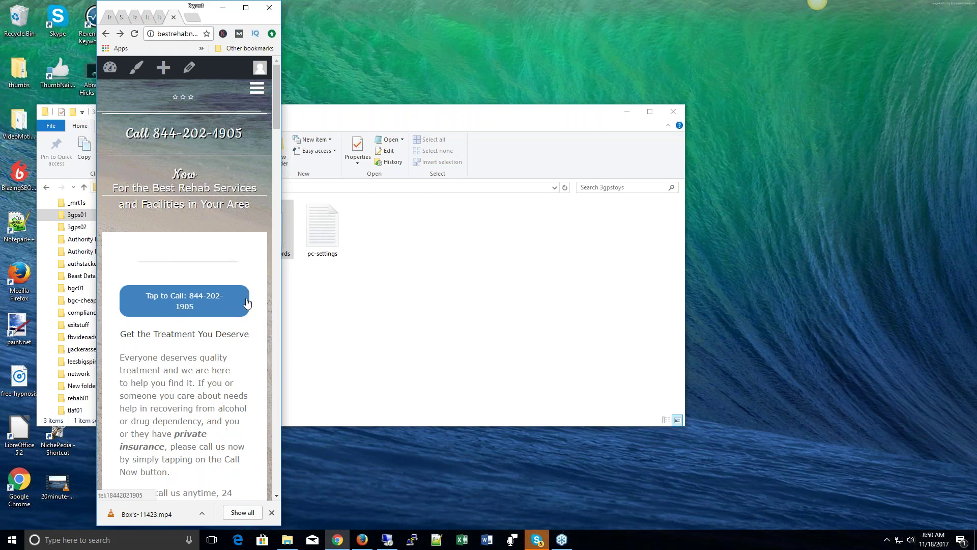
left_click(279, 303)
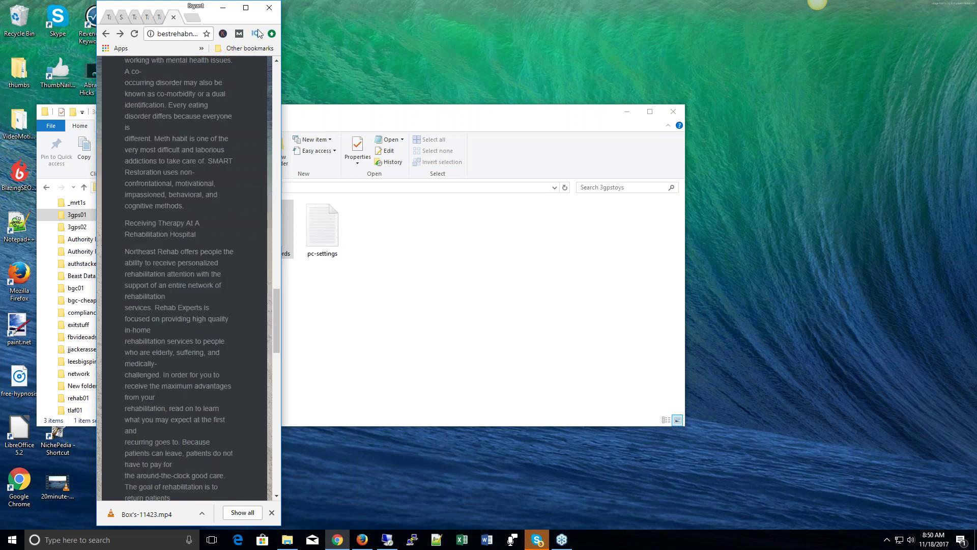
Close the Free Addiction Presentation tab and look through the Take-Along Friends page at phone width.
left_click(246, 7)
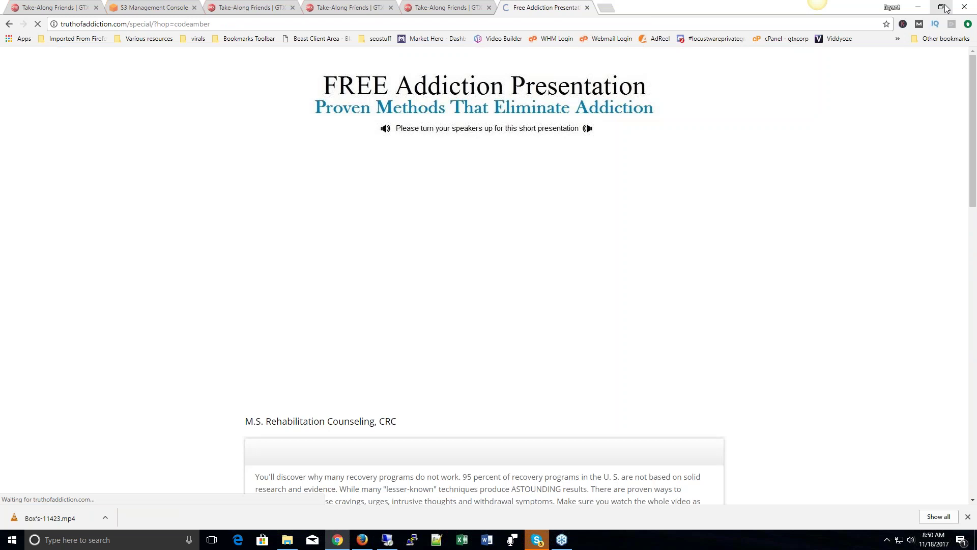
left_click(941, 7)
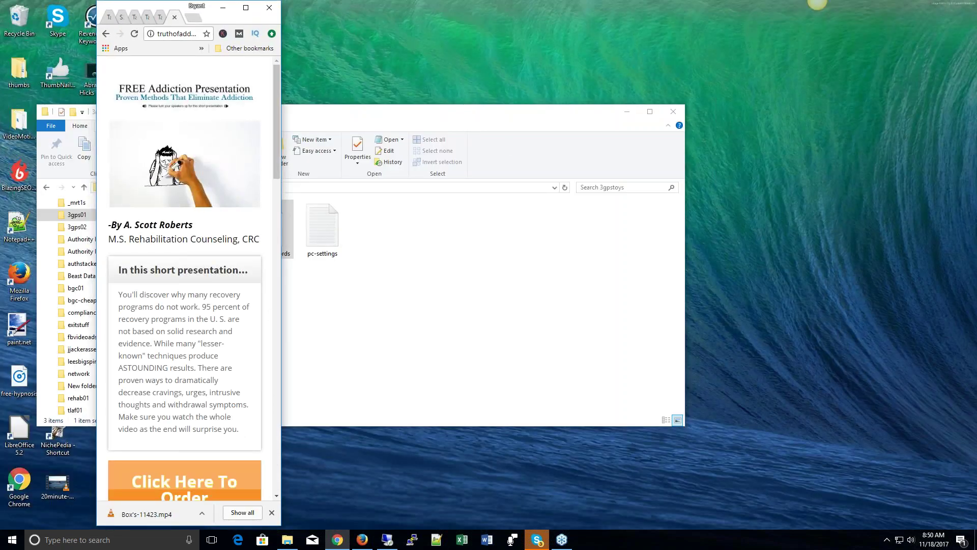
key("ctrl+w")
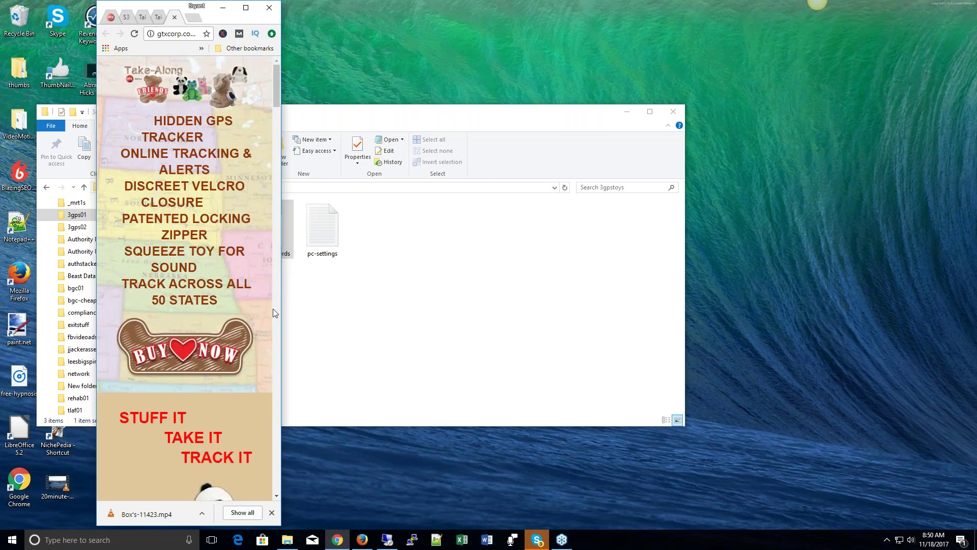
scroll(273, 477, "down", 8)
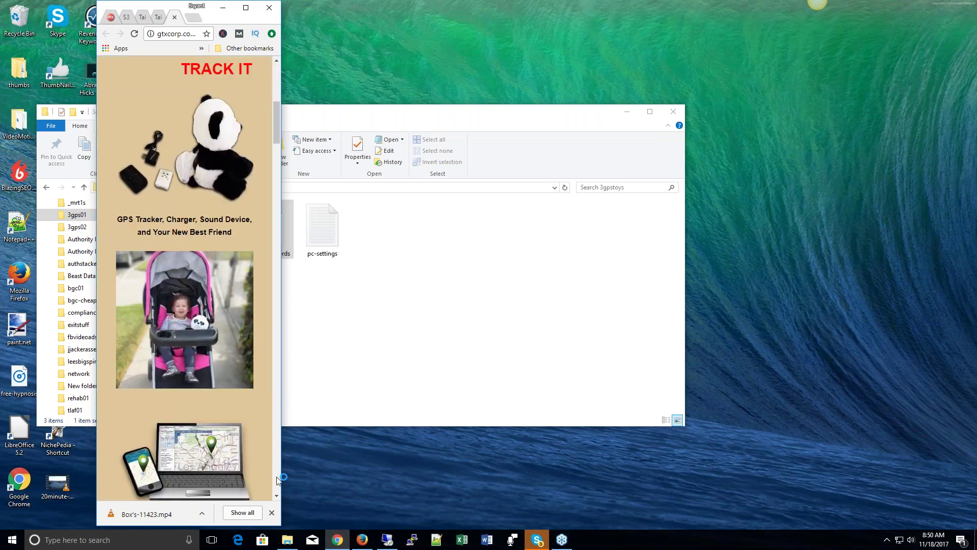
left_click(278, 475)
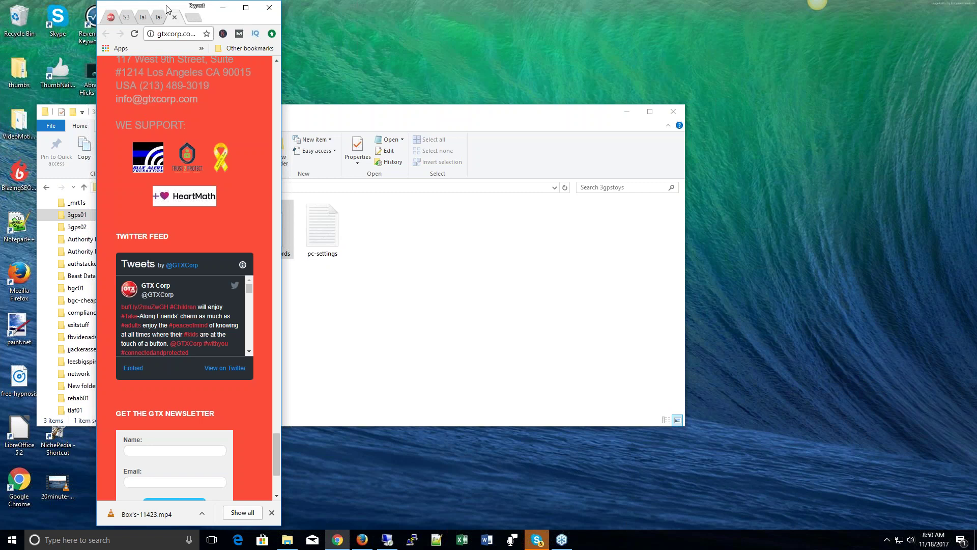
Close the browser and the 3gpstoys folder, and show the site generator's content settings in Authority Stacks on the remote desktop.
left_click_drag(210, 5, 338, 21)
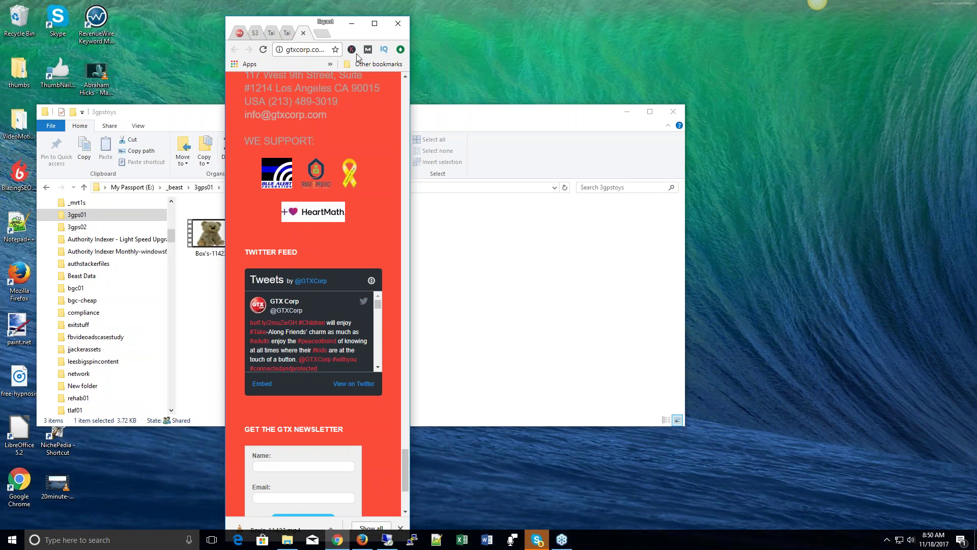
left_click(403, 26)
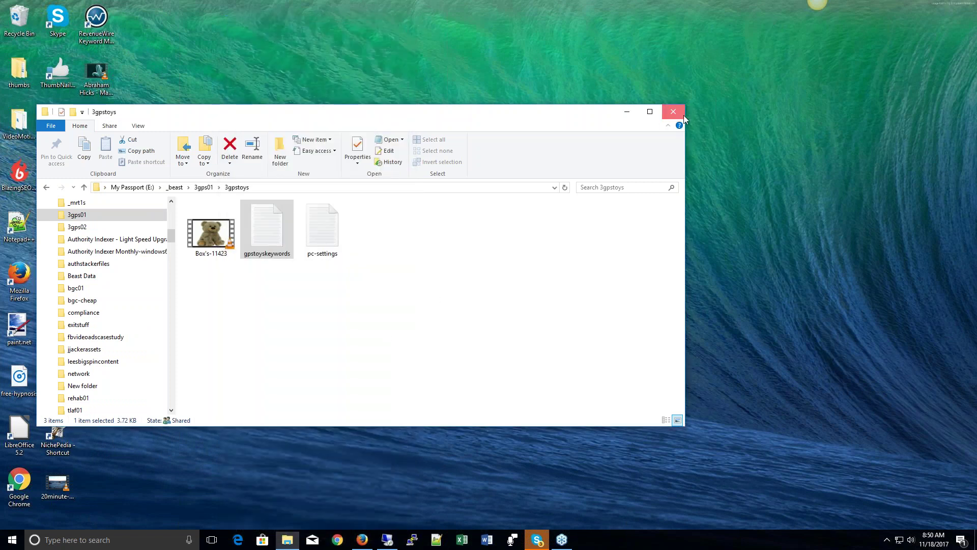
left_click(390, 537)
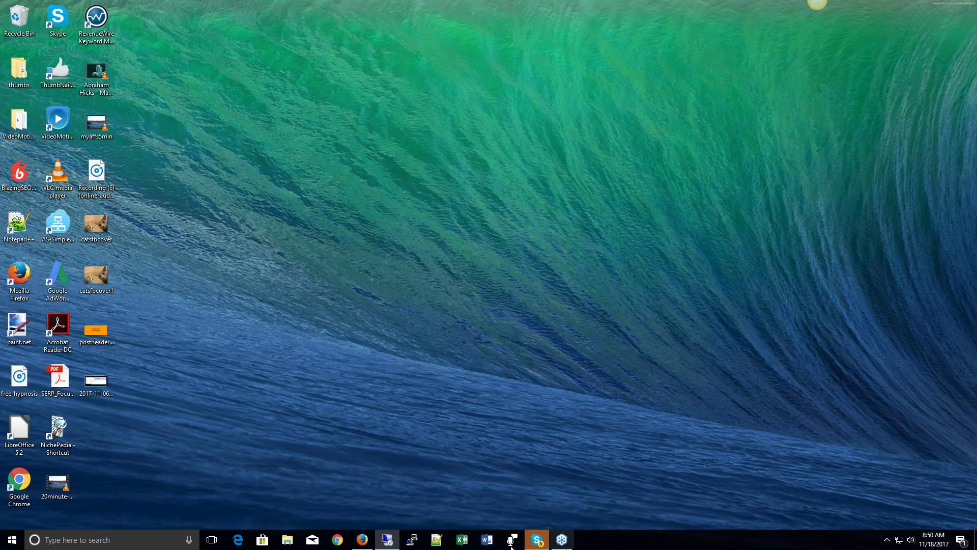
left_click(413, 543)
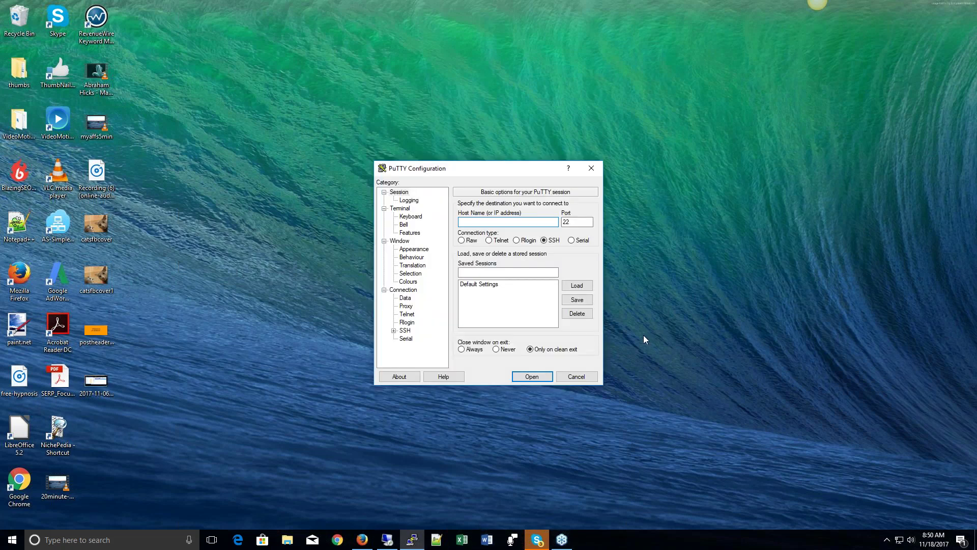
left_click(591, 168)
left_click(386, 538)
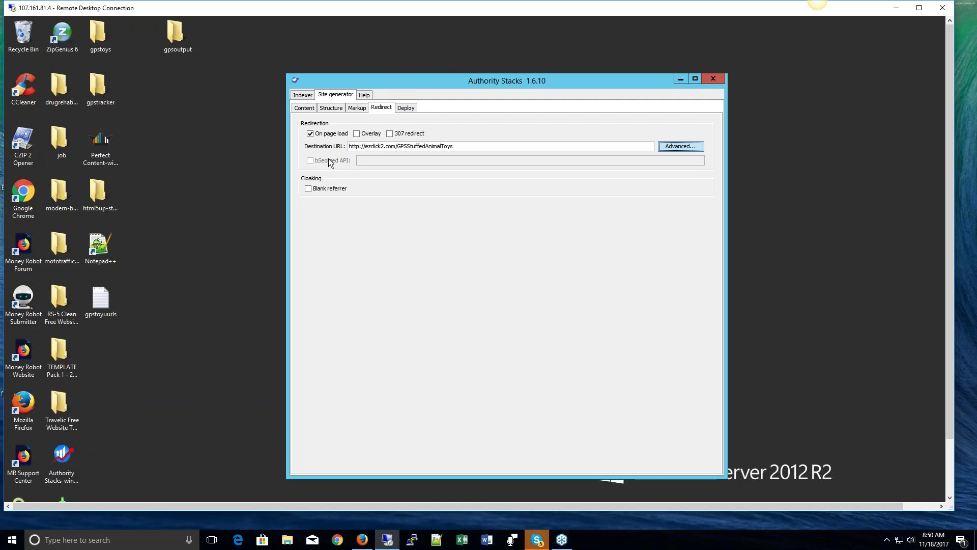
left_click(303, 109)
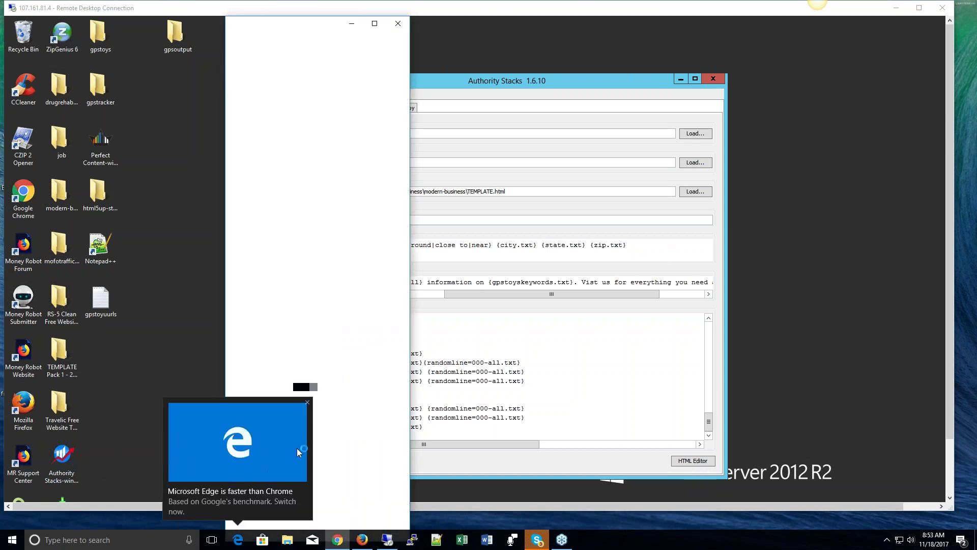
Dismiss the Edge notification, widen the new browser window and open gtxcorp.com in it.
left_click(307, 402)
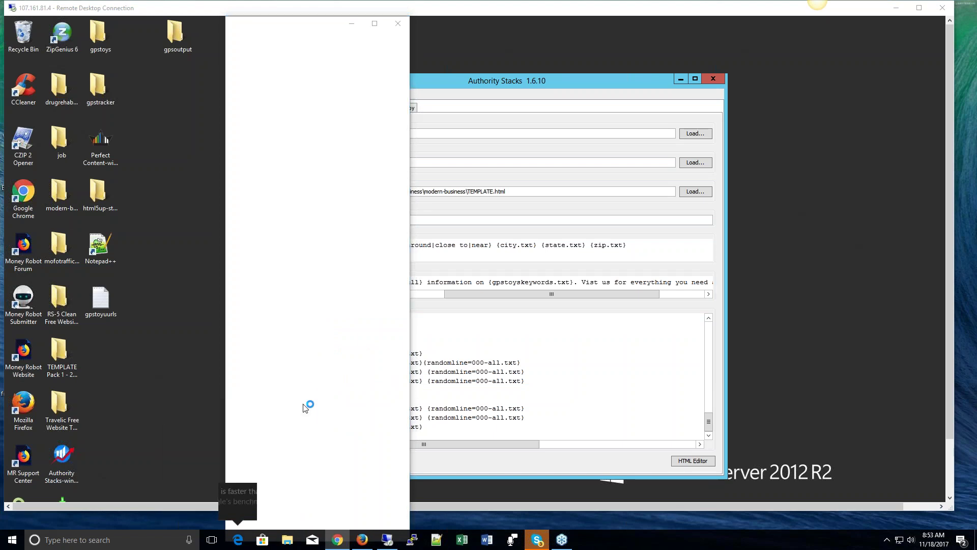
left_click_drag(410, 287, 965, 267)
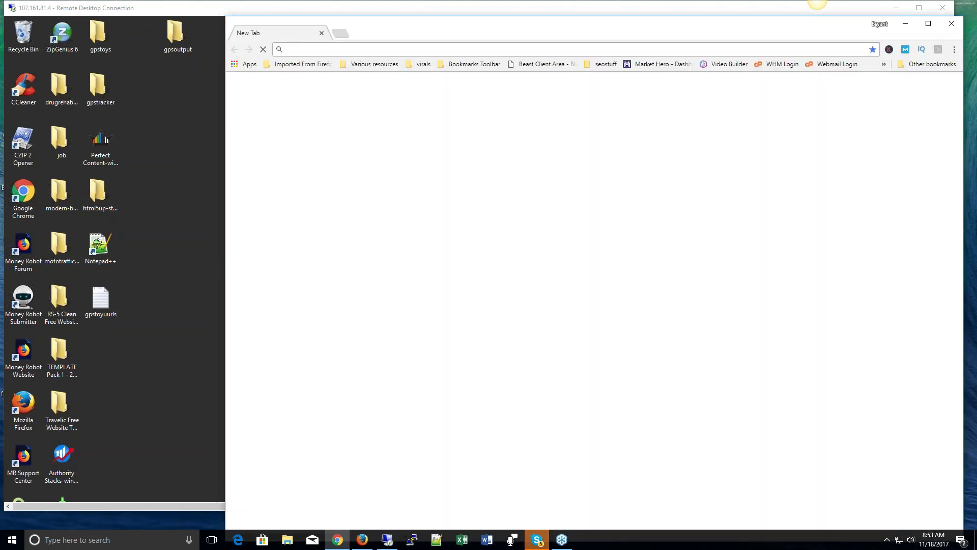
left_click_drag(226, 267, 161, 268)
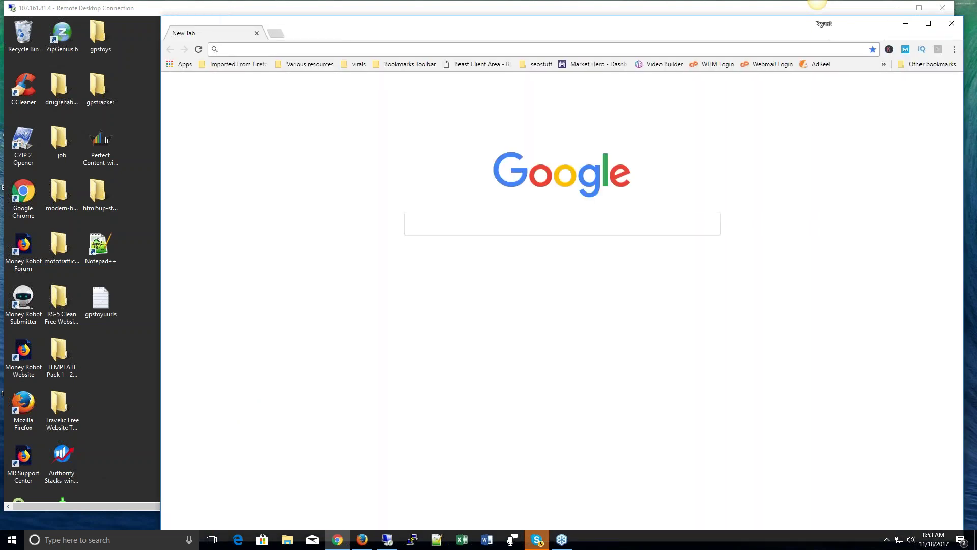
type("gtxcorp.co")
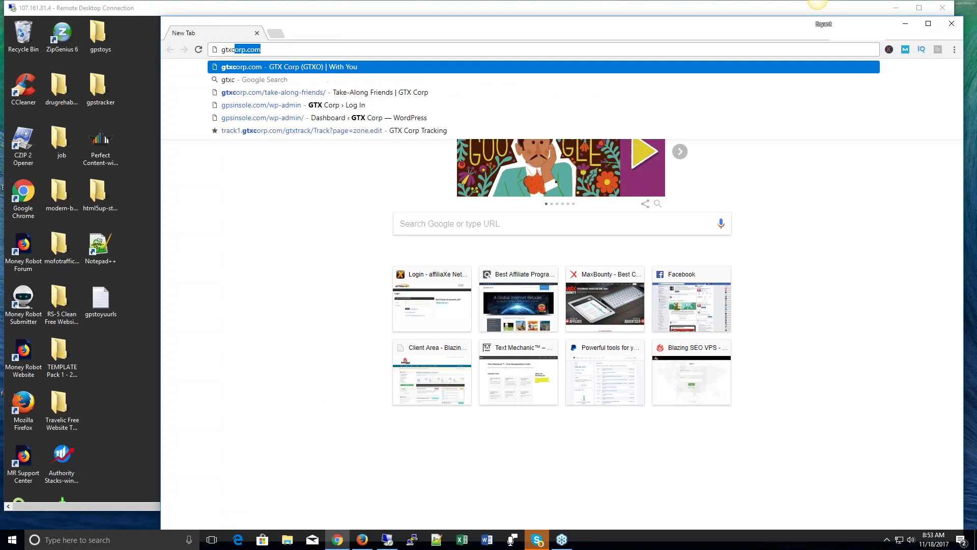
type("m")
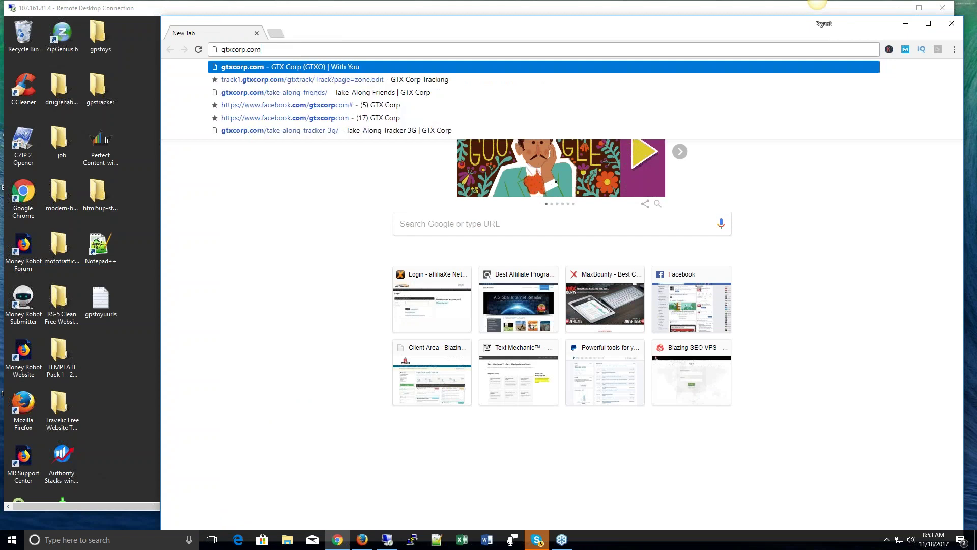
key("Return")
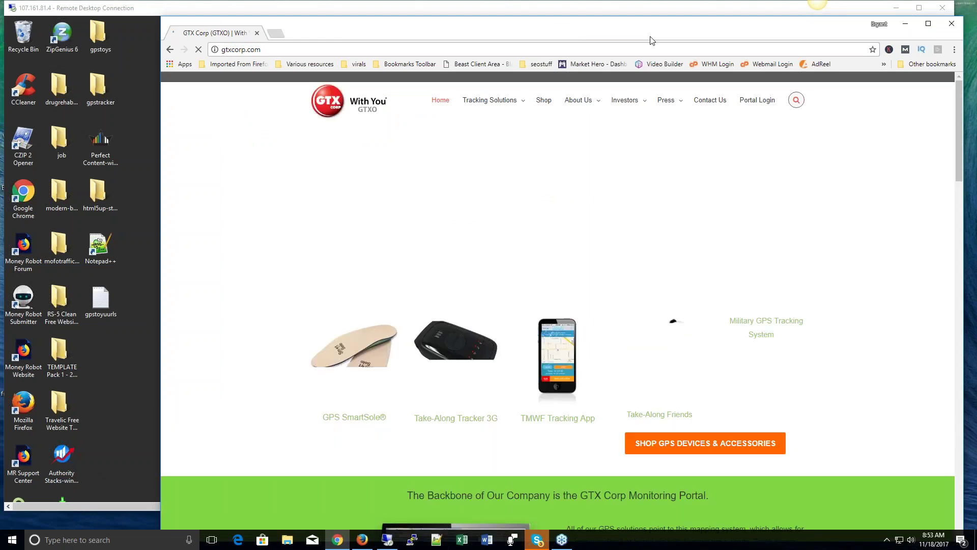
Open the Tracking Solutions page, expand the Wearable - GPS SmartSole highlight and dismiss the newsletter pop-up.
left_click(523, 108)
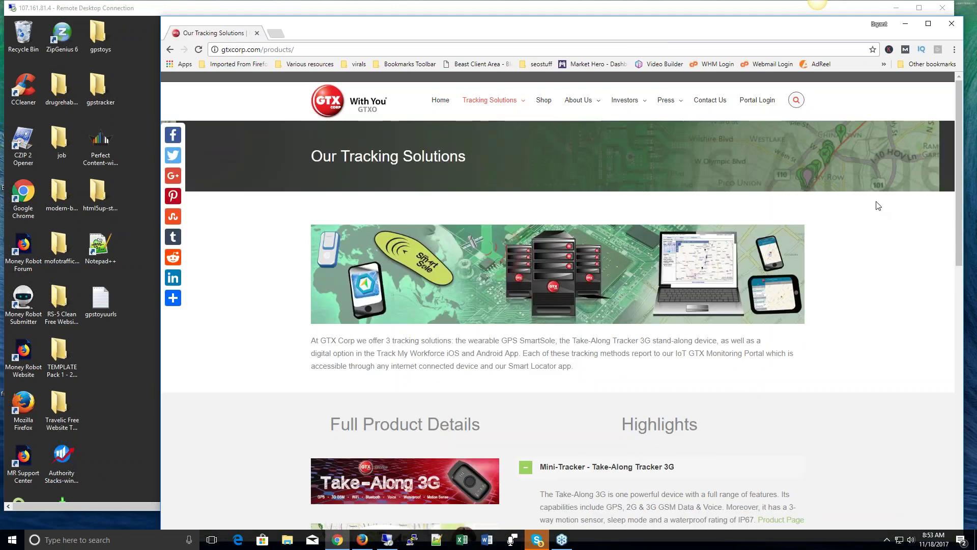
scroll(873, 214, "down", 4)
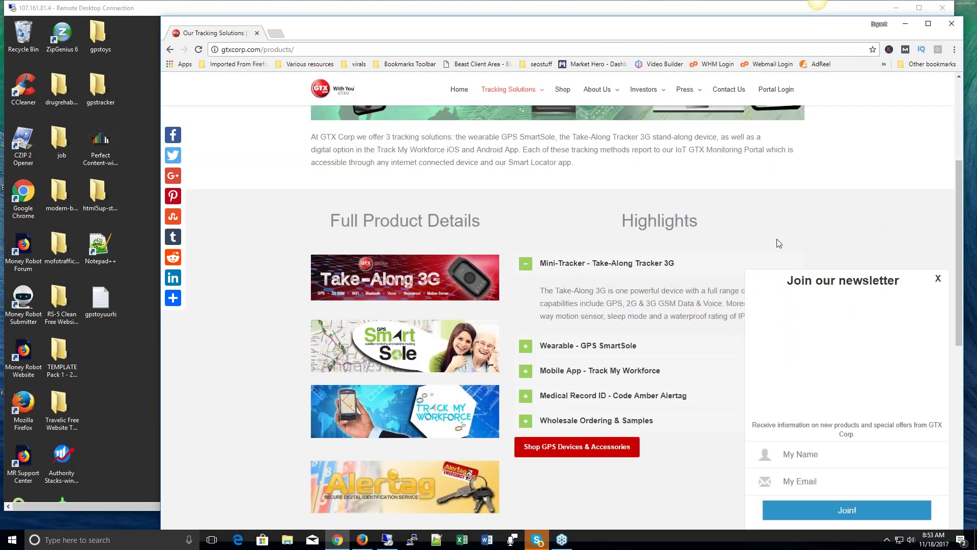
left_click(593, 352)
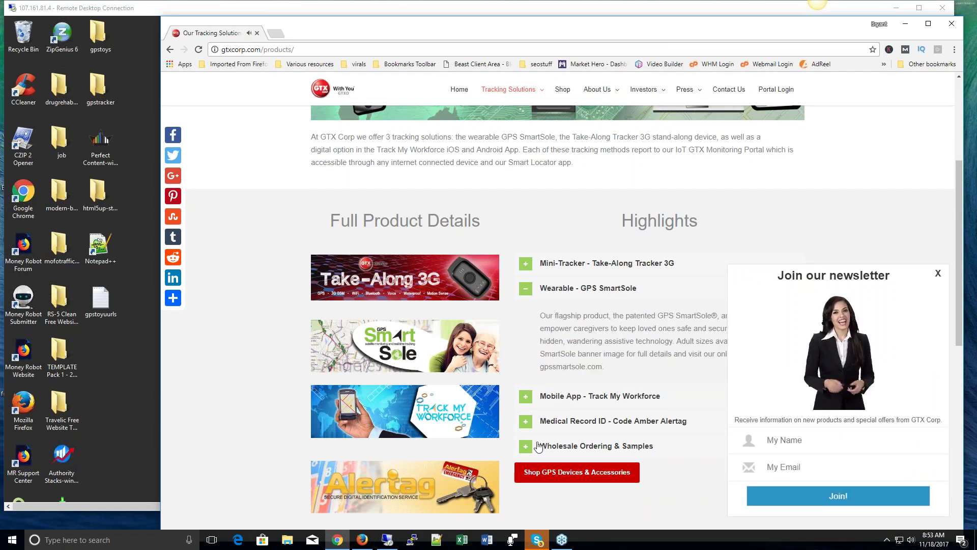
left_click(937, 274)
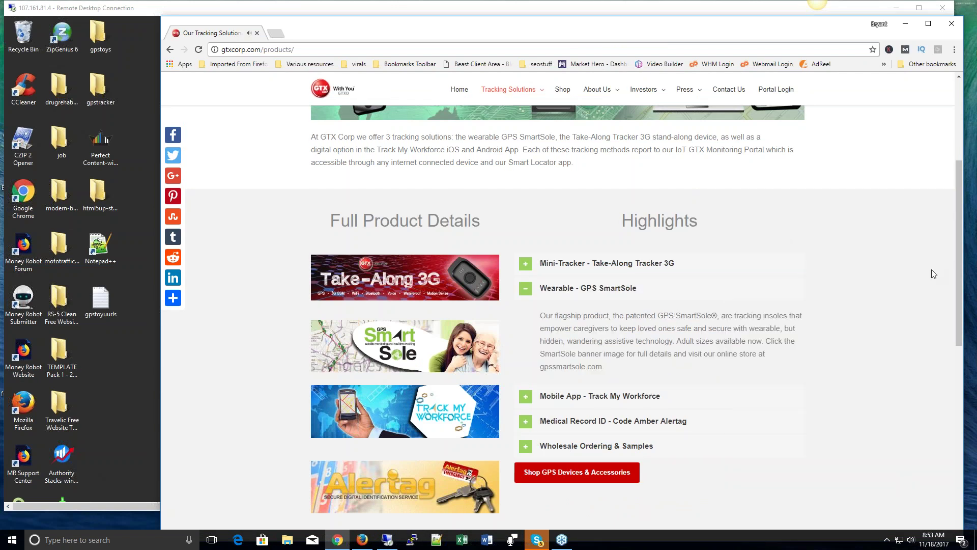
Open the GPS SmartSole site from its product banner and follow its footer link to the affiliate program.
left_click(418, 348)
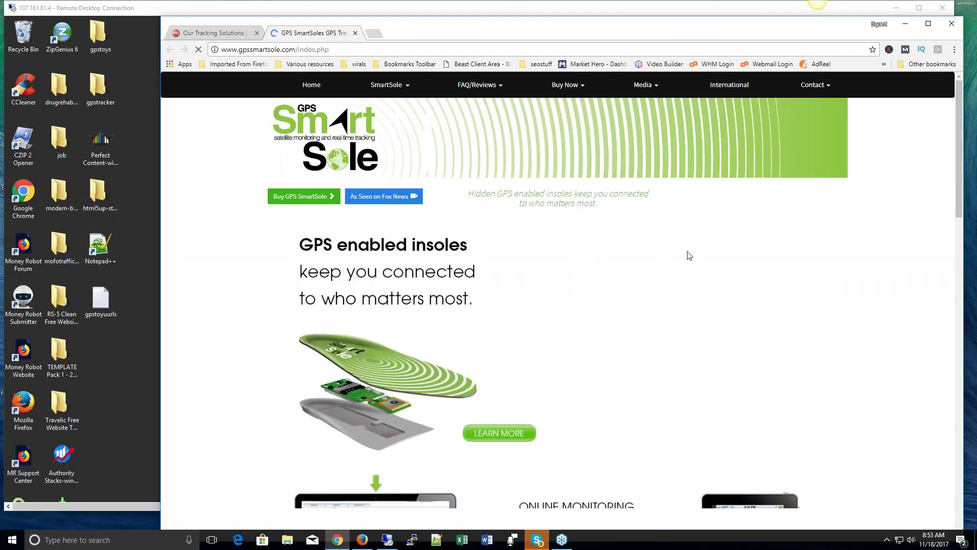
scroll(793, 262, "down", 10)
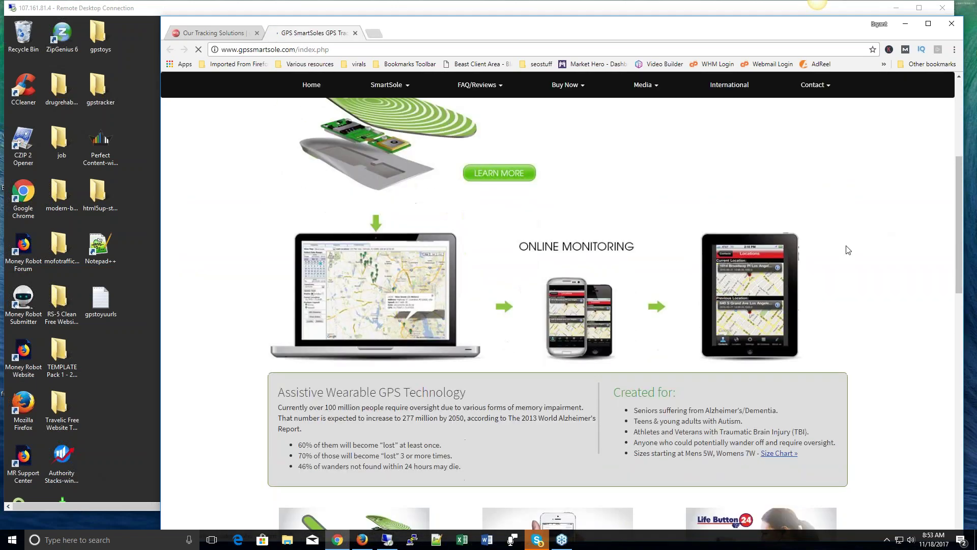
scroll(868, 258, "down", 15)
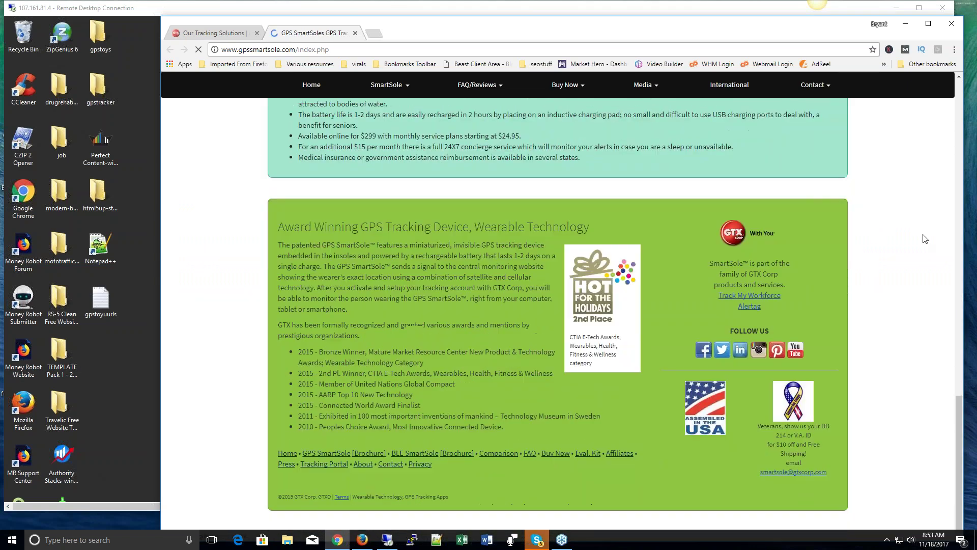
left_click_drag(796, 29, 743, 30)
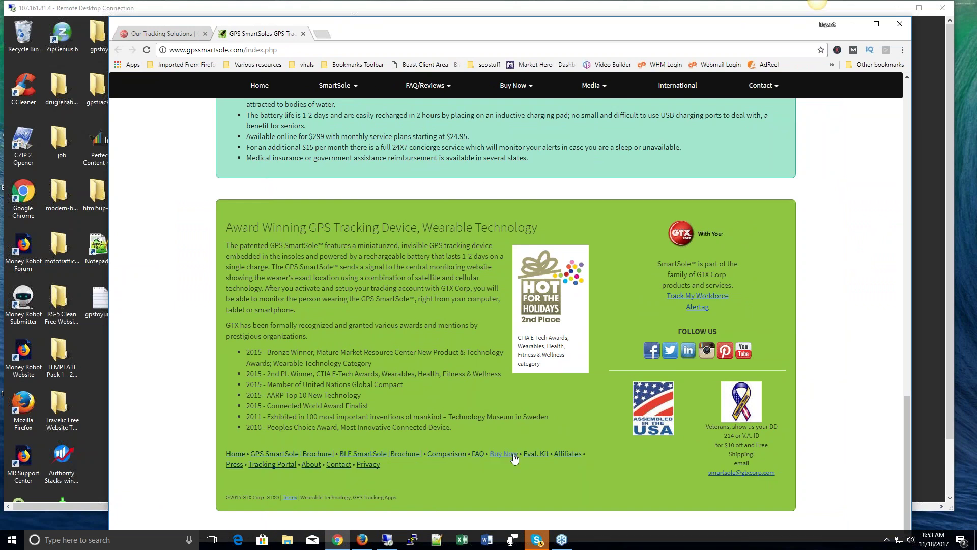
left_click(561, 455)
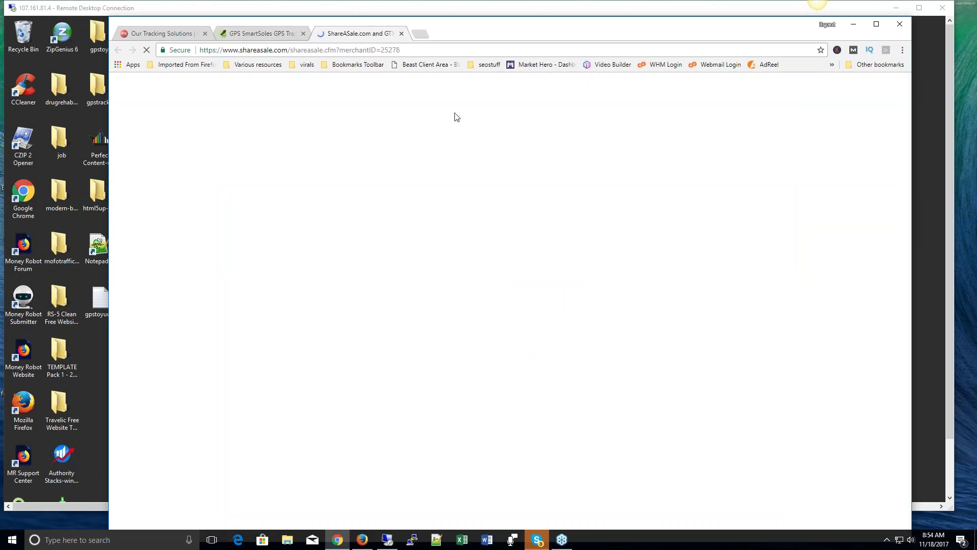
Copy the web address of the GTX Corp SmartSole affiliate program page on ShareASale.
left_click(405, 53)
right_click(405, 53)
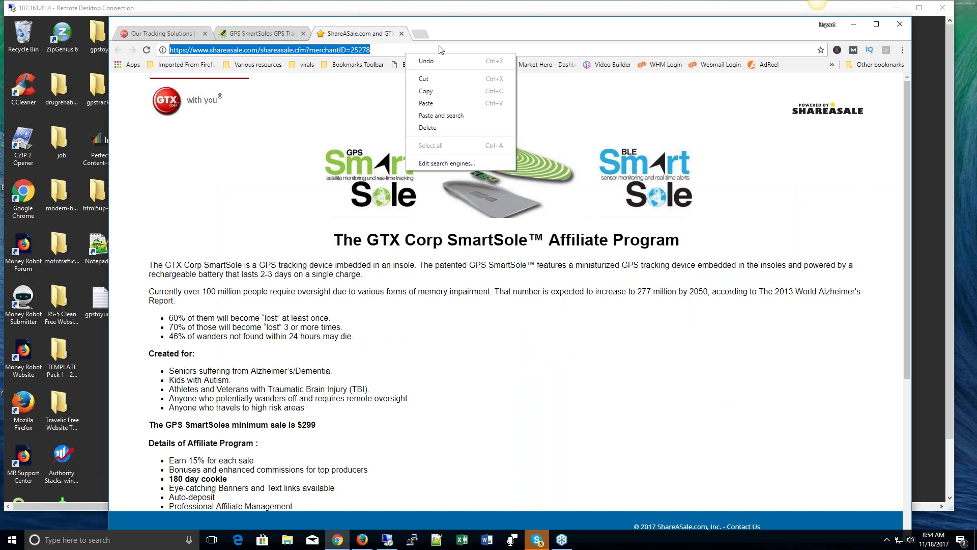
left_click(426, 92)
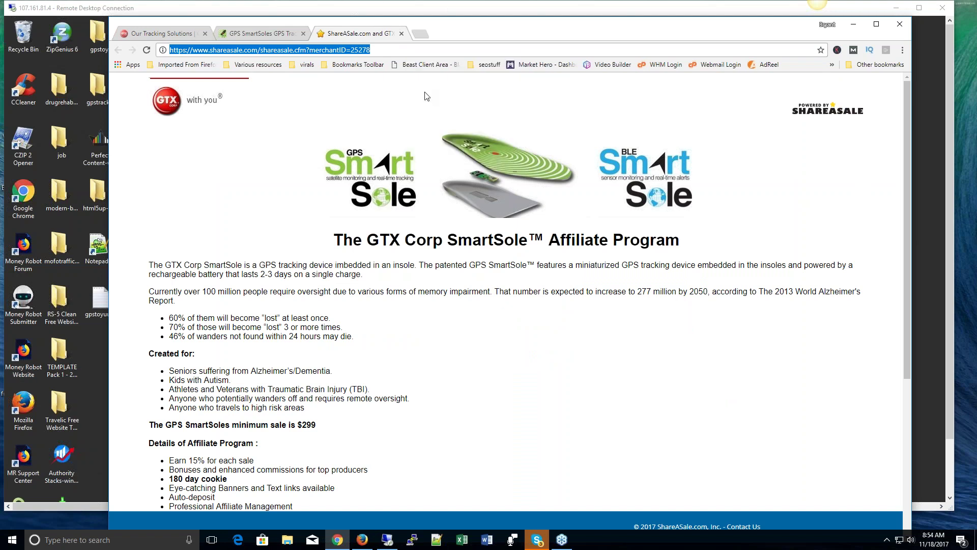
left_click(966, 26)
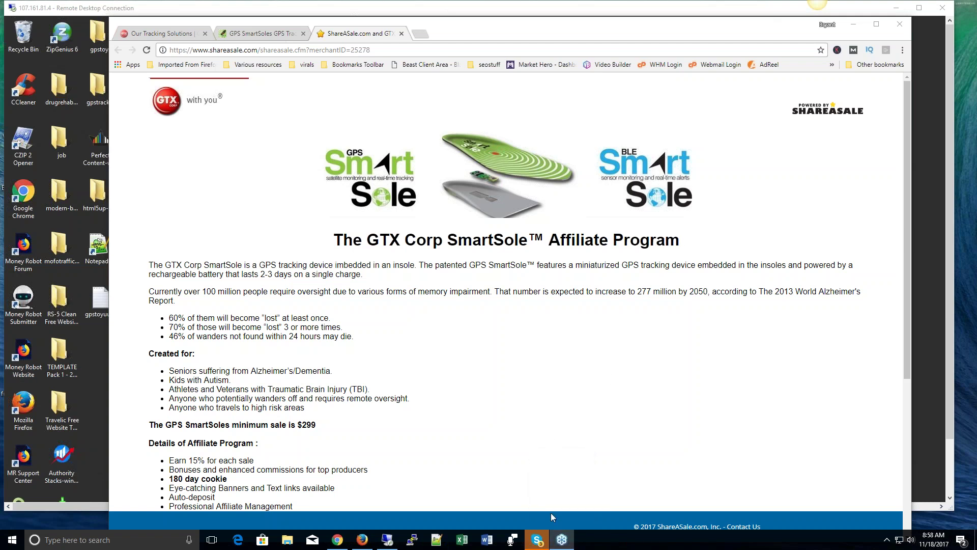
mouse_move(562, 539)
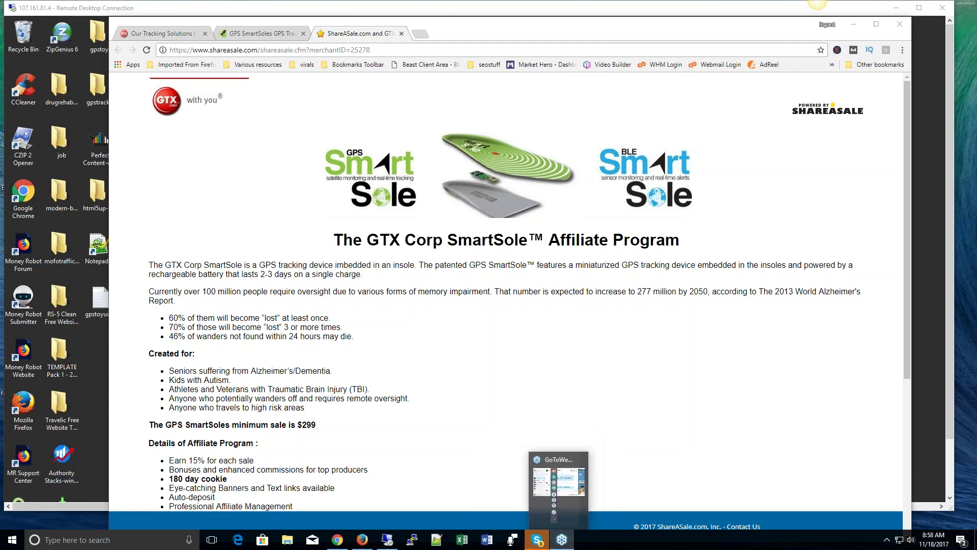